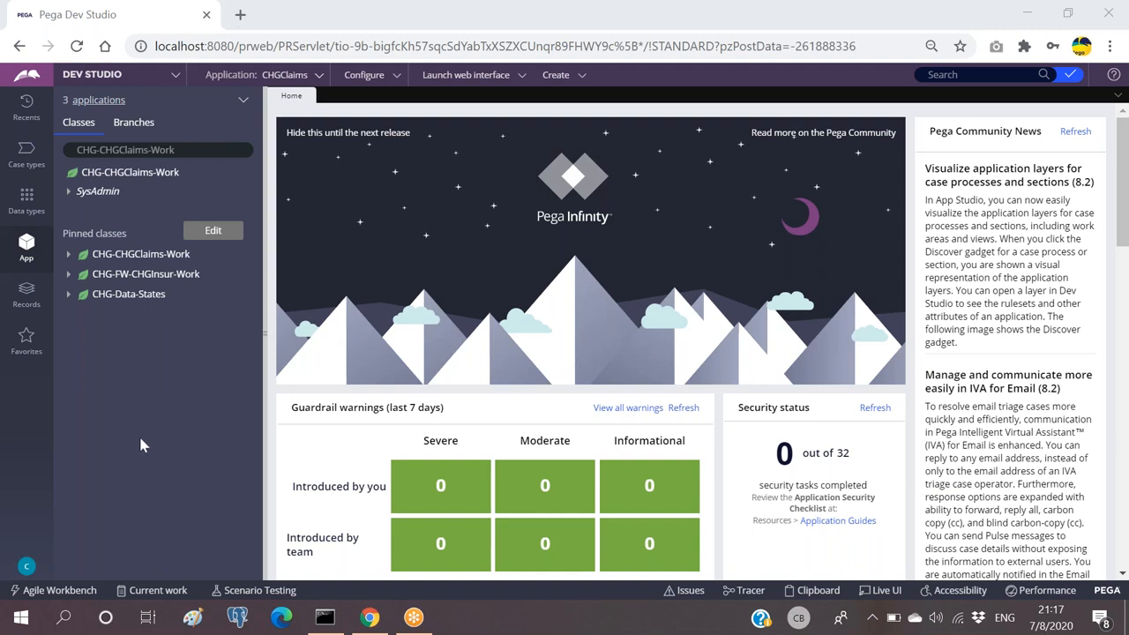
Find the CHG-Data-Hospital class by searching for CHG-data- and load it in the application explorer.
click(186, 149)
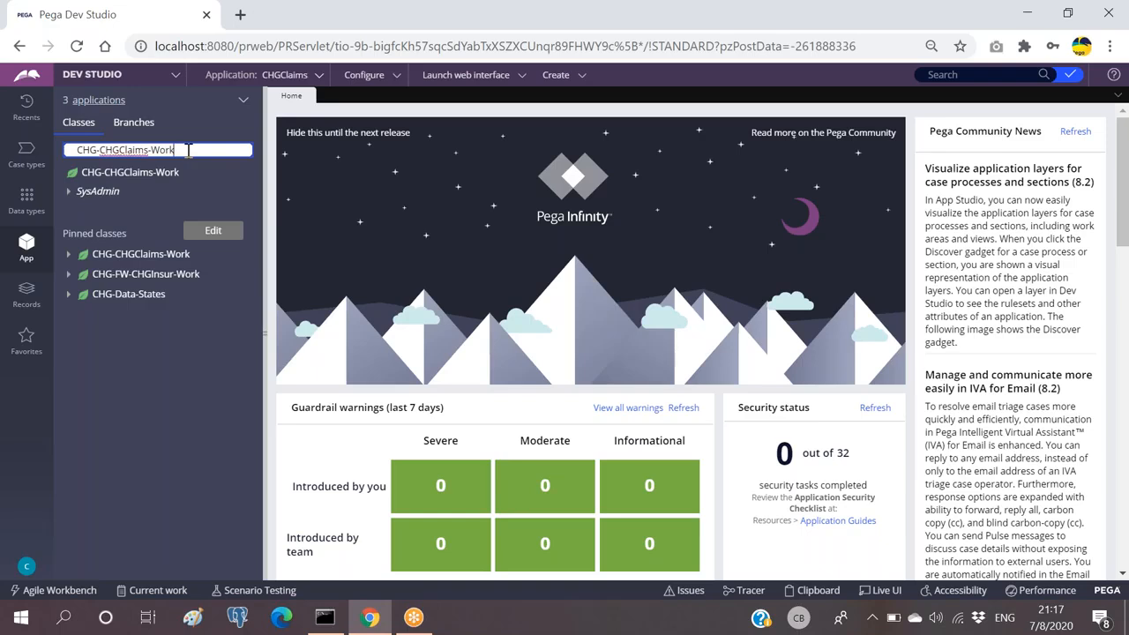
key(BackSpace)
key(BackSpace)
key(BackSpace)
key(BackSpace)
key(BackSpace)
key(BackSpace)
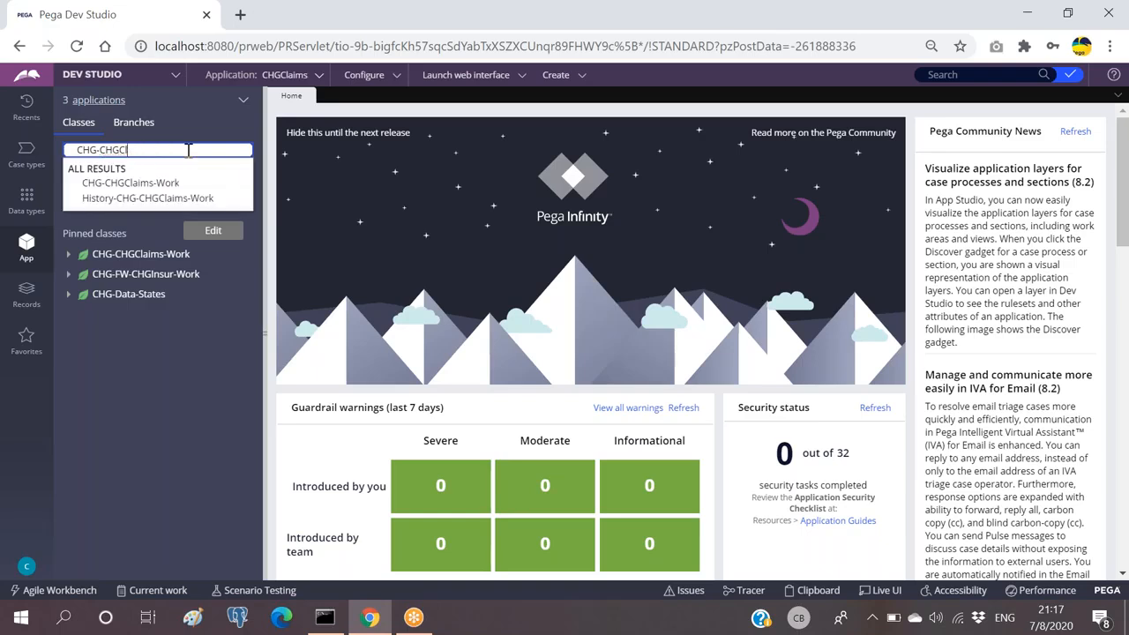
key(BackSpace)
key(BackSpace)
key(BackSpace)
text(data-)
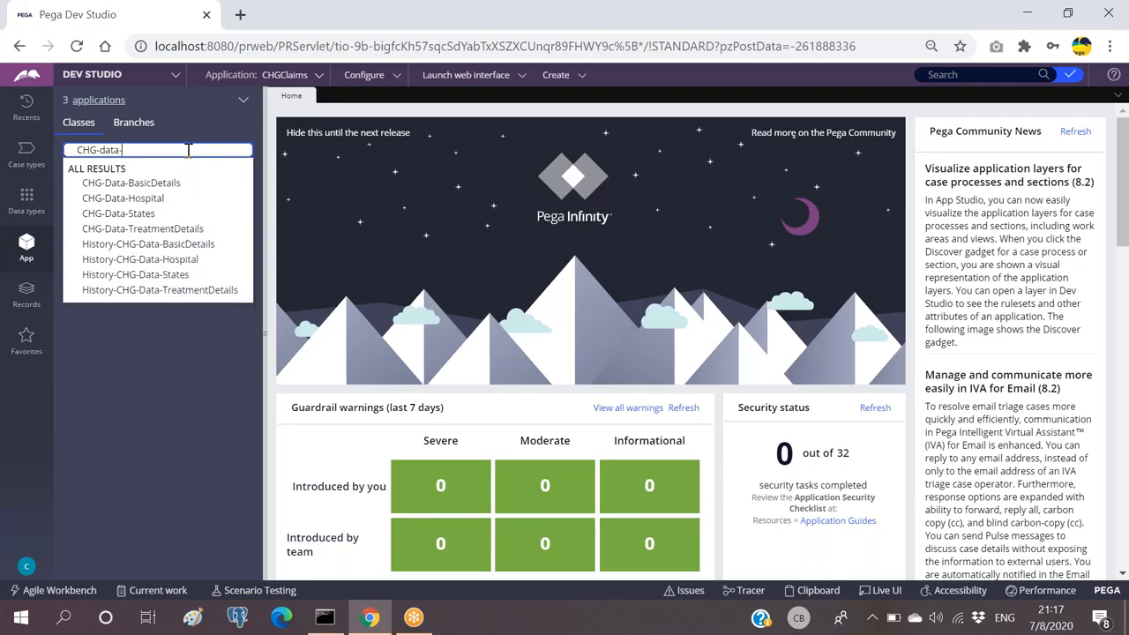
key(Down)
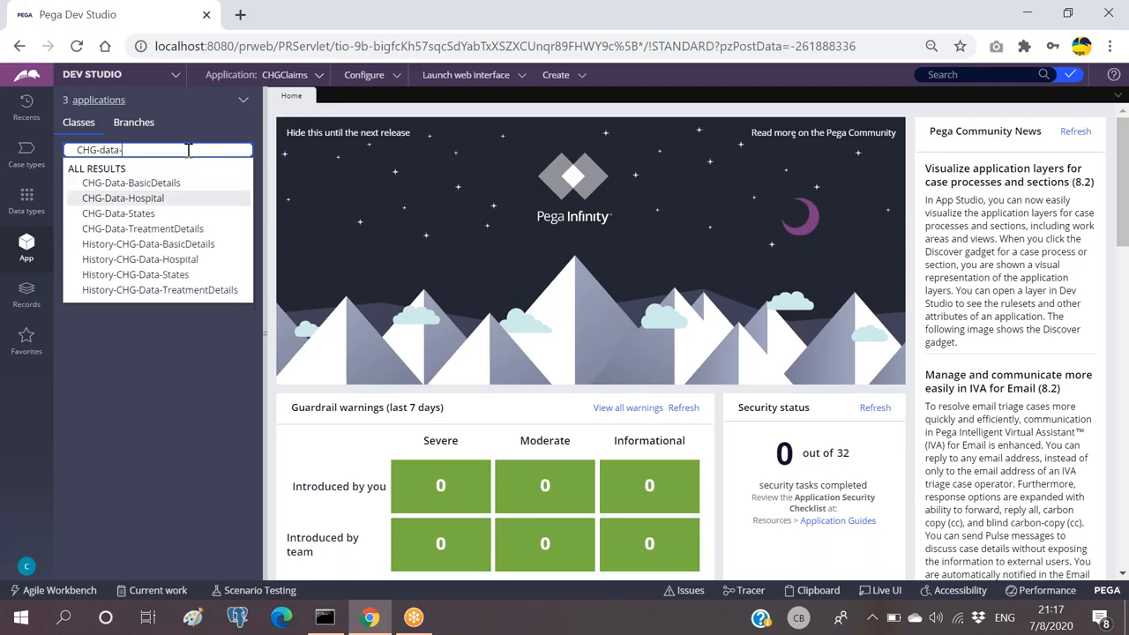
key(Return)
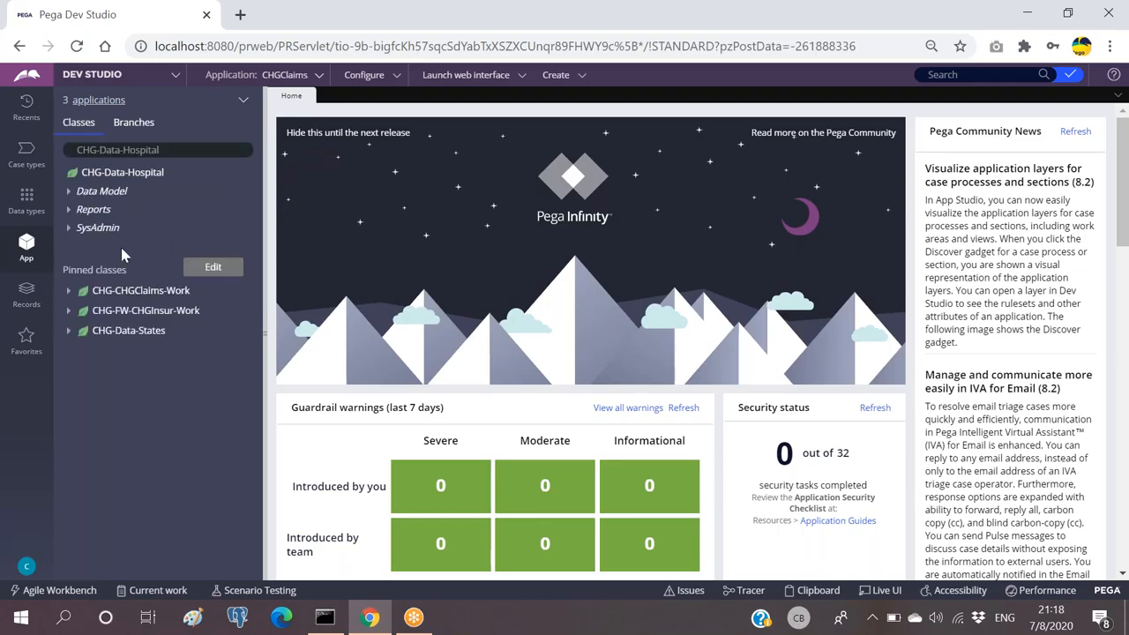
Open the D_HospitalList data page from the data model of the CHG-Data-Hospital class.
click(69, 194)
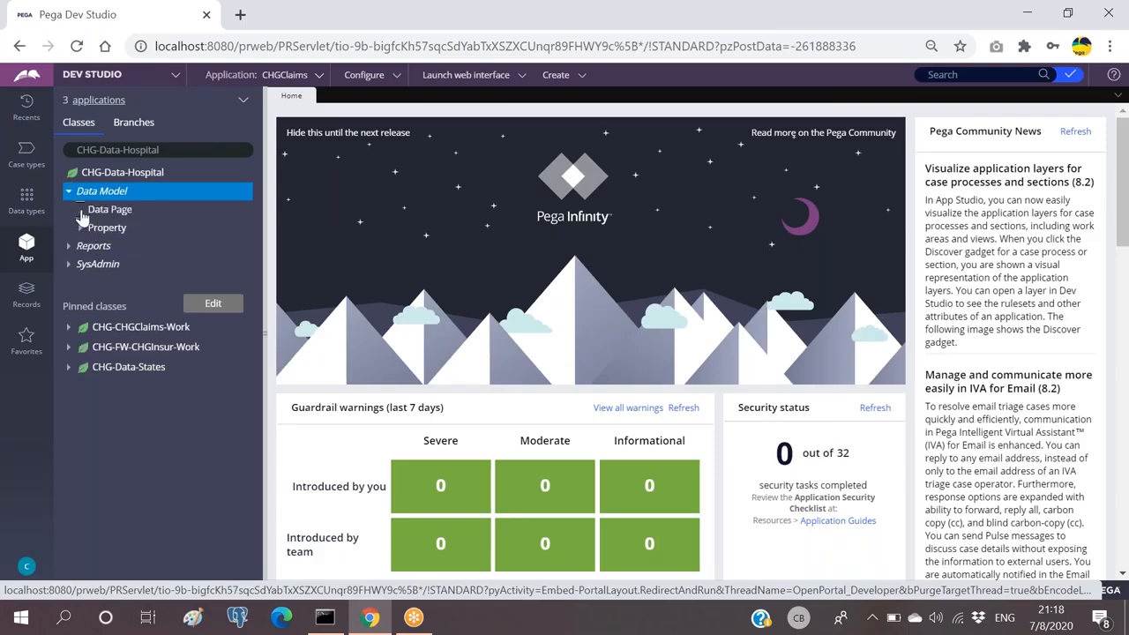
click(80, 210)
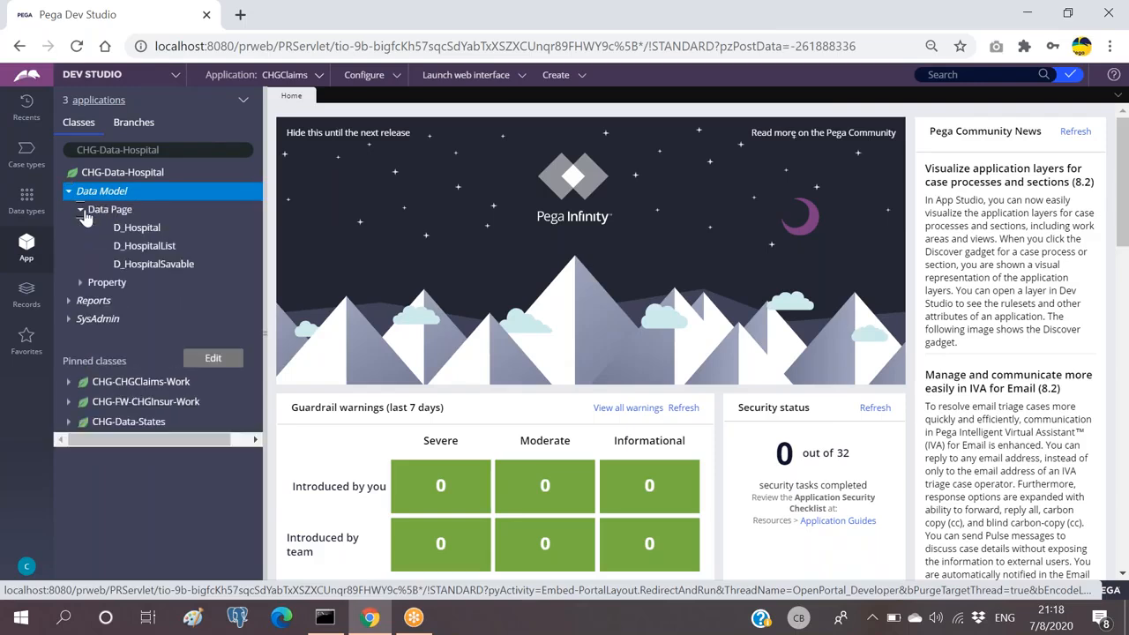
click(145, 250)
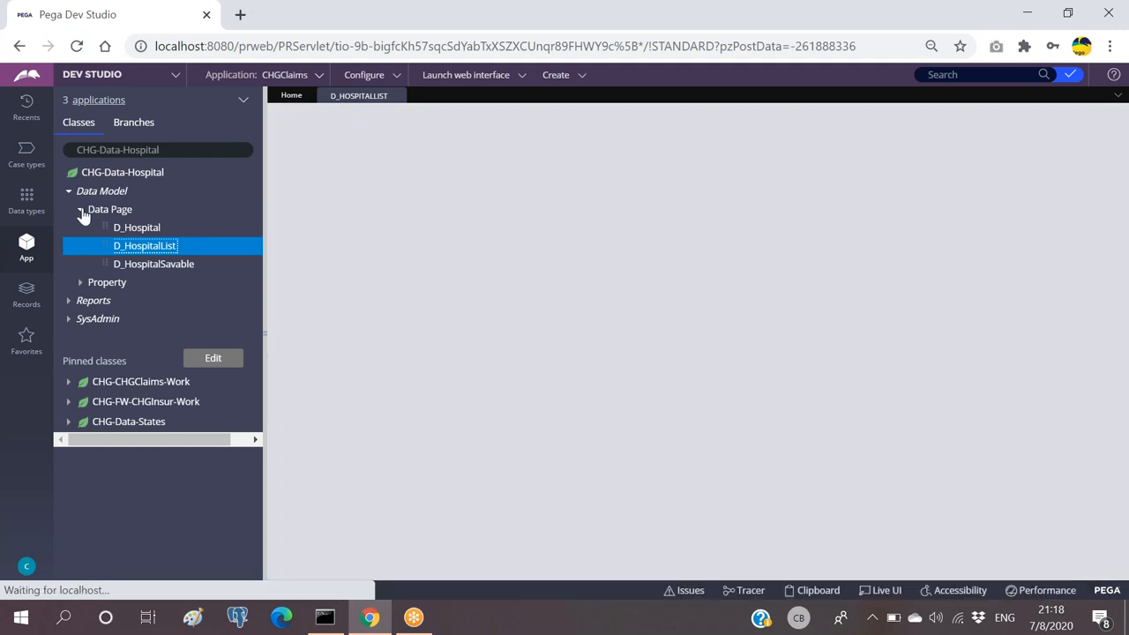
click(82, 211)
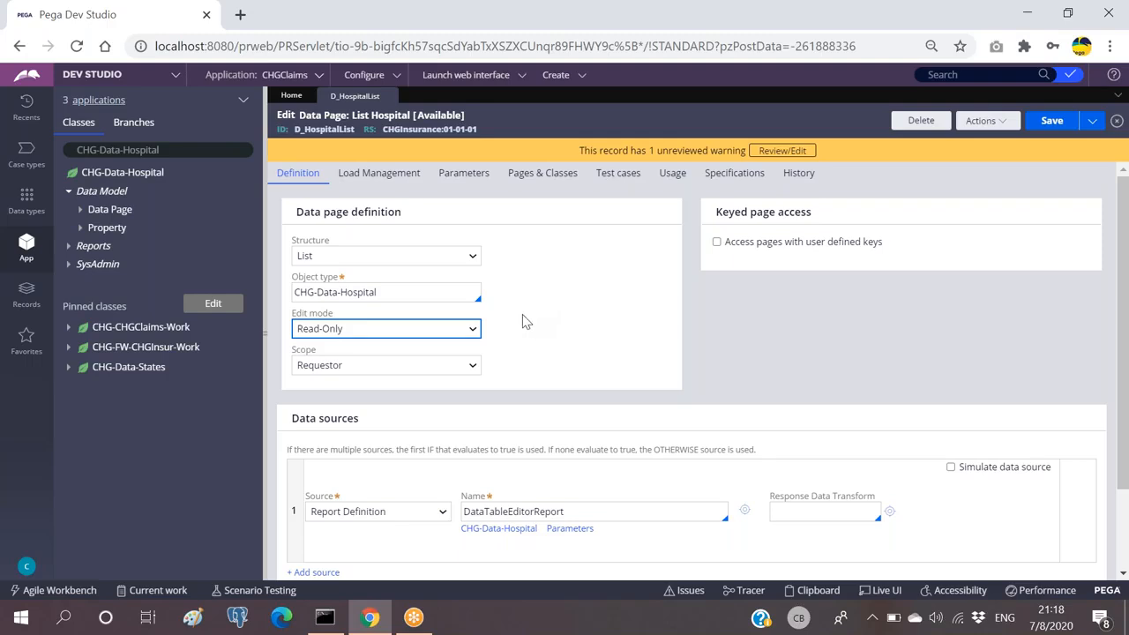
Check the load management settings and the available scope options of the read-only D_HospitalList data page.
click(542, 239)
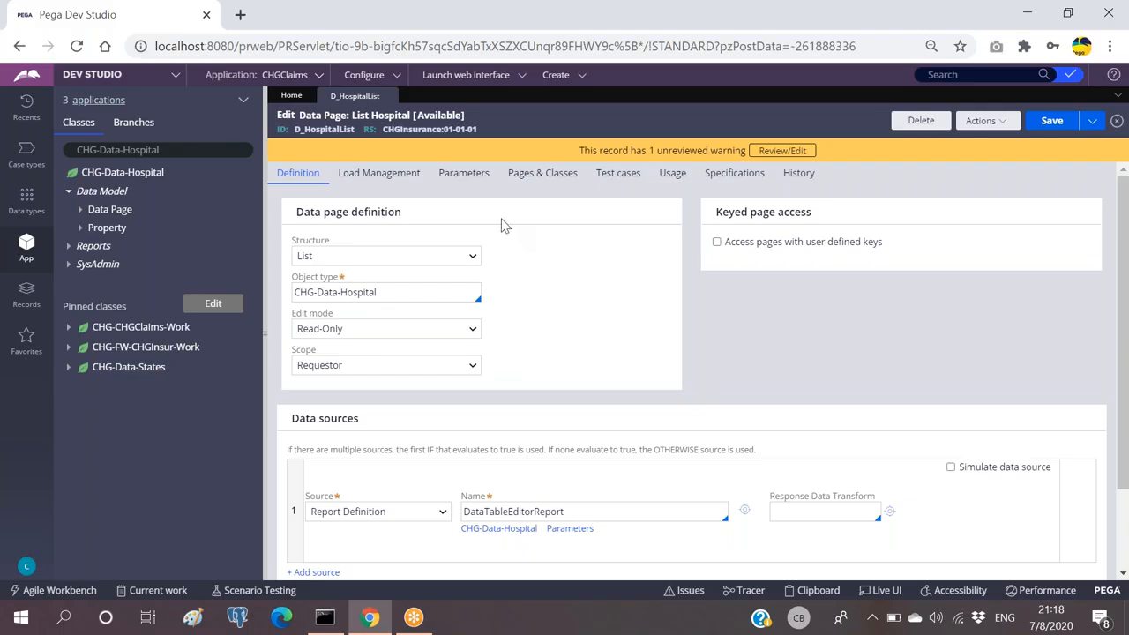
click(372, 180)
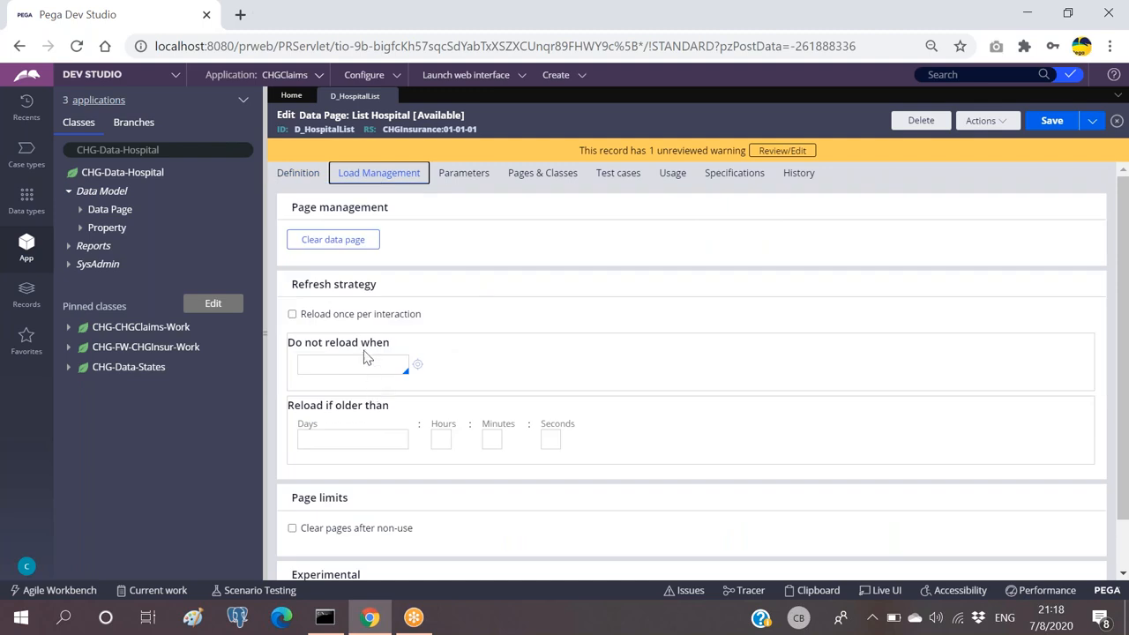
click(295, 183)
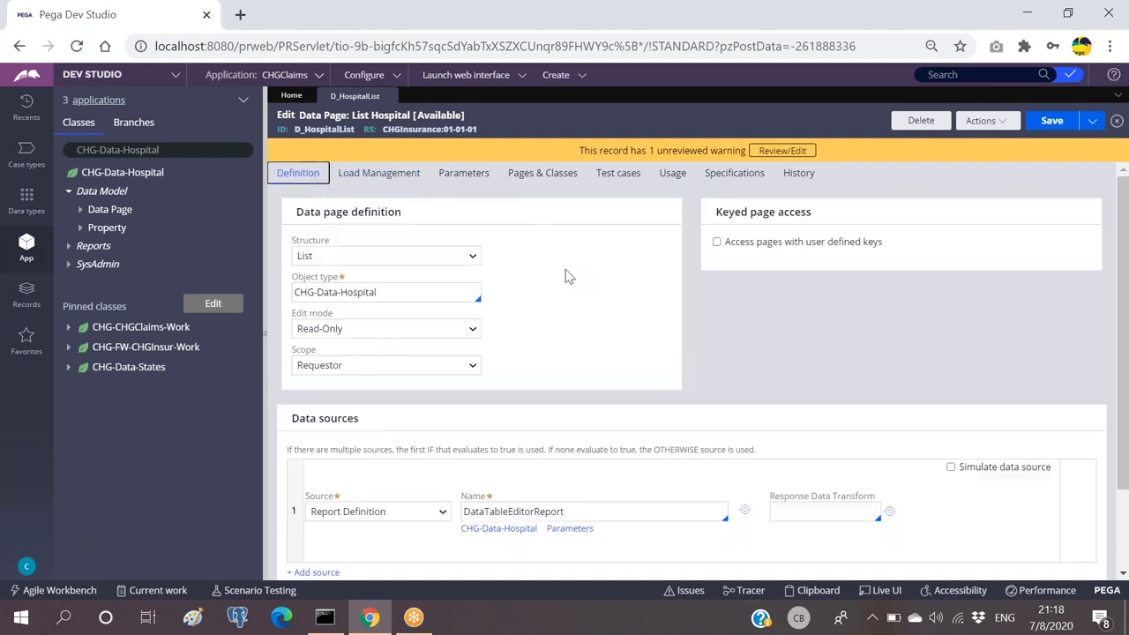
click(354, 371)
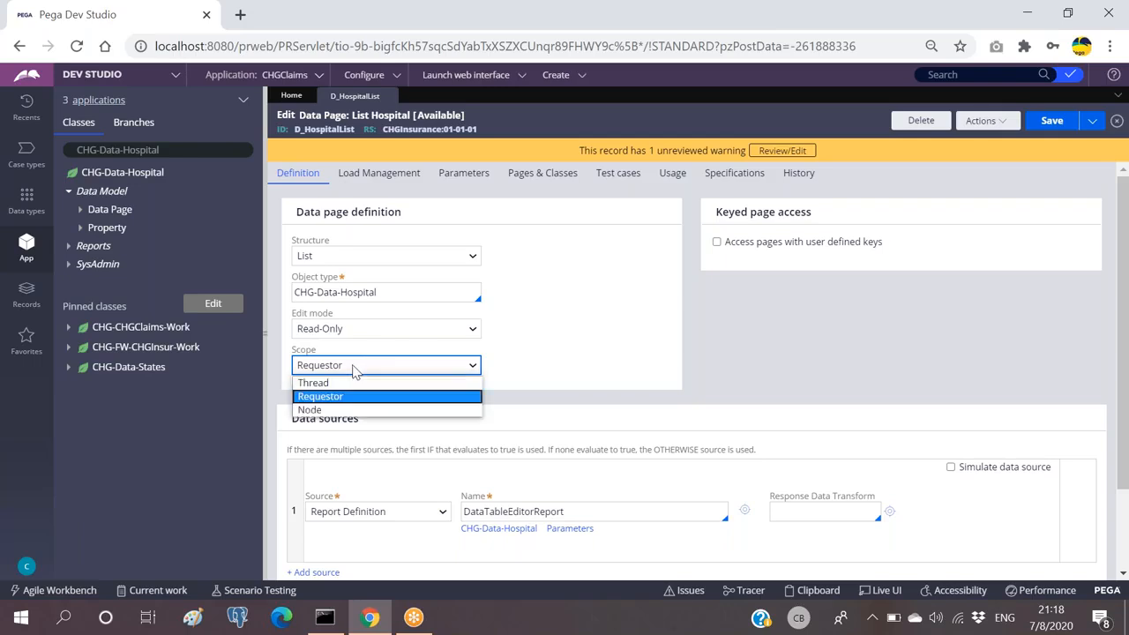
click(514, 333)
Set the edit mode of the D_HospitalList data page to Editable.
click(384, 337)
click(508, 315)
click(413, 332)
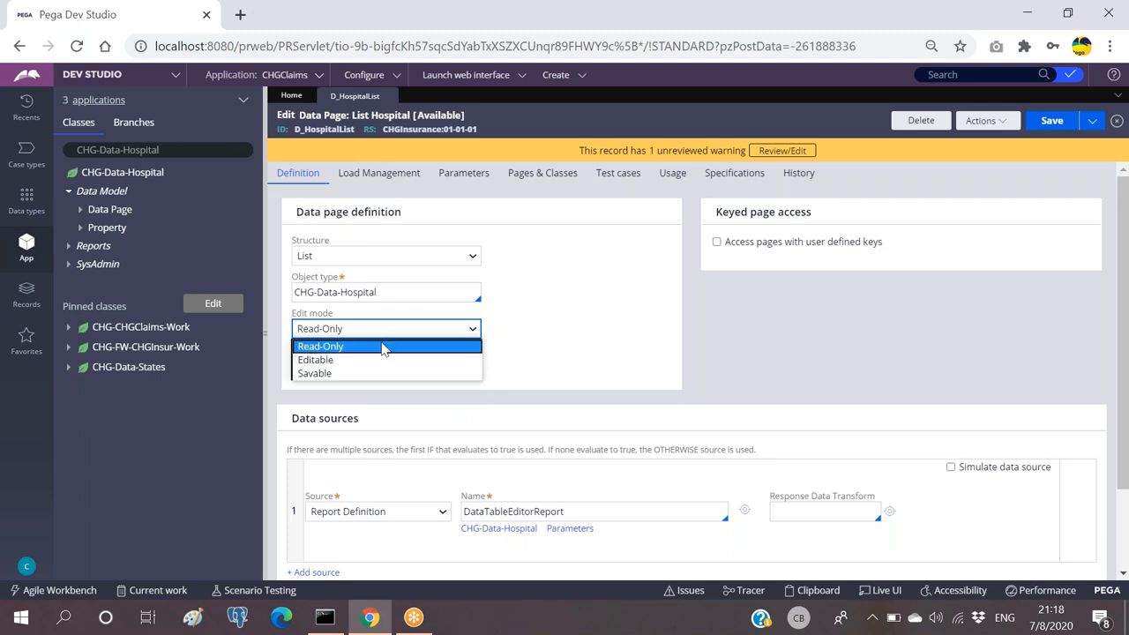
click(379, 360)
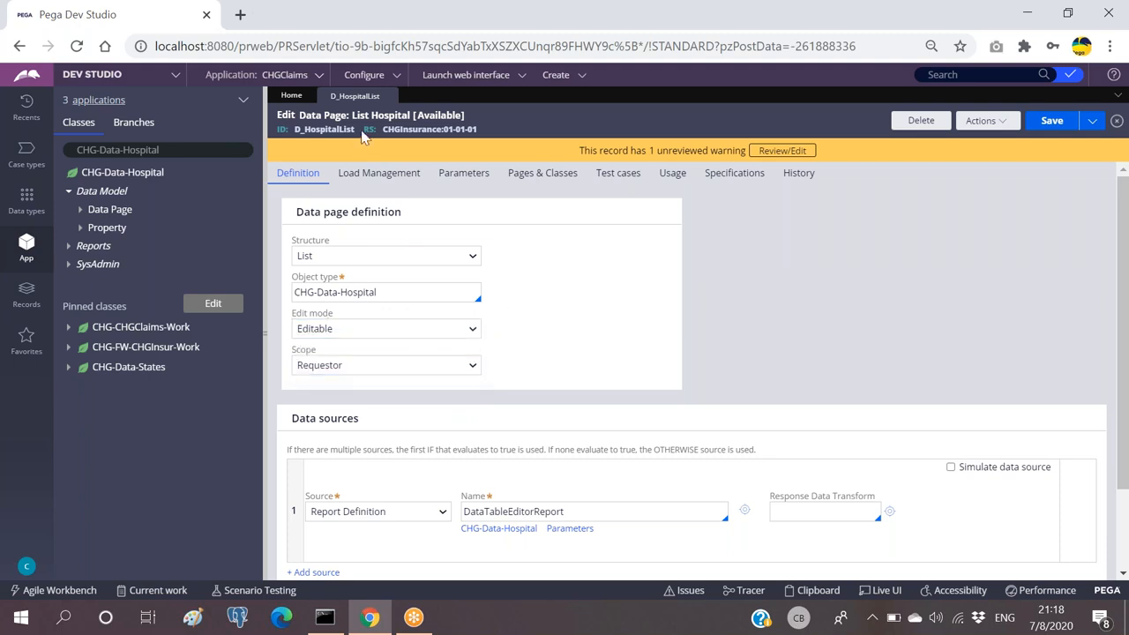
Check which scope options and load management settings the data page offers in Editable mode.
click(390, 367)
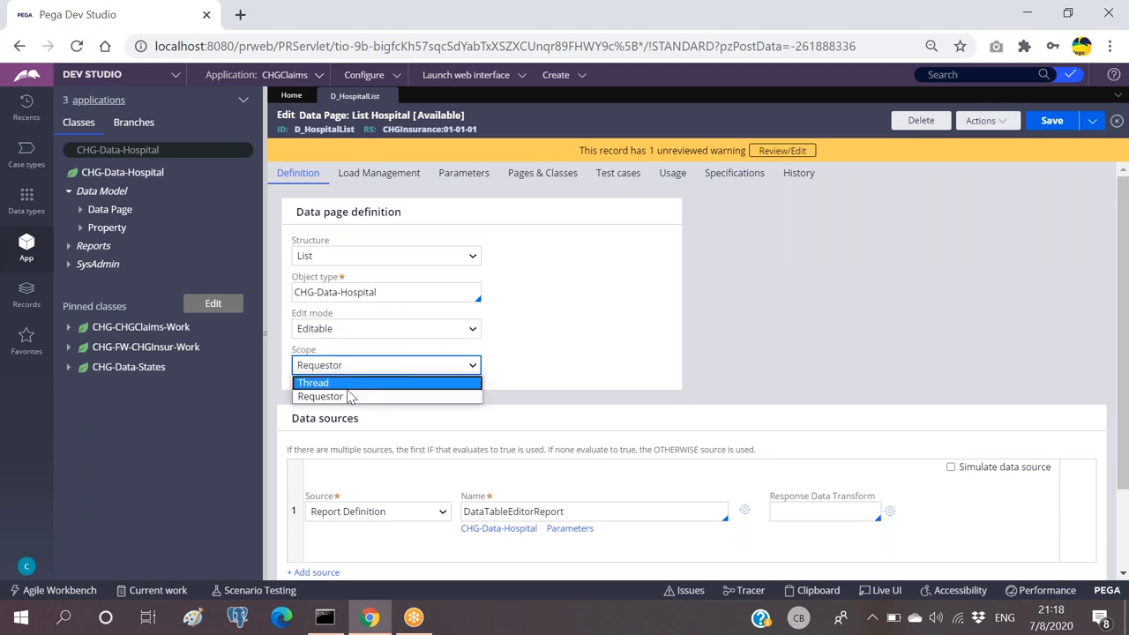
click(546, 352)
click(381, 173)
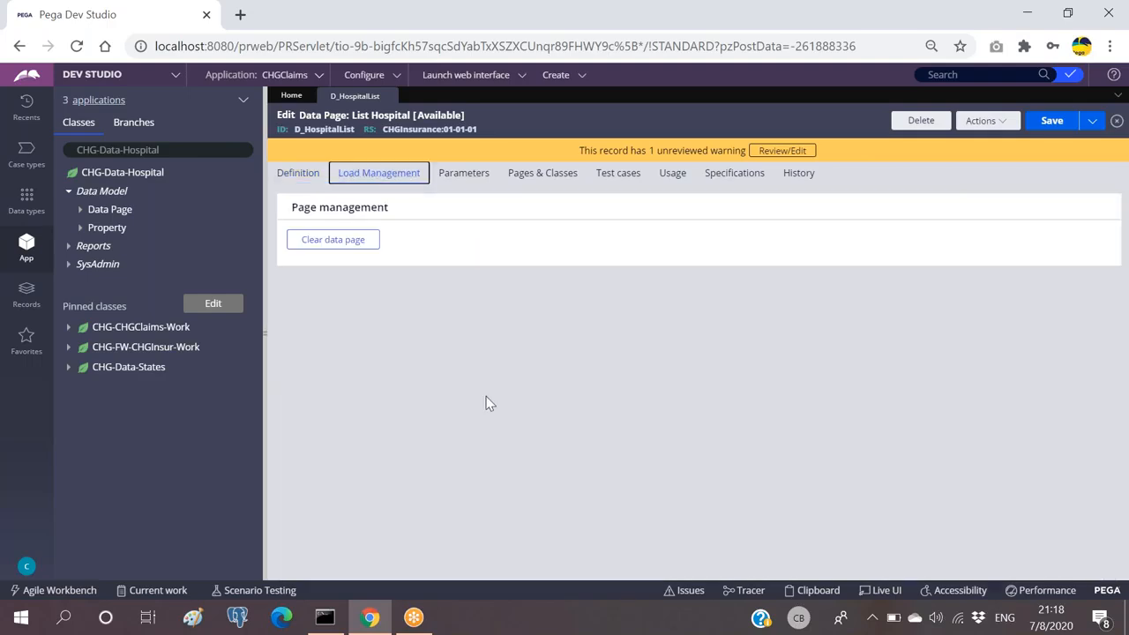
click(296, 173)
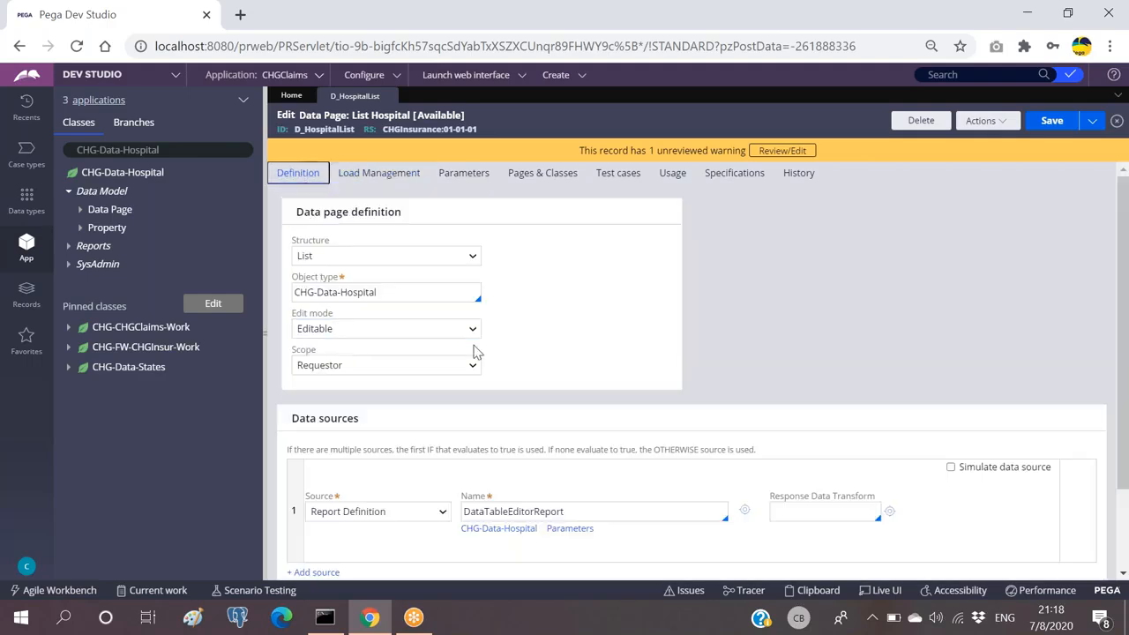
scroll(529, 309, down, 1)
scroll(541, 306, up, 1)
double_click(325, 130)
click(506, 115)
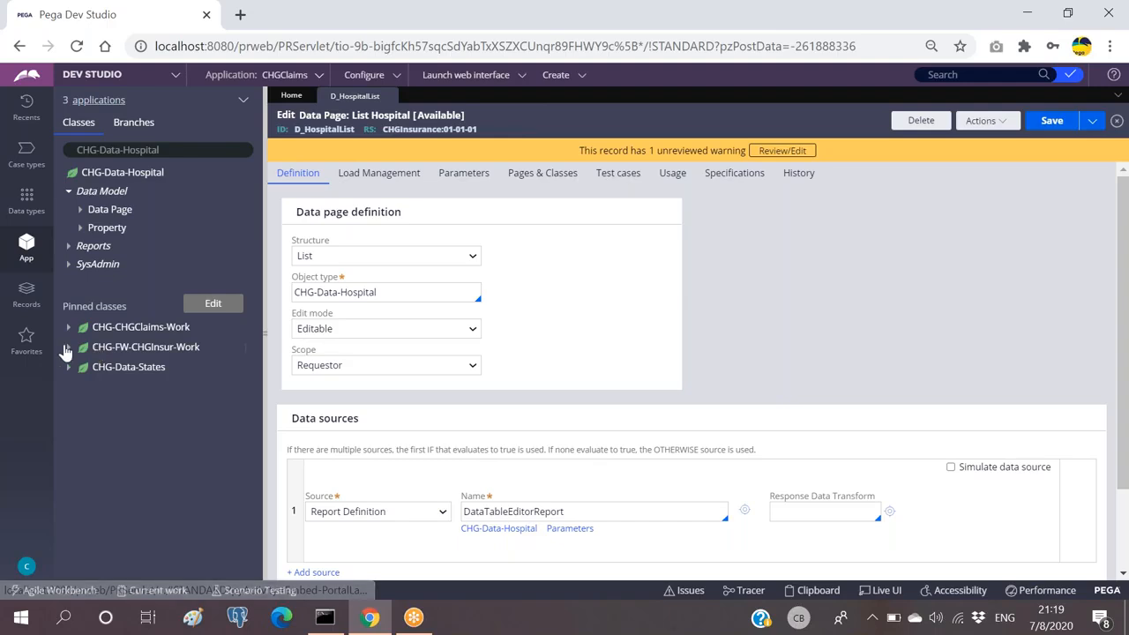
Open the HospitalSelSec section from the user interface rules of the CHG-FW-CHGInsur-Work class.
click(68, 347)
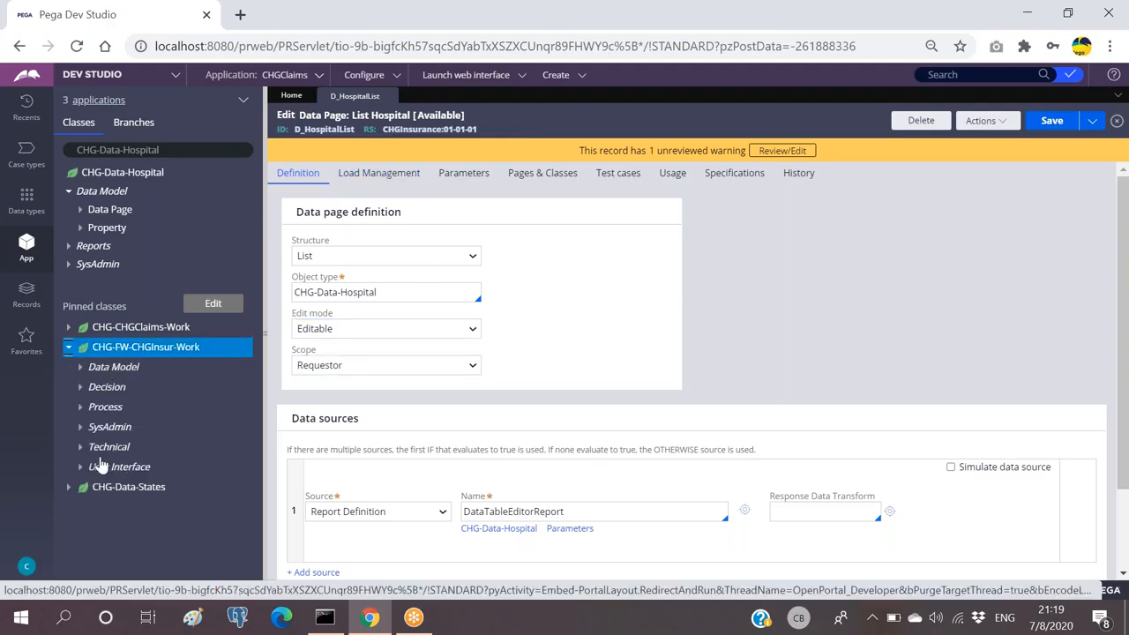
click(80, 467)
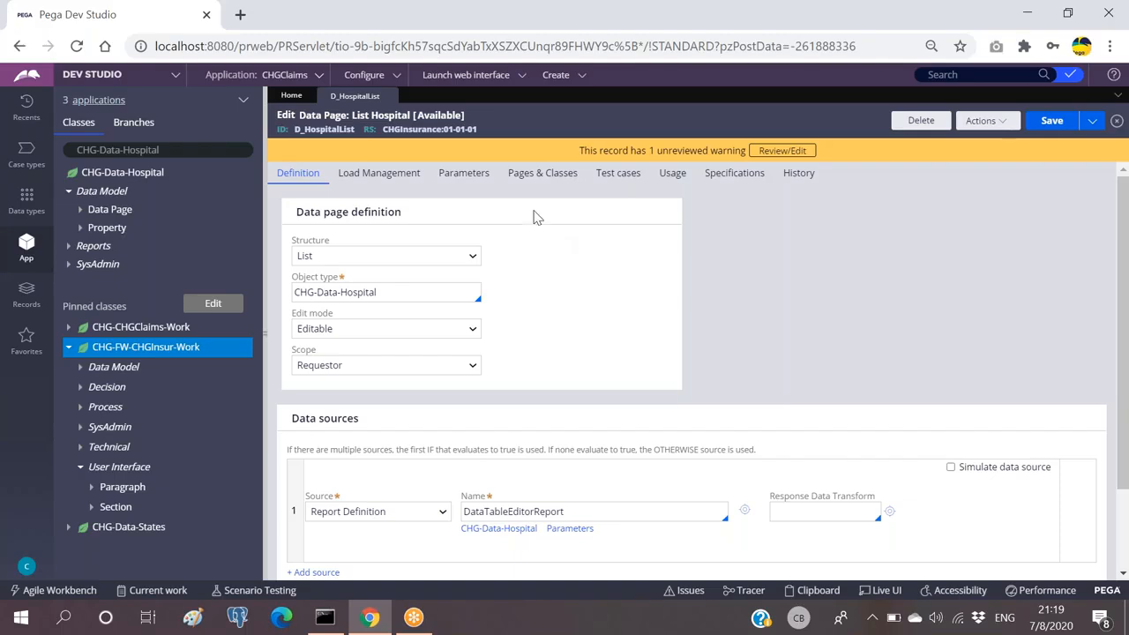
click(414, 176)
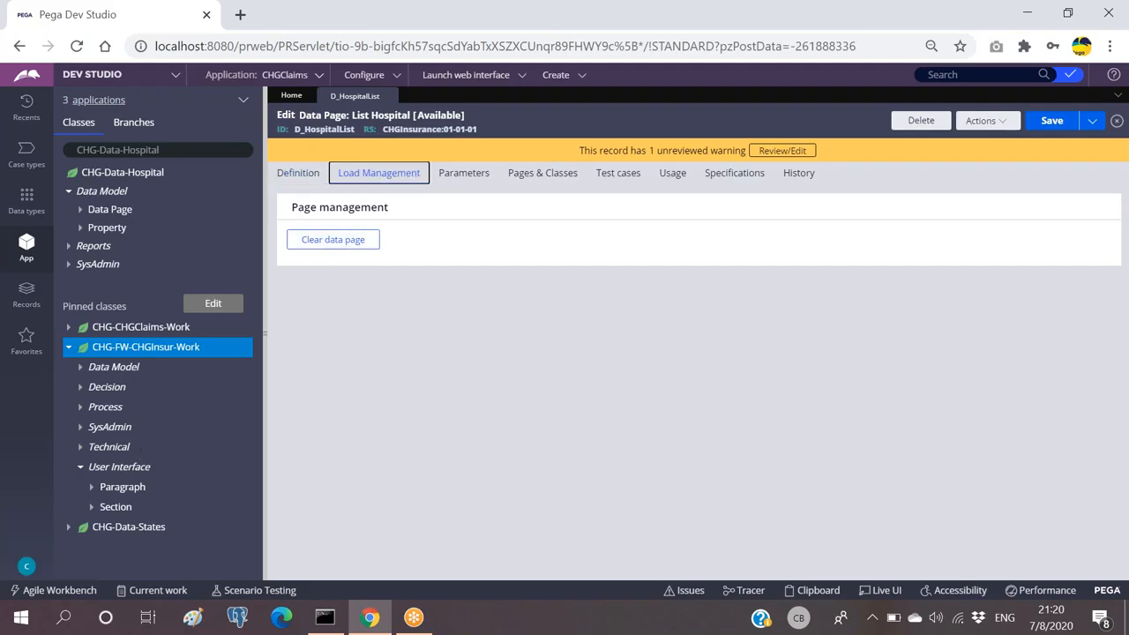
click(299, 175)
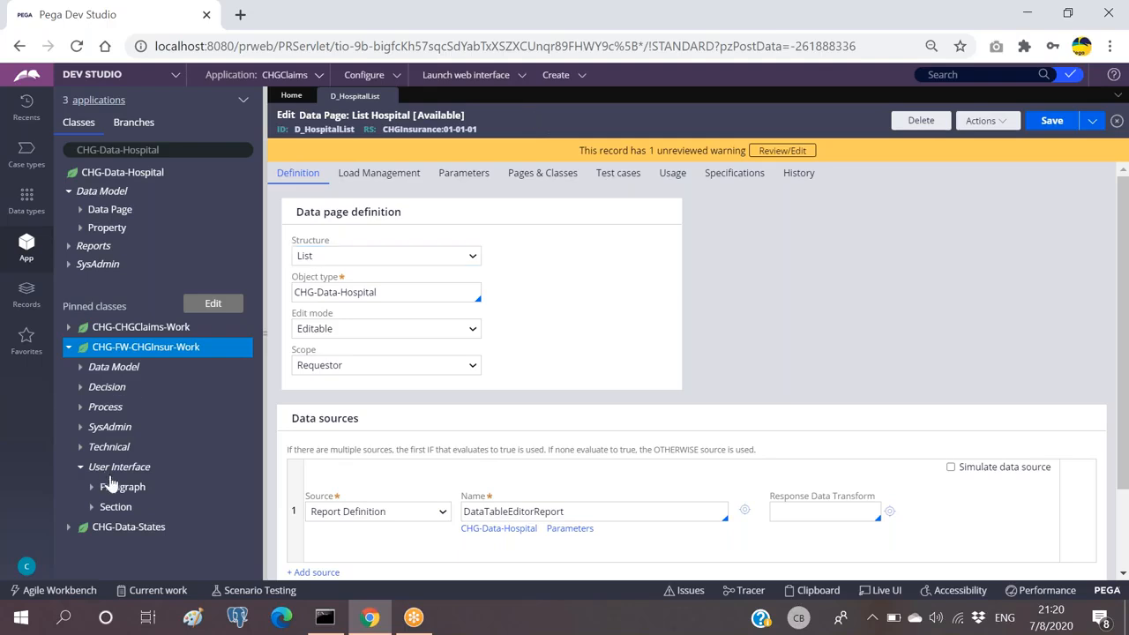
click(90, 507)
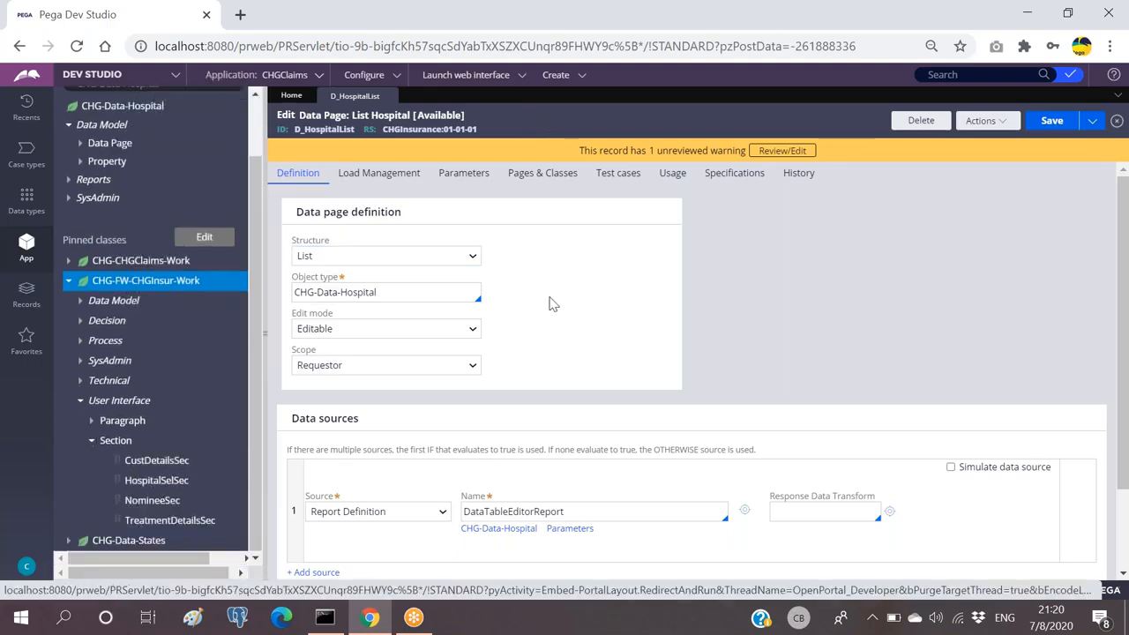
click(145, 480)
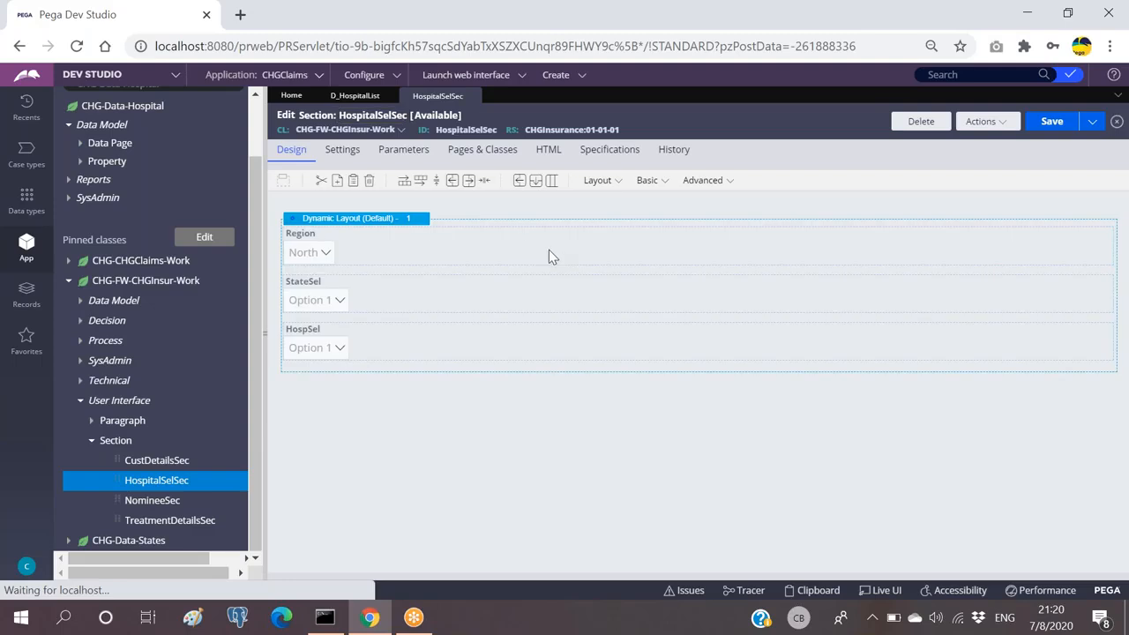
Examine the list source settings of the StateSel and HospSel dropdowns in the HospitalSelSec section.
click(401, 302)
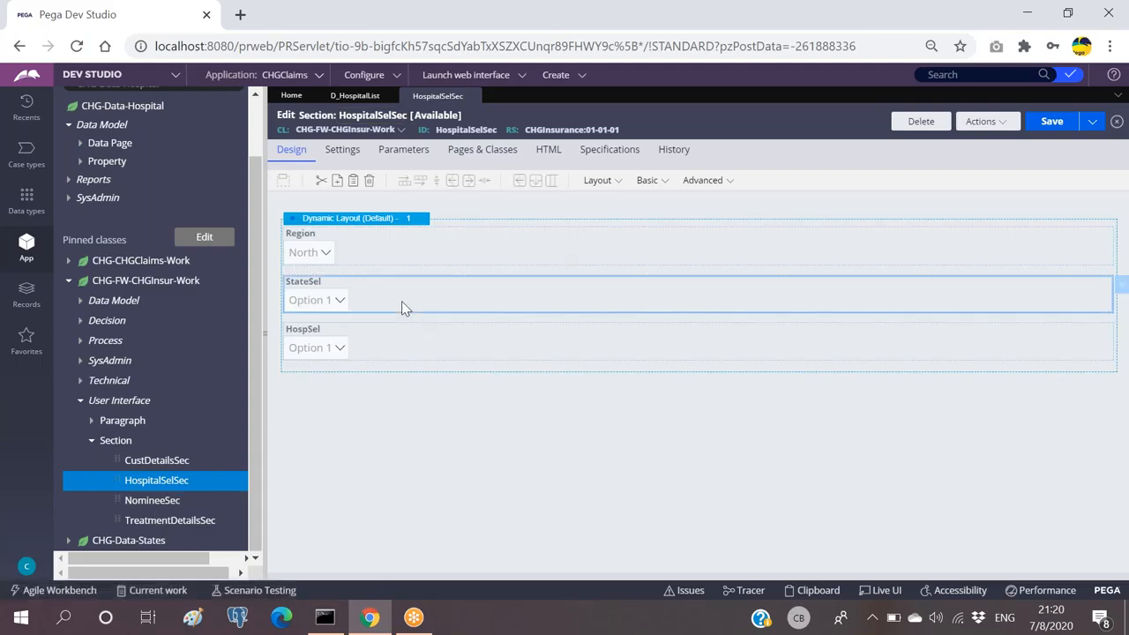
double_click(401, 301)
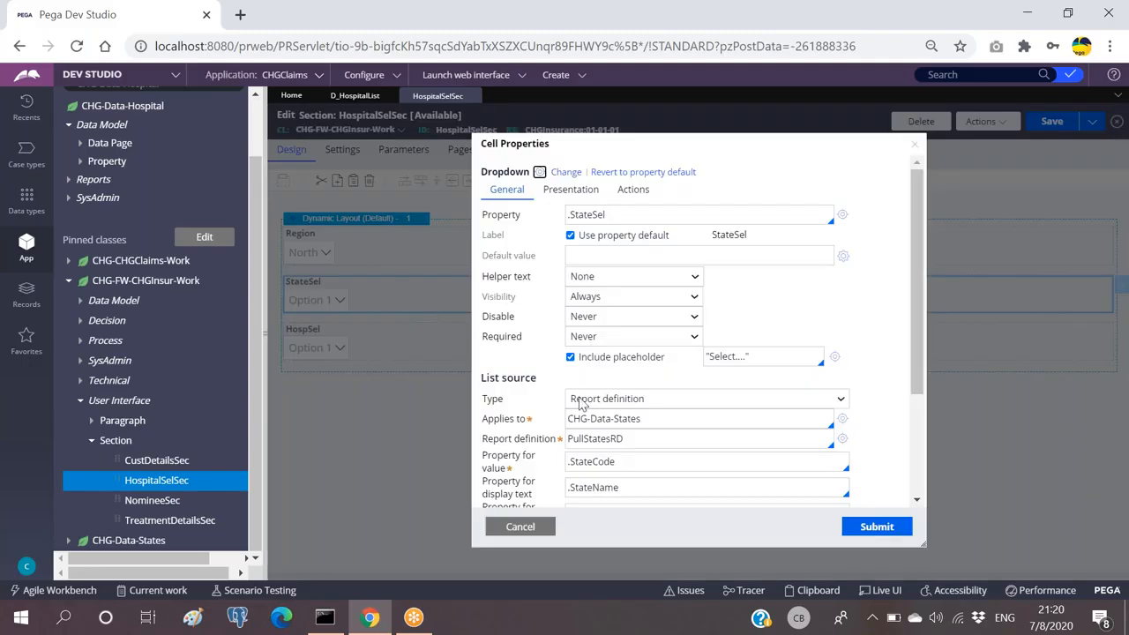
click(518, 528)
click(422, 351)
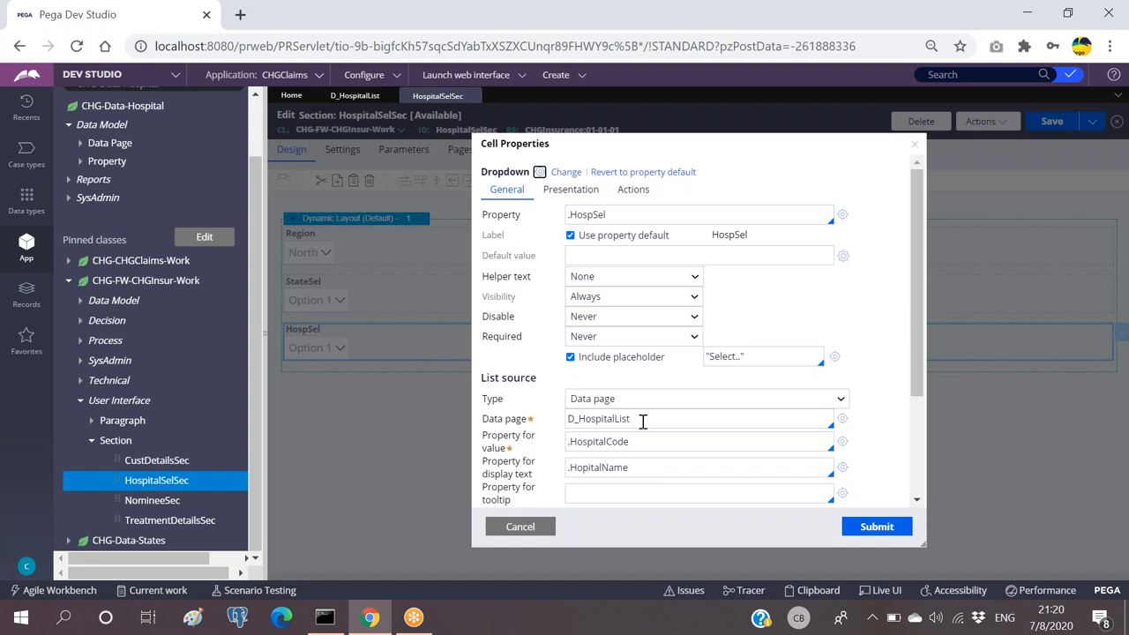
drag(643, 419, 559, 425)
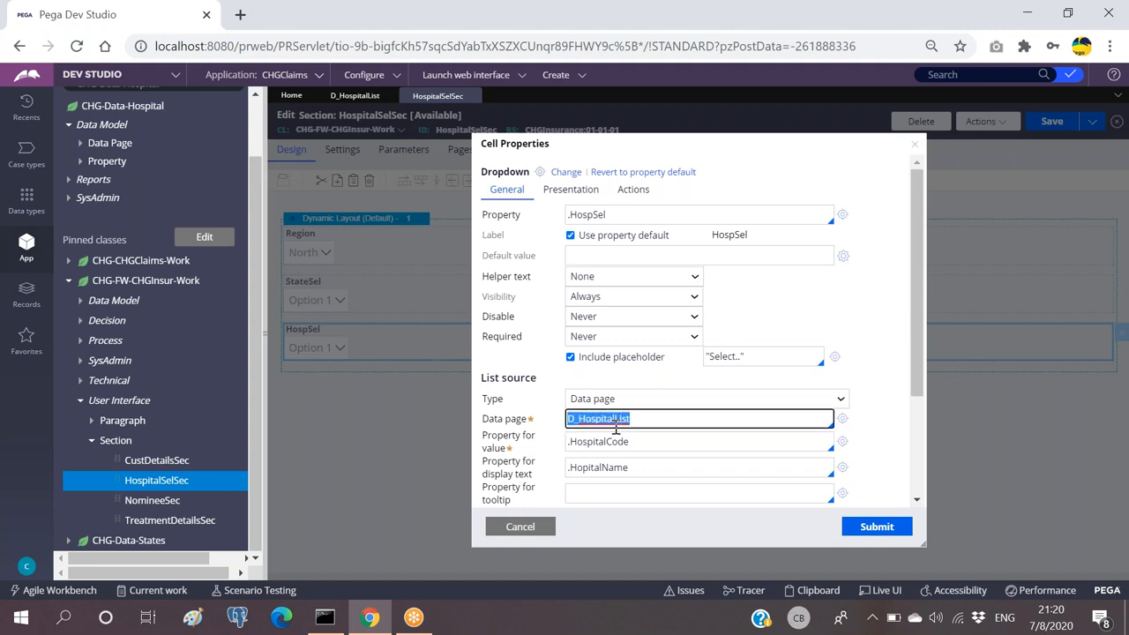
click(644, 421)
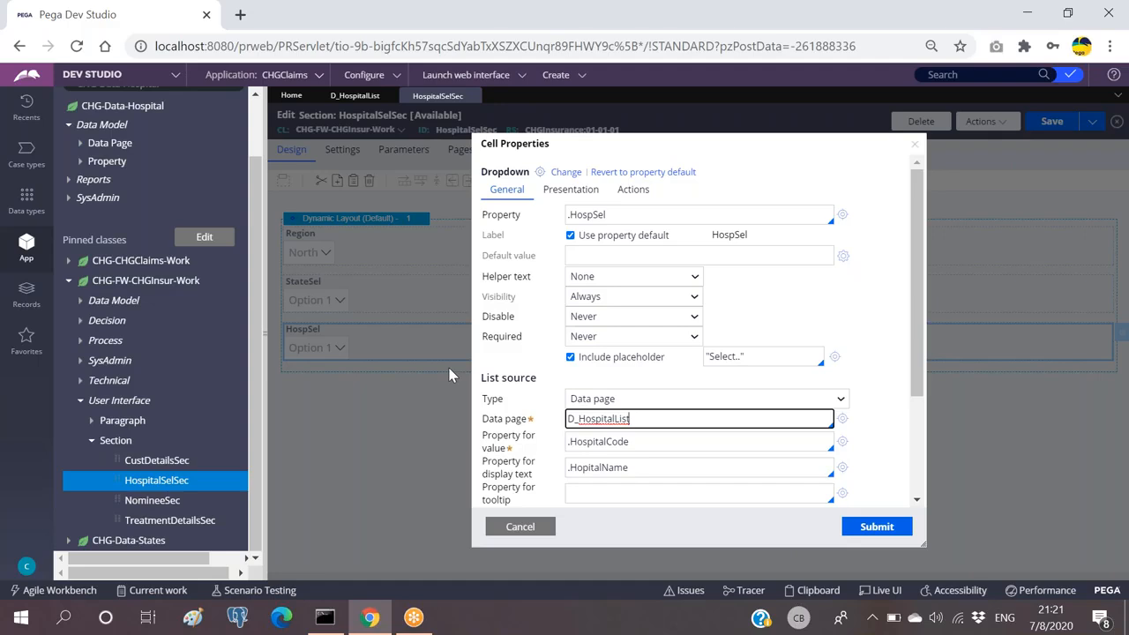
Return to the D_HospitalList data page and open its source report definition, DataTableEditorReport.
click(355, 96)
scroll(540, 494, down, 1)
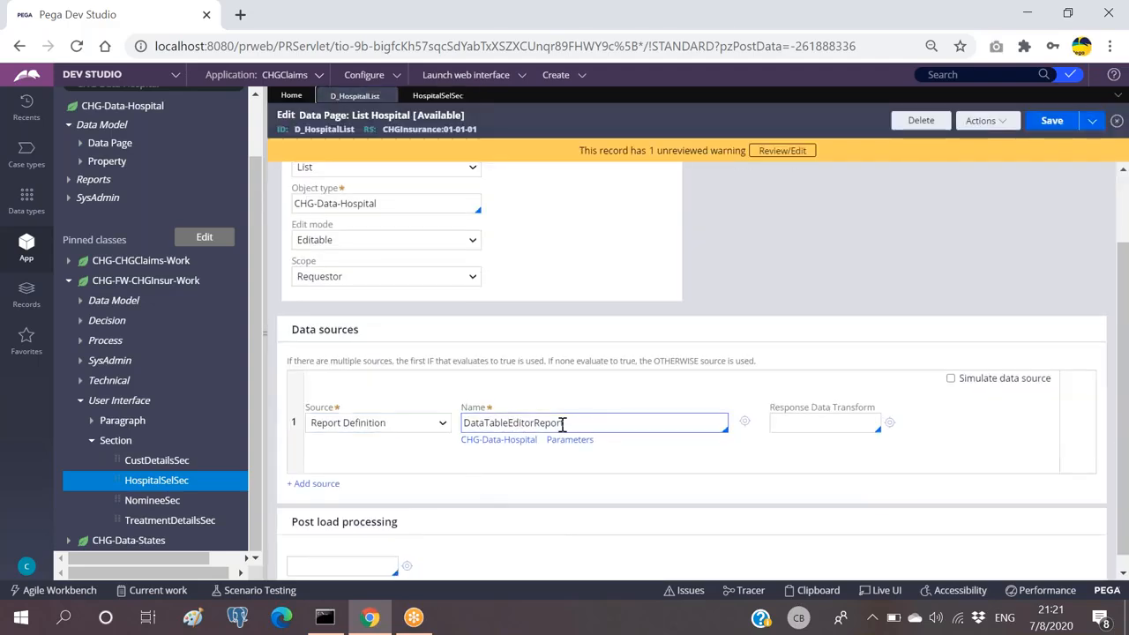
key(ctrl+a)
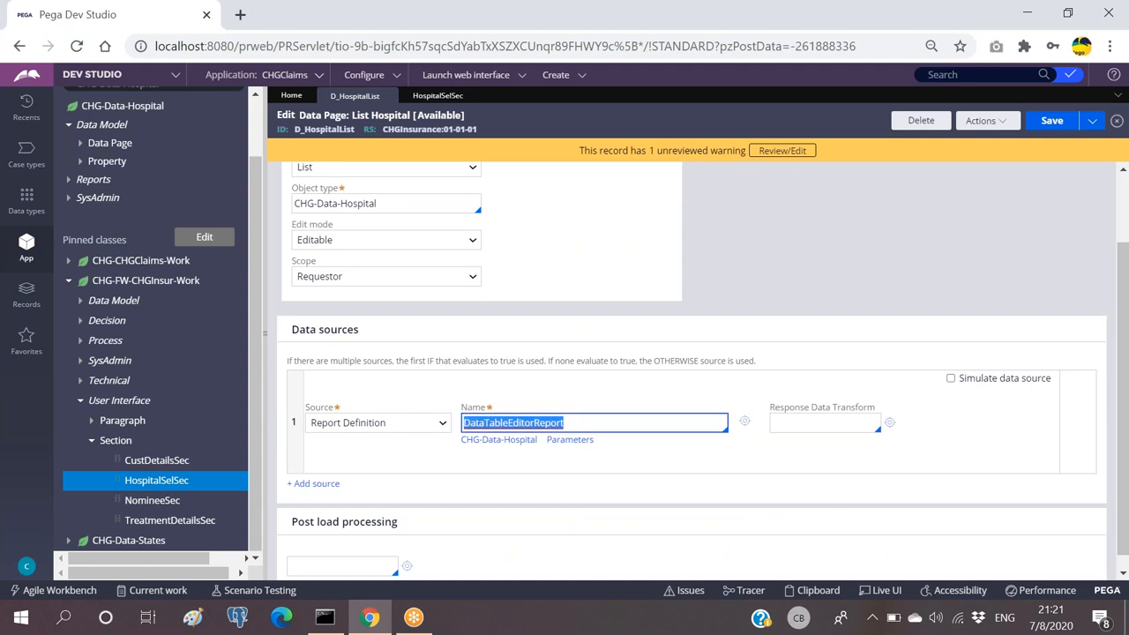
click(586, 423)
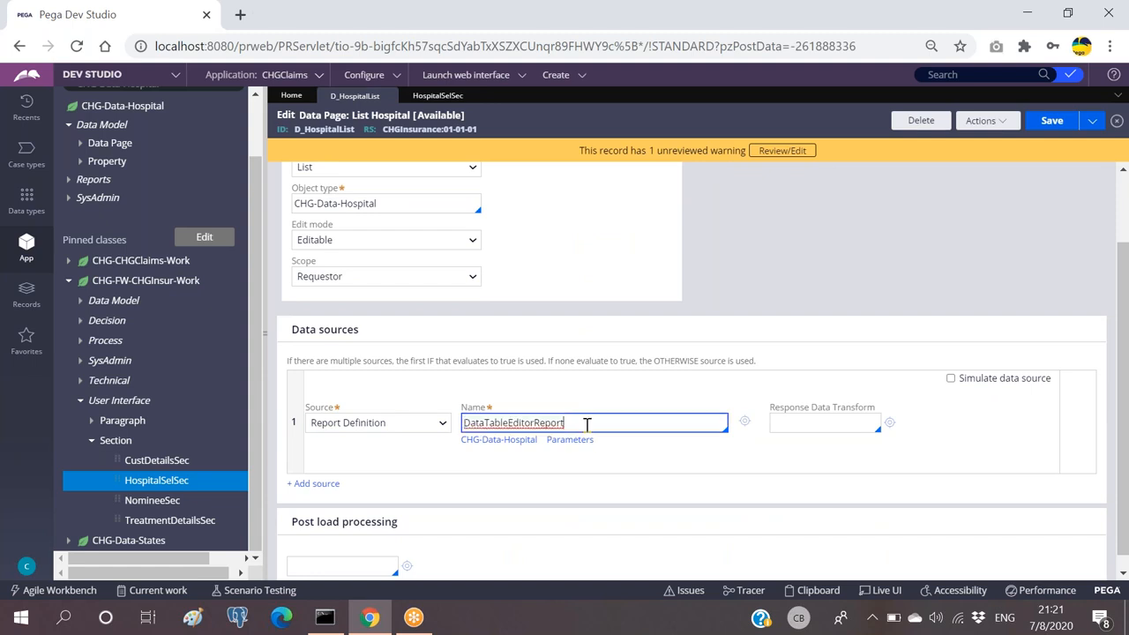
click(744, 421)
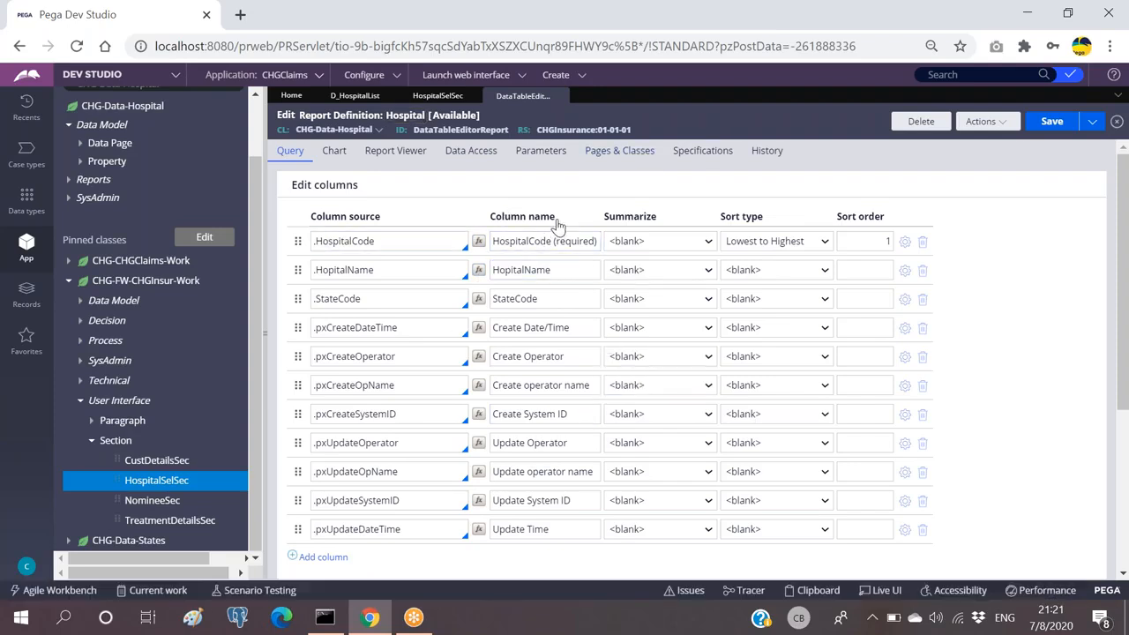
click(619, 151)
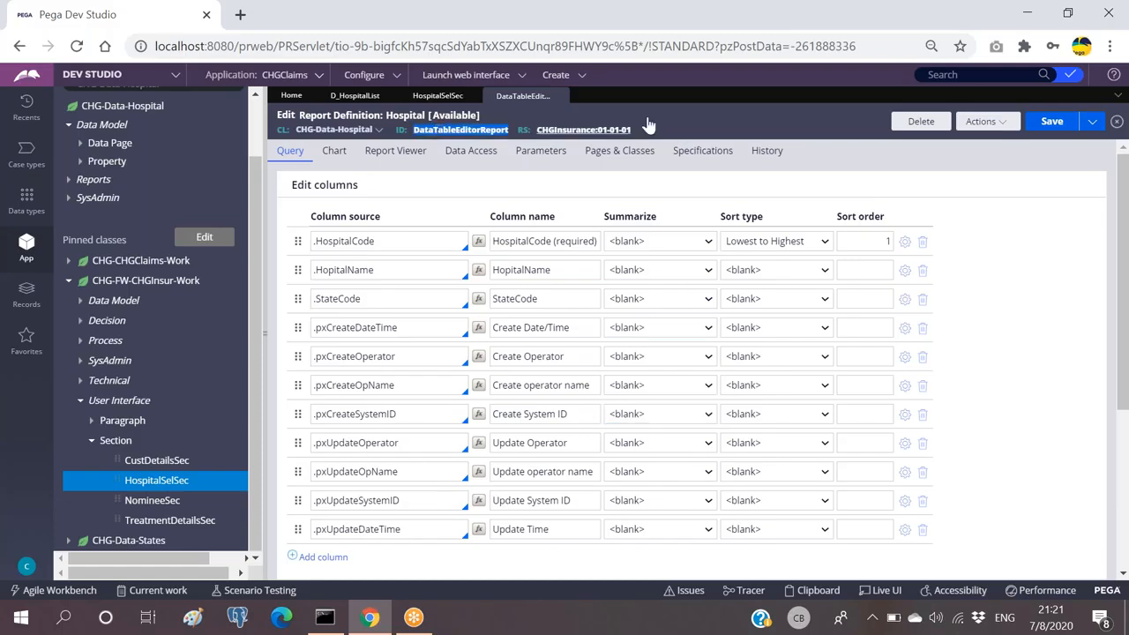
Examine the columns and filter conditions of the DataTableEditorReport report definition.
scroll(605, 389, down, 3)
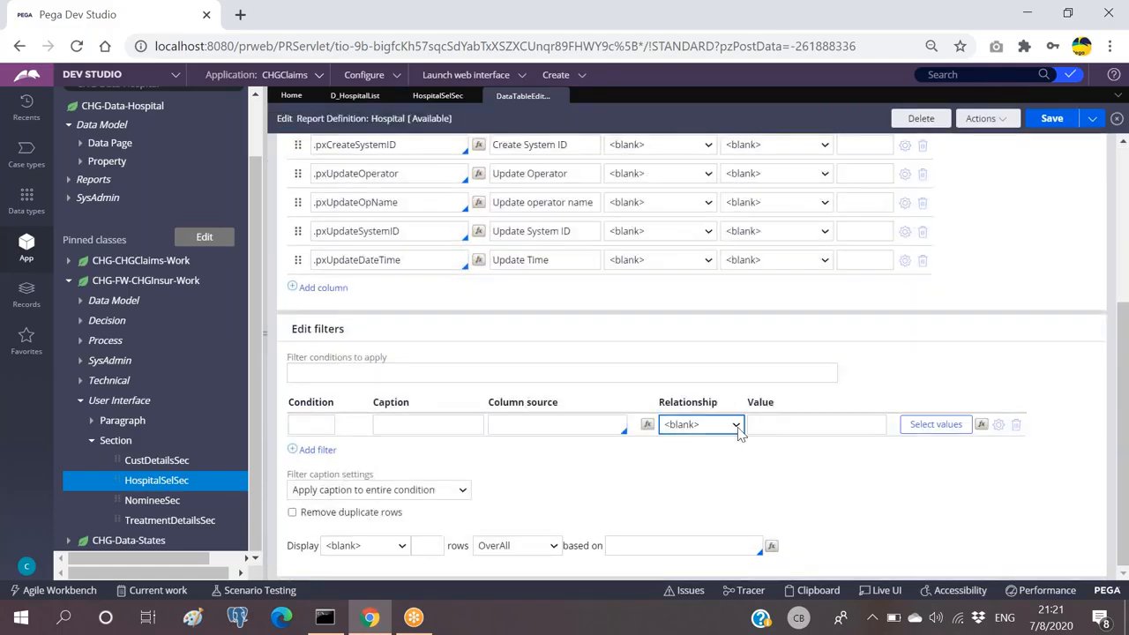
scroll(712, 459, up, 1)
scroll(514, 361, up, 2)
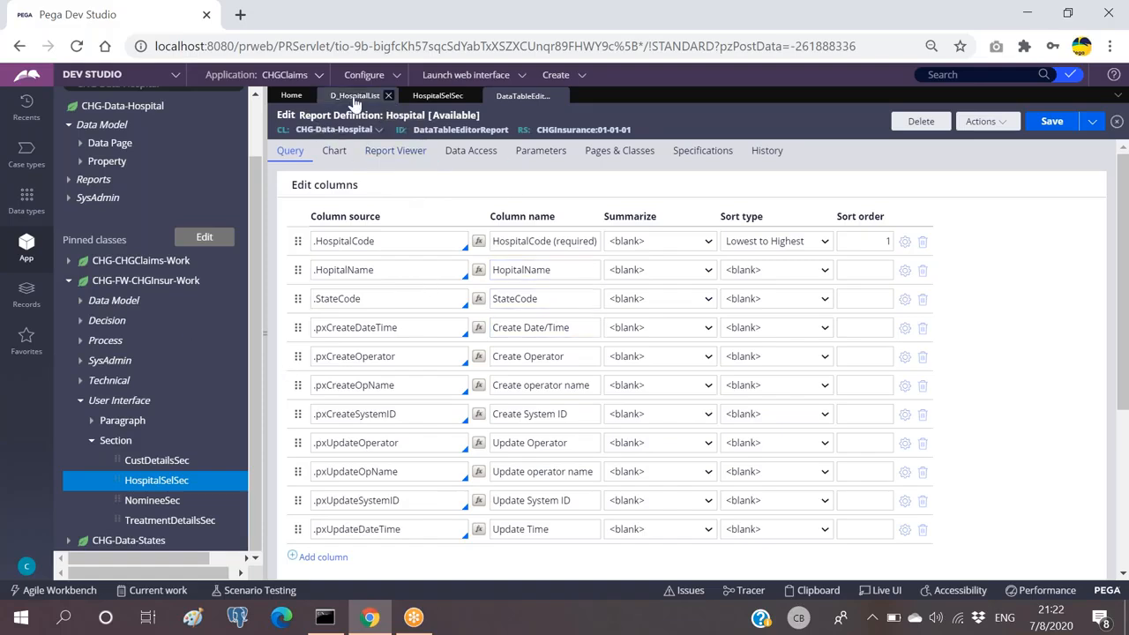
Cancel the HospSel dropdown's cell properties in the HospitalSelSec section and return to the D_HospitalList data page.
click(436, 97)
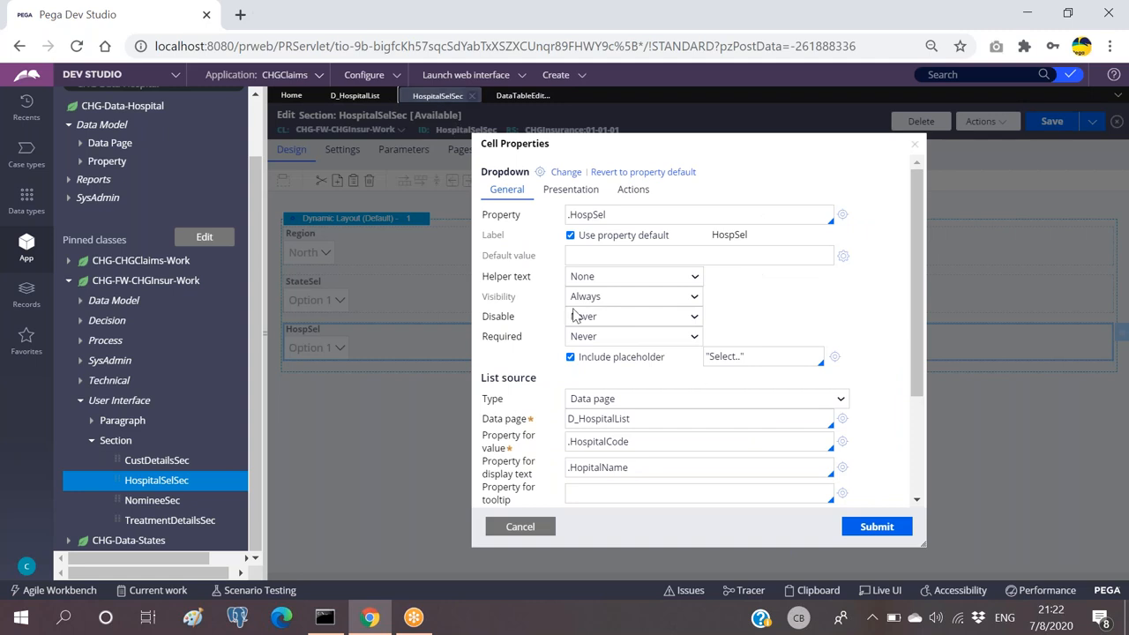
click(519, 526)
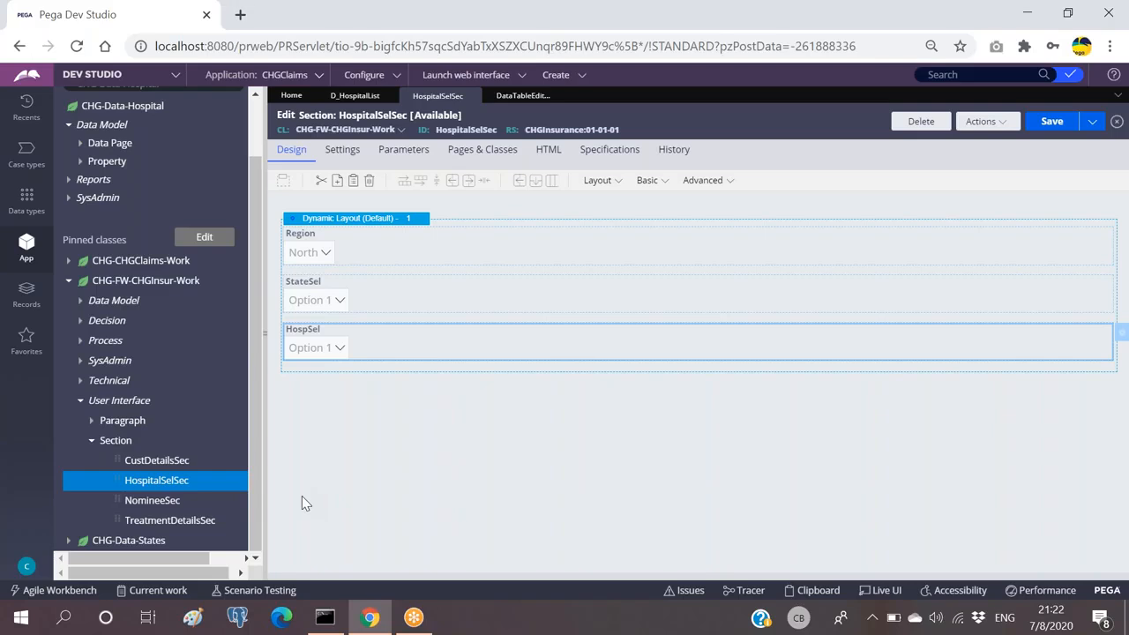
click(520, 95)
click(357, 99)
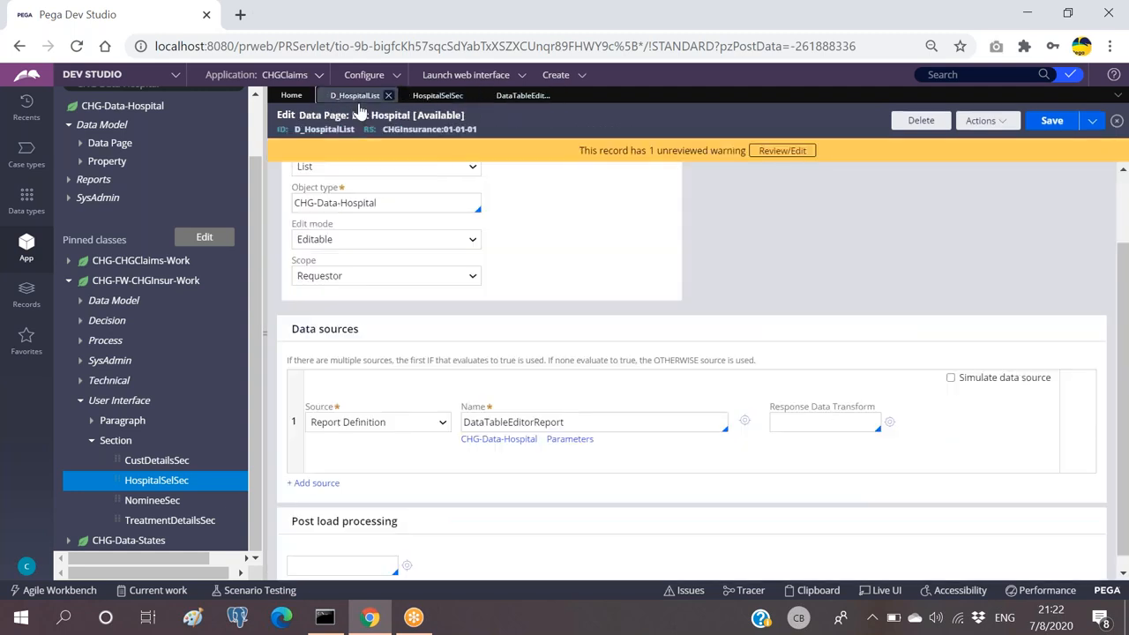
Review the structure, object type, edit mode, scope and data source settings of the D_HospitalList data page.
scroll(423, 313, up, 1)
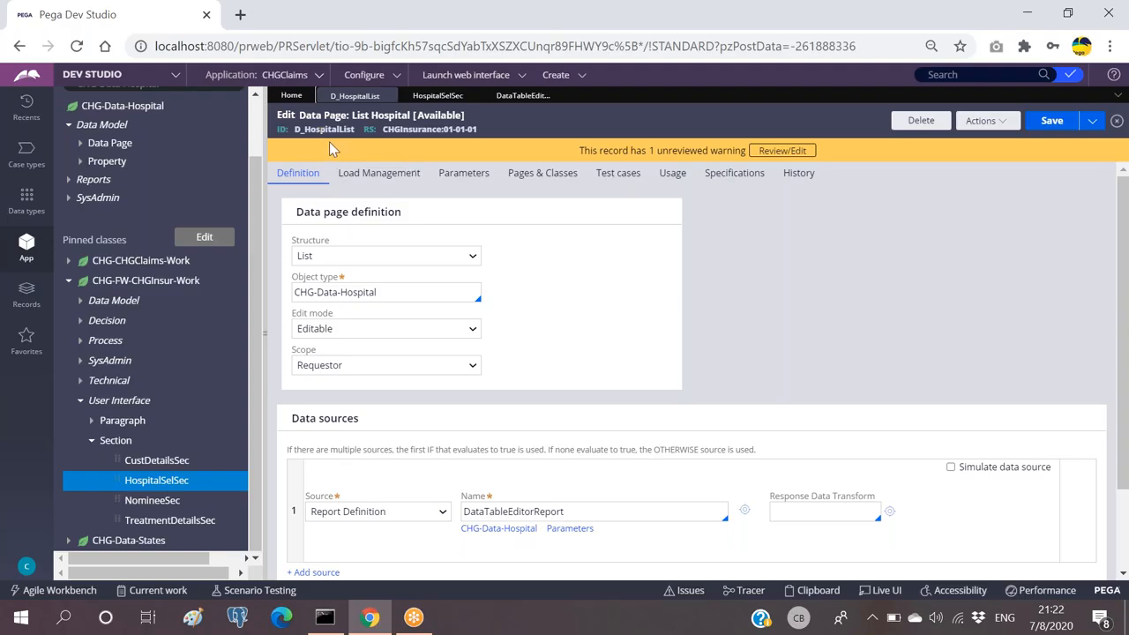
scroll(461, 250, down, 1)
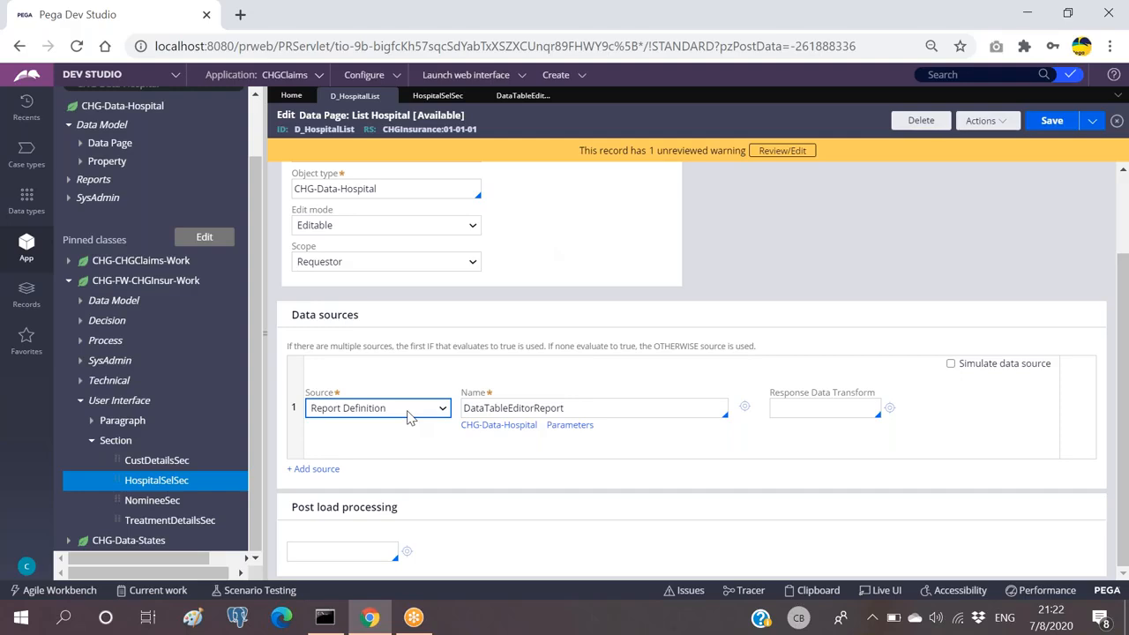
scroll(390, 396, up, 2)
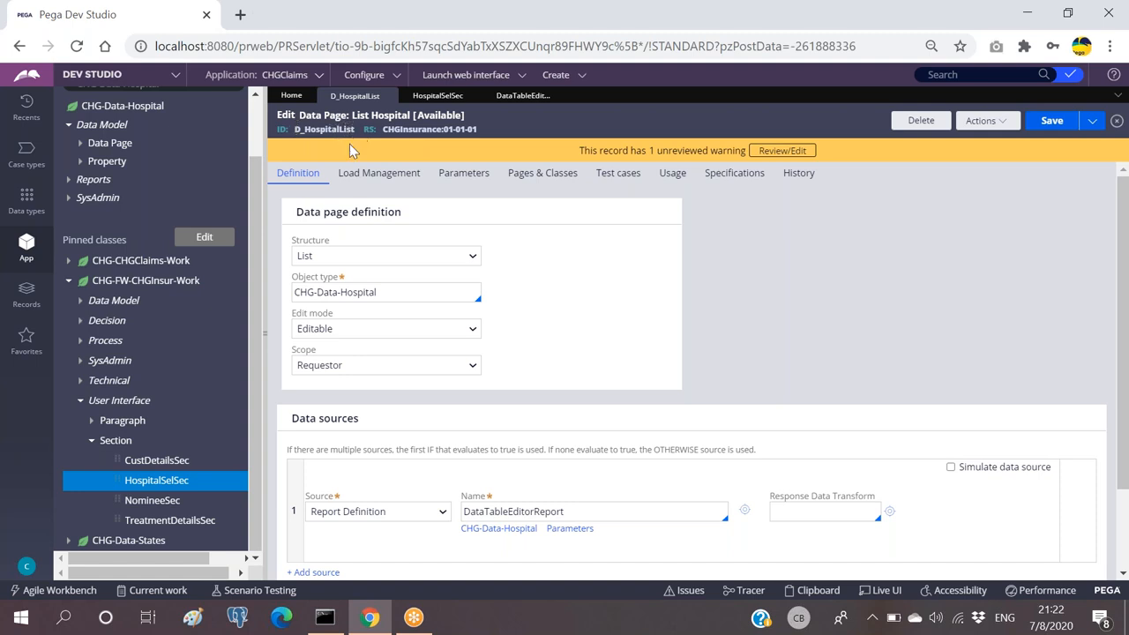
scroll(403, 428, down, 1)
click(404, 428)
click(403, 428)
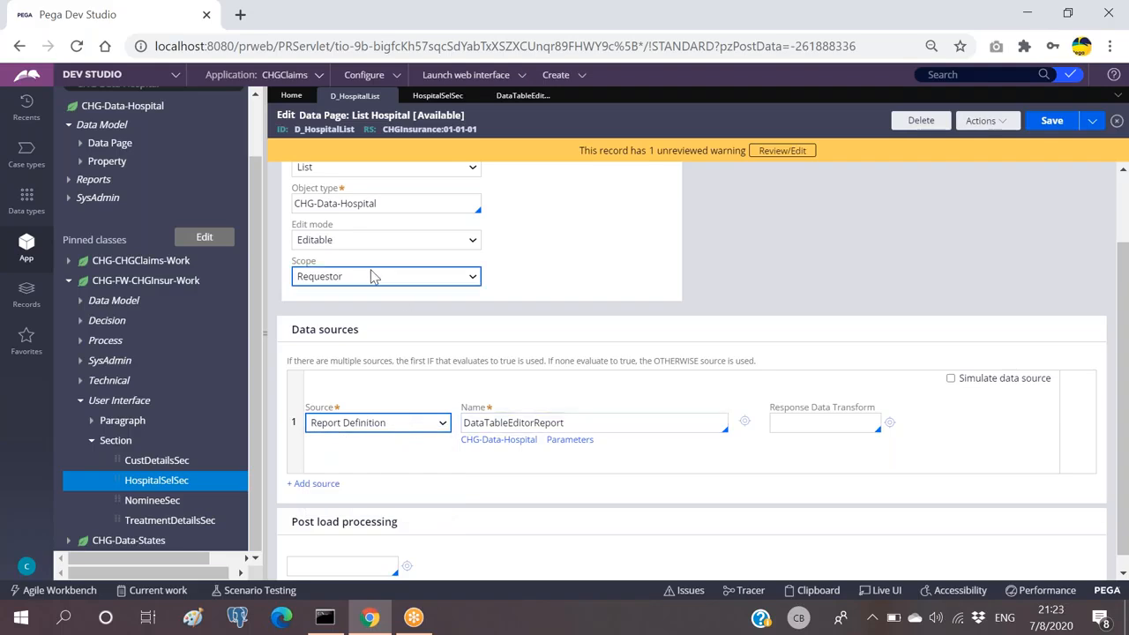
scroll(321, 147, up, 1)
double_click(326, 129)
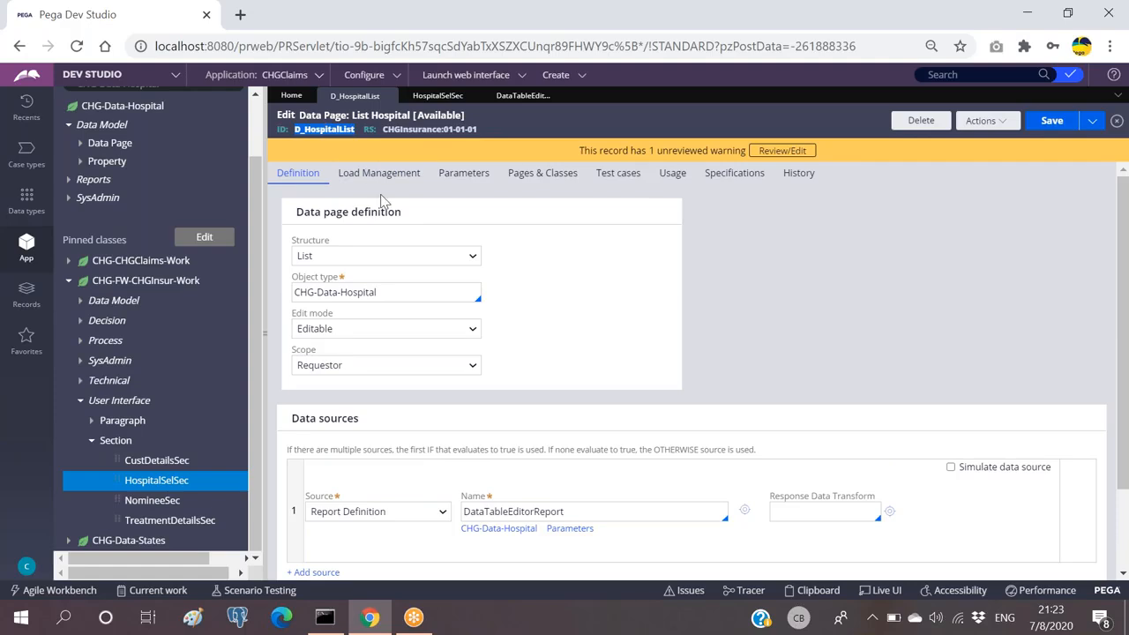
scroll(381, 201, down, 1)
click(542, 238)
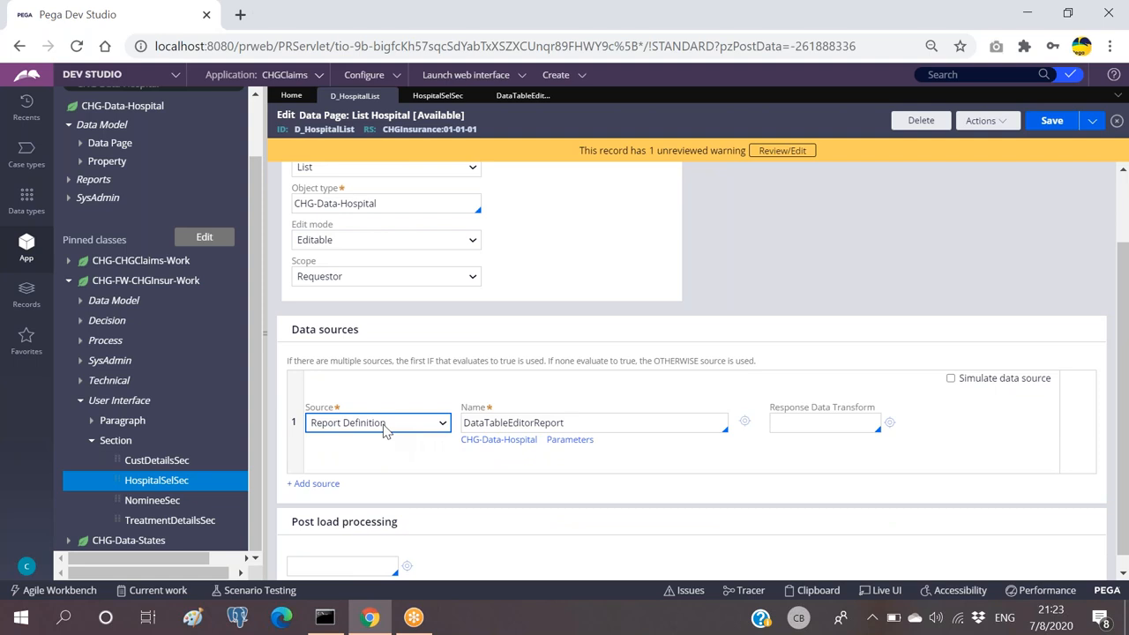
Compare the ID of the Hospital report definition with the report named in the D_HospitalList data source.
click(515, 99)
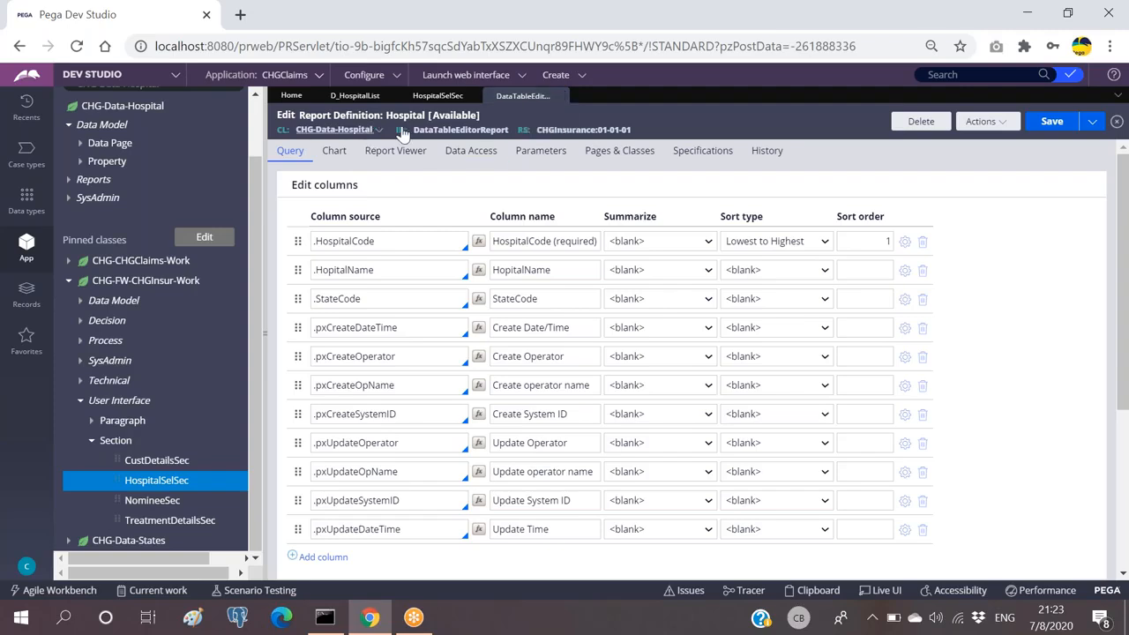
double_click(453, 131)
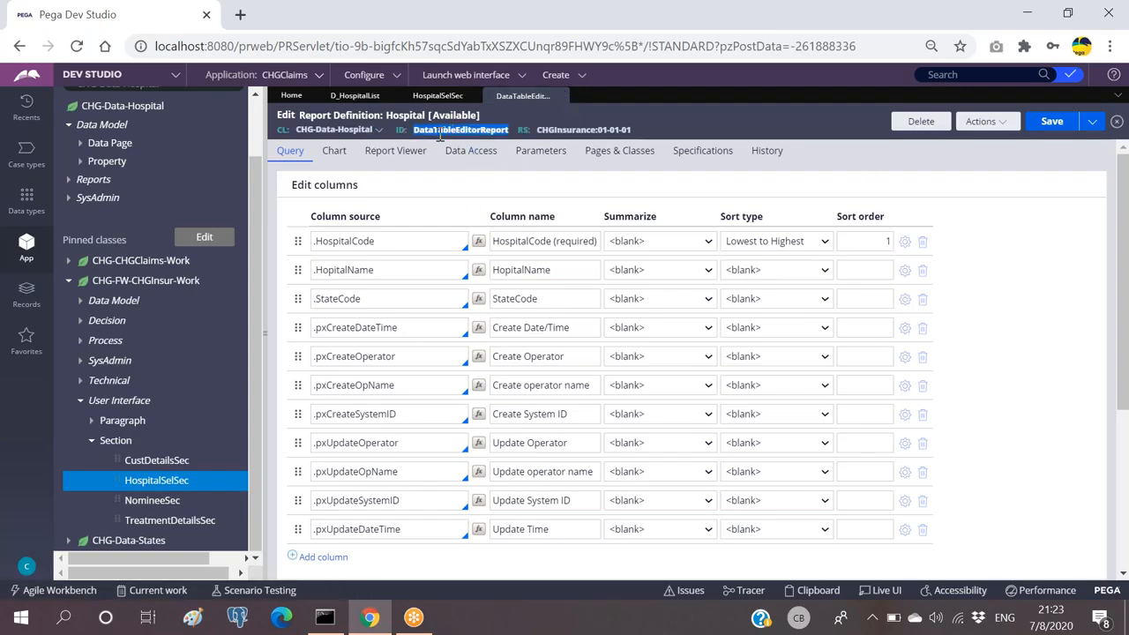
click(351, 95)
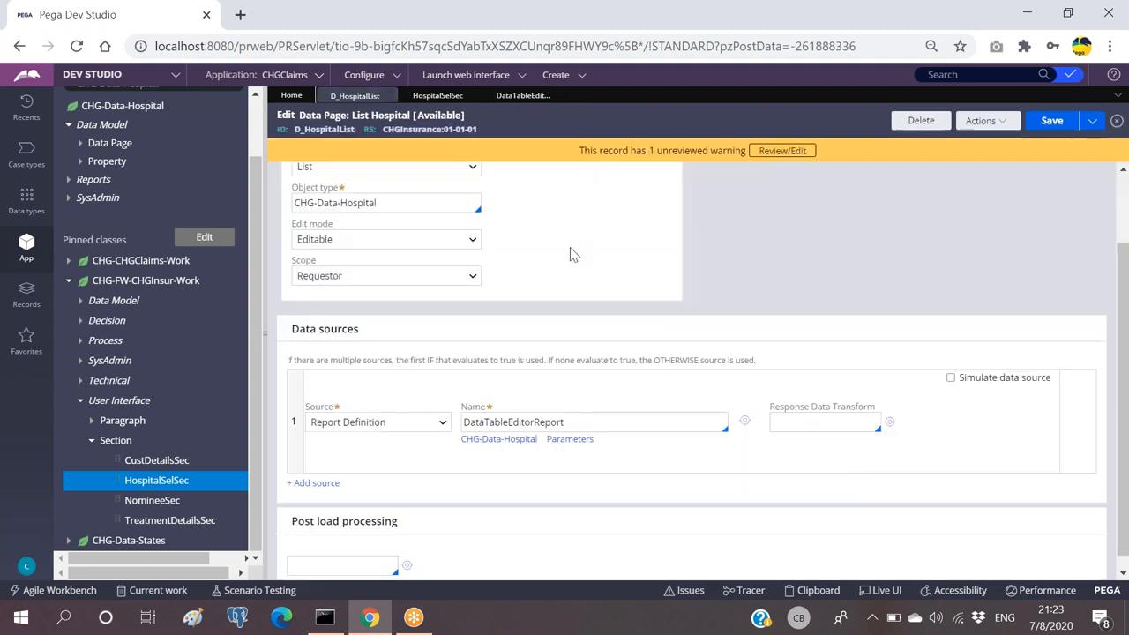
scroll(558, 248, up, 1)
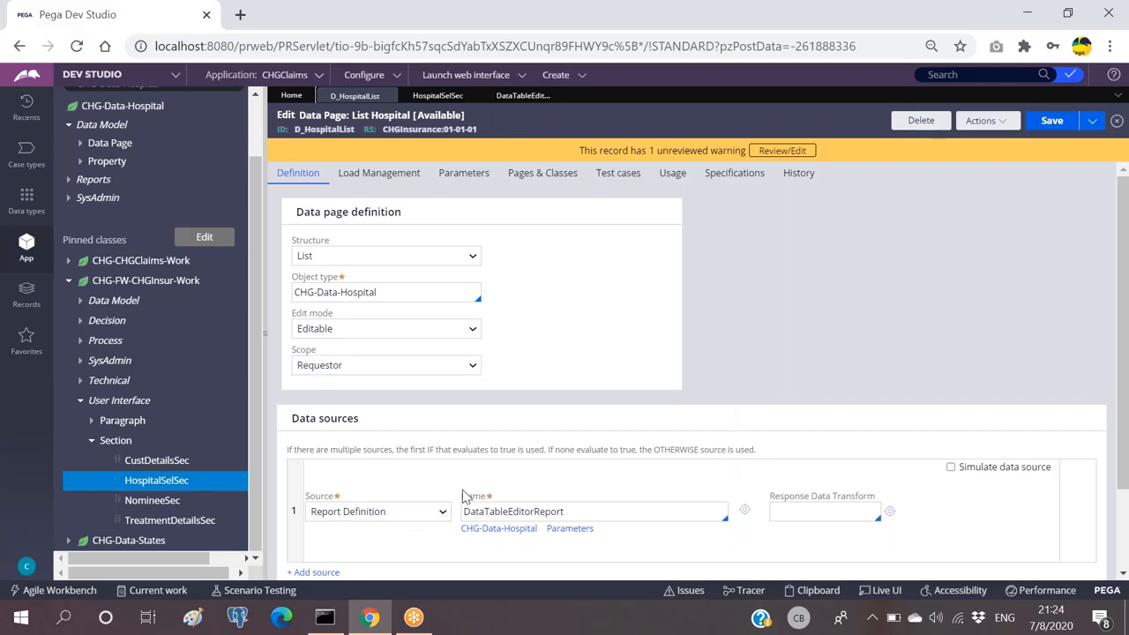
drag(573, 511, 465, 514)
click(585, 514)
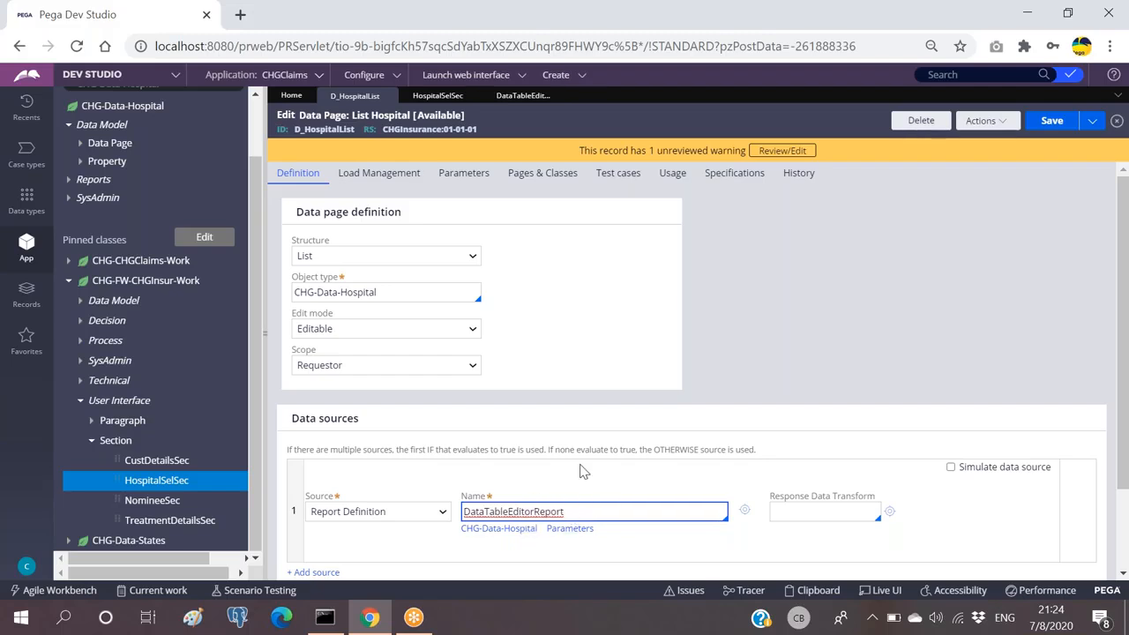
click(536, 130)
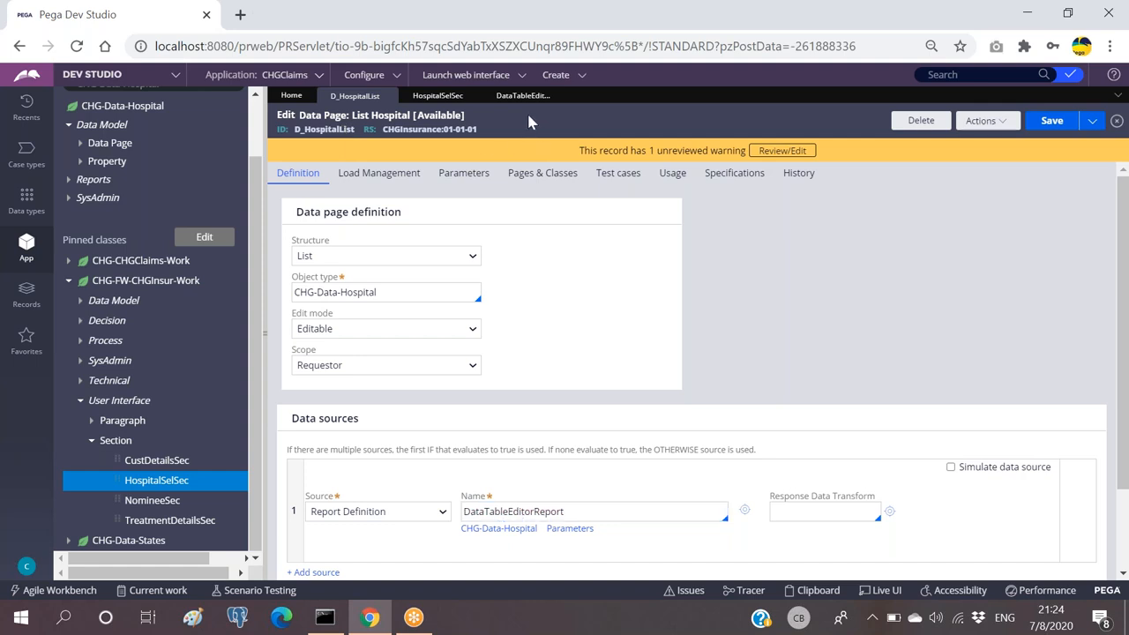
Revisit the HospitalSelSec section's dropdowns, then check the report name in the D_HospitalList data source again.
click(432, 97)
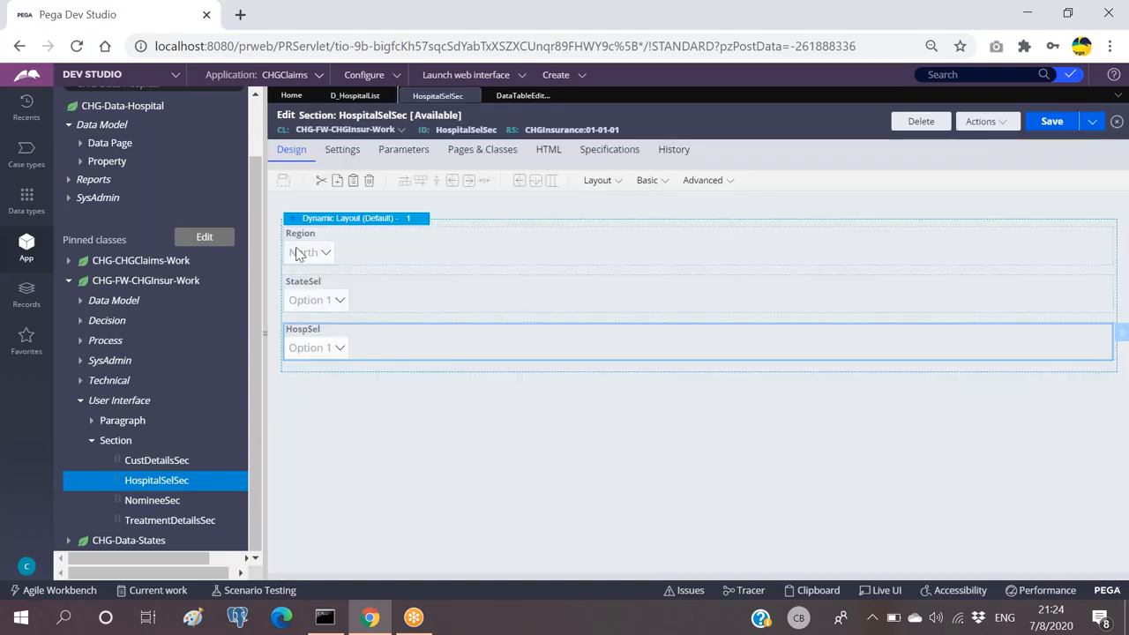
click(351, 95)
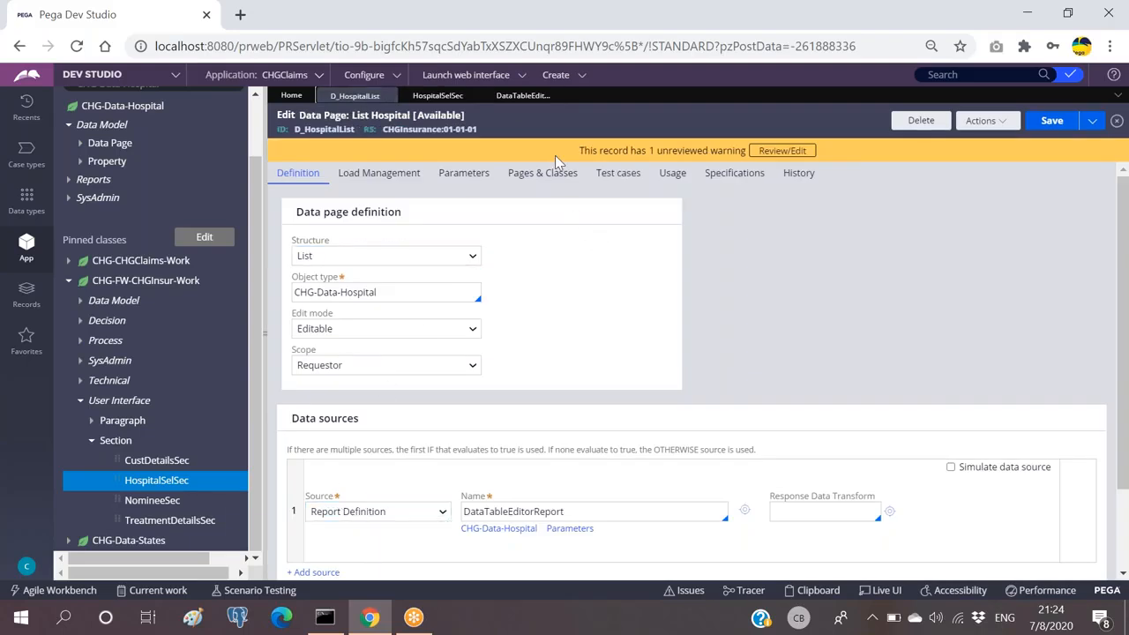
double_click(565, 511)
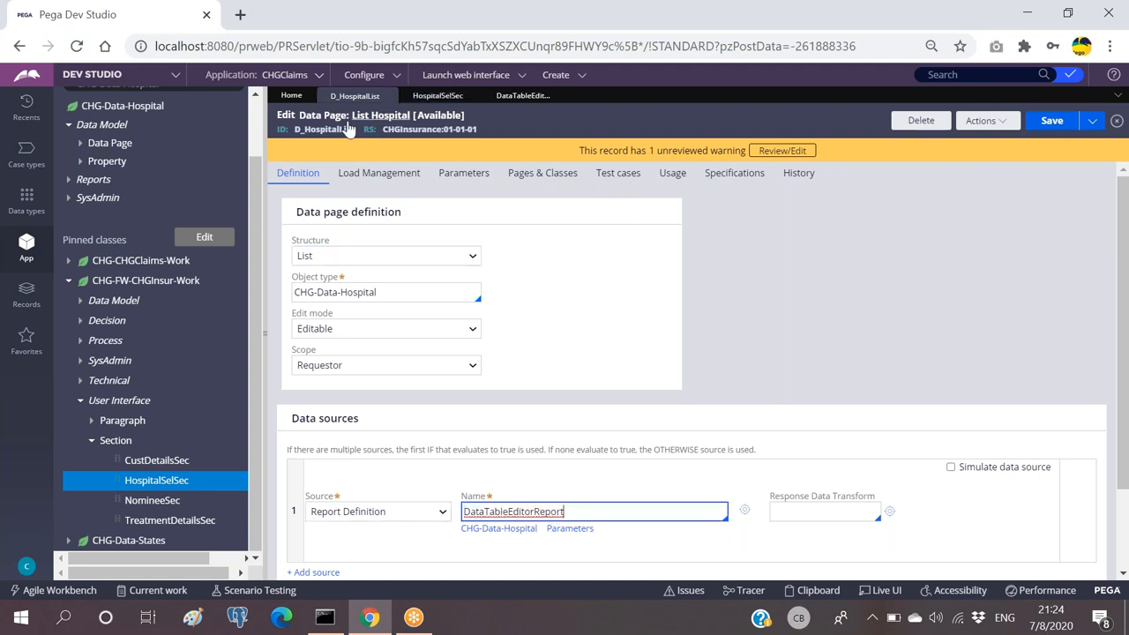
drag(578, 515, 479, 513)
double_click(526, 513)
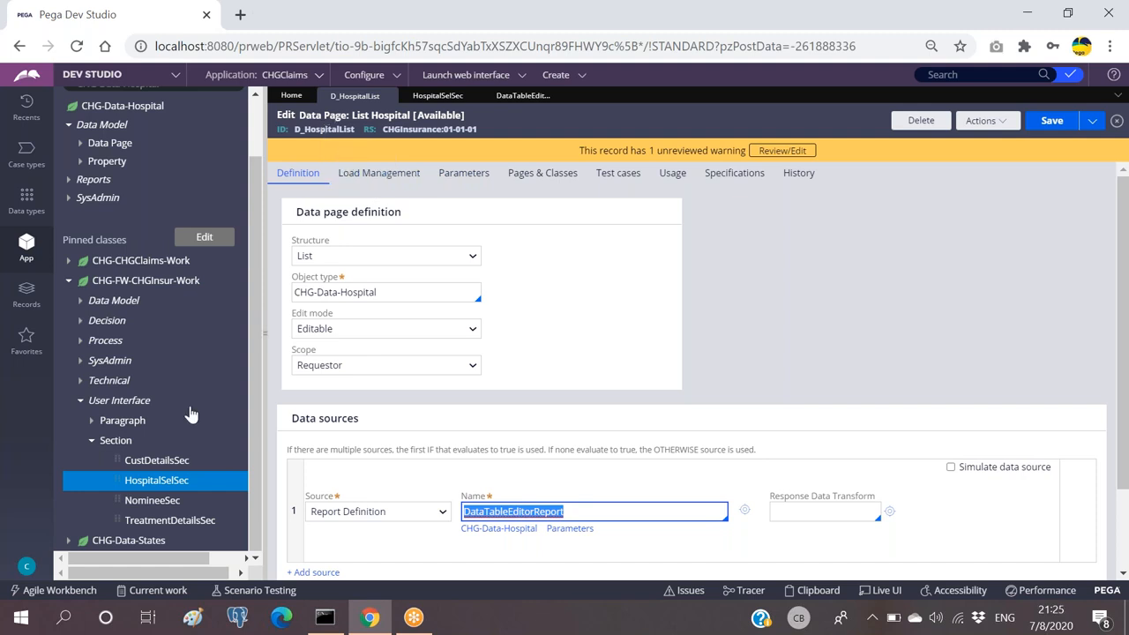
Check which source types the D_HospitalList data source offers, along with the data page ID and source report name.
click(405, 513)
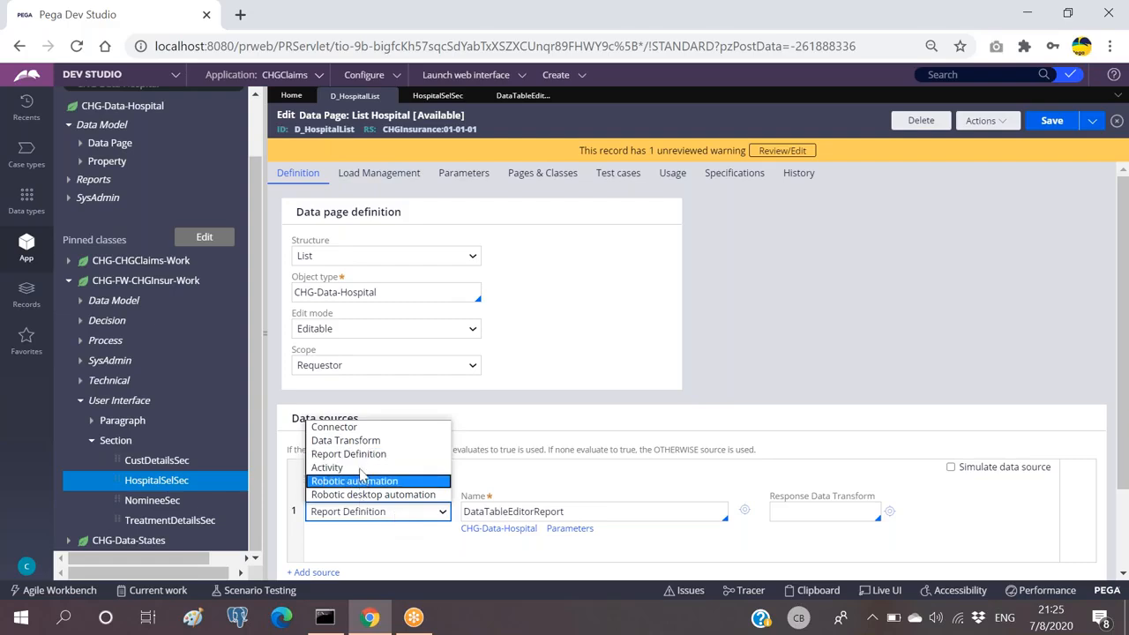
click(578, 355)
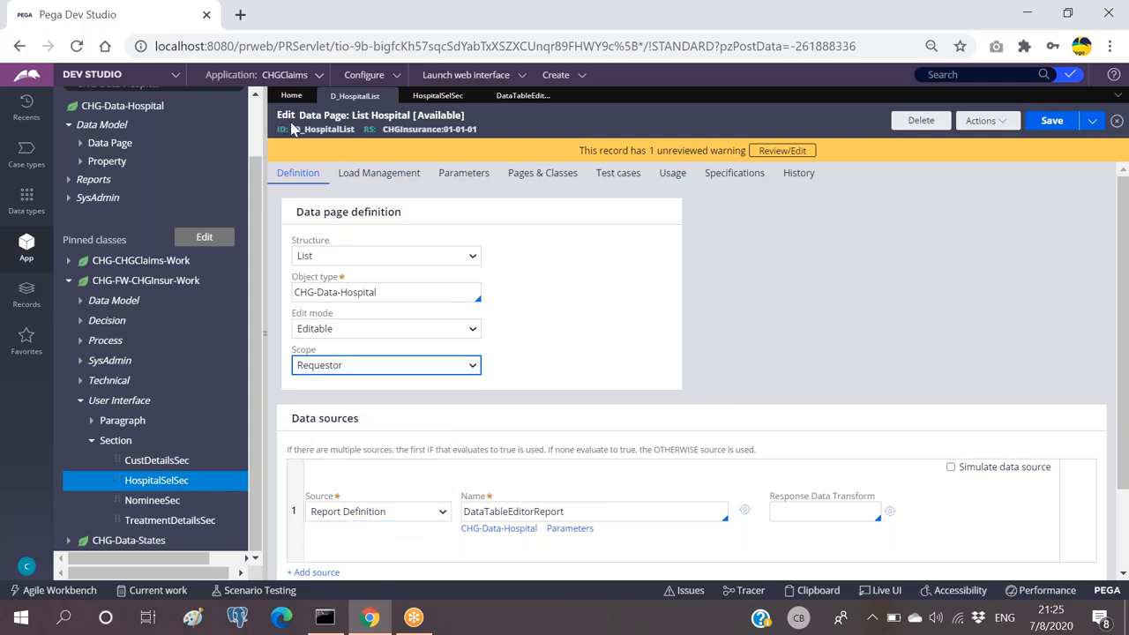
drag(293, 131, 351, 132)
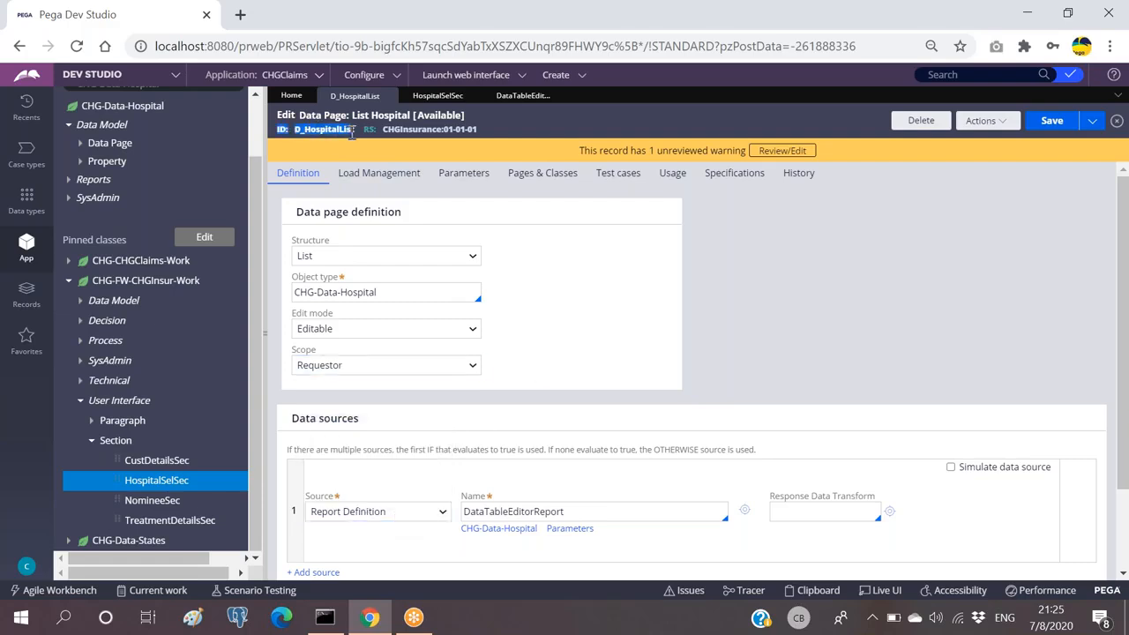
click(802, 360)
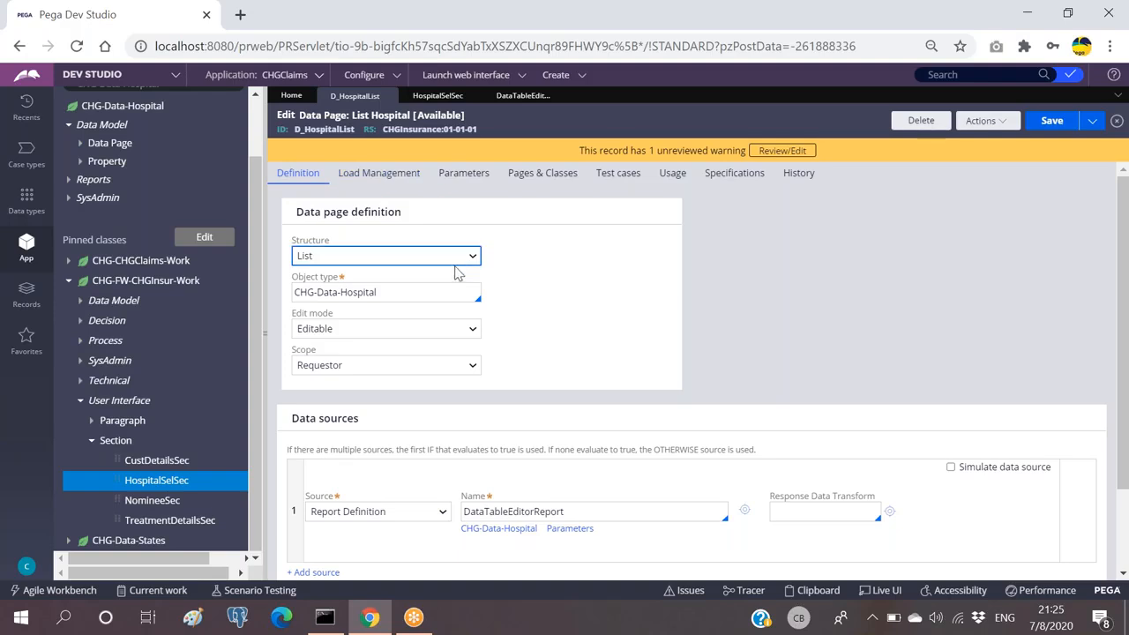
click(587, 512)
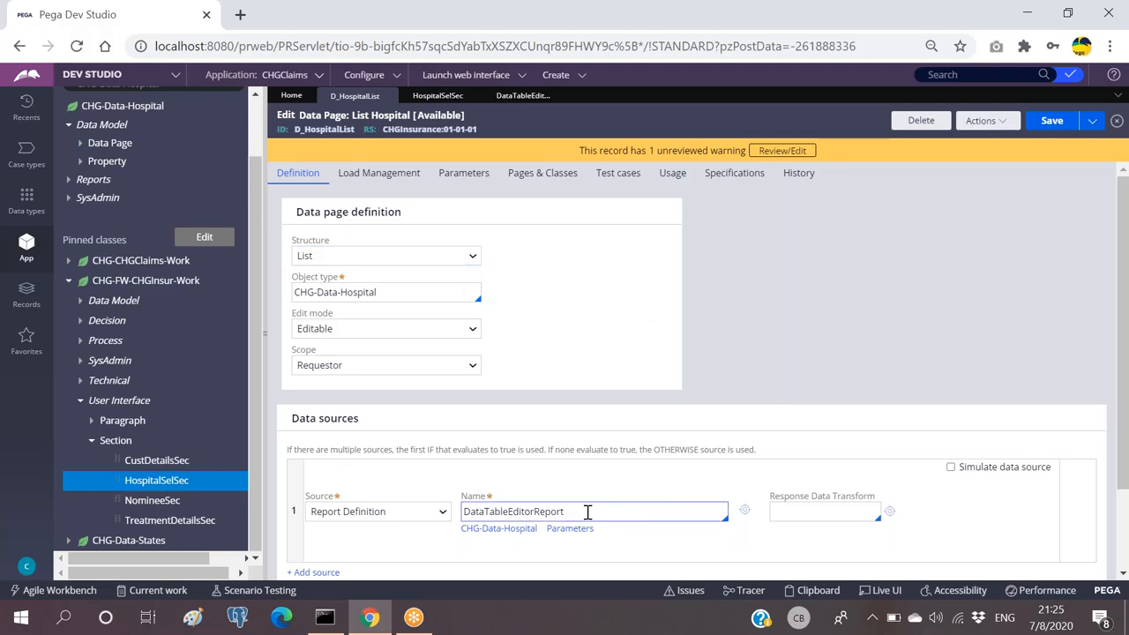
double_click(577, 511)
mouse_move(577, 511)
mouse_down()
mouse_move(496, 516)
mouse_move(569, 511)
mouse_up()
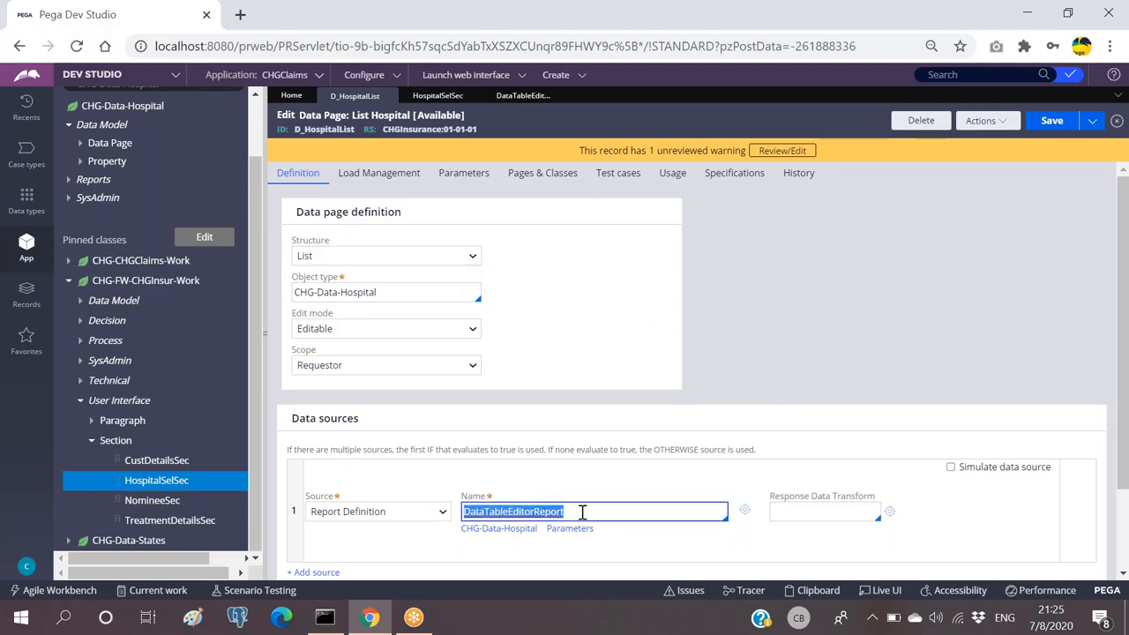
click(582, 511)
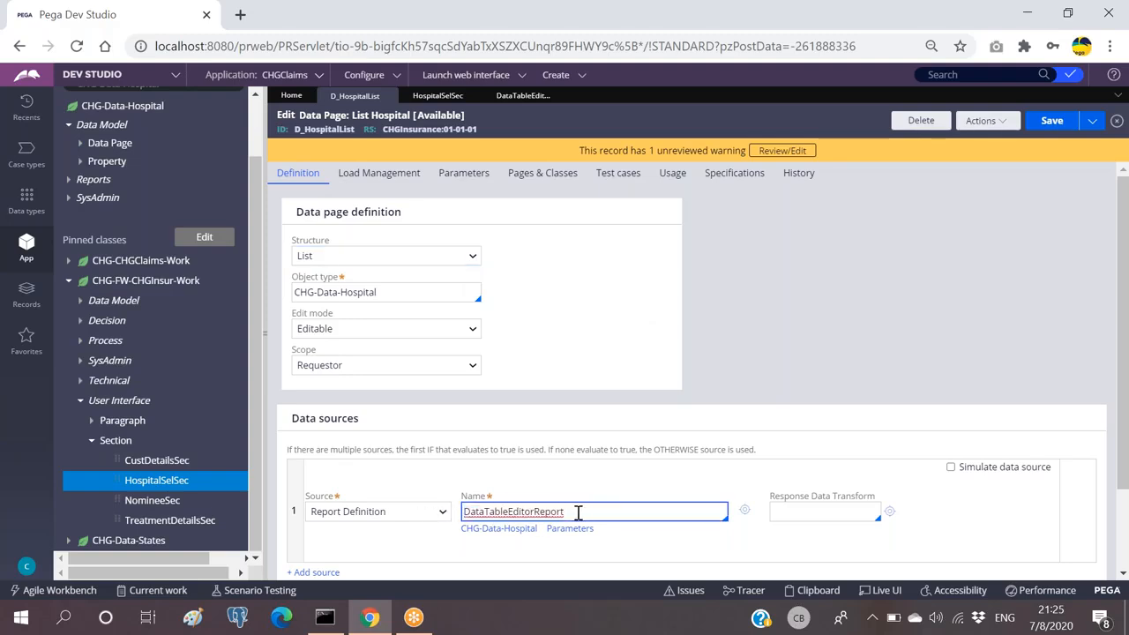
Run the DataTableEditorReport report definition, view the resulting hospital list and close the results window.
click(530, 97)
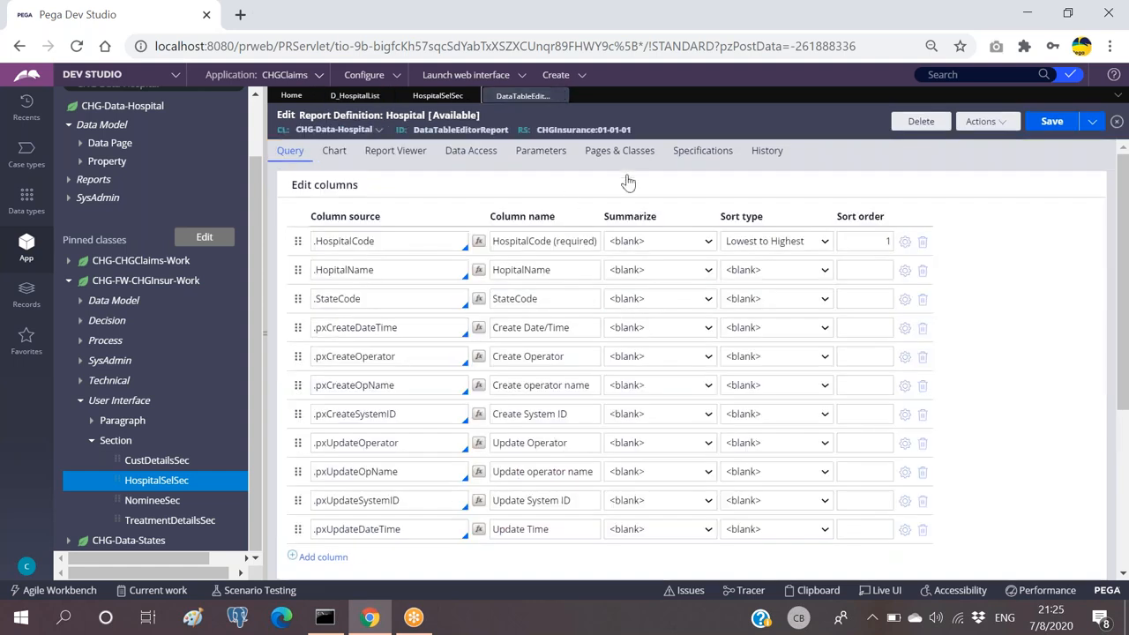
click(840, 438)
click(992, 124)
click(970, 146)
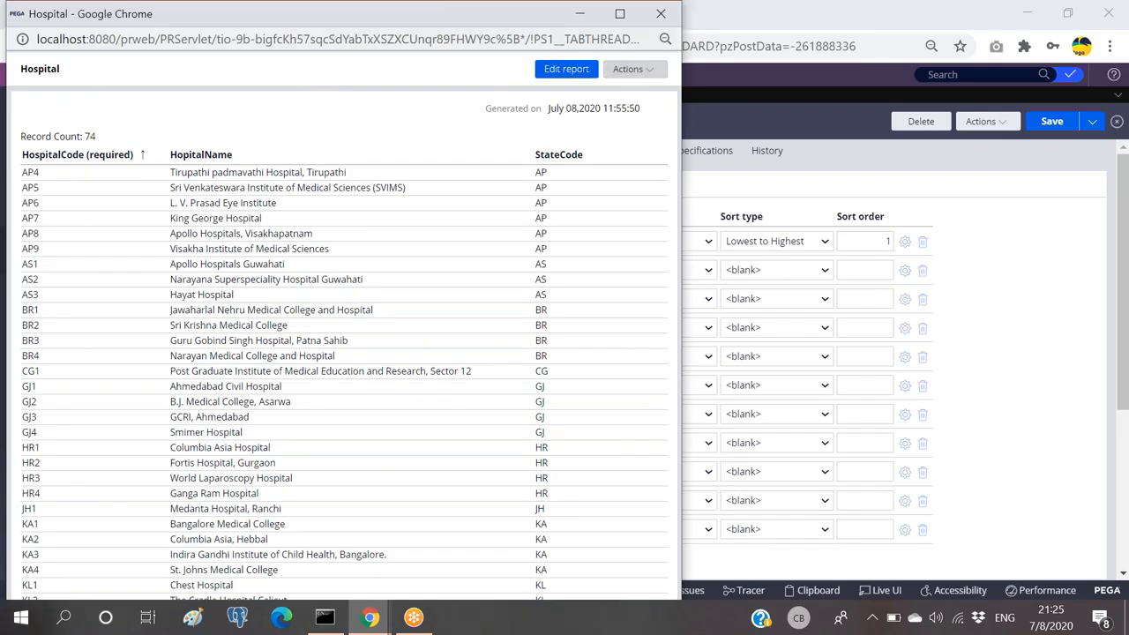
drag(67, 44, 94, 148)
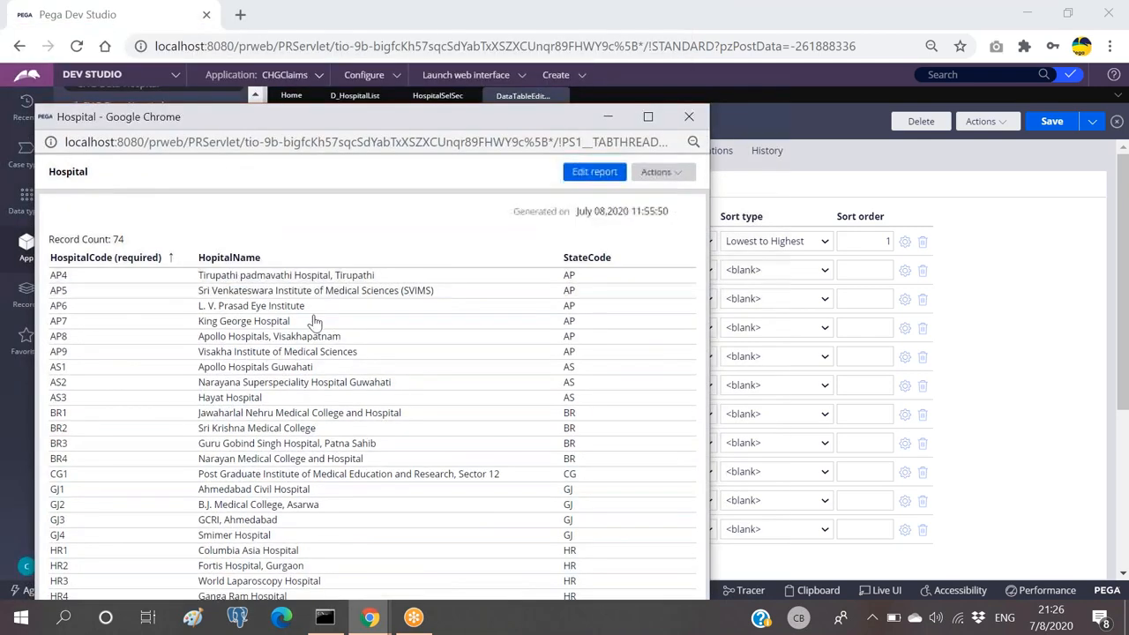
click(690, 119)
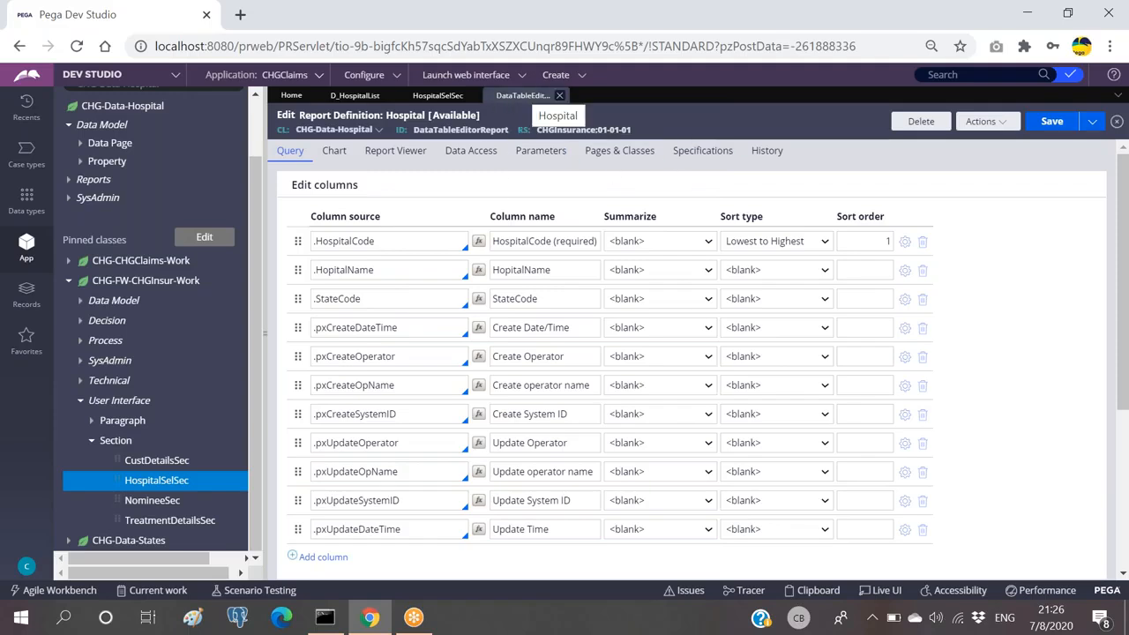
double_click(481, 130)
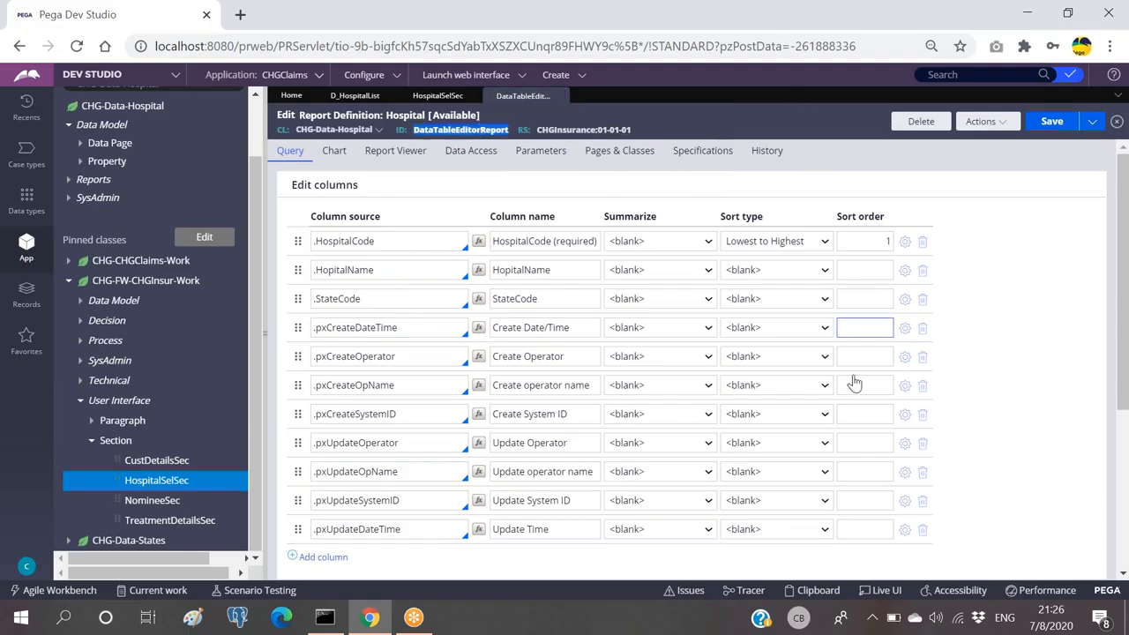
click(776, 128)
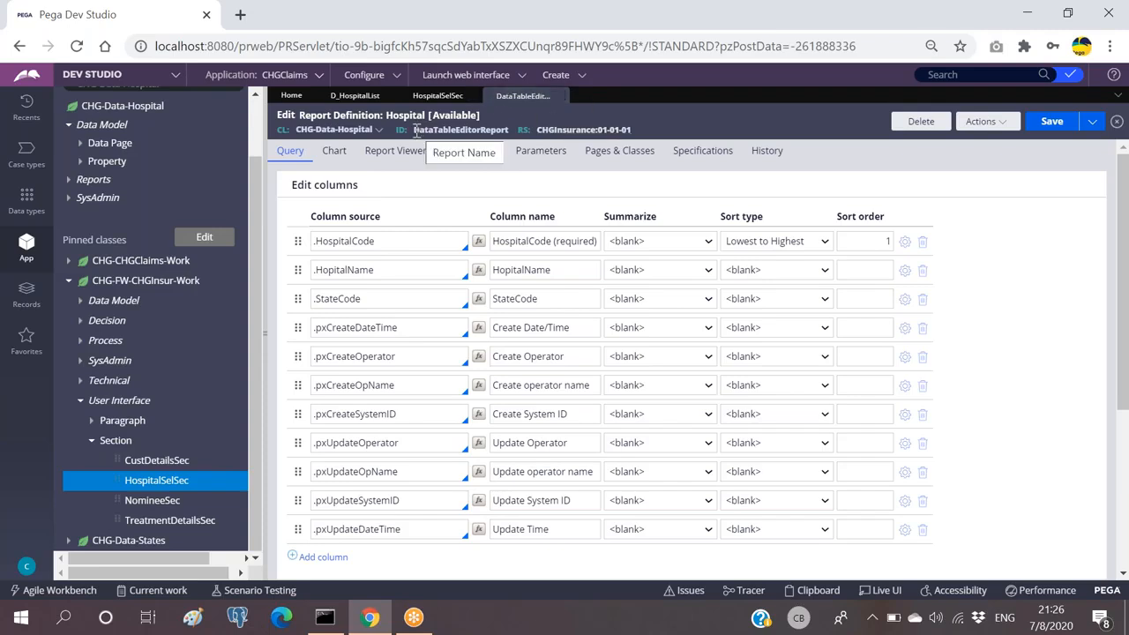
double_click(480, 129)
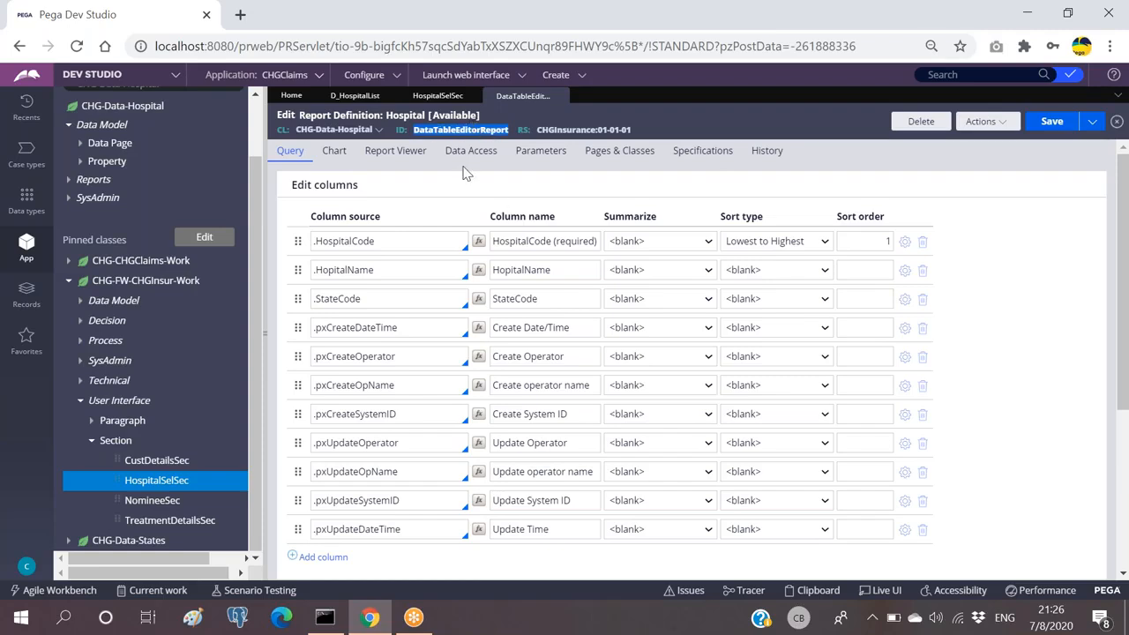
Review the D_HospitalList data page against the DataTableEditorReport report definition, checking the data page ID and source report name.
click(354, 95)
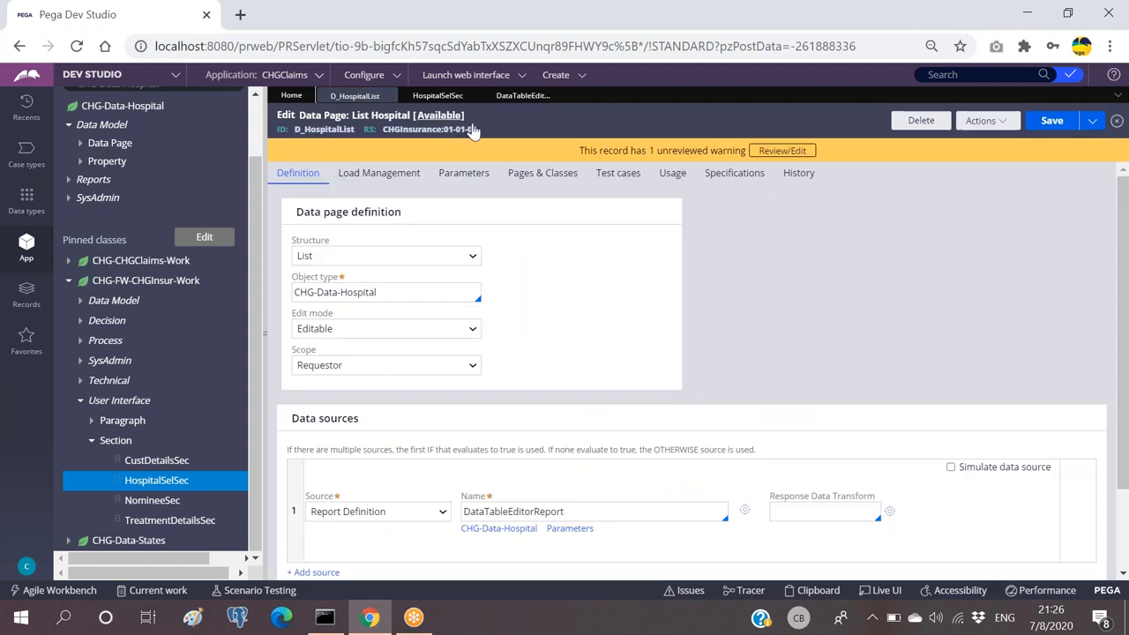
click(522, 96)
click(354, 95)
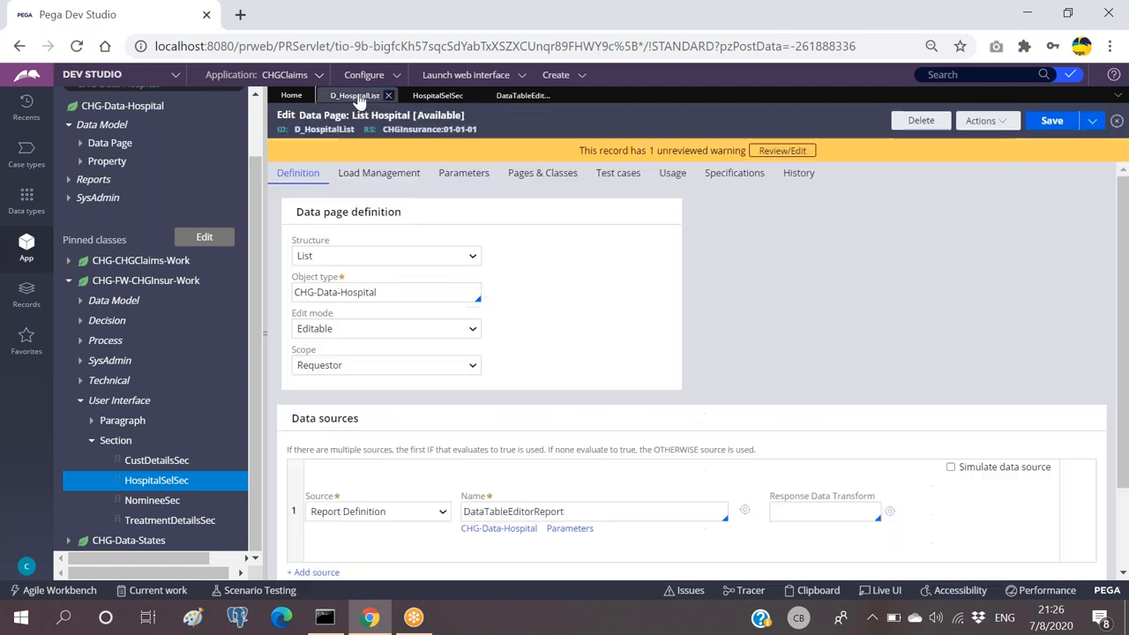
double_click(572, 513)
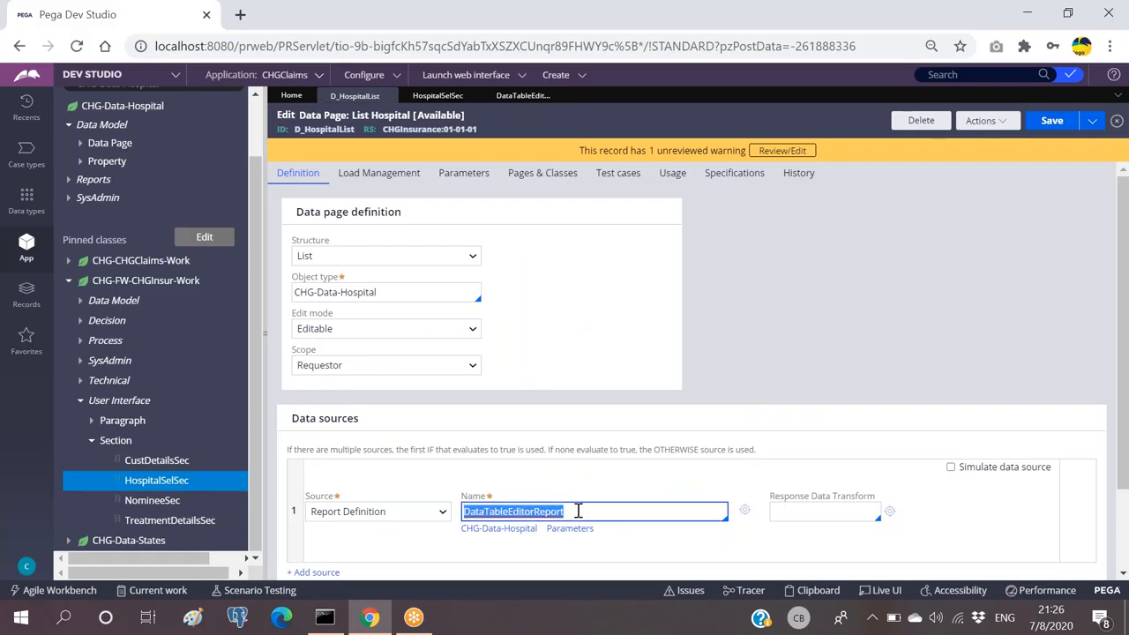
double_click(335, 129)
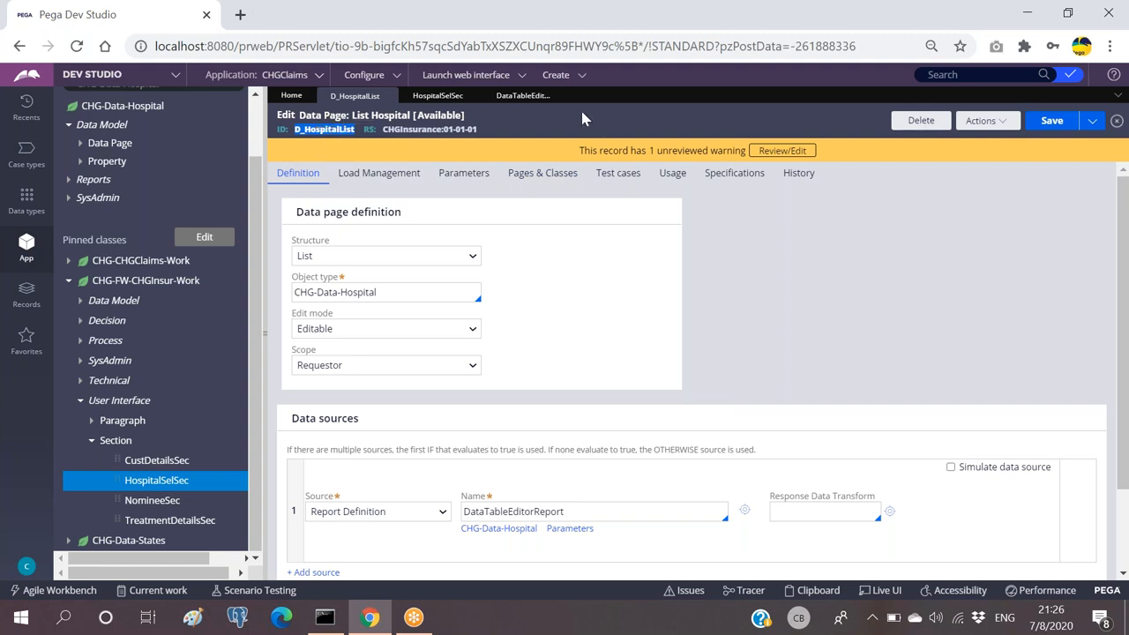
click(530, 131)
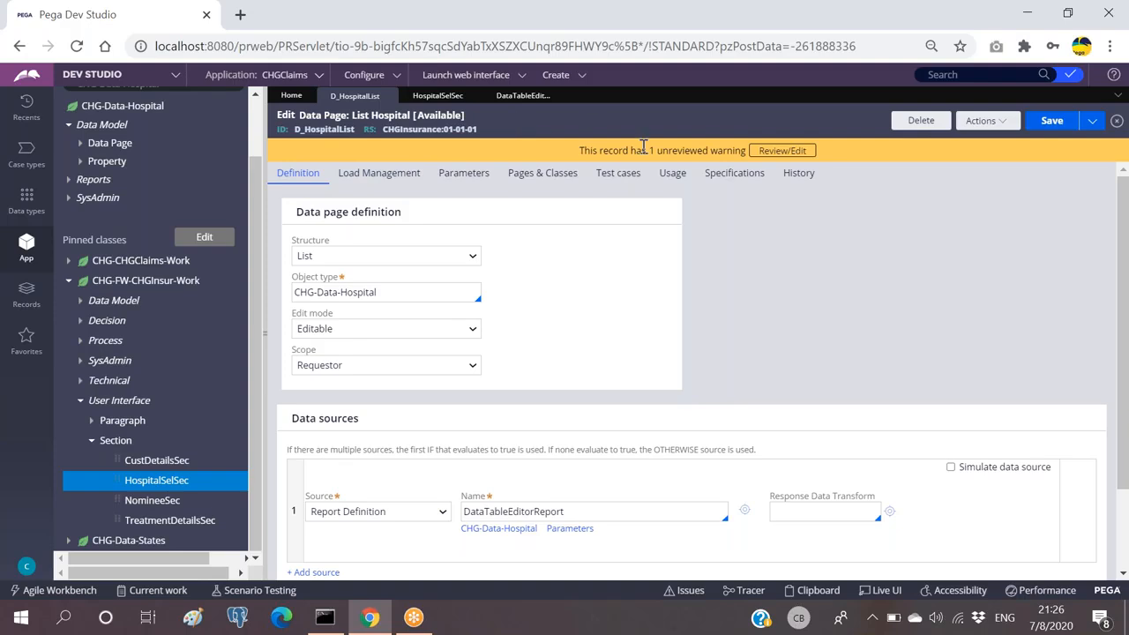
double_click(326, 130)
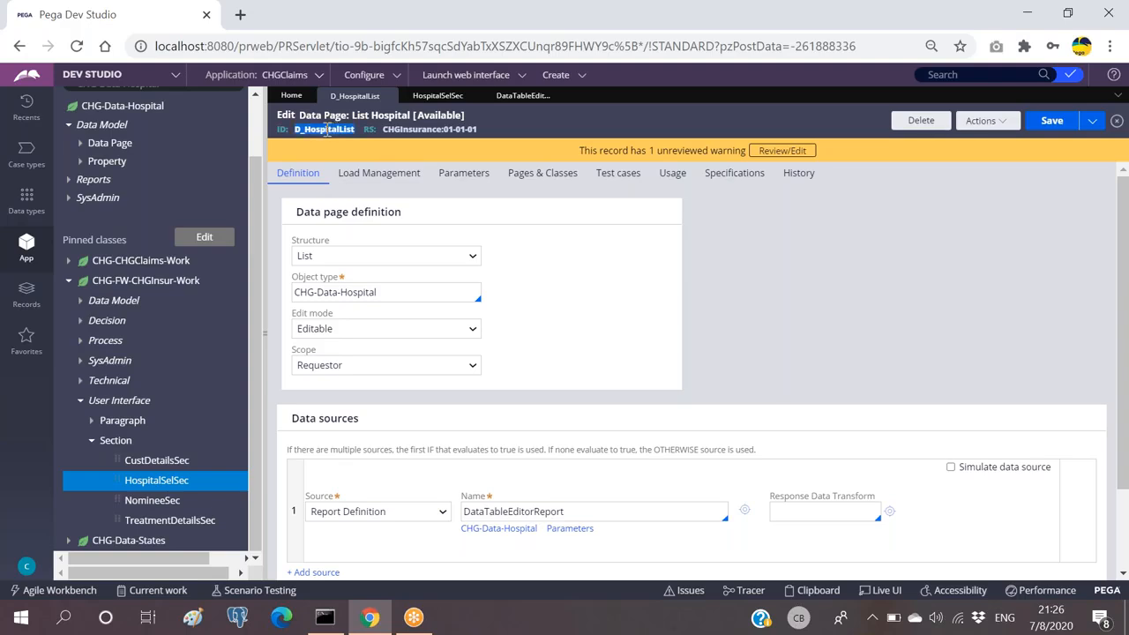
click(517, 114)
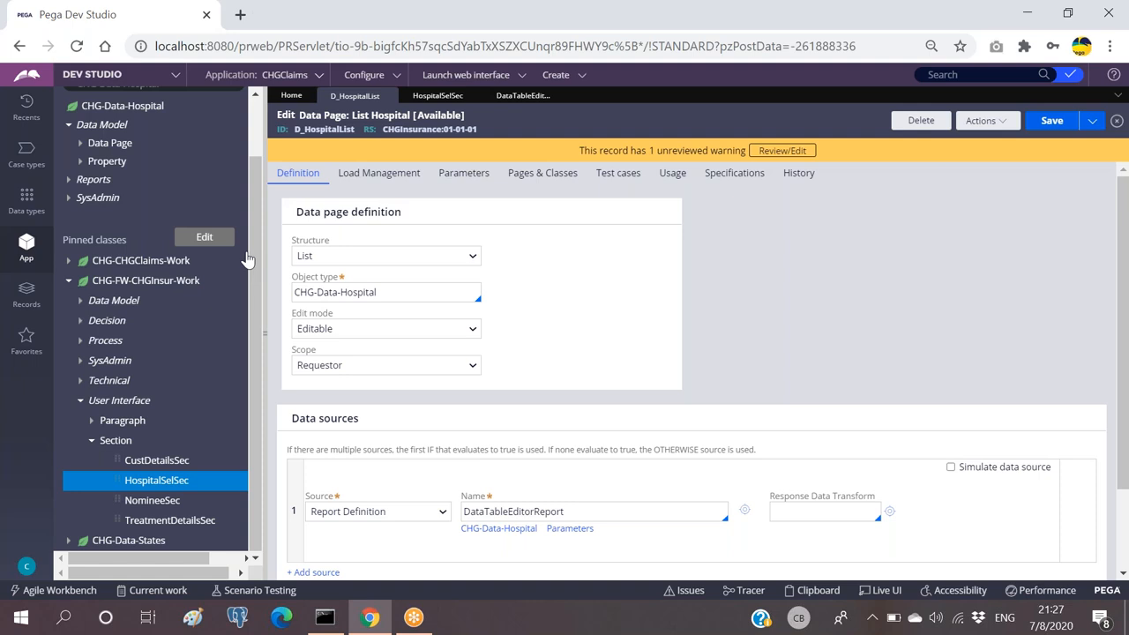
Inspect the load management settings of D_HospitalList, view the options for clearing the data page, and return to its definition.
click(364, 174)
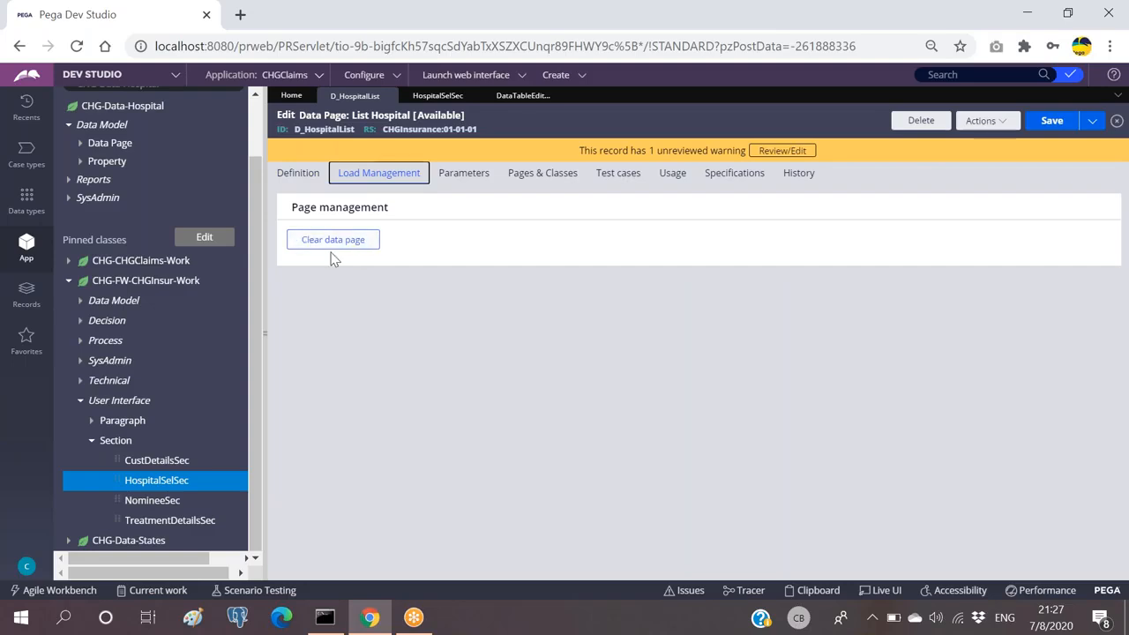
click(303, 175)
click(367, 175)
click(298, 174)
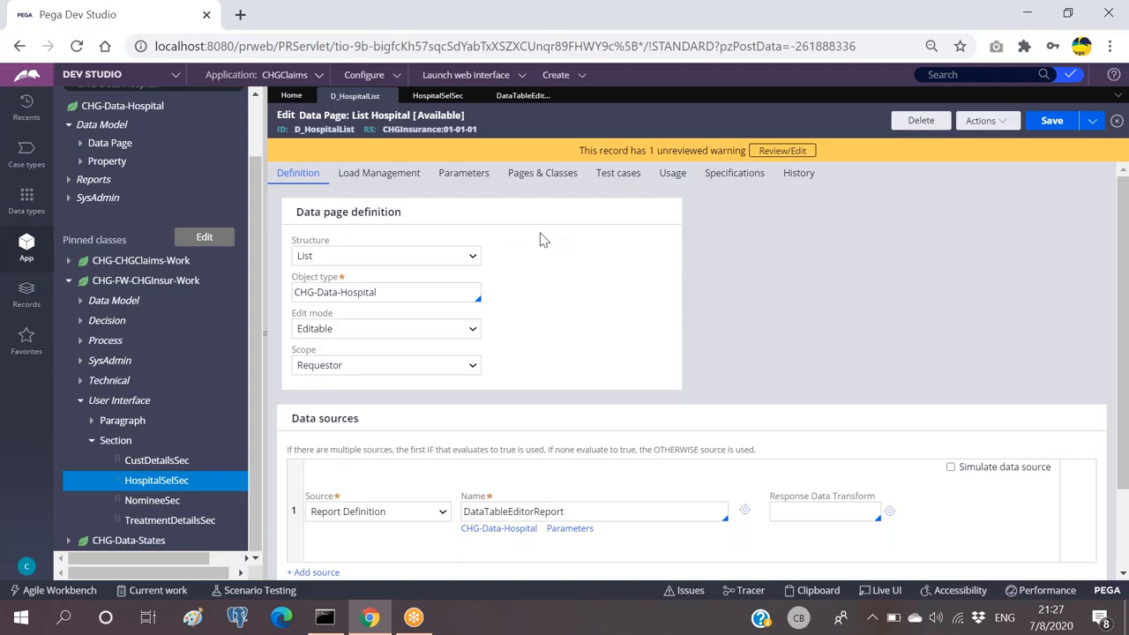
click(374, 174)
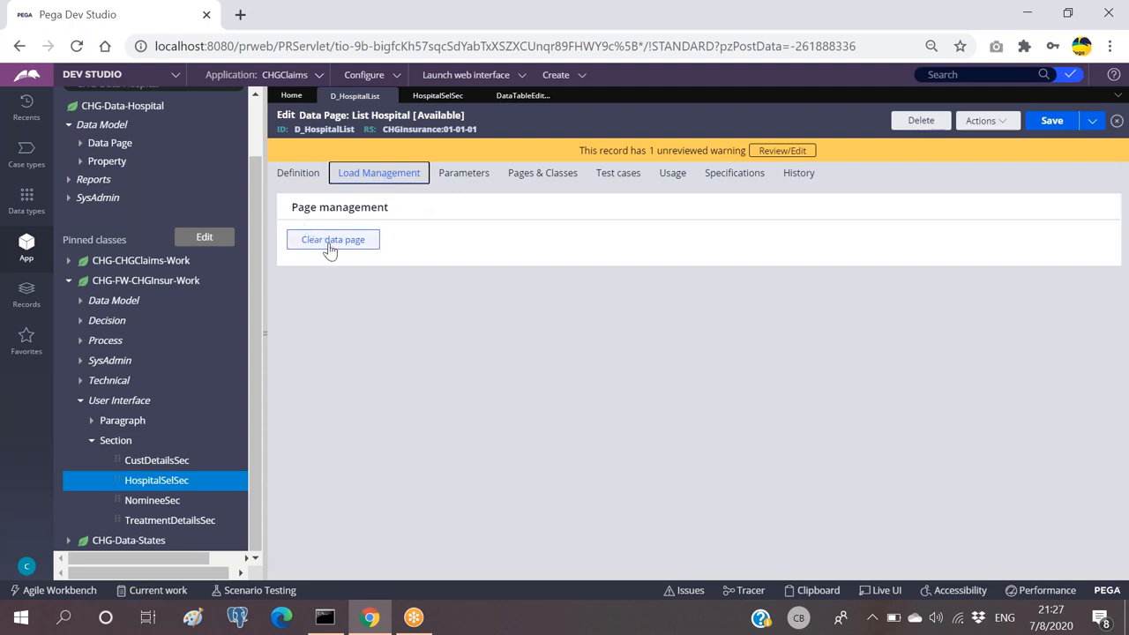
click(328, 246)
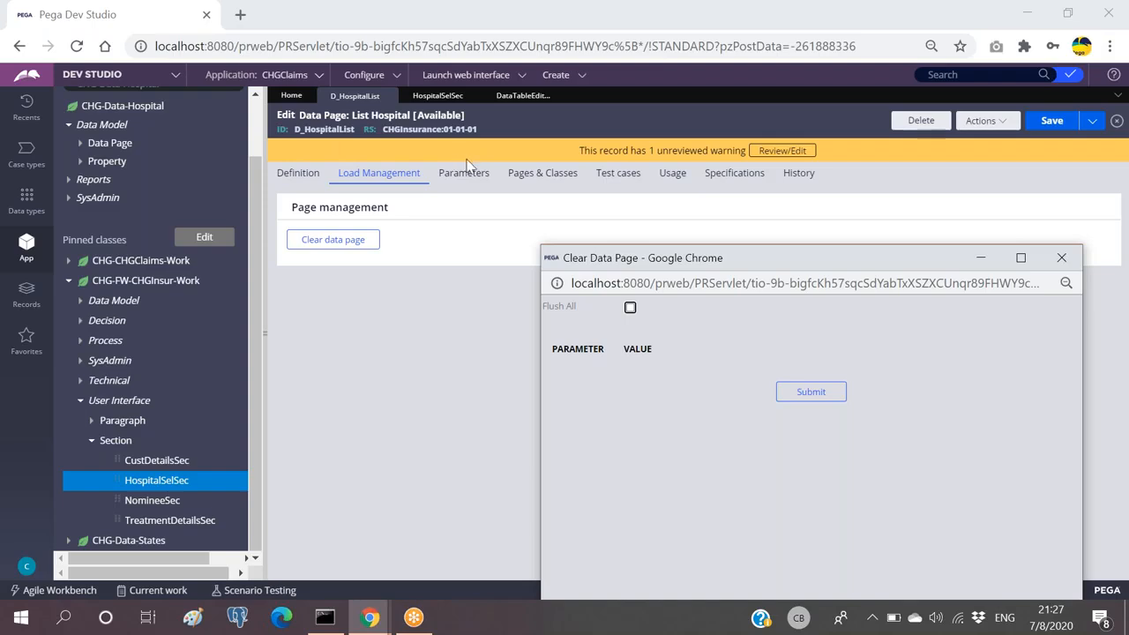
click(1061, 258)
click(297, 174)
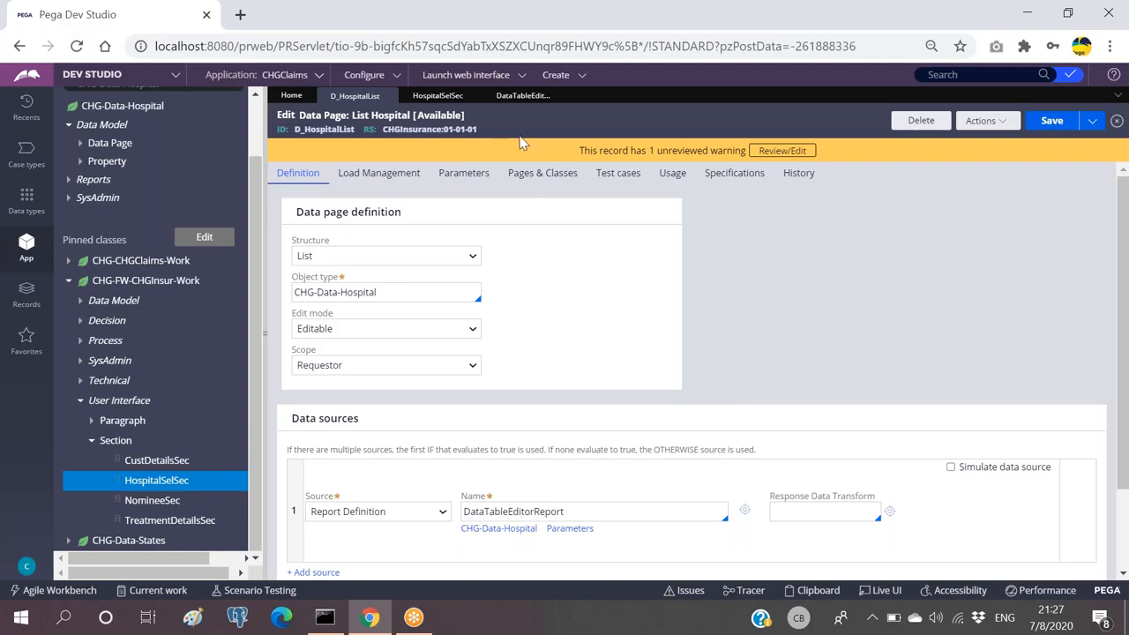
Set the edit mode of the D_HospitalList data page to Read-Only and refresh the record.
click(539, 351)
click(539, 297)
click(360, 367)
click(359, 367)
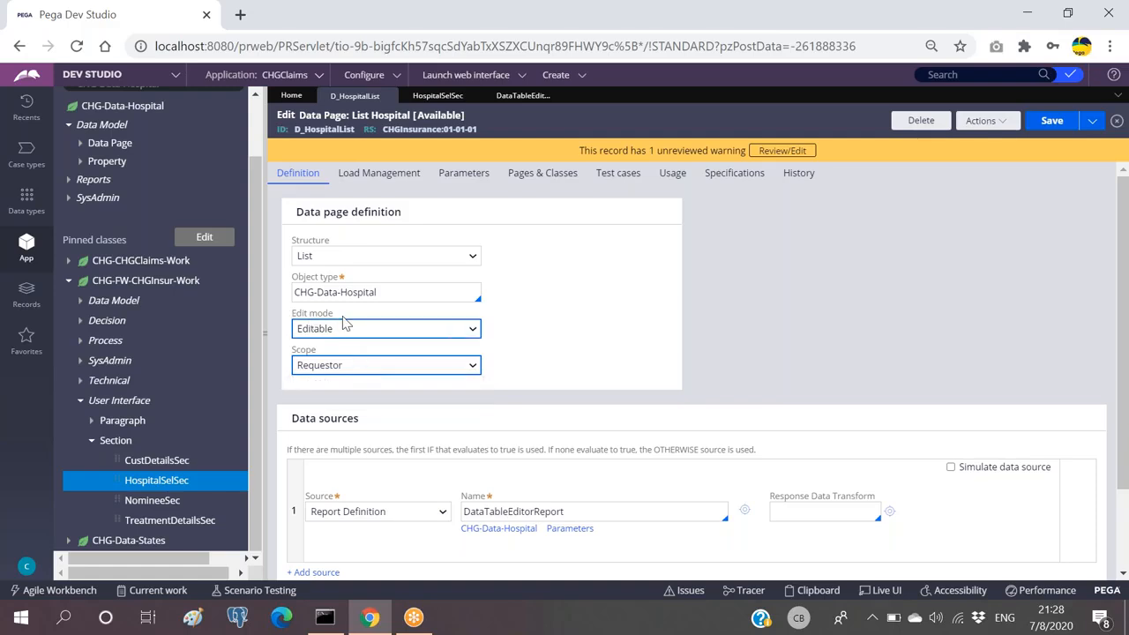
click(353, 328)
click(320, 347)
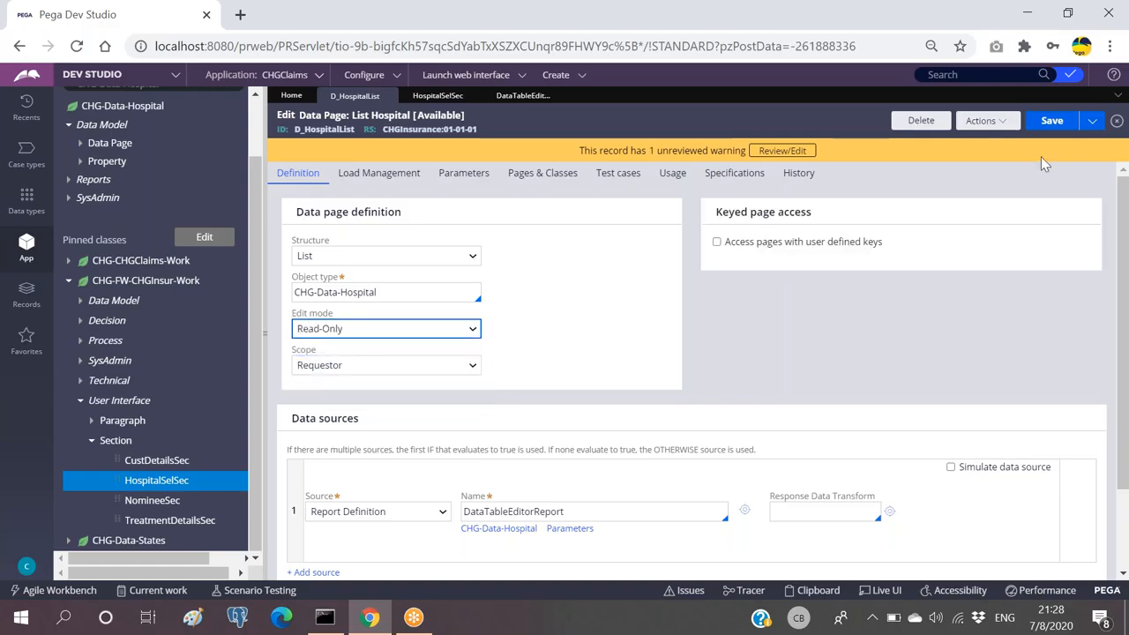
click(978, 120)
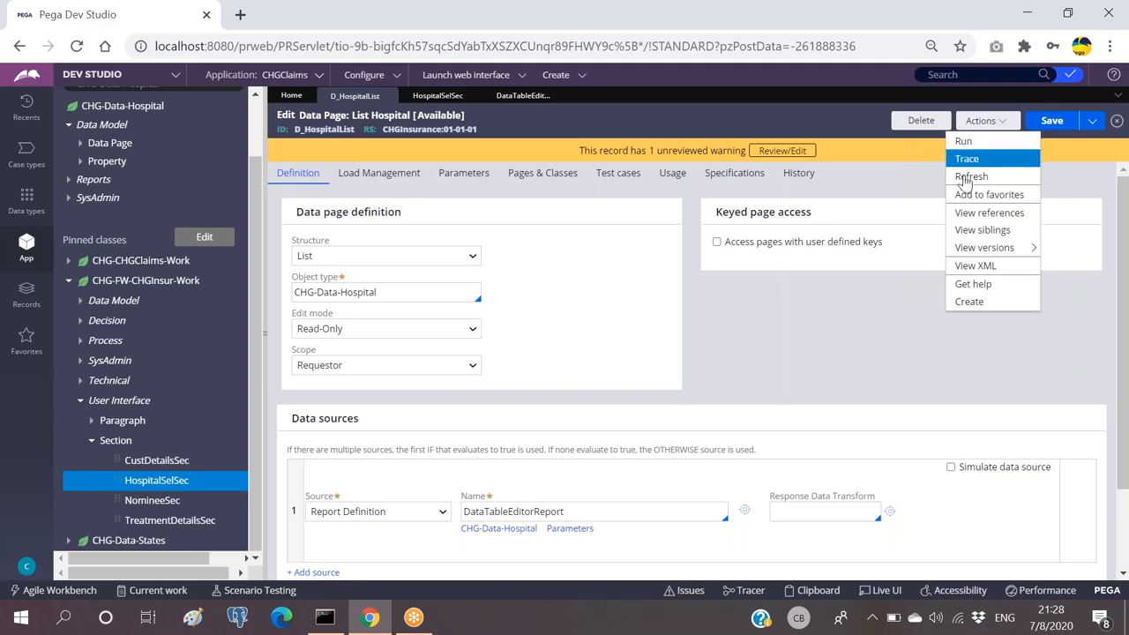
click(964, 175)
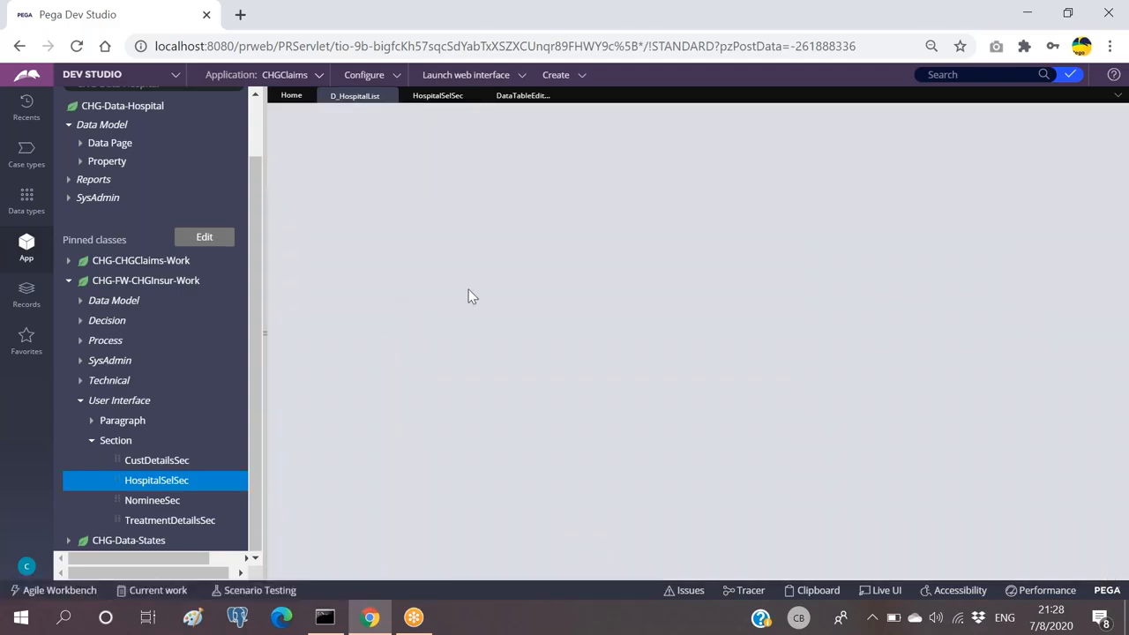
Check the report definition name in the refreshed D_HospitalList data source.
scroll(517, 283, down, 2)
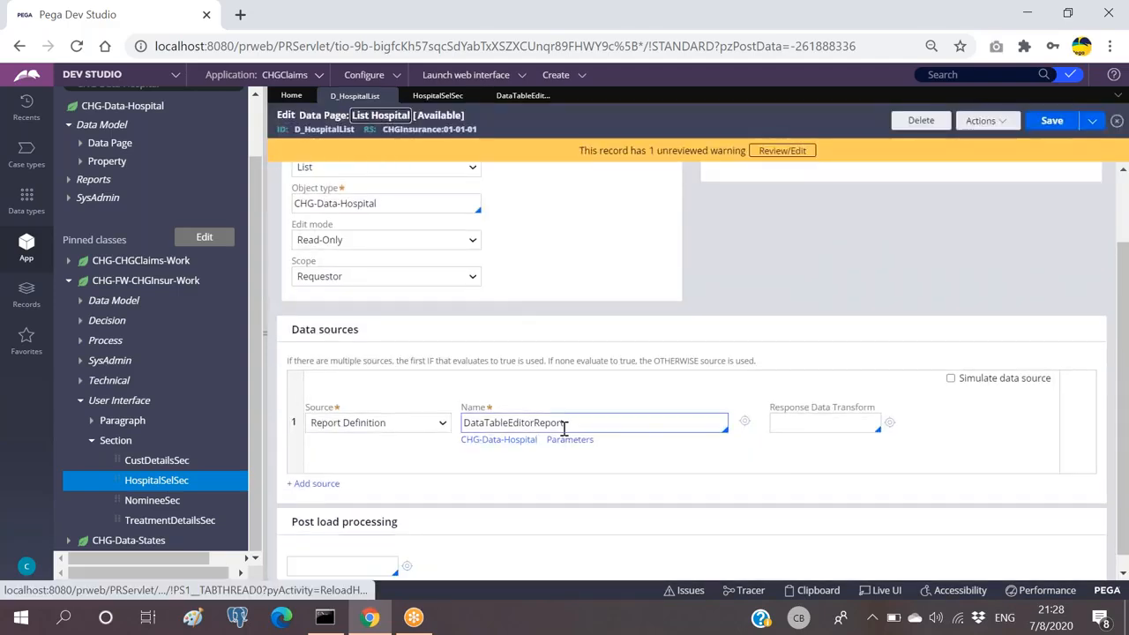
drag(585, 424, 460, 423)
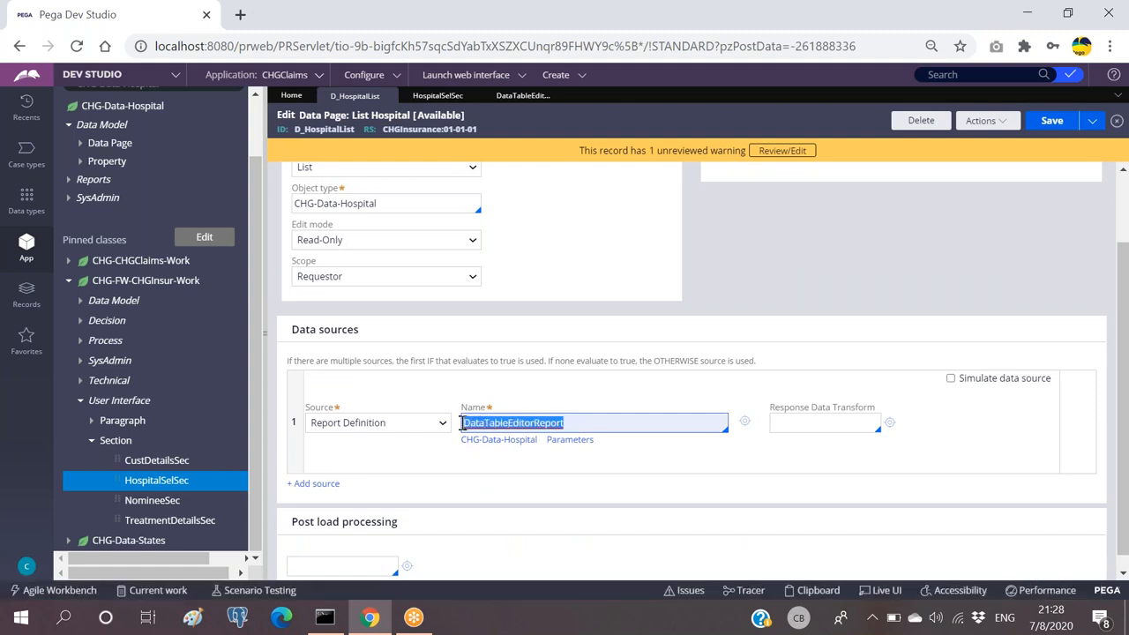
click(583, 423)
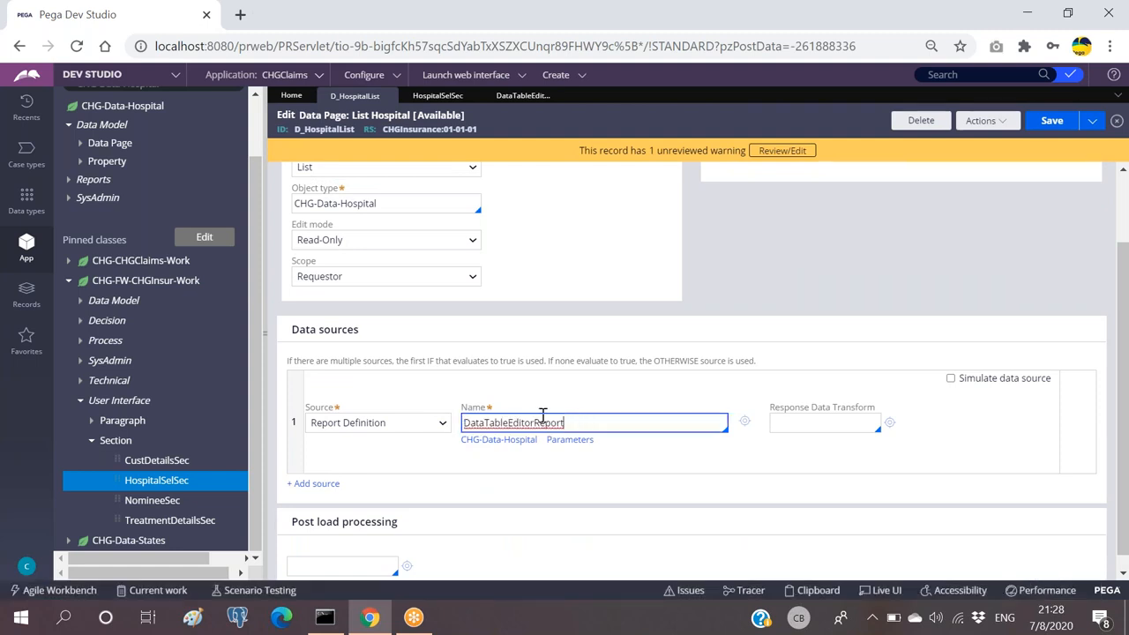
Set the HospitalCode column's sort type to Highest to Lowest in DataTableEditorReport and check the report definition's ID.
click(518, 97)
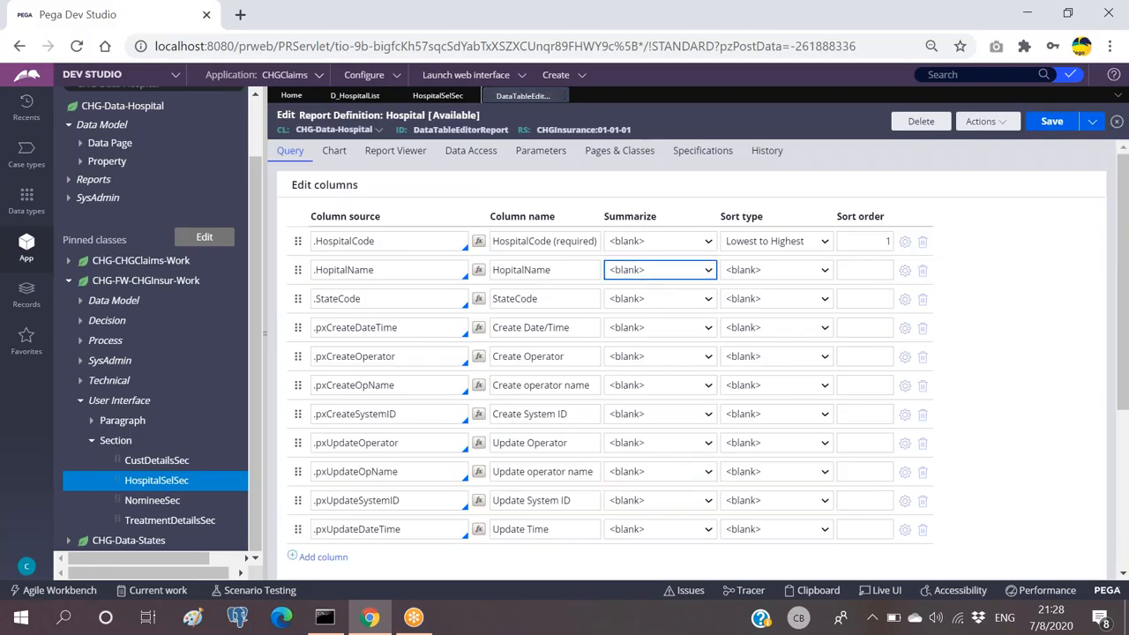
click(821, 241)
click(745, 285)
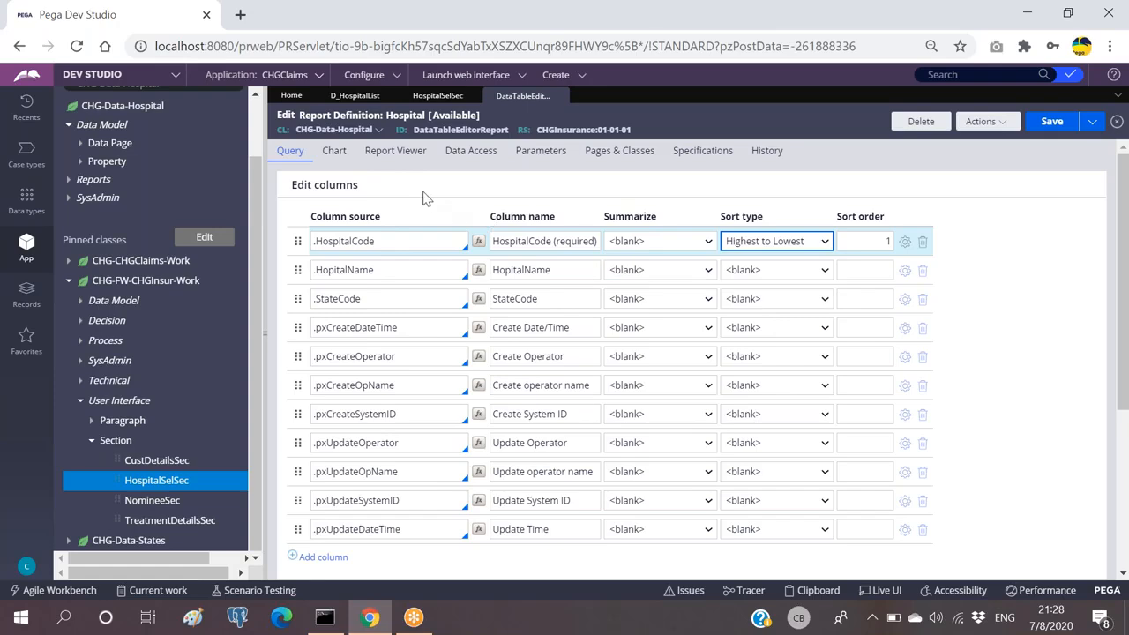
double_click(459, 130)
click(672, 129)
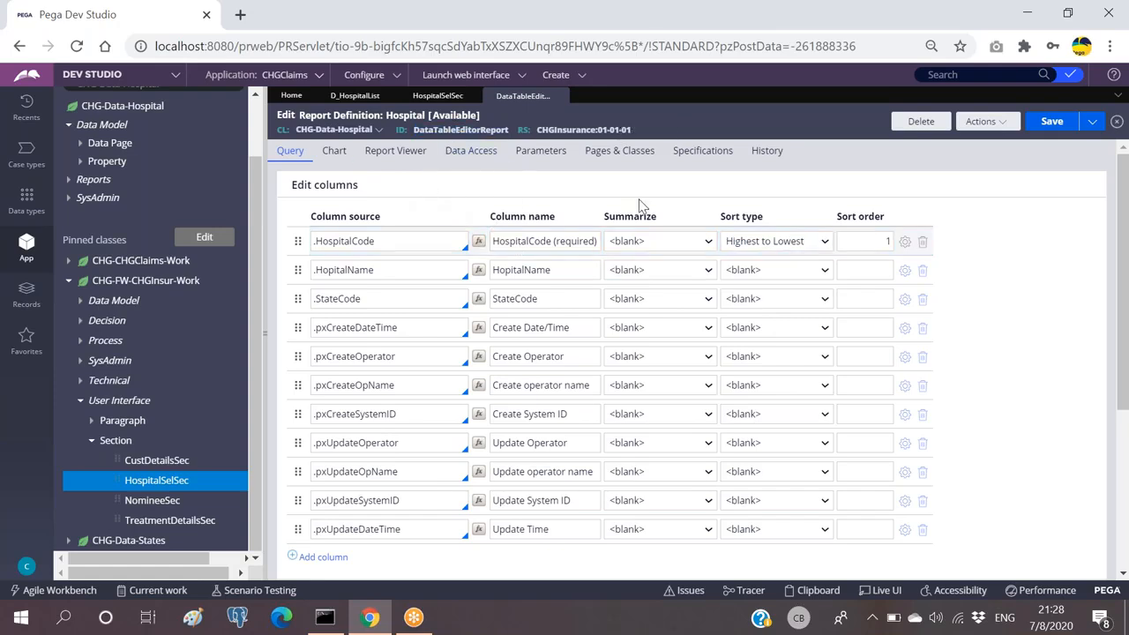
click(809, 471)
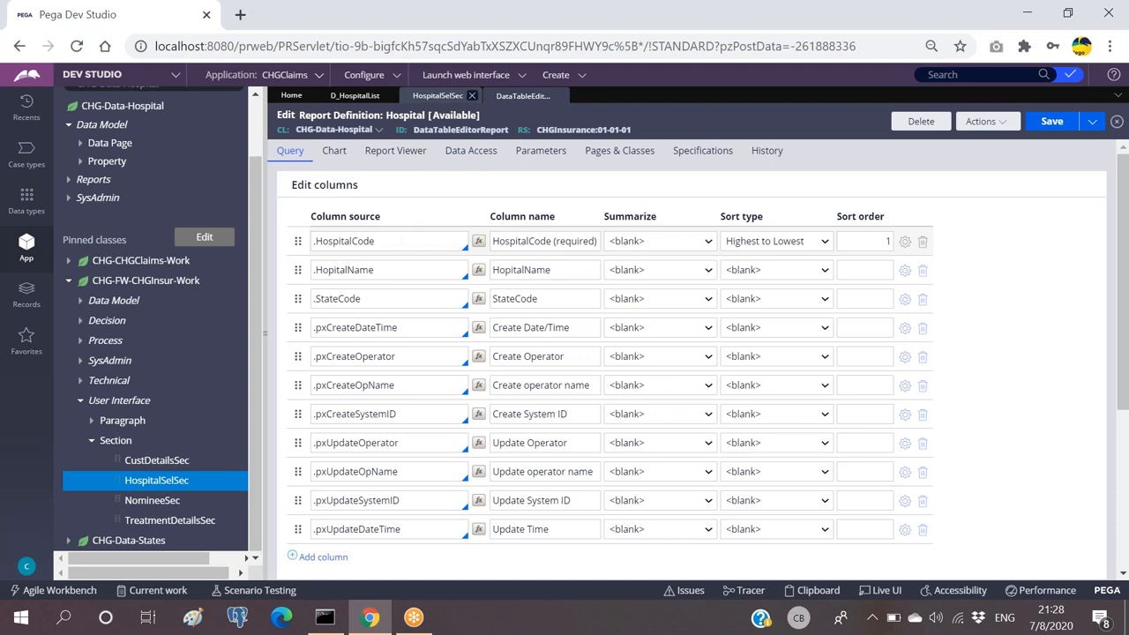
Return to the D_HospitalList data page and review its definition and the classes in the App explorer.
click(354, 96)
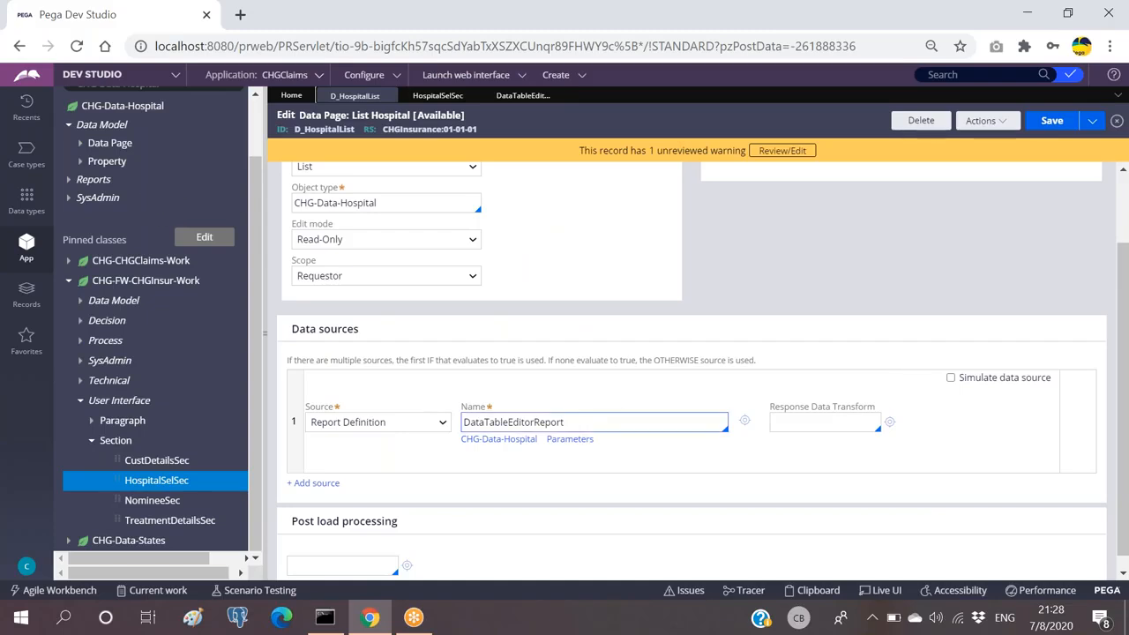
scroll(492, 347, up, 1)
scroll(492, 347, up, 1)
scroll(156, 361, up, 1)
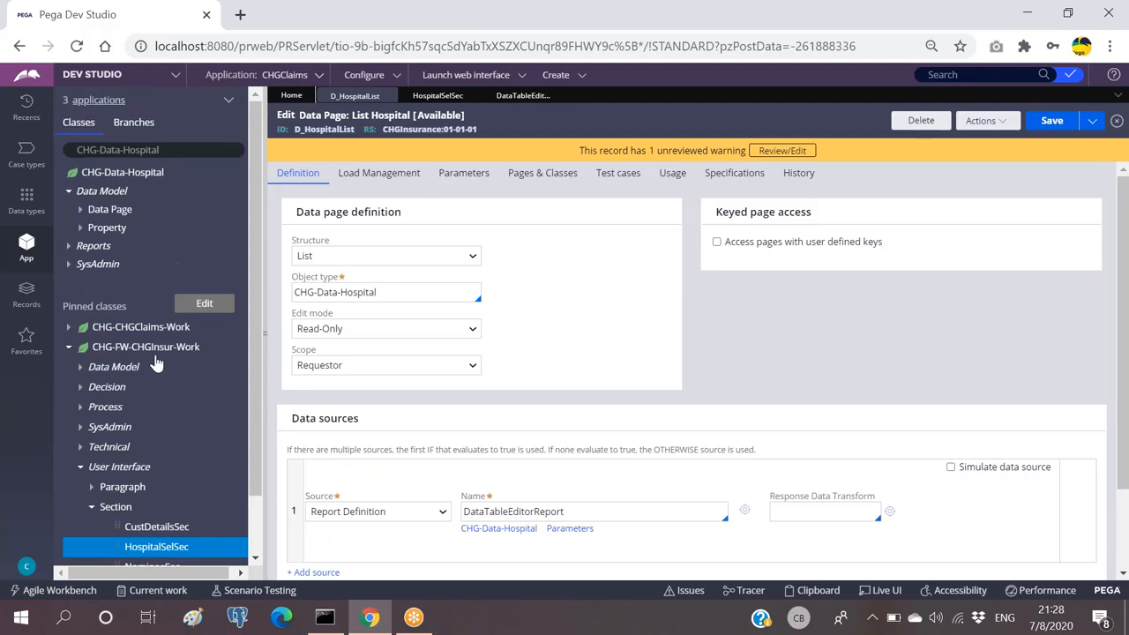
scroll(159, 359, down, 1)
scroll(166, 344, up, 2)
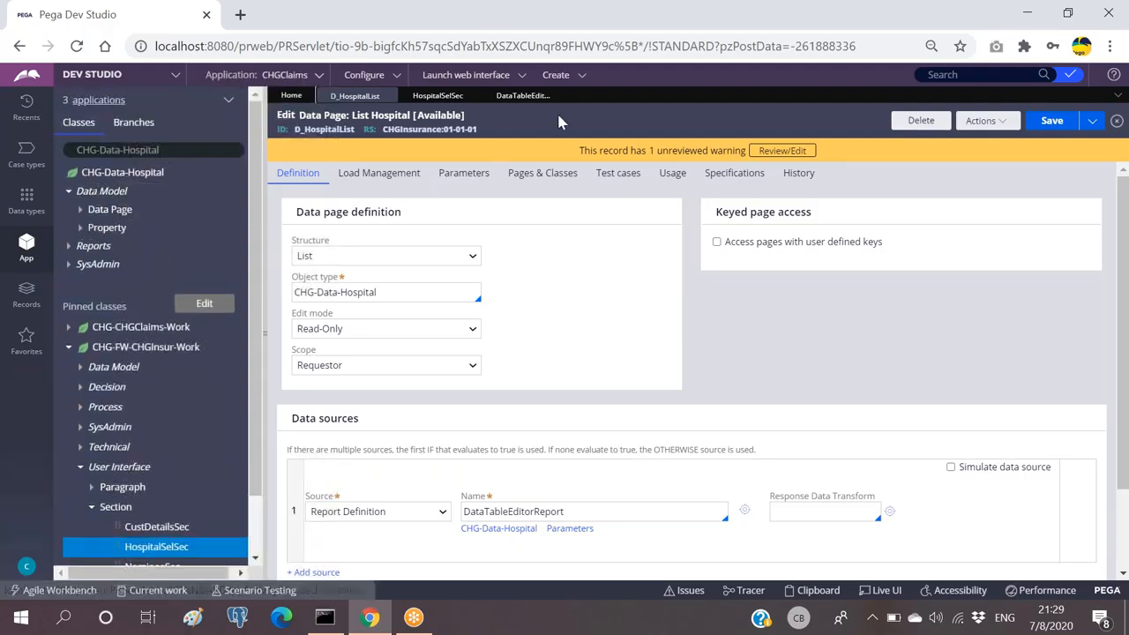
Switch the HospSel dropdown's list source in HospitalSelSec to Report definition, using DataTableEditorReport from CHG-Data-Hospital, and submit it.
click(437, 95)
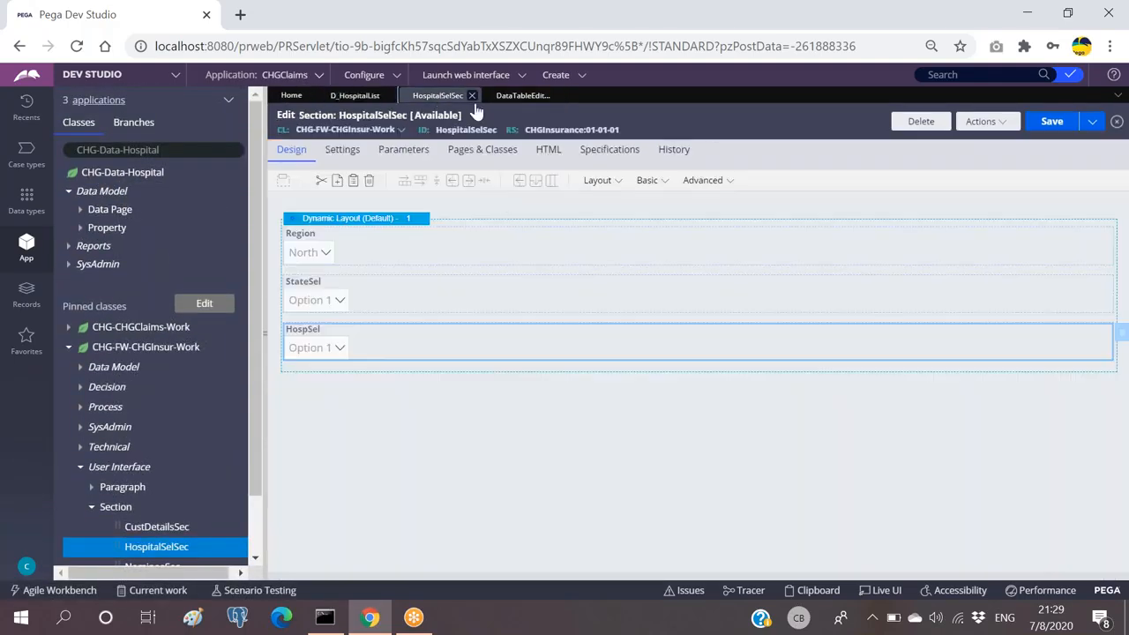
double_click(372, 342)
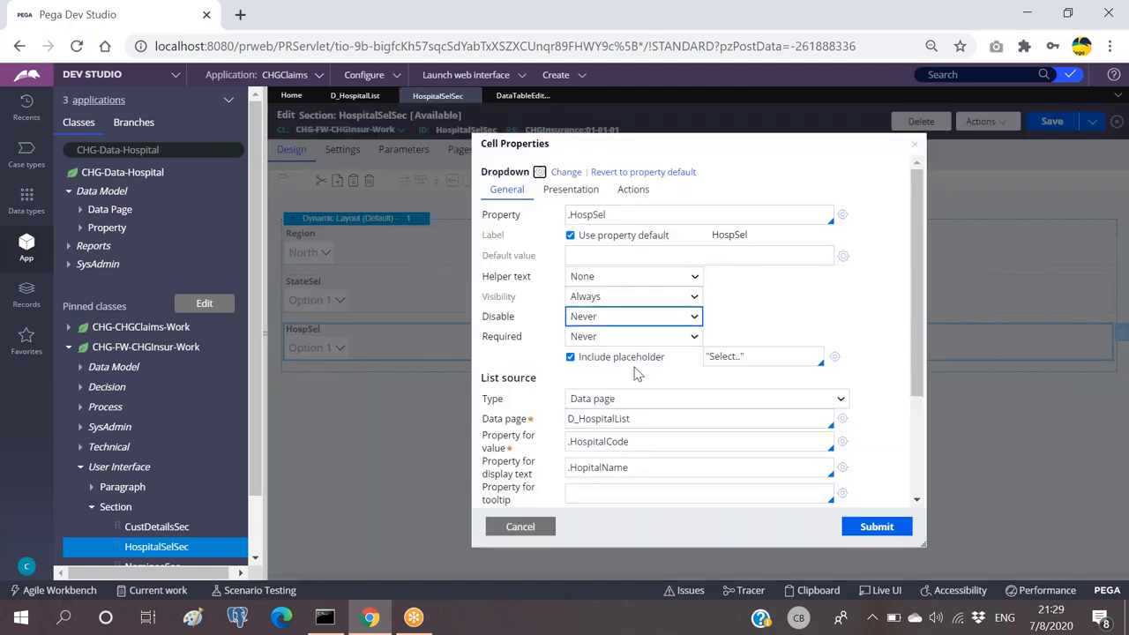
click(700, 399)
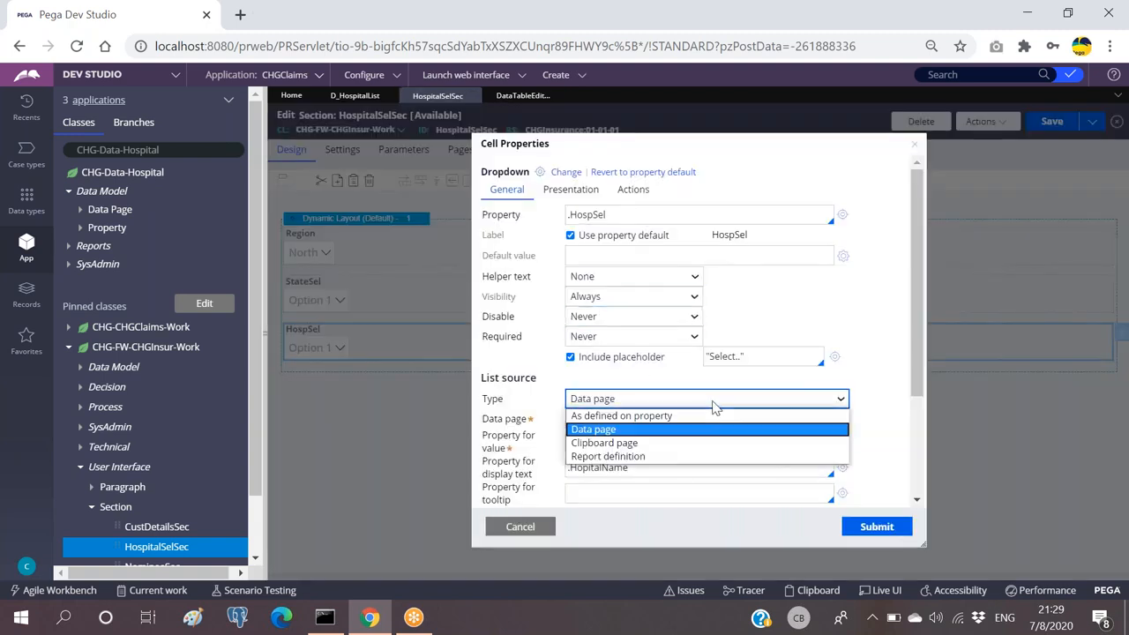
click(599, 457)
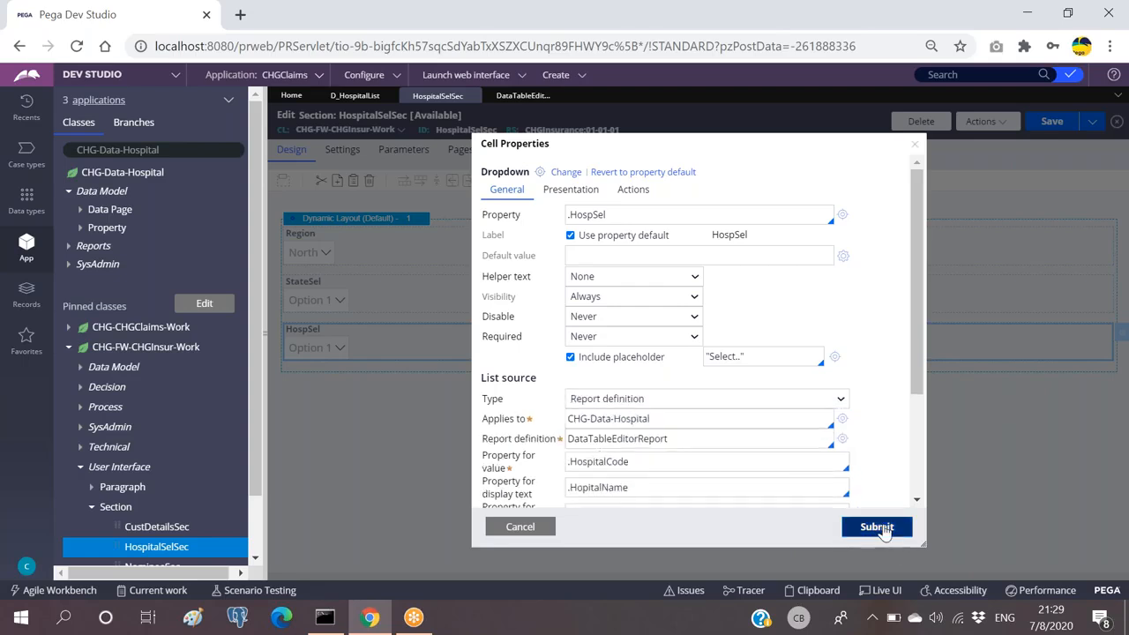
click(879, 528)
Set the StateSel dropdown's list source type to Data page and begin filling in its data page name.
click(364, 303)
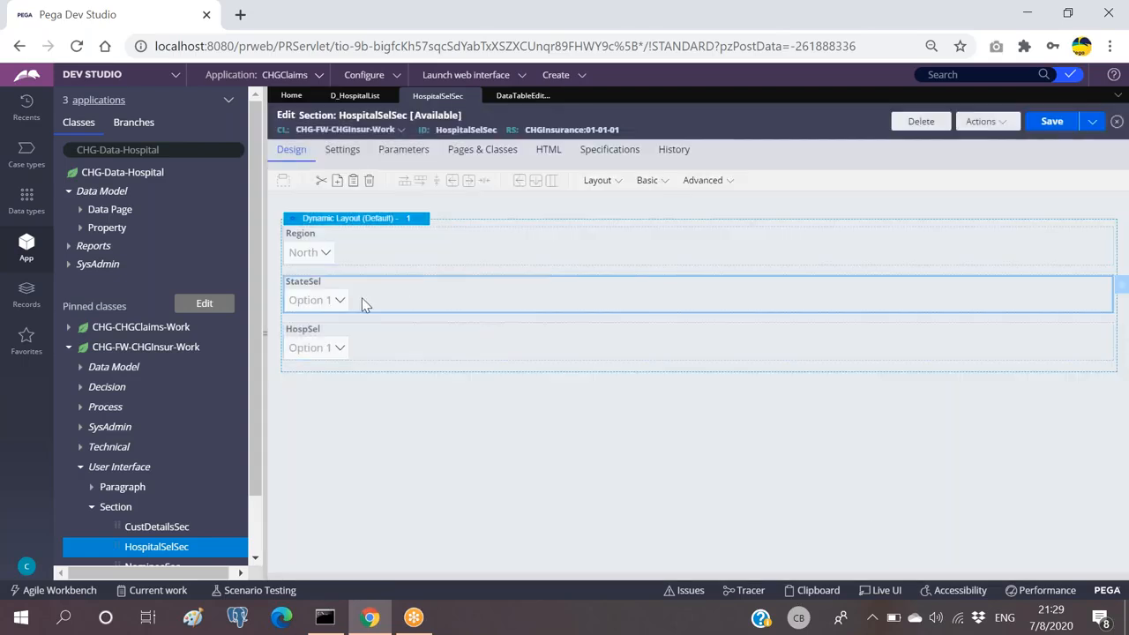
double_click(361, 302)
click(703, 399)
click(594, 430)
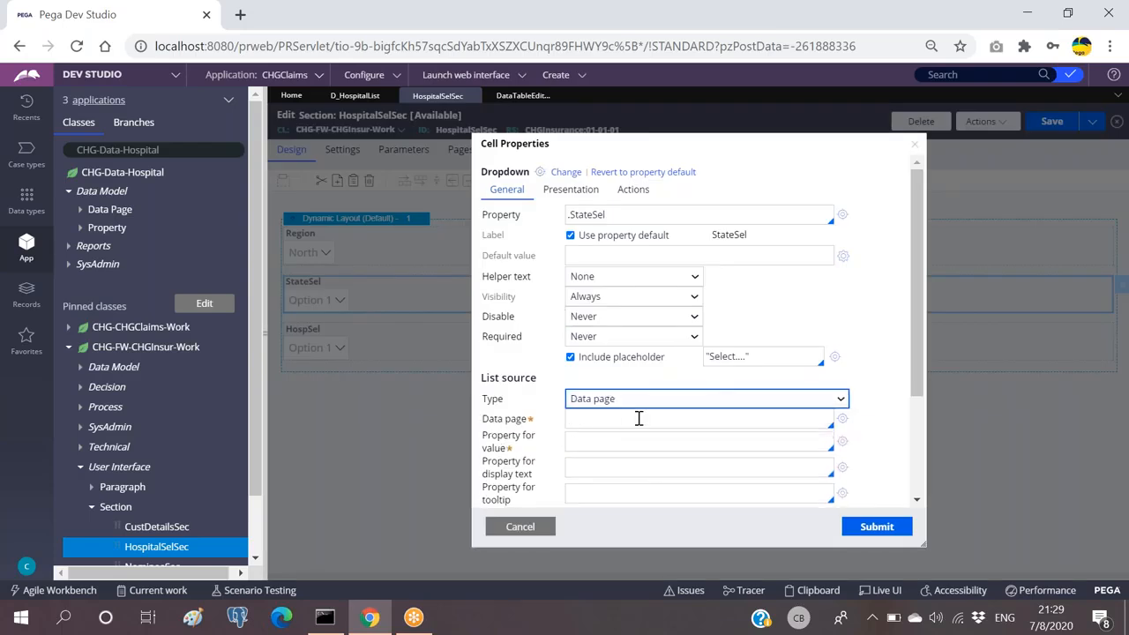
click(599, 418)
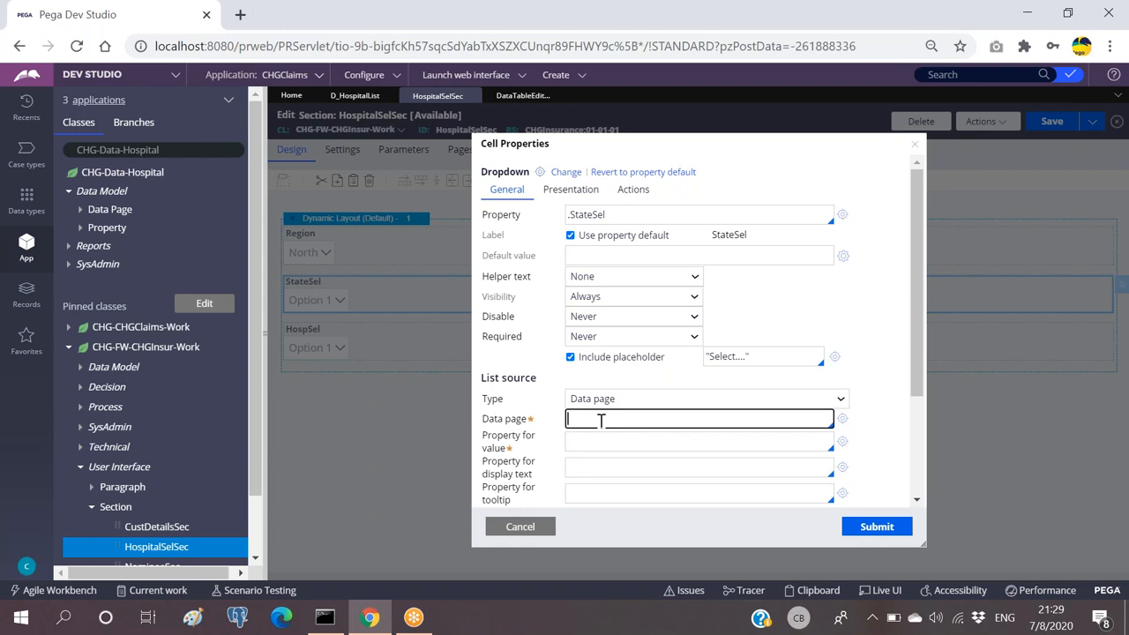
Find the CHG-Data-States class in the App explorer.
drag(164, 150, 85, 150)
click(192, 194)
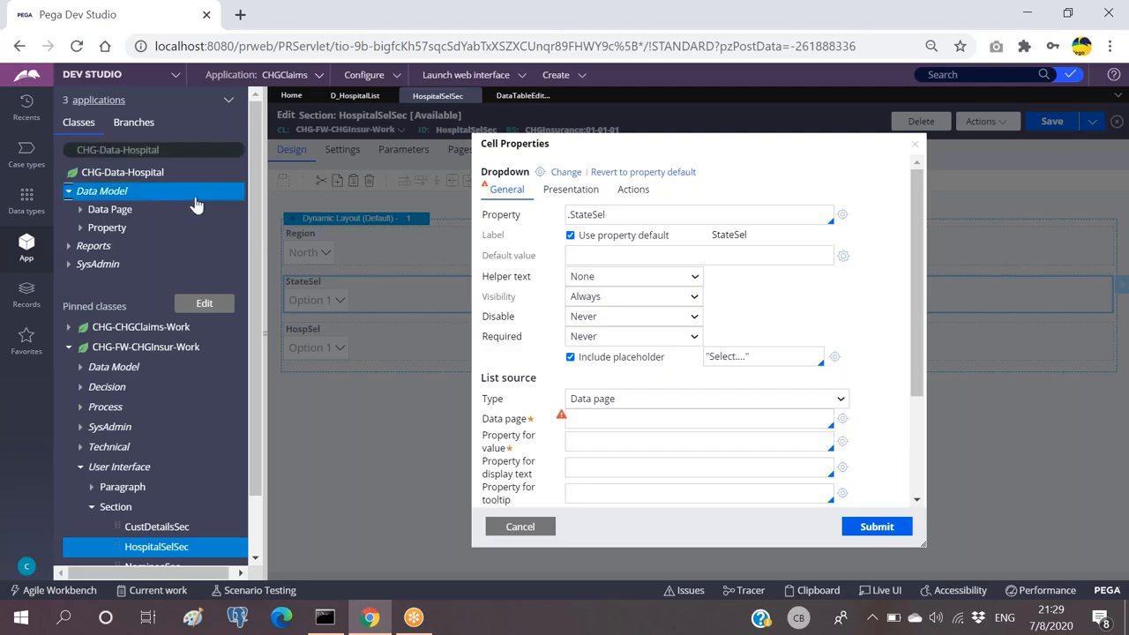
click(186, 146)
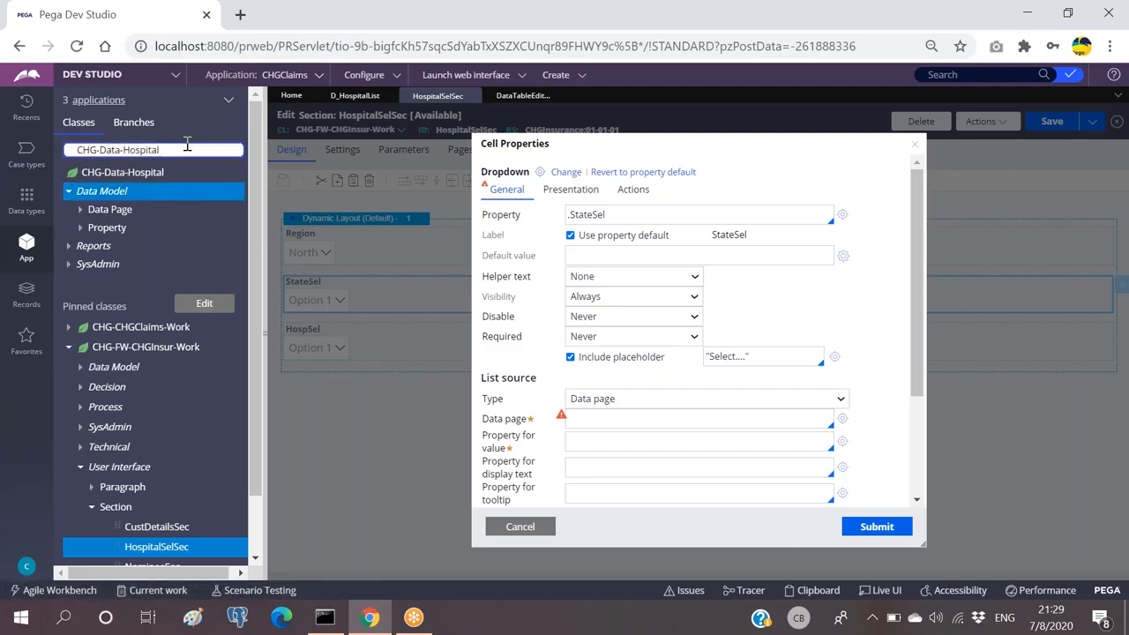
key(BackSpace)
key(BackSpace)
key(BackSpace)
key(BackSpace)
key(BackSpace)
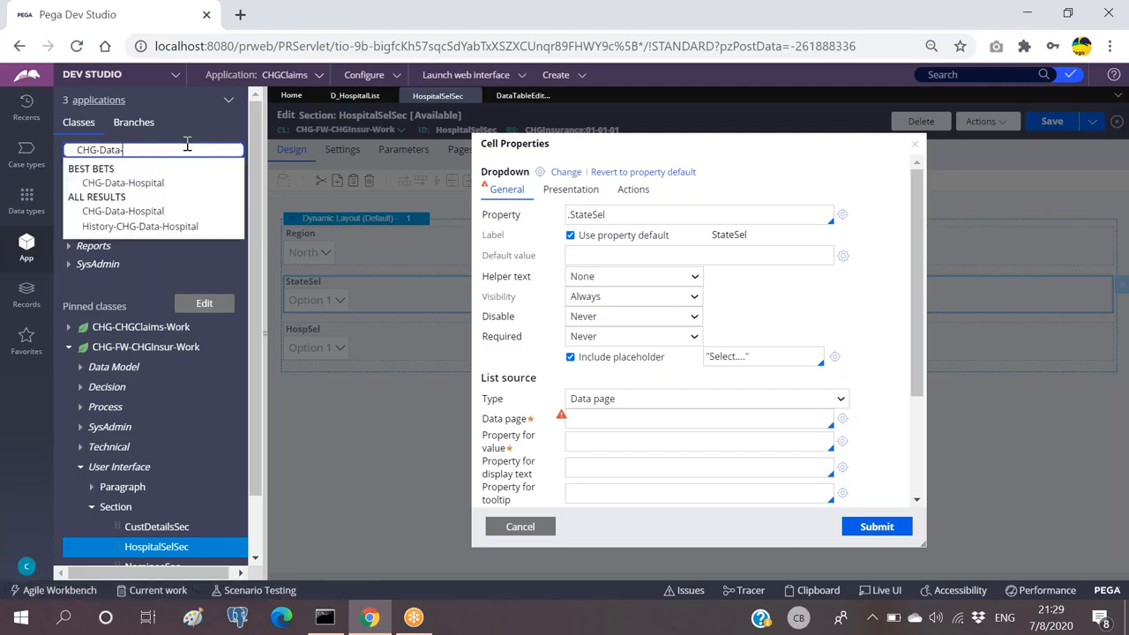
text(st)
key(Down)
key(Return)
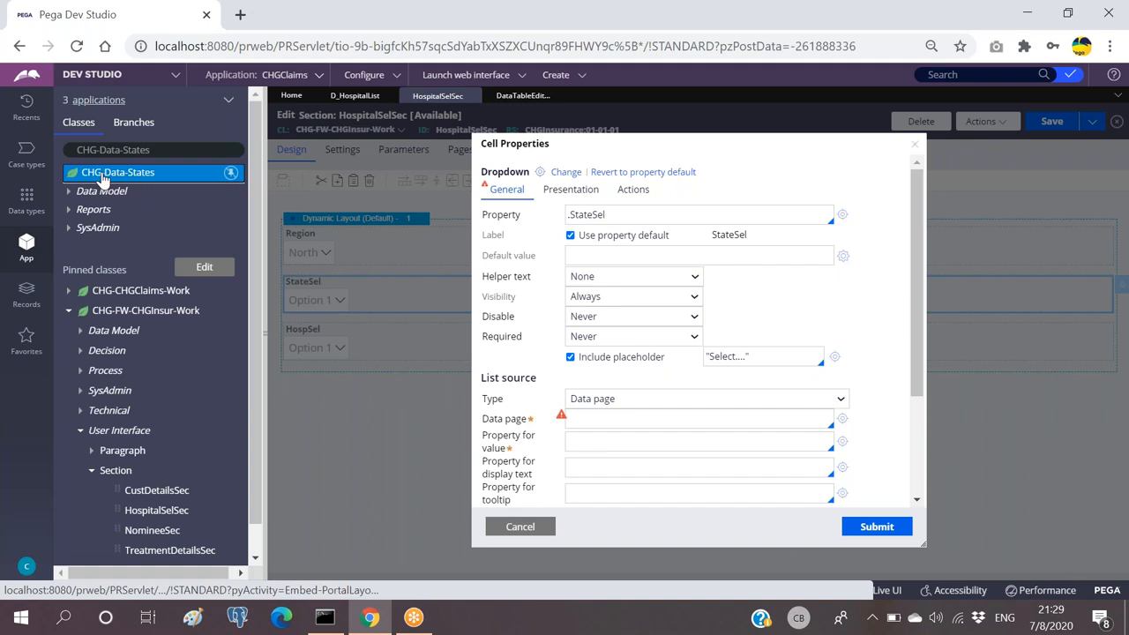
Start a new data page record for the CHG-Data-States class and label it pullstatesDP.
right_click(123, 177)
mouse_move(103, 199)
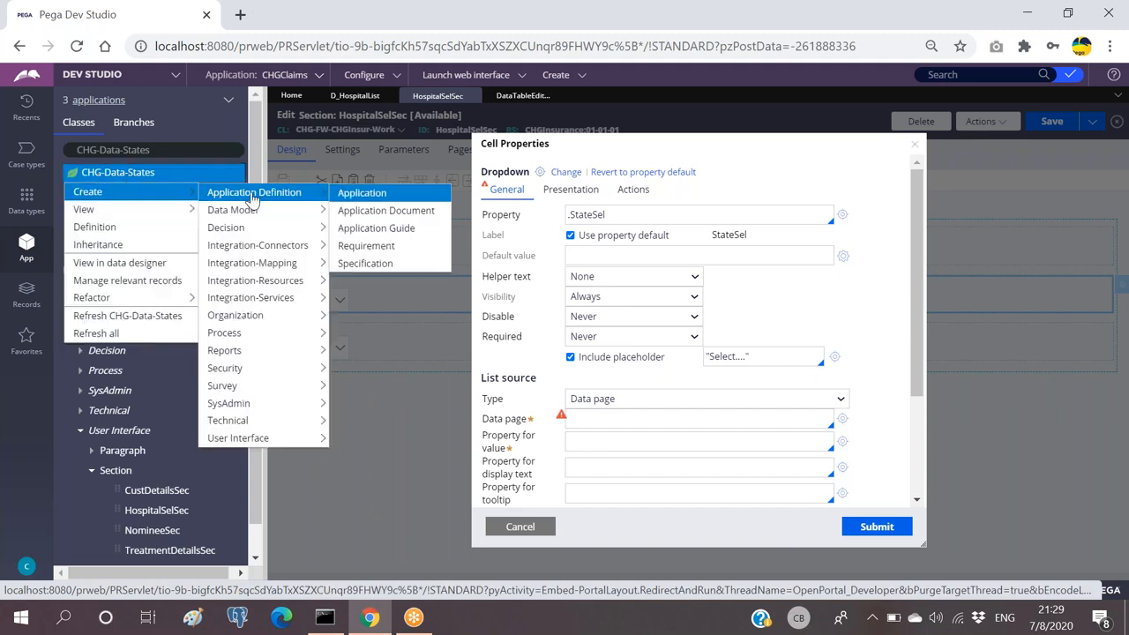
mouse_move(252, 221)
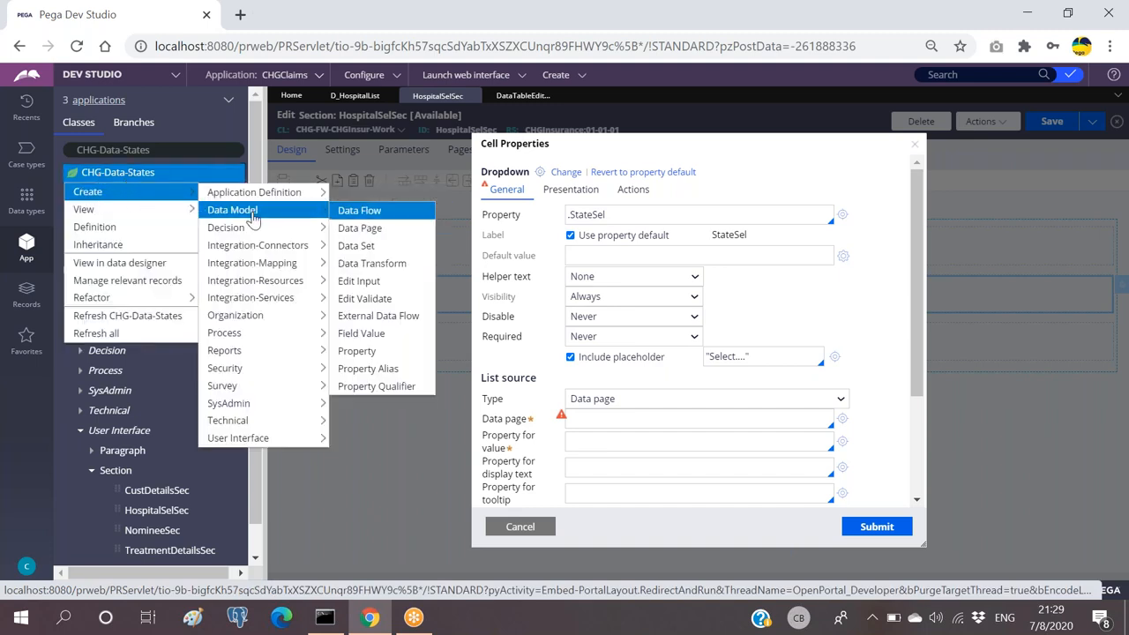
click(364, 227)
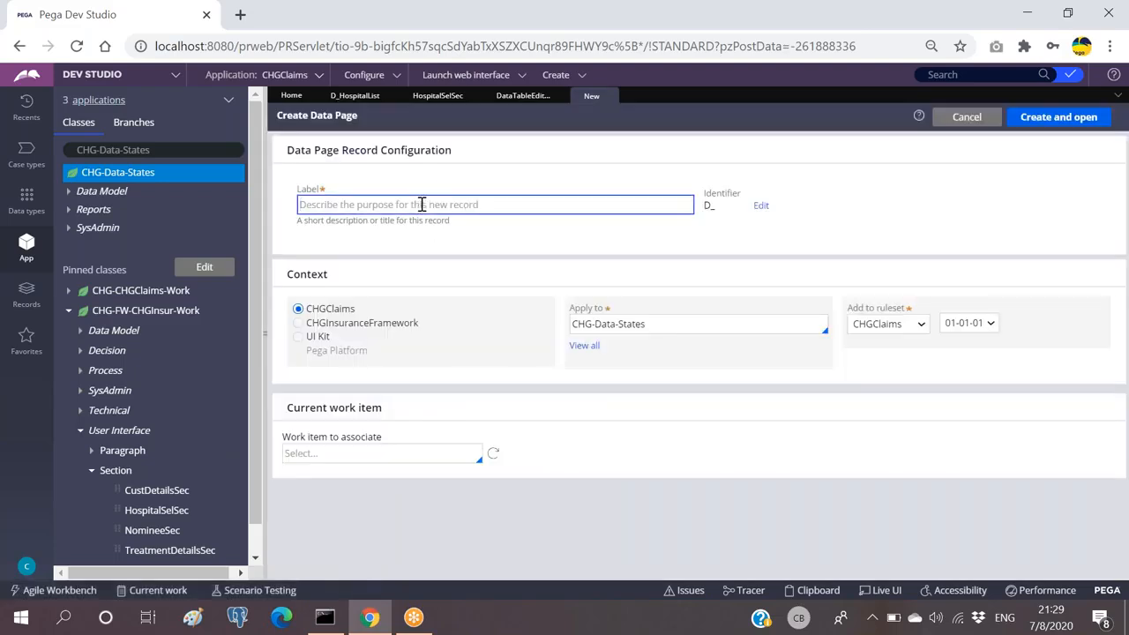
text(pullstates)
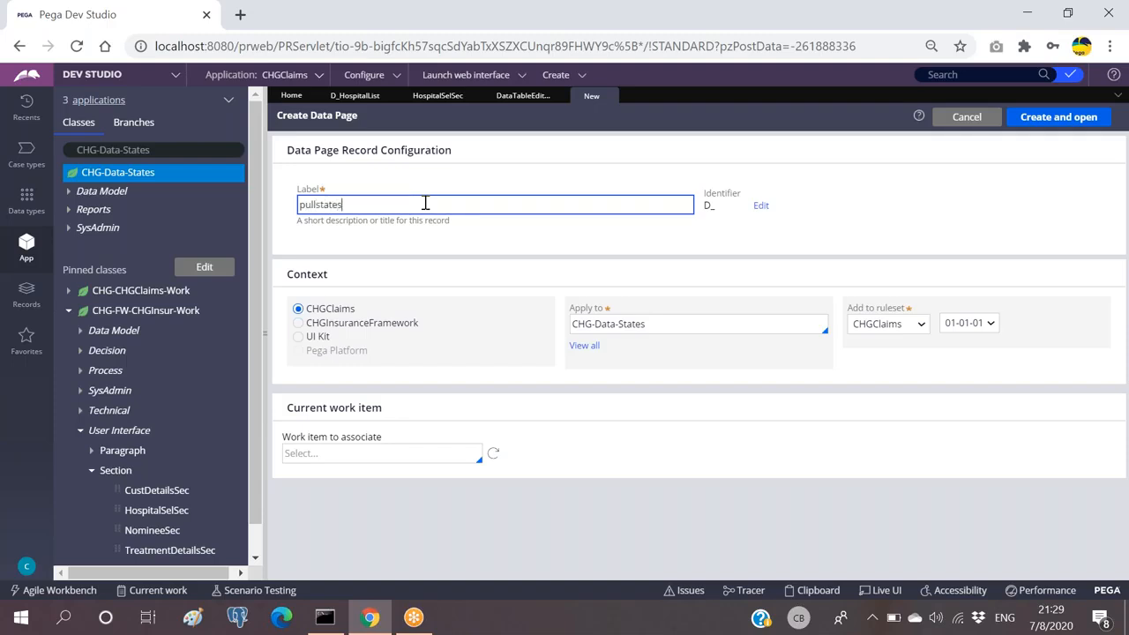
text(DP)
click(859, 192)
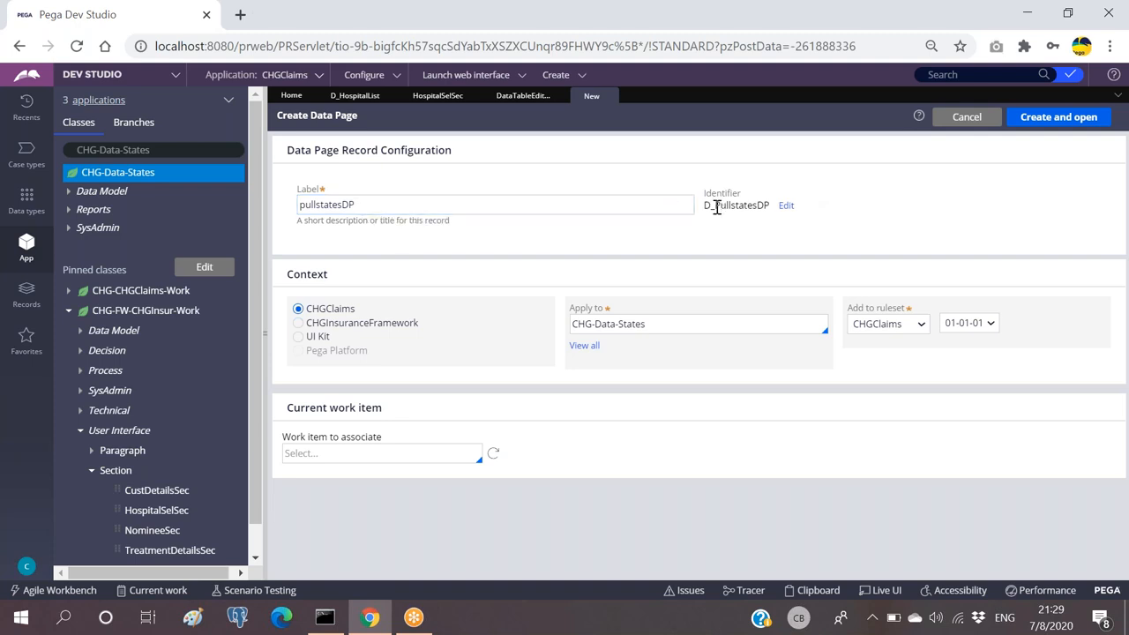
Remove the D_ prefix from the new data page's identifier so that it reads PullstatesDP.
drag(705, 198, 713, 212)
click(714, 212)
click(787, 208)
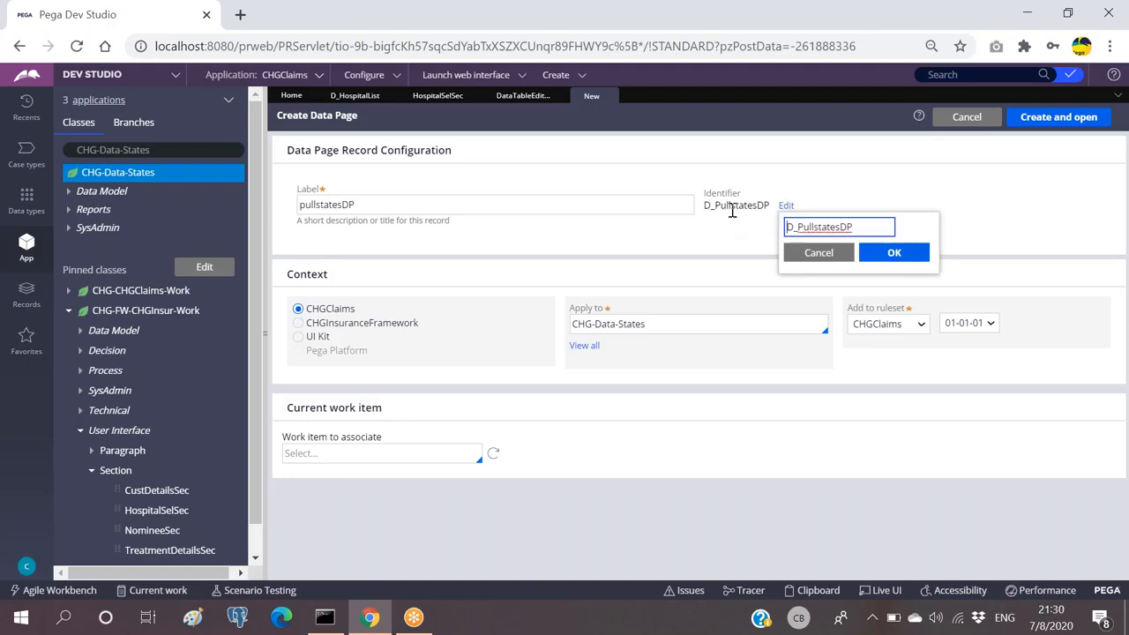
drag(799, 226, 761, 229)
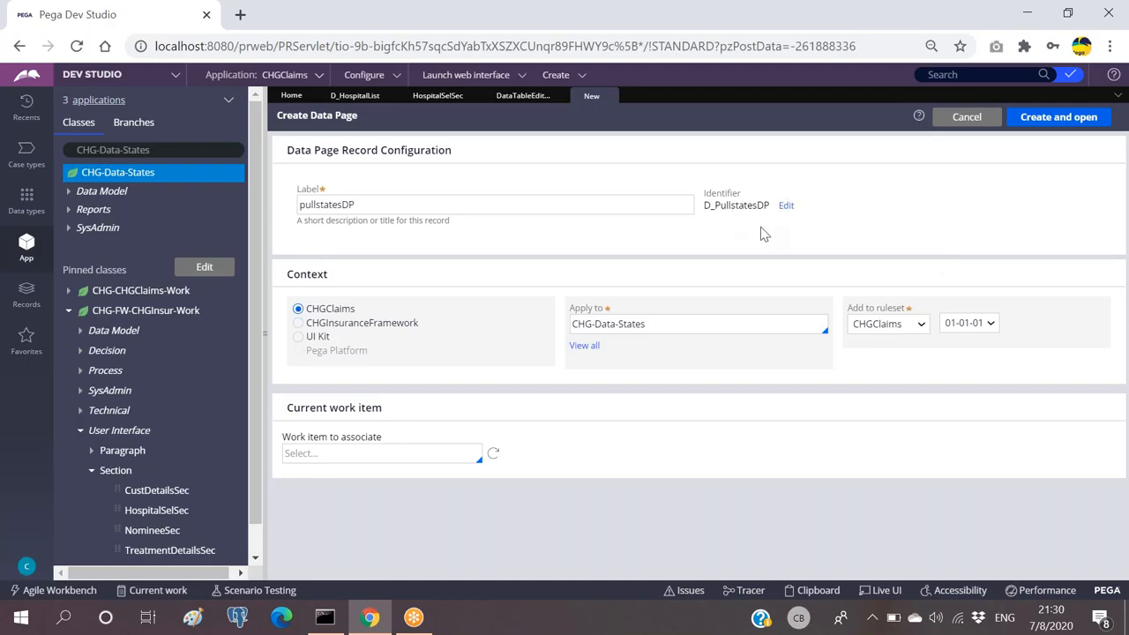
click(787, 207)
click(799, 226)
key(BackSpace)
key(BackSpace)
click(886, 254)
Set the data page's context to CHGInsuranceFramework and try to create the record.
click(299, 322)
click(1064, 121)
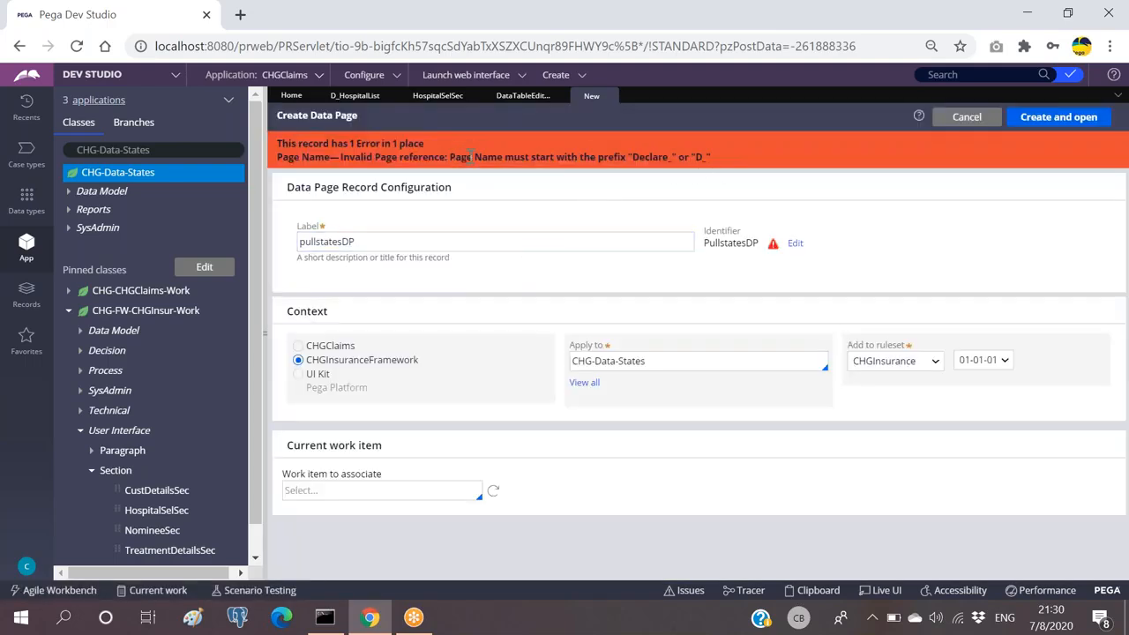
Examine the error message for the required prefix of a data page name.
drag(450, 157, 516, 157)
click(777, 155)
drag(629, 156, 751, 161)
click(755, 162)
drag(691, 156, 745, 158)
click(697, 157)
click(740, 158)
click(758, 166)
double_click(660, 157)
click(688, 157)
Change the identifier to D_PullstatesDP, then create and open the data page.
click(794, 243)
key(Home)
text(D_)
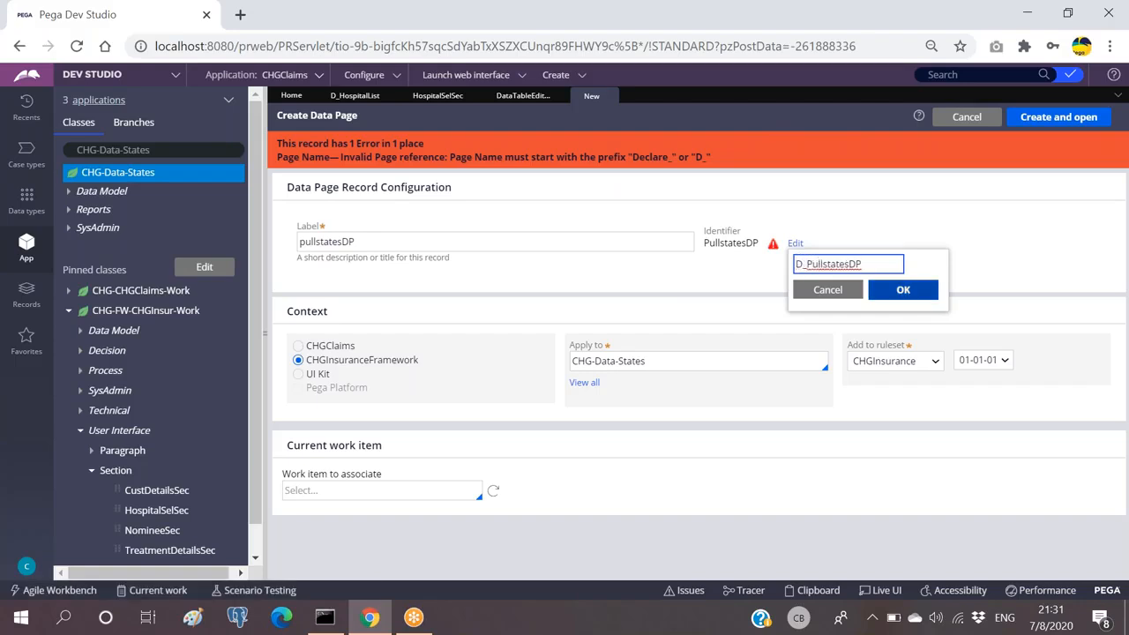
click(914, 300)
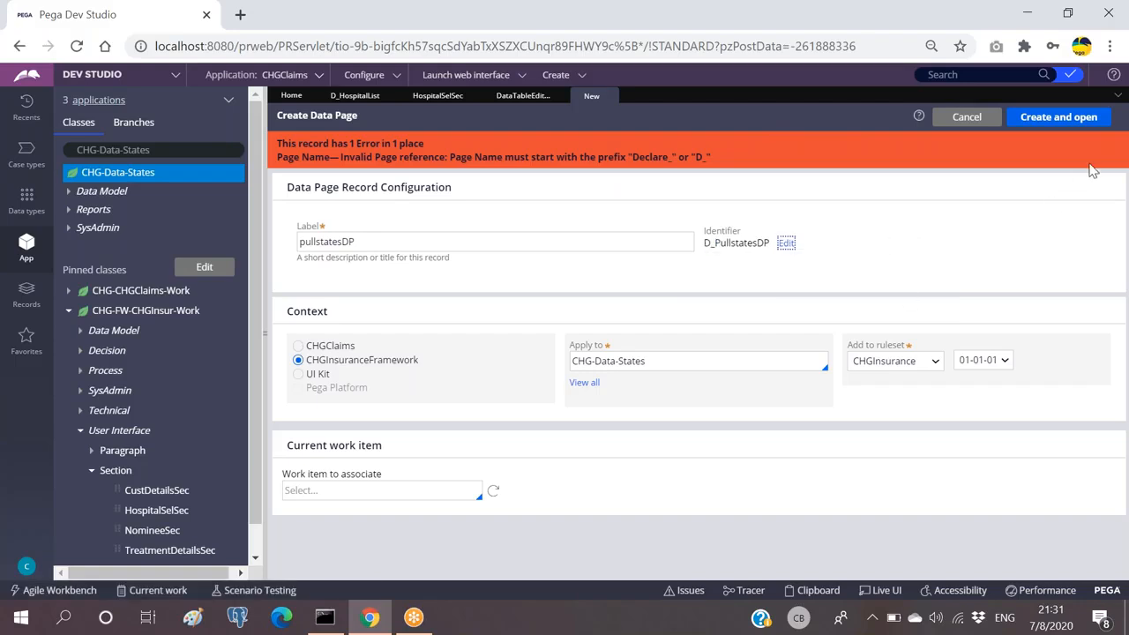
click(1058, 119)
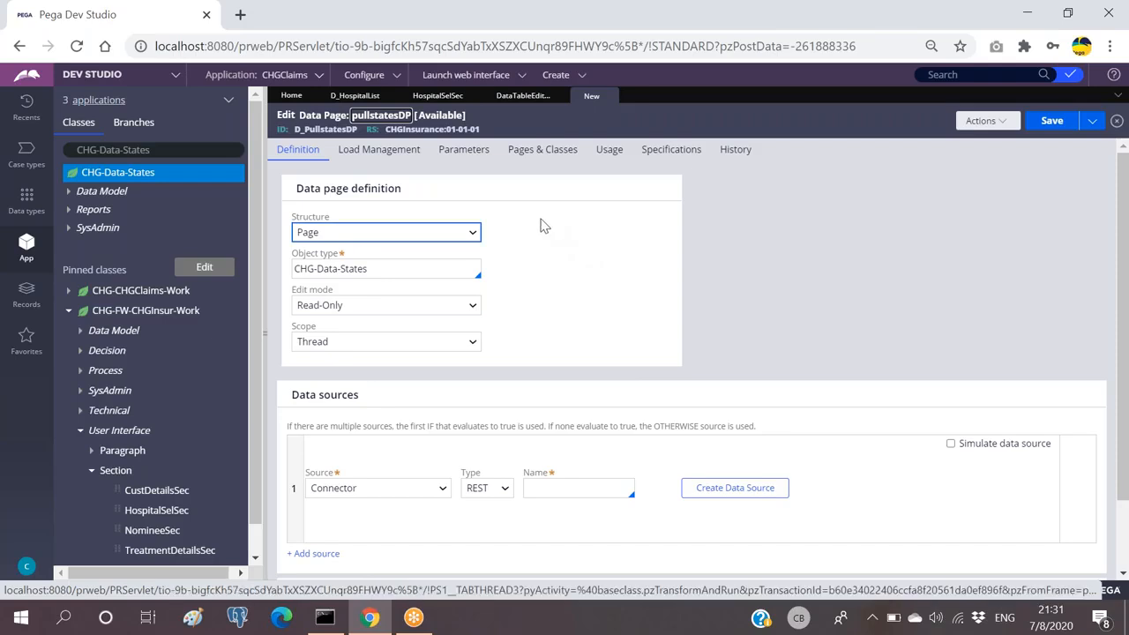
Set the data page's structure to List and its scope to Requestor.
click(454, 232)
click(357, 265)
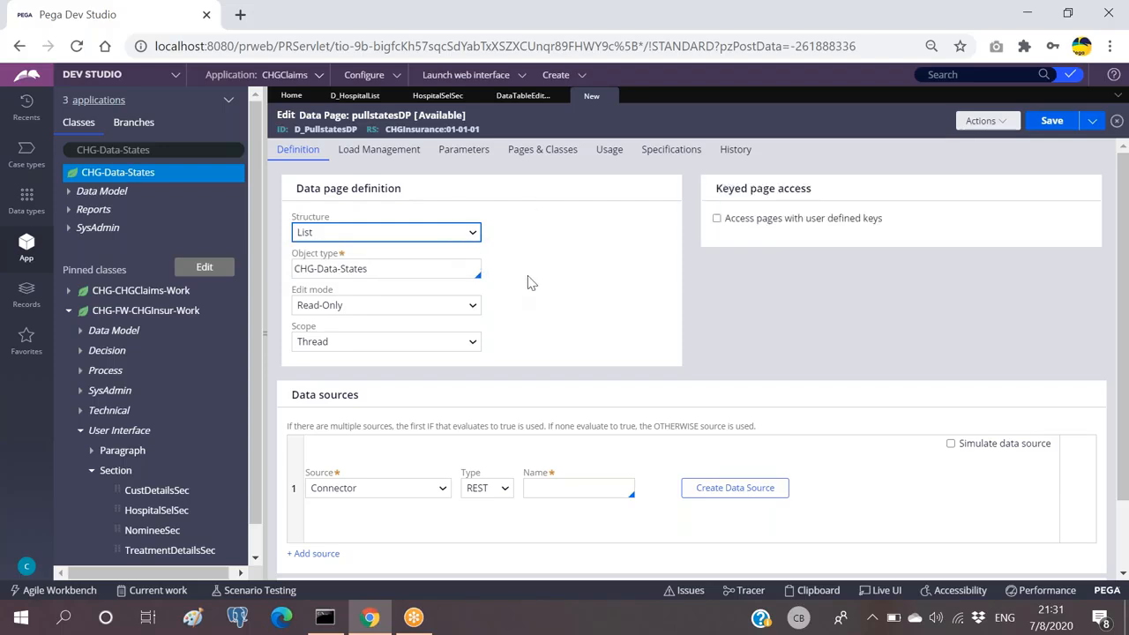
click(441, 342)
click(340, 374)
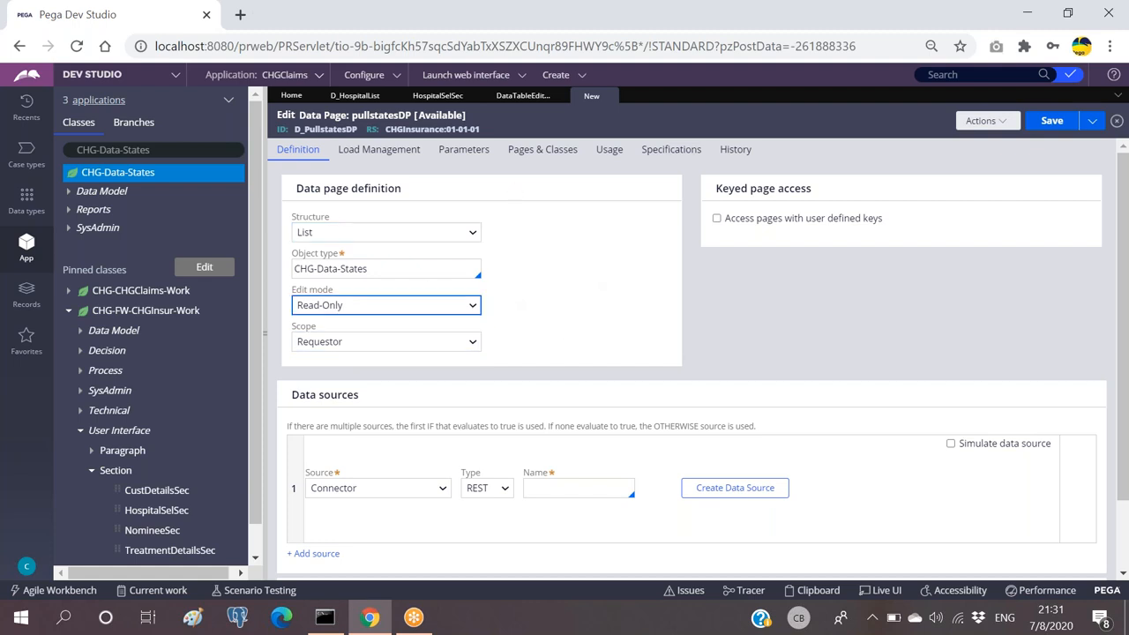
Set the data page's data source to Report Definition.
scroll(582, 298, down, 2)
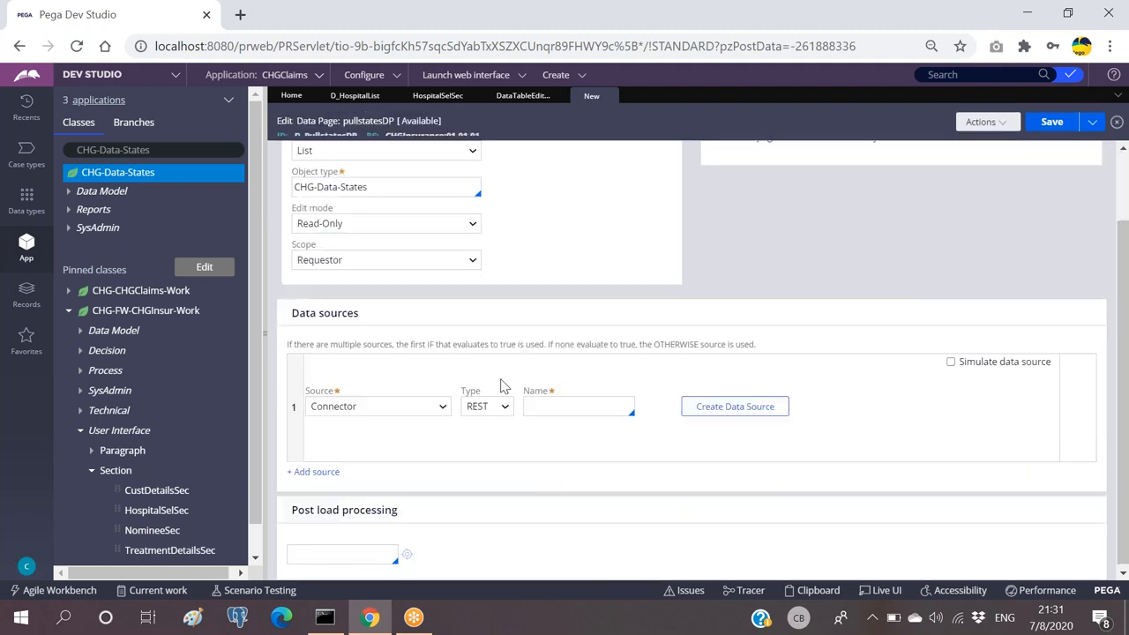
click(419, 405)
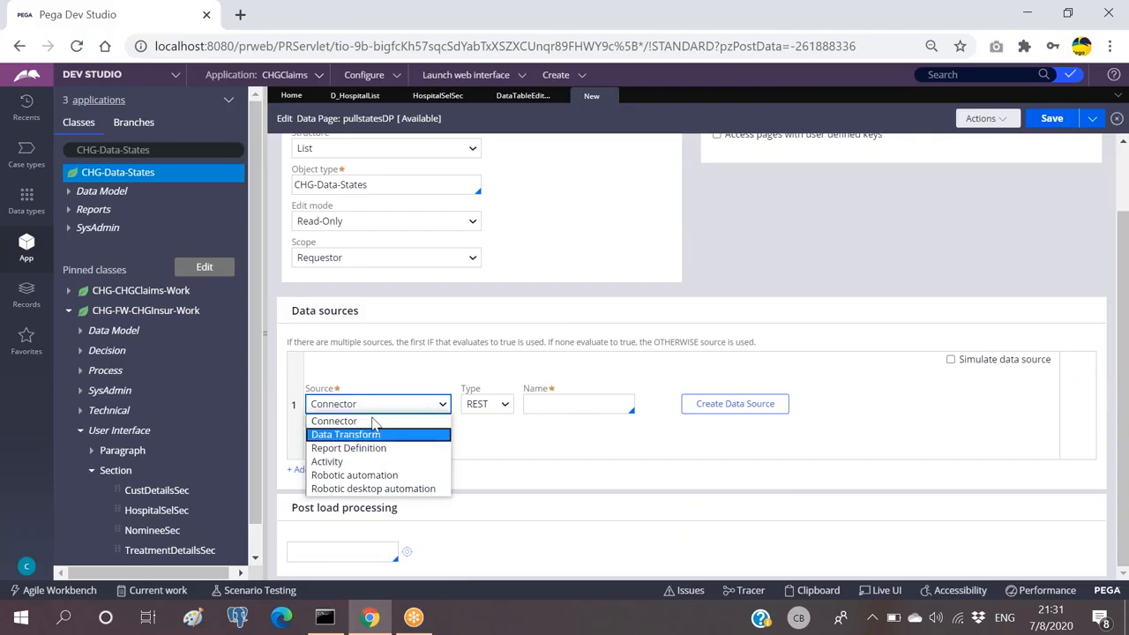
click(367, 447)
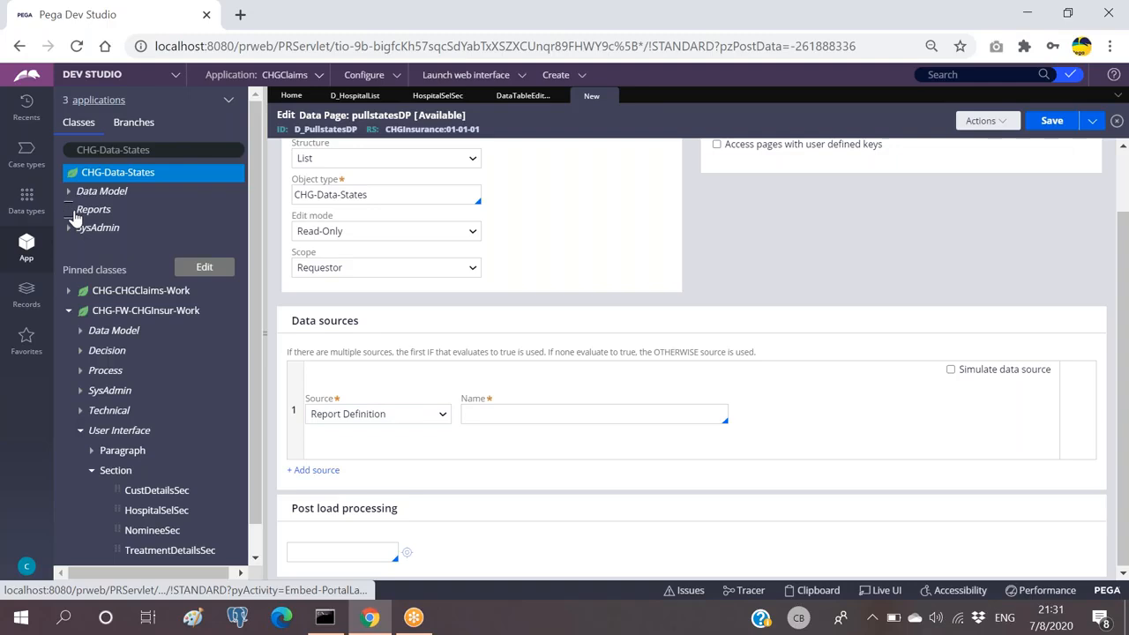
Open the PullStatesRD report definition from CHG-Data-States, run it to review its output, and close the report window.
click(70, 210)
click(80, 228)
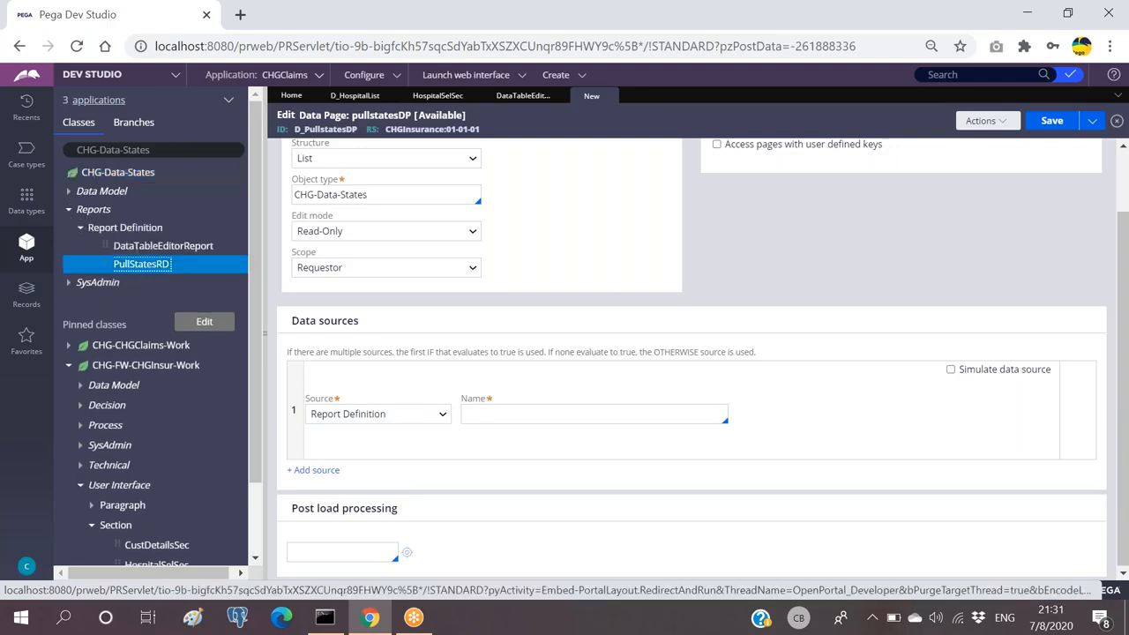
click(139, 264)
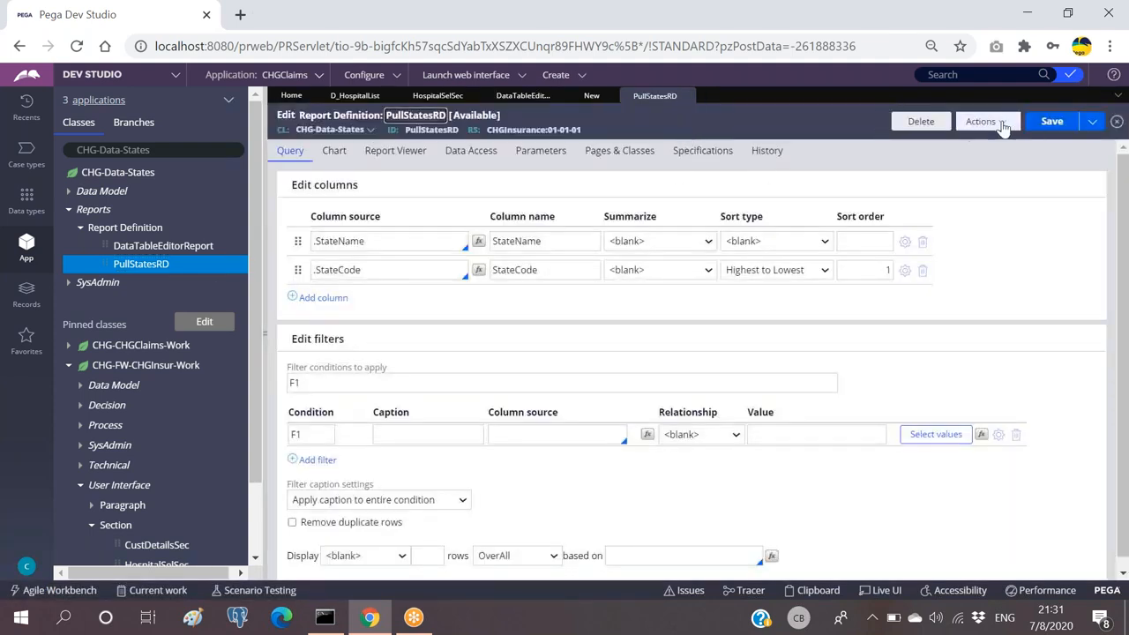
click(994, 128)
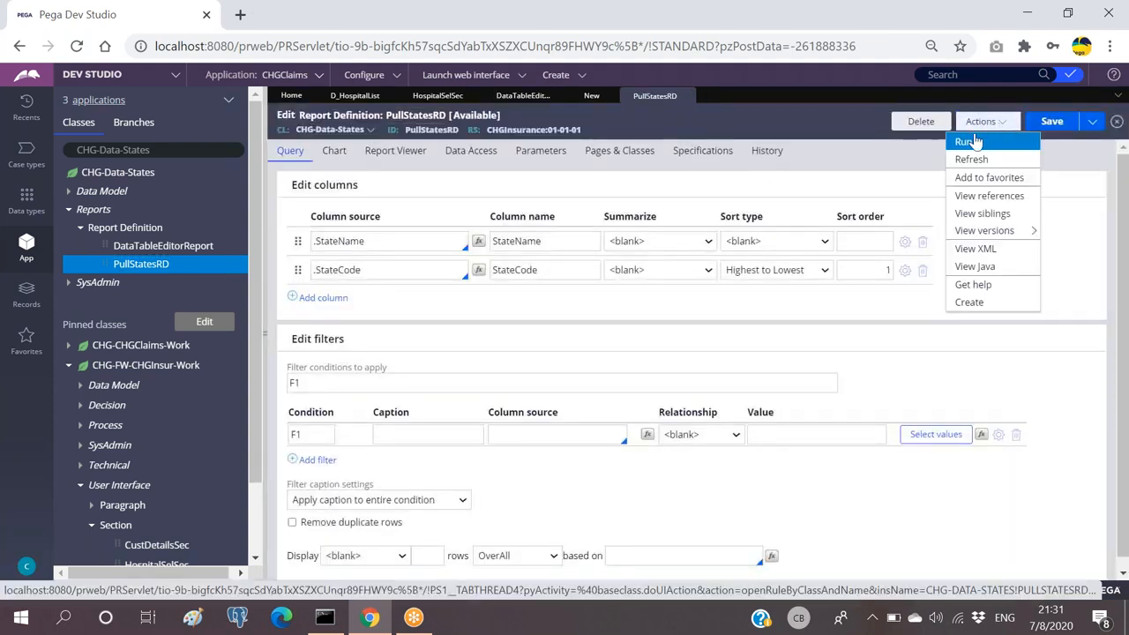
click(963, 143)
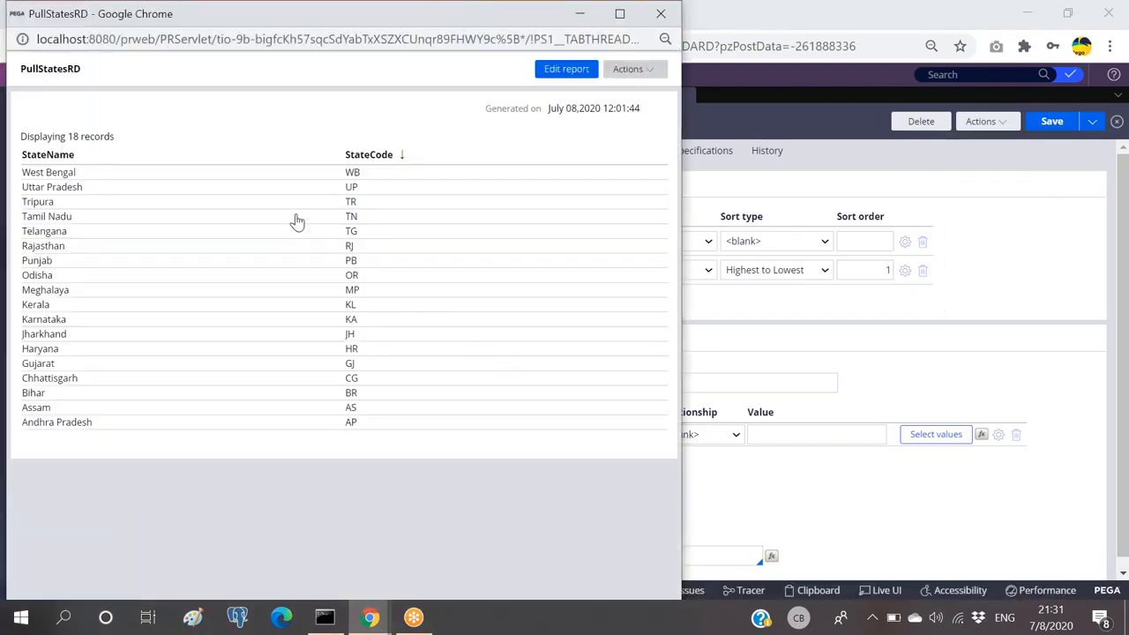
drag(63, 21, 88, 61)
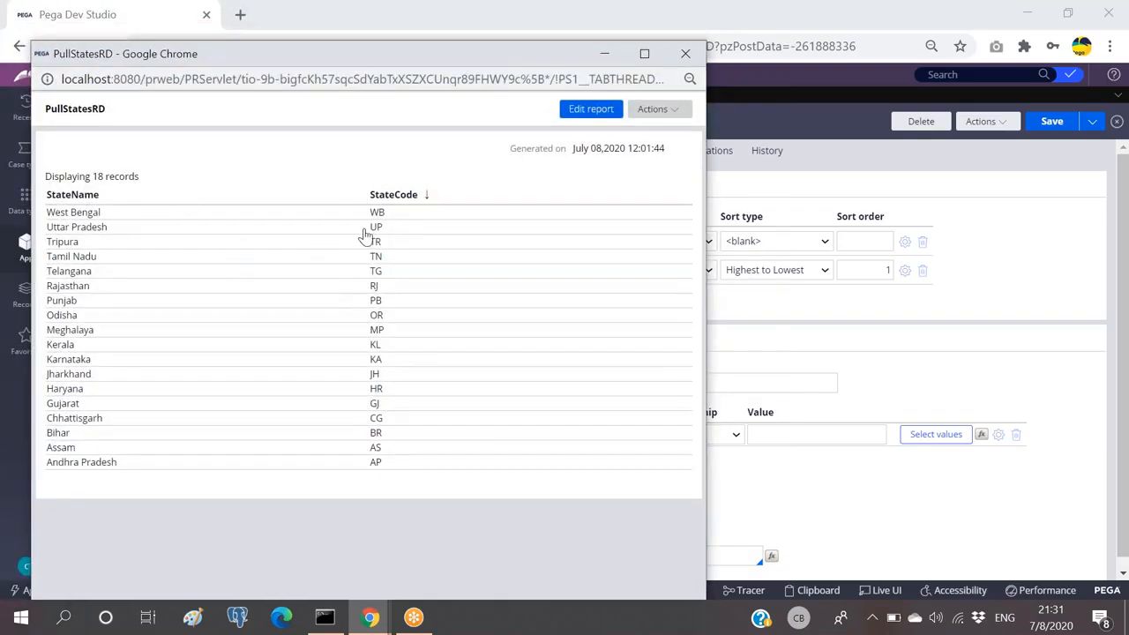
click(689, 108)
click(685, 54)
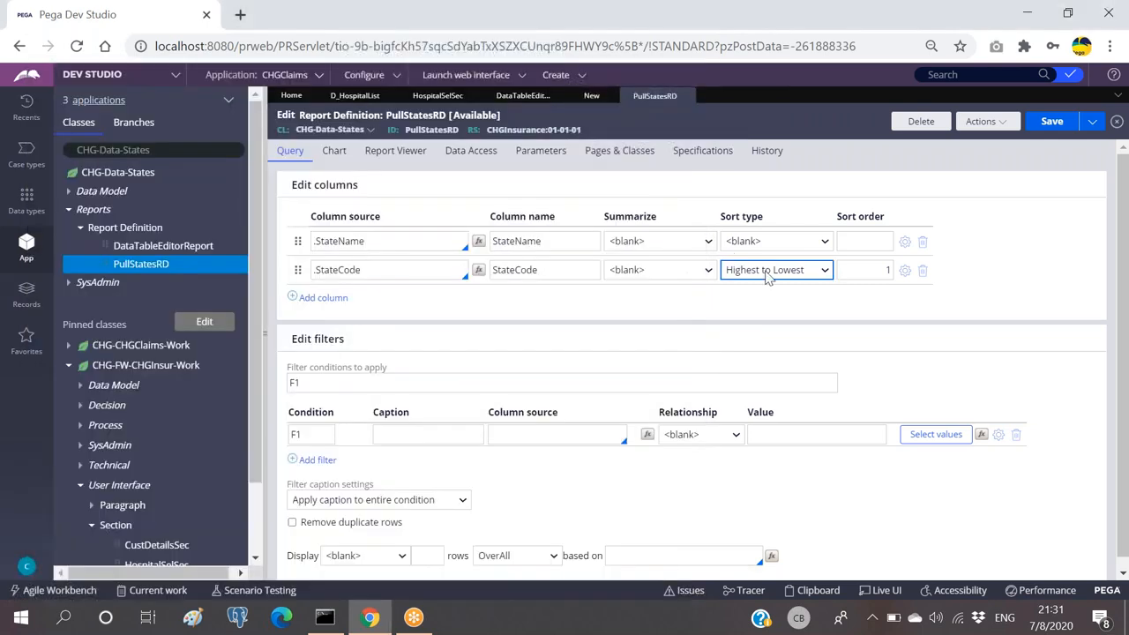
Switch the StateCode column's sort type to Lowest to Highest and back to Highest to Lowest, and save PullStatesRD.
click(766, 273)
click(756, 300)
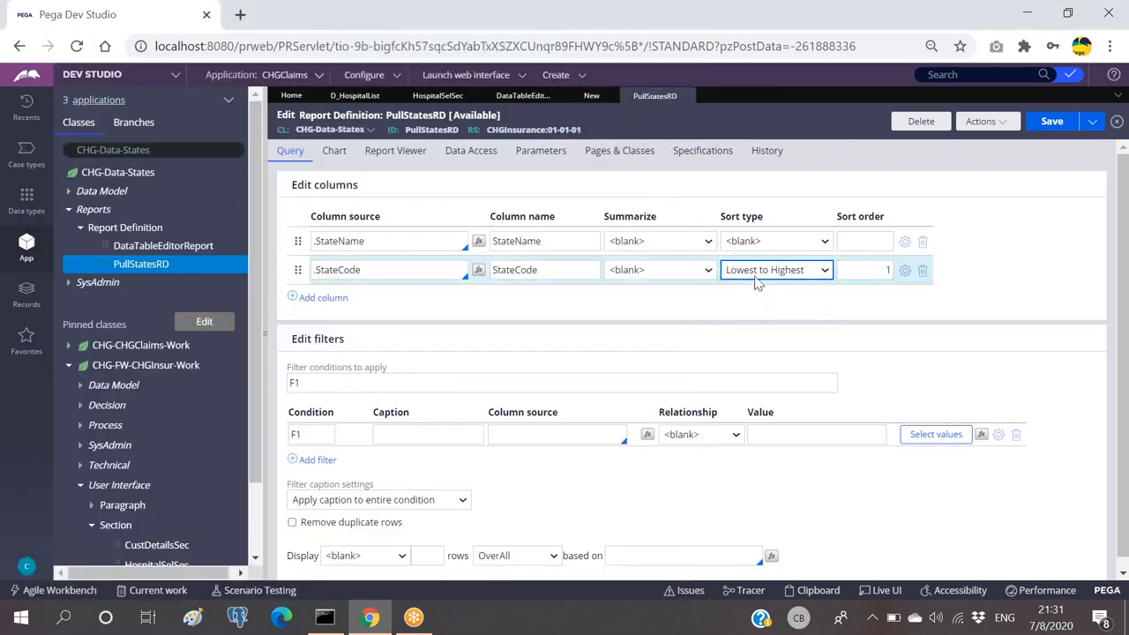
click(772, 277)
click(754, 316)
click(1049, 121)
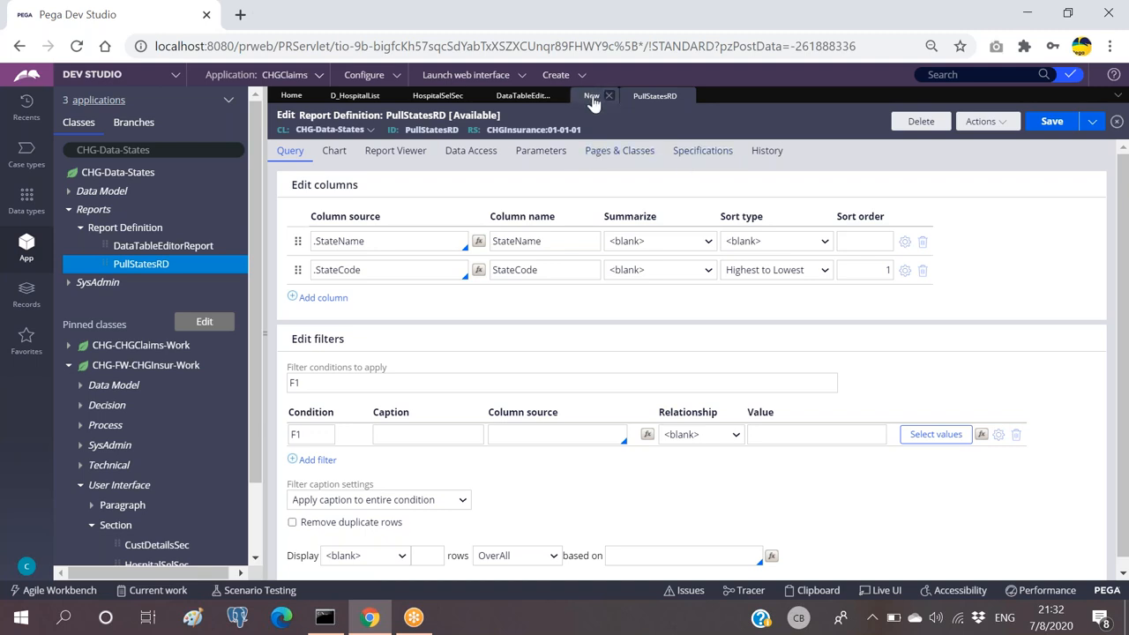
Use PullStatesRD from CHG-Data-States as the D_PullstatesDP data page's report definition and save the data page.
click(588, 97)
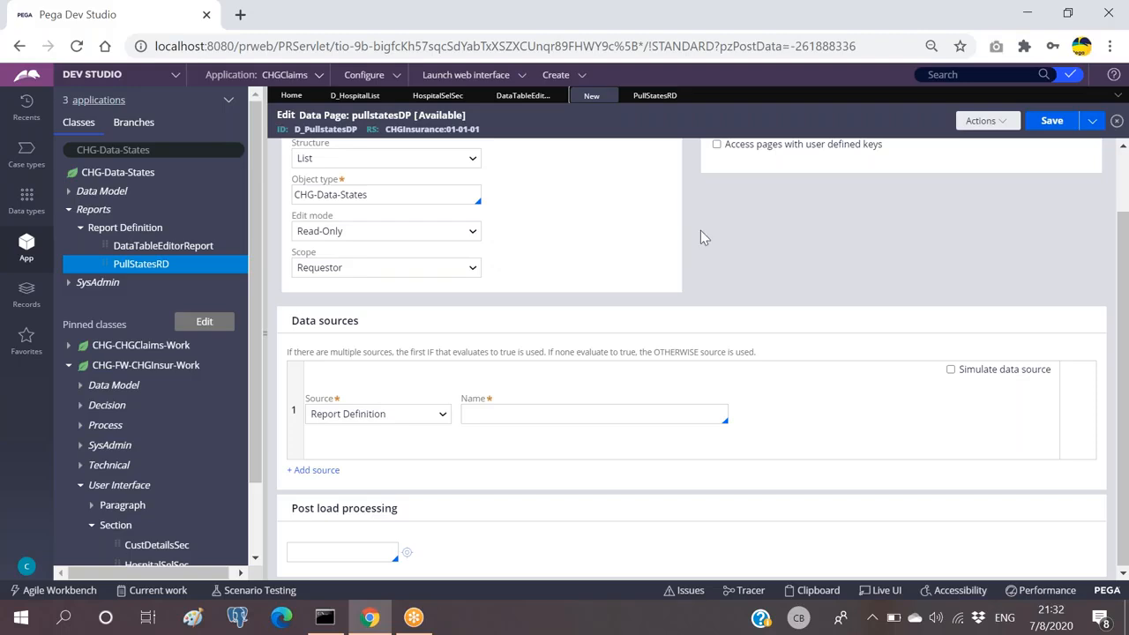
click(513, 411)
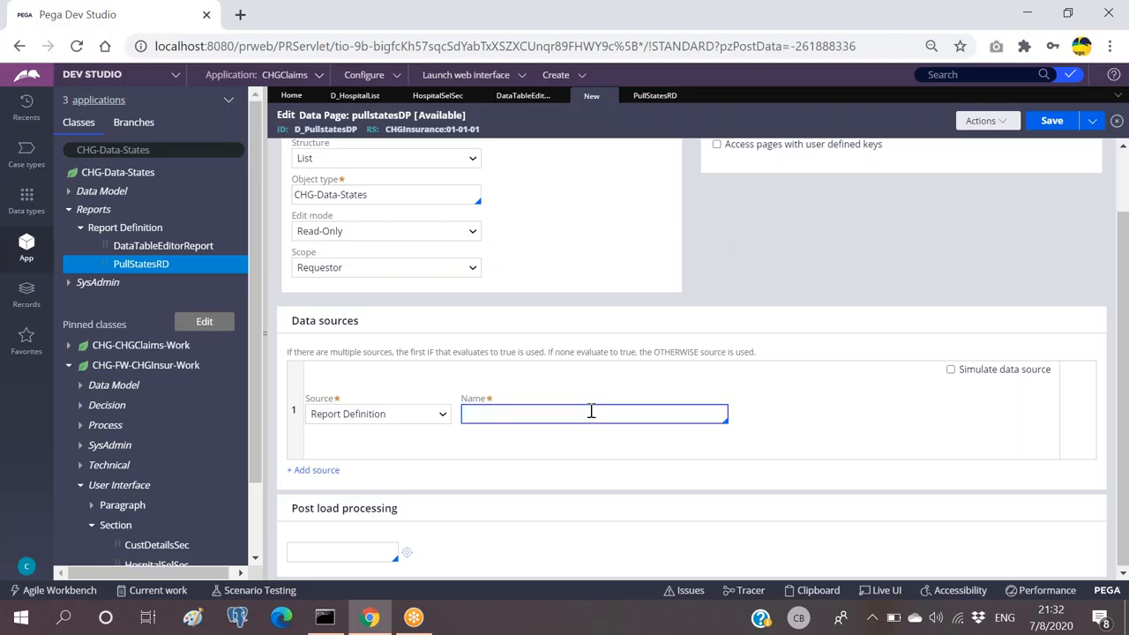
key(Down)
key(Down)
key(Down)
key(Down)
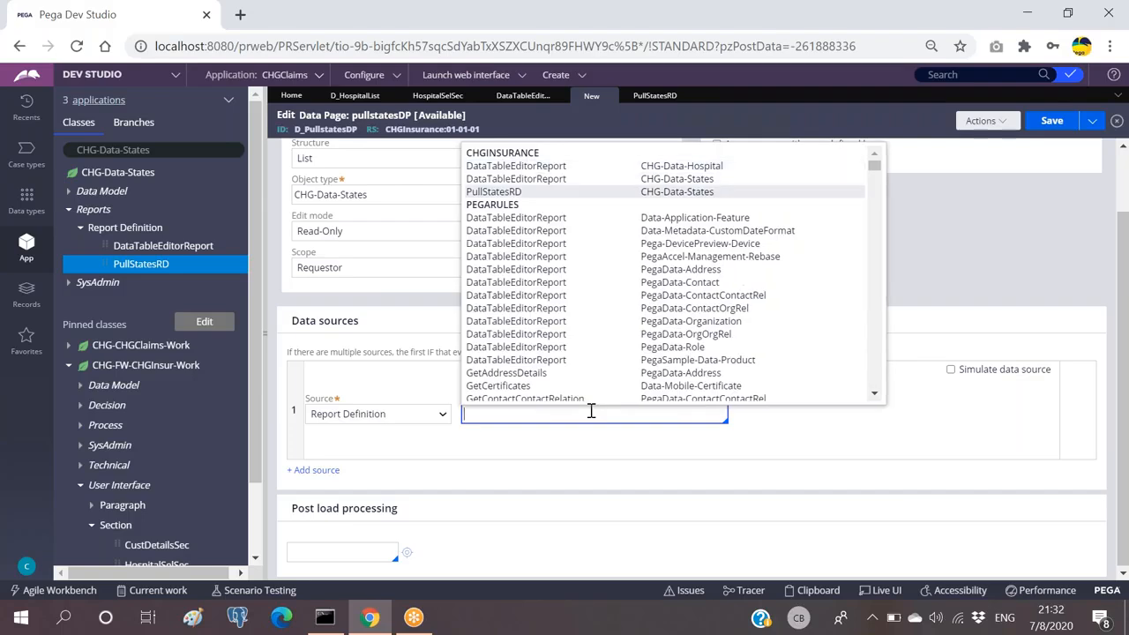
key(Return)
scroll(631, 376, up, 2)
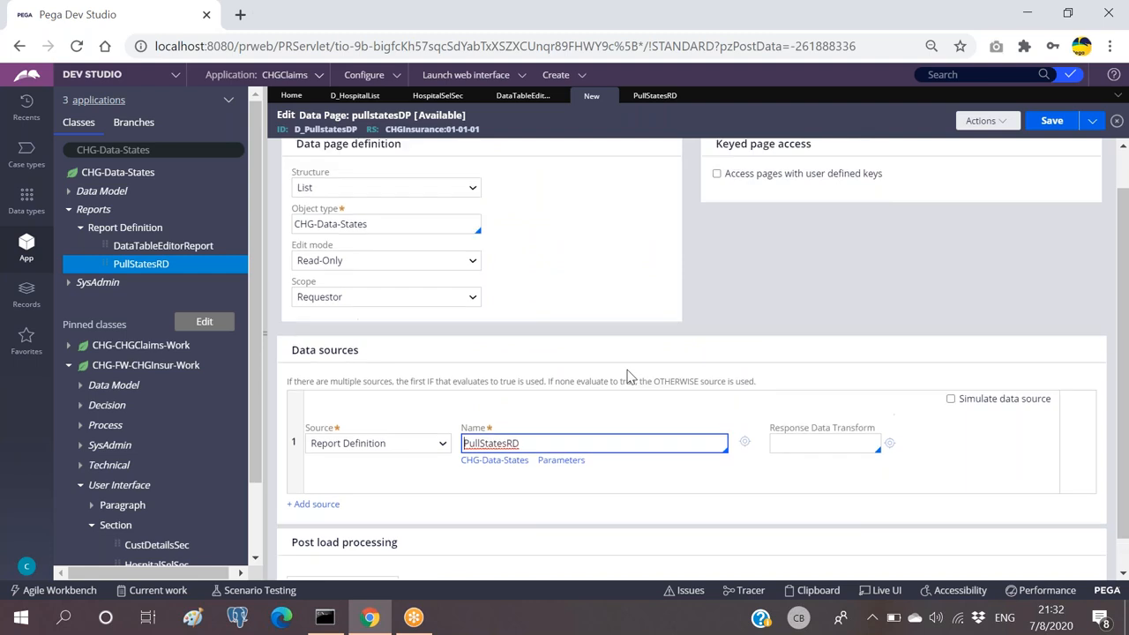
click(1041, 125)
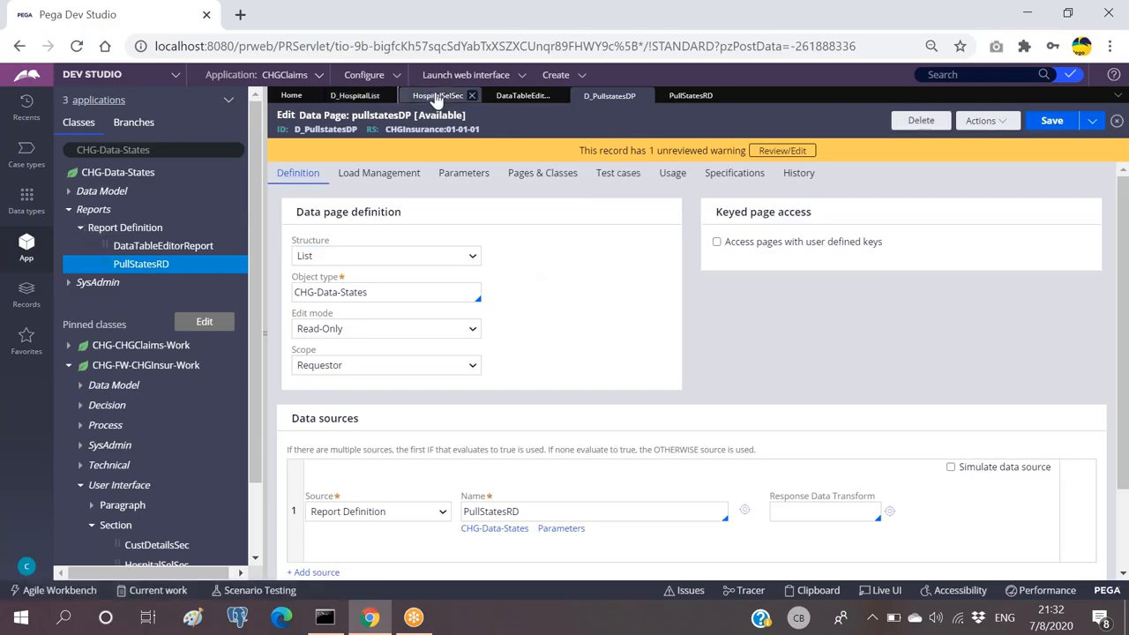
In HospitalSelSec, set the StateSel dropdown's data page to D_PullstatesDP and its property for value to .StateCode.
click(437, 96)
click(629, 416)
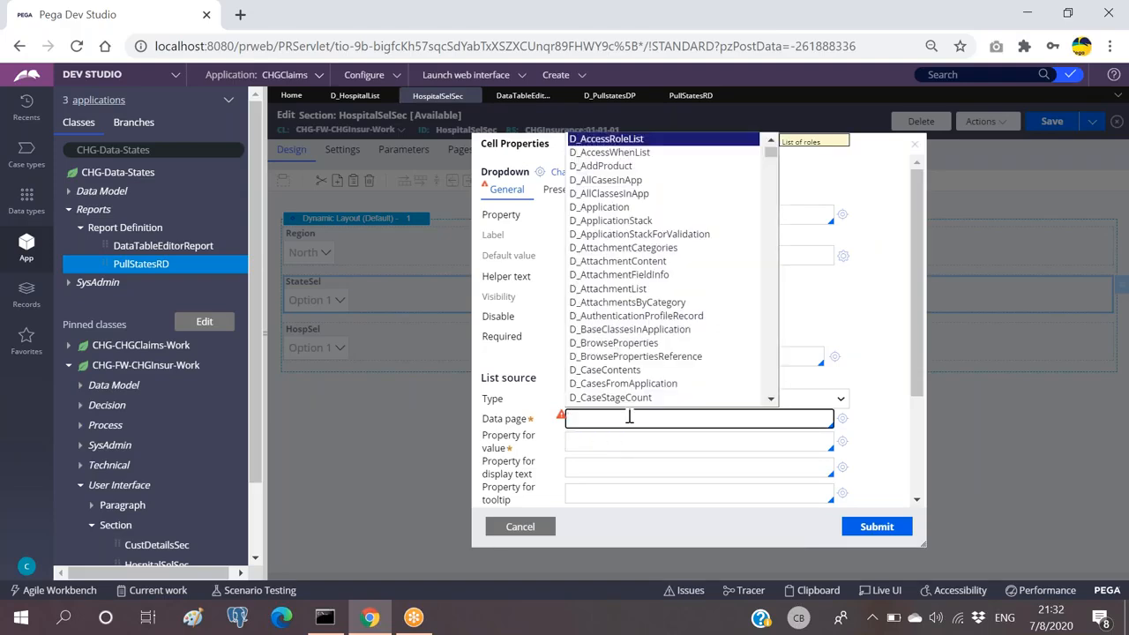
text(D_pu)
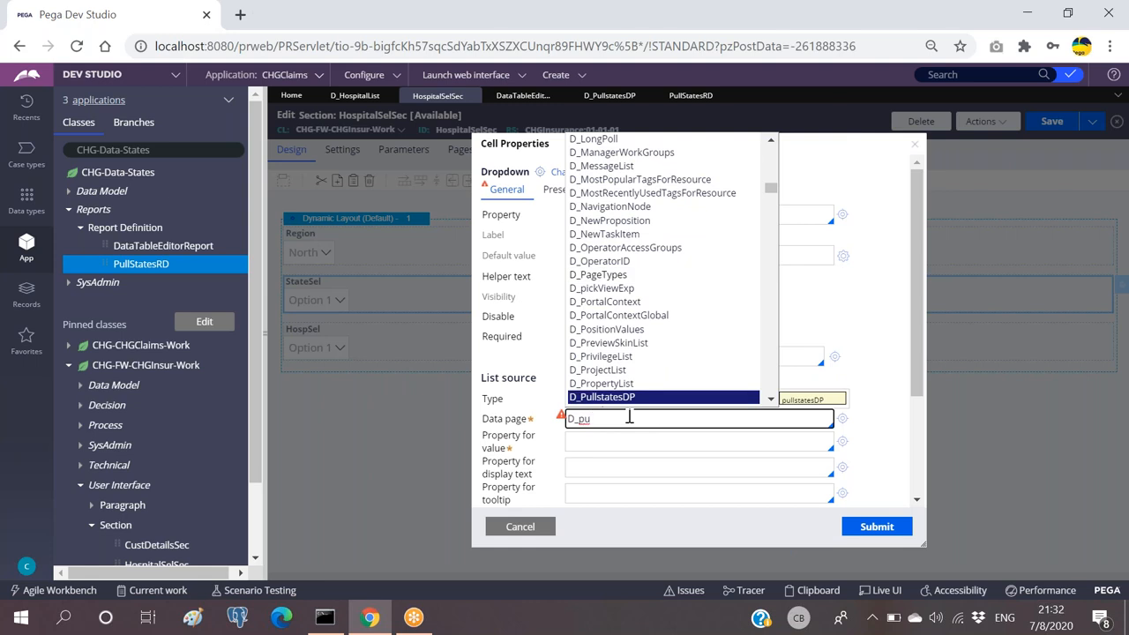
key(Return)
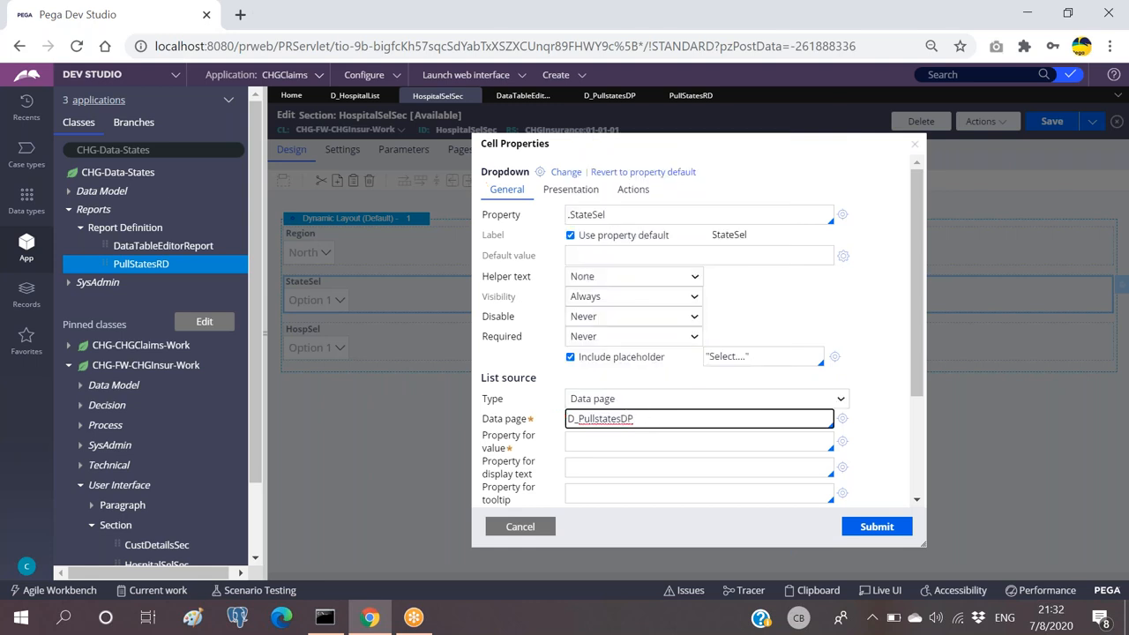
scroll(711, 348, down, 1)
click(609, 353)
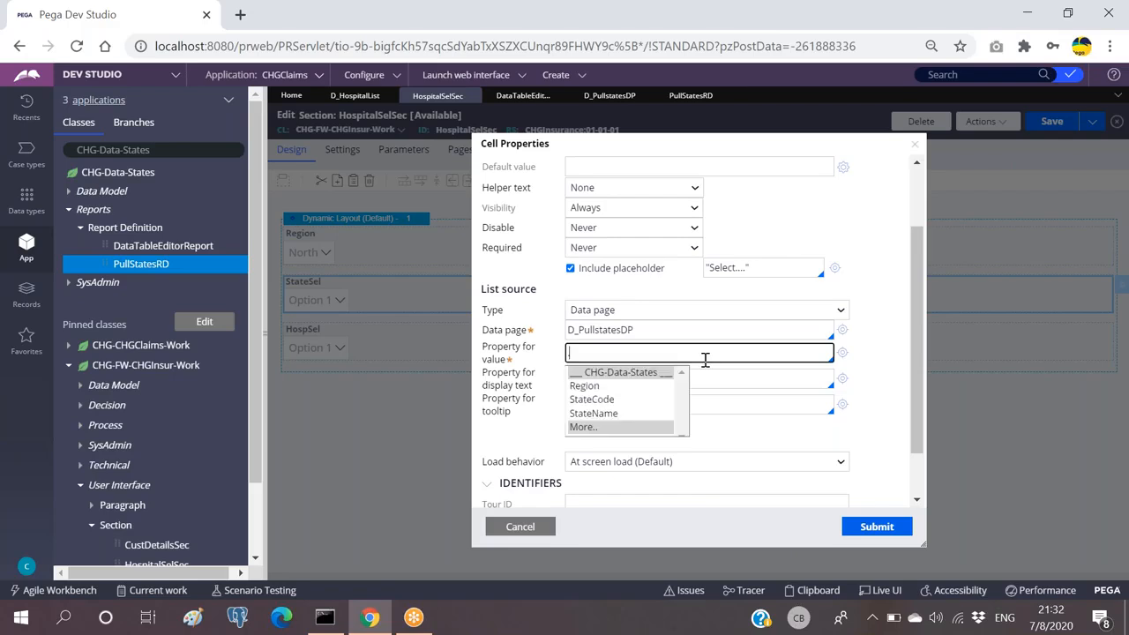
key(Down)
key(Down)
key(Return)
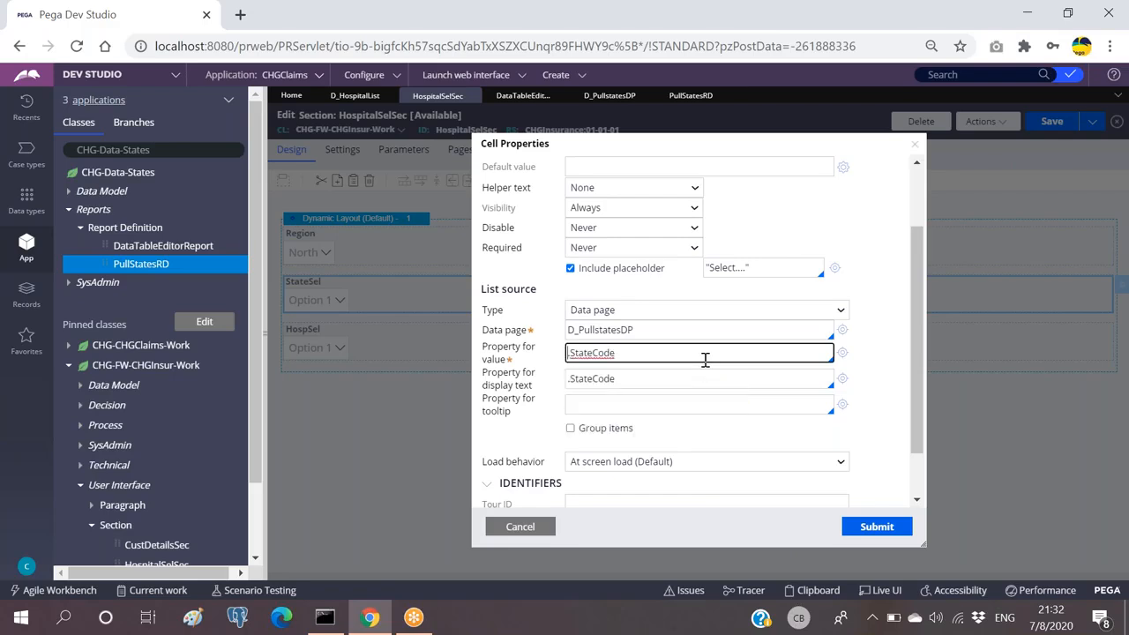
Set the StateSel dropdown's property for display text to .StateName, submit the cell properties, and save the section.
click(653, 378)
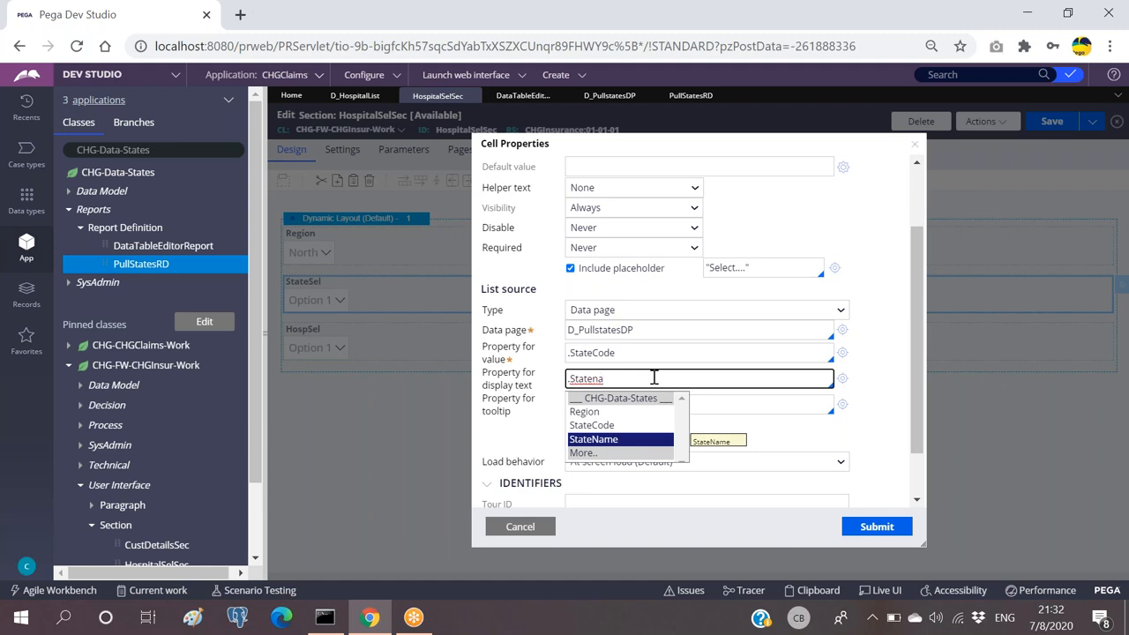
key(Return)
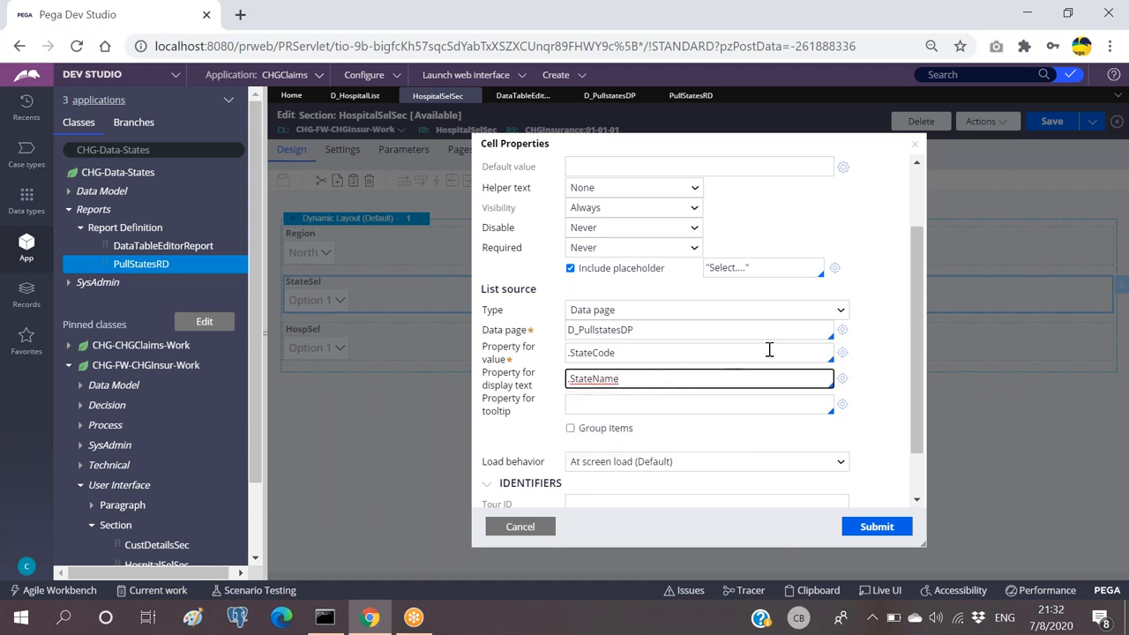
scroll(768, 350, down, 1)
scroll(801, 428, up, 1)
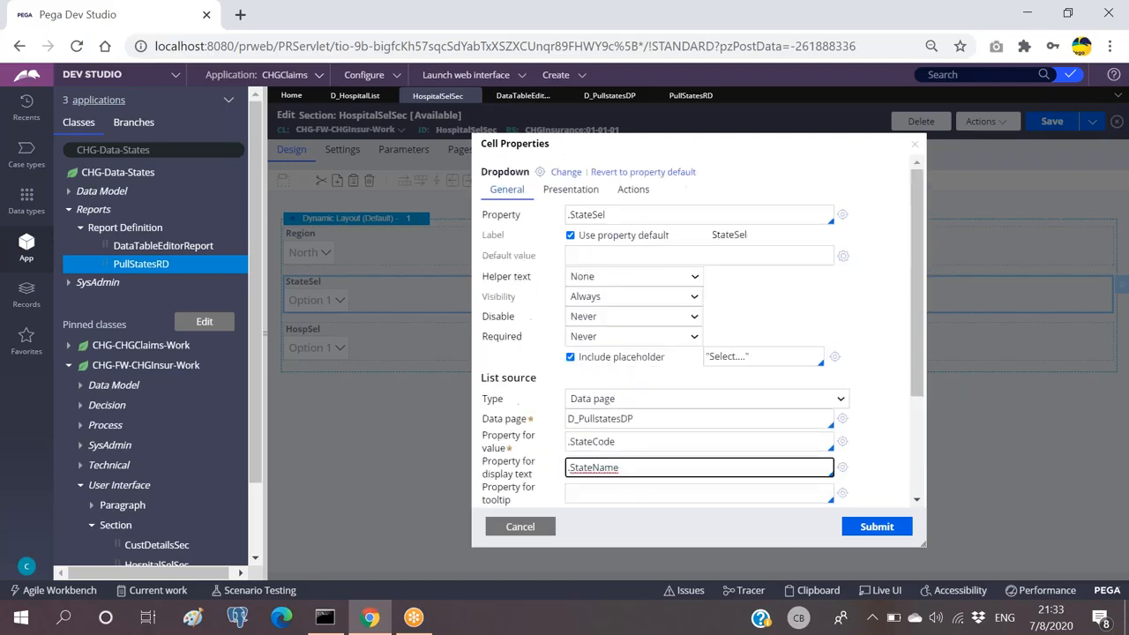
click(876, 526)
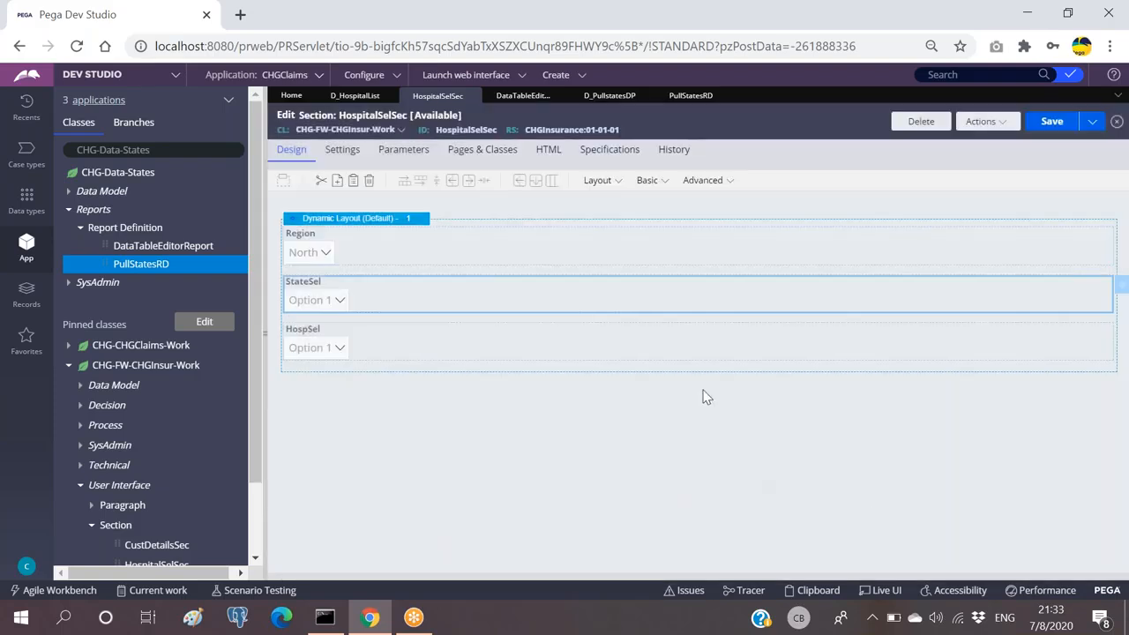
click(1049, 122)
Create a new ClaimsFlow case, advance it to HospitalSelFA without filling in details, and list the StateSel options.
click(556, 75)
mouse_move(564, 90)
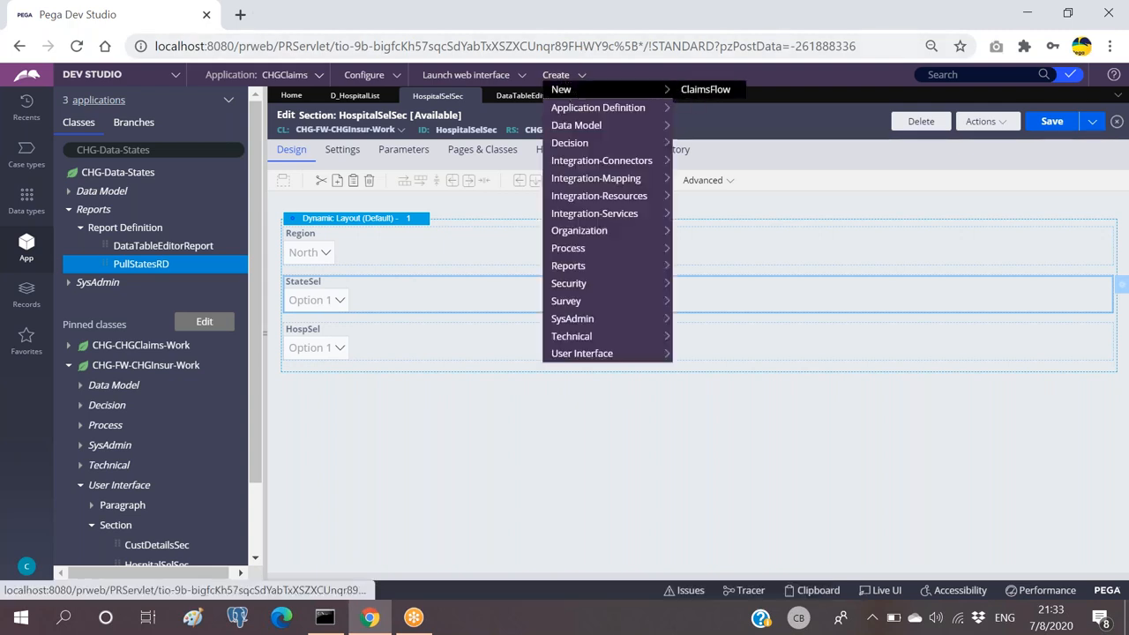
click(684, 92)
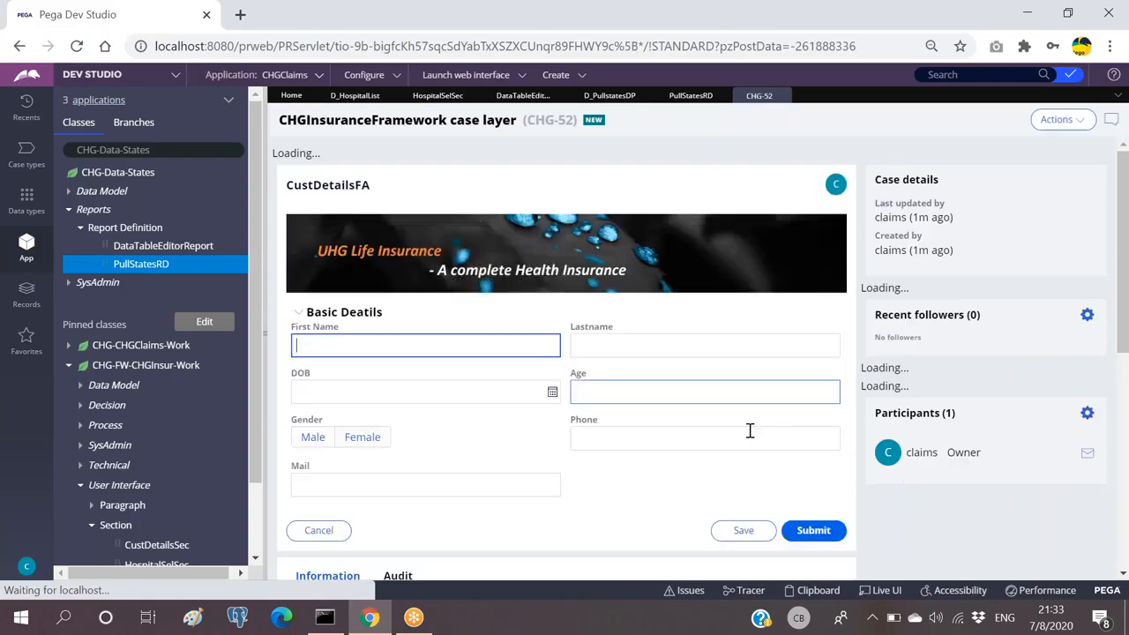
click(806, 513)
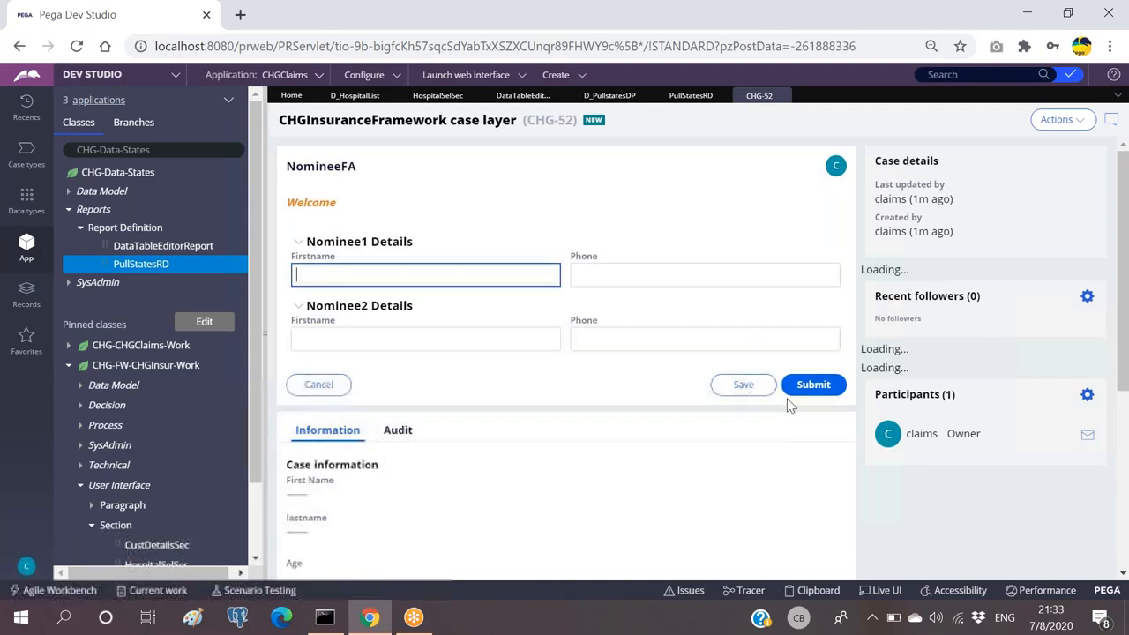
click(812, 395)
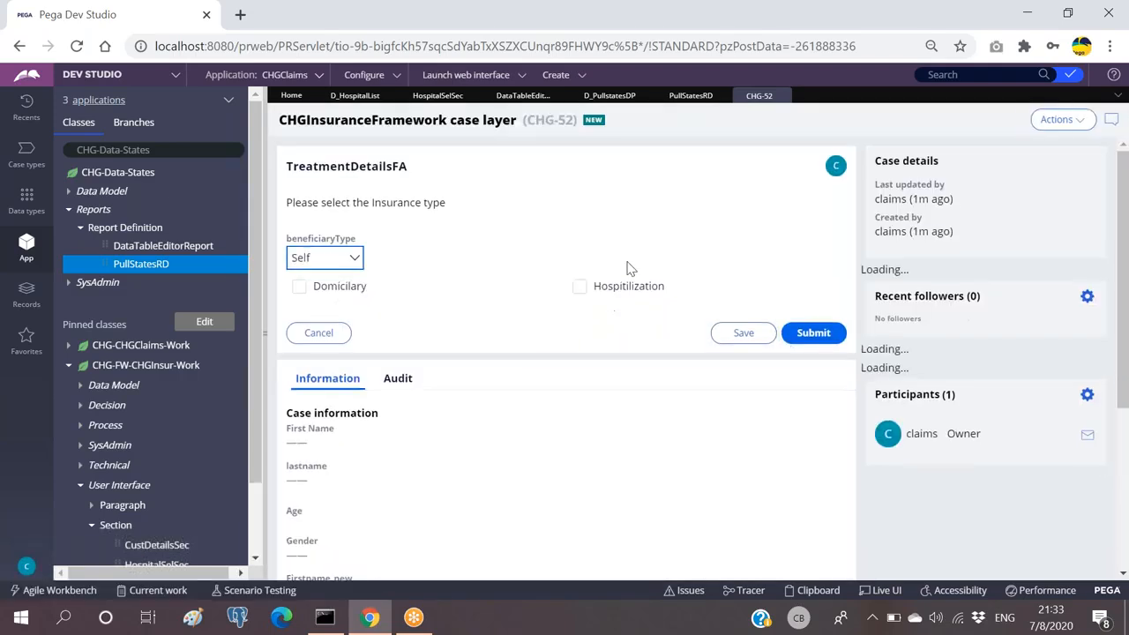
click(813, 335)
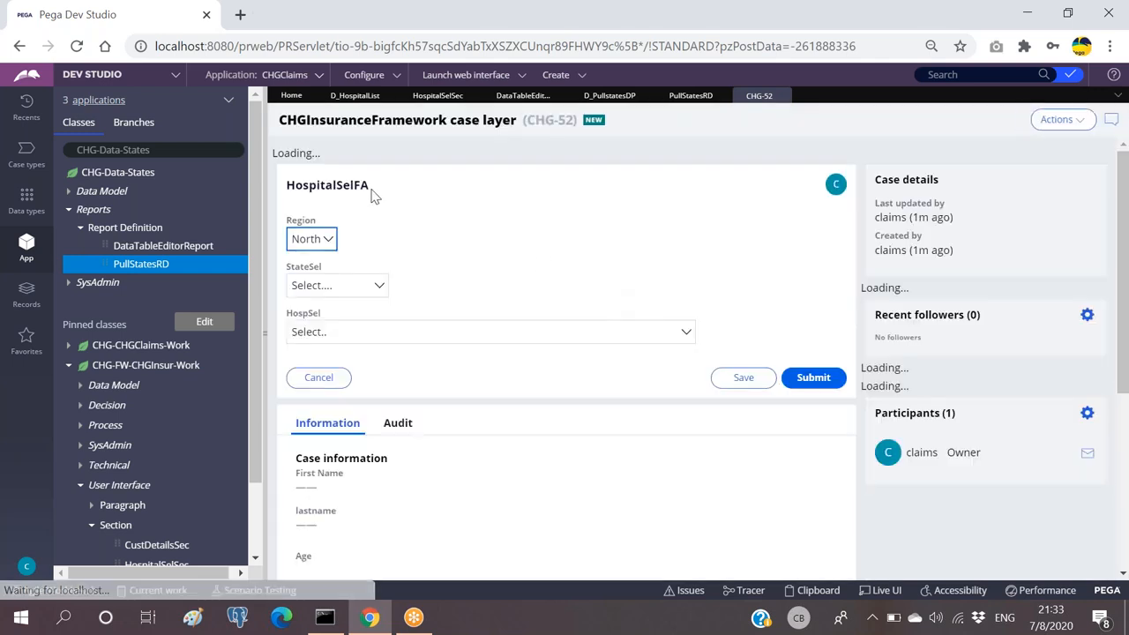
click(352, 266)
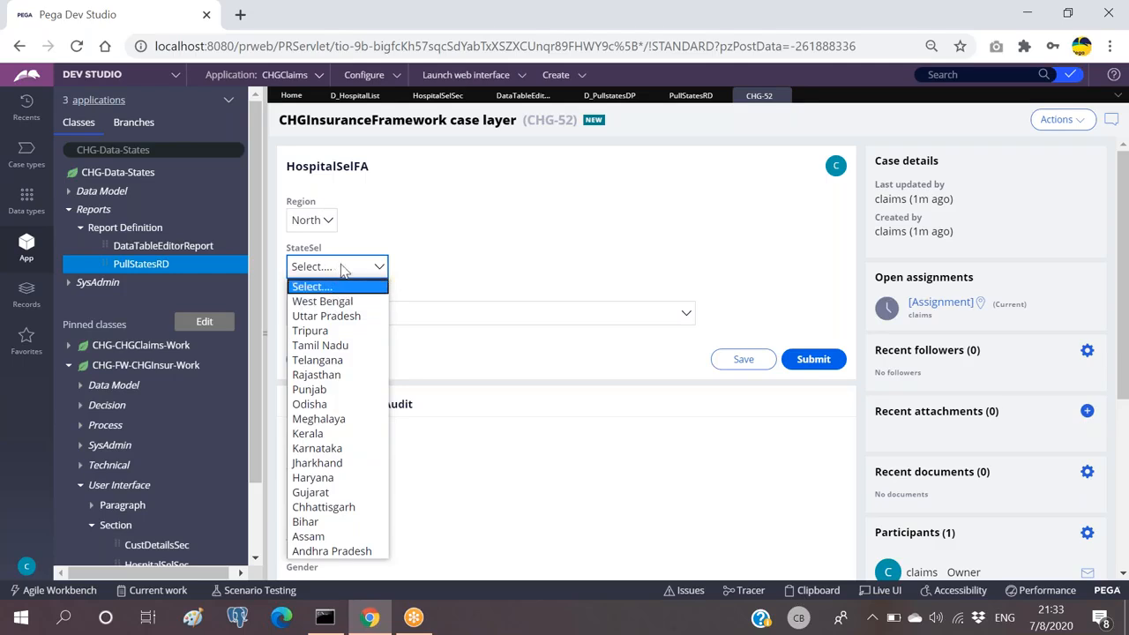
Open PullStatesRD from the D_PullstatesDP data page, set the StateCode sort type to Lowest to Highest, and save.
click(353, 97)
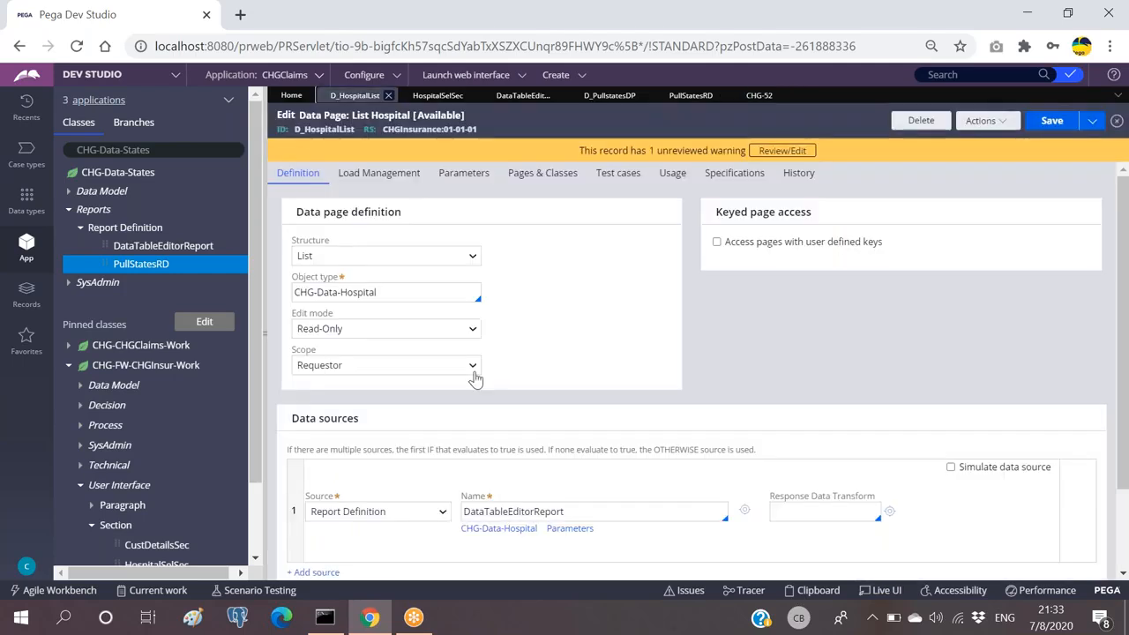
scroll(546, 215, down, 2)
scroll(547, 215, up, 2)
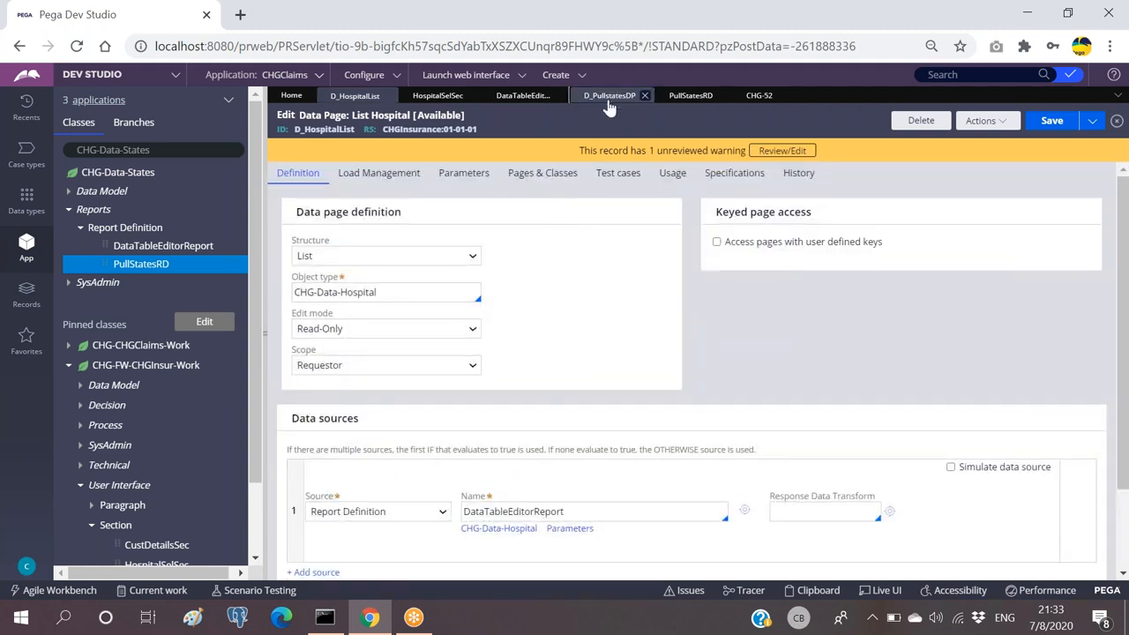
click(608, 97)
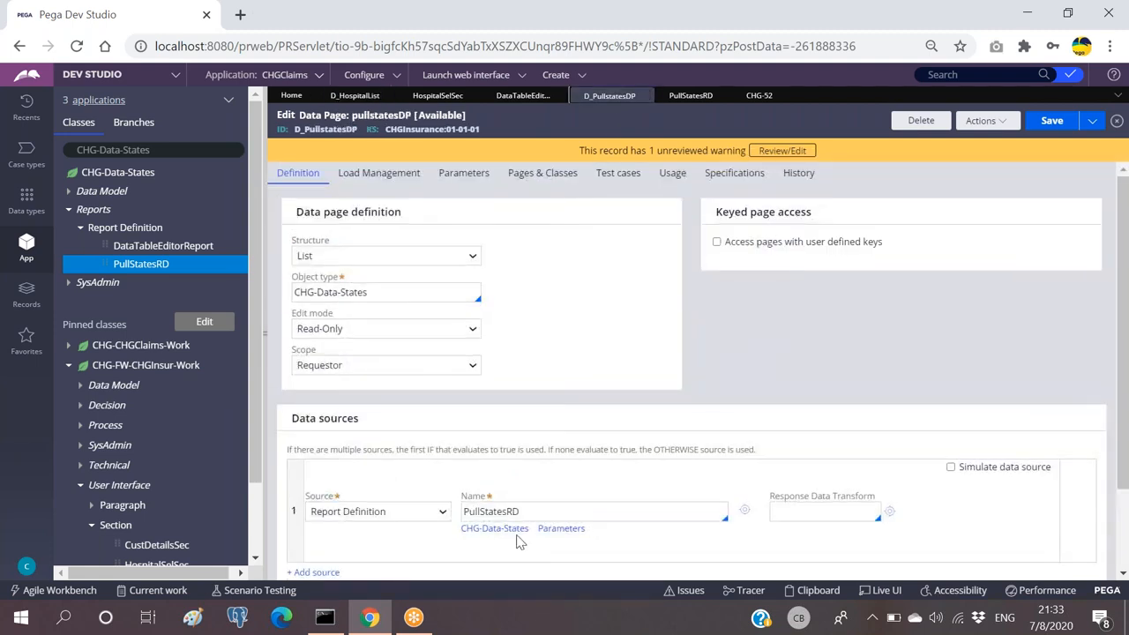
click(745, 515)
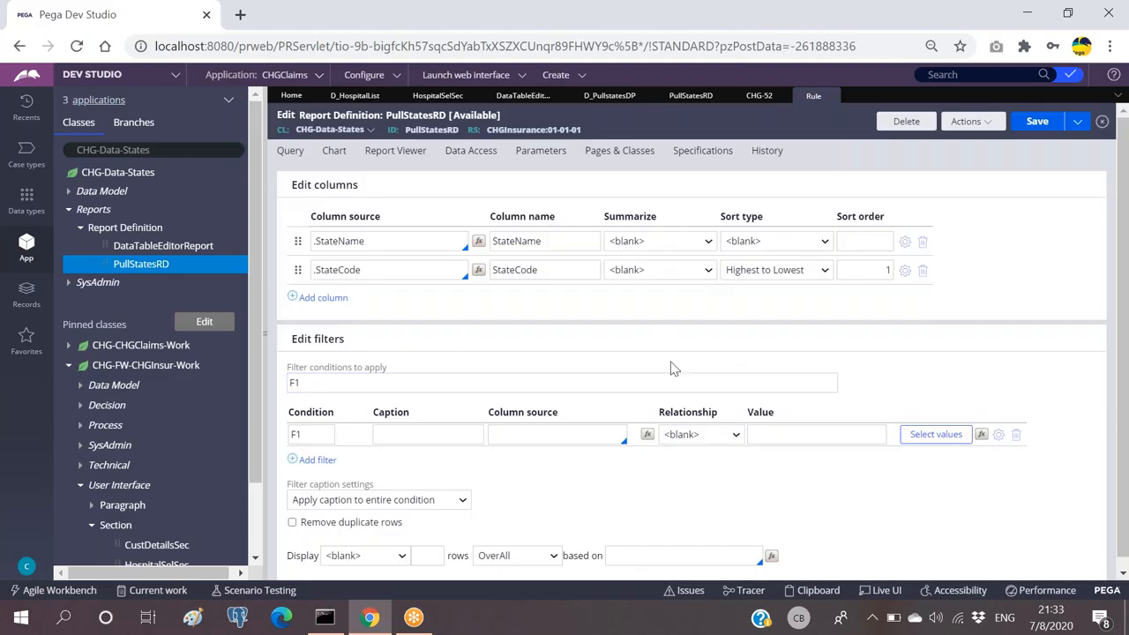
click(791, 273)
click(753, 301)
click(1050, 120)
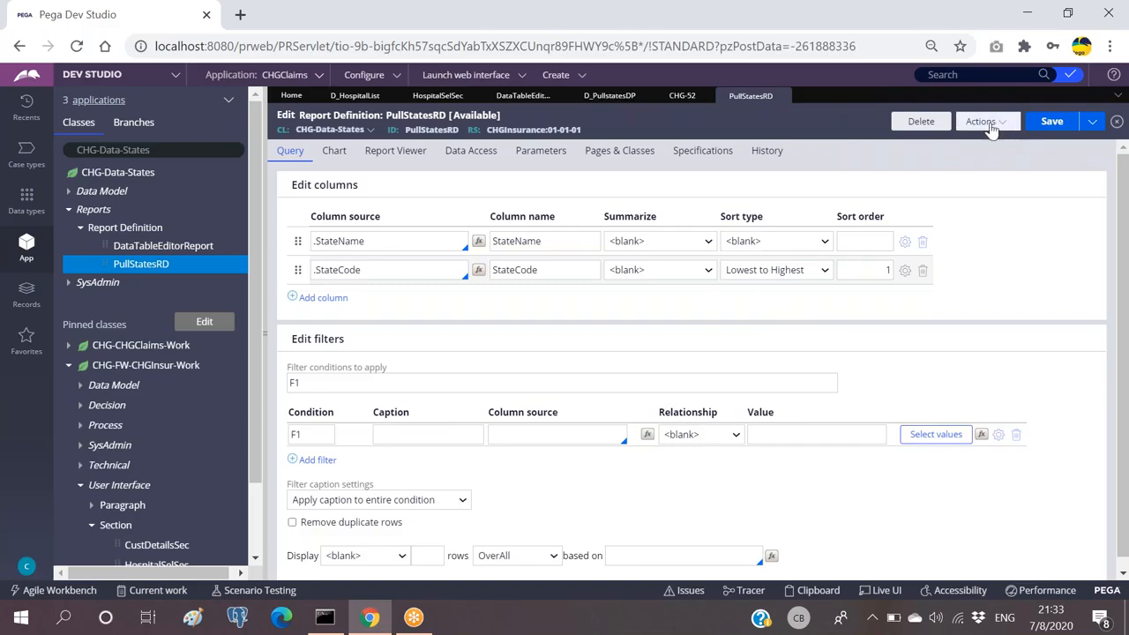
Run PullStatesRD to check the order of the states, and close the report window.
click(994, 124)
click(964, 142)
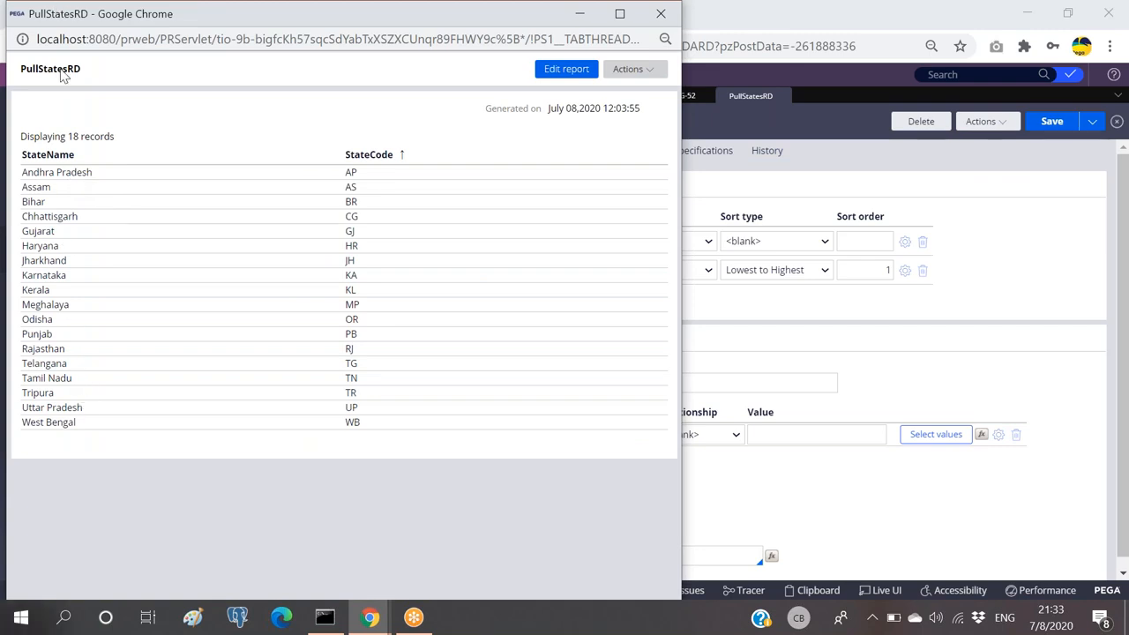
drag(58, 13, 53, 91)
click(662, 92)
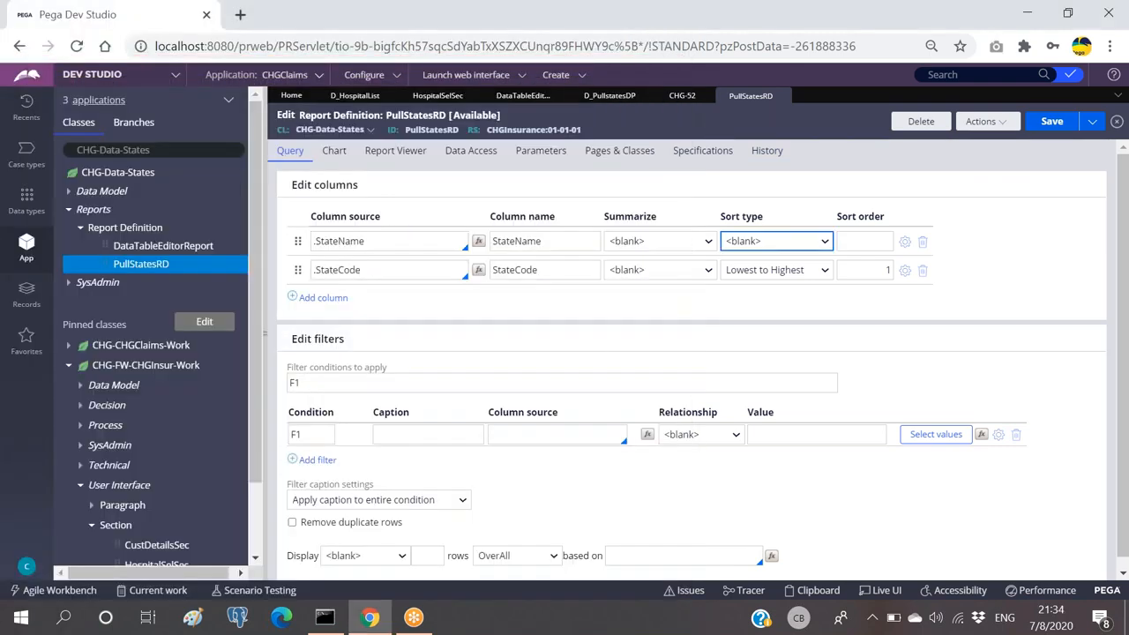
Define PullStatesRD filter condition F1 as .Region Is equal North and save the report definition.
click(531, 429)
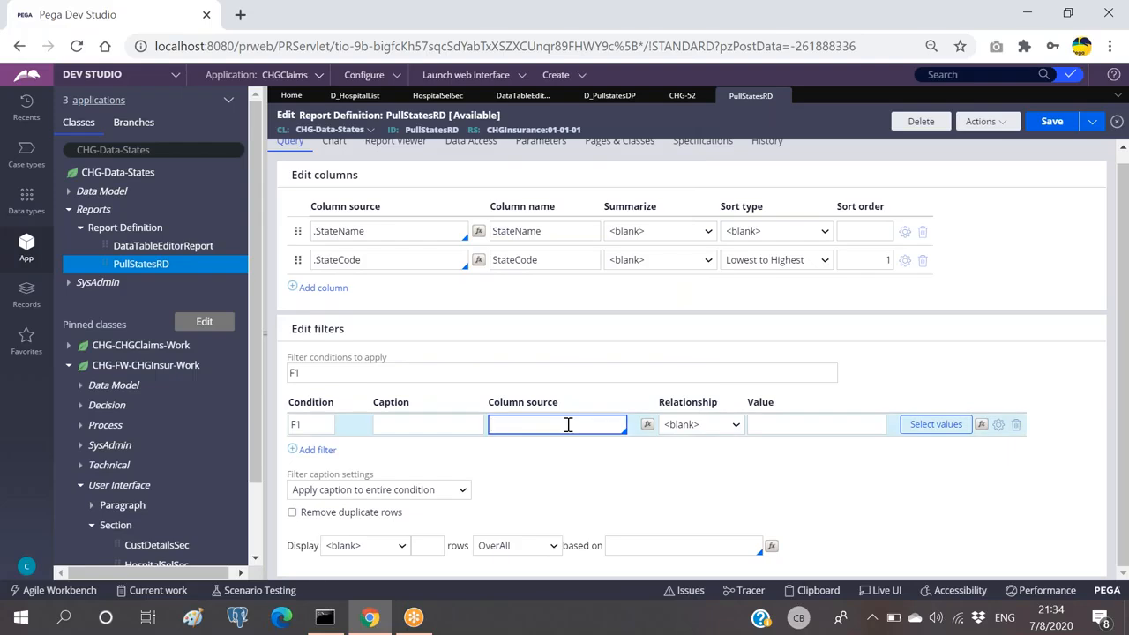
text(.reg)
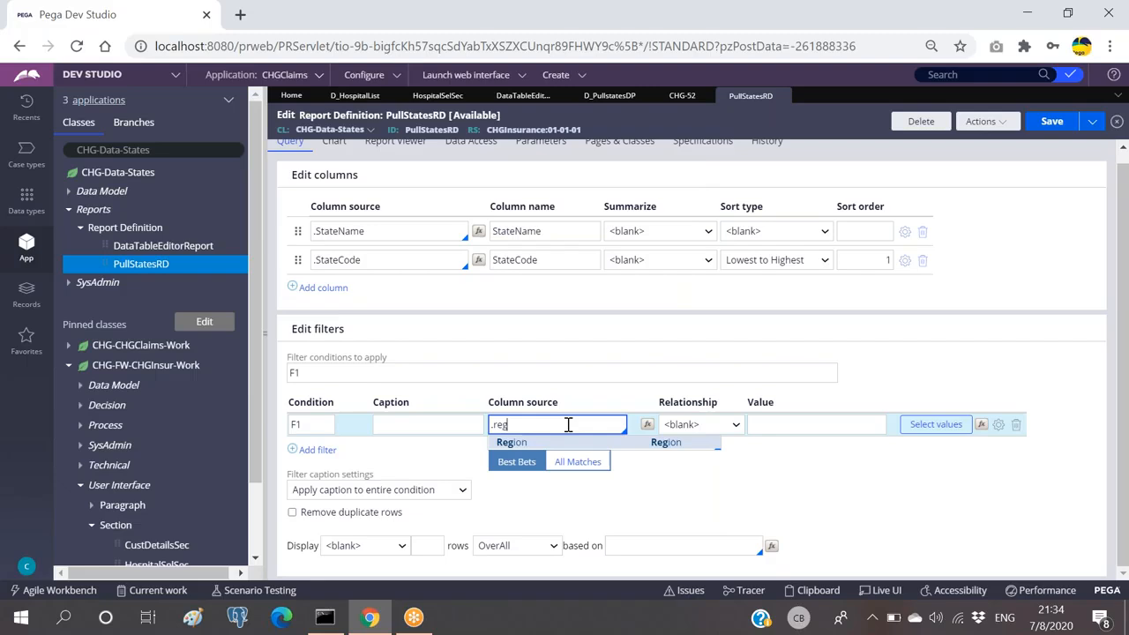
key(Return)
click(799, 424)
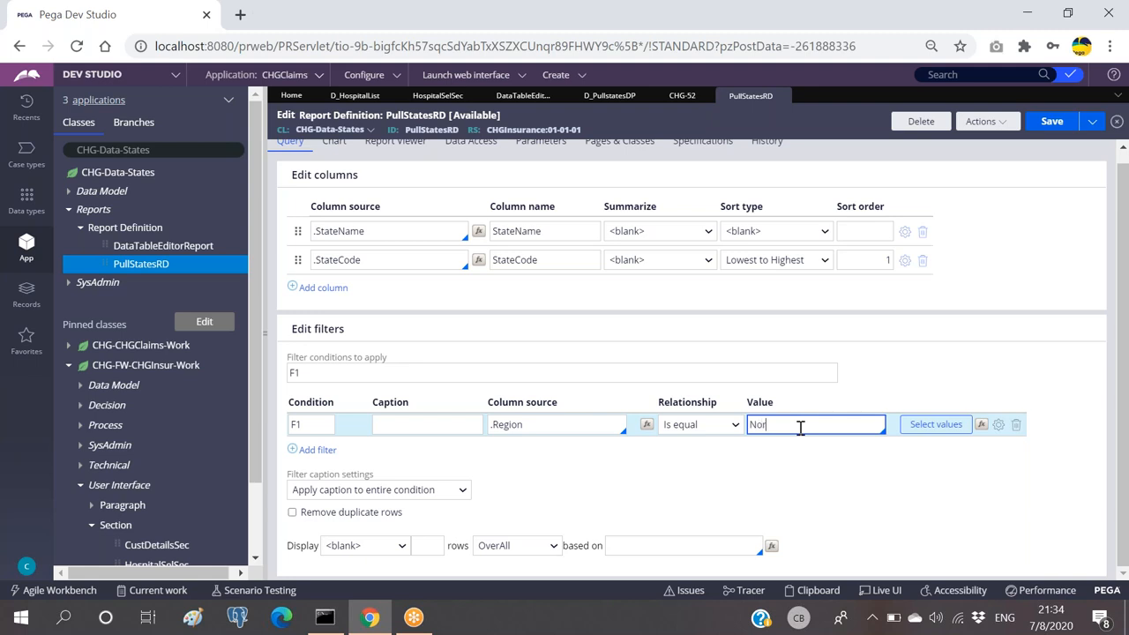
click(1051, 121)
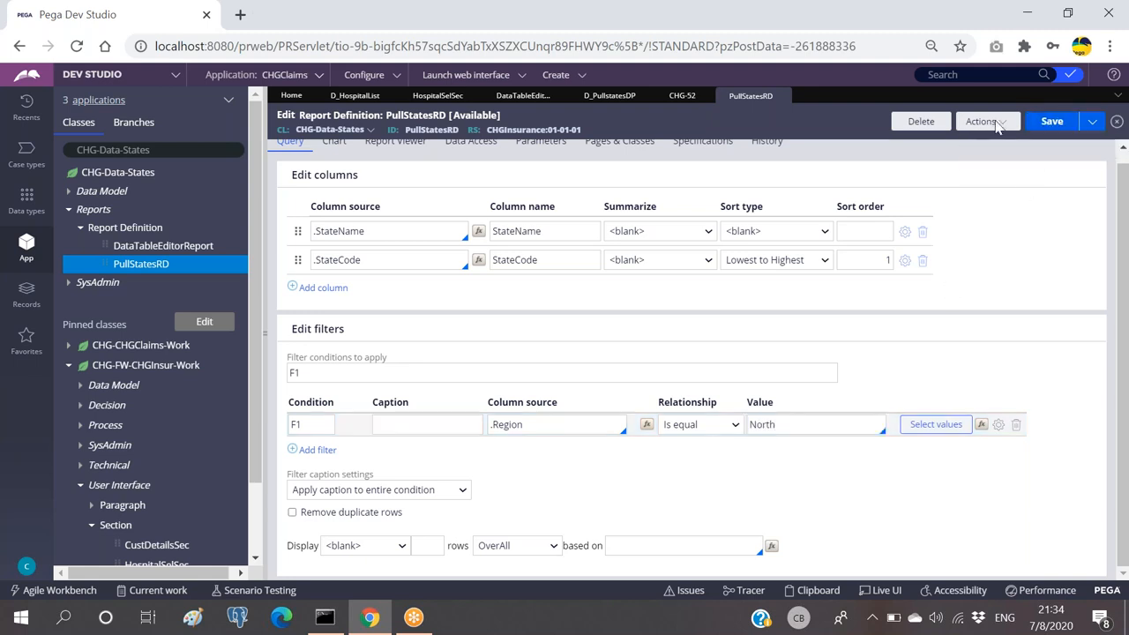
Run the filtered PullStatesRD report, review the states for the North region, and close the report window.
click(980, 120)
click(967, 141)
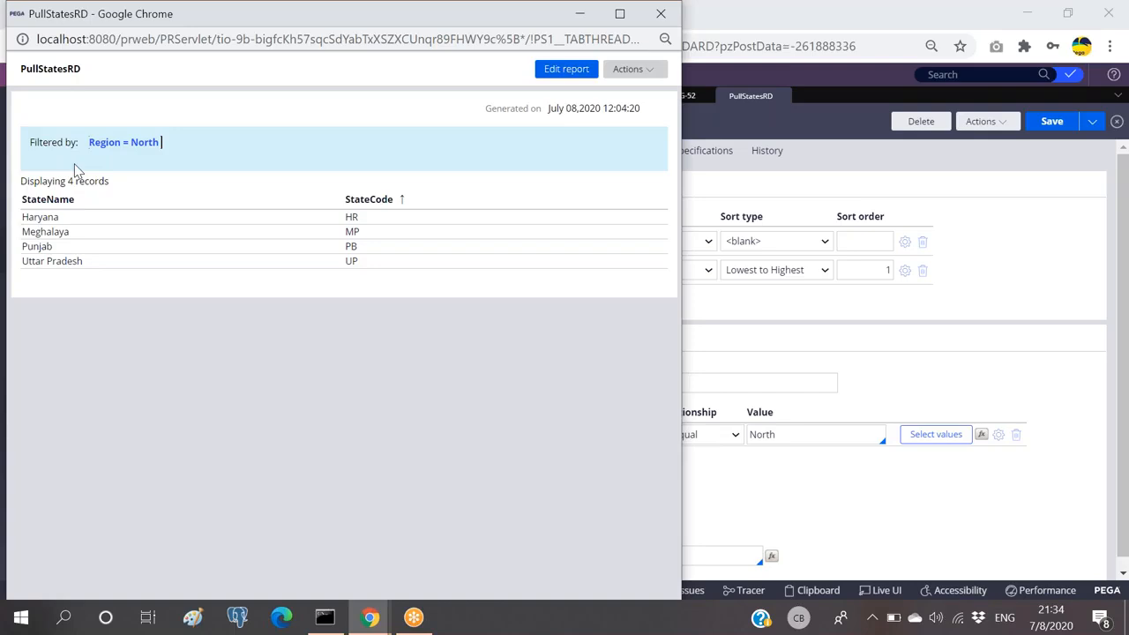
drag(55, 218, 74, 263)
drag(82, 19, 113, 114)
click(692, 111)
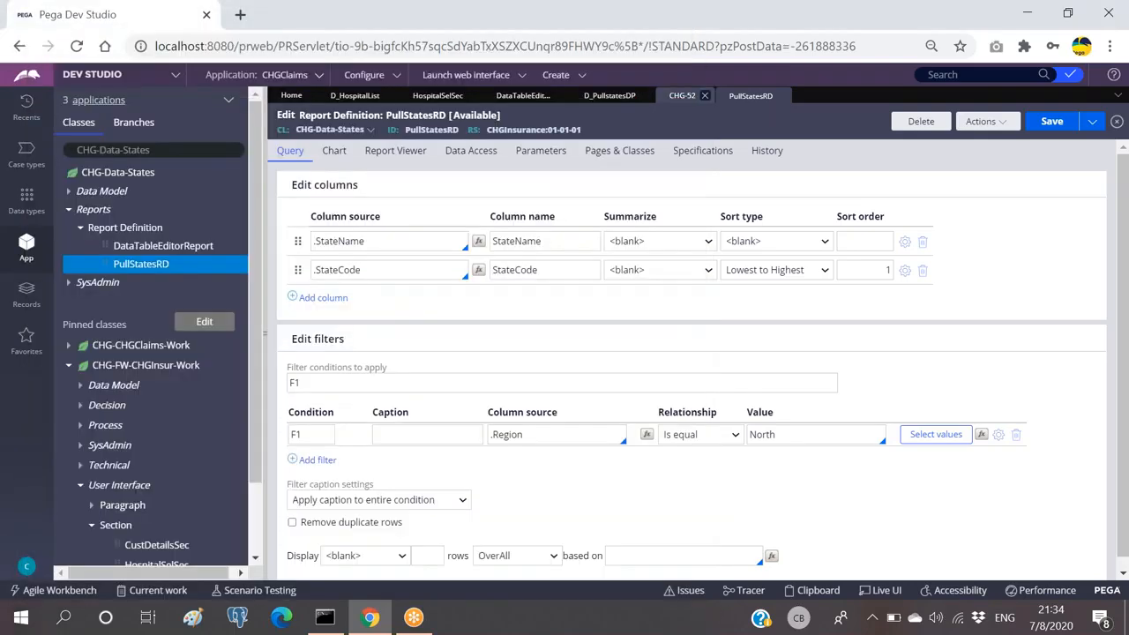
Return to the open claims case, refresh it, and check which states the StateSel dropdown offers.
click(609, 95)
click(736, 98)
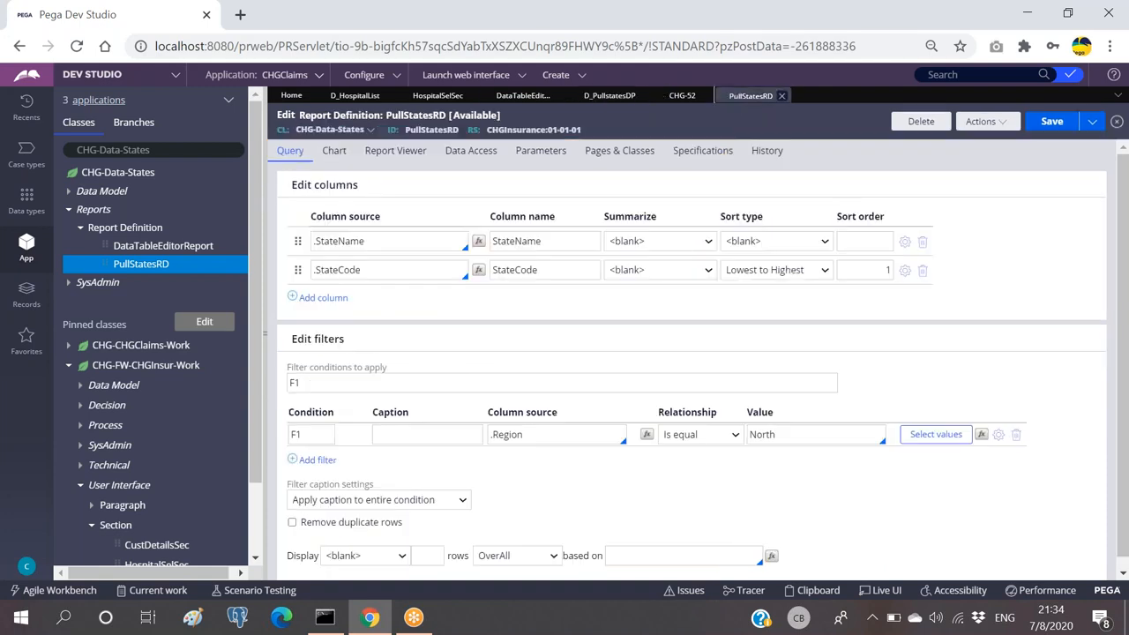
click(1056, 119)
click(1061, 143)
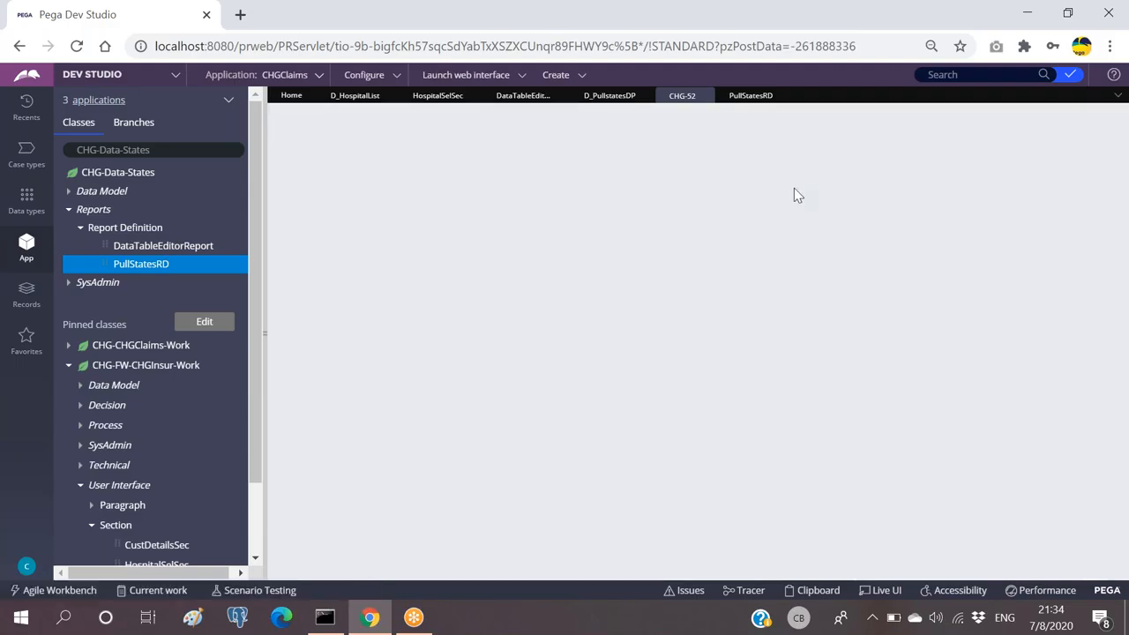
click(361, 285)
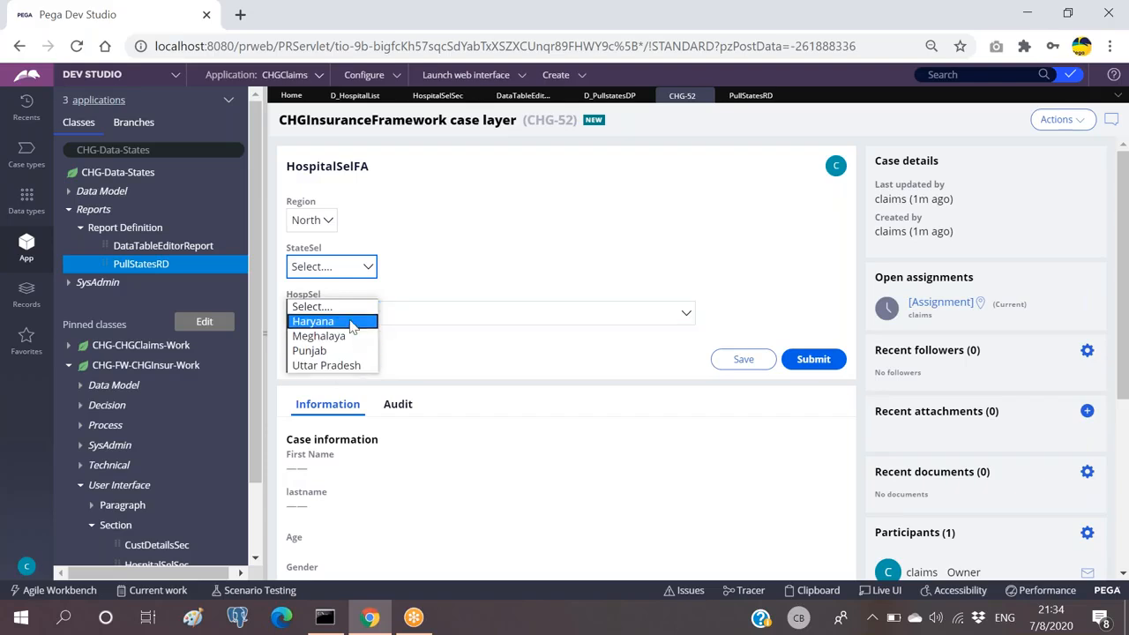
click(474, 236)
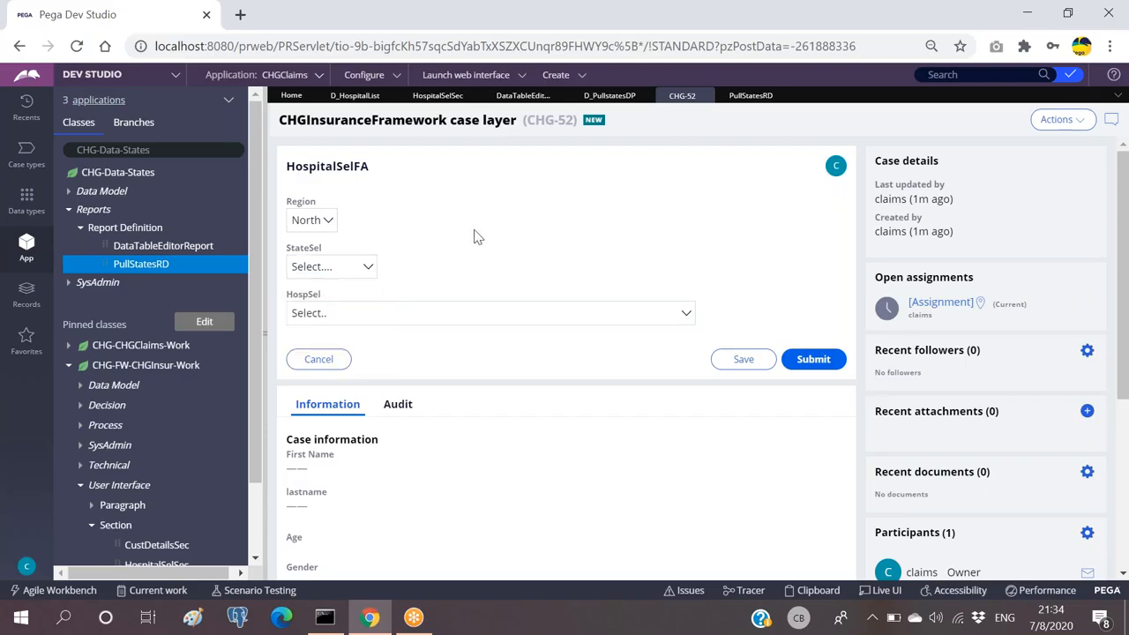
Close the PullStatesRD record and shrink the App explorer pane to widen the case's HospitalSelFA form.
click(751, 95)
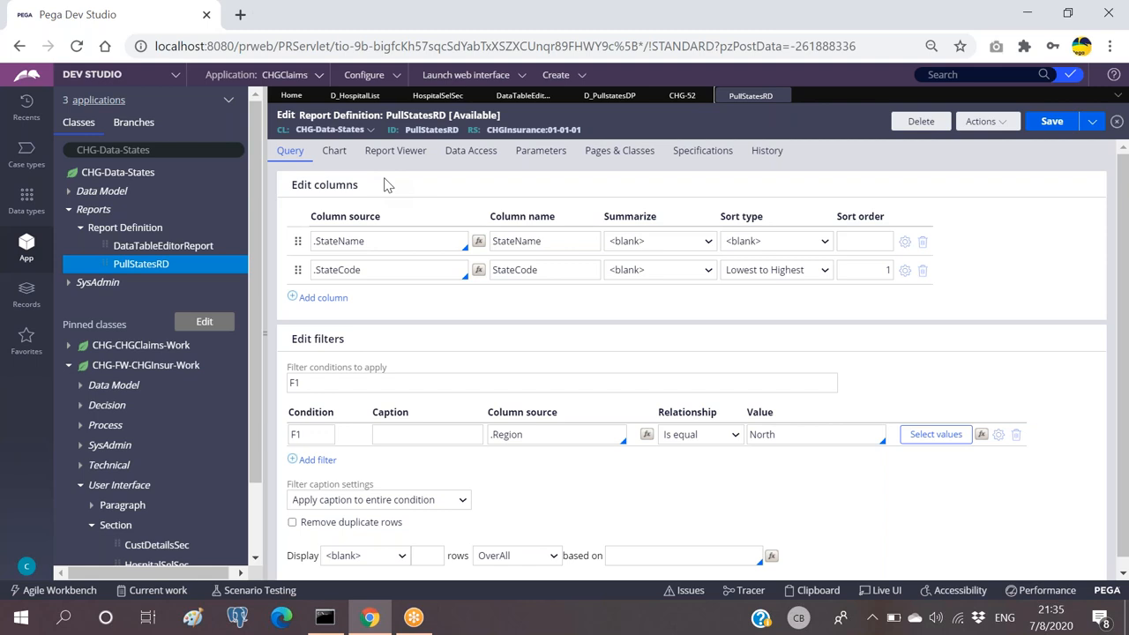
click(681, 97)
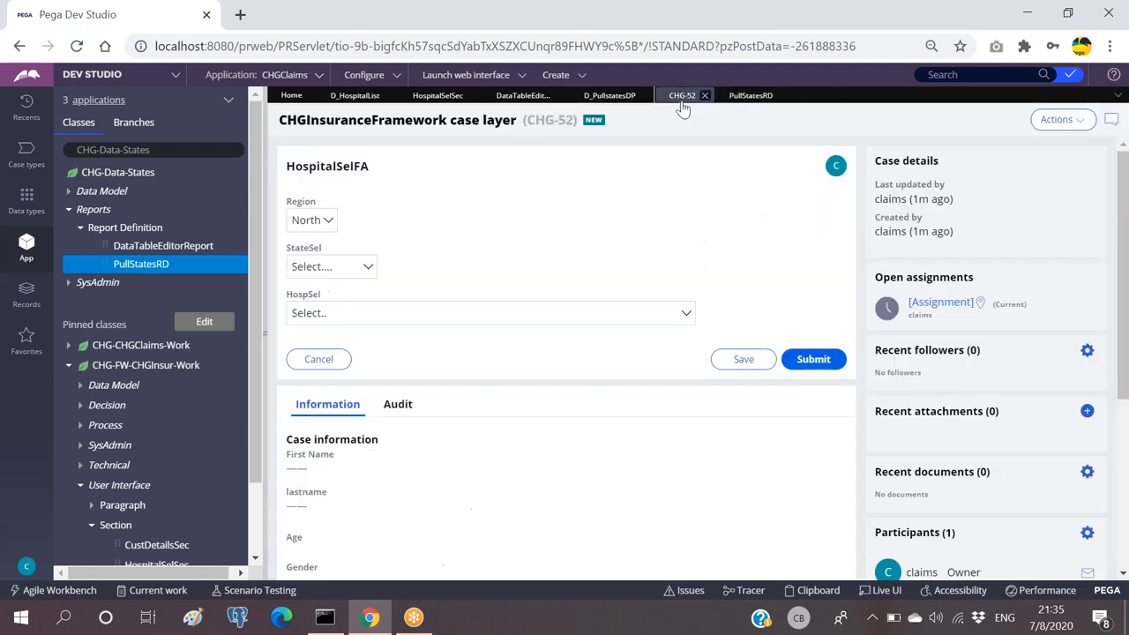
click(781, 95)
drag(253, 168, 66, 181)
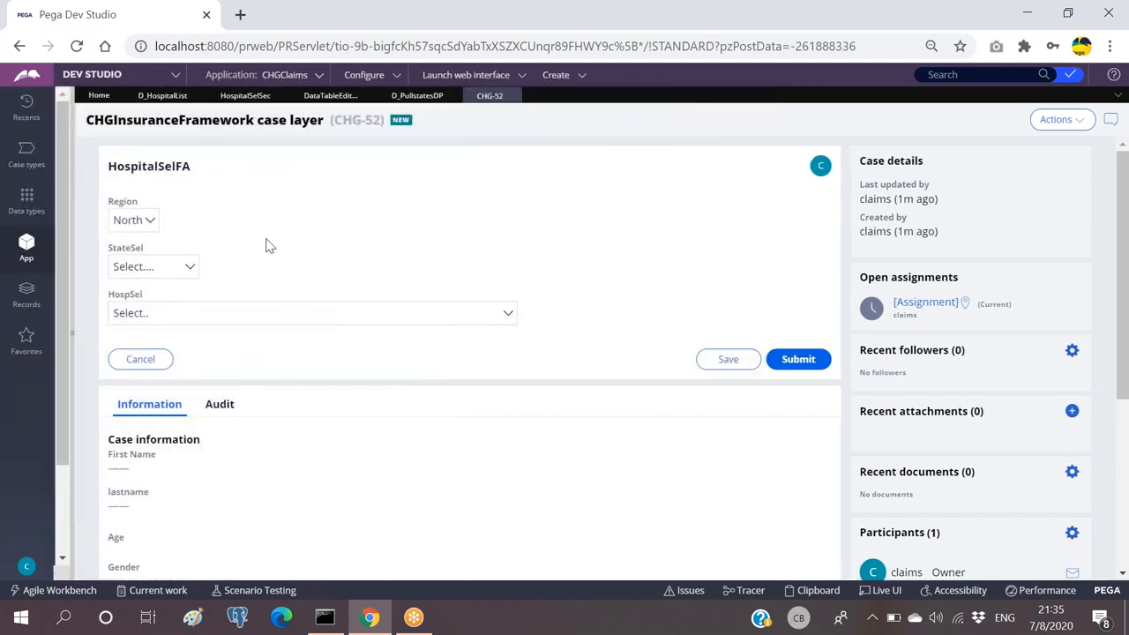
Open PullStatesRD from the D_PullstatesDP data source, delete its .Region filter condition F1, and save the report definition.
click(163, 269)
click(379, 251)
click(417, 97)
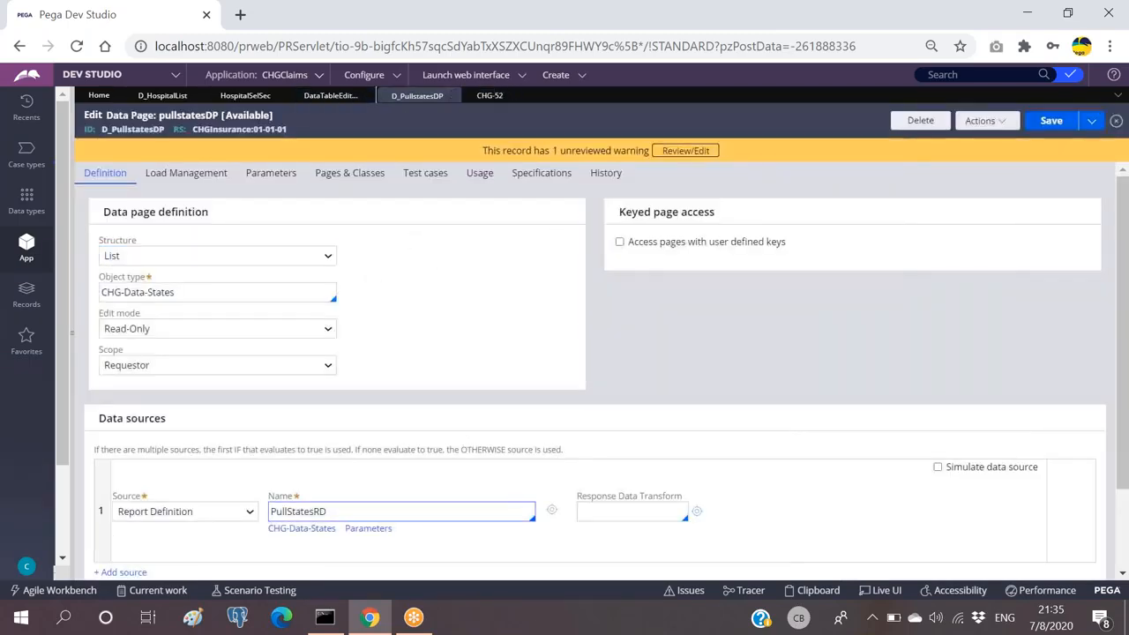
click(551, 511)
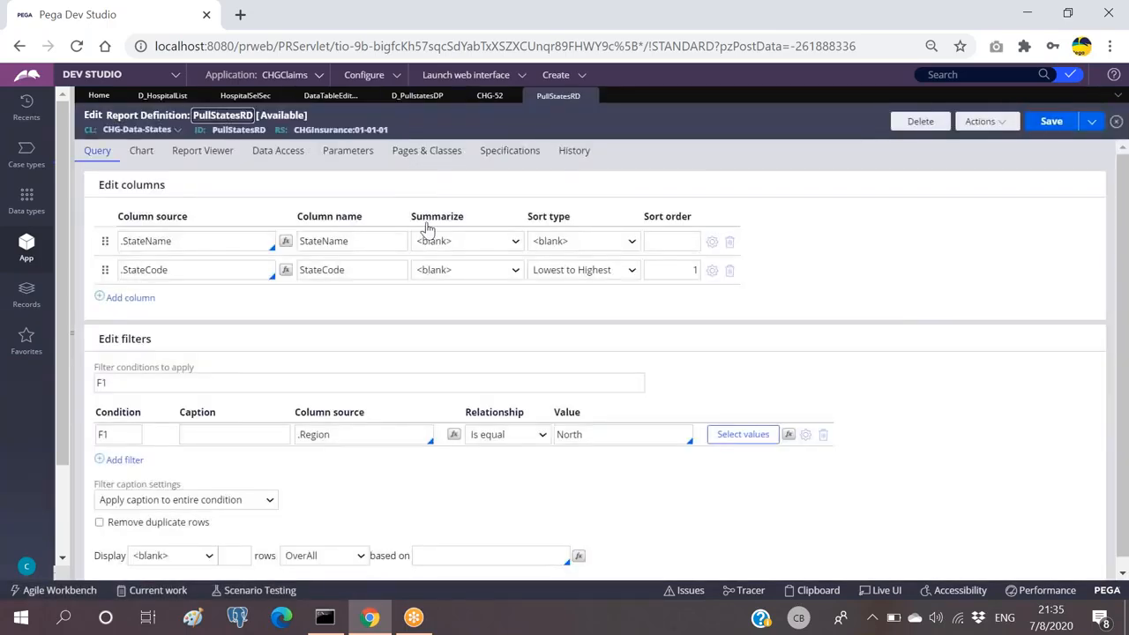
click(822, 434)
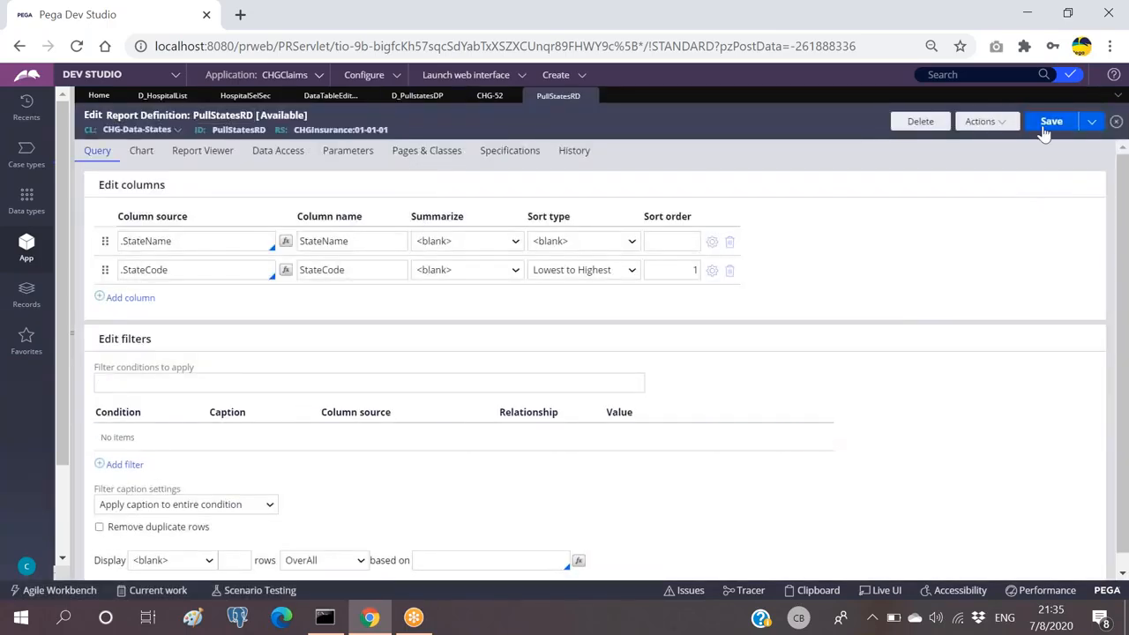
click(1052, 123)
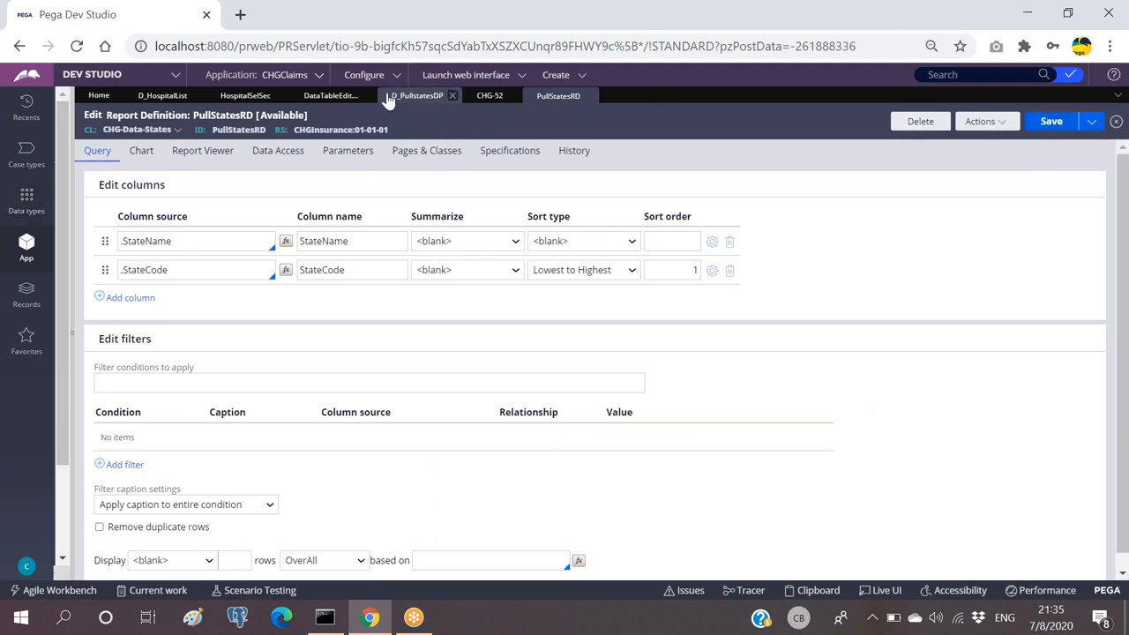
Widen the App explorer pane and view the CHG-Data-States class in the data designer.
click(344, 100)
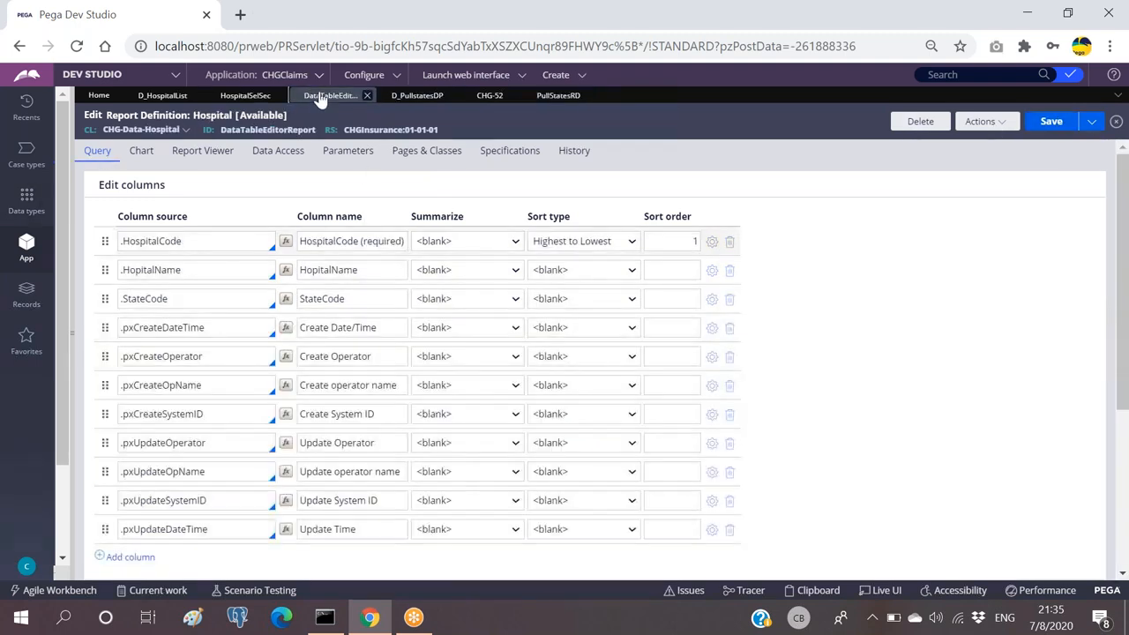
click(252, 104)
drag(71, 185, 221, 183)
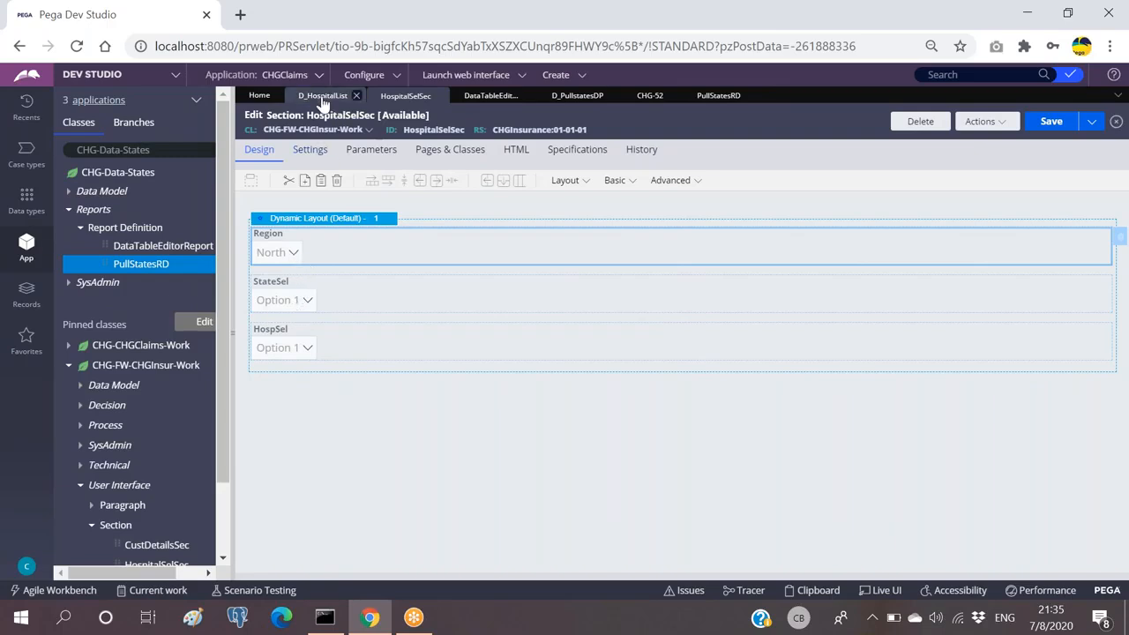
click(124, 180)
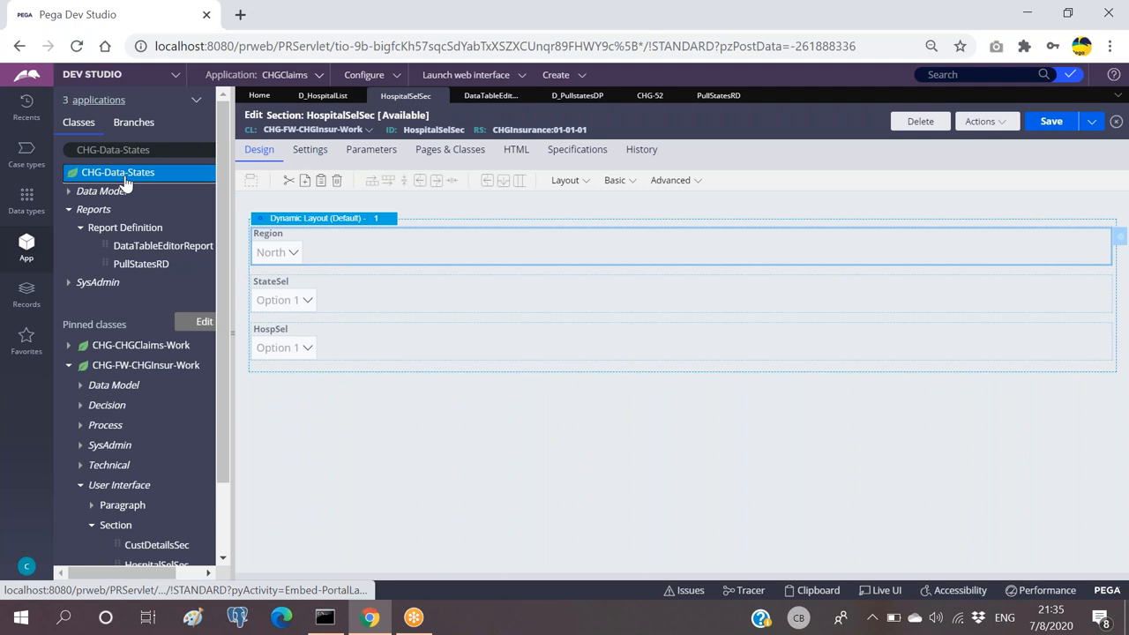
right_click(124, 179)
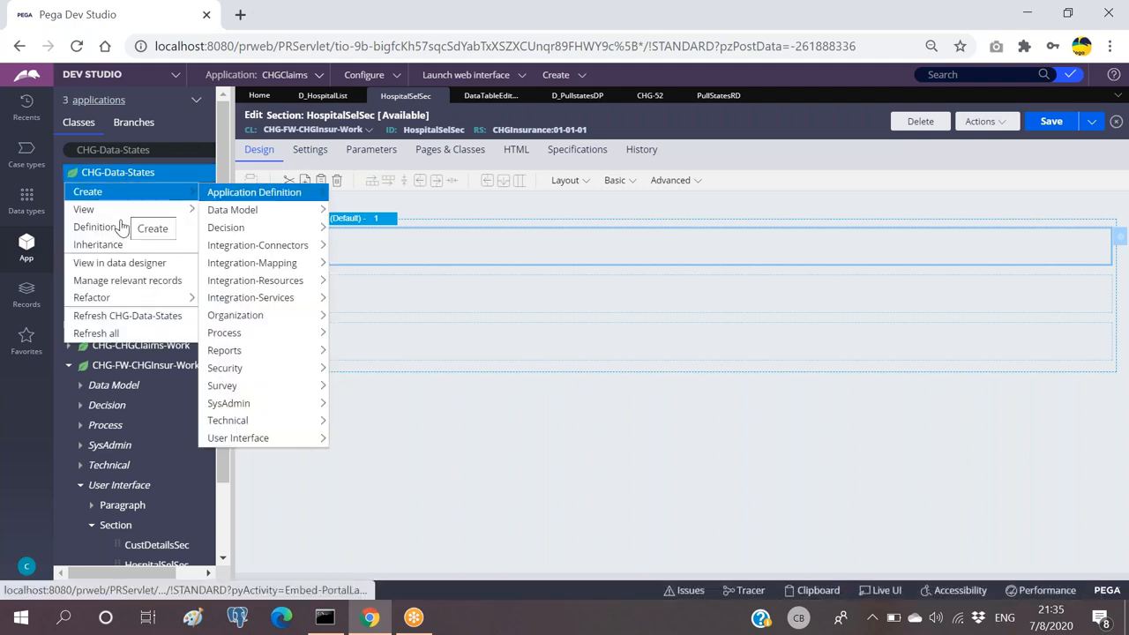
click(119, 263)
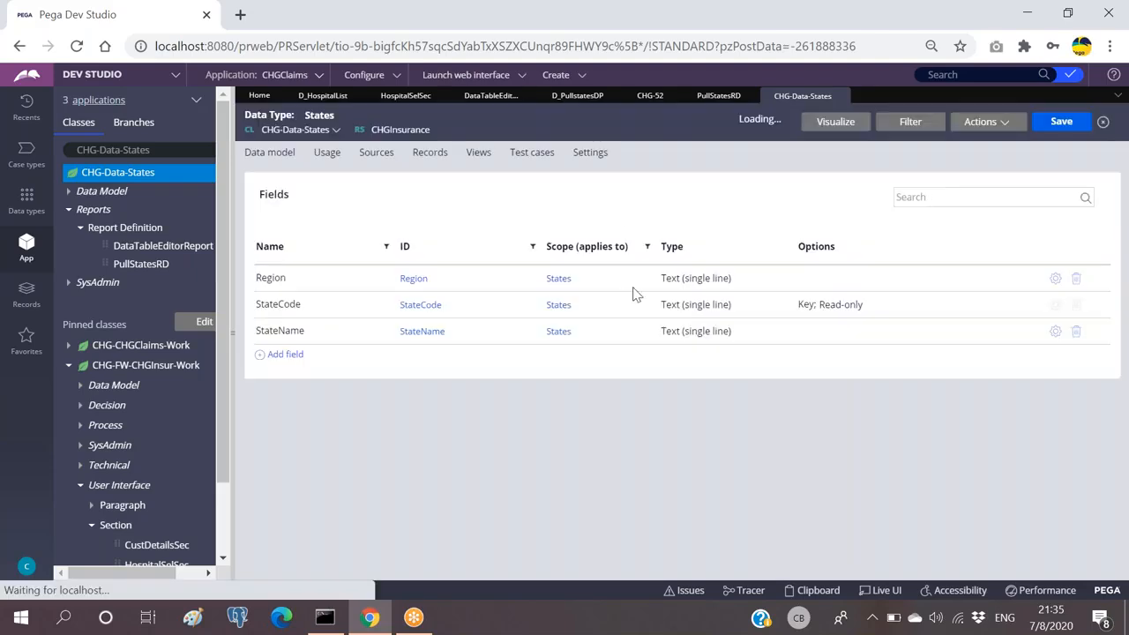
Examine the States data type's records to see which region each state belongs to.
click(431, 155)
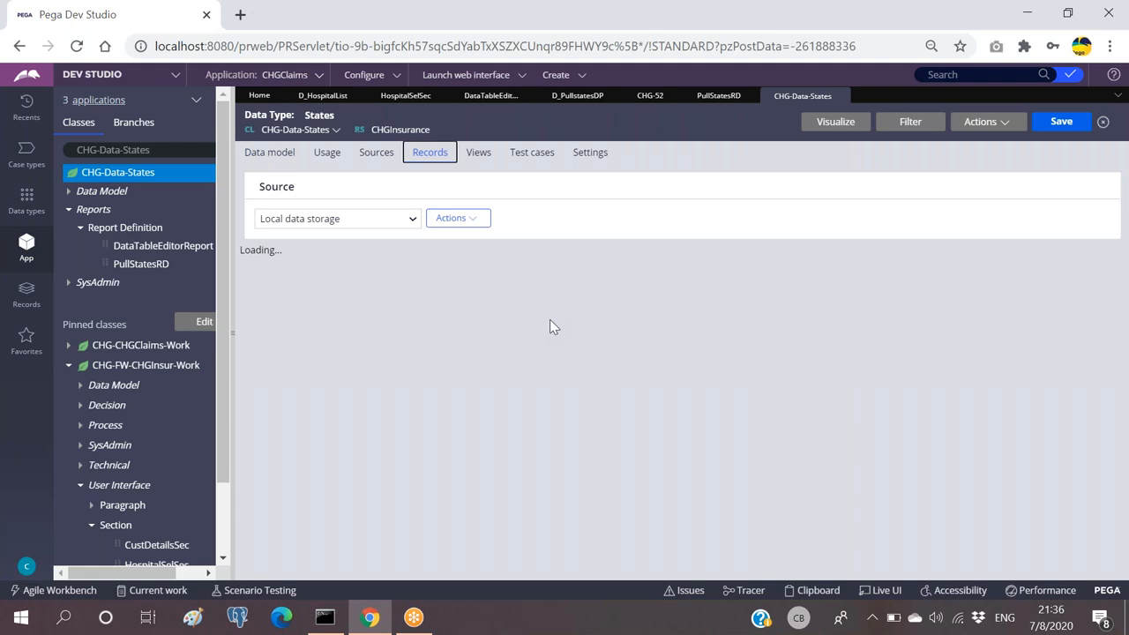
scroll(575, 336, down, 3)
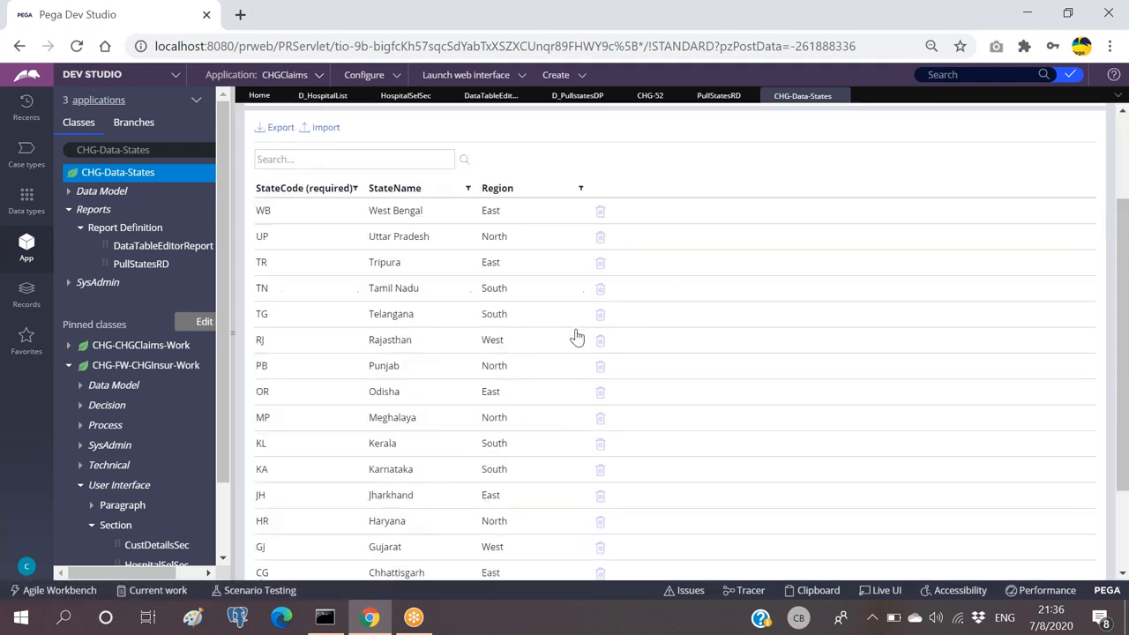
scroll(556, 328, down, 3)
scroll(536, 320, up, 5)
scroll(521, 291, down, 5)
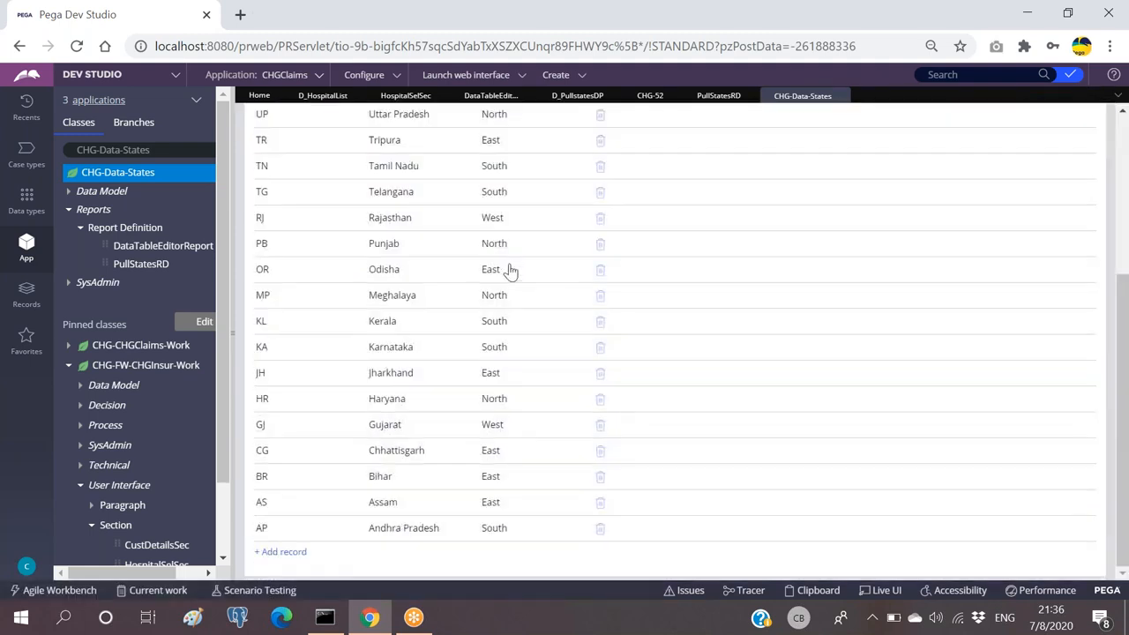
scroll(512, 194, up, 3)
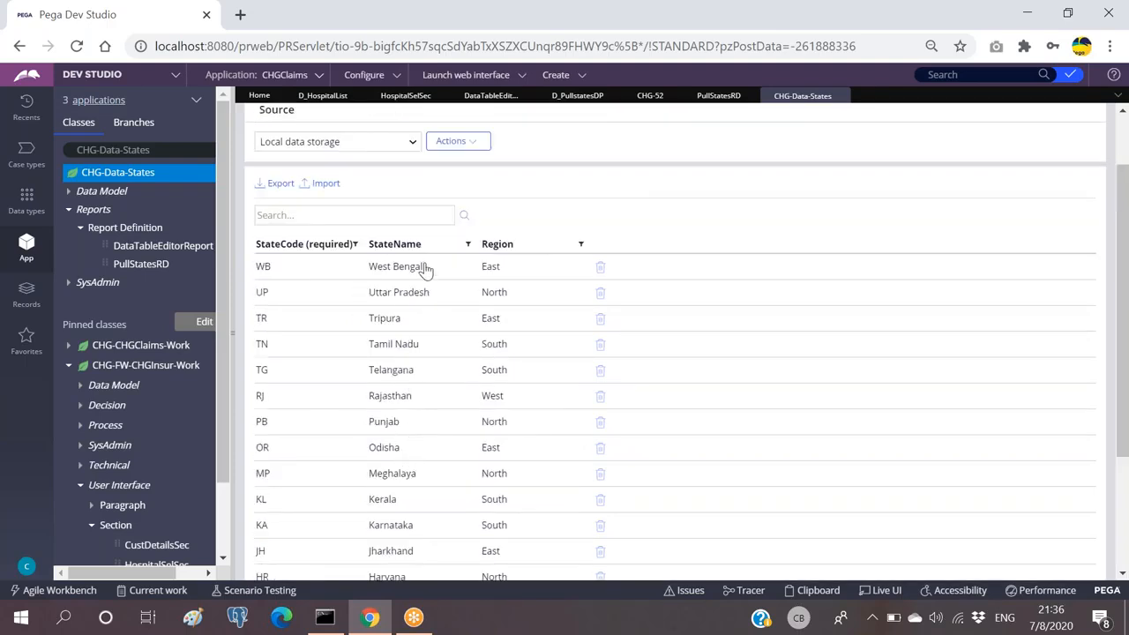
Review the claims case form, the PullStatesRD query, and the D_PullstatesDP data page definition.
click(645, 97)
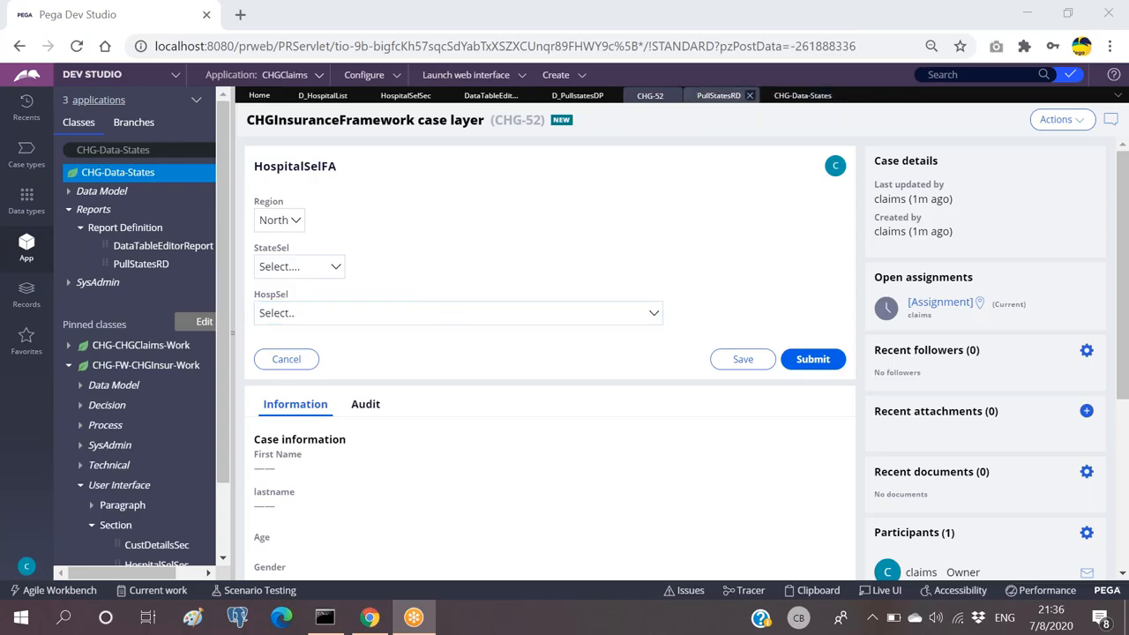
click(718, 95)
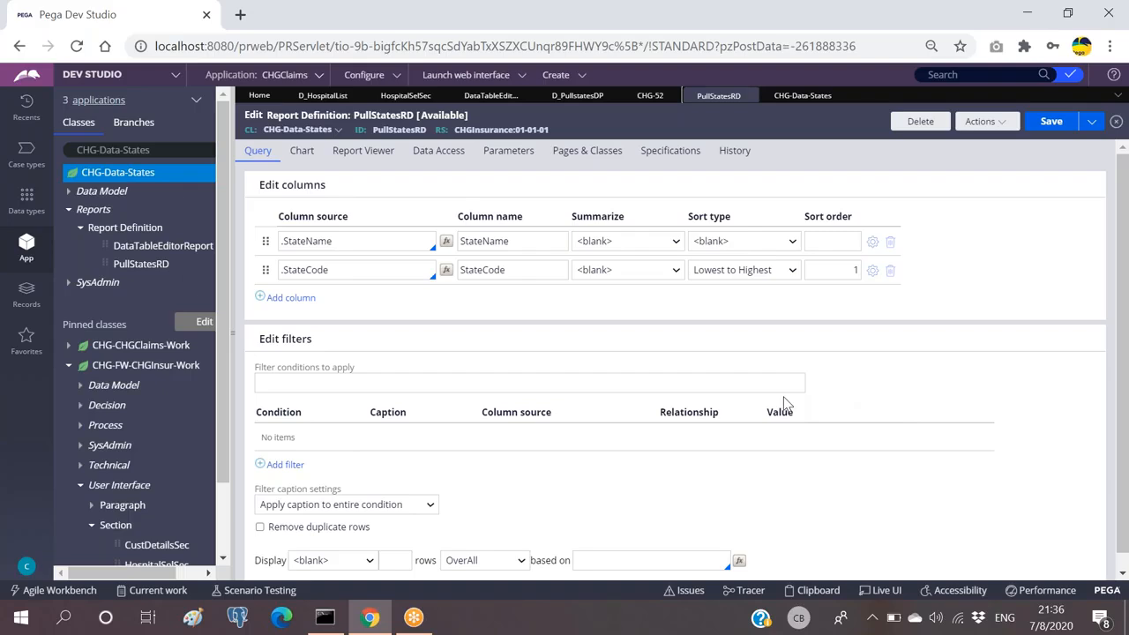
click(578, 95)
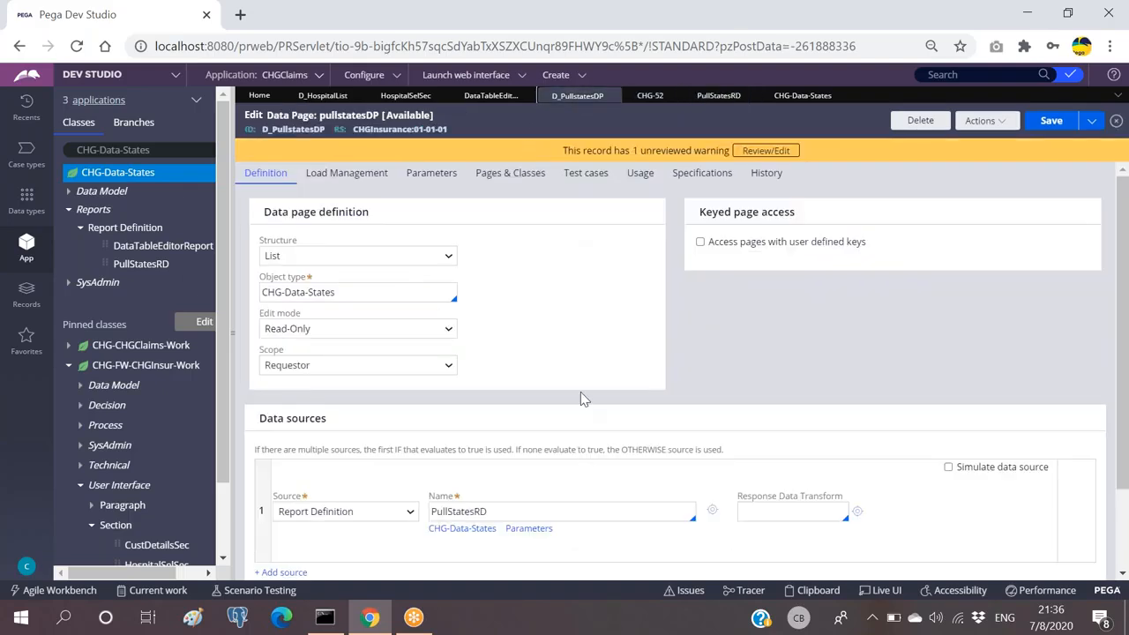
Add a new filter row to PullStatesRD with the value North.
click(717, 95)
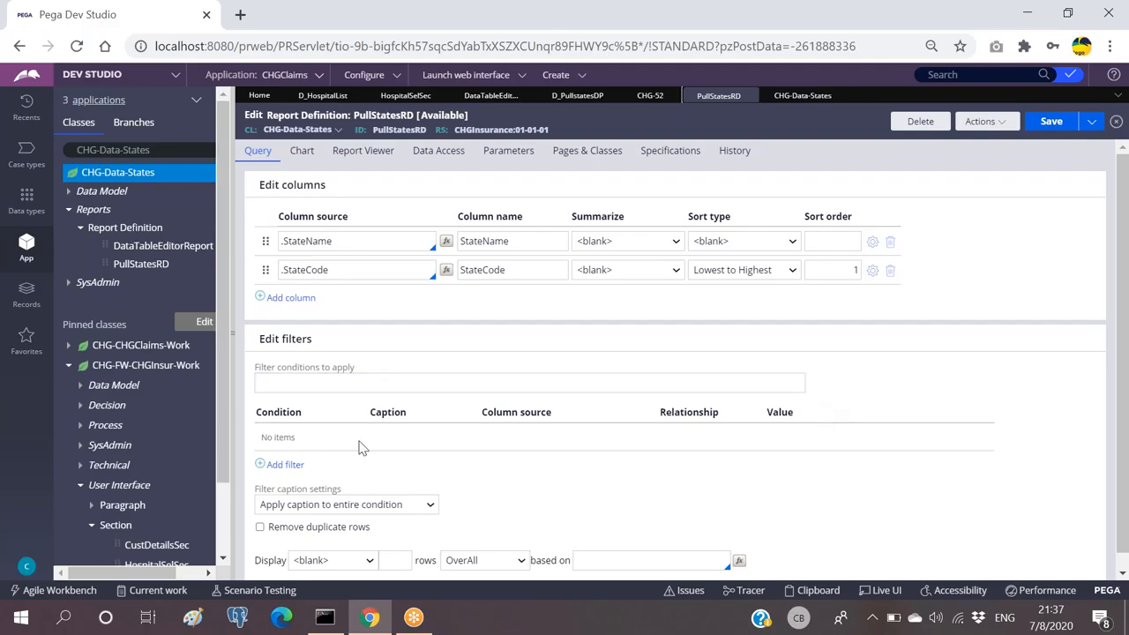
click(286, 465)
click(752, 423)
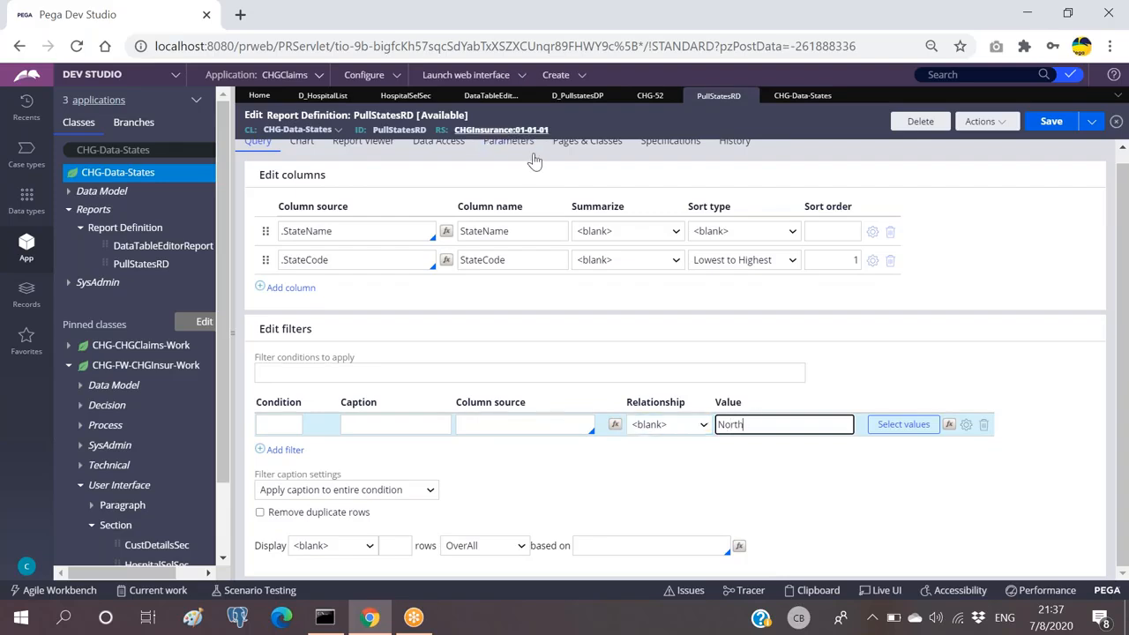
scroll(529, 282, up, 1)
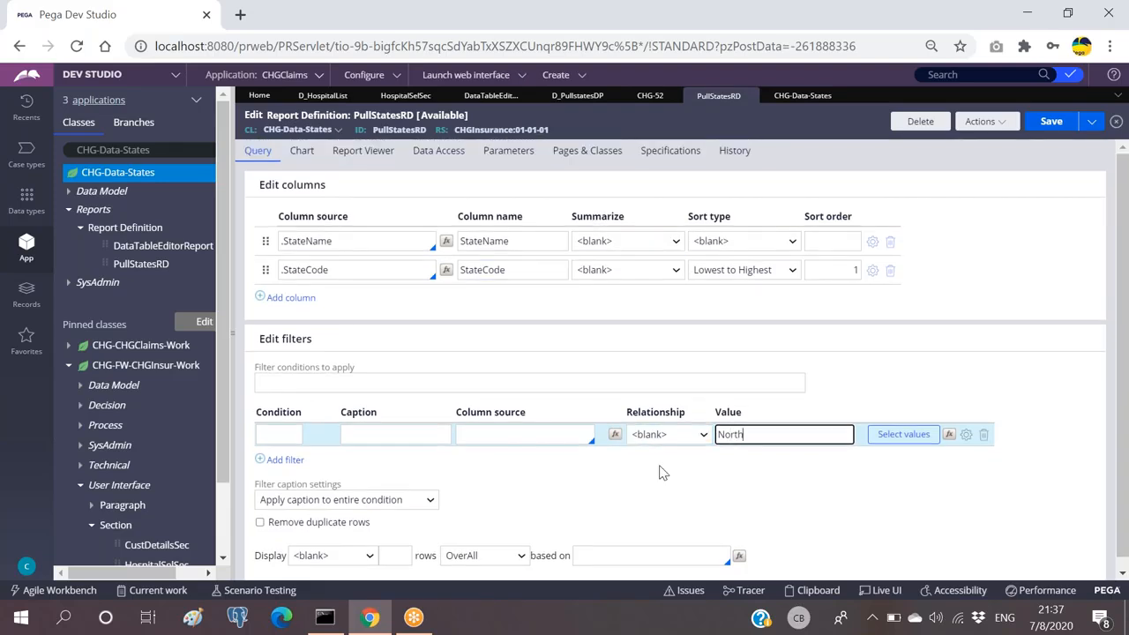
Set the Region to South in the claims case and return to the filter value in PullStatesRD.
click(650, 95)
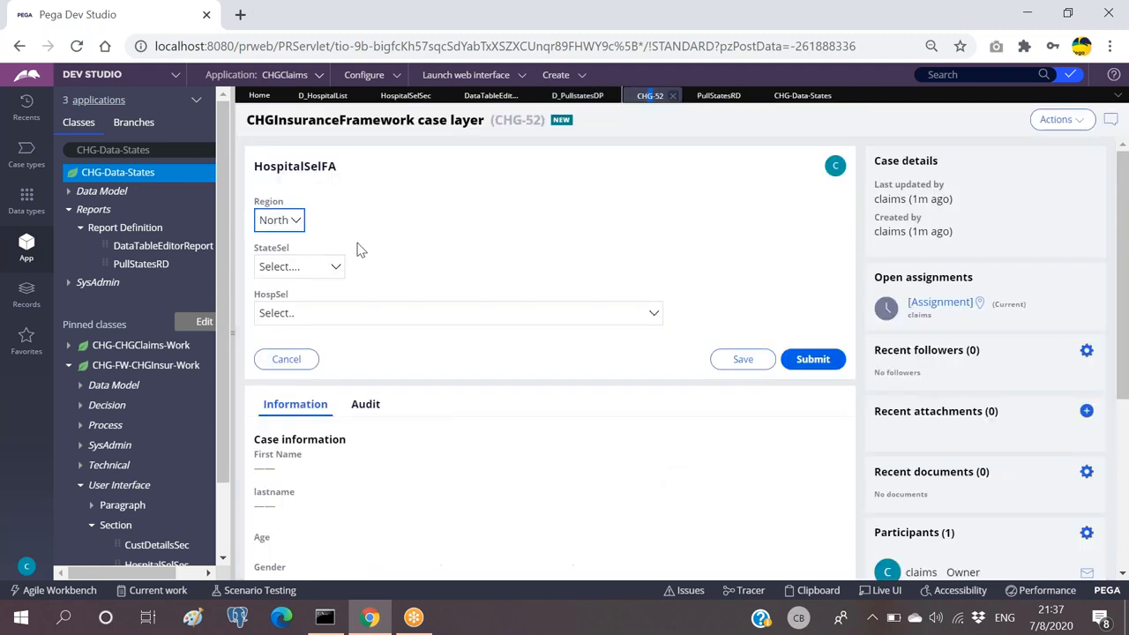
click(280, 220)
click(274, 255)
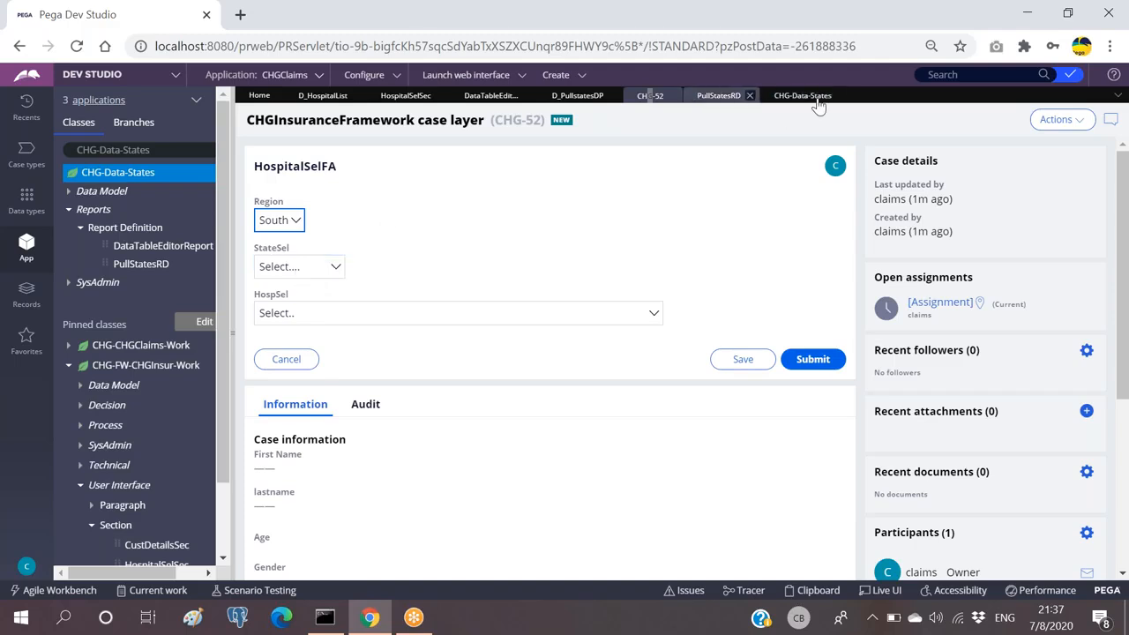
click(723, 98)
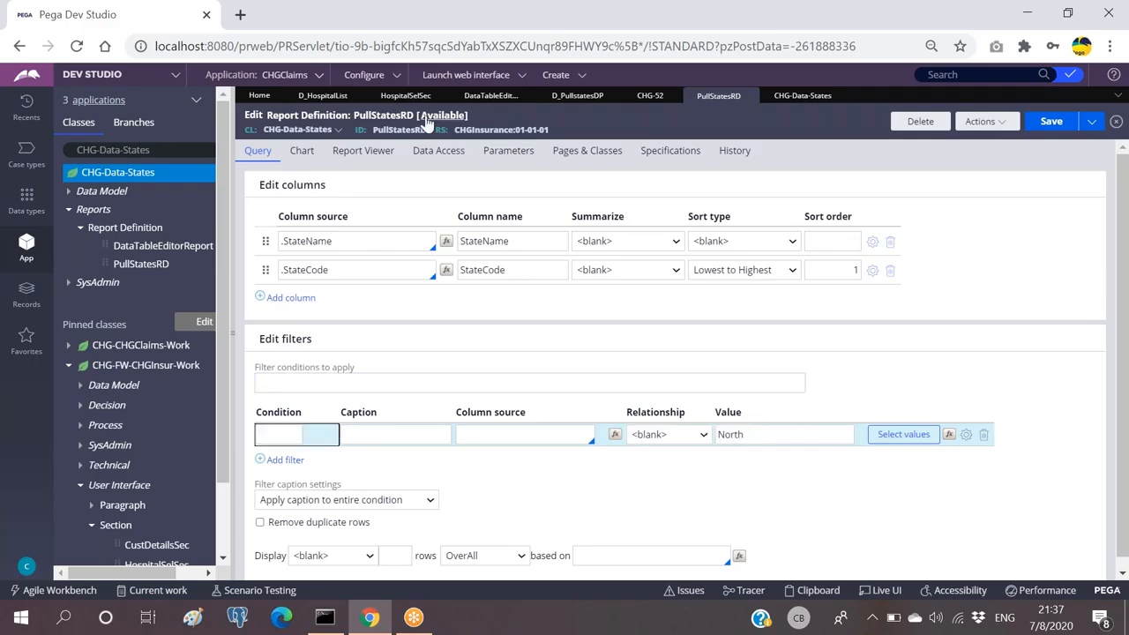
click(758, 433)
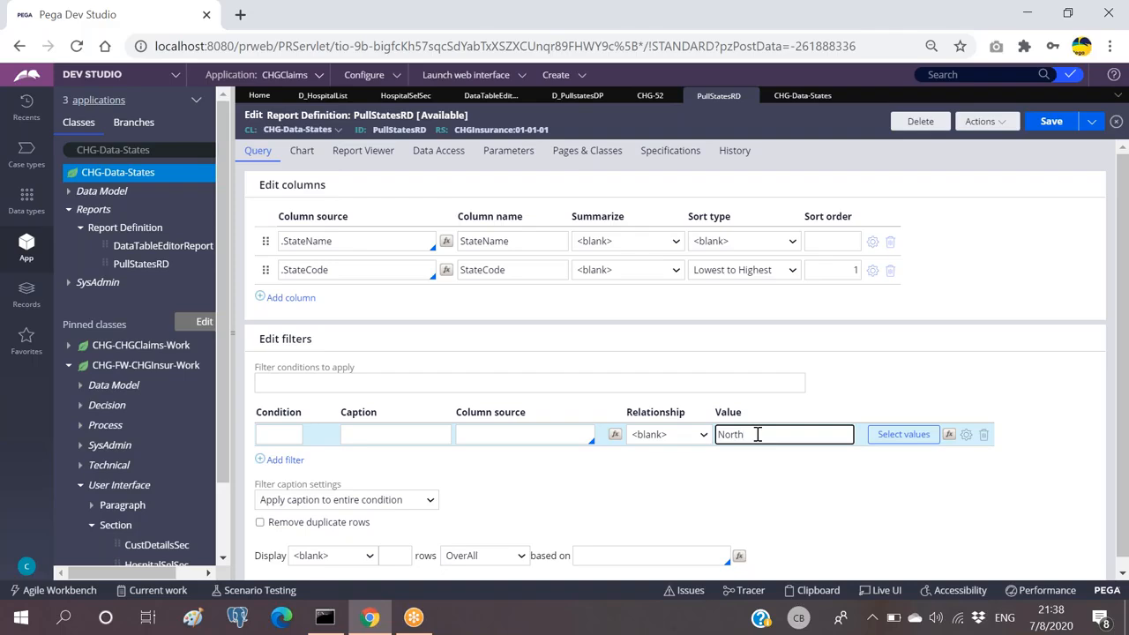
Set the Region back to North in the claims case.
click(642, 100)
click(279, 223)
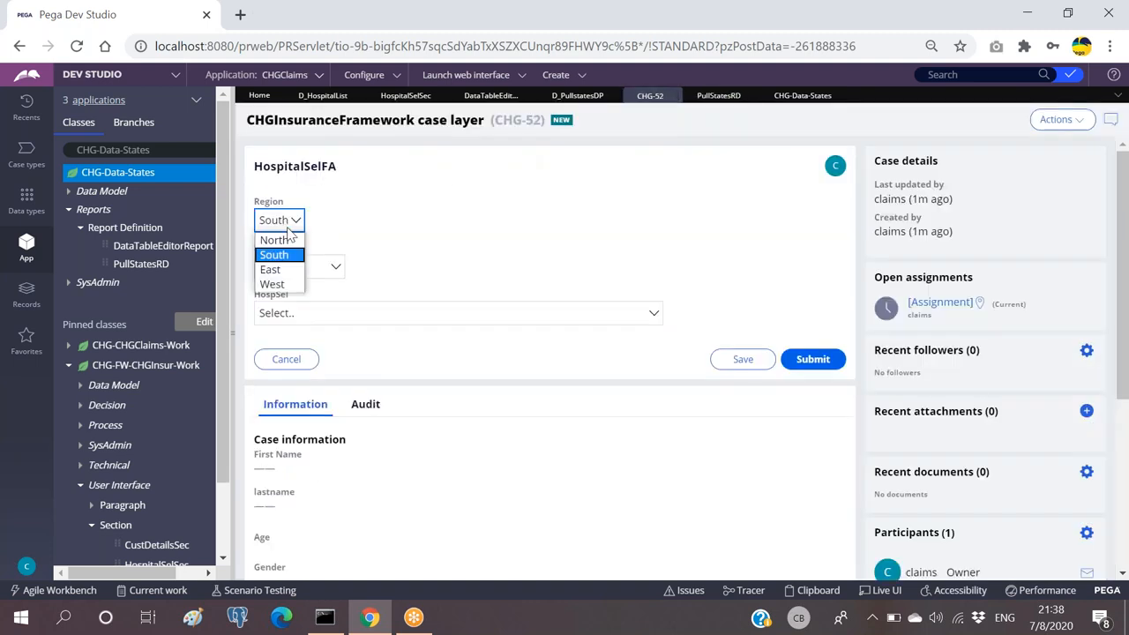
click(275, 240)
click(294, 219)
click(287, 228)
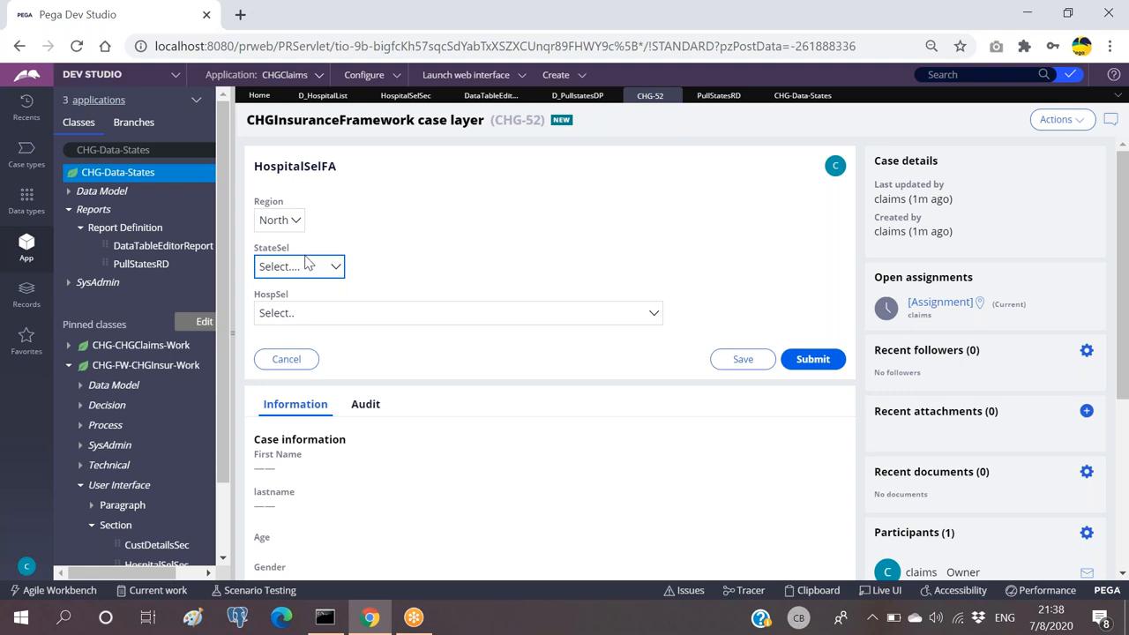
Clear the value North from the new filter row in PullStatesRD.
click(718, 97)
click(769, 434)
key(BackSpace)
key(BackSpace)
key(BackSpace)
key(BackSpace)
key(BackSpace)
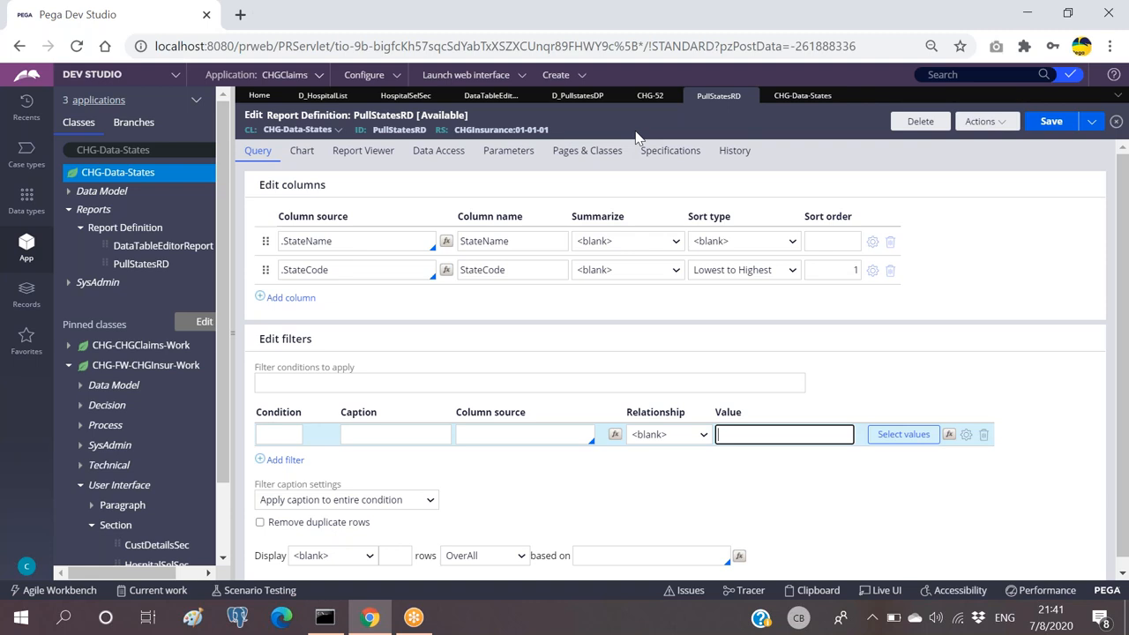
Refresh the claims case, check the states offered by StateSel, and compare the form with the D_PullstatesDP definition.
click(578, 97)
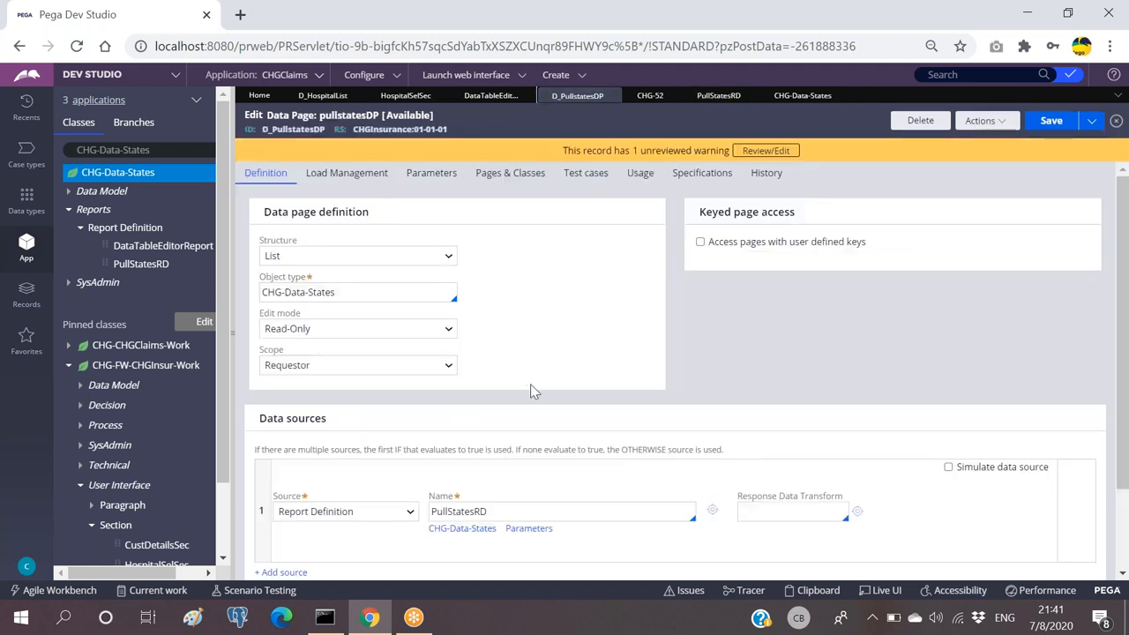
click(650, 95)
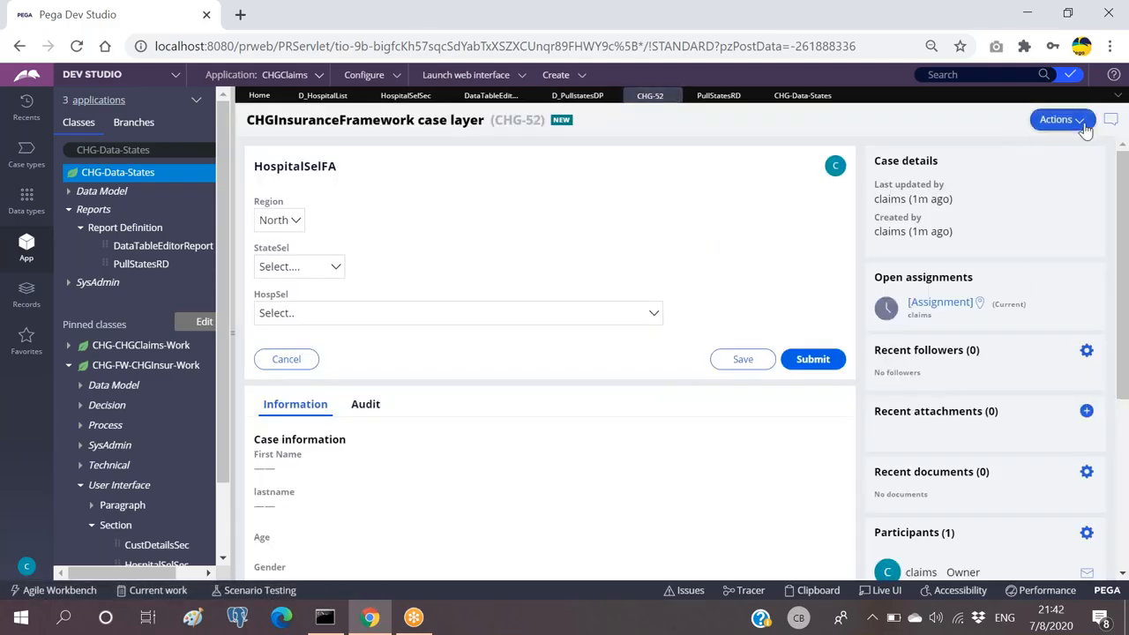
click(1058, 119)
click(1062, 145)
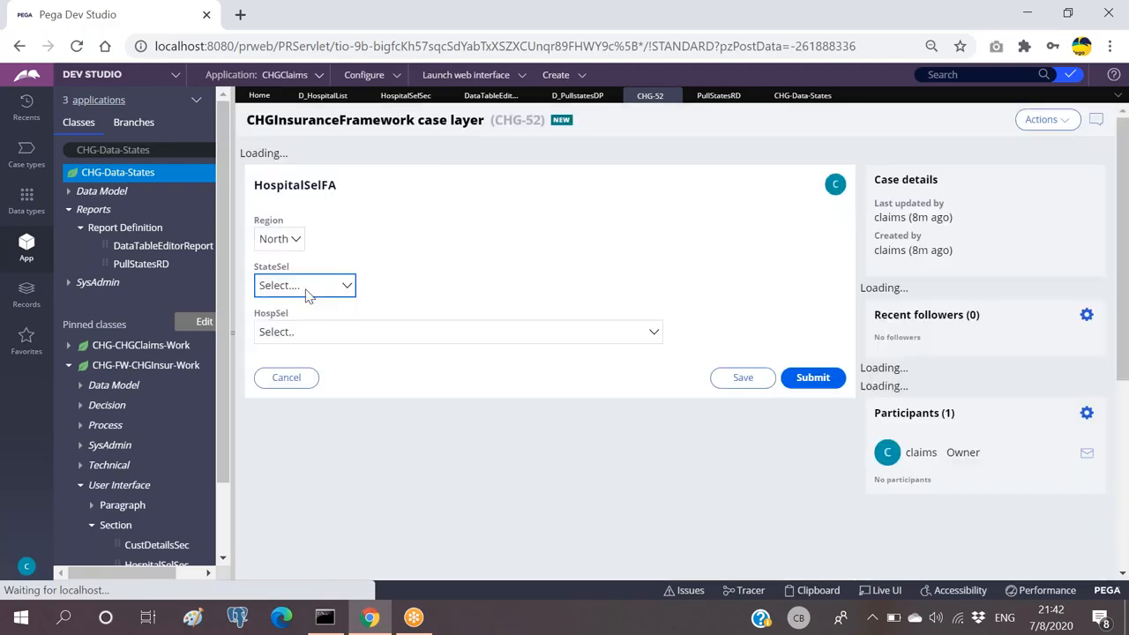
click(308, 286)
click(580, 99)
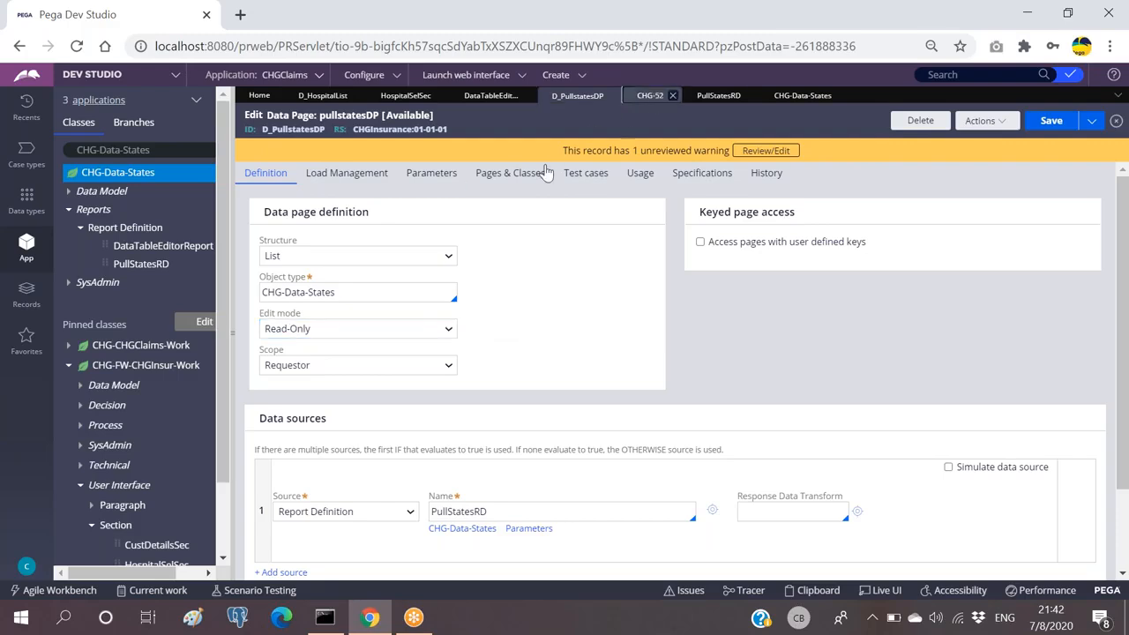
click(650, 95)
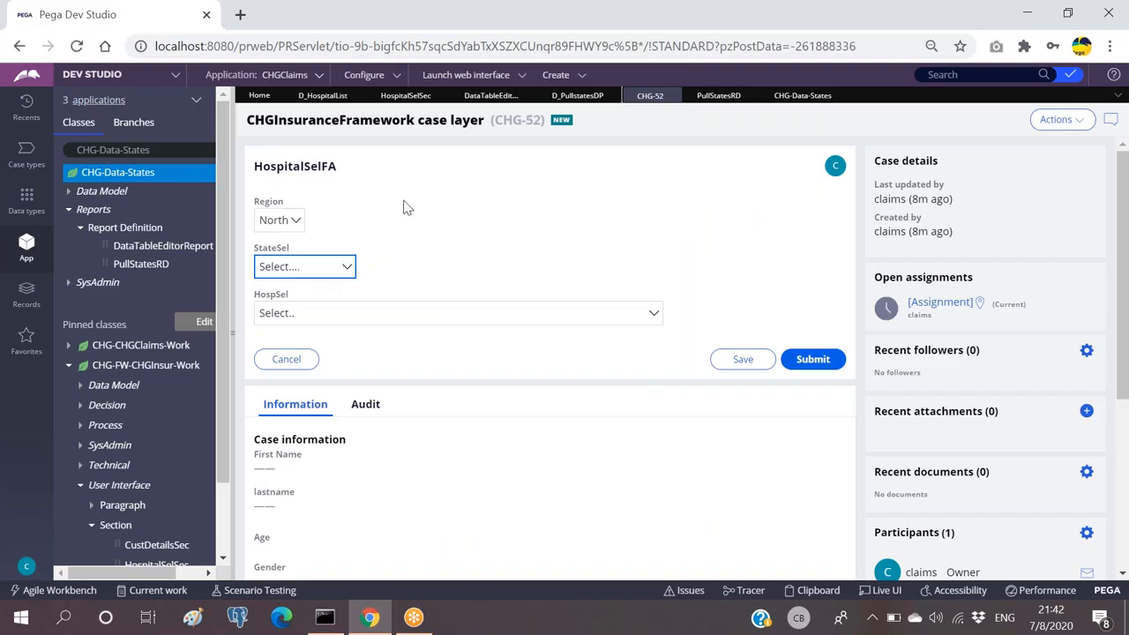
Add a parameter named RegionForDP to the D_PullstatesDP data page and return to its definition.
click(577, 95)
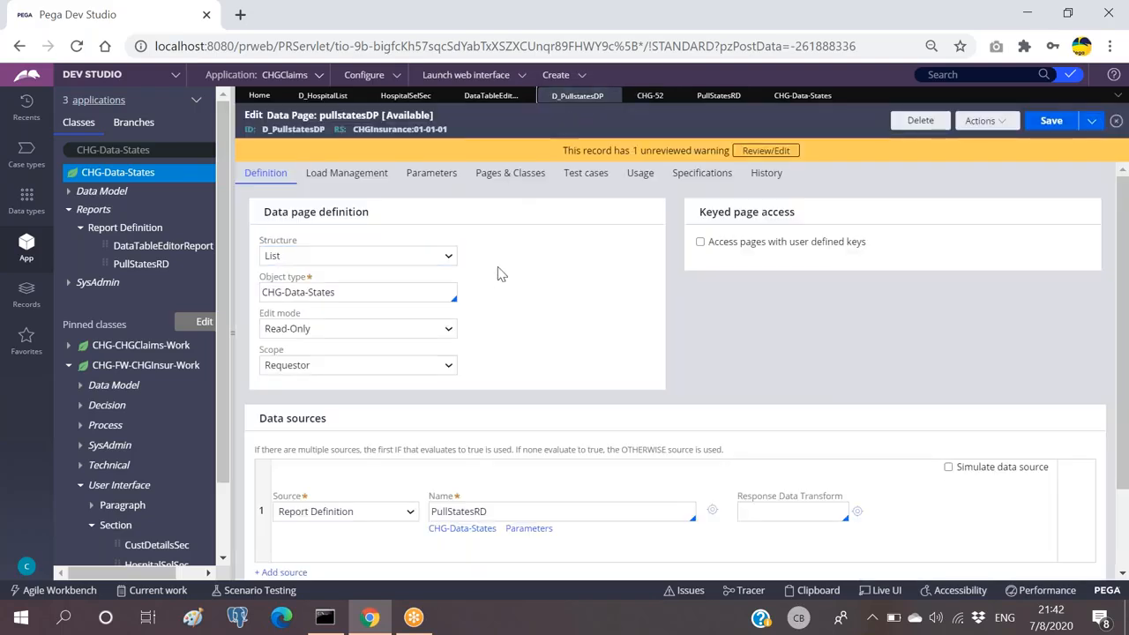
click(427, 179)
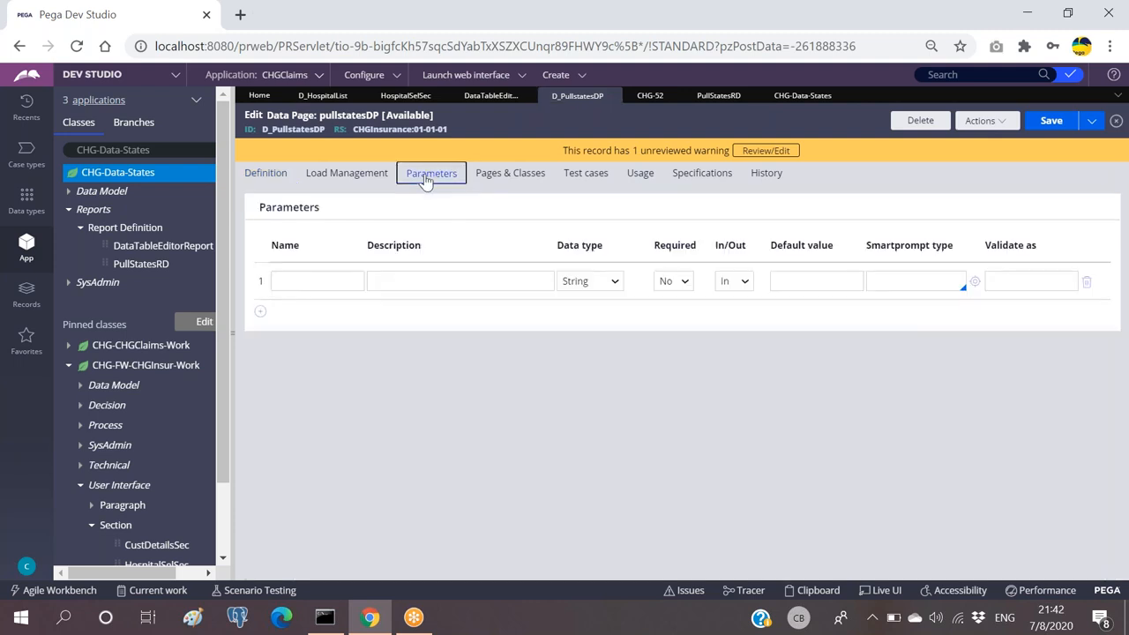
click(290, 281)
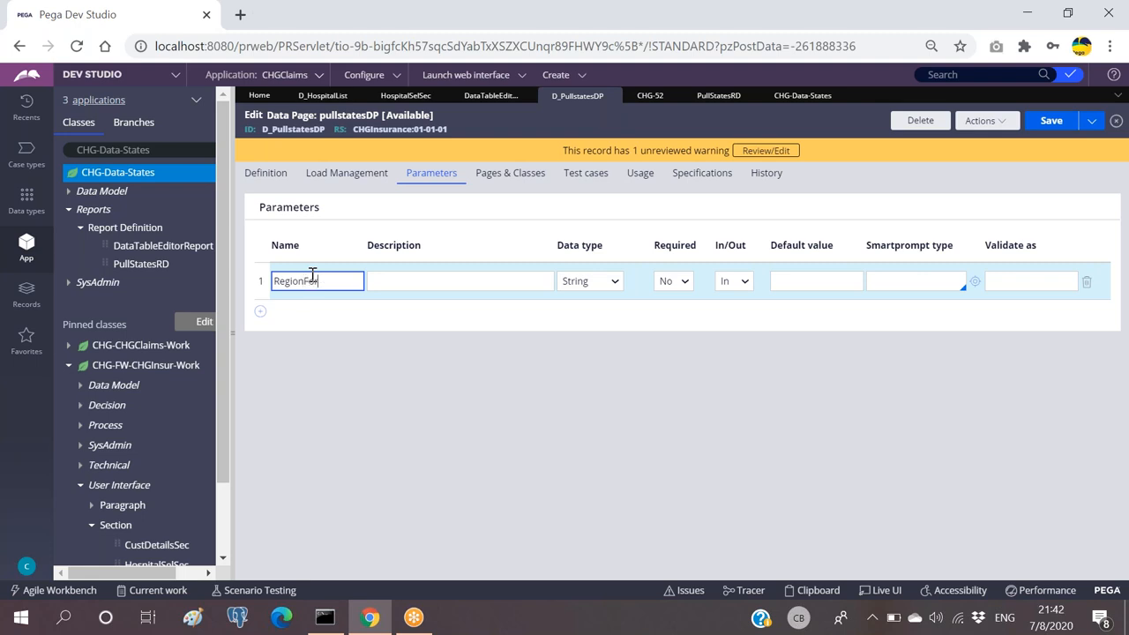
text(DP)
click(263, 179)
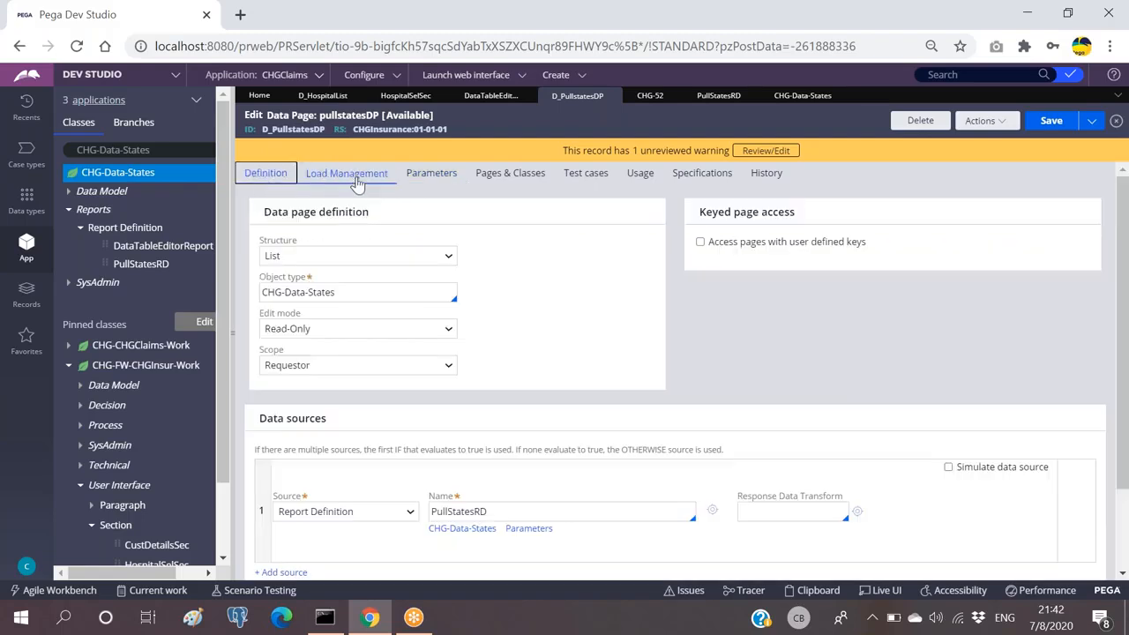
Save the D_PullstatesDP data page and open PullStatesRD from its data source.
click(1052, 122)
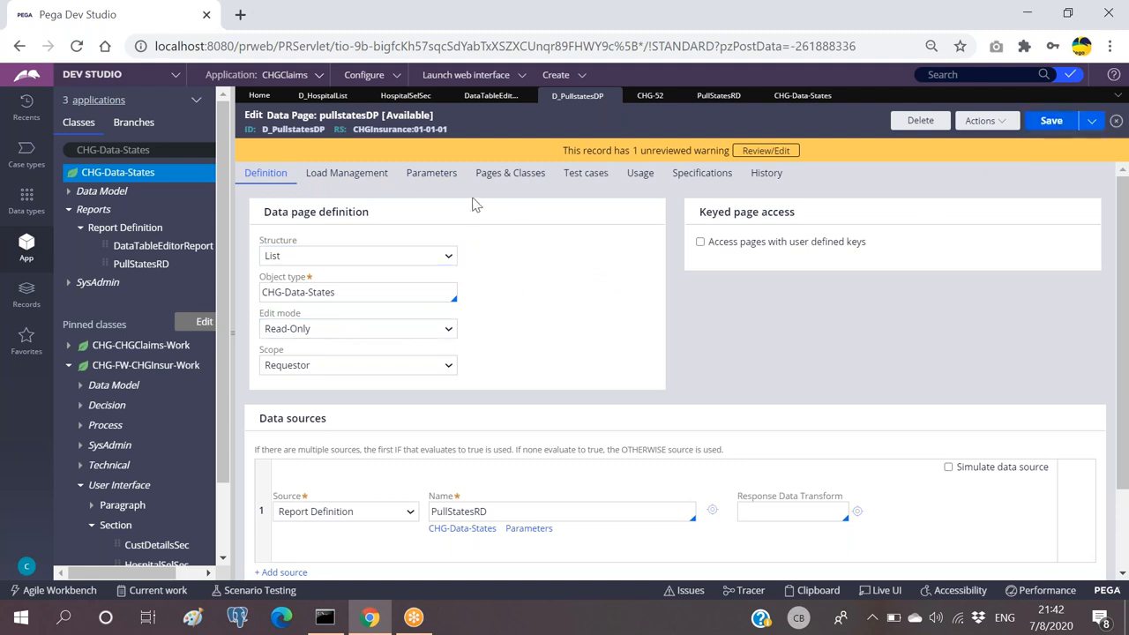
scroll(534, 256, down, 1)
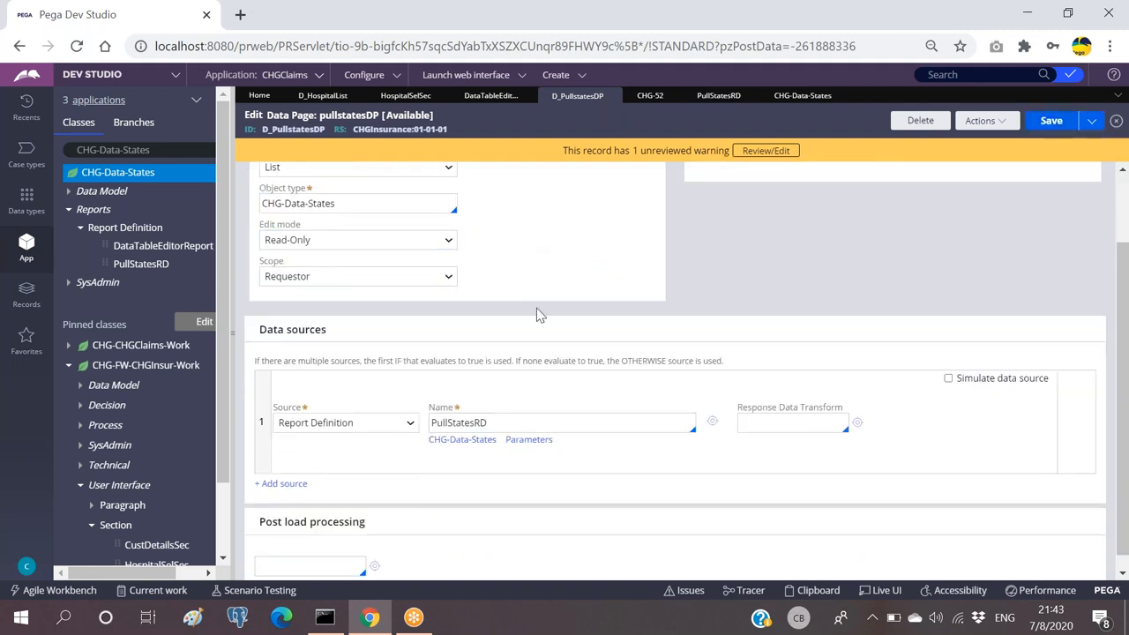
click(712, 422)
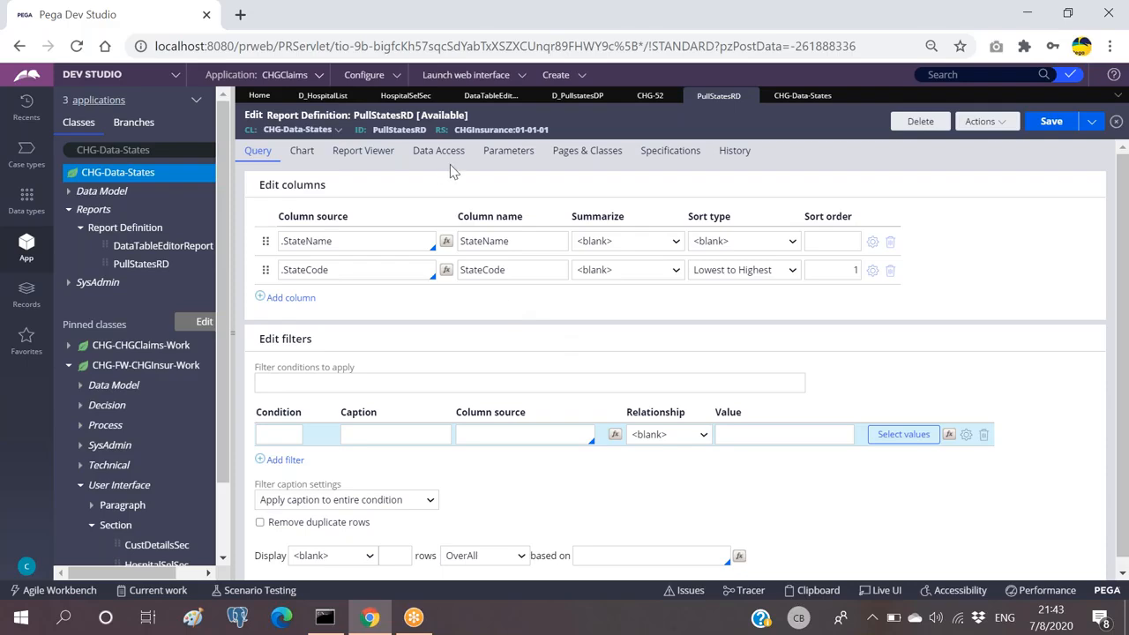
Add a parameter named RegionForRD with data type Text to the PullStatesRD report definition.
click(516, 156)
click(325, 239)
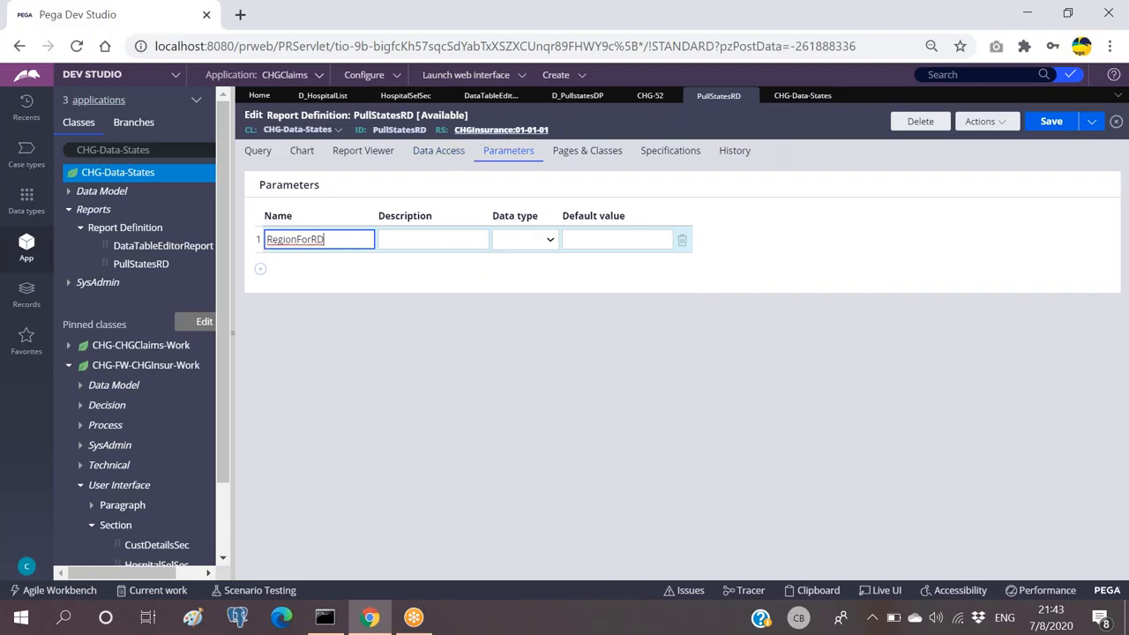
double_click(330, 238)
click(344, 239)
click(530, 246)
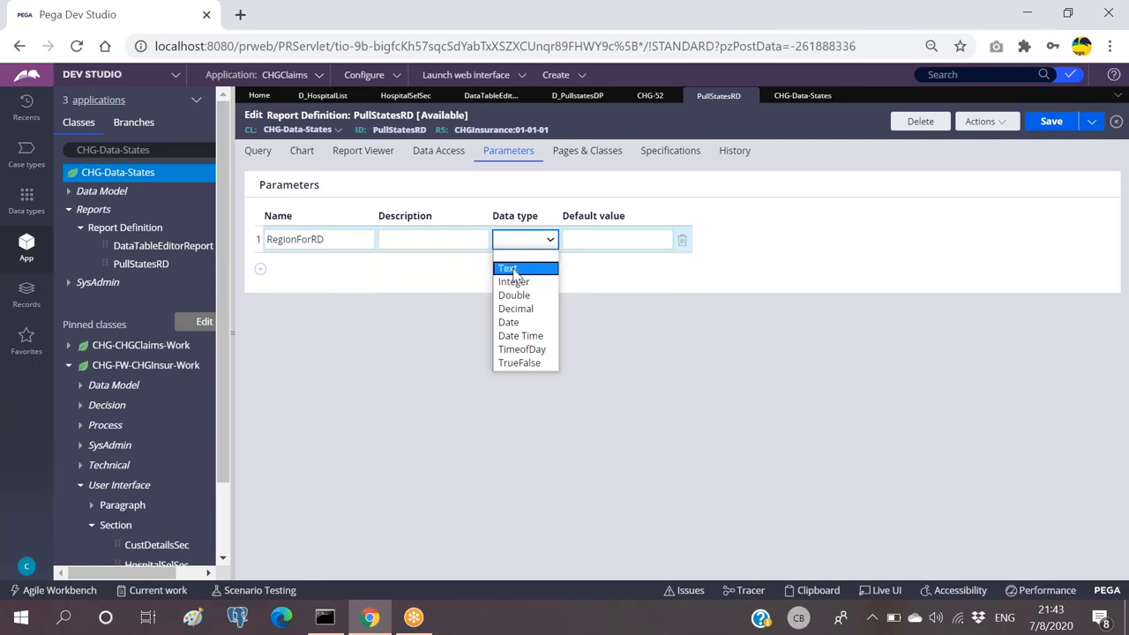
click(515, 269)
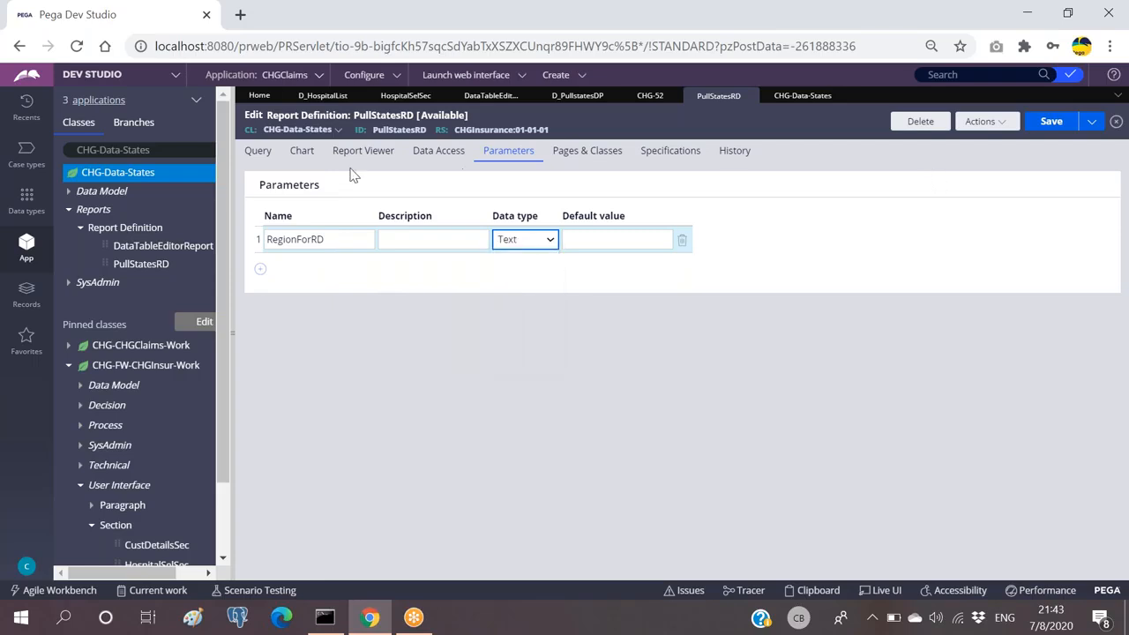
Compare the empty filter row in the PullStatesRD query with the report's RegionForRD parameter.
click(258, 151)
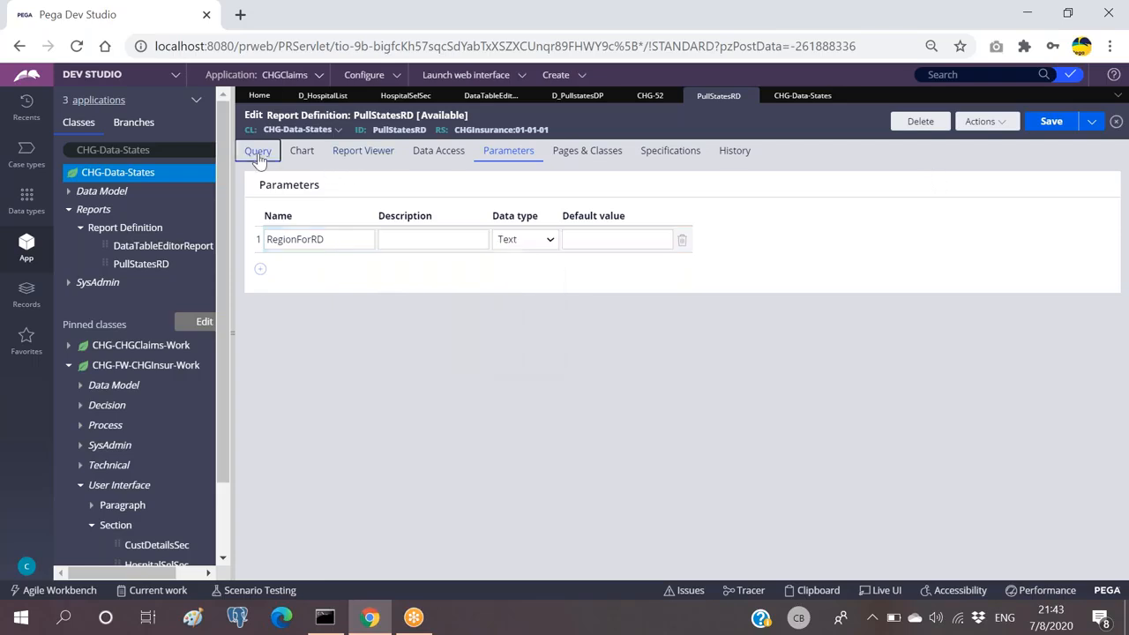
scroll(358, 294, down, 1)
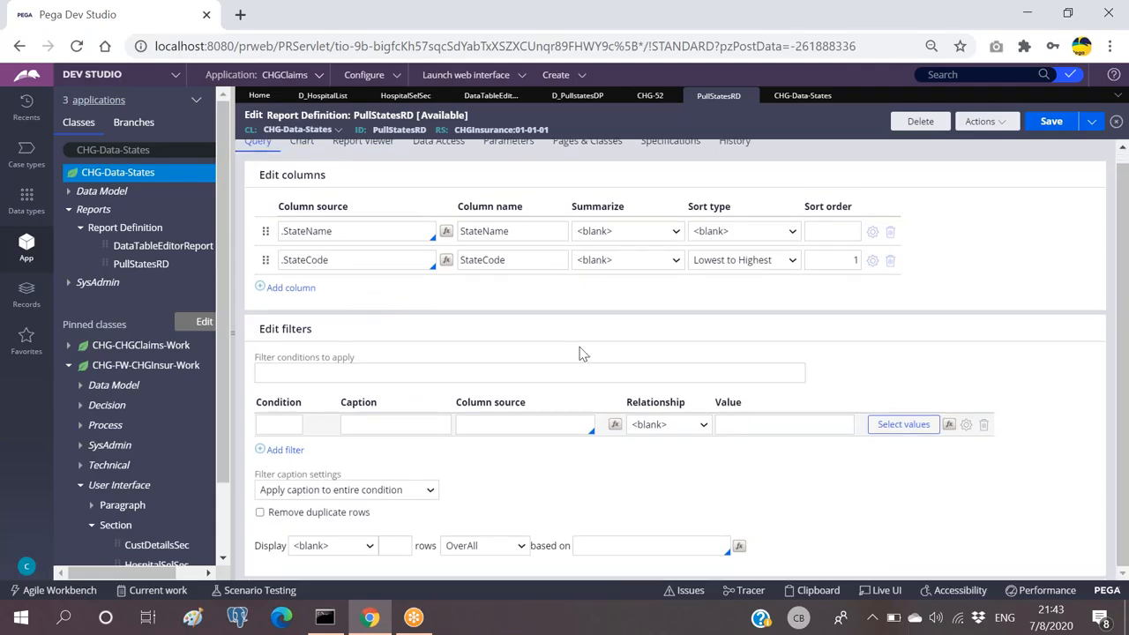
click(740, 424)
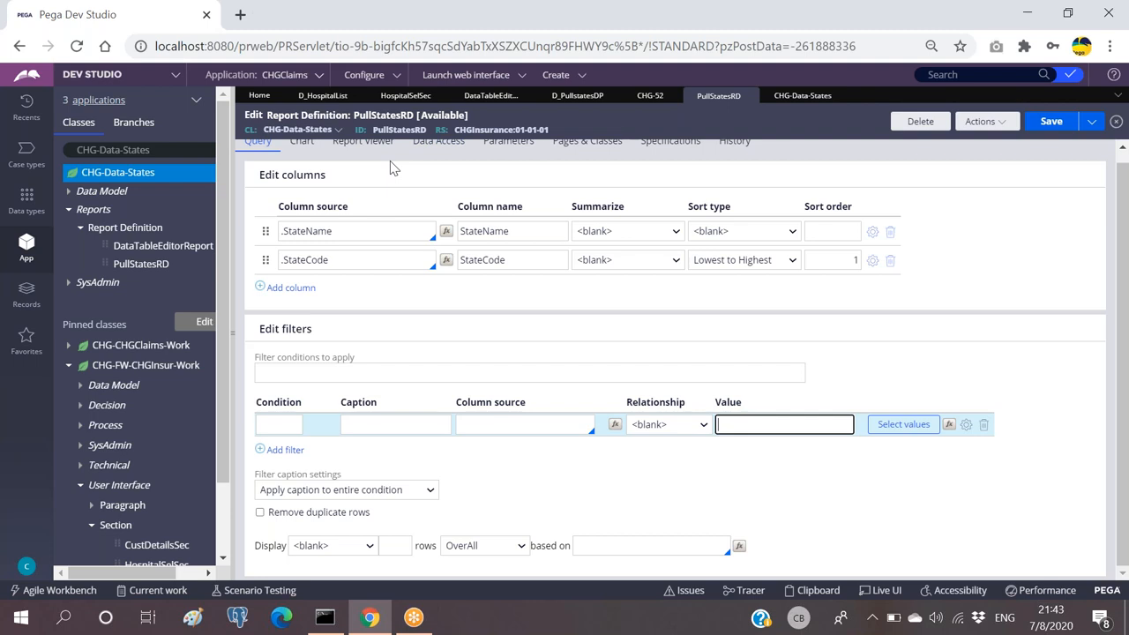
scroll(520, 152, up, 1)
click(518, 152)
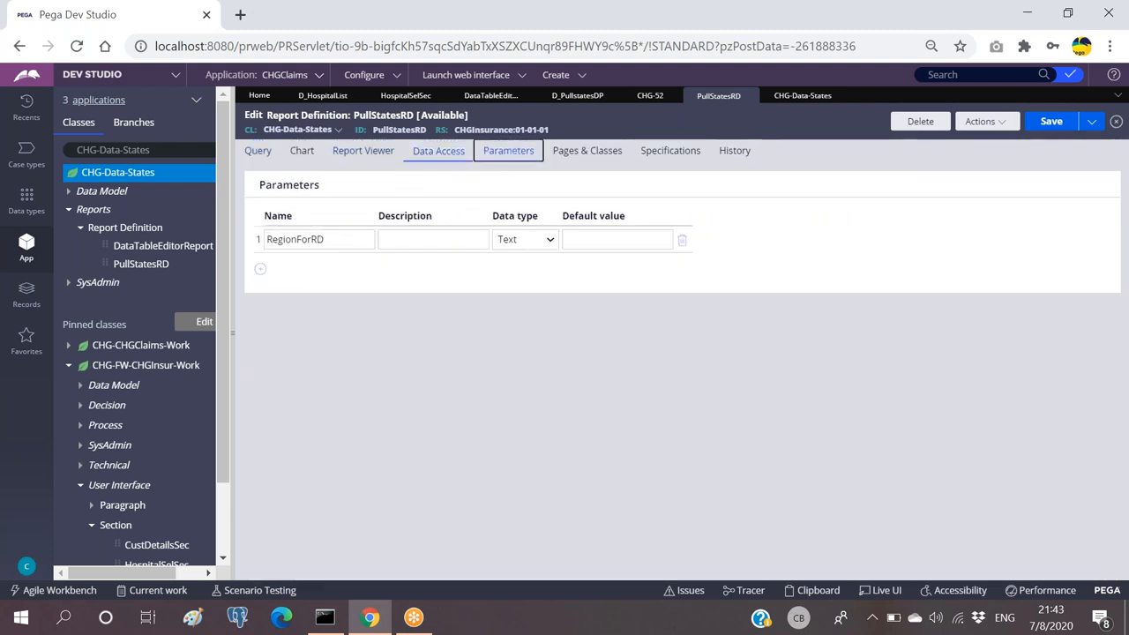
drag(338, 242, 267, 242)
click(338, 240)
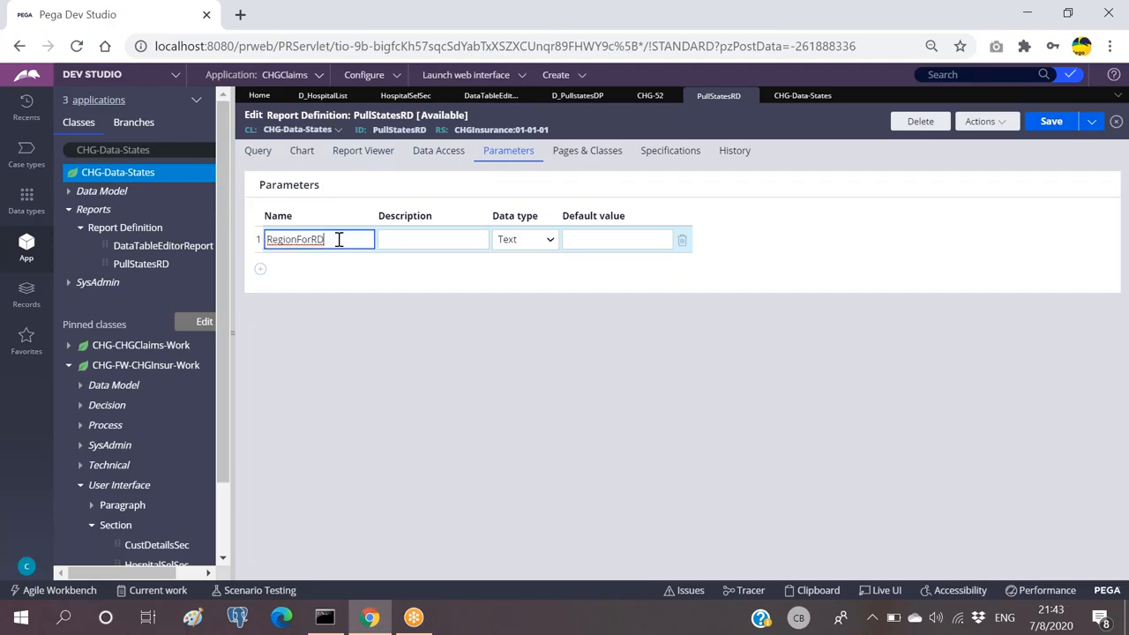
click(258, 151)
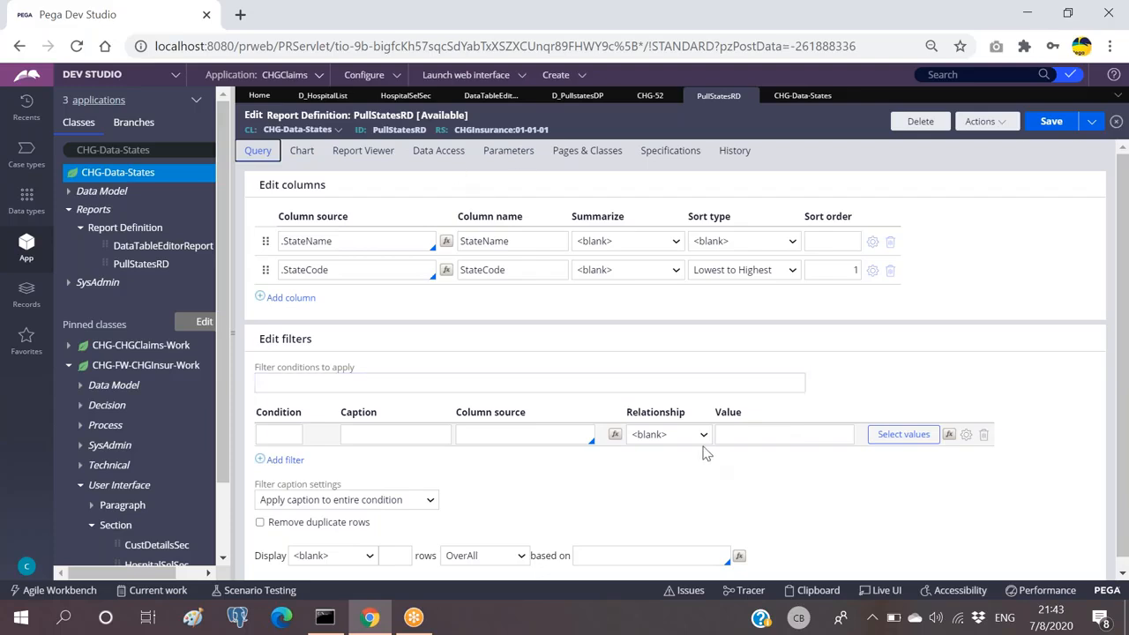
click(493, 434)
click(507, 151)
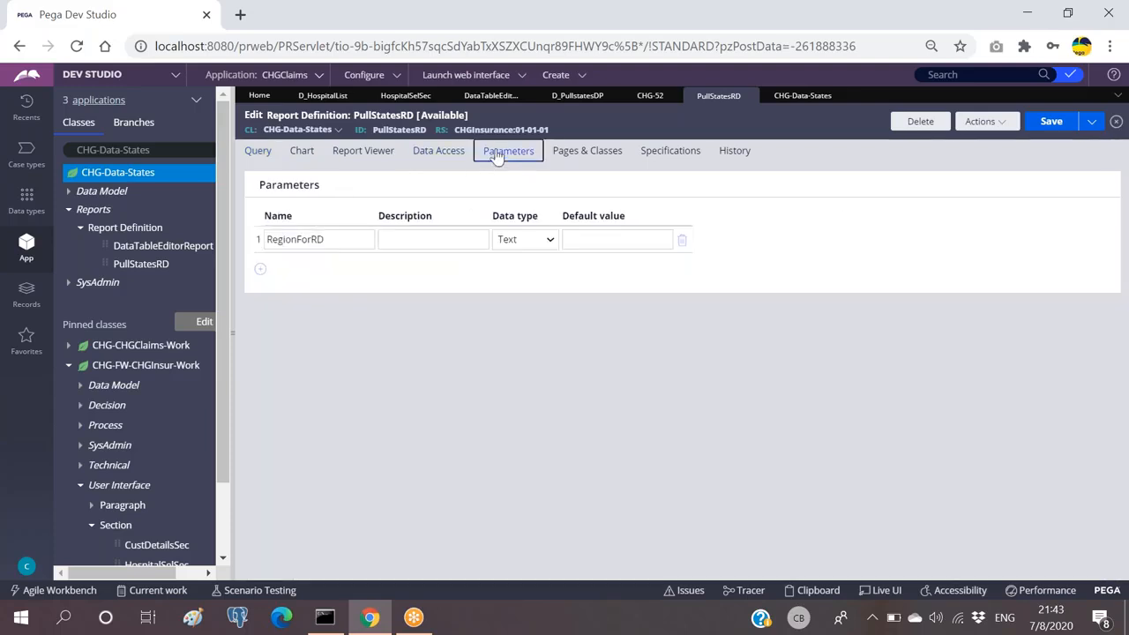
click(323, 240)
drag(323, 240, 270, 241)
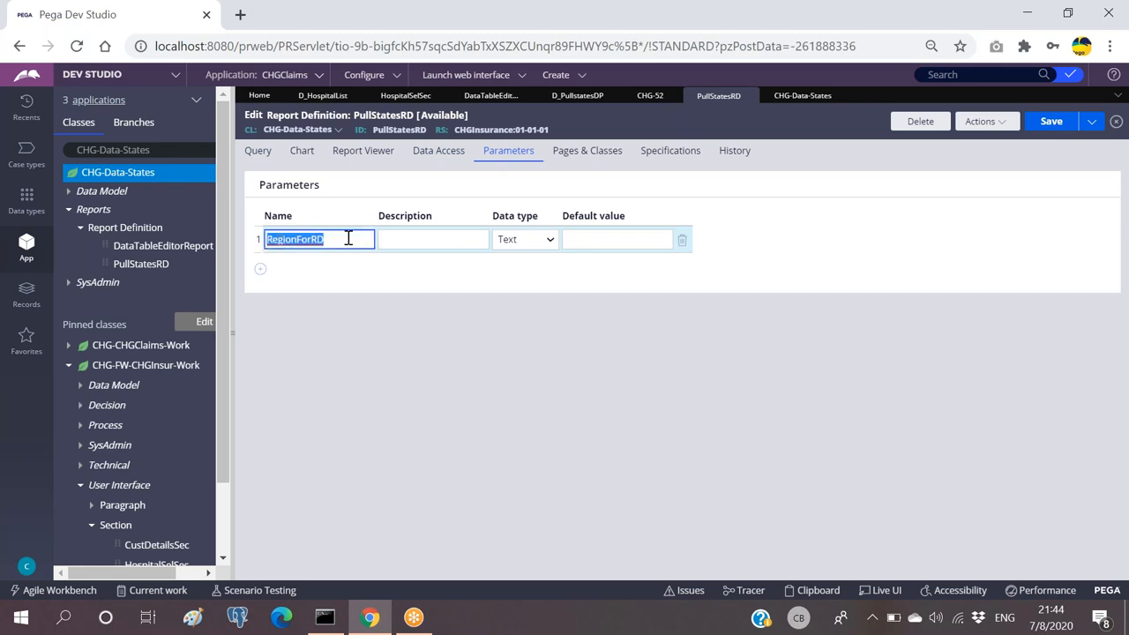
Set the filter row's column source in PullStatesRD to .Region with the relationship Is equal.
click(257, 151)
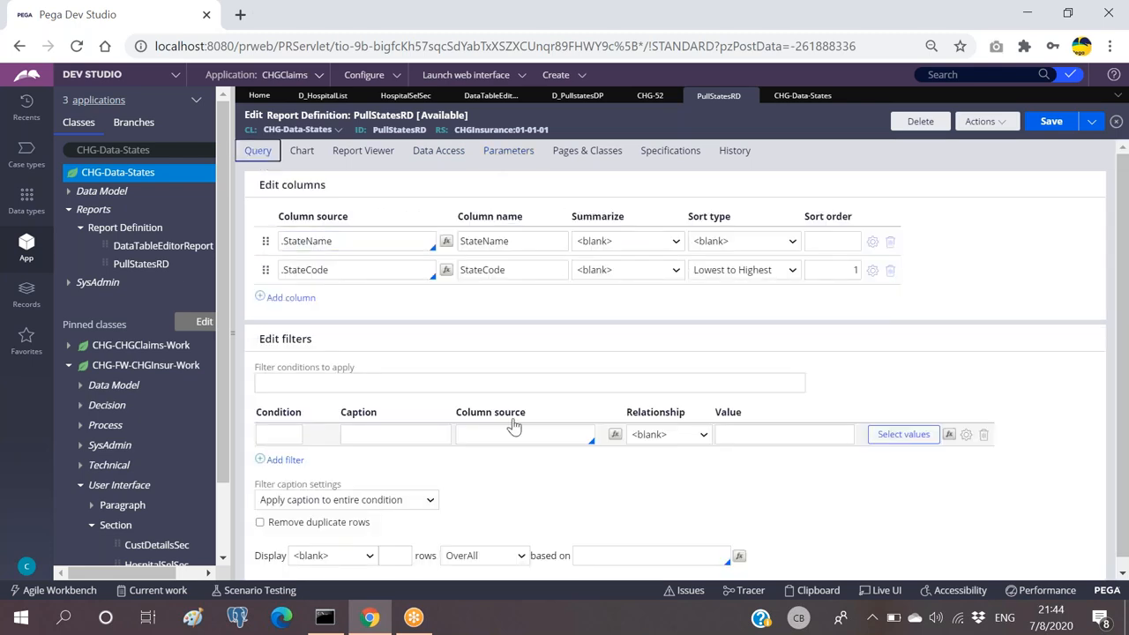
click(468, 433)
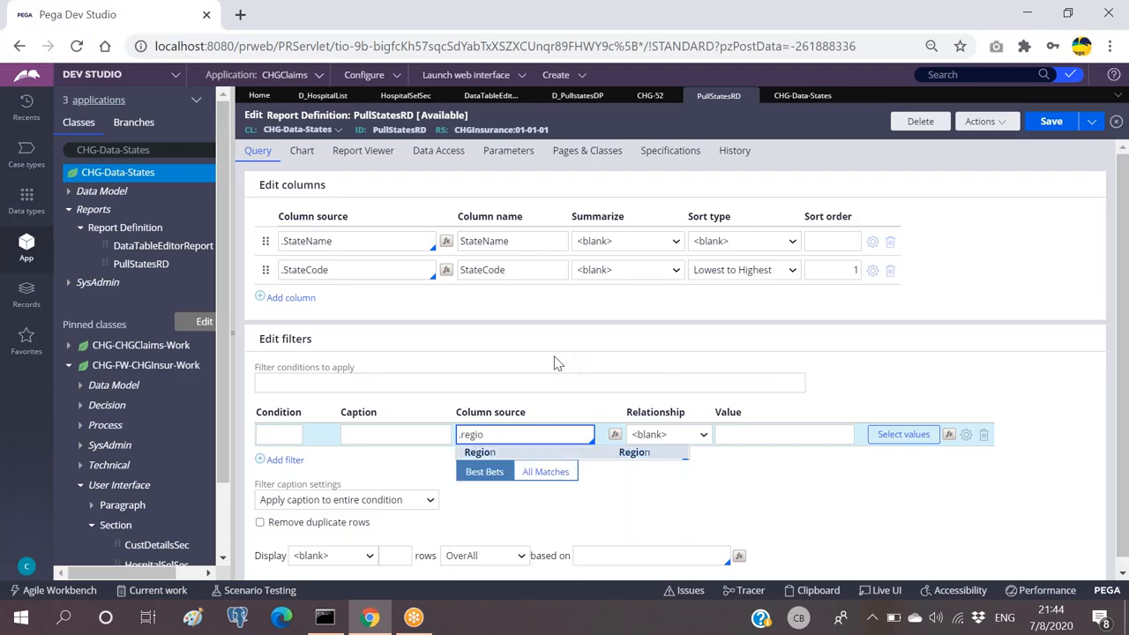
key(Return)
Set the value of the .Region filter to the report parameter Param.RegionForRD.
click(743, 433)
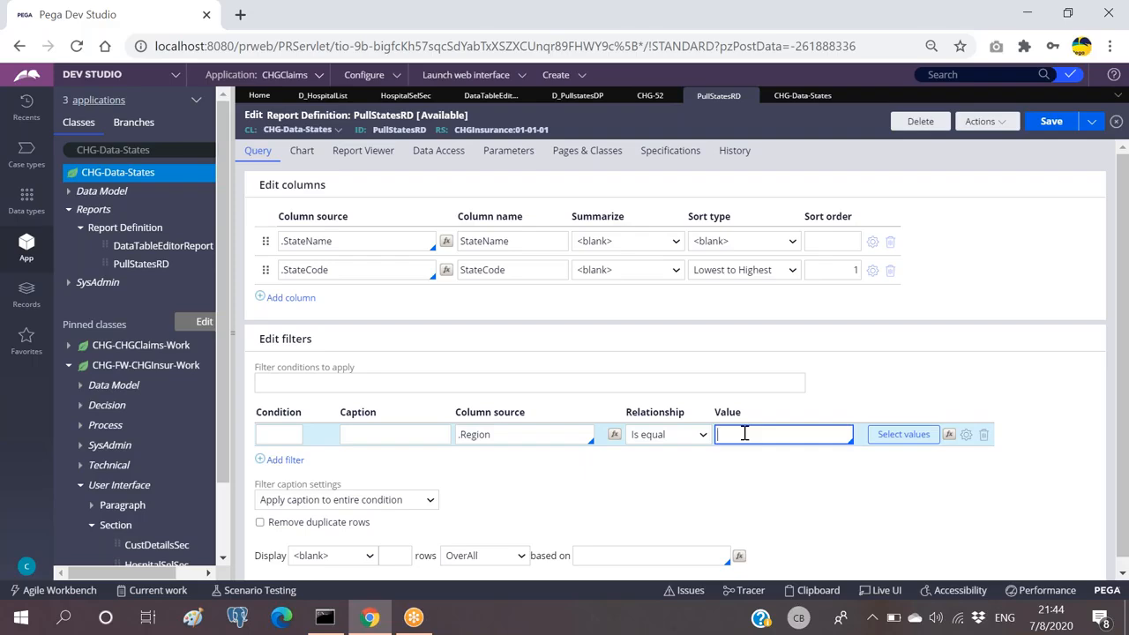
text(aram)
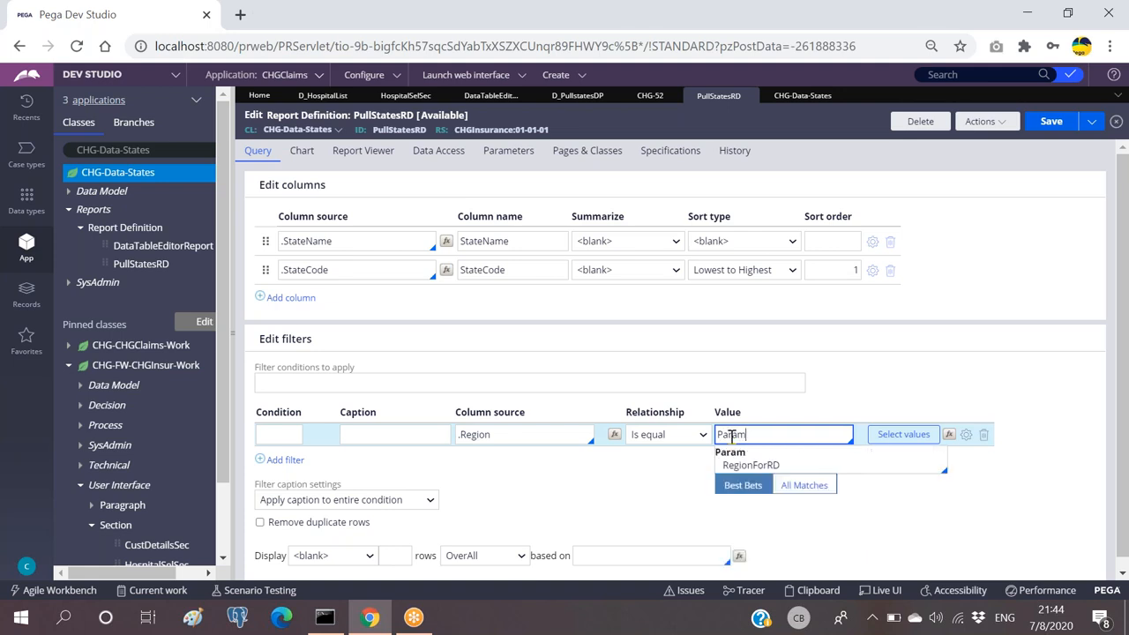
drag(753, 435, 720, 434)
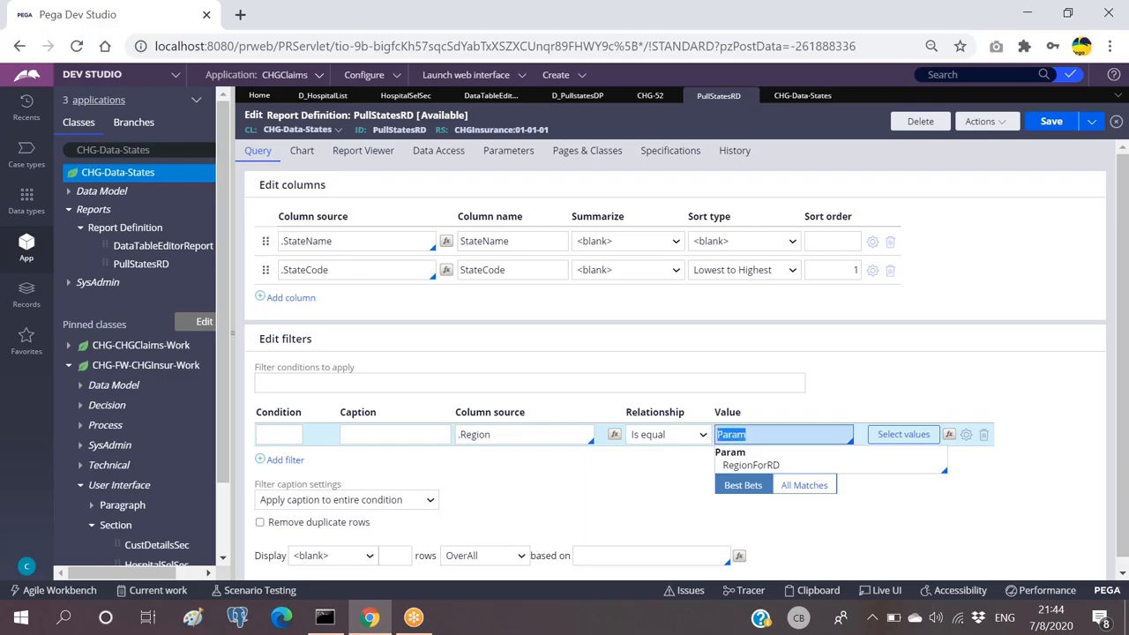
click(747, 433)
double_click(736, 434)
click(755, 433)
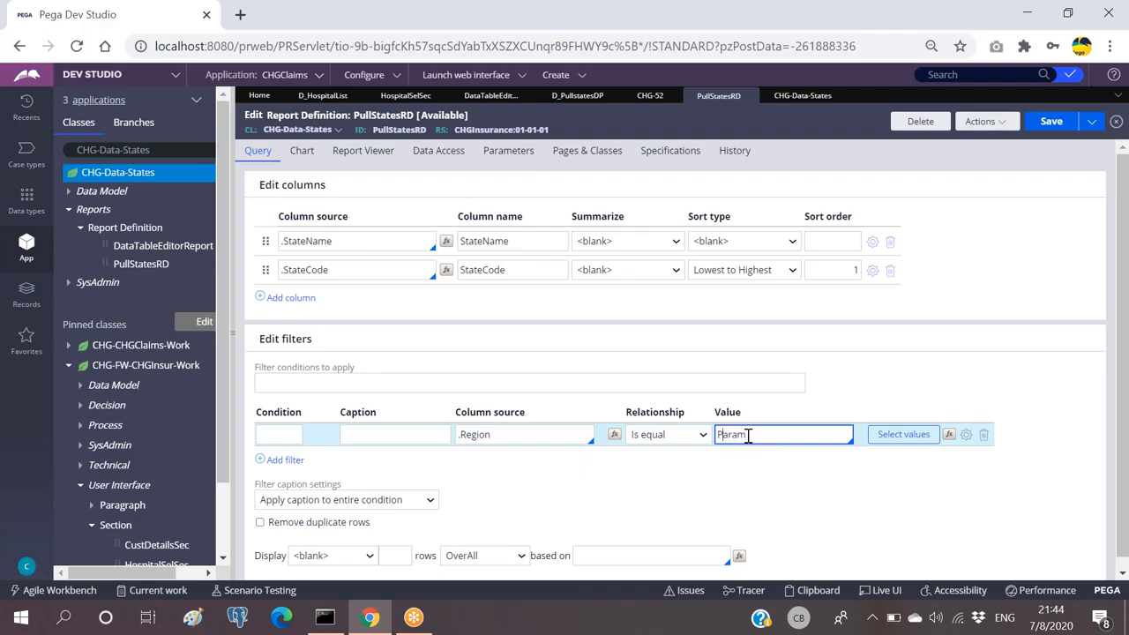
double_click(749, 435)
click(749, 435)
key(Down)
key(Down)
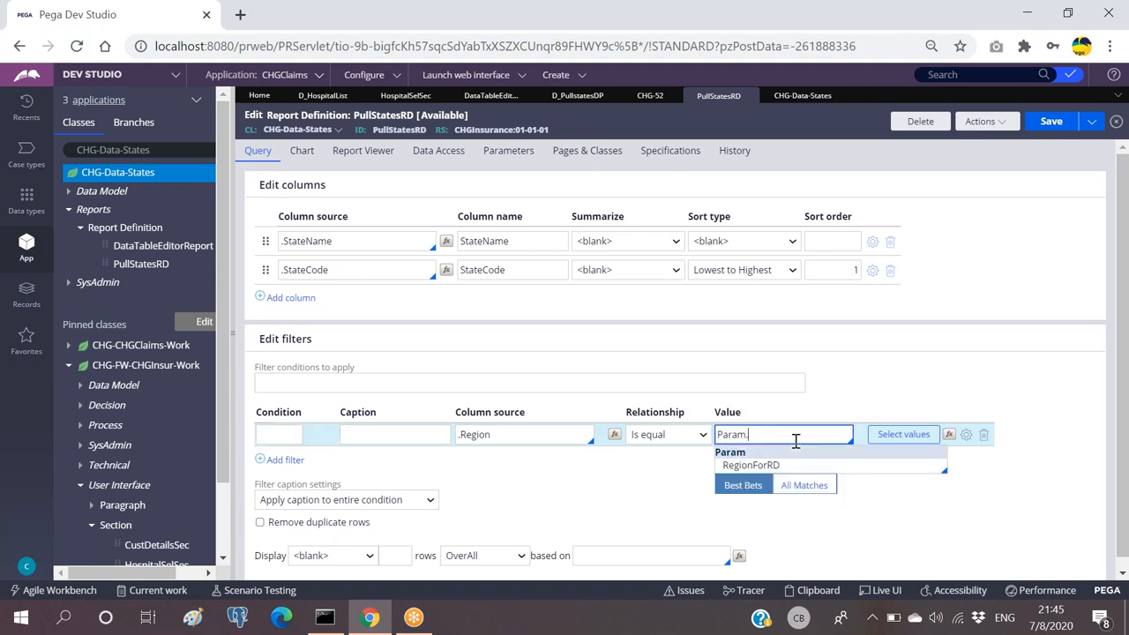
key(Return)
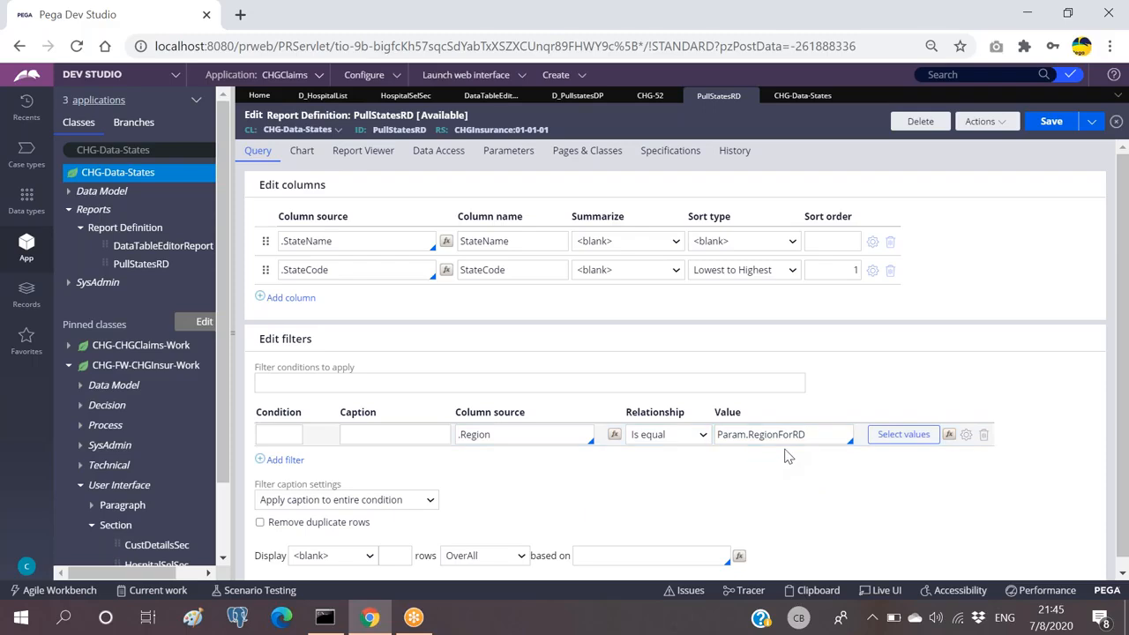
Check the .Region filter value against the report's parameter definition and save PullStatesRD.
double_click(783, 434)
click(816, 434)
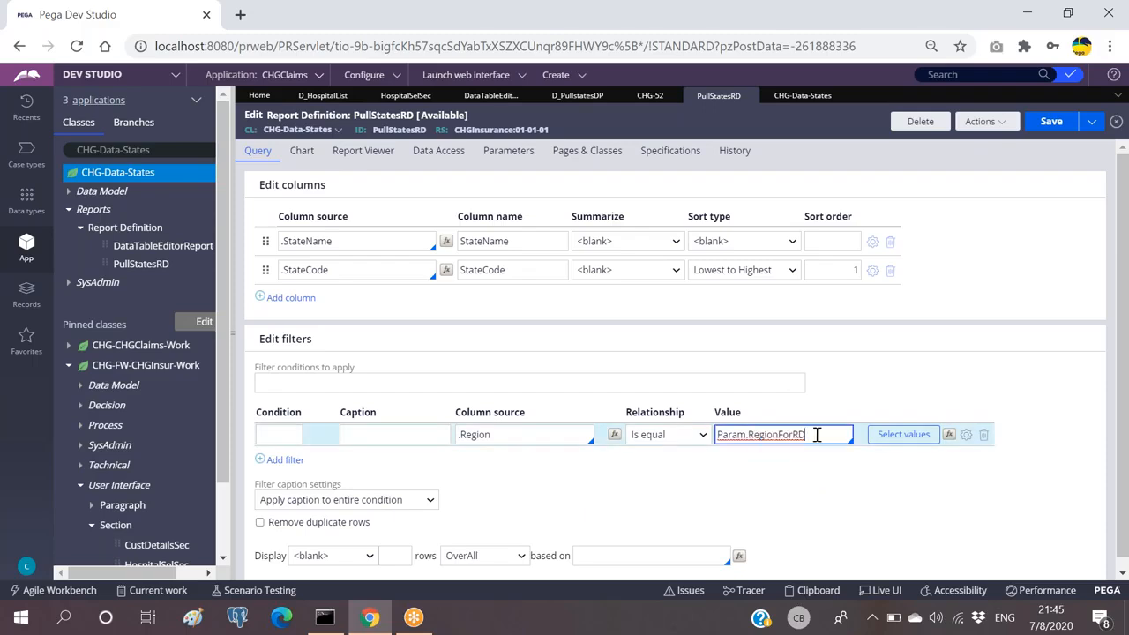
click(502, 163)
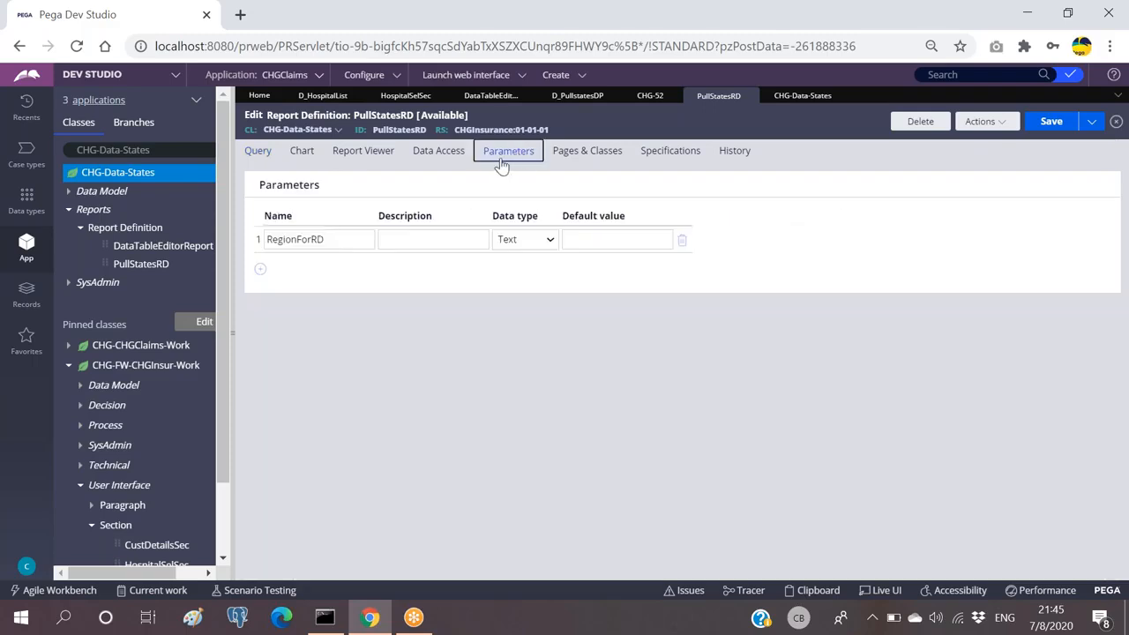
click(258, 152)
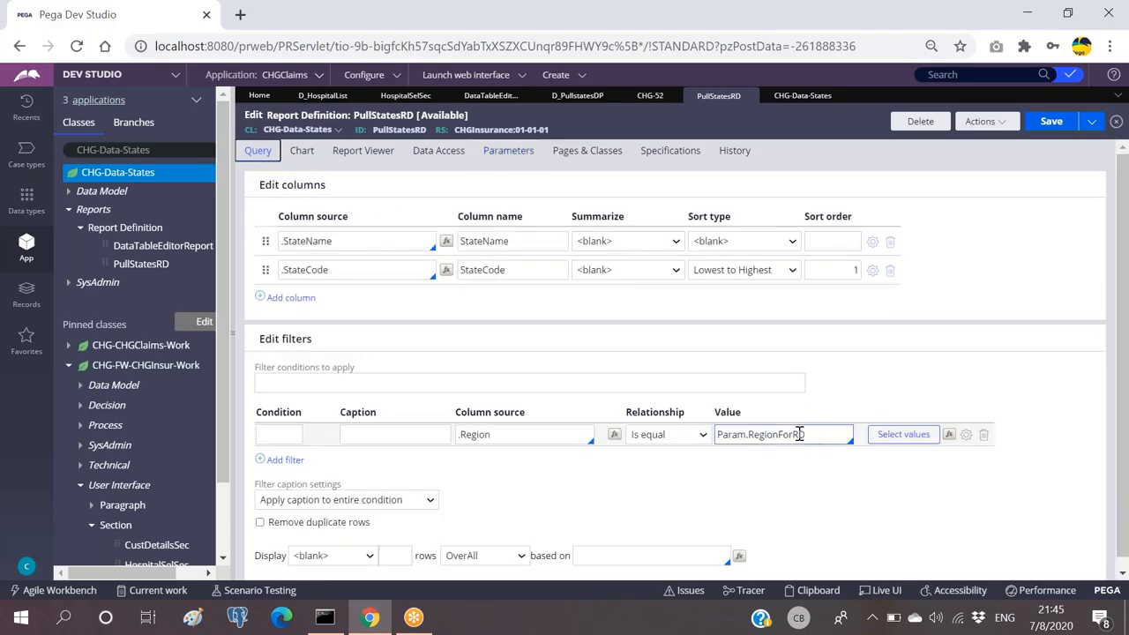
triple_click(813, 436)
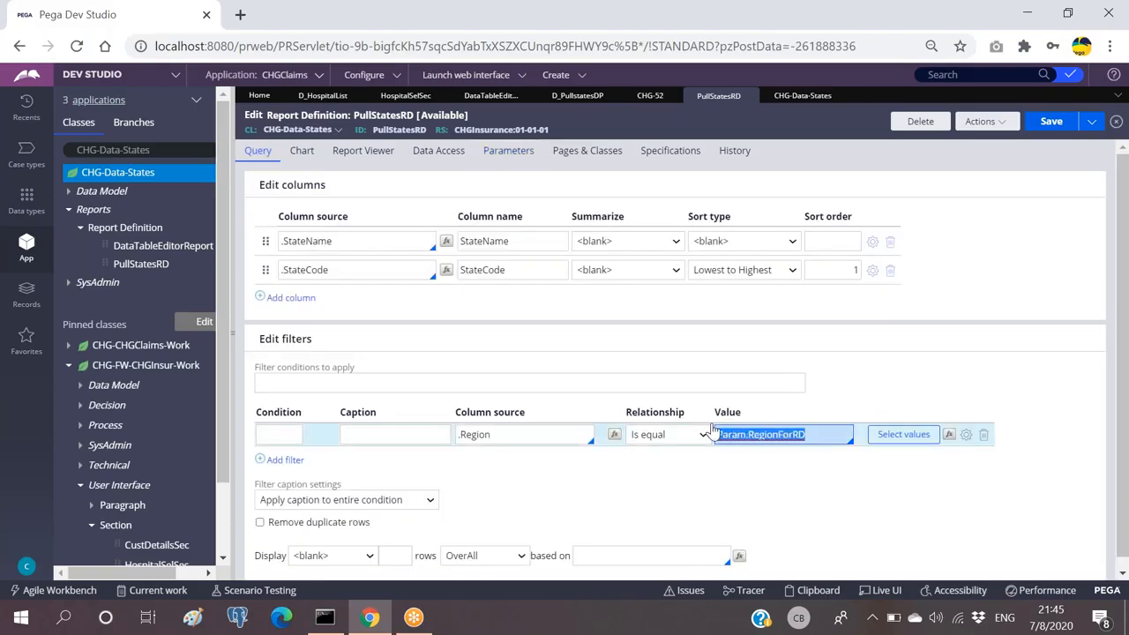
click(885, 388)
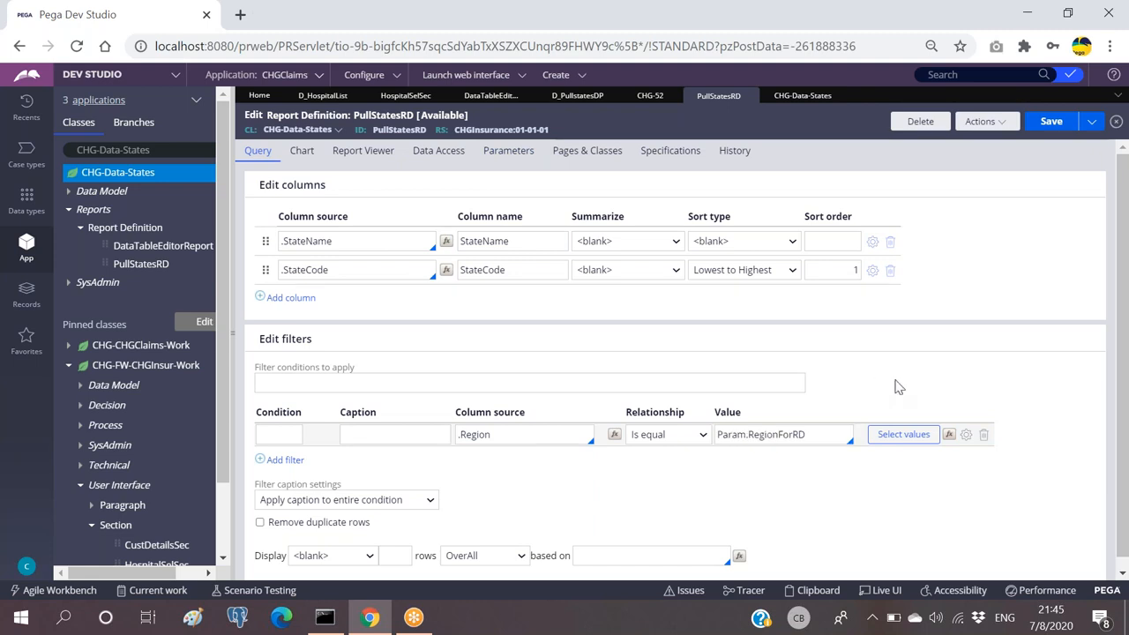
click(1051, 123)
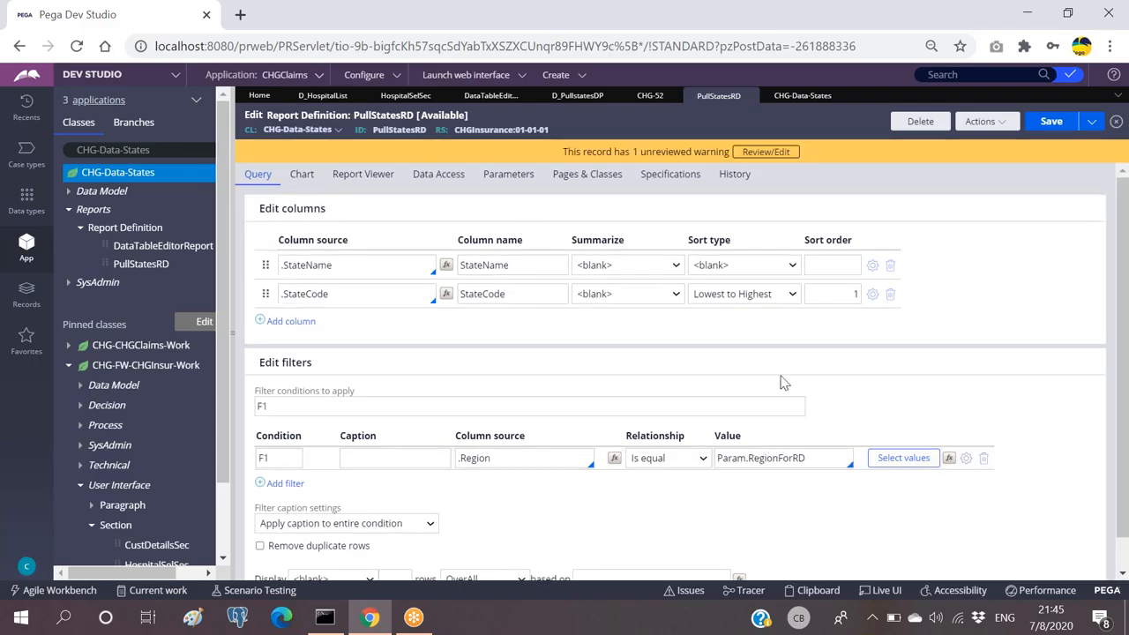
click(796, 459)
double_click(796, 459)
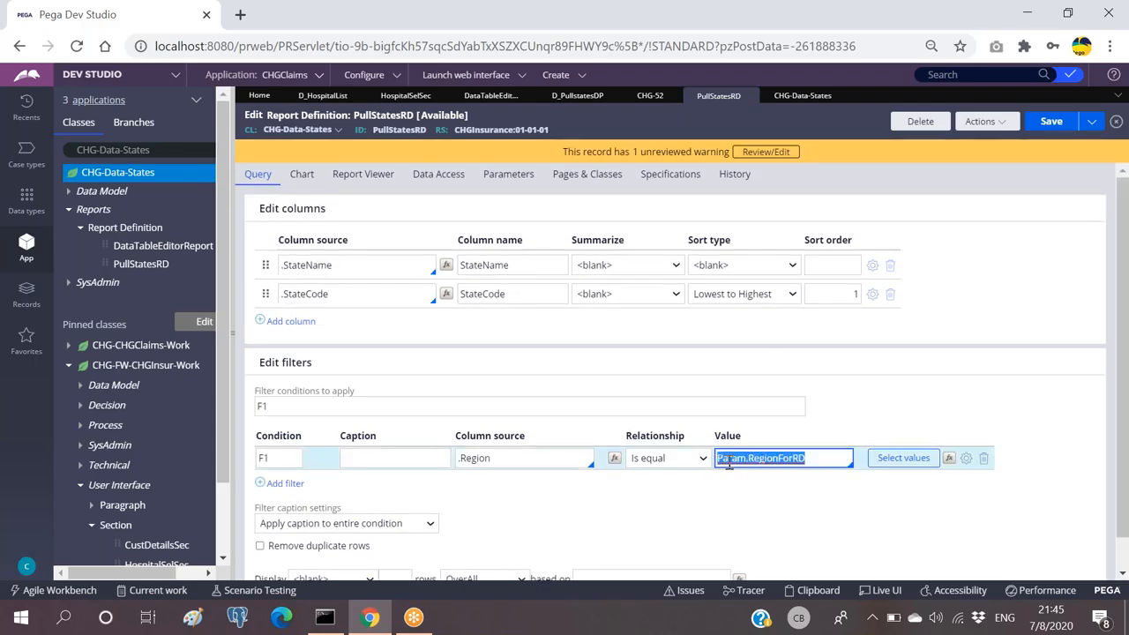
click(886, 406)
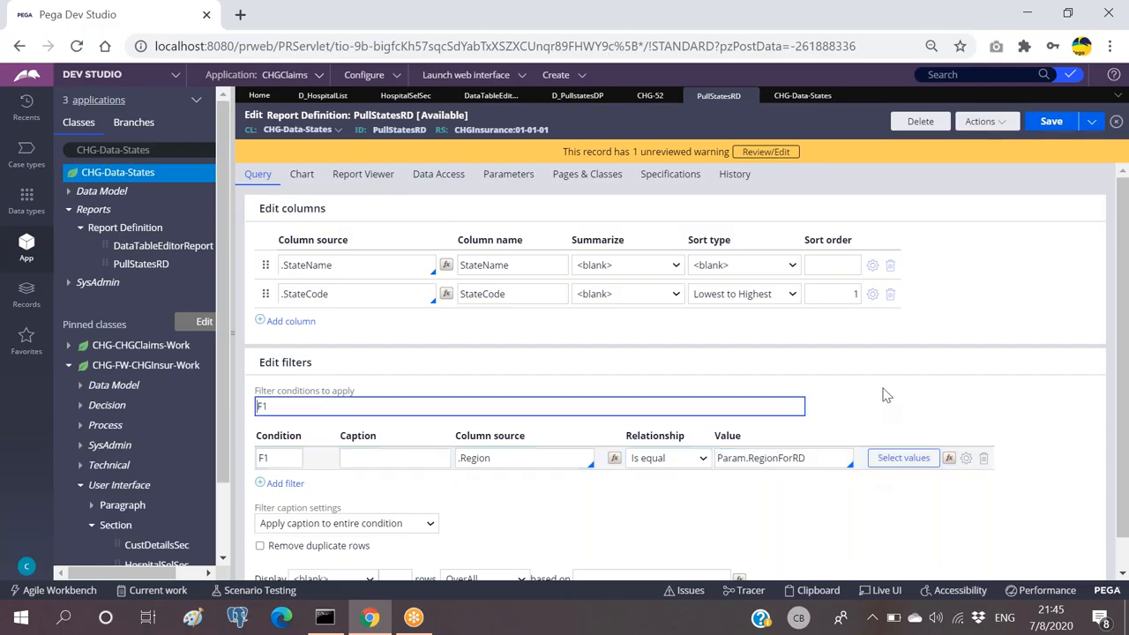
click(1049, 128)
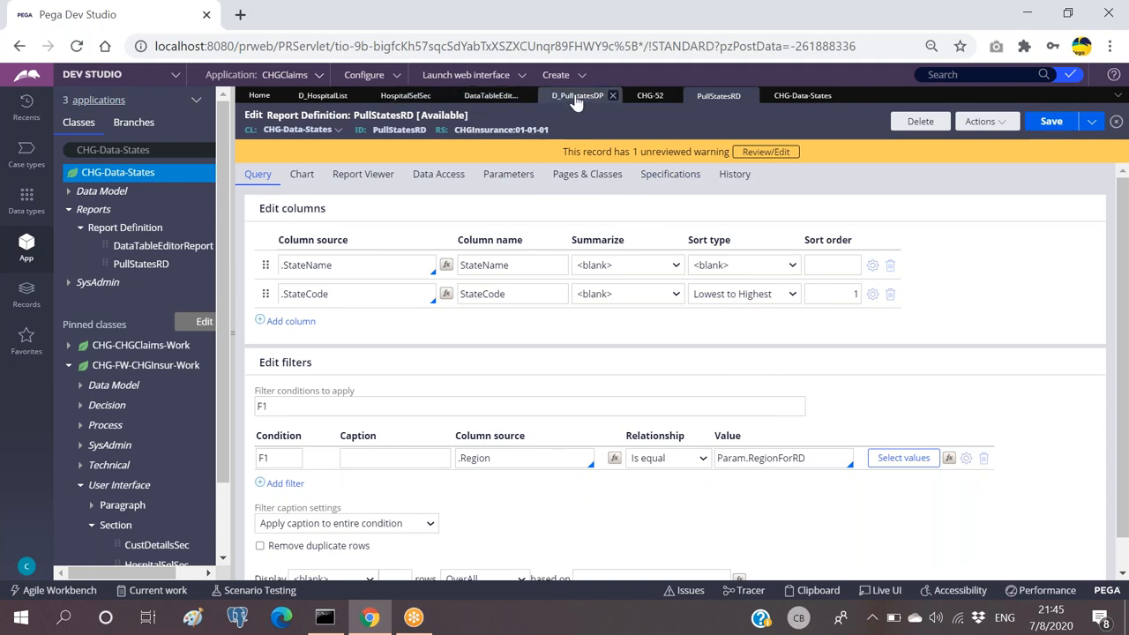
Return to the D_PullstatesDP data page and review its parameter list alongside its data source definition.
click(548, 103)
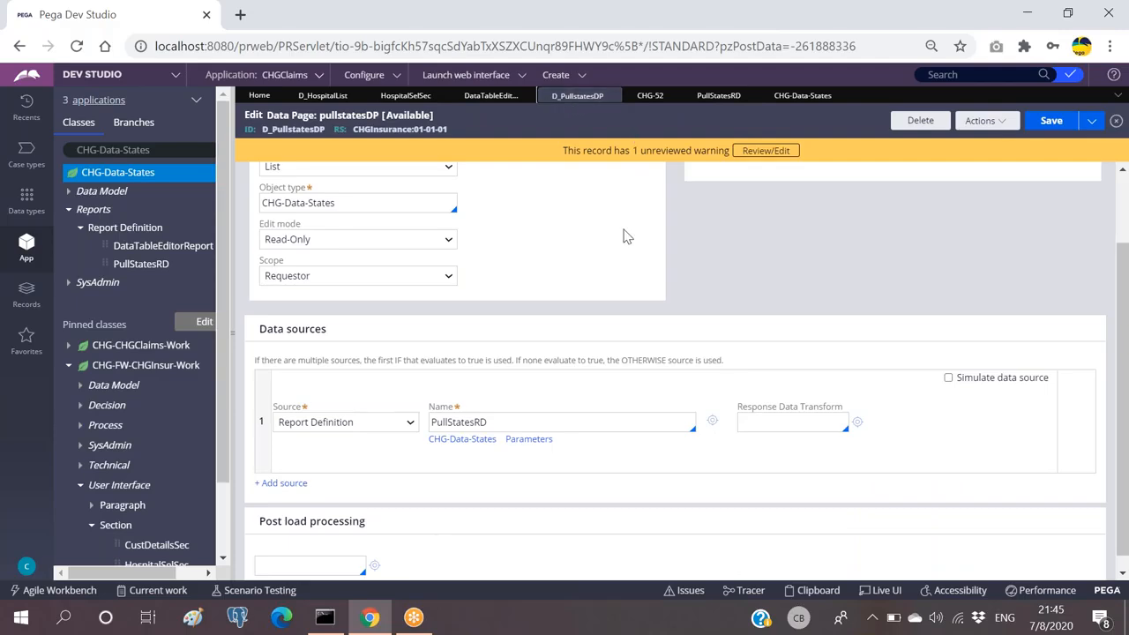
scroll(547, 227, up, 2)
click(432, 176)
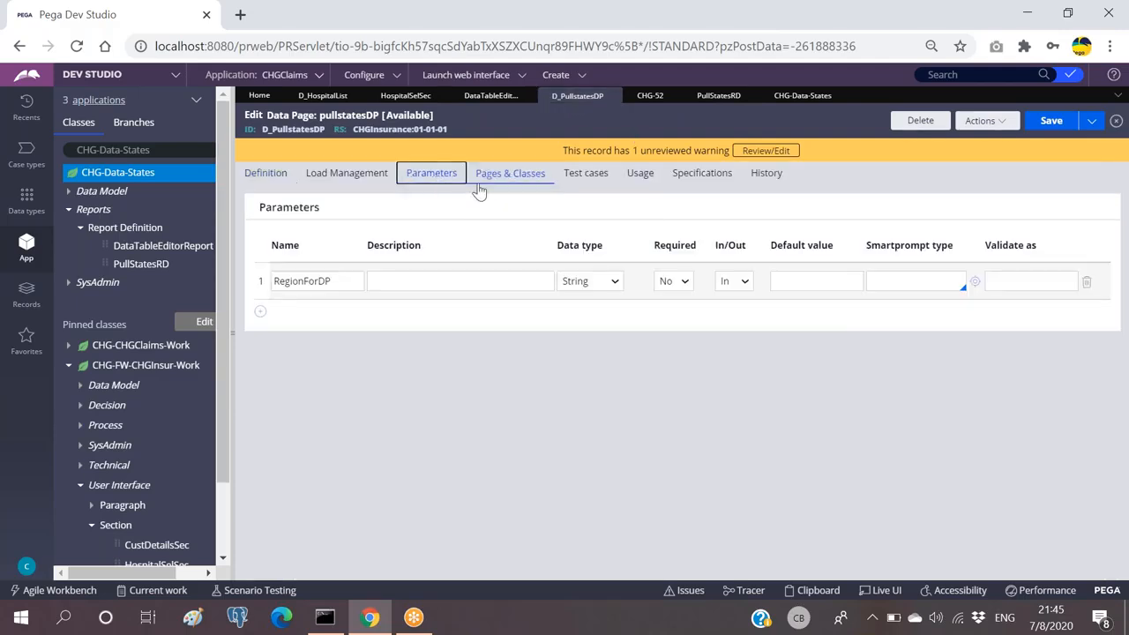
click(268, 176)
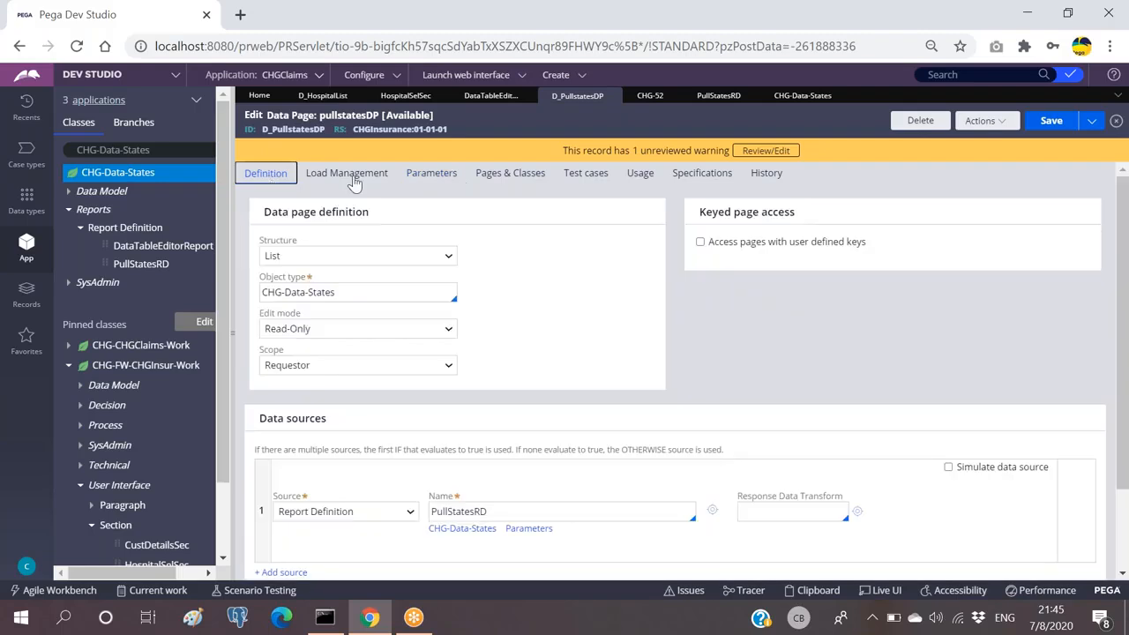
click(431, 175)
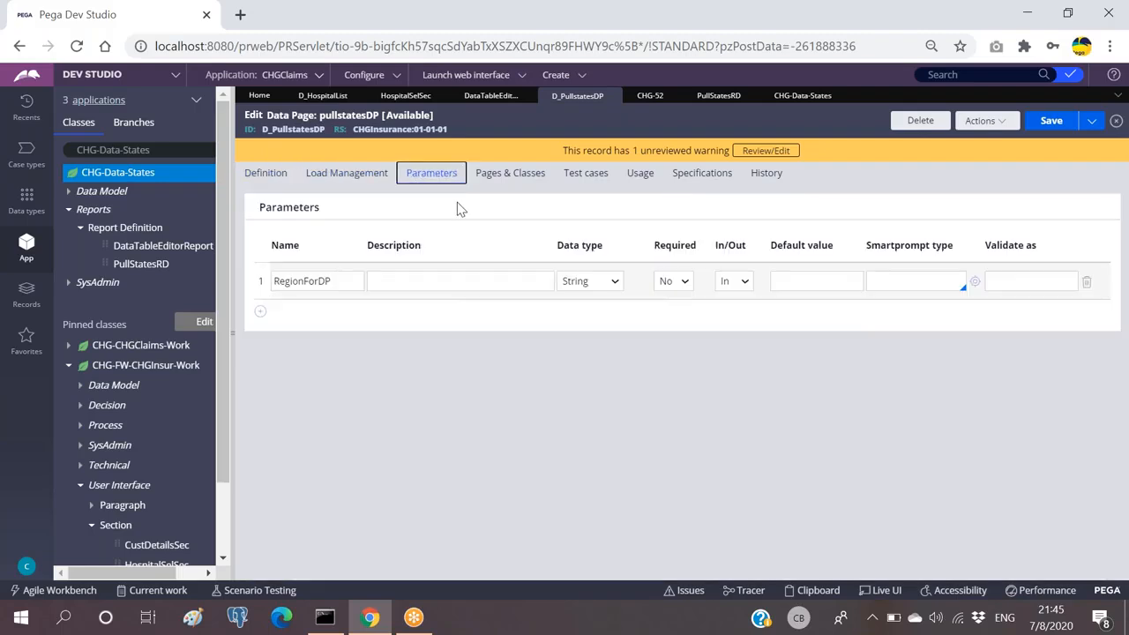
Examine which parameters the PullStatesRD data source of D_PullstatesDP expects, closing the parameter list without changes.
click(274, 174)
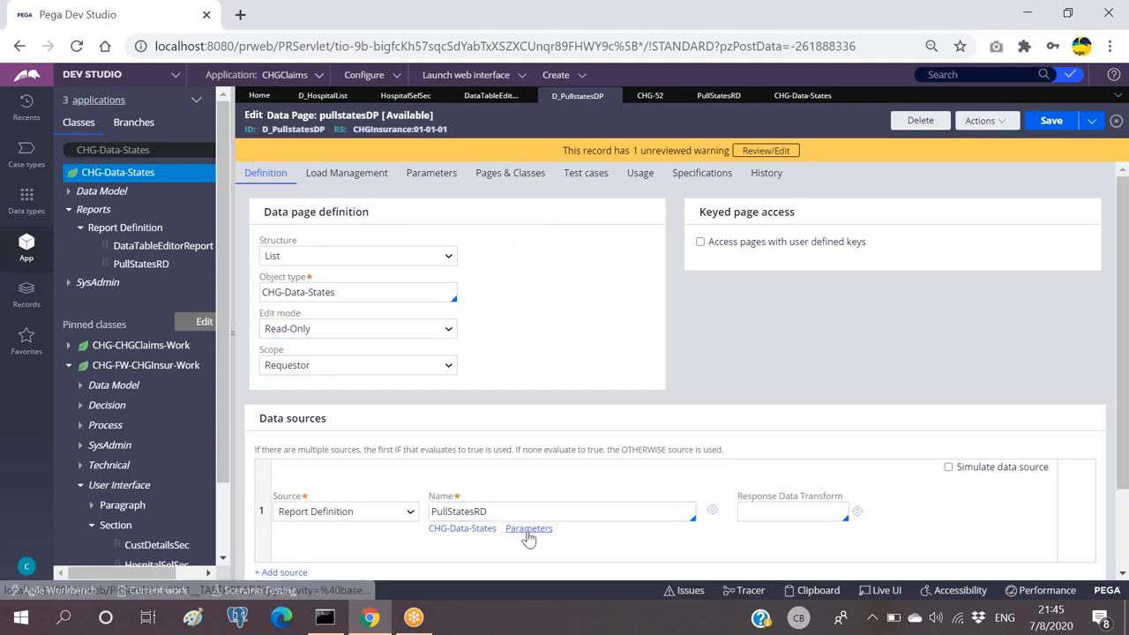
scroll(384, 426, down, 1)
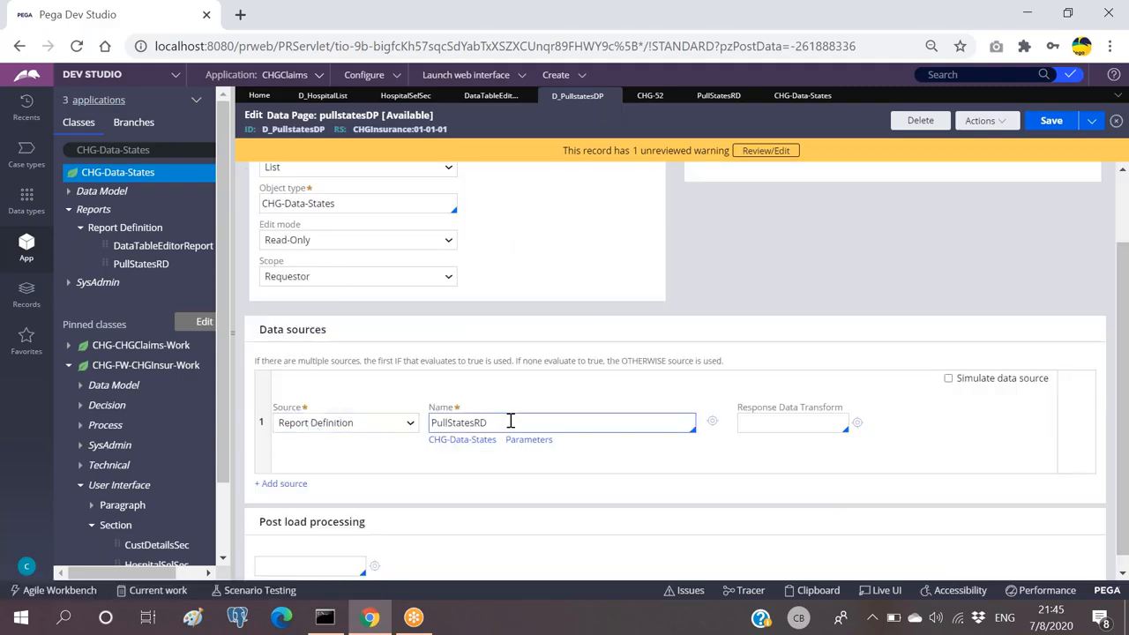
double_click(508, 420)
click(505, 421)
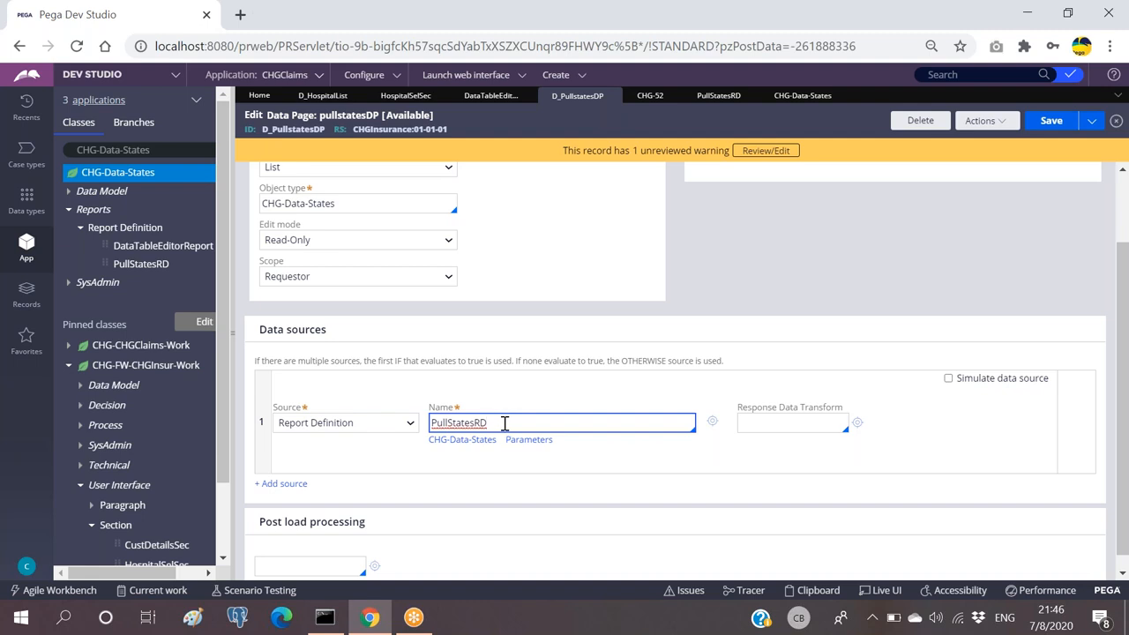
double_click(499, 423)
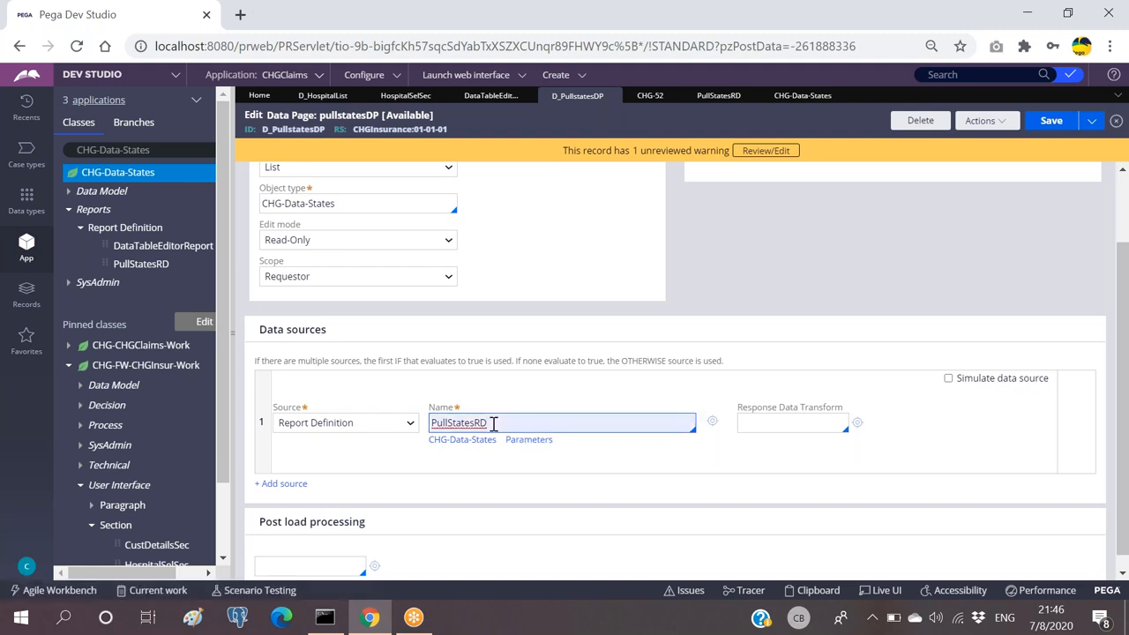
click(486, 424)
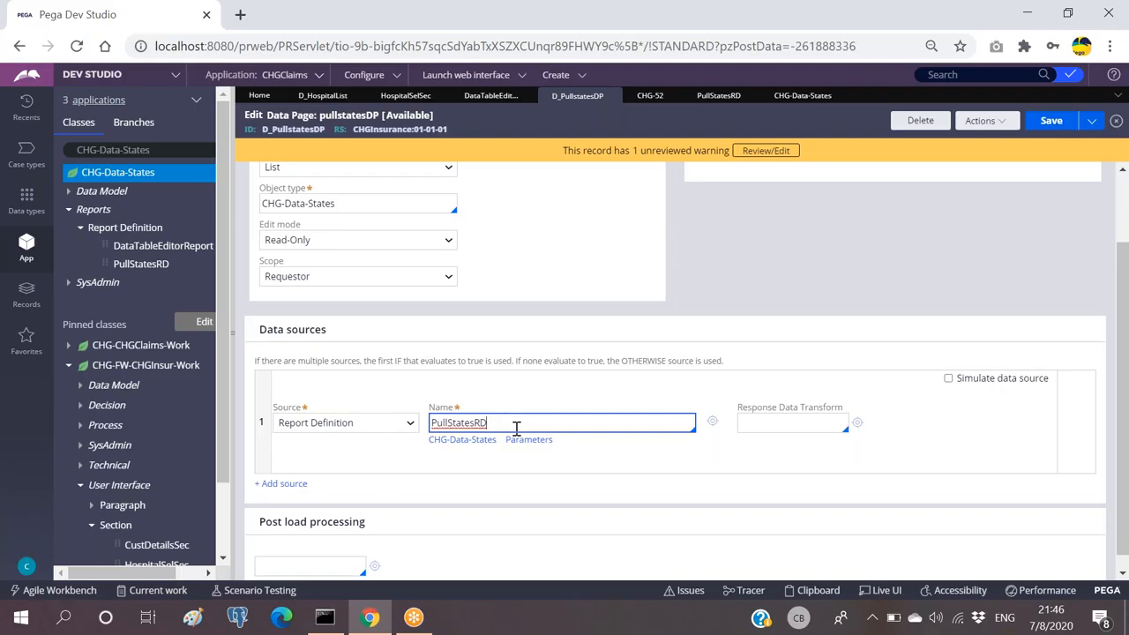
click(522, 443)
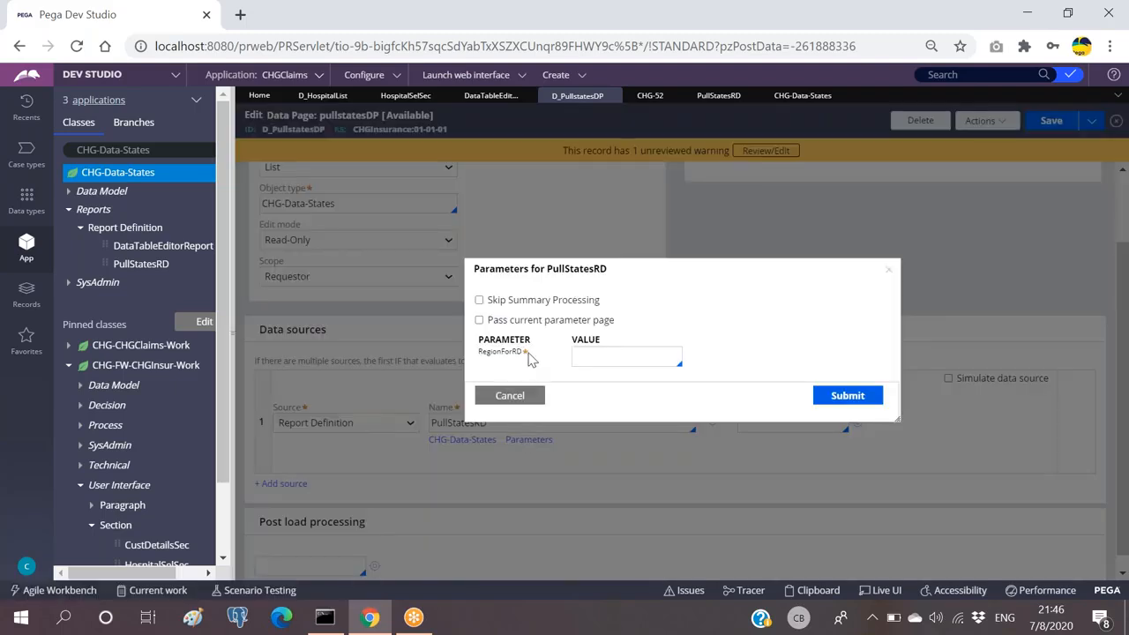
drag(532, 355, 476, 351)
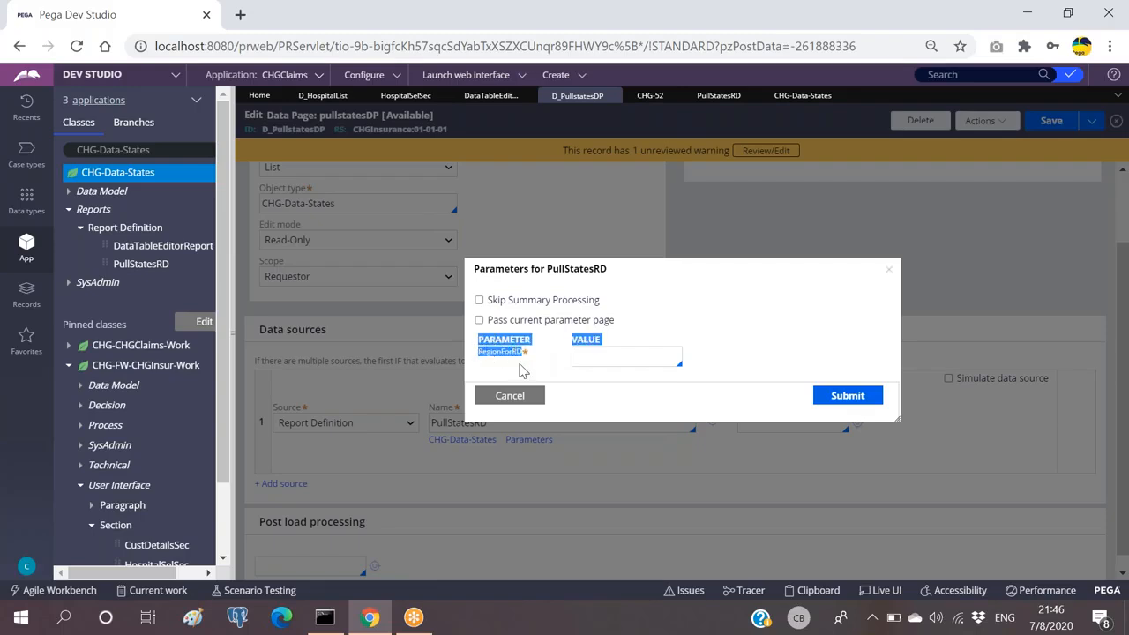
click(521, 369)
click(509, 395)
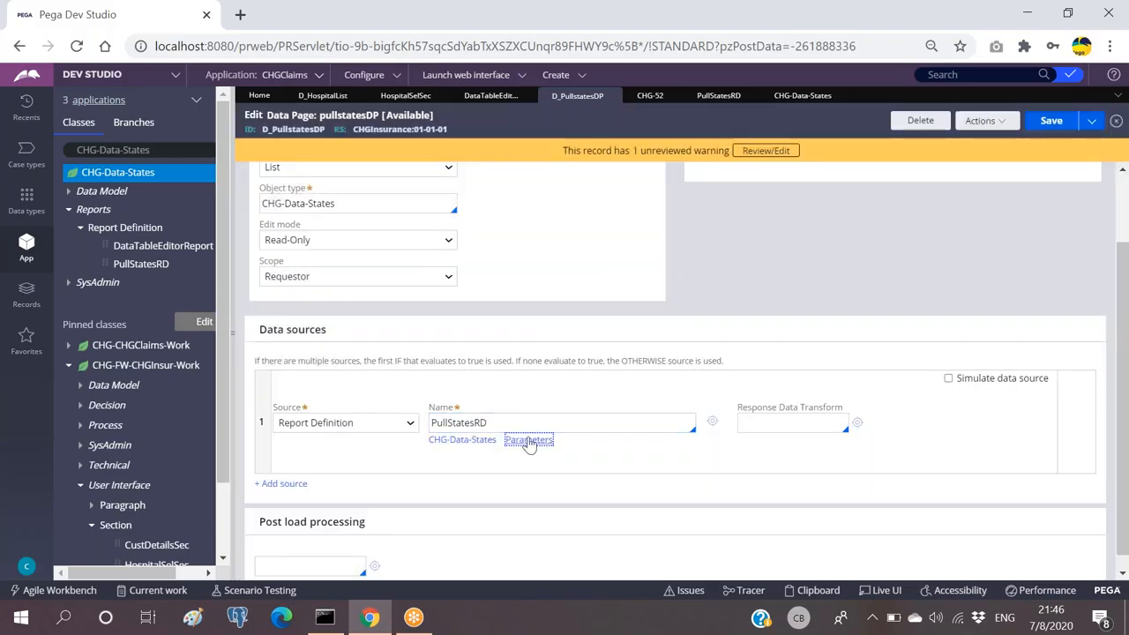
click(529, 439)
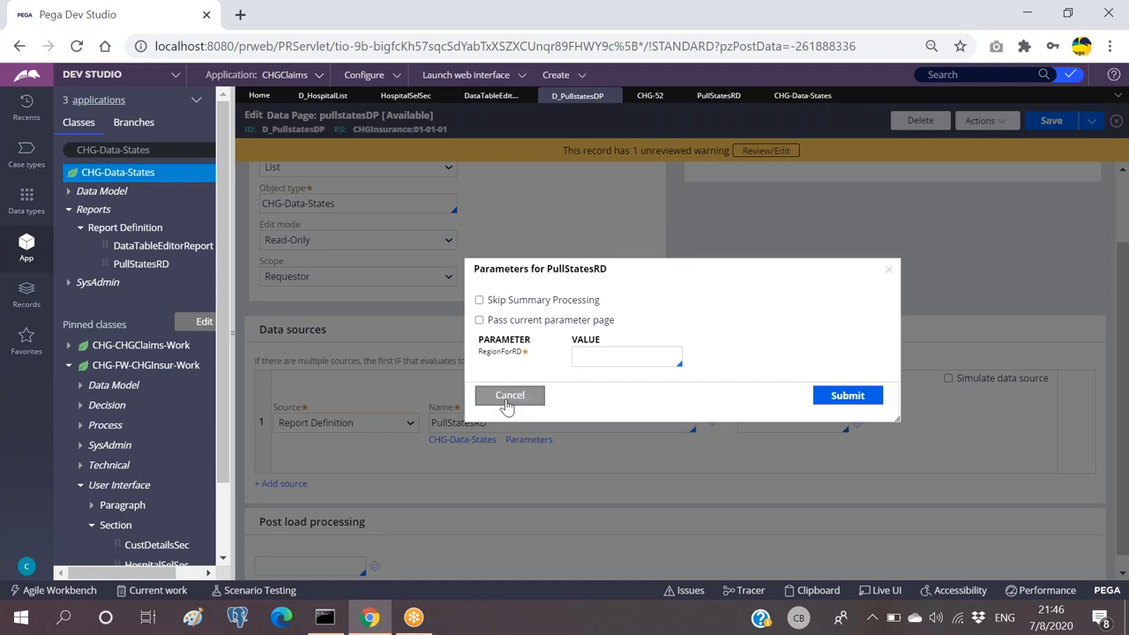
click(508, 395)
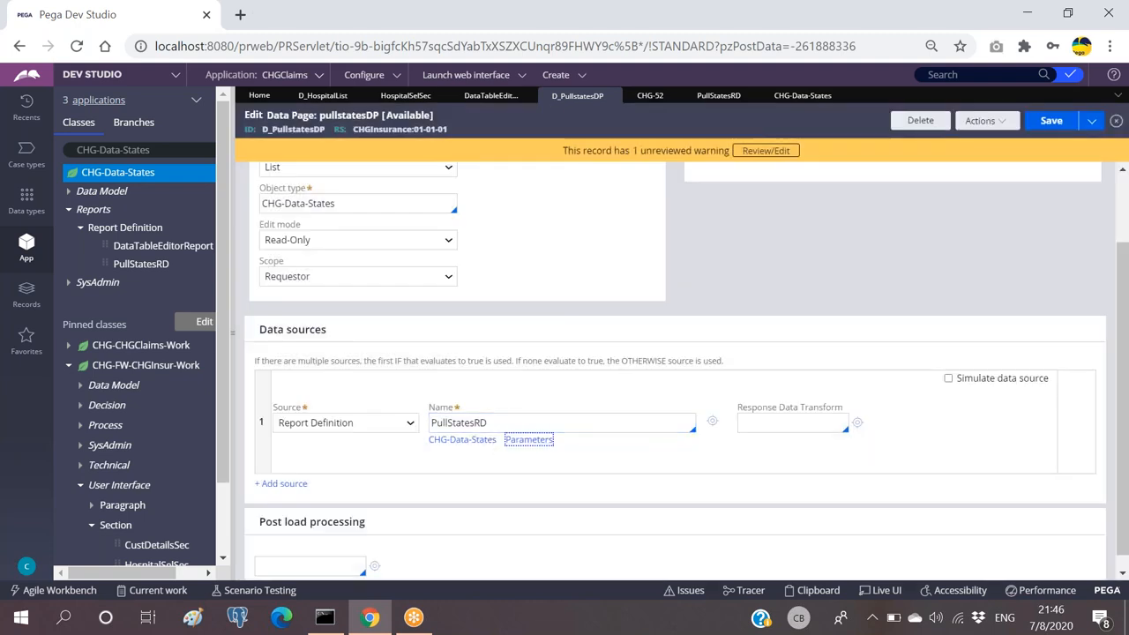
click(474, 416)
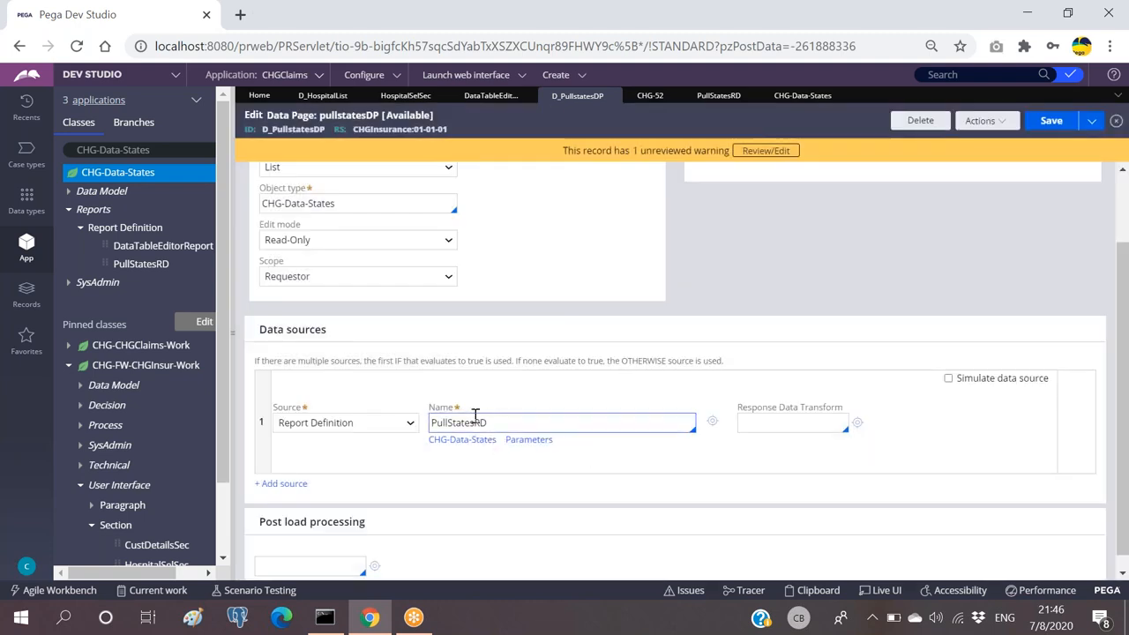
Set the PullStatesRD data source's RegionForRD parameter to Param.RegionForDP.
click(526, 446)
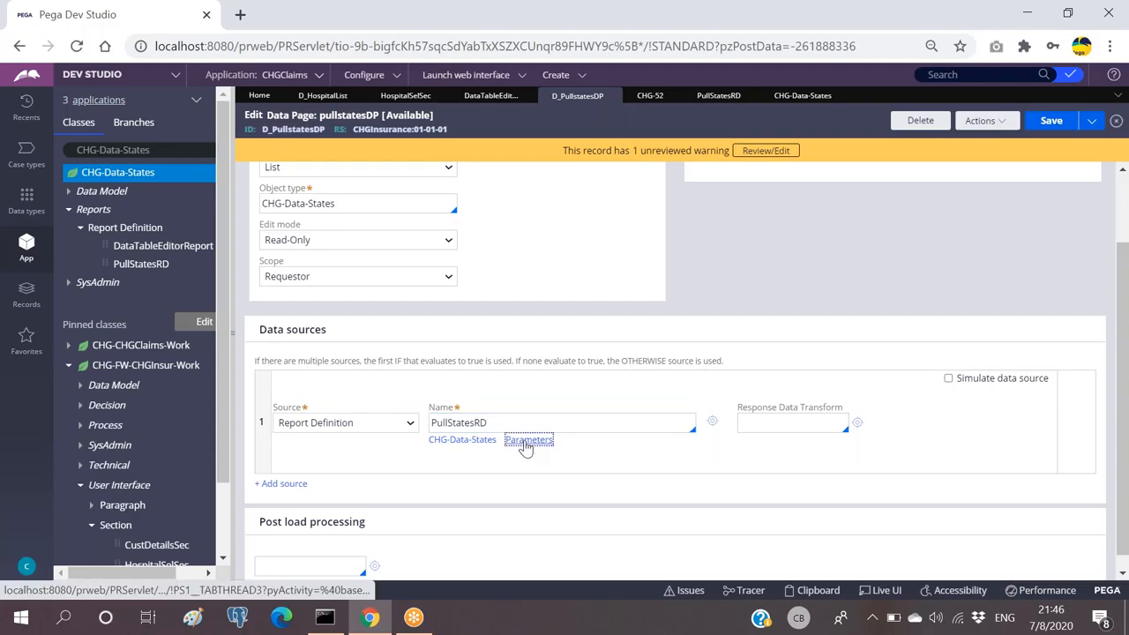
click(598, 355)
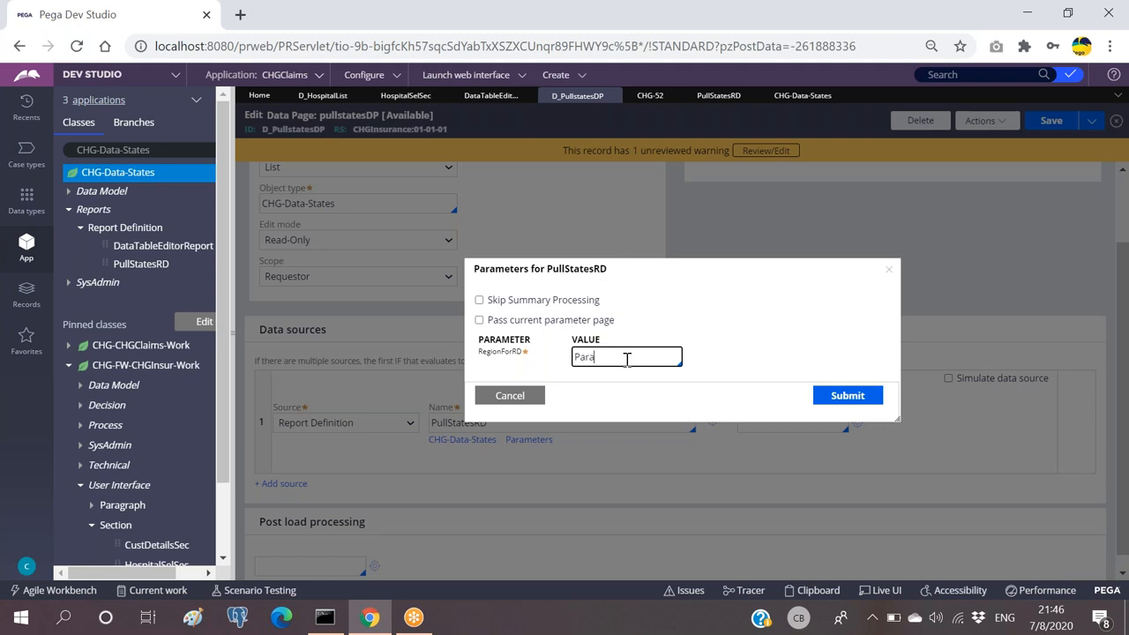
text(.)
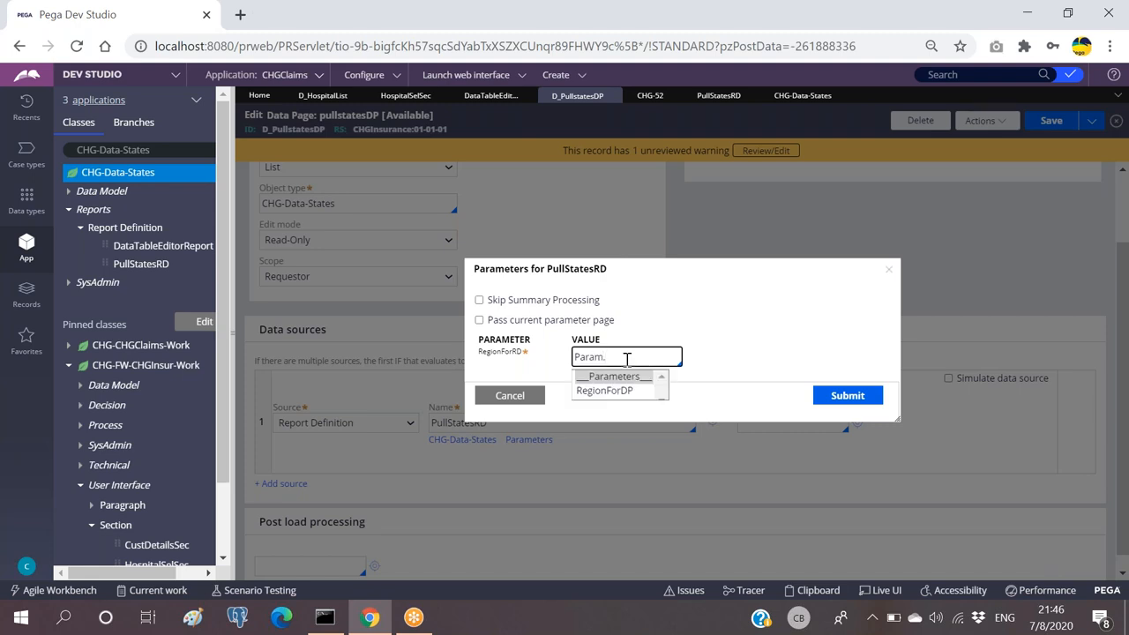
key(Down)
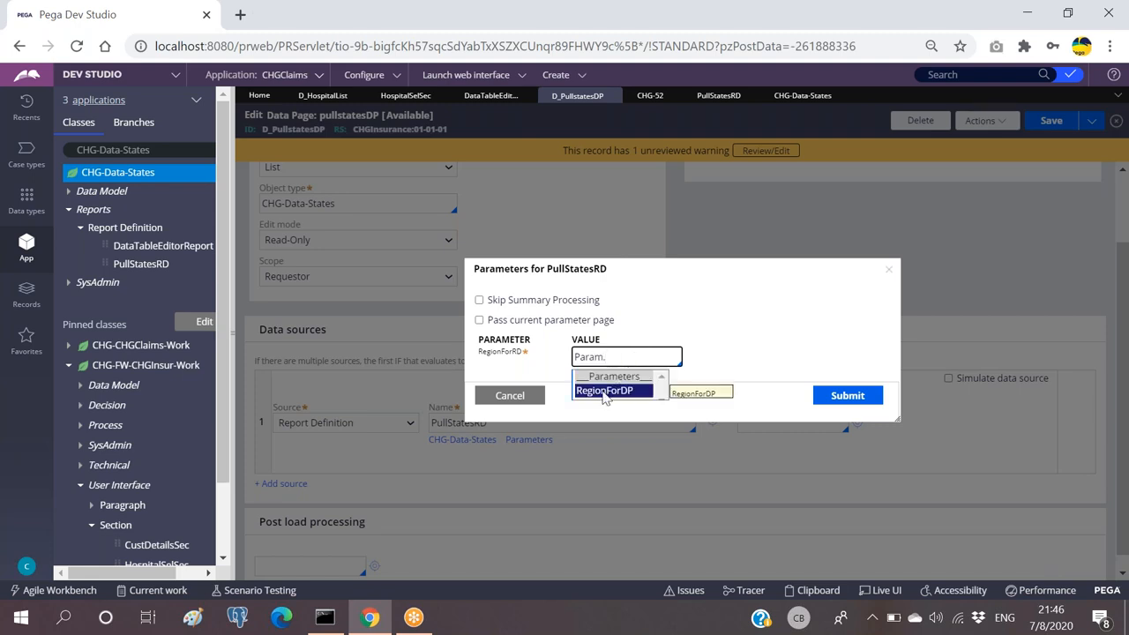
click(605, 393)
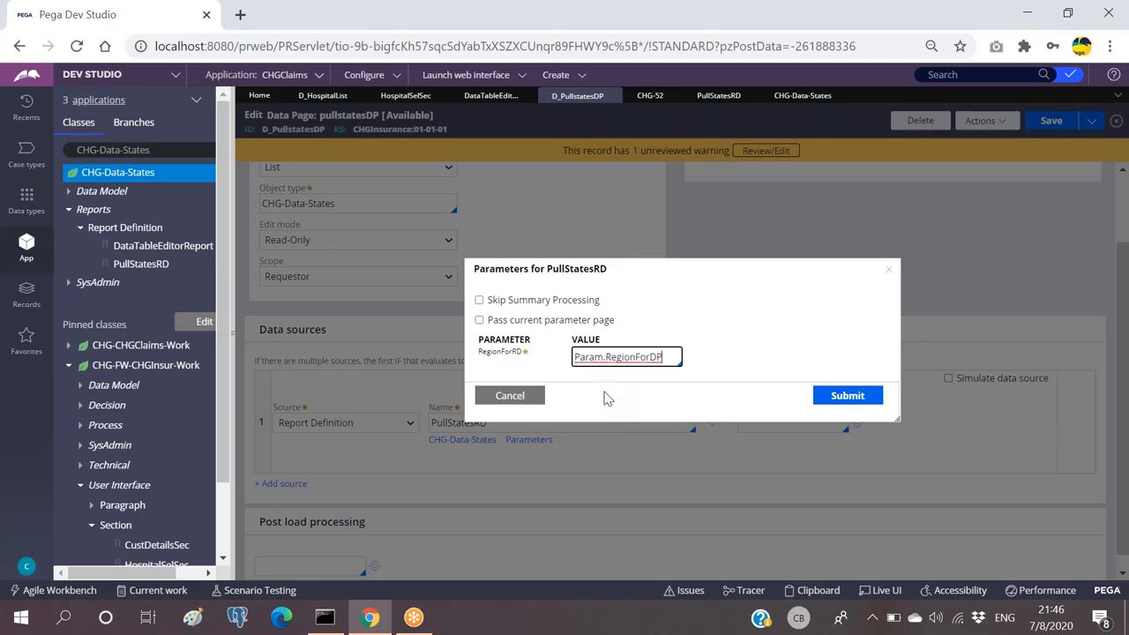
Compare the RegionForRD parameter name with the Param.RegionForDP value assigned to it.
drag(650, 357, 665, 355)
click(723, 355)
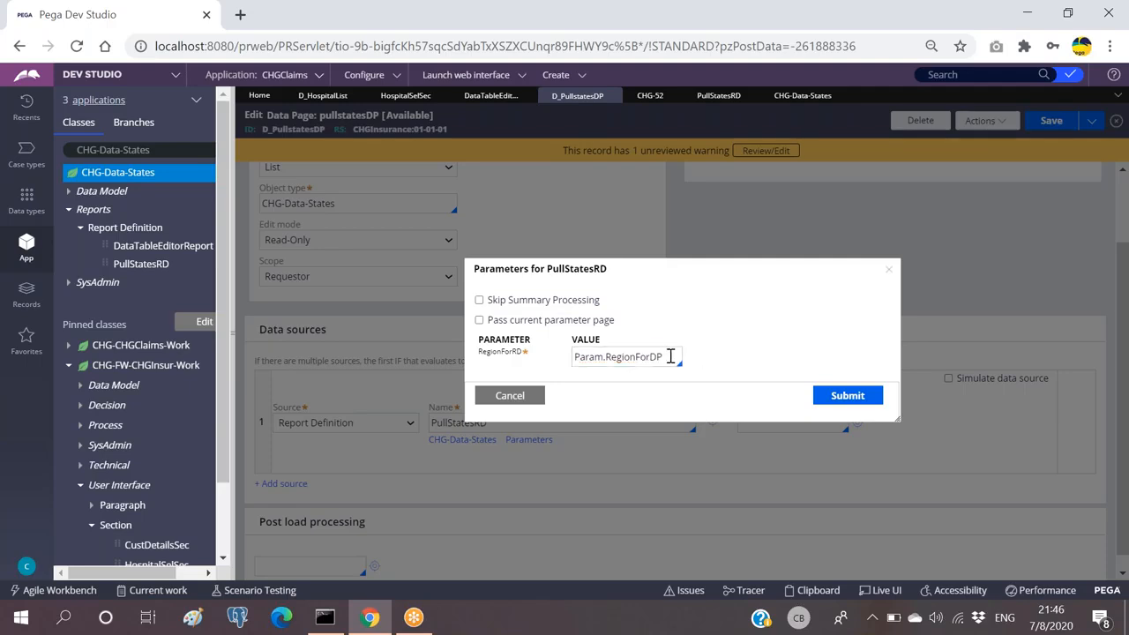
double_click(644, 356)
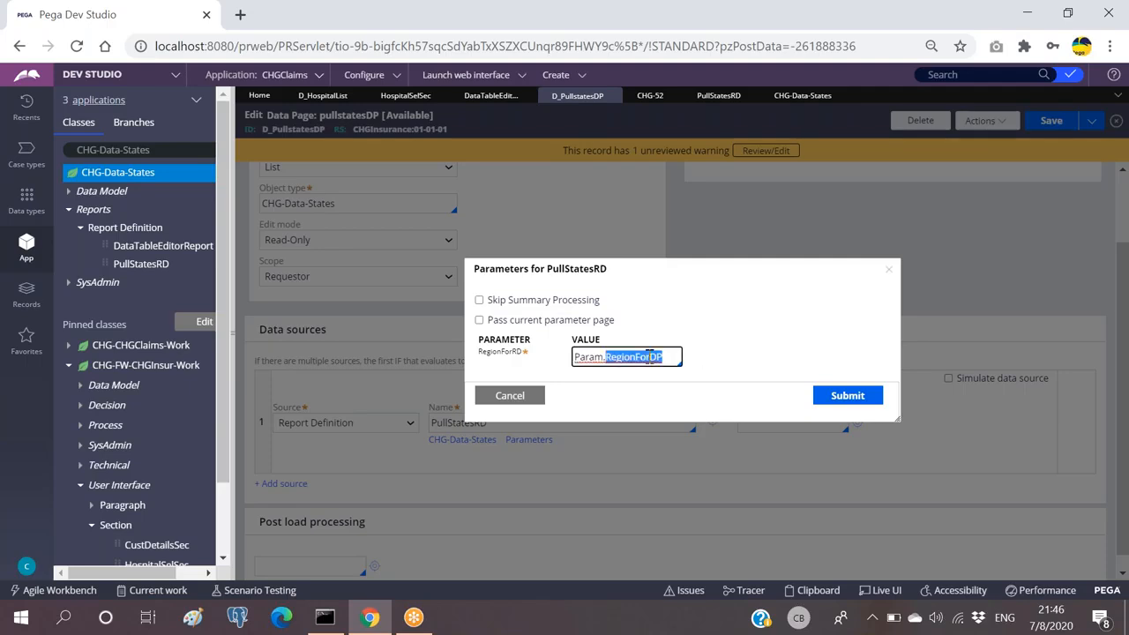
click(669, 356)
drag(657, 356, 608, 356)
click(665, 356)
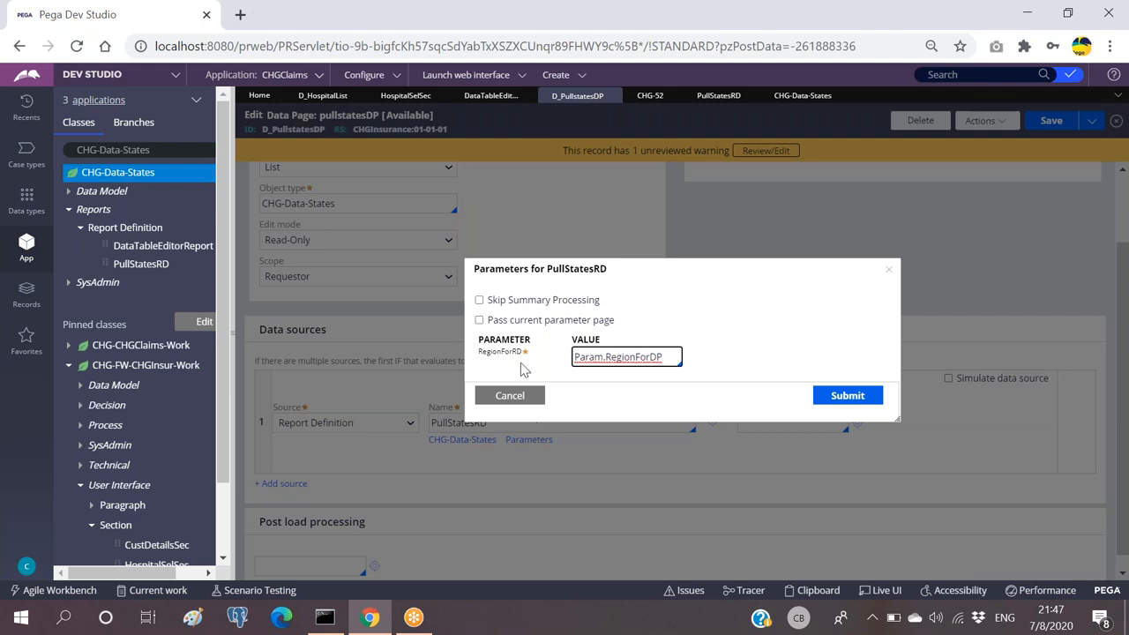
drag(524, 352, 477, 352)
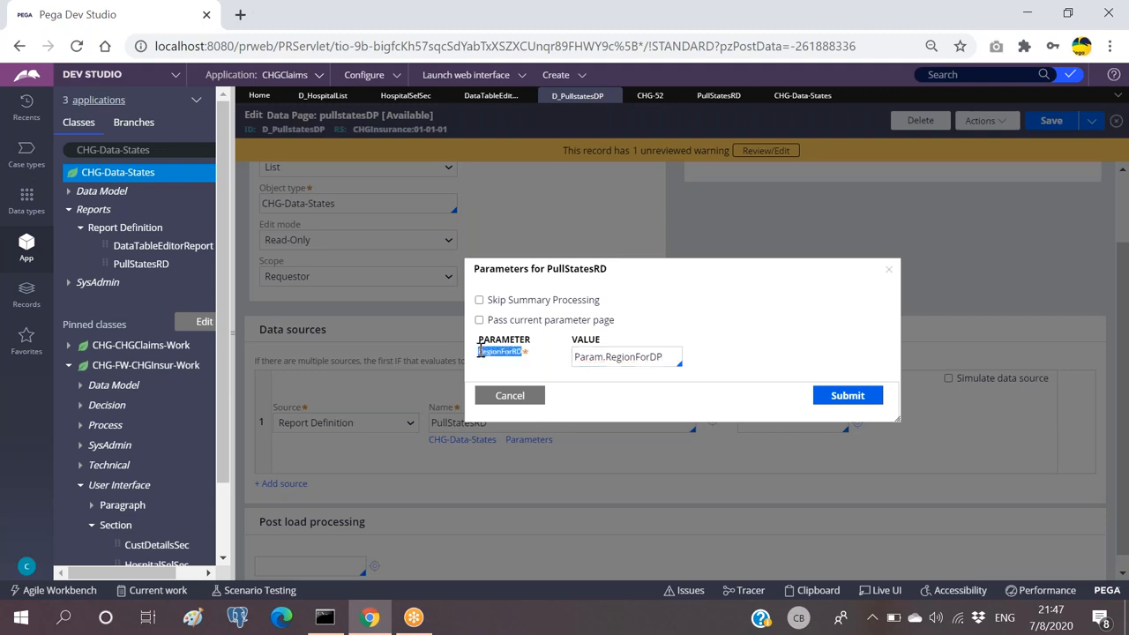
click(524, 363)
drag(523, 352, 507, 352)
click(521, 363)
drag(669, 356, 571, 356)
click(785, 348)
Submit the PullStatesRD parameter mapping and save both the D_PullstatesDP data page and the PullStatesRD report definition.
click(843, 398)
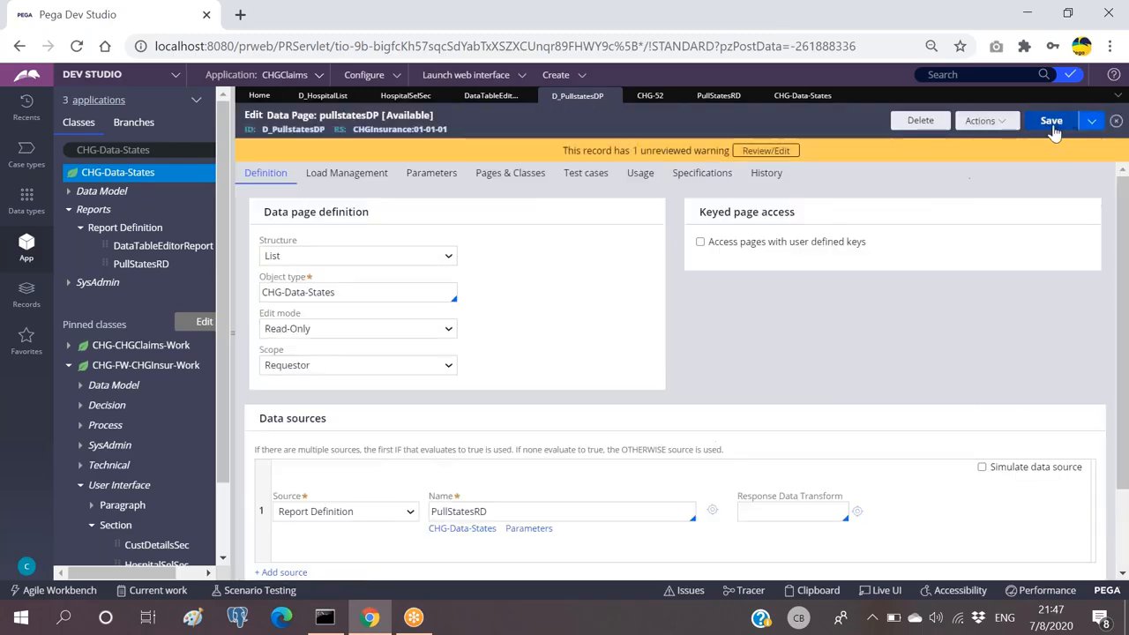
click(1047, 121)
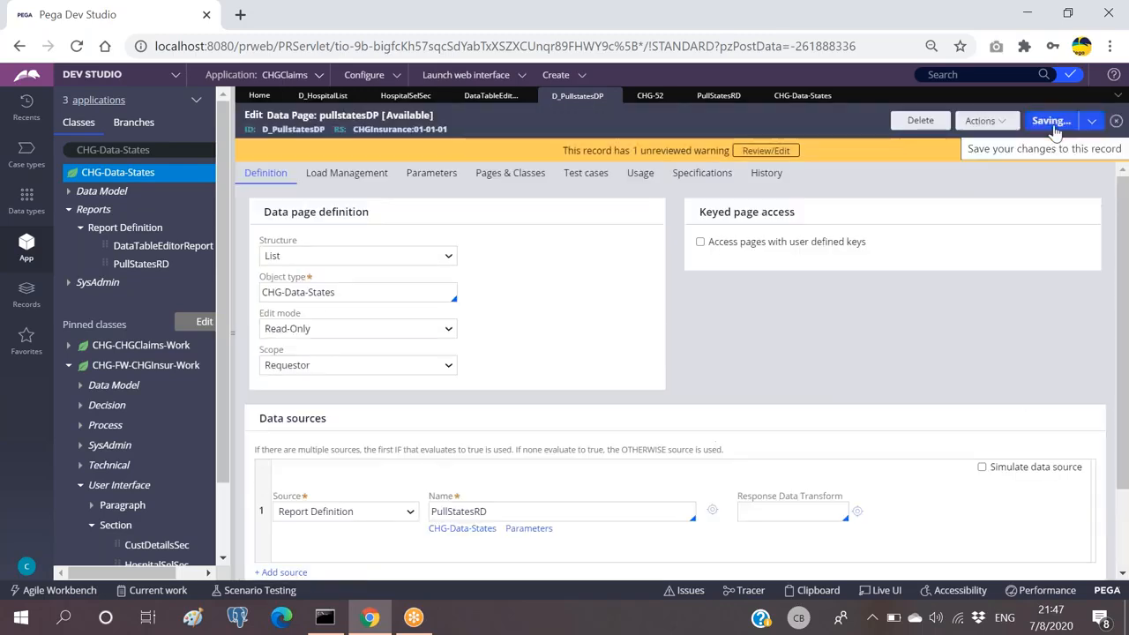
click(716, 96)
click(1045, 121)
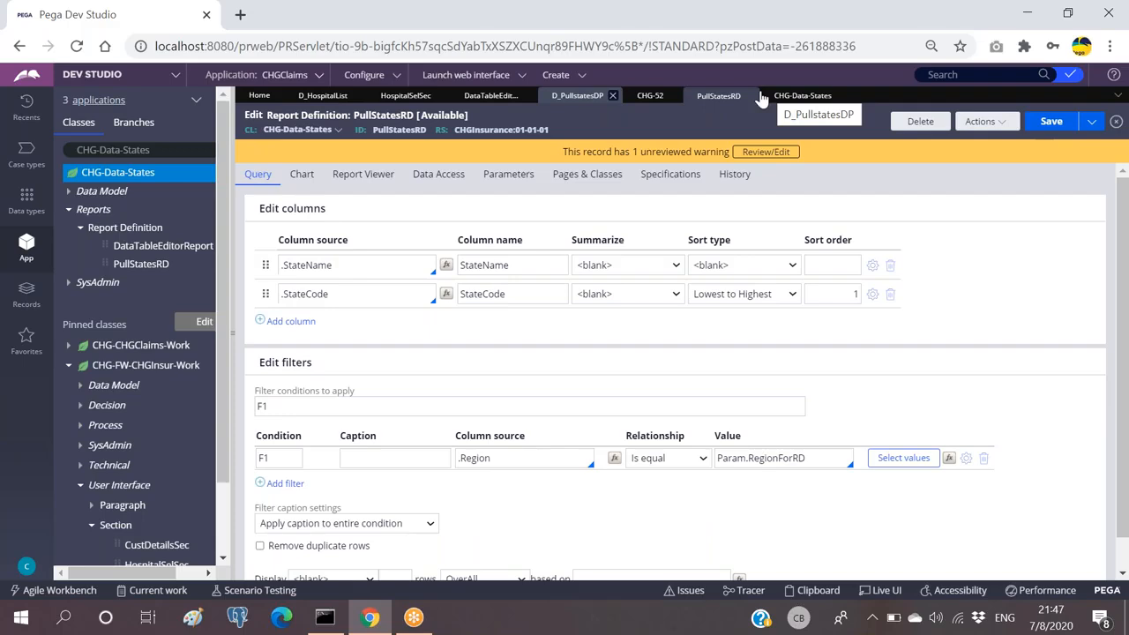
click(1052, 128)
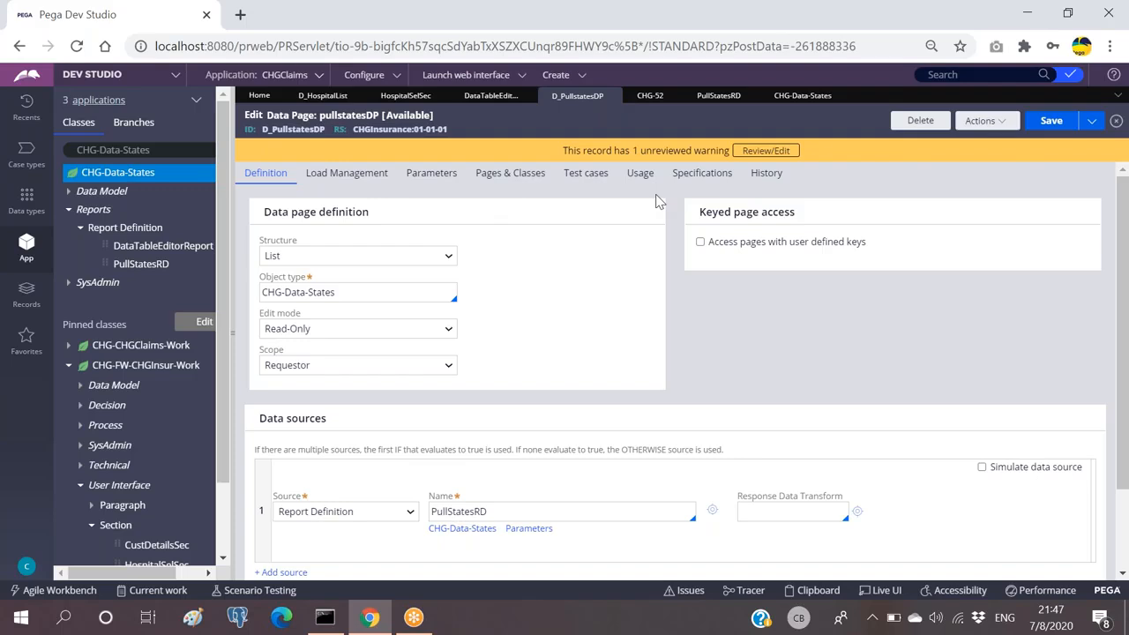
Review the Region dropdown's property and list source settings in HospitalSelSec without changing them.
click(481, 100)
click(420, 103)
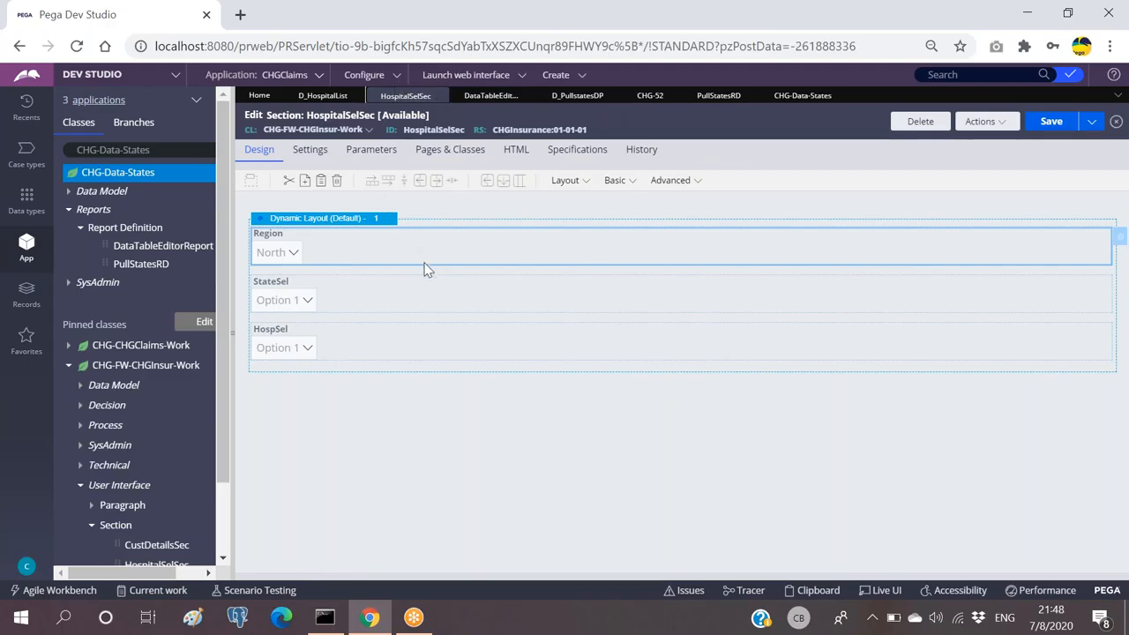
double_click(326, 245)
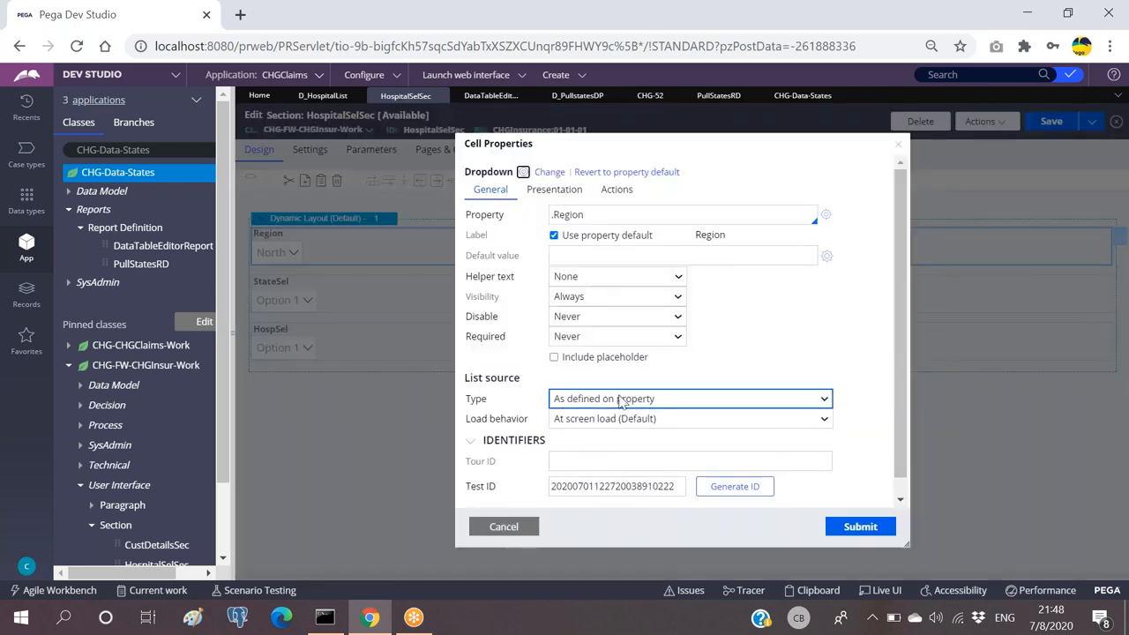
click(500, 529)
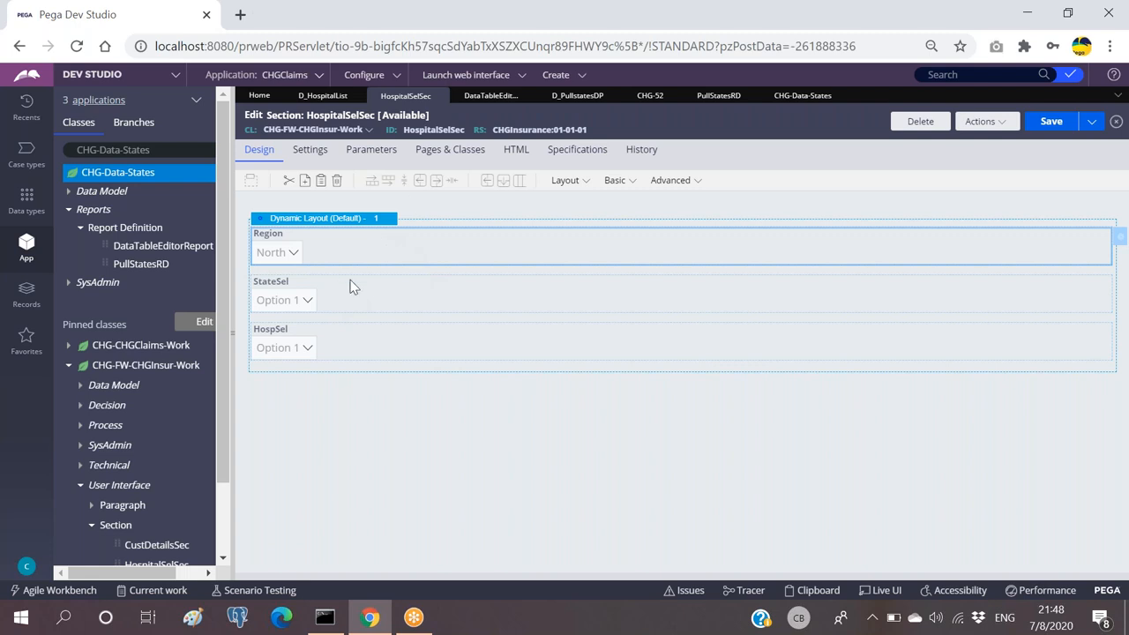
Reselect D_PullstatesDP as the StateSel dropdown's data page so that its RegionForDP parameter is offered.
click(357, 300)
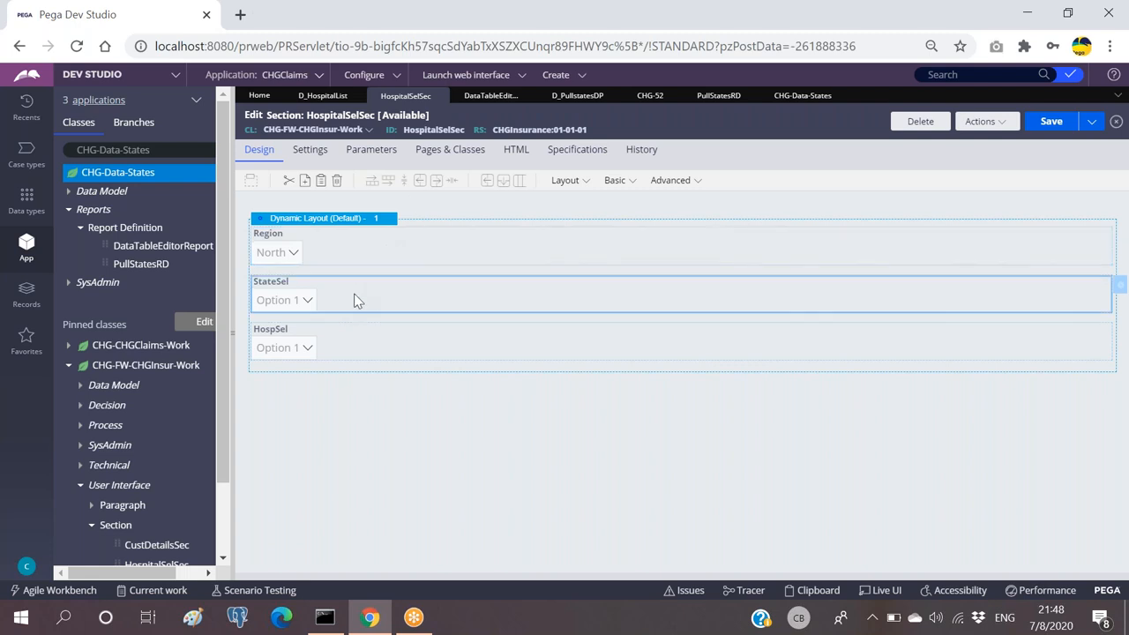
double_click(357, 300)
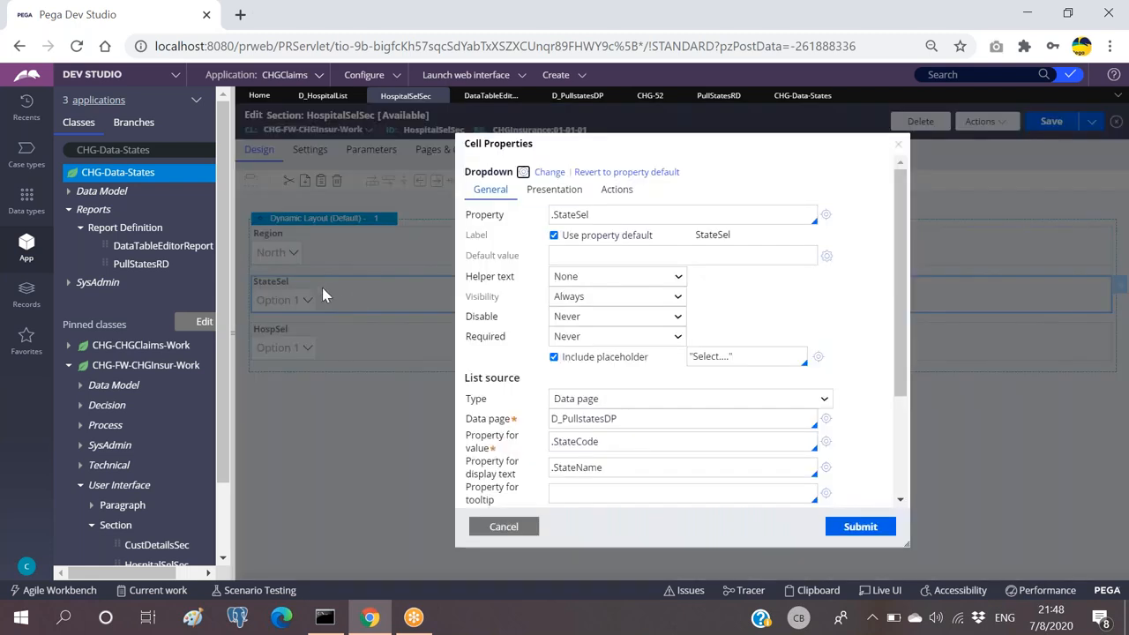
scroll(644, 399, down, 2)
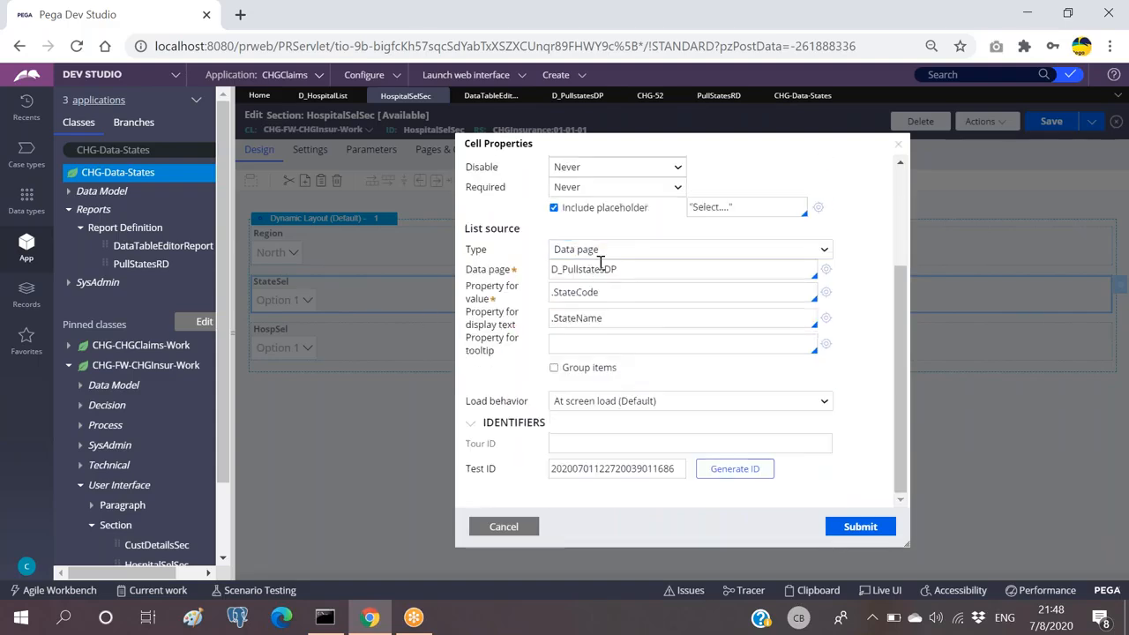
click(654, 270)
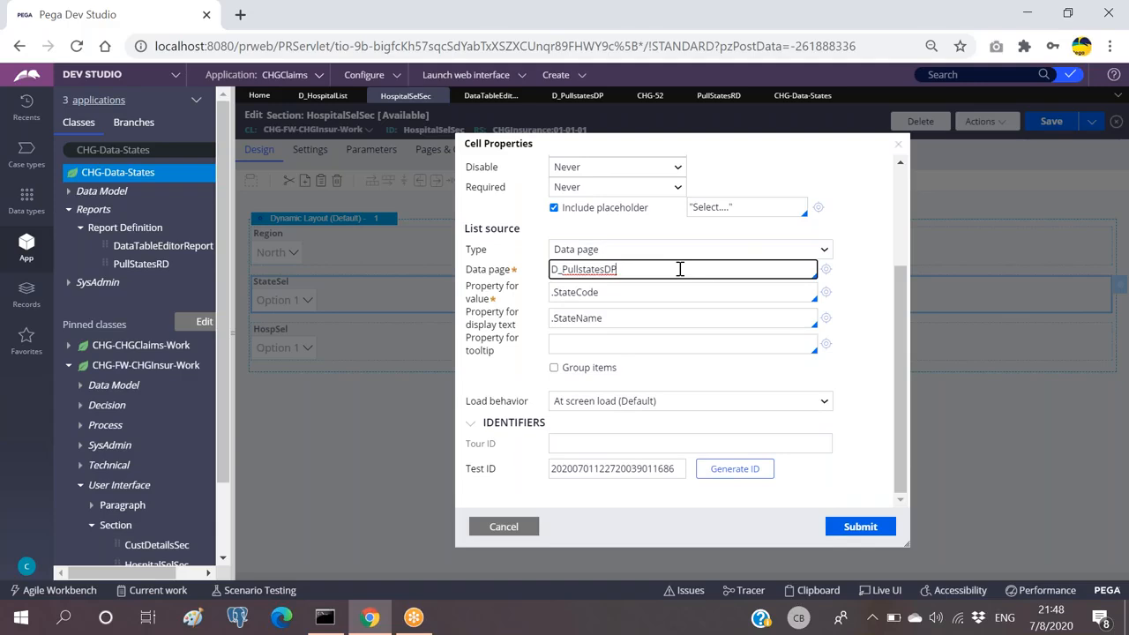
key(BackSpace)
key(BackSpace)
key(BackSpace)
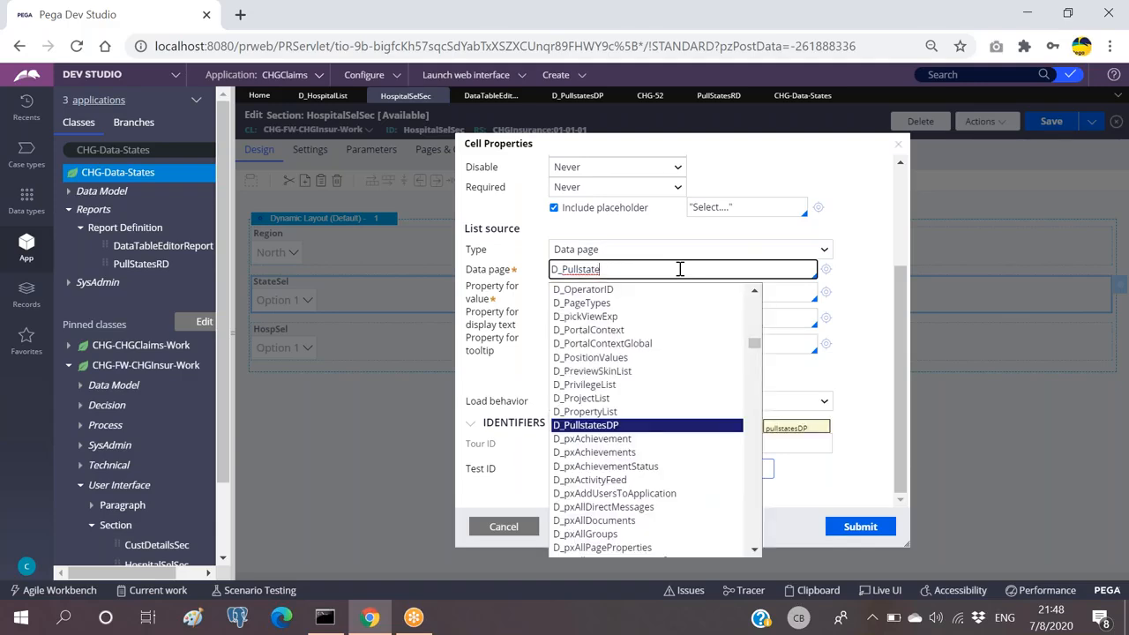
key(Return)
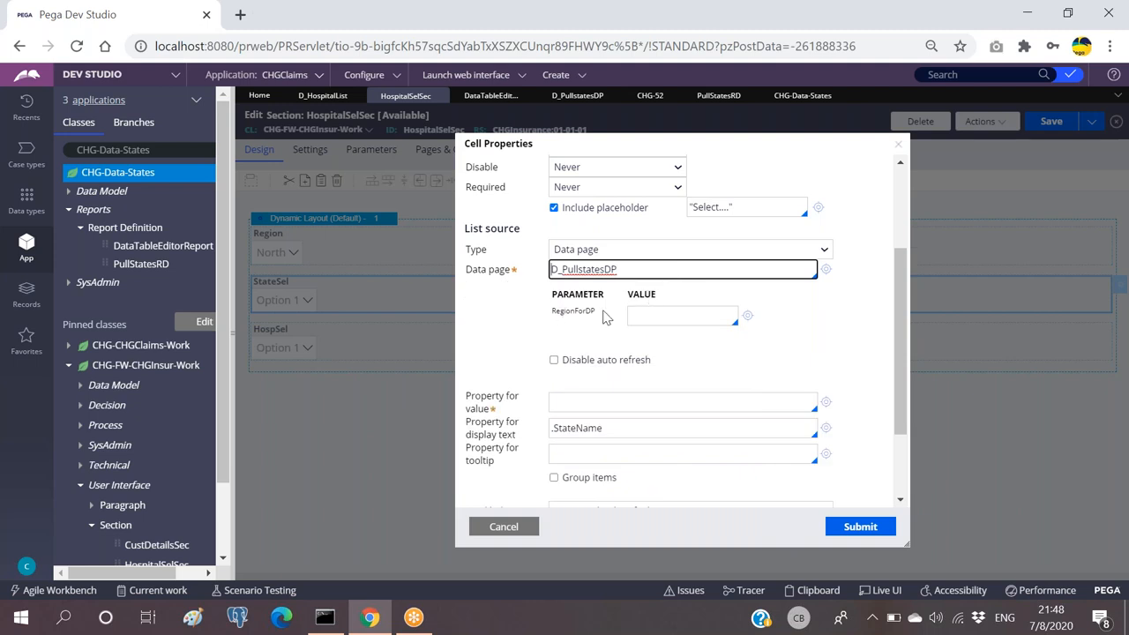
double_click(555, 311)
click(807, 299)
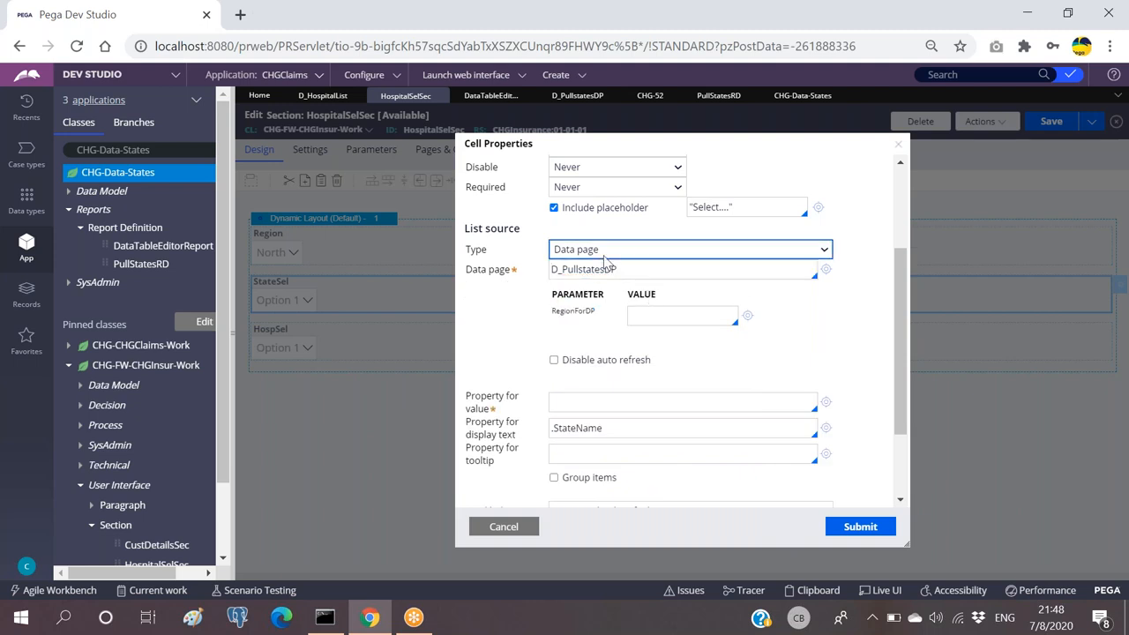
Review the D_PullstatesDP data page's ID, parameter list and data source definition.
click(609, 95)
click(430, 176)
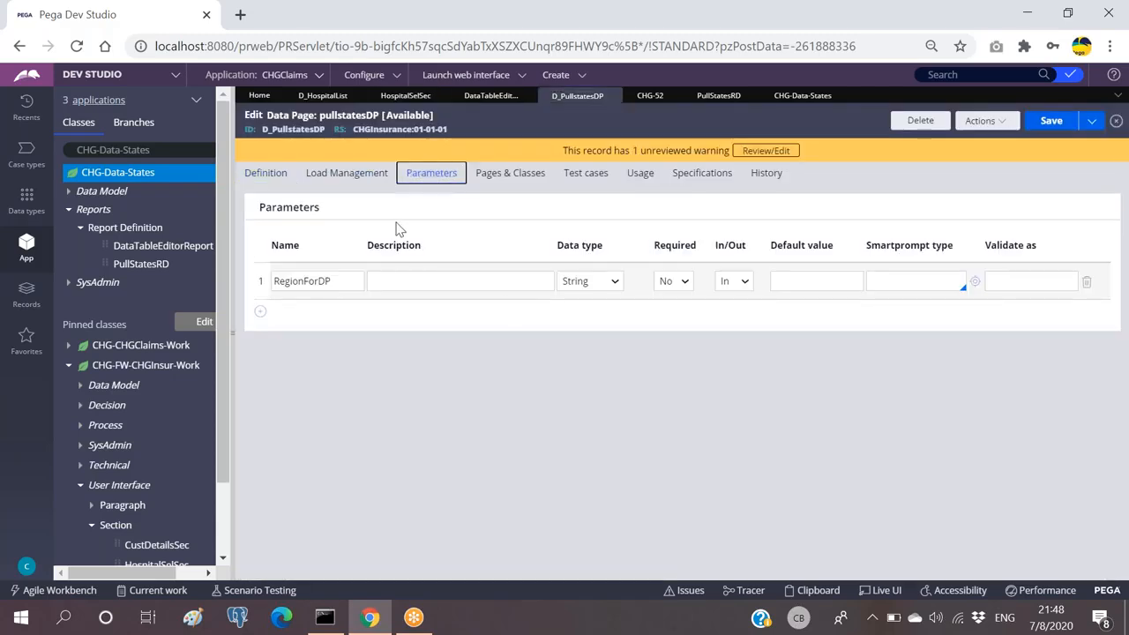
click(292, 131)
double_click(292, 131)
click(508, 131)
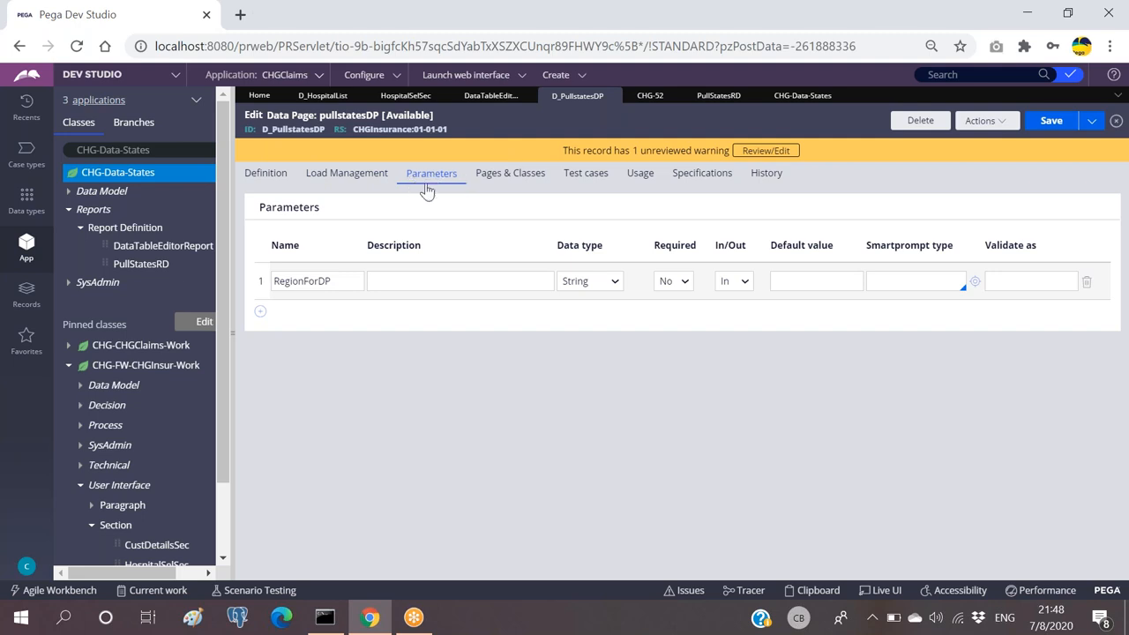
click(265, 172)
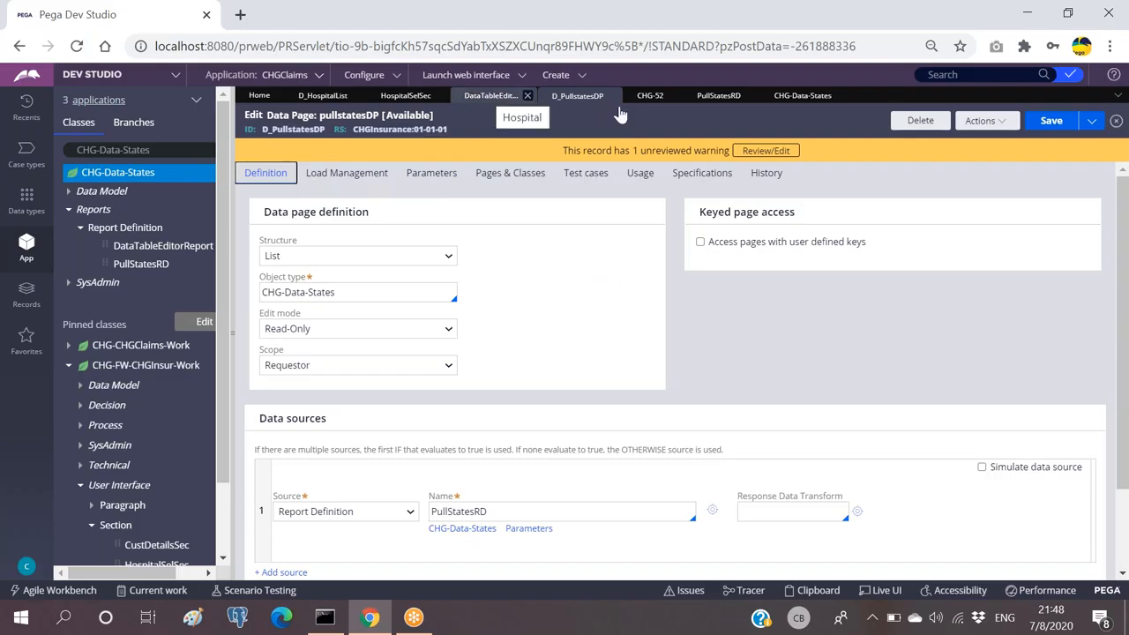
In the HospitalSelSec section, set the StateSel dropdown's RegionForDP parameter to the fixed value North.
click(657, 95)
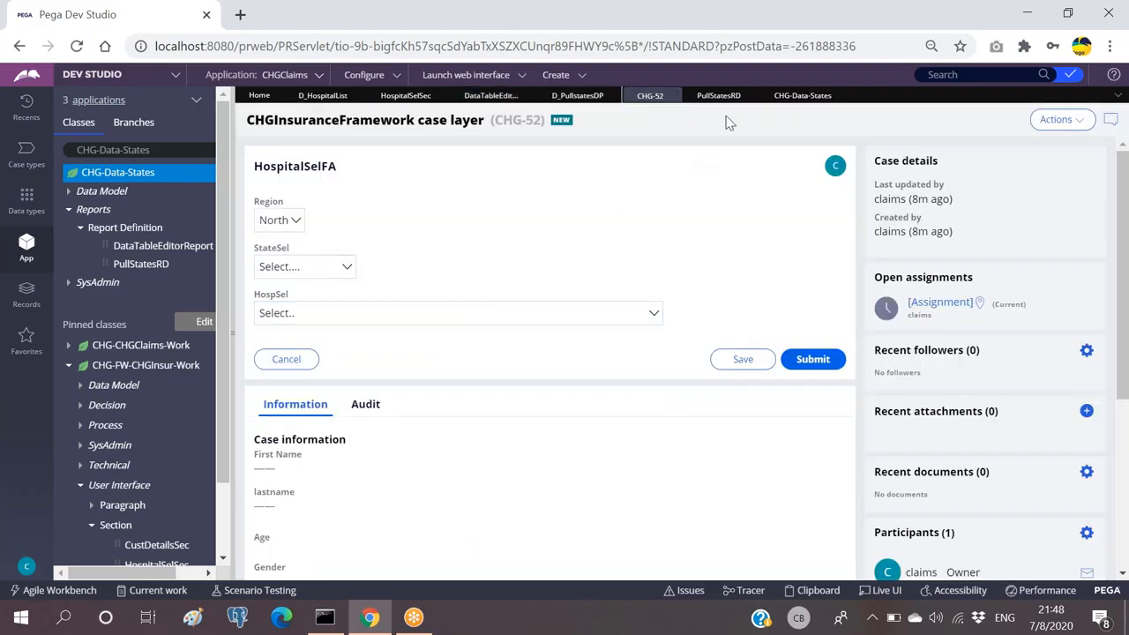
click(489, 97)
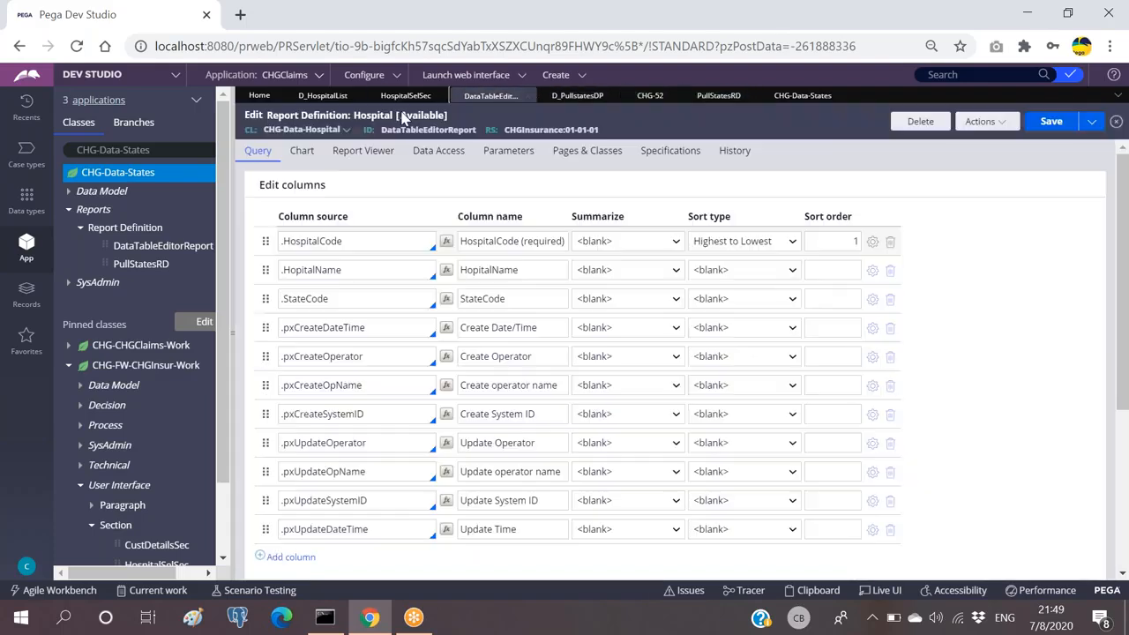
click(406, 96)
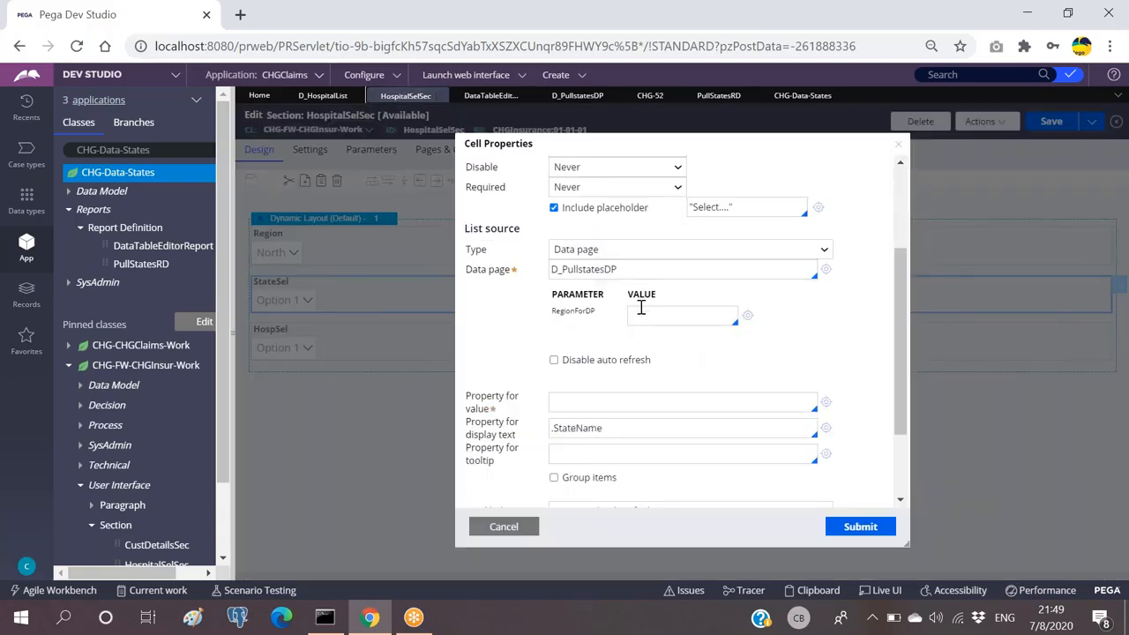
click(652, 313)
drag(602, 316, 552, 308)
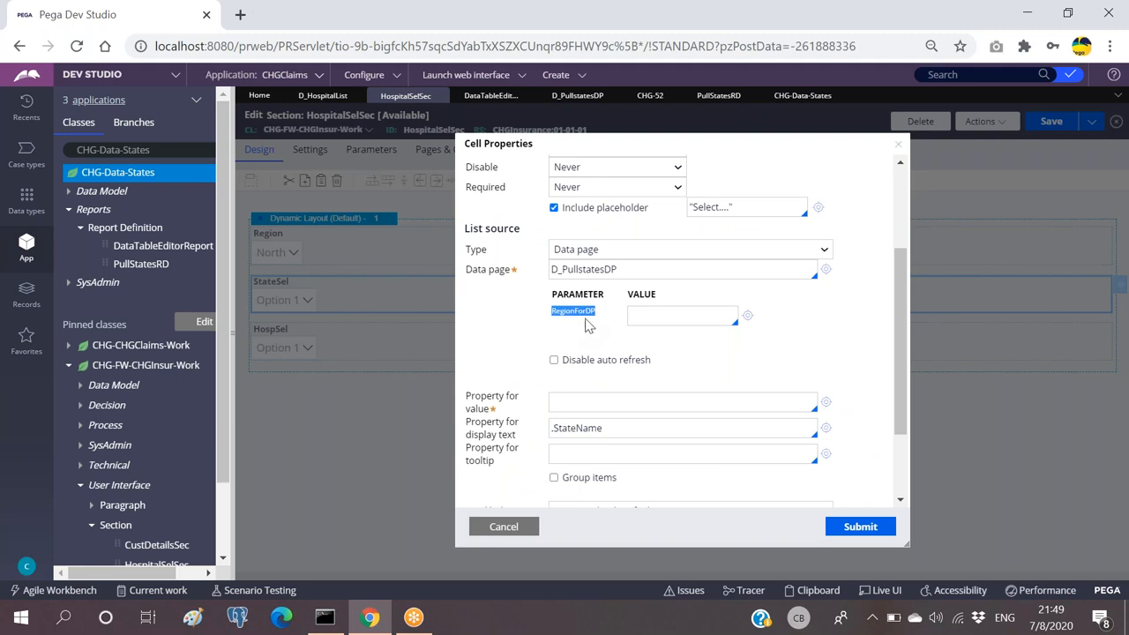
click(593, 328)
click(661, 317)
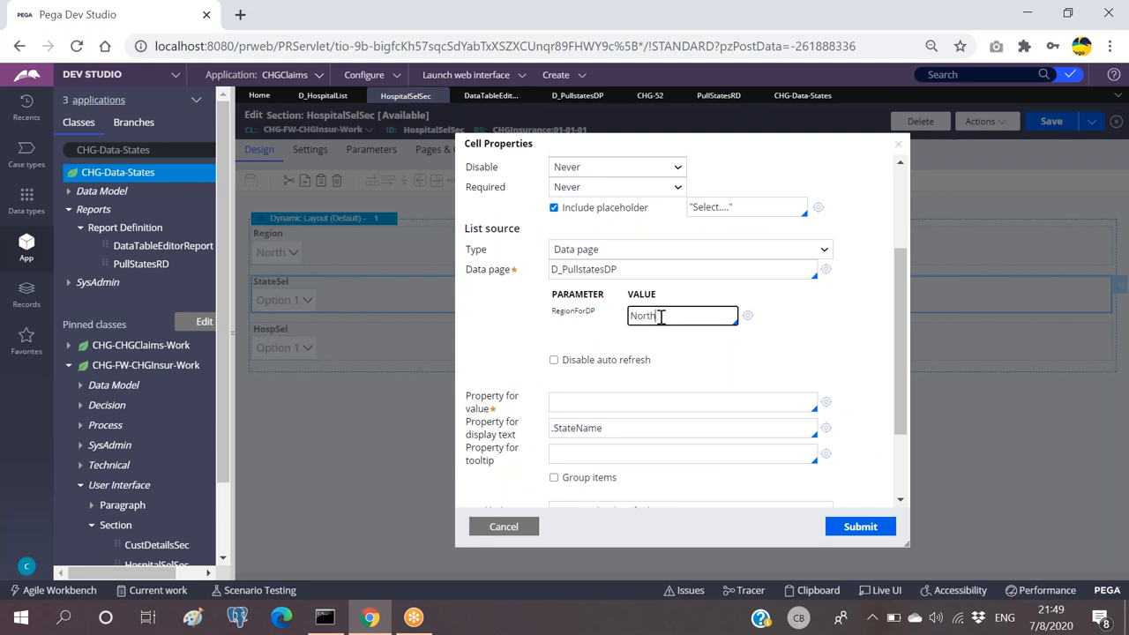
double_click(664, 319)
click(597, 316)
drag(596, 313, 555, 311)
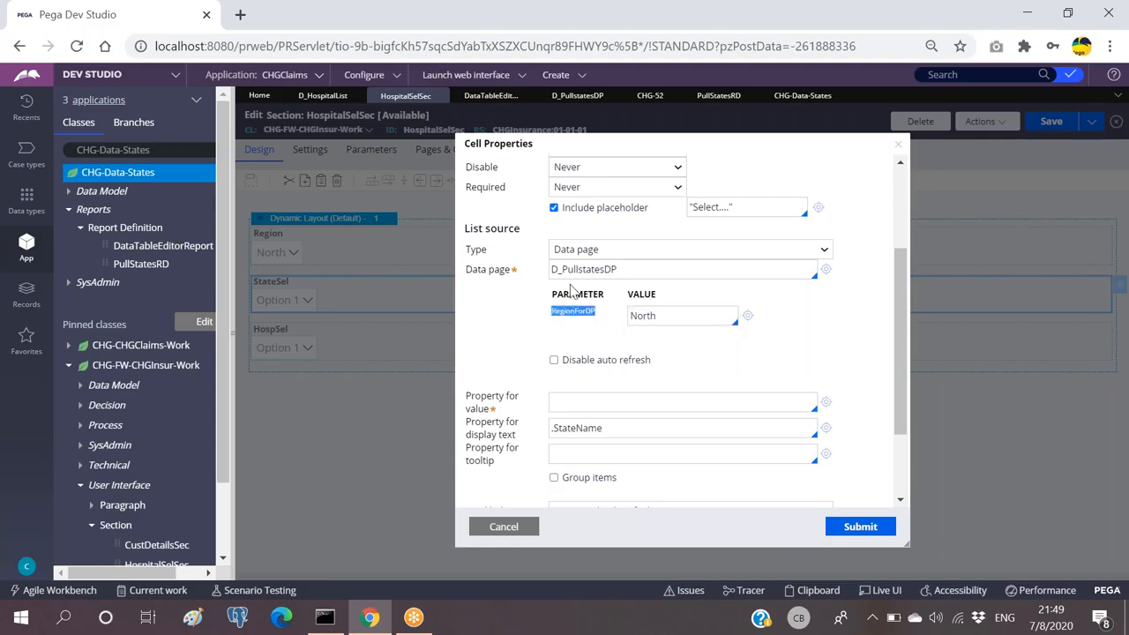
drag(631, 269, 550, 270)
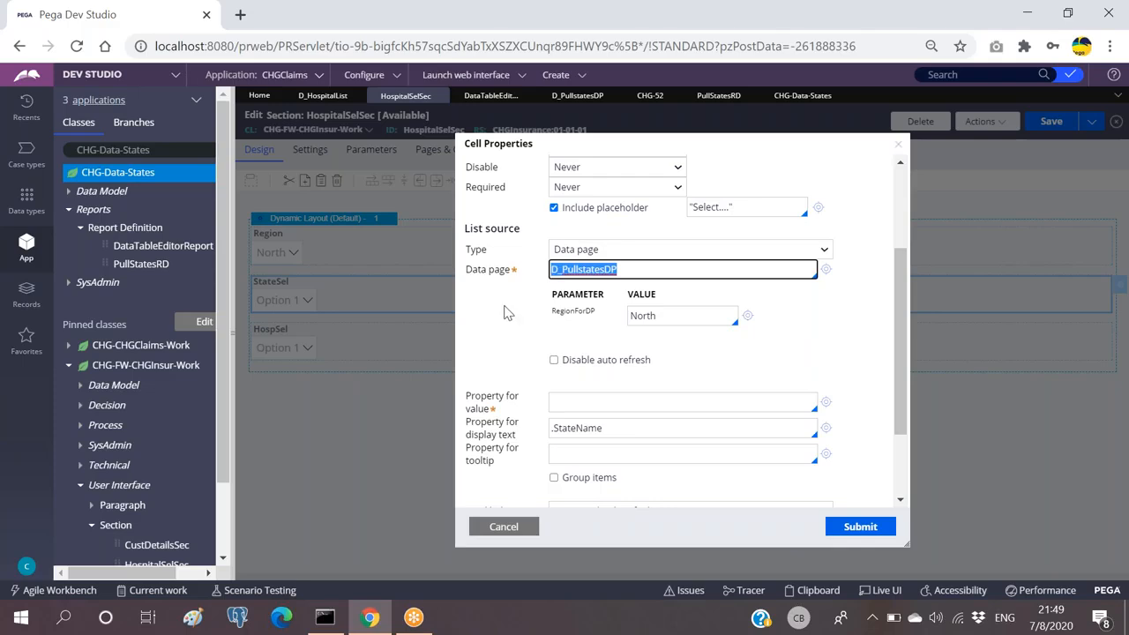
click(504, 312)
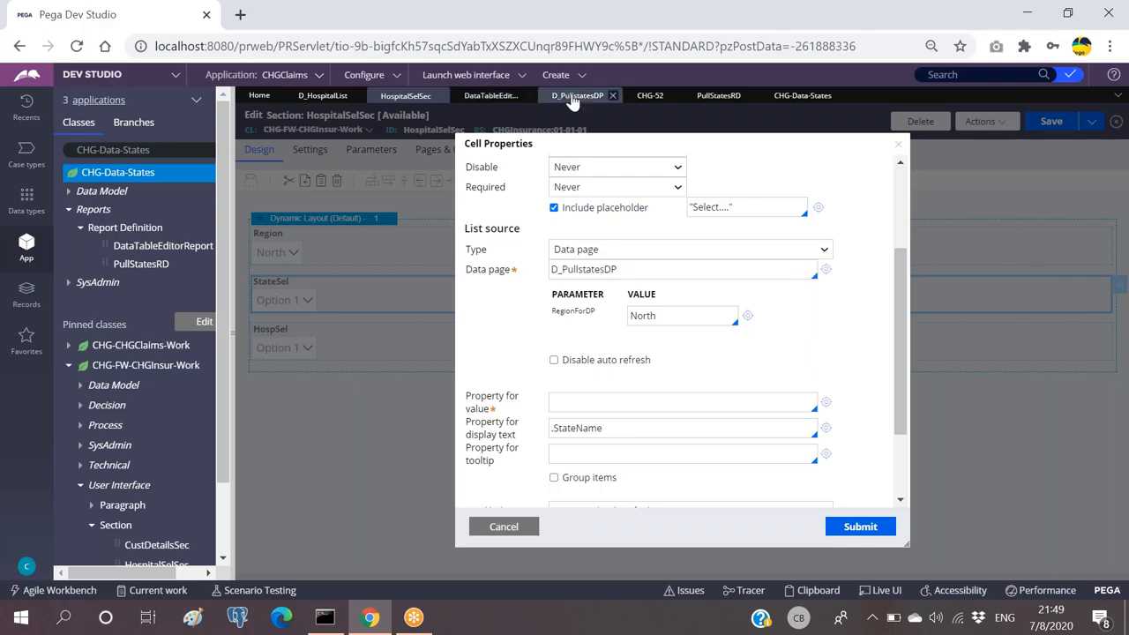
Examine how the D_PullstatesDP data page passes its region parameter to PullStatesRD and how the report's Region filter uses it.
click(577, 95)
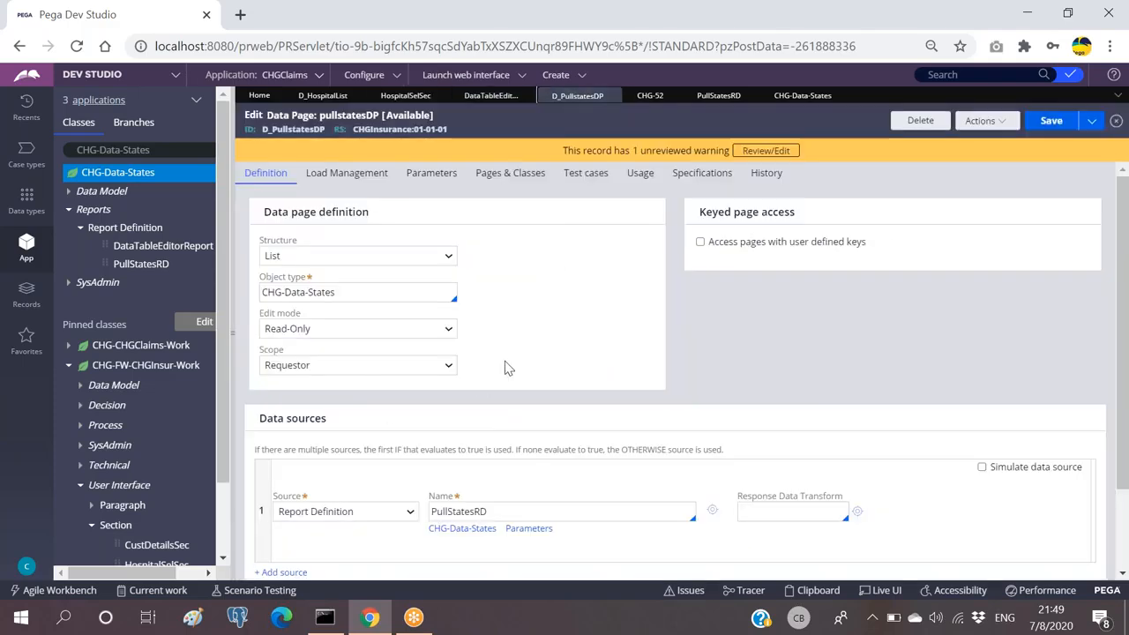
scroll(508, 362, down, 1)
click(528, 439)
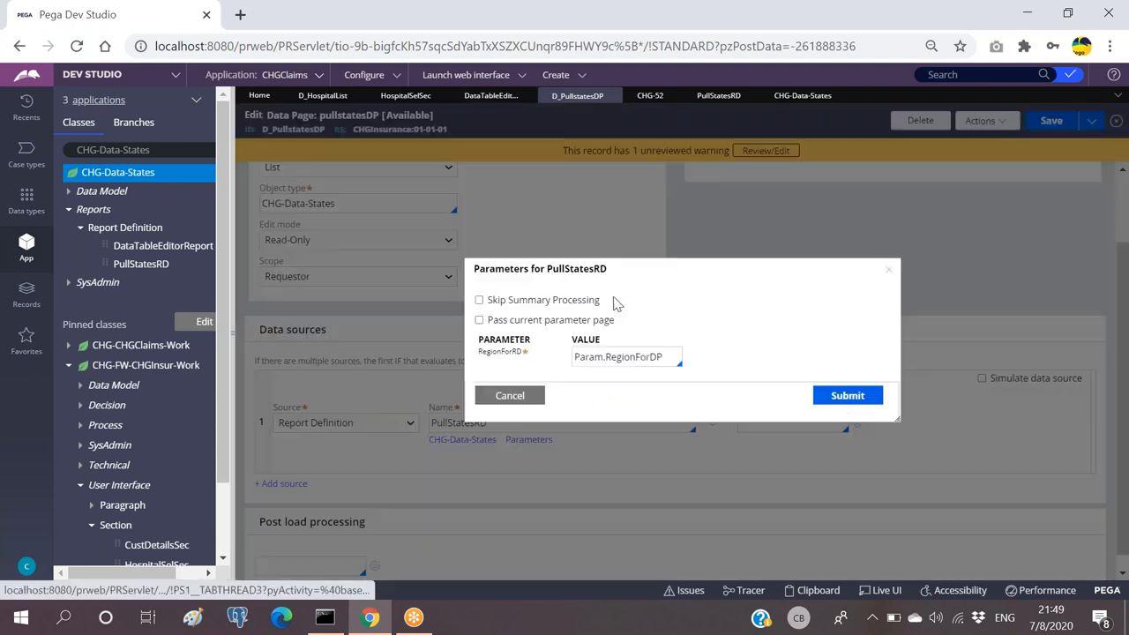
double_click(661, 356)
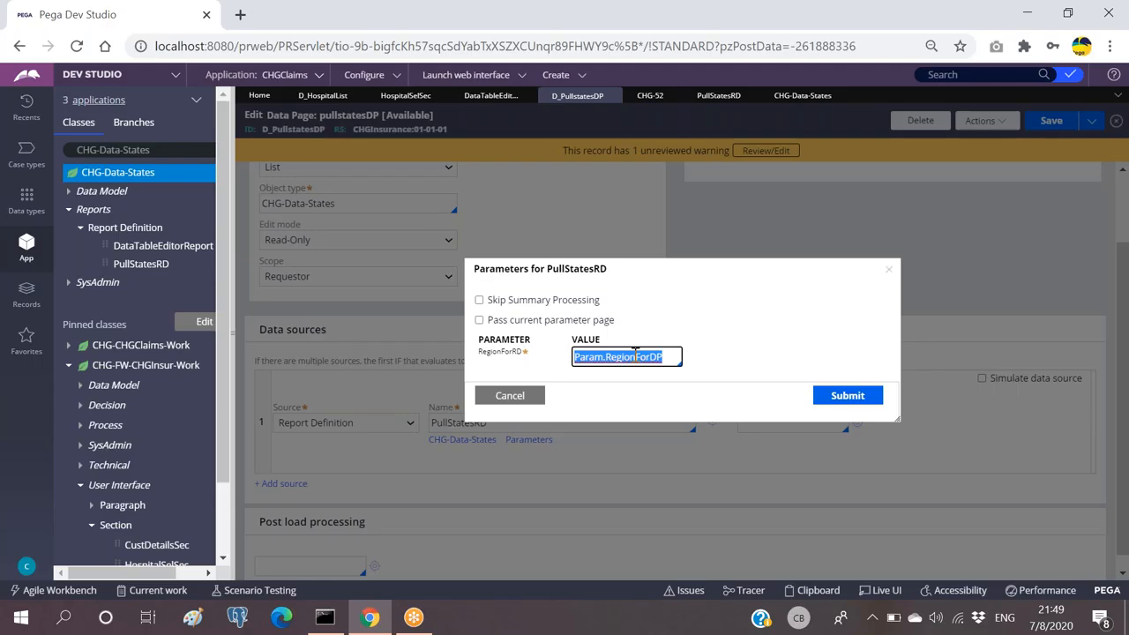
double_click(522, 352)
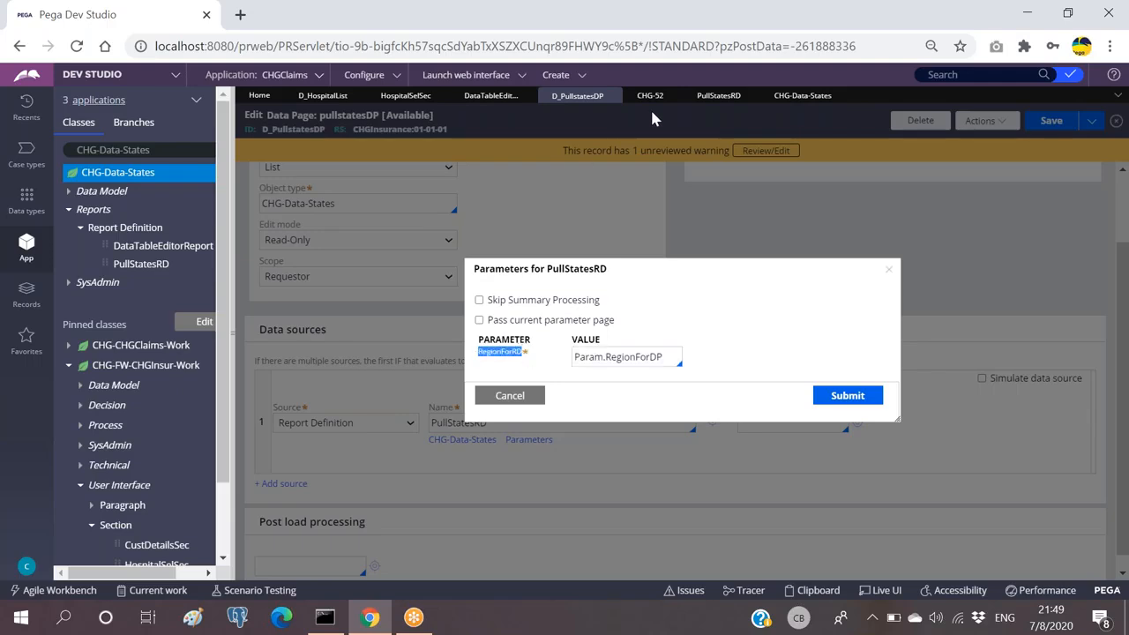
click(719, 95)
scroll(809, 424, down, 1)
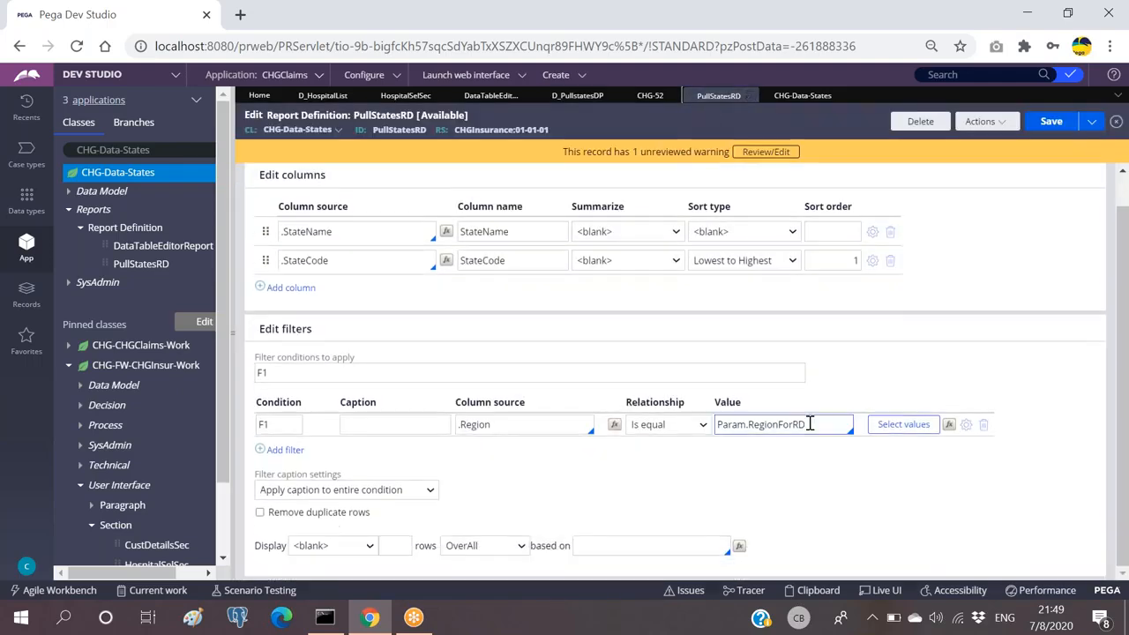
drag(784, 424, 714, 427)
drag(804, 425, 739, 425)
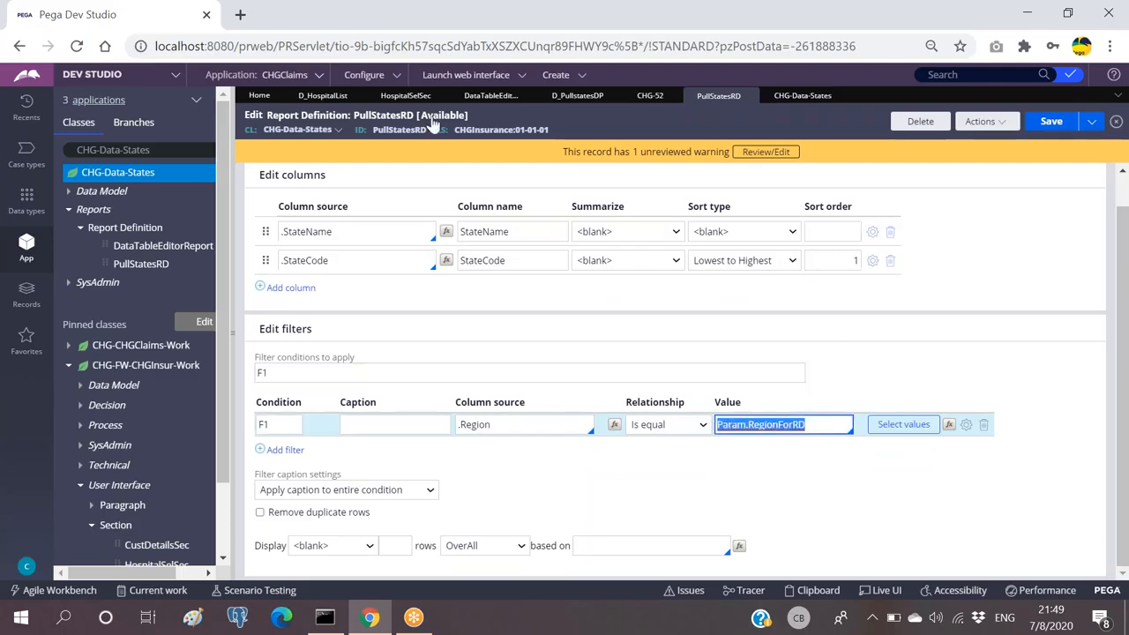
Replace the RegionForDP parameter value of the StateSel dropdown in HospitalSelSec with the .StateSel property.
click(406, 96)
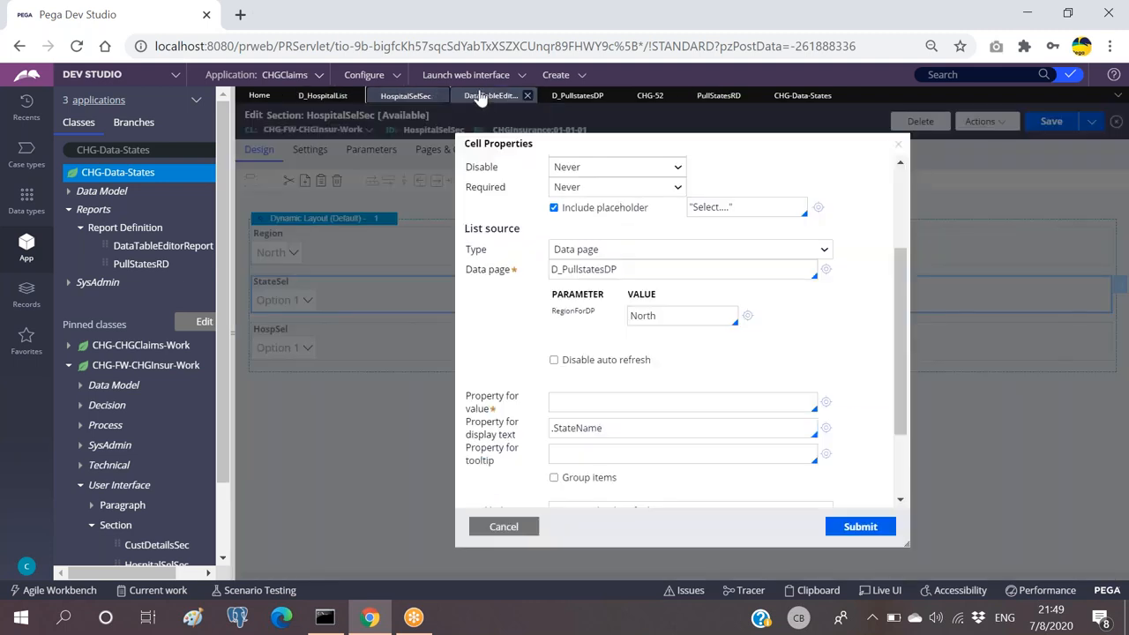
click(735, 315)
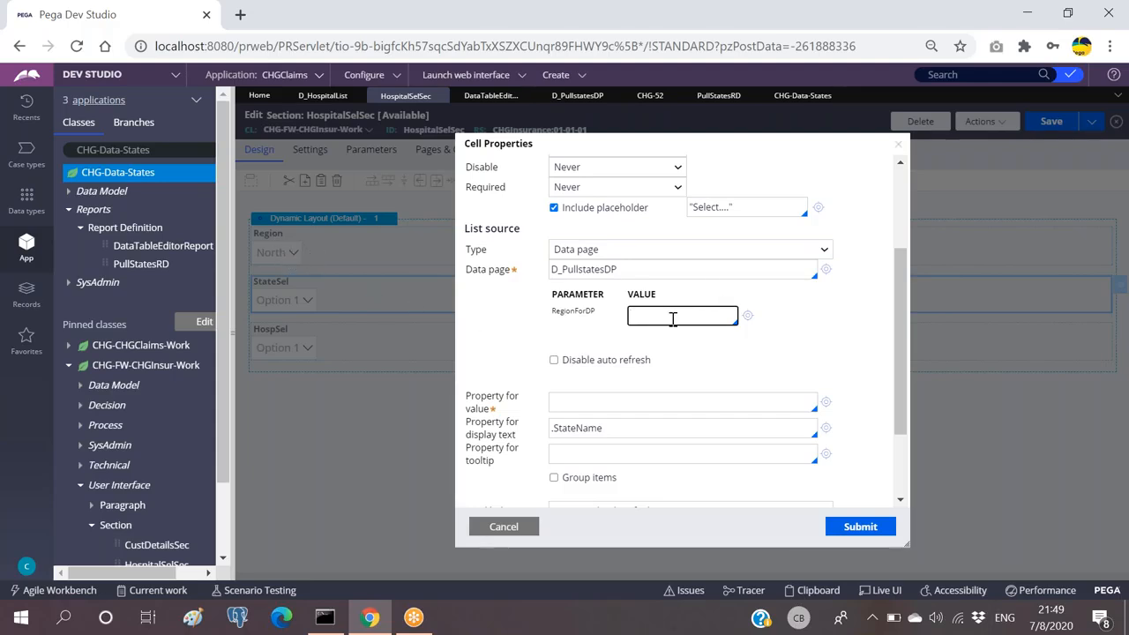
key(Down)
key(Down)
key(Down)
key(Down)
key(Down)
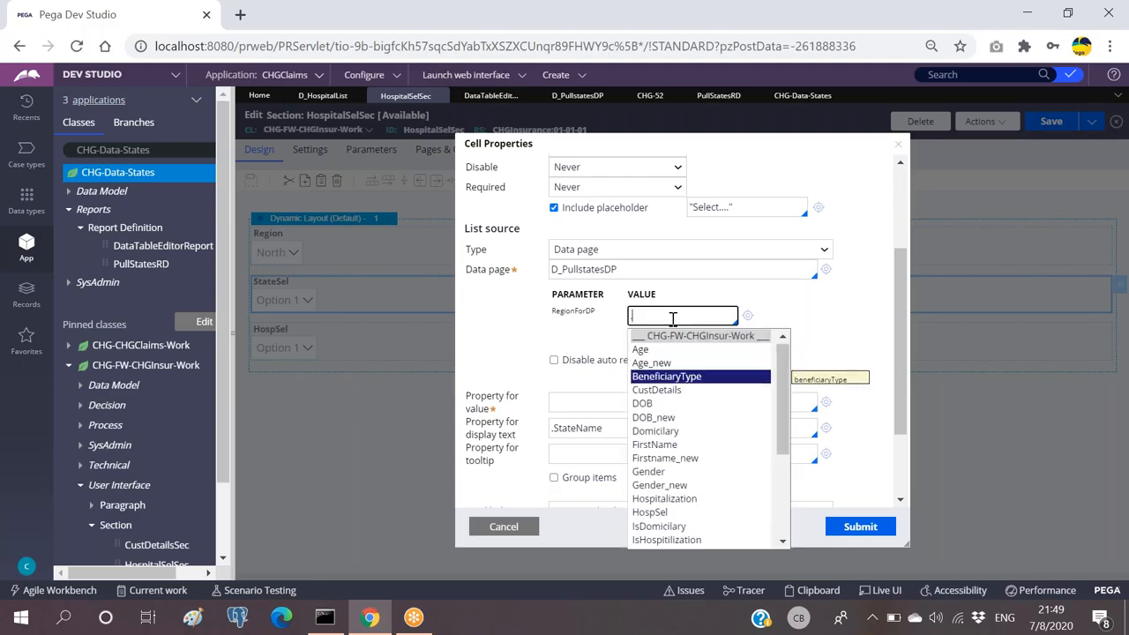
key(Down)
key(Down)
key(Down)
key(Down)
key(Down)
key(Down)
key(Down)
key(Down)
key(Down)
key(Down)
key(Down)
key(Down)
key(Down)
key(Down)
key(Down)
key(Down)
key(Down)
key(Down)
key(Down)
key(Down)
key(Up)
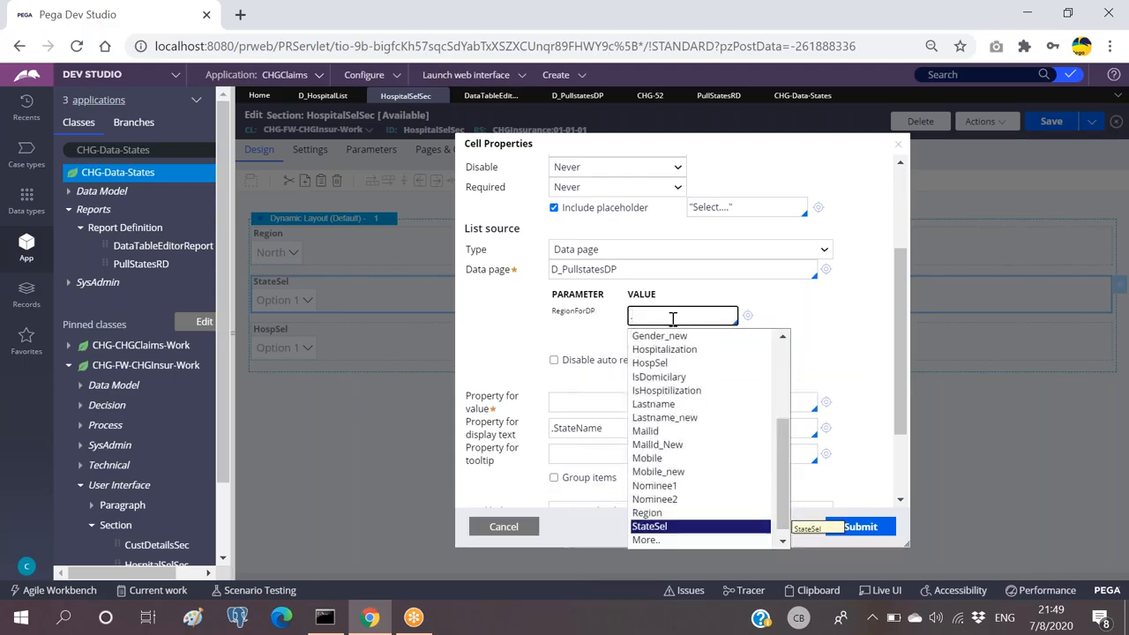
key(Return)
click(824, 328)
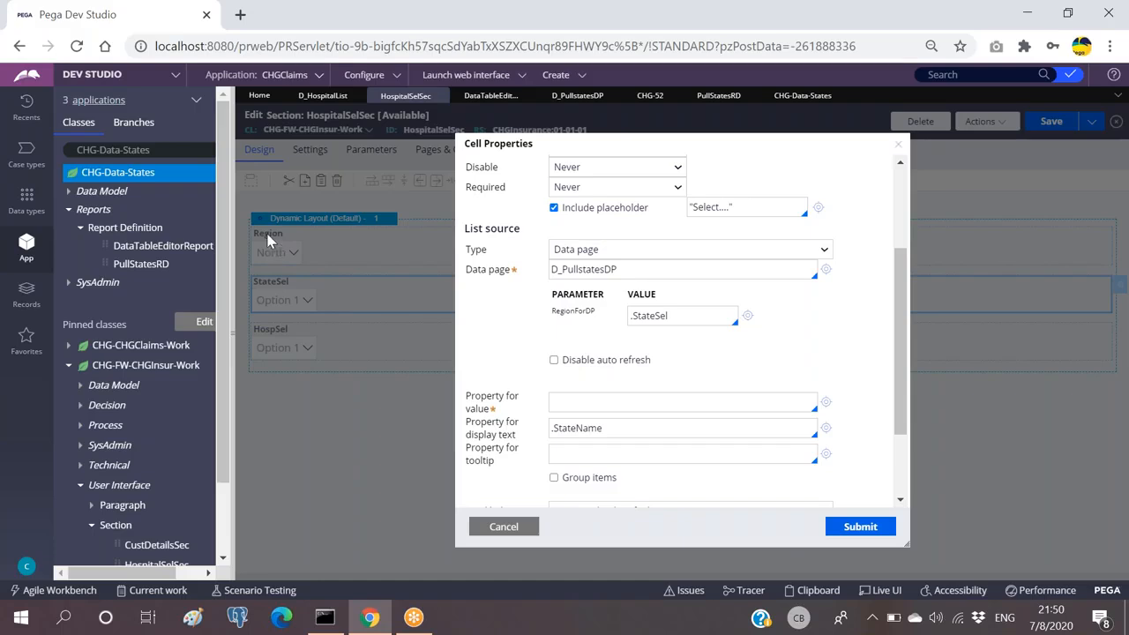
Set the RegionForDP parameter value of the StateSel dropdown to the .Region property.
drag(687, 314, 617, 323)
key(BackSpace)
text(.)
key(Down)
key(Down)
key(Down)
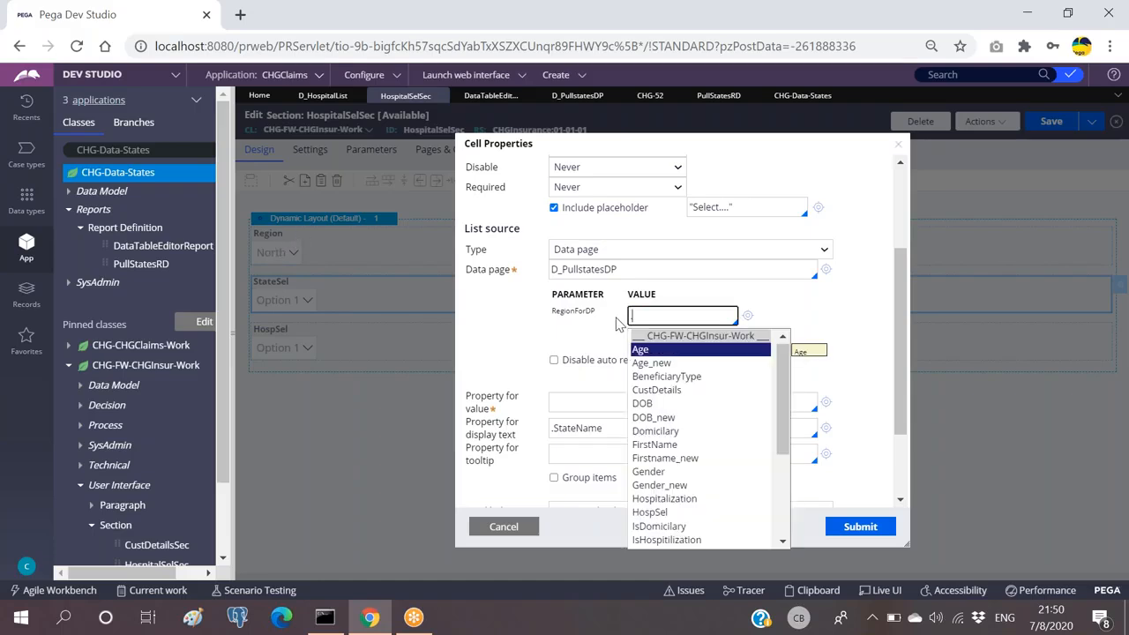
text(re)
key(Return)
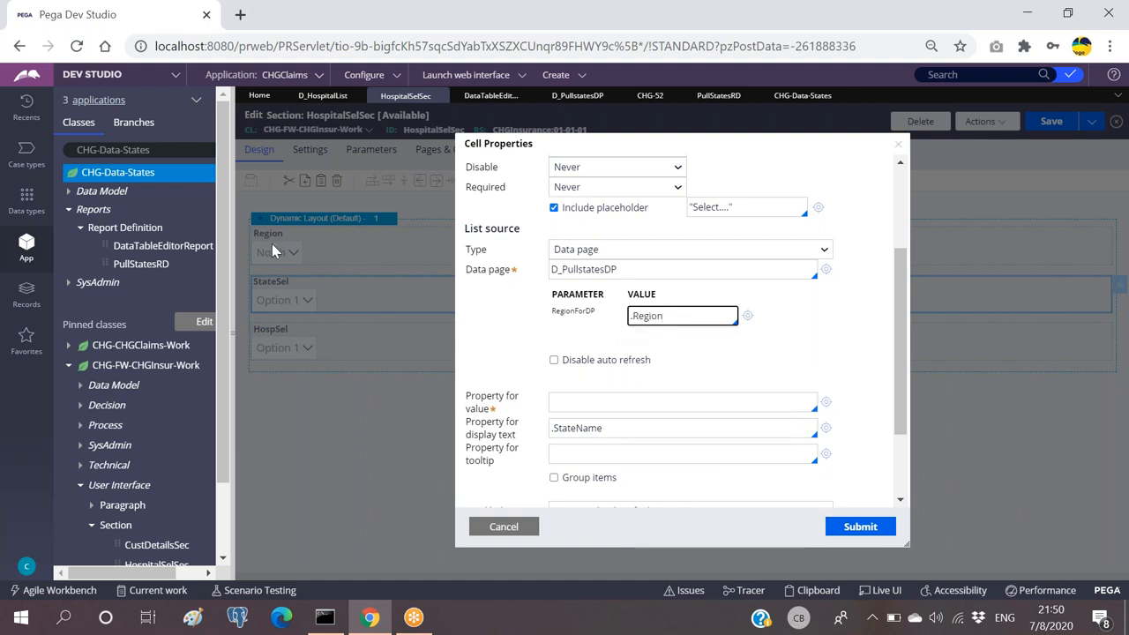
key(ctrl+a)
click(500, 323)
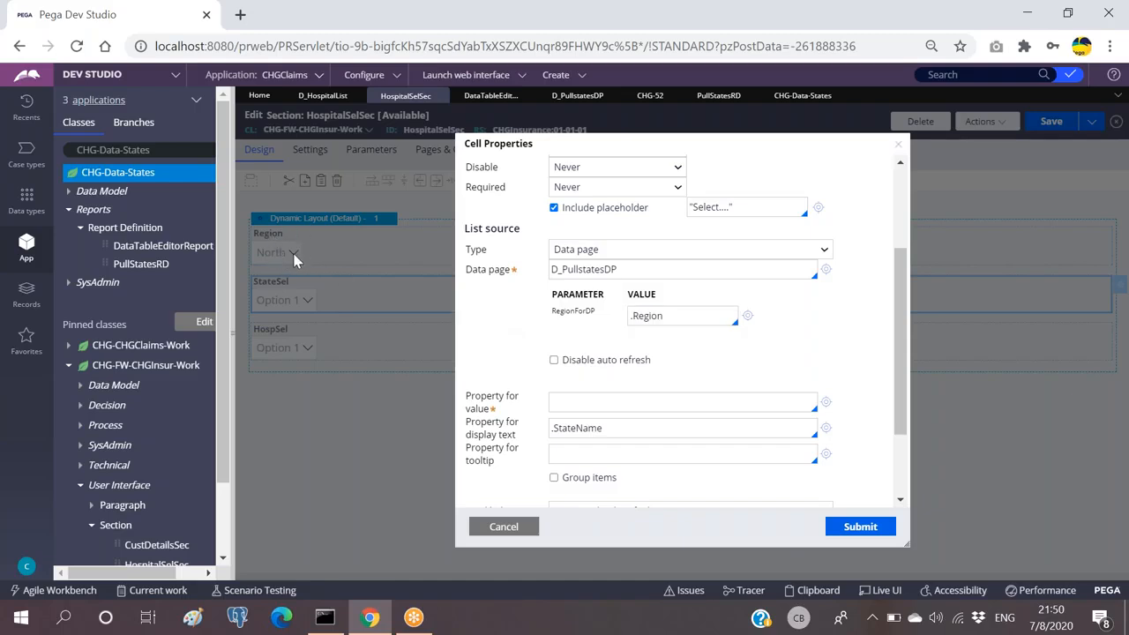
Trace the region value from the StateSel dropdown's parameter through the D_PullstatesDP data page to the filter in PullStatesRD.
triple_click(631, 315)
click(676, 318)
drag(671, 314, 545, 317)
drag(666, 300, 556, 316)
click(665, 307)
click(615, 305)
click(582, 326)
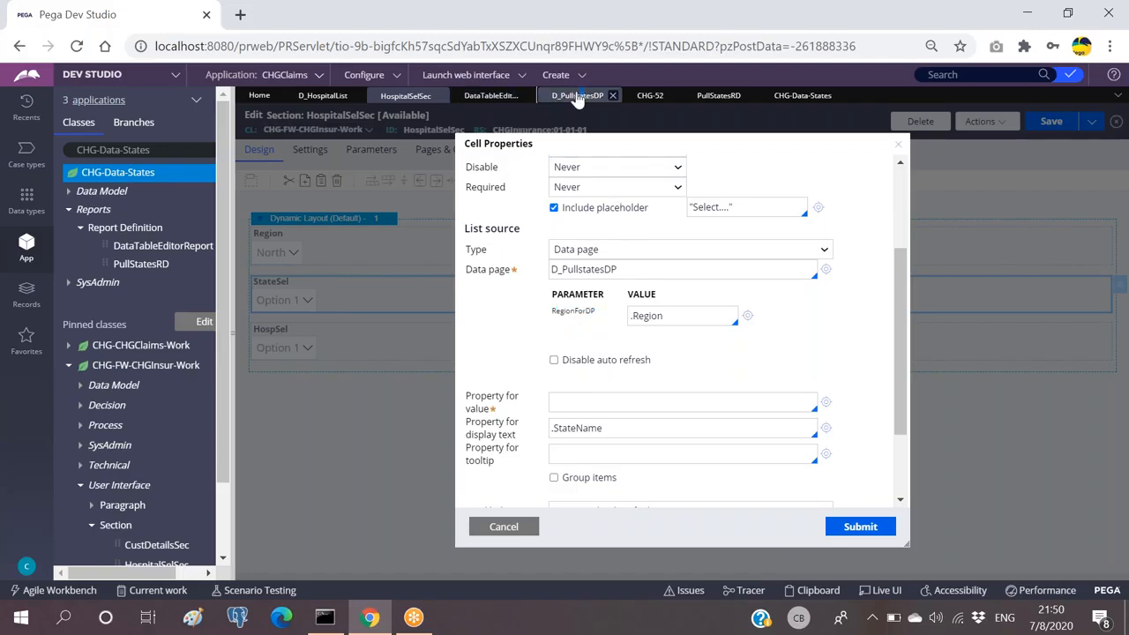
click(577, 97)
drag(672, 355, 574, 353)
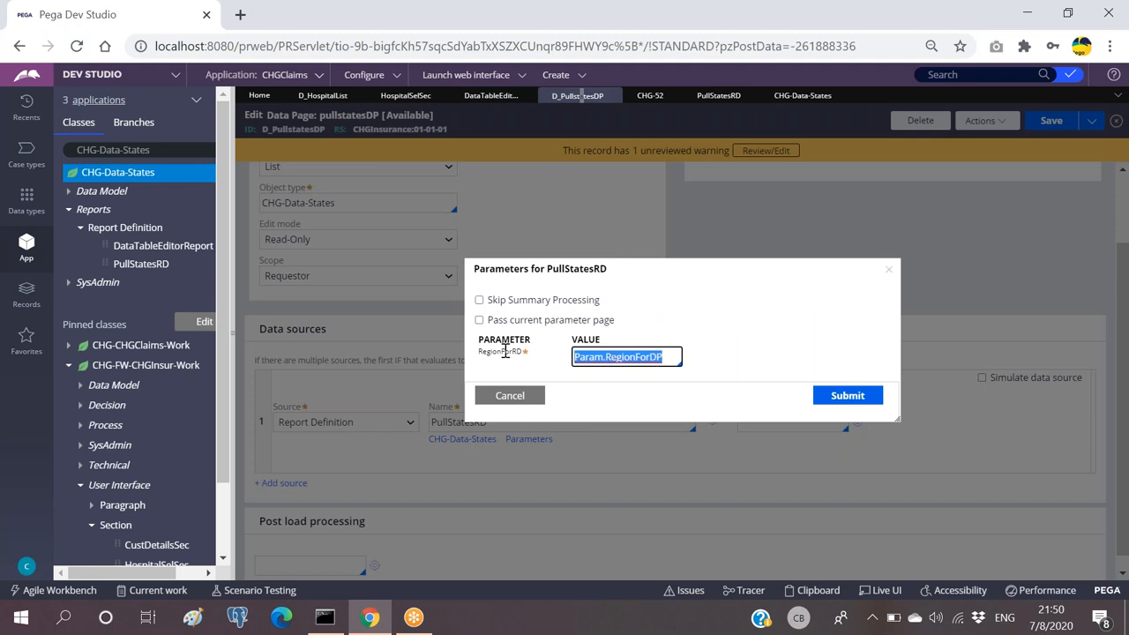
click(716, 97)
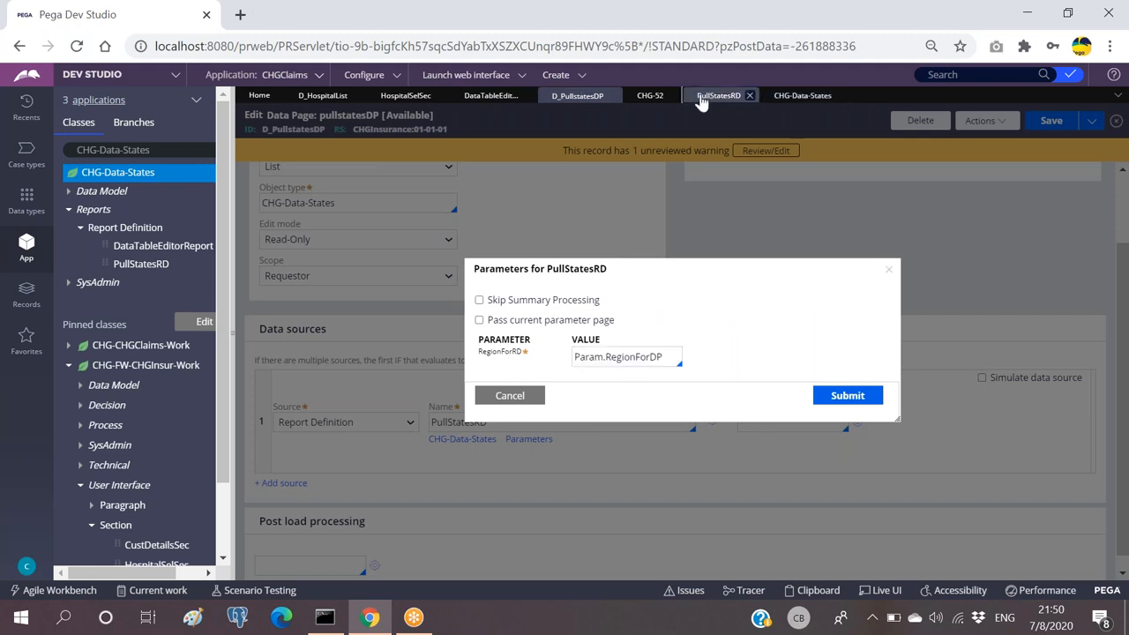
click(816, 423)
drag(817, 422, 712, 424)
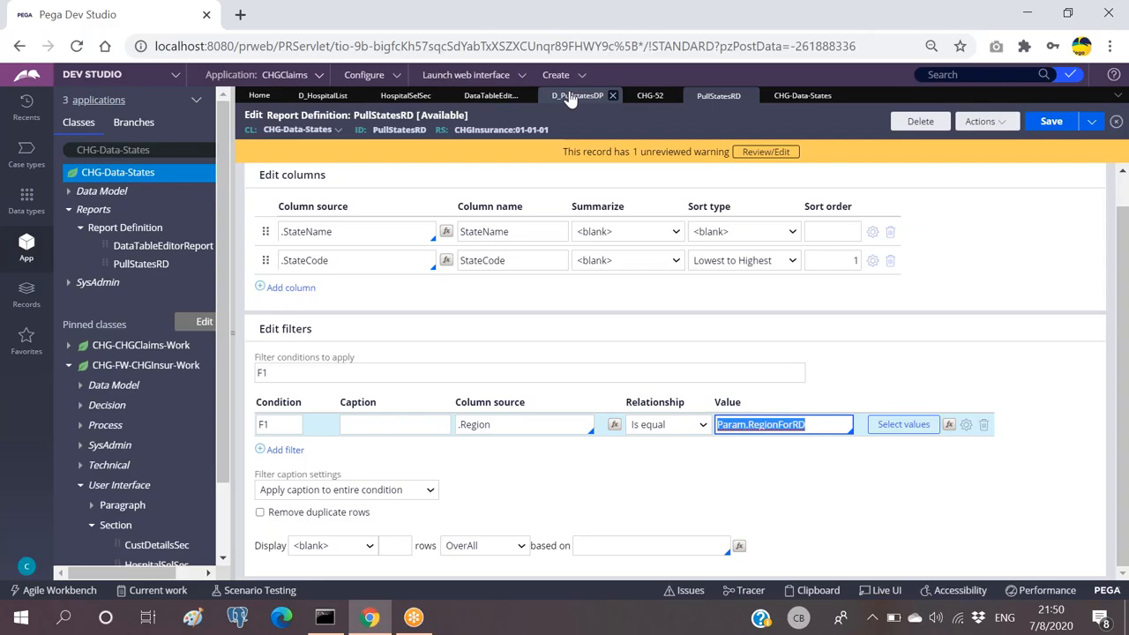
Set the StateSel dropdown's property for value to .StateCode, apply the cell properties and save the HospitalSelSec section.
click(491, 96)
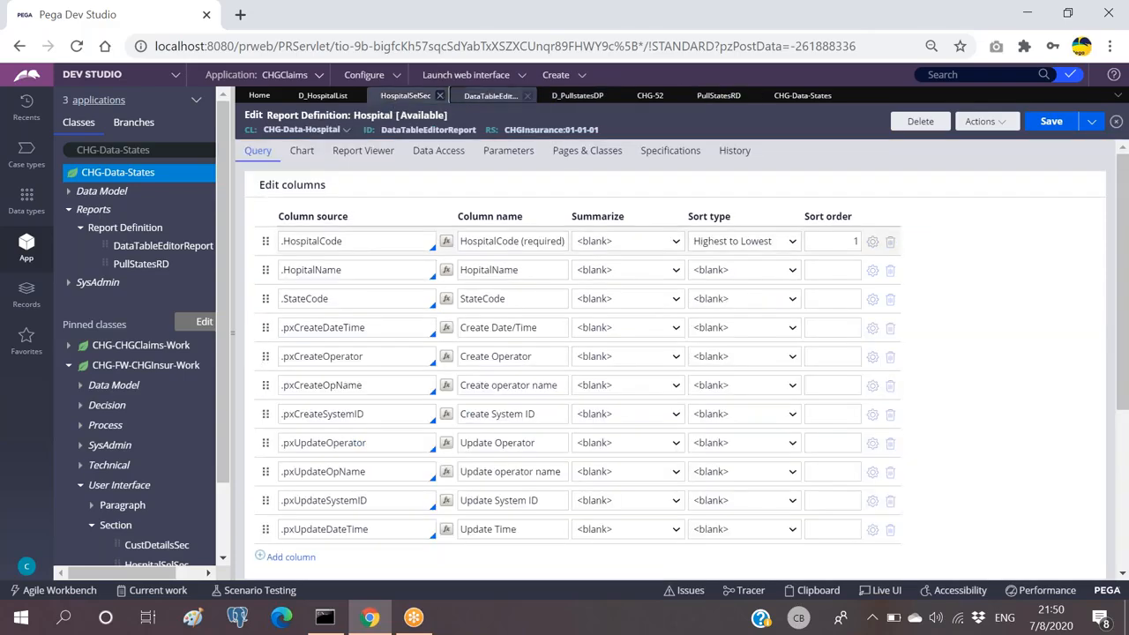
click(394, 97)
click(650, 401)
key(Down)
key(Down)
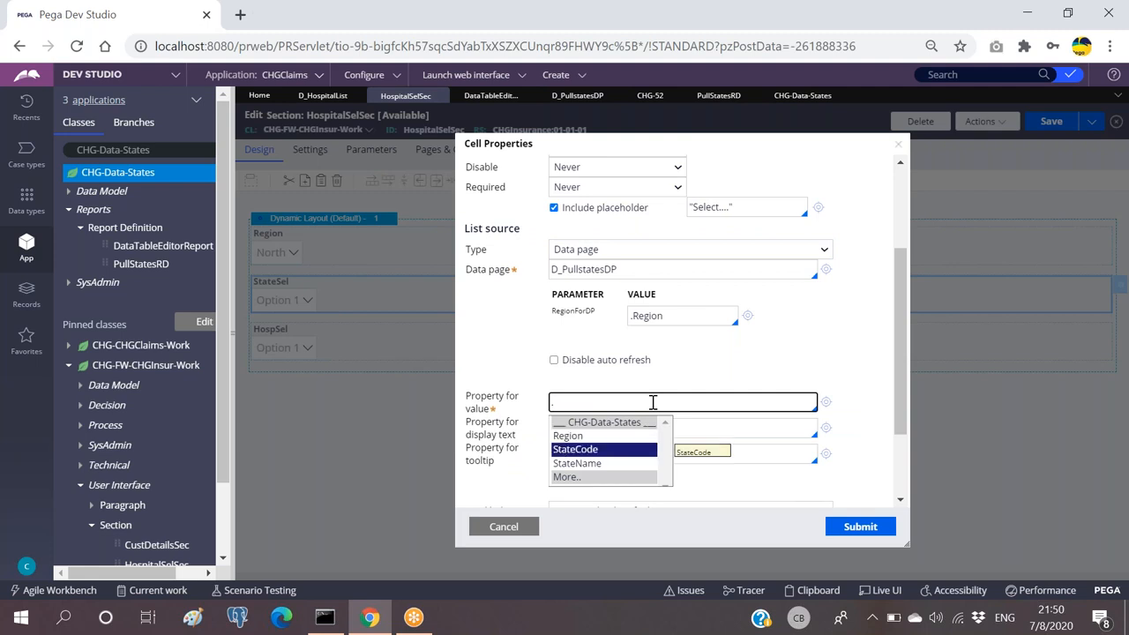
key(Return)
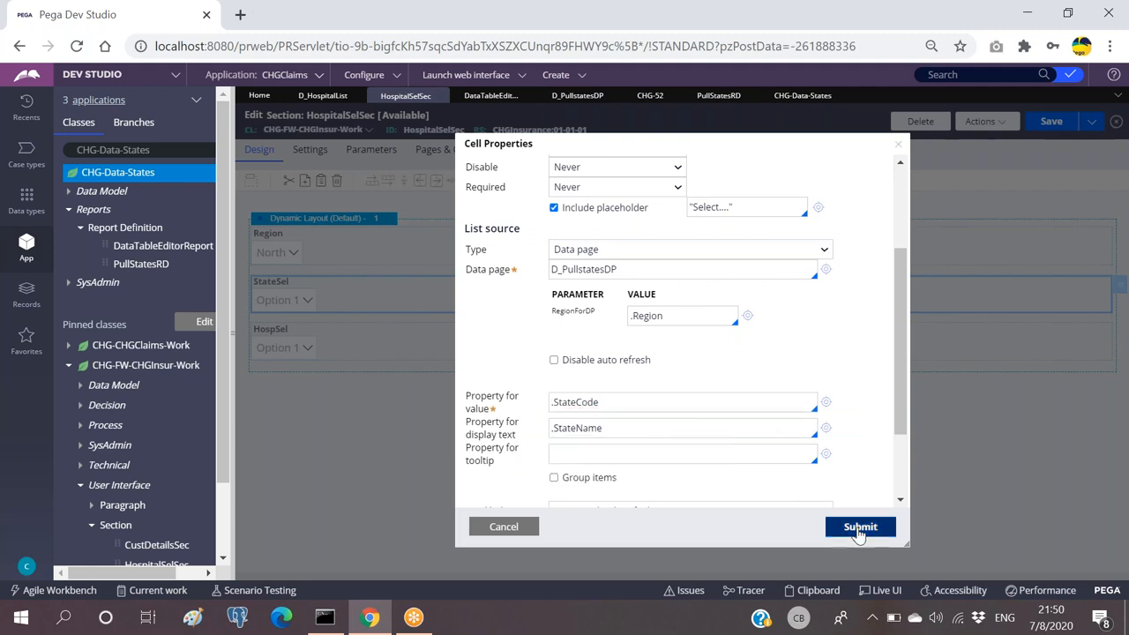
click(860, 526)
click(1049, 124)
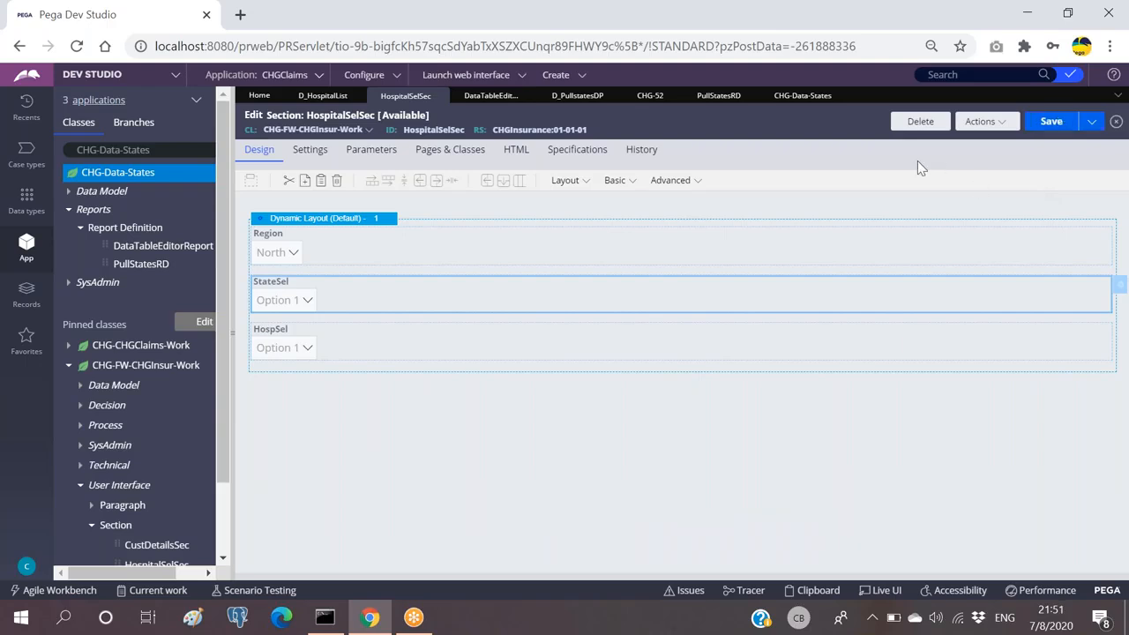
Create a new ClaimsFlow case and submit its customer, nominee and treatment forms unchanged to reach the HospitalSelFA form.
click(557, 75)
mouse_move(665, 100)
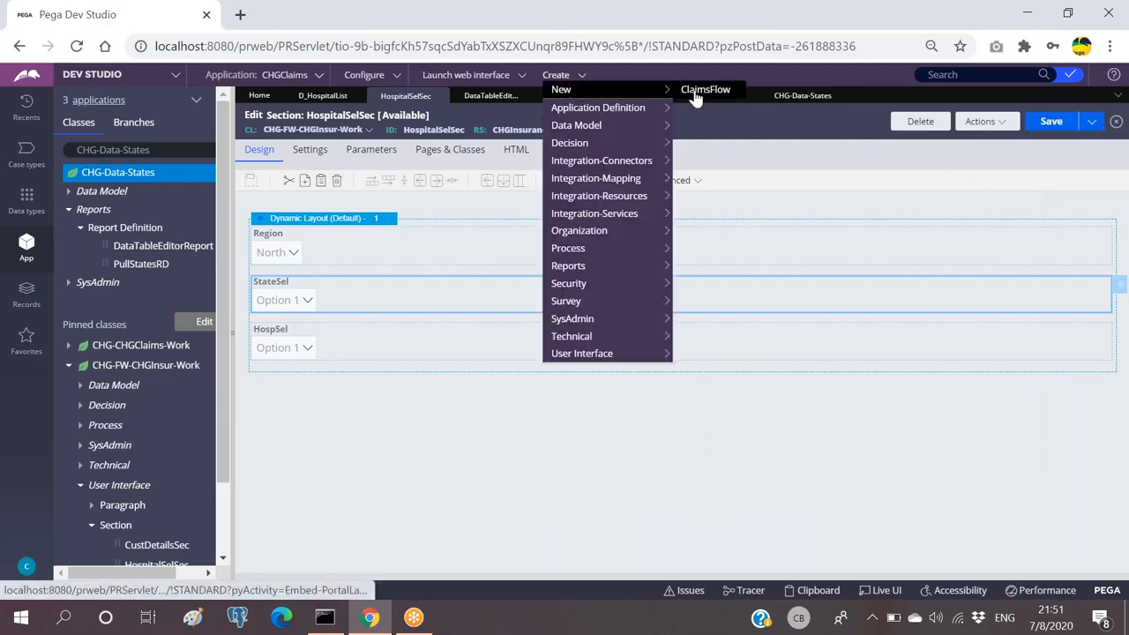
click(697, 90)
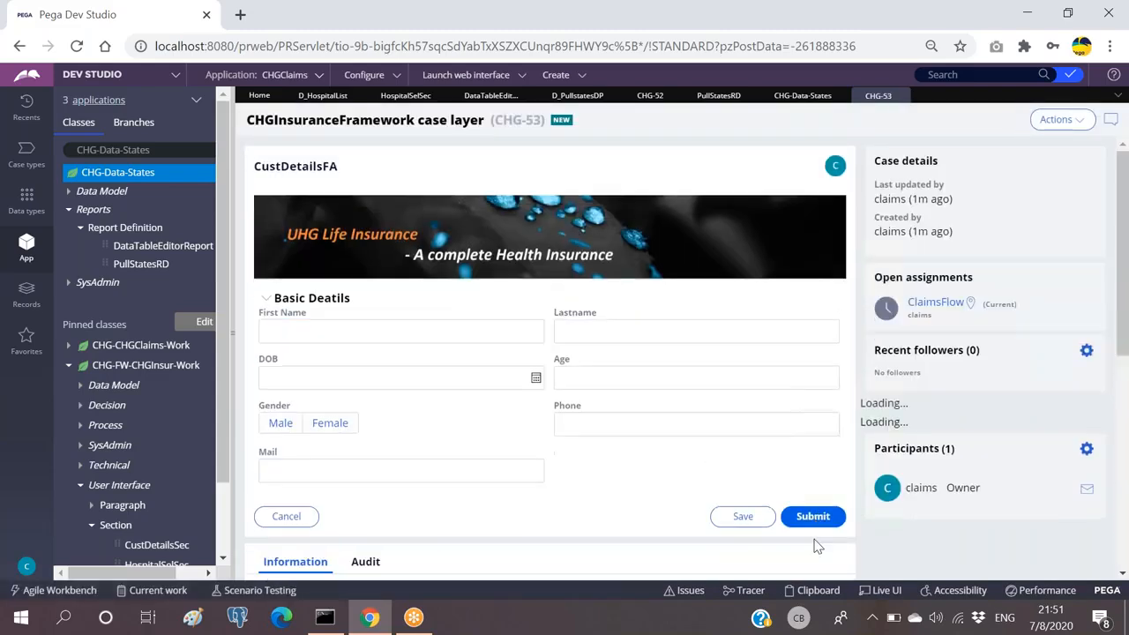
click(812, 516)
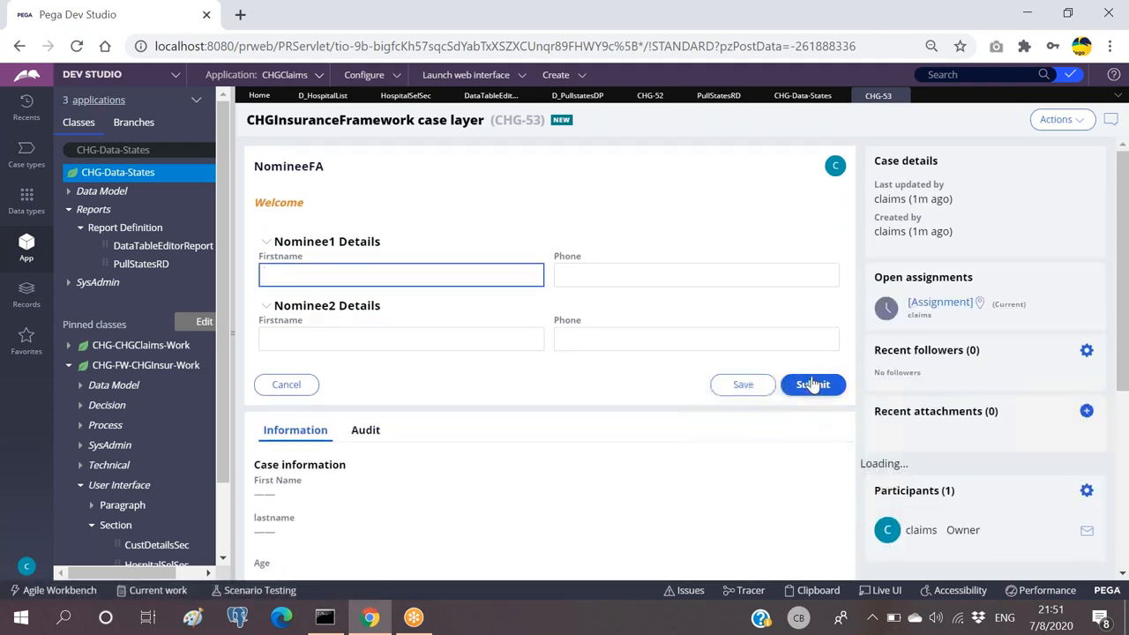
click(812, 385)
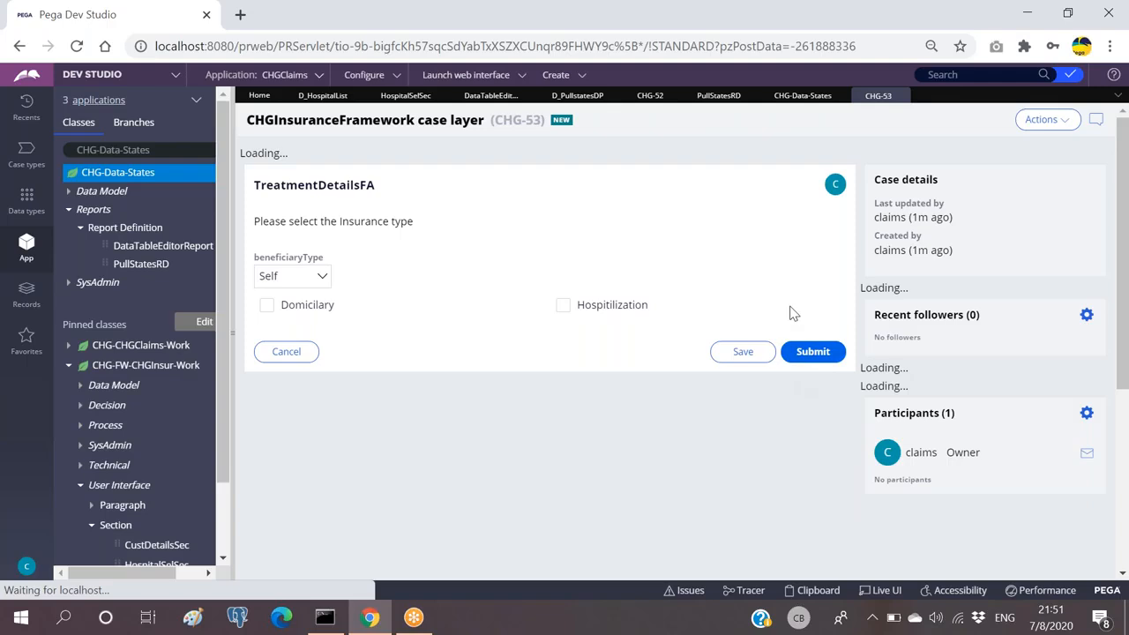
click(811, 332)
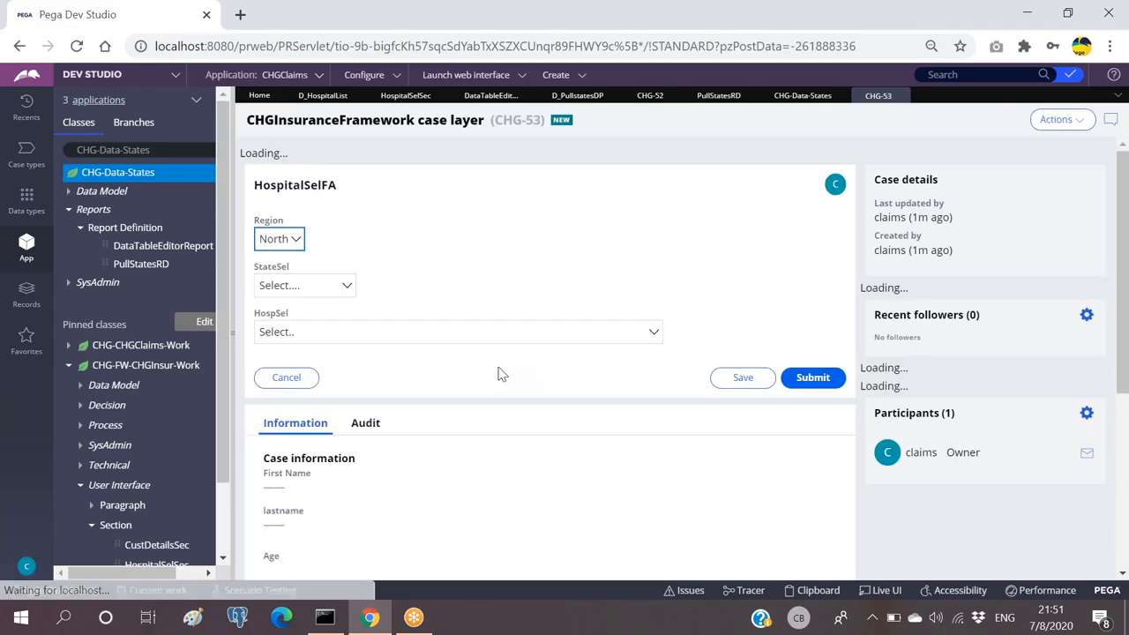
Check the StateSel list on the HospitalSelFA form, then set Region to South and open the state list again.
click(313, 271)
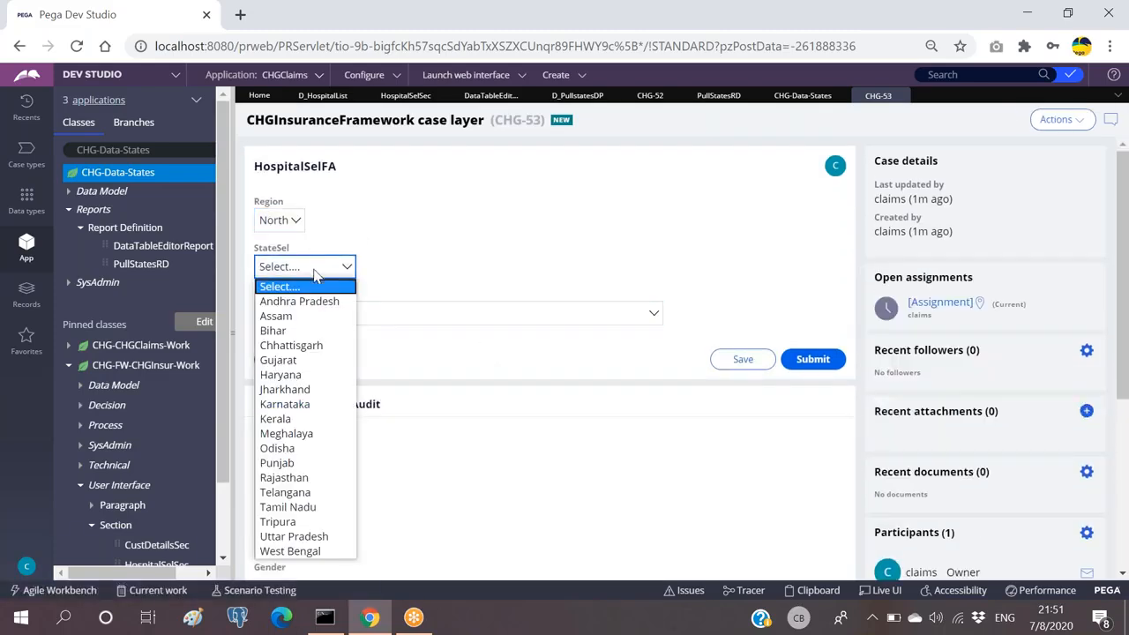
click(435, 240)
click(279, 220)
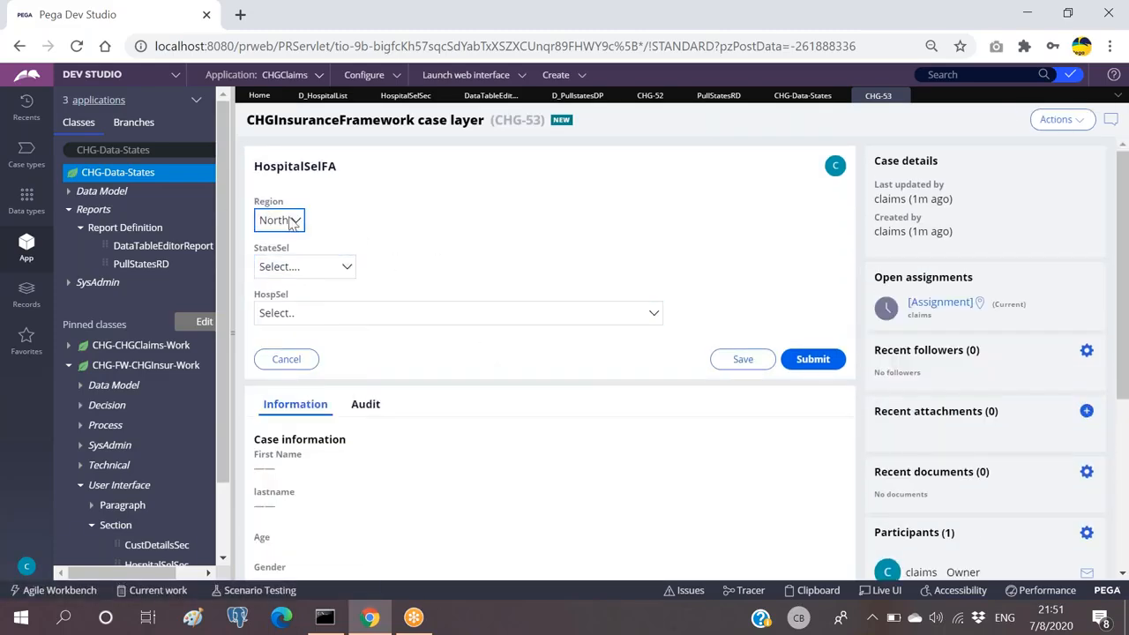
click(290, 253)
click(324, 266)
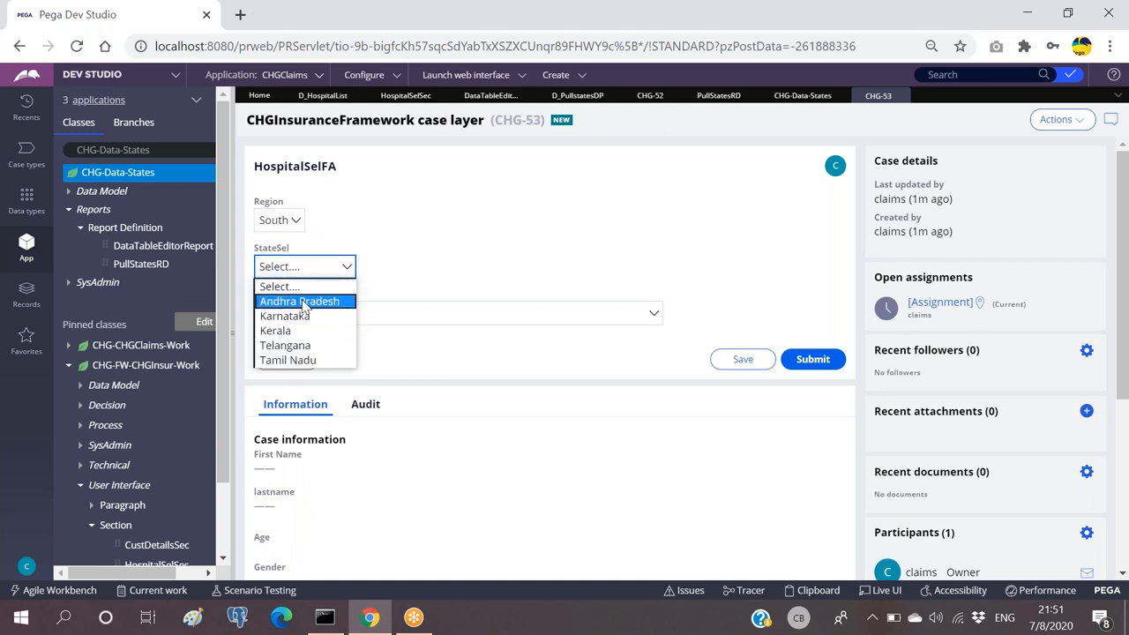
Test the StateSel dropdown with Region set to East and with Region set to West.
click(279, 220)
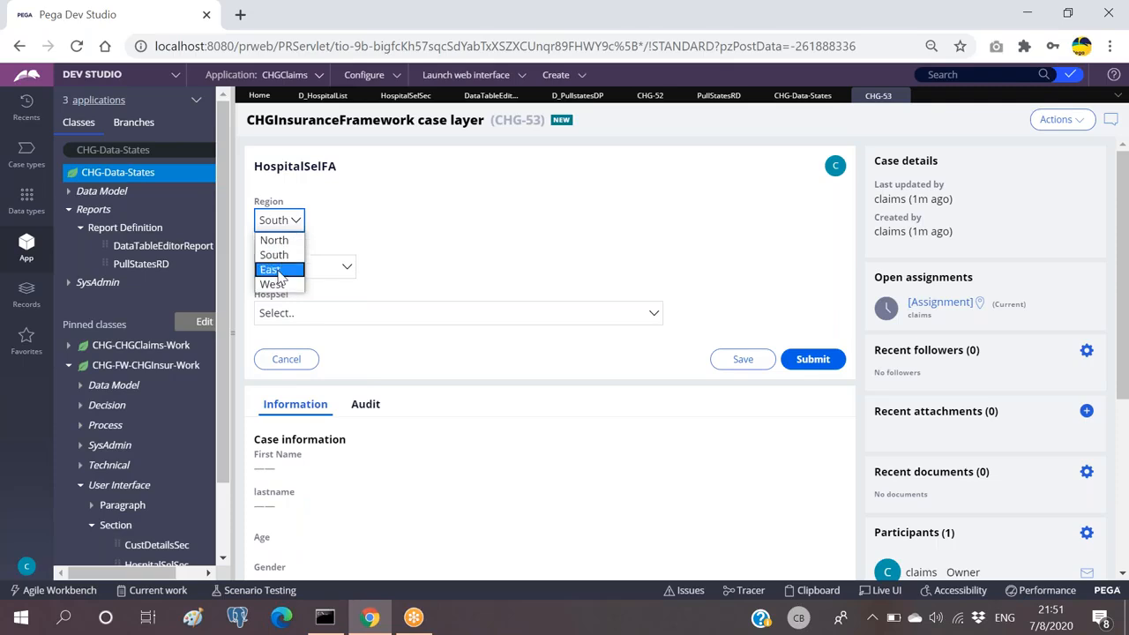
click(272, 269)
click(297, 267)
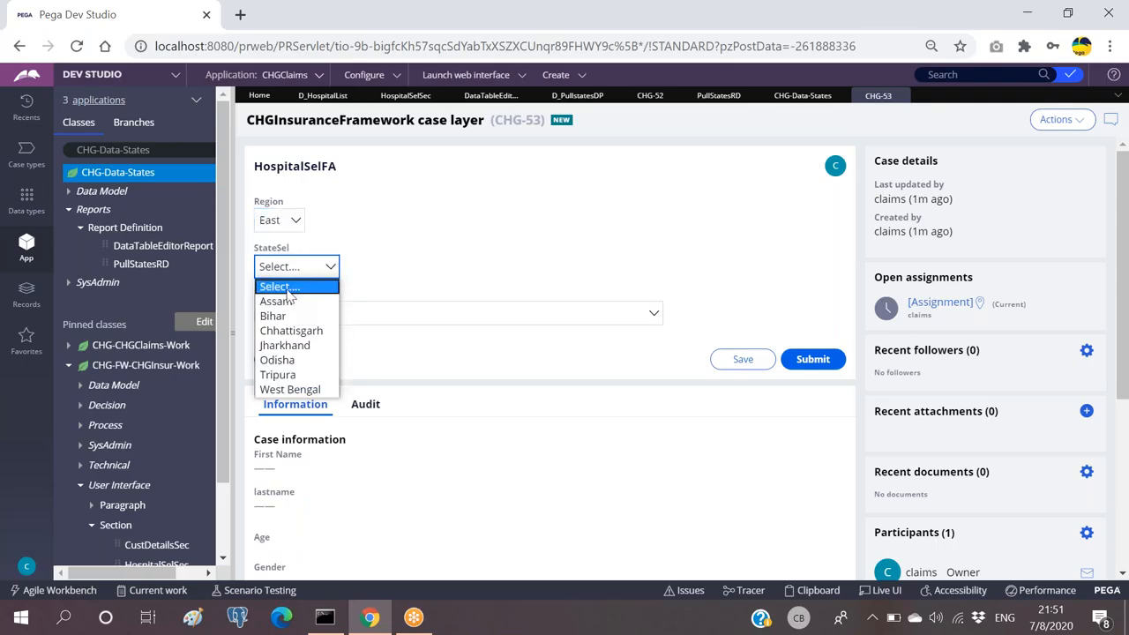
click(295, 222)
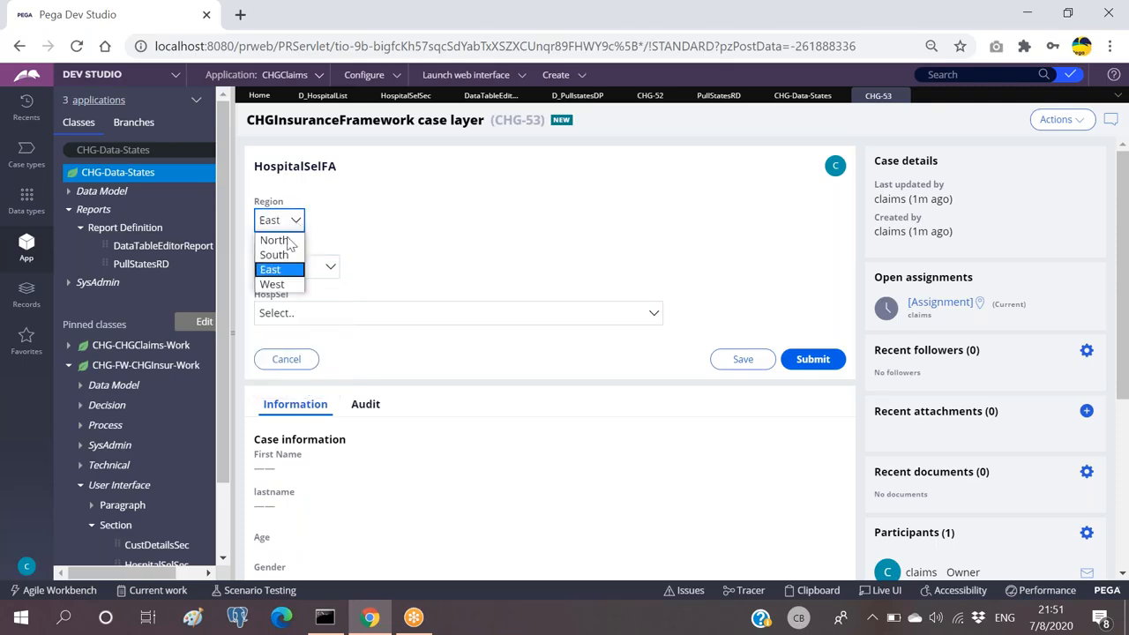
click(272, 283)
click(308, 268)
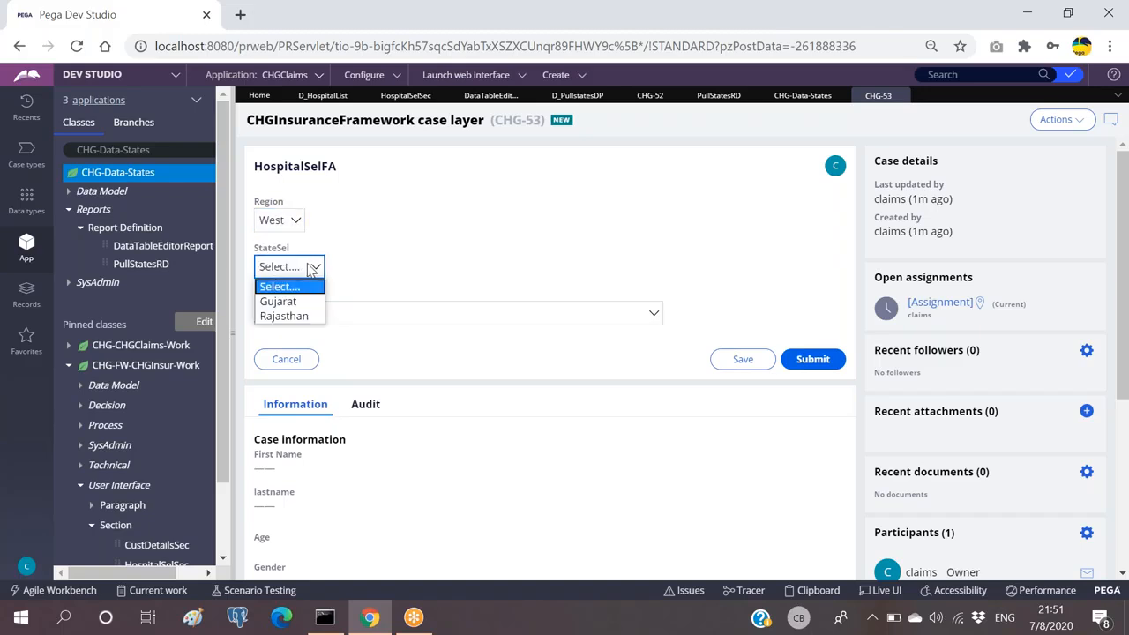
Test the StateSel dropdown with Region set to North, and refresh the case.
click(279, 221)
click(278, 221)
click(272, 236)
click(303, 268)
click(446, 225)
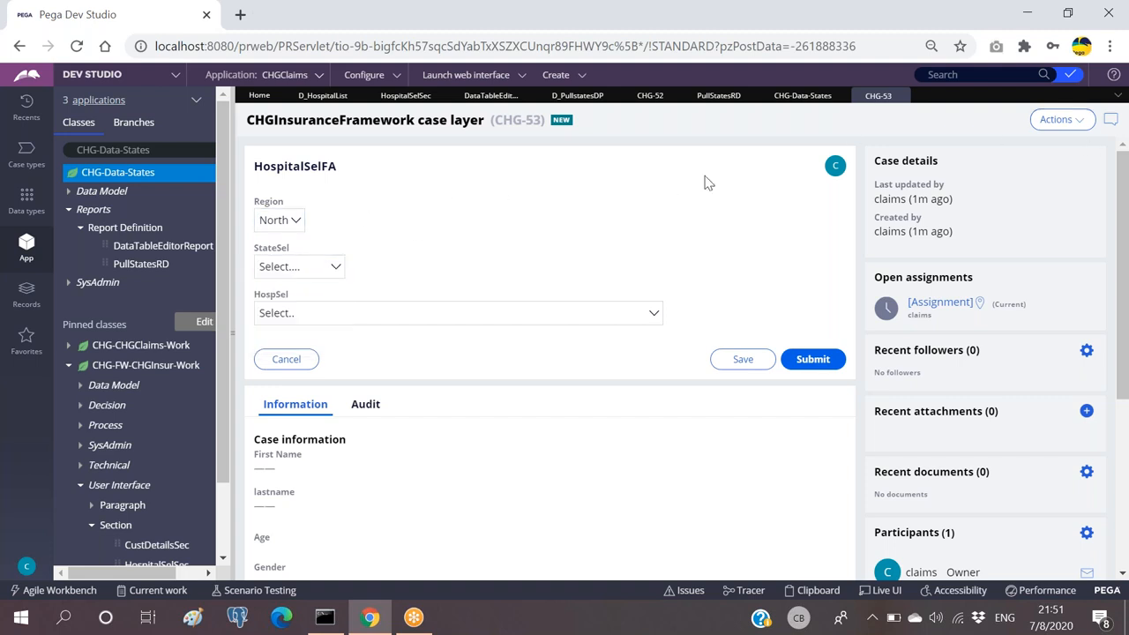
click(1060, 120)
click(1061, 142)
Switch the StateSel dropdown's list source in HospitalSelSec to Report definition and compare its PullStatesRD settings with the report's filter.
click(719, 97)
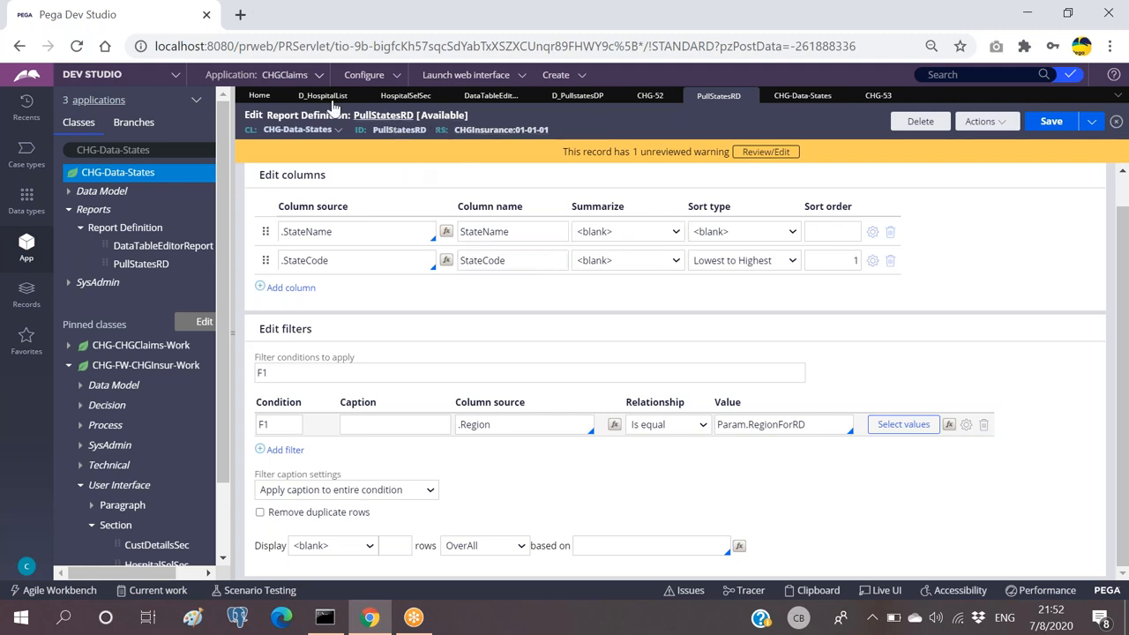
click(410, 95)
double_click(367, 301)
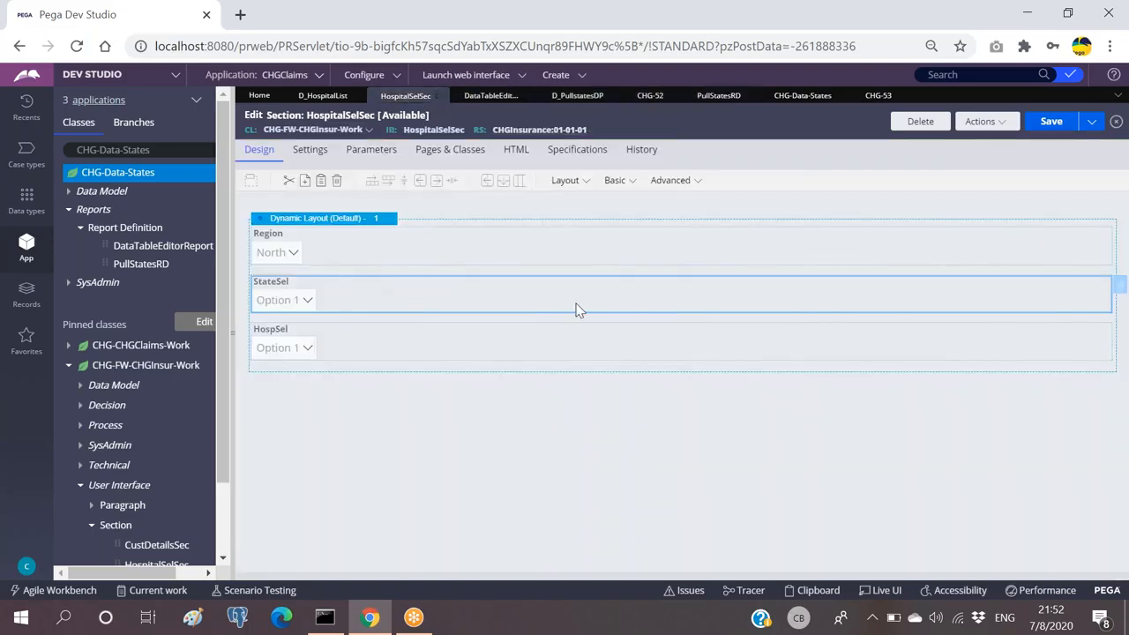
click(643, 399)
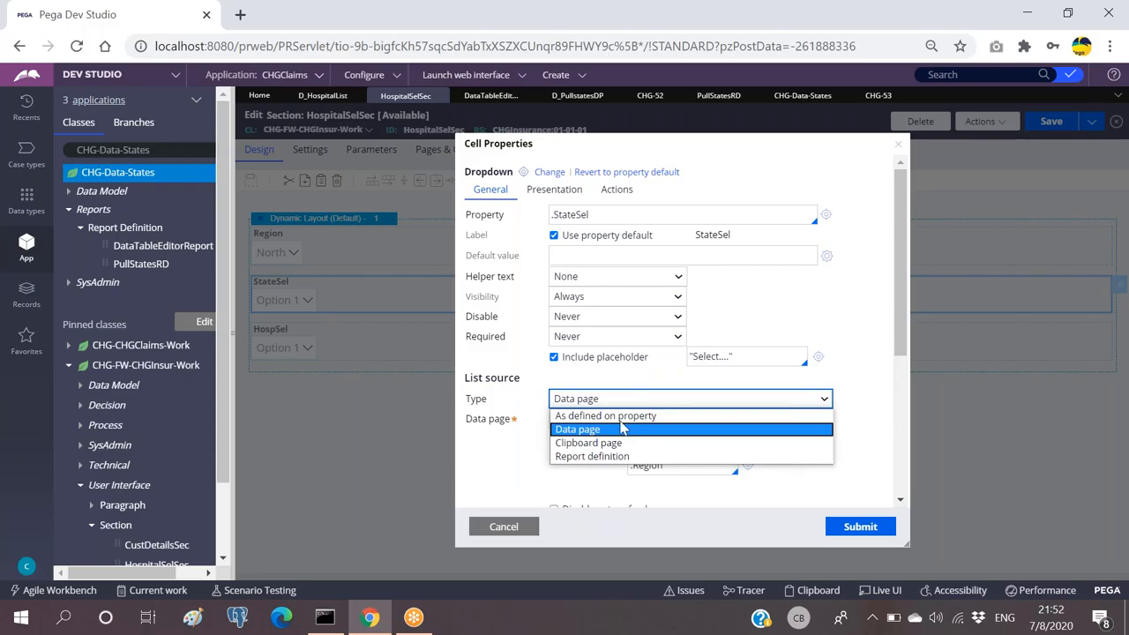
click(589, 457)
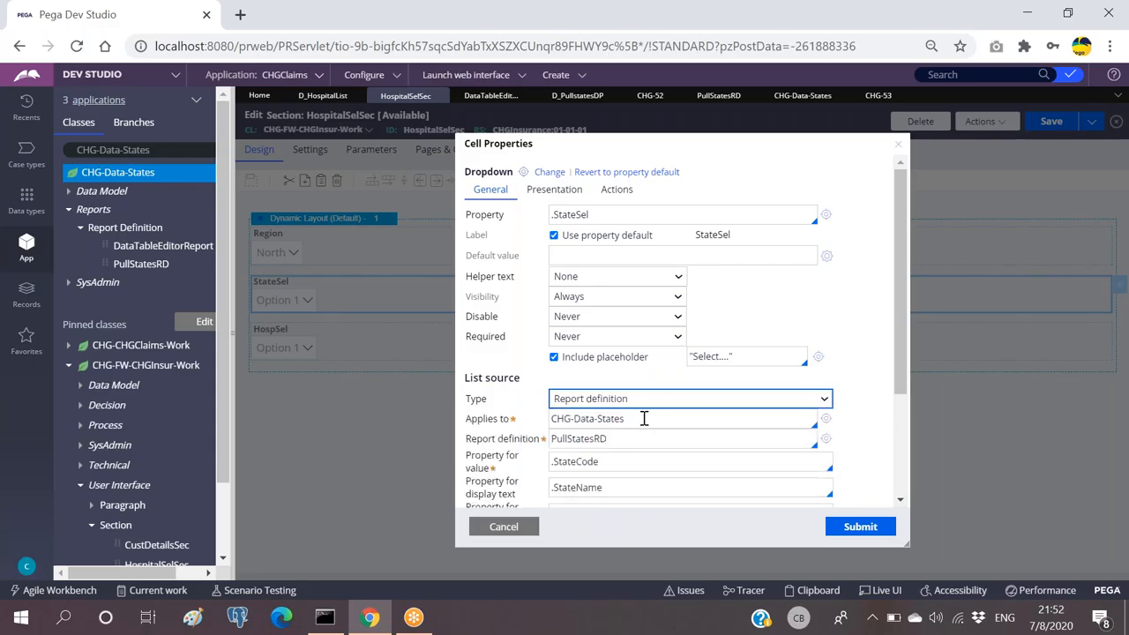
drag(626, 439, 548, 438)
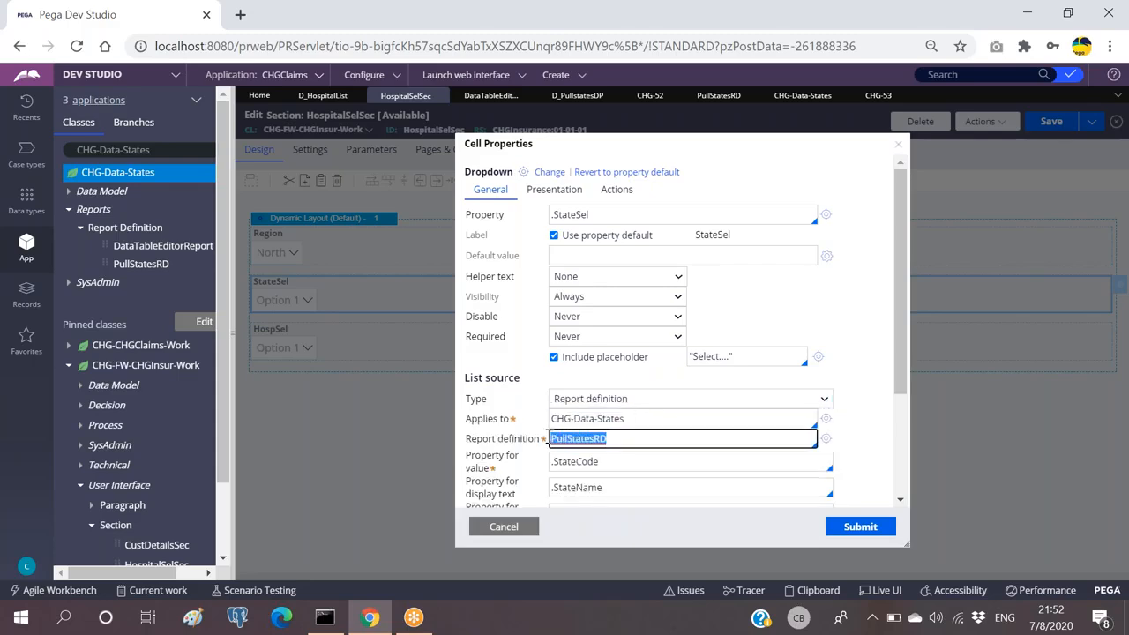
click(717, 95)
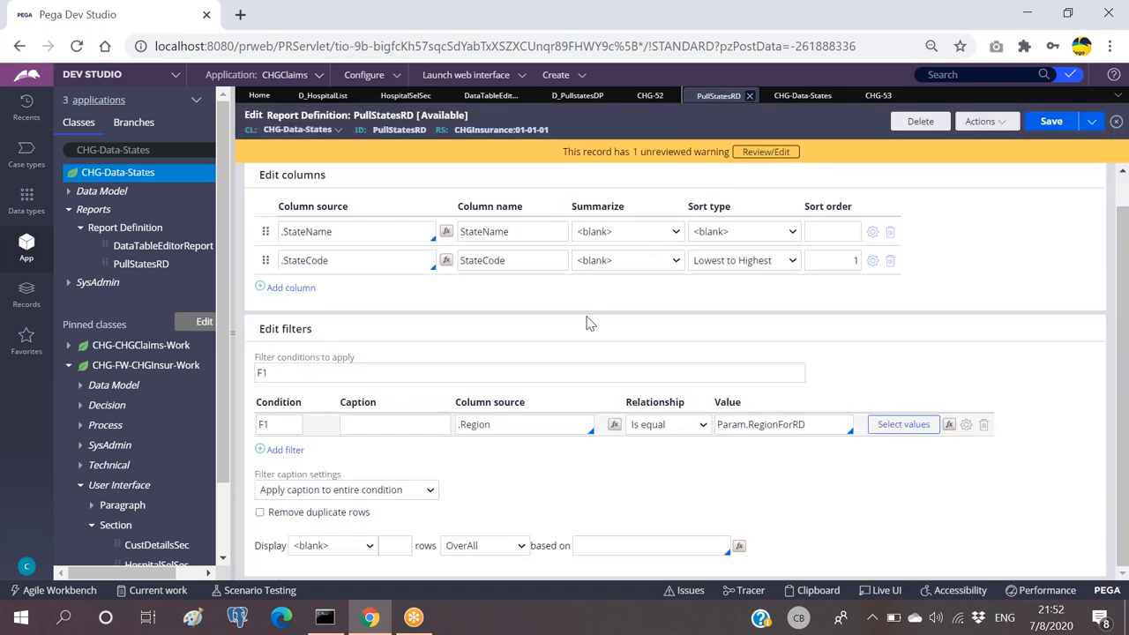
click(401, 96)
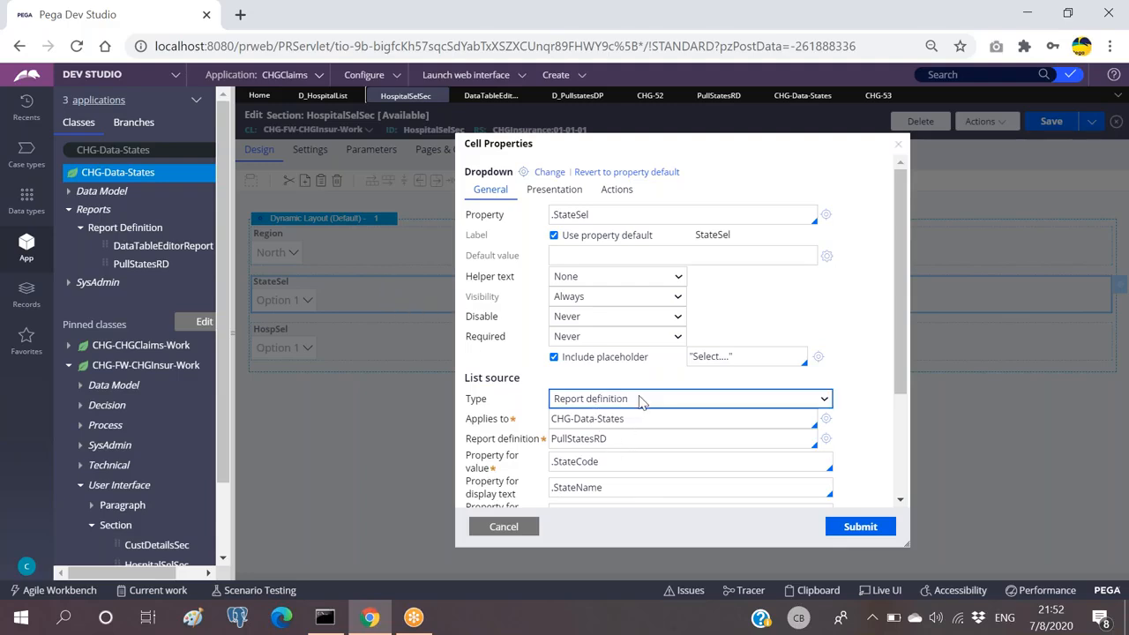
double_click(616, 439)
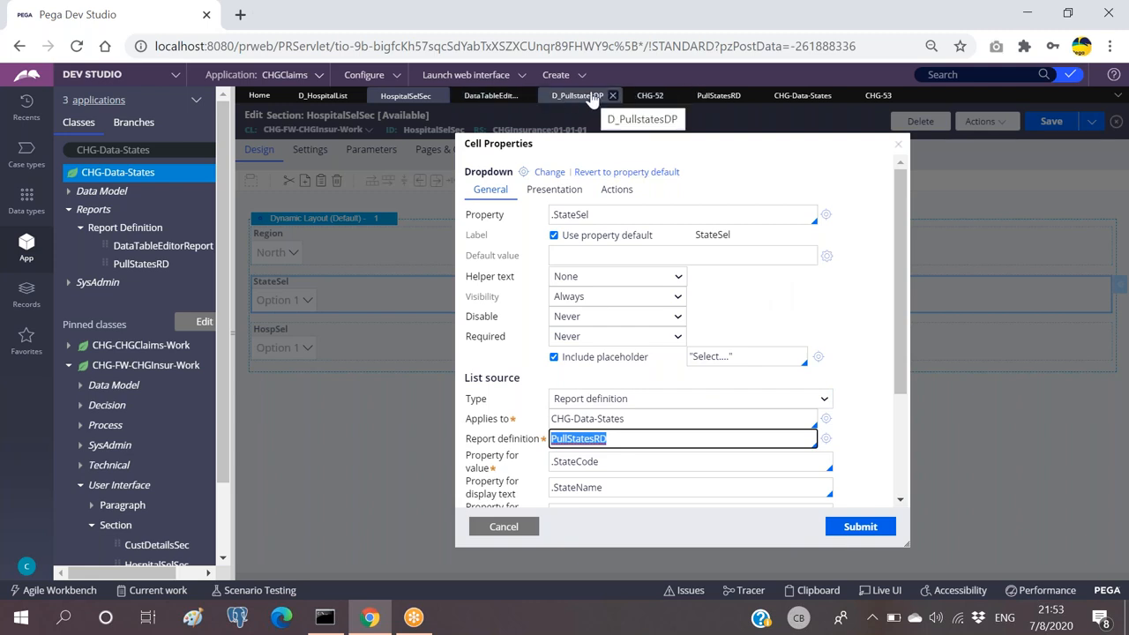
Check the StateSel list offered on the HospitalSelFA form of the earlier claims case.
click(650, 96)
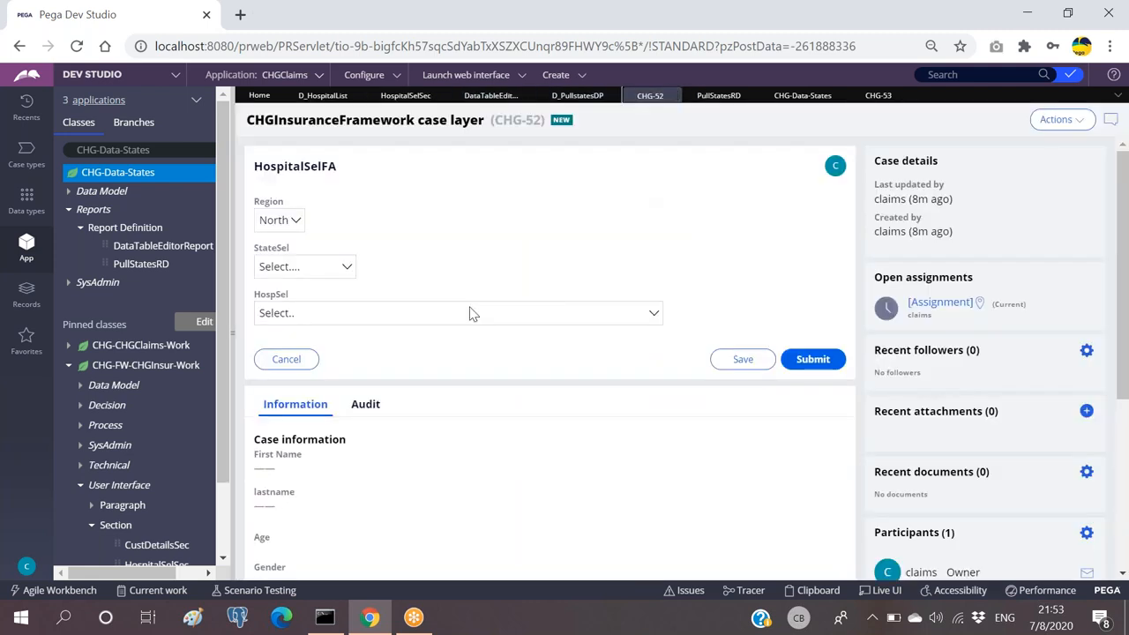
click(310, 271)
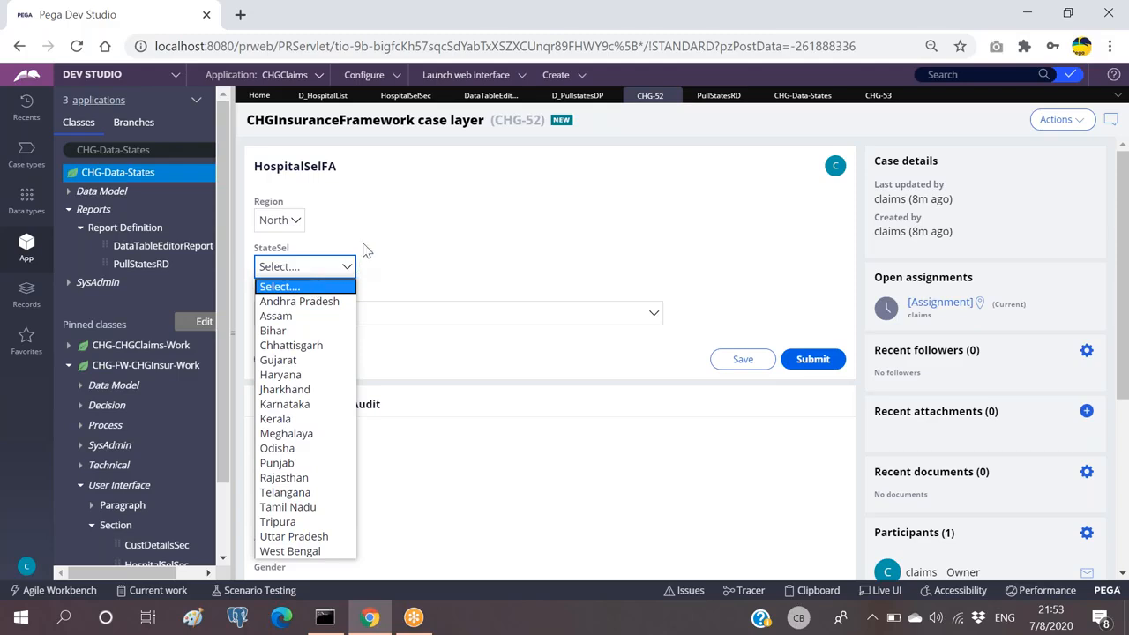
click(544, 216)
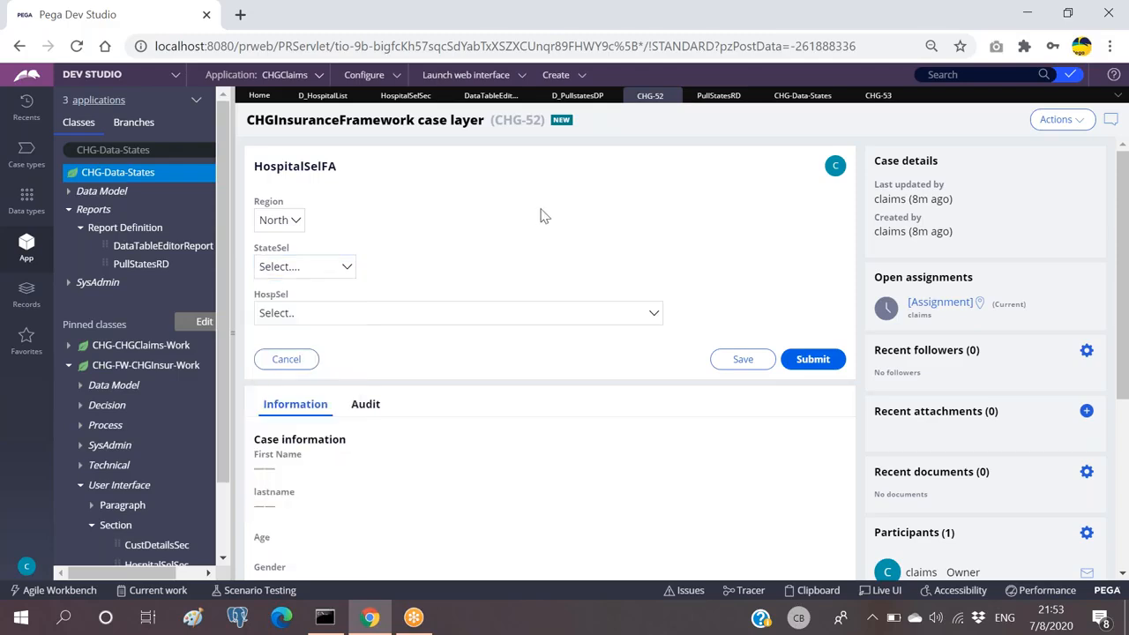
click(508, 204)
click(270, 256)
Set the StateSel dropdown's list source type back to Data page and check its D_PullstatesDP reference.
click(323, 99)
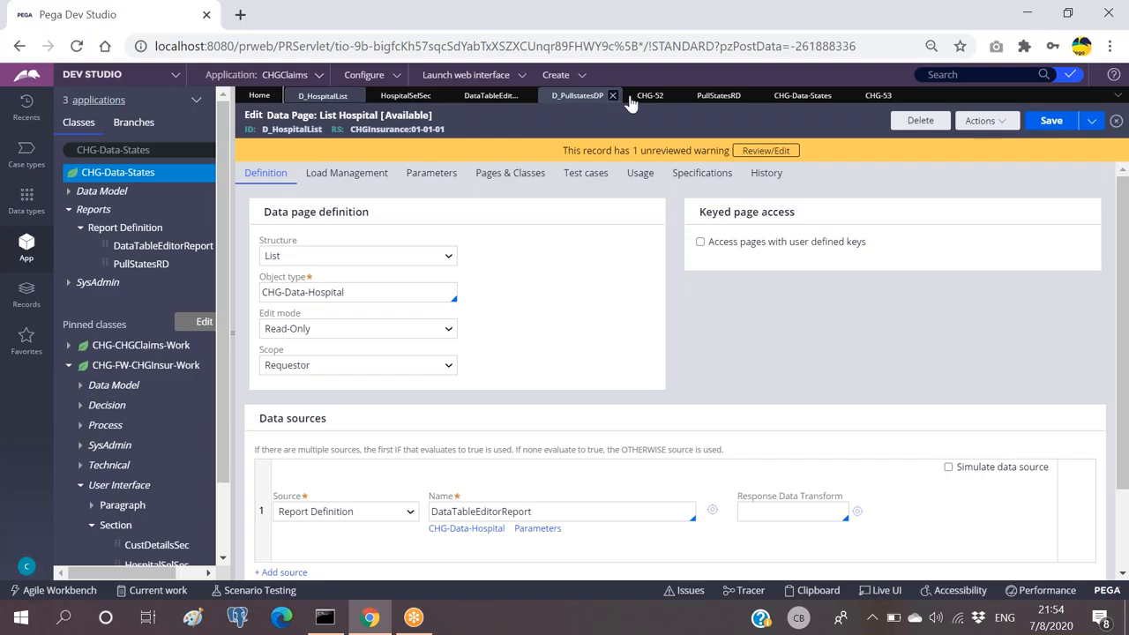
click(406, 96)
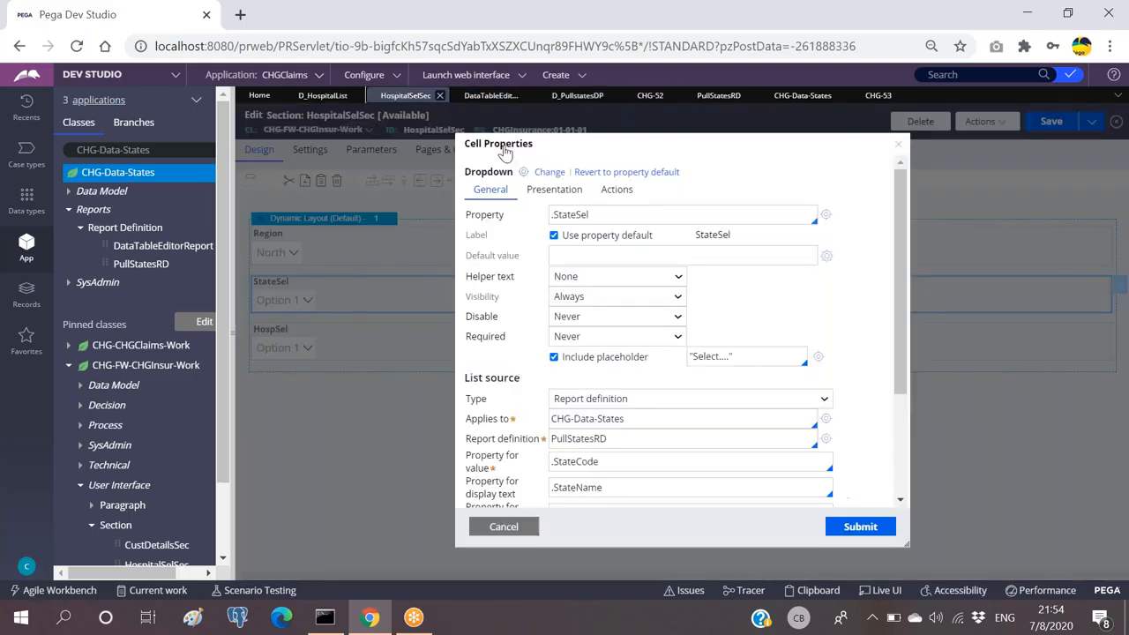
click(670, 398)
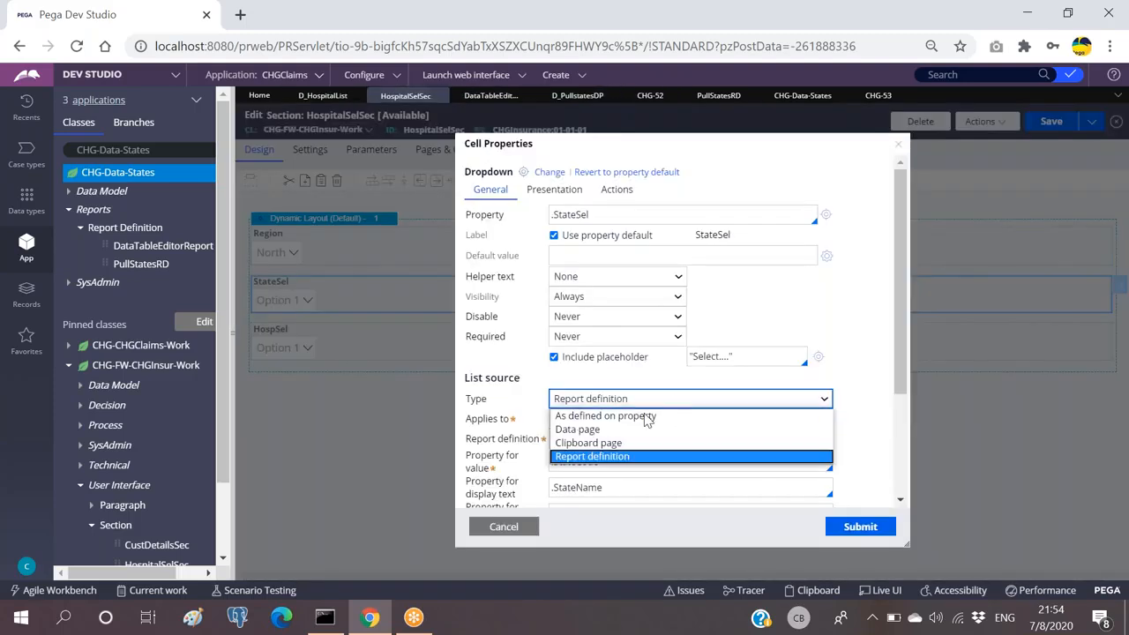
click(581, 429)
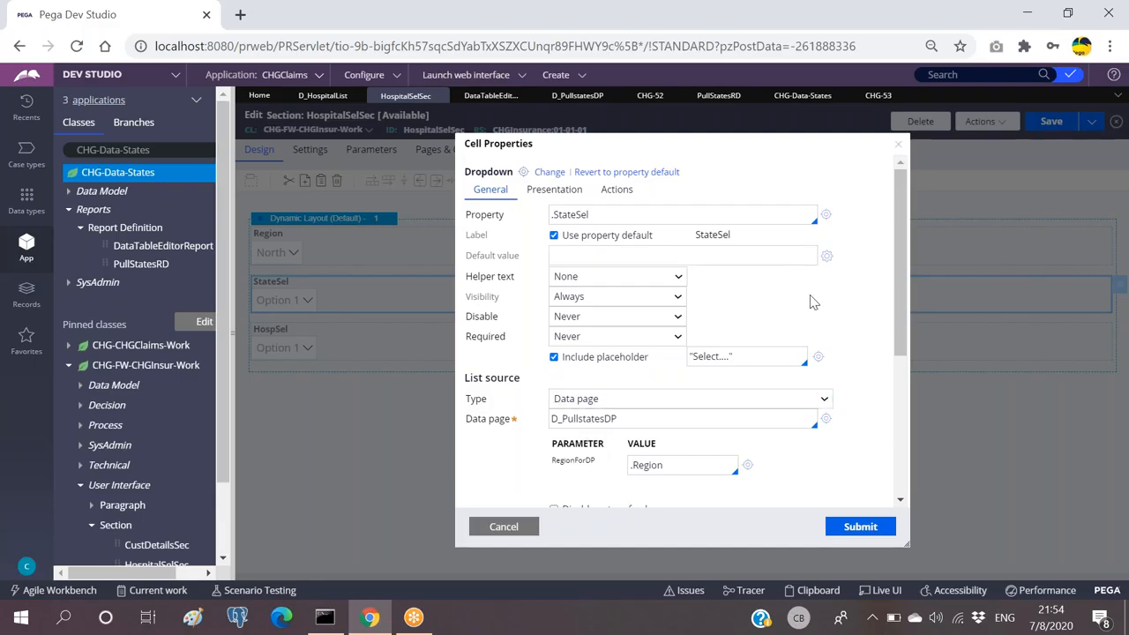
click(633, 418)
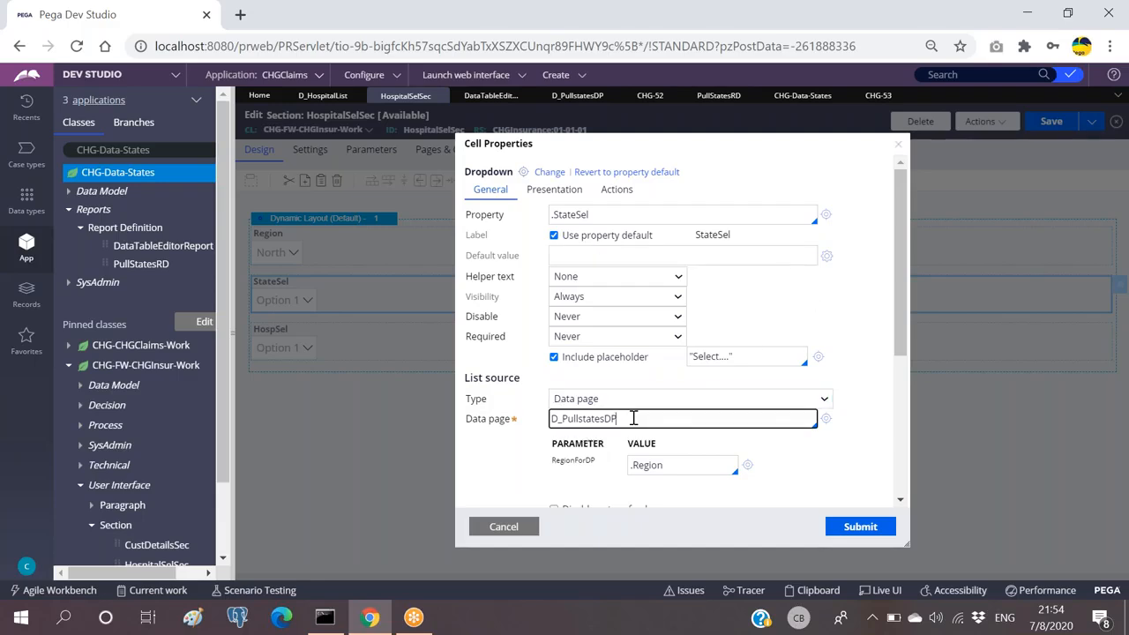
Review the PullStatesRD report definition's ID and filter and the data source of the D_HospitalList data page.
click(719, 96)
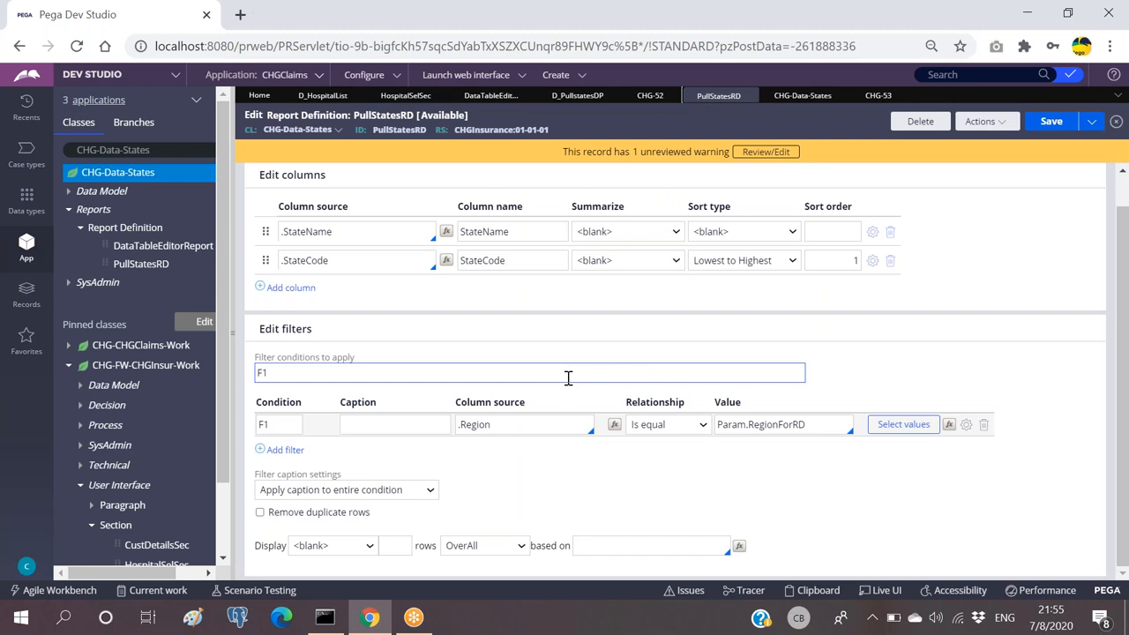
double_click(399, 130)
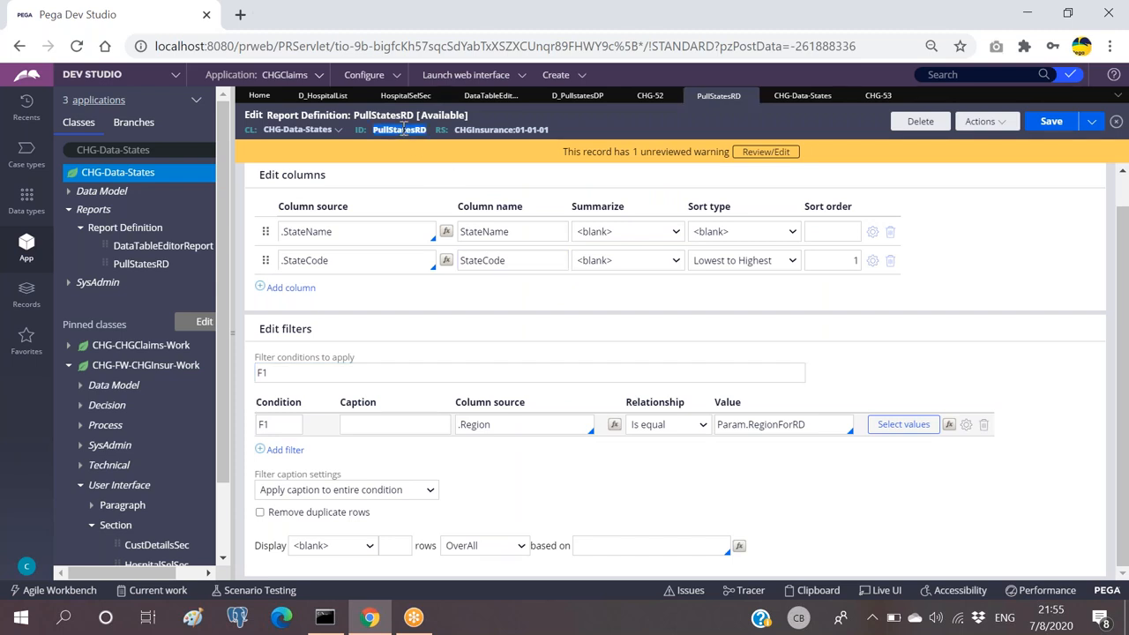
click(600, 127)
double_click(395, 130)
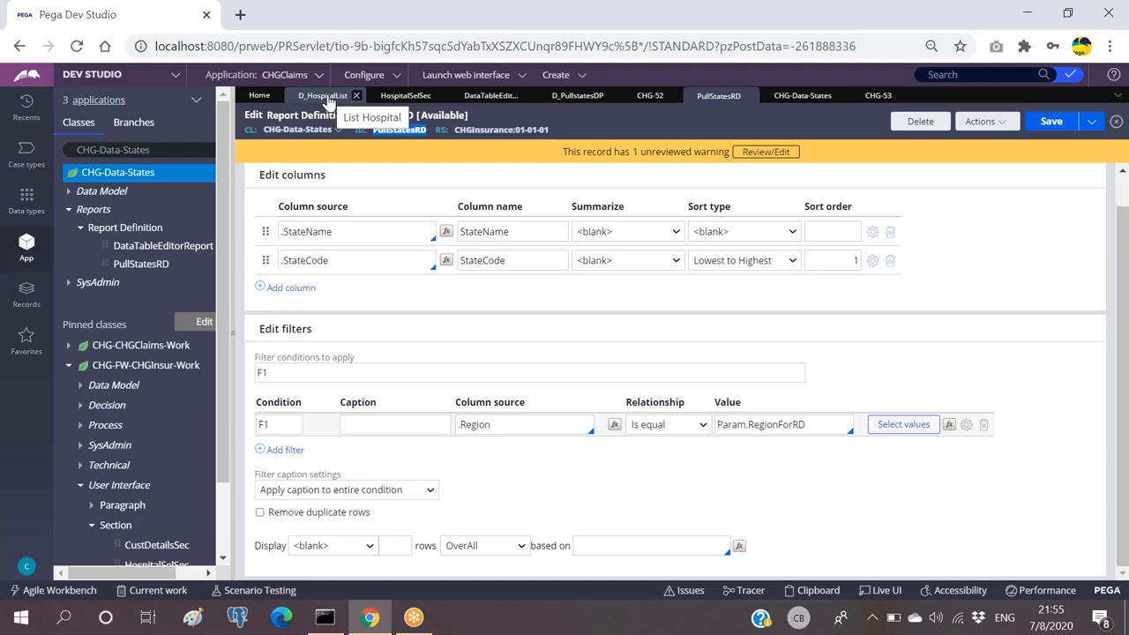
click(628, 130)
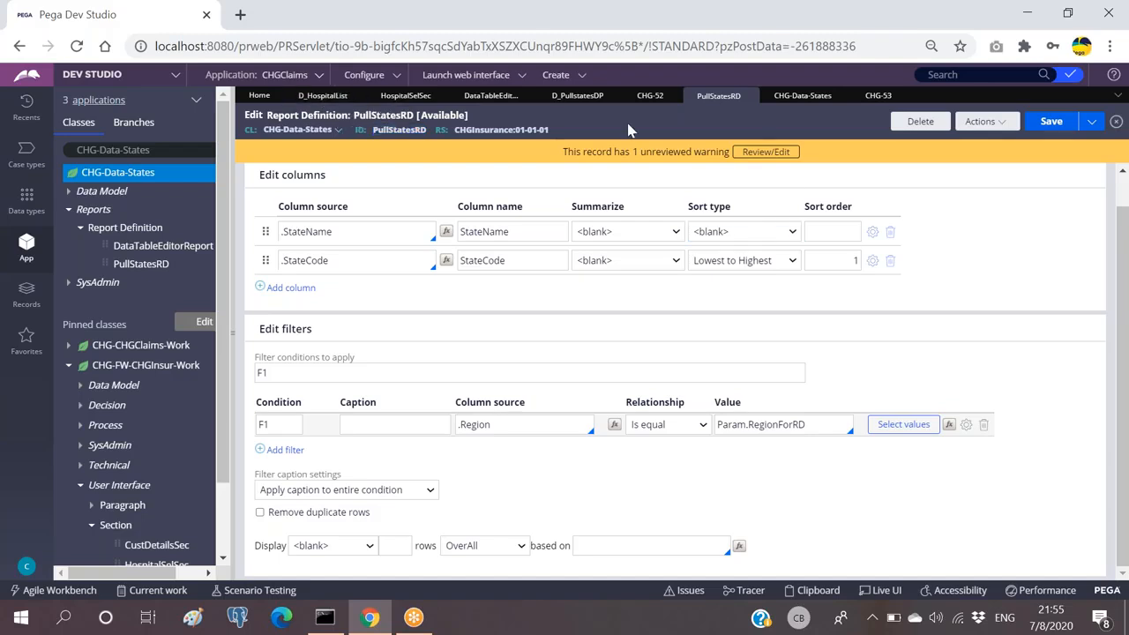
click(314, 99)
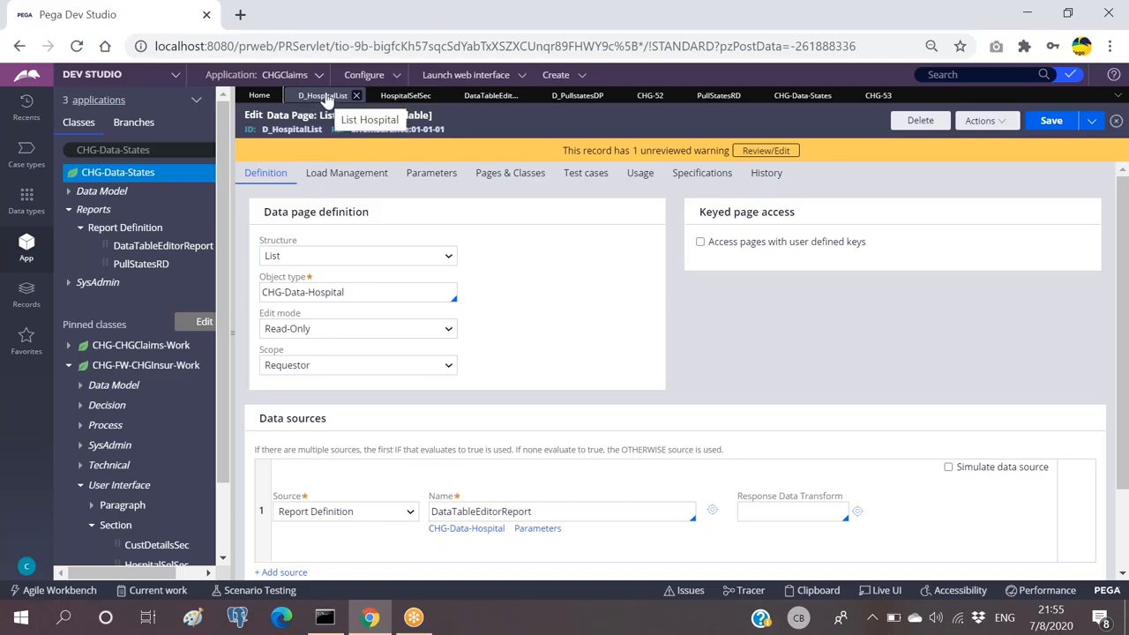
scroll(461, 284, down, 1)
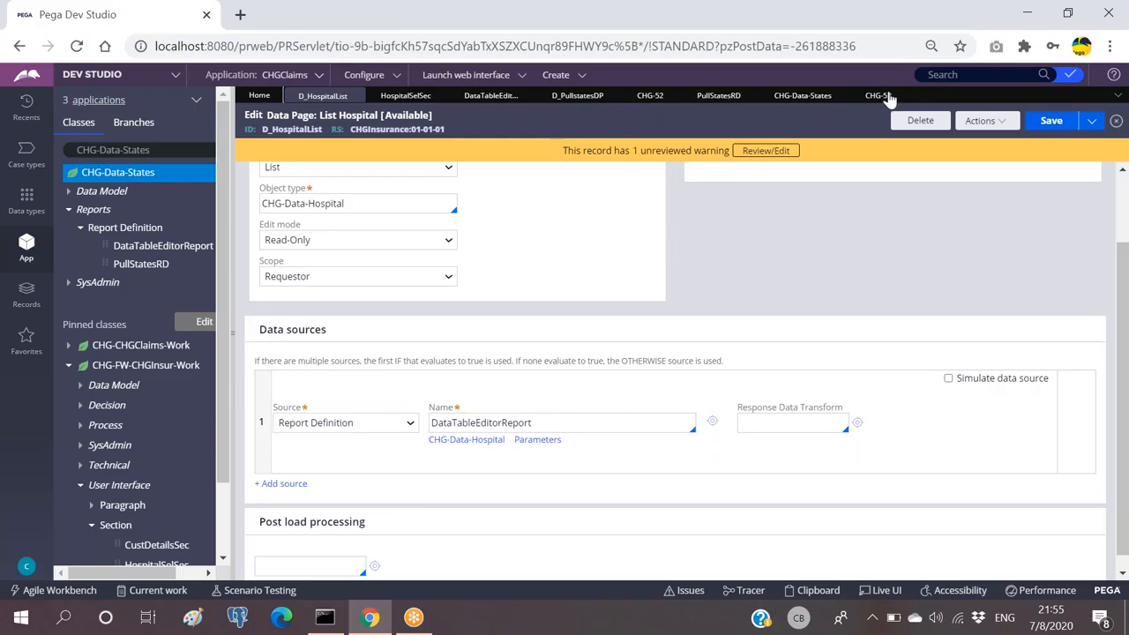
Compare the new case's HospitalSelFA form with the States data records and the PullStatesRD region filter.
click(879, 95)
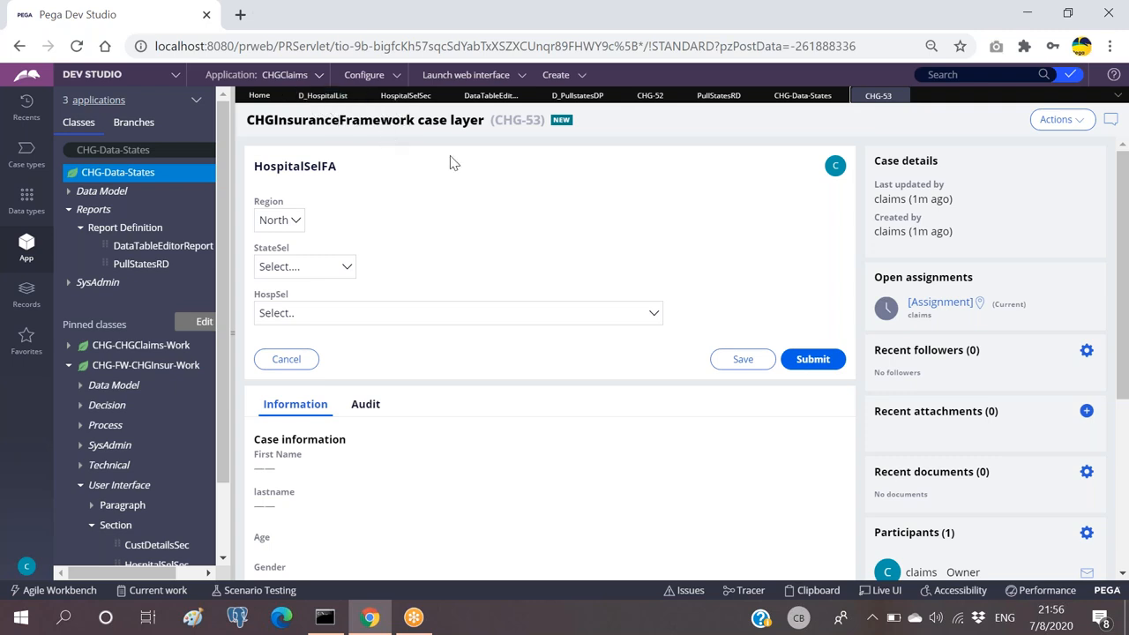
click(798, 97)
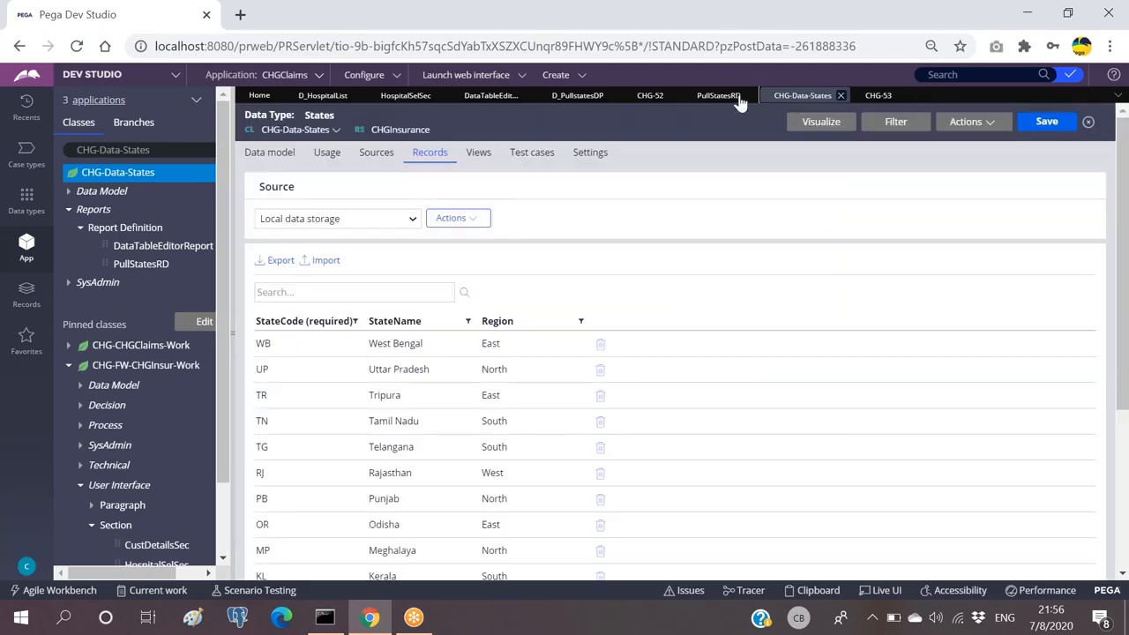
click(718, 97)
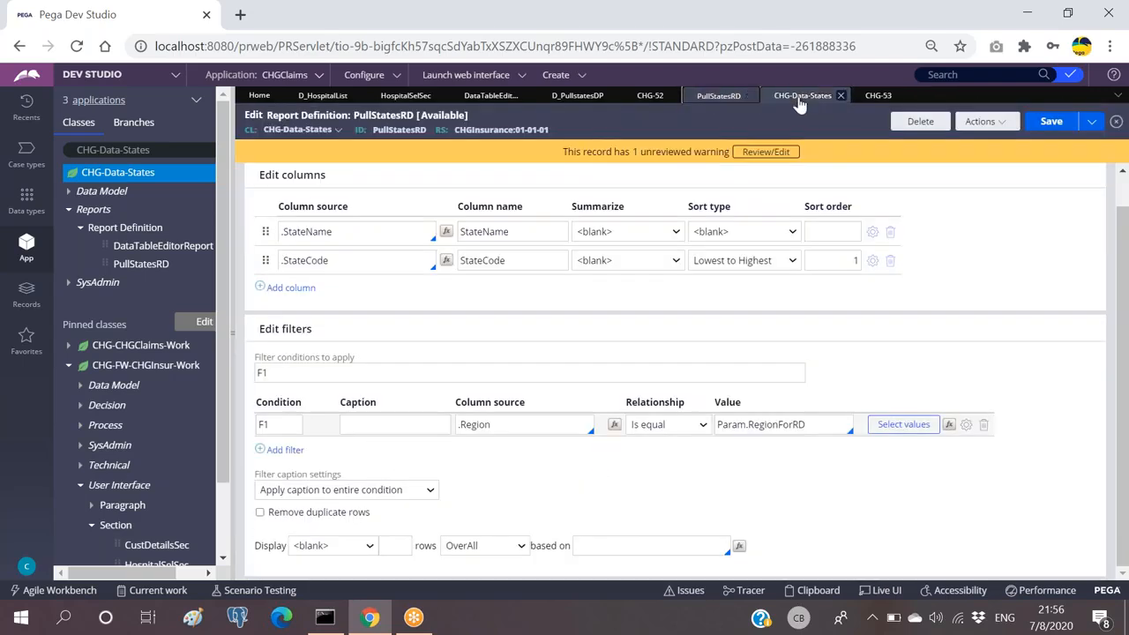
click(783, 97)
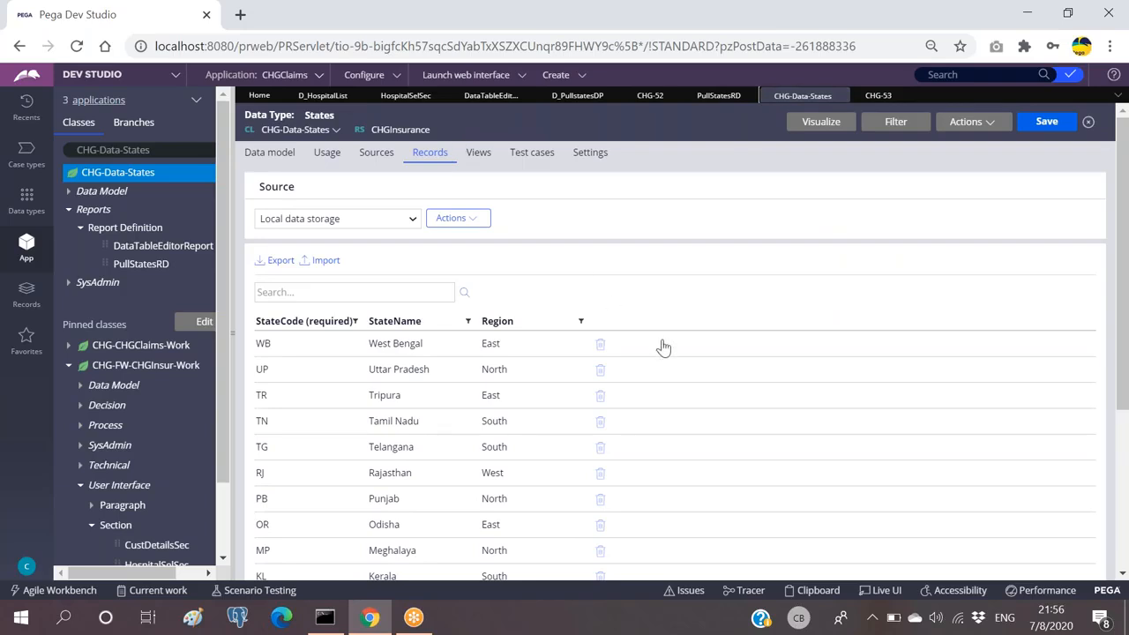
click(873, 96)
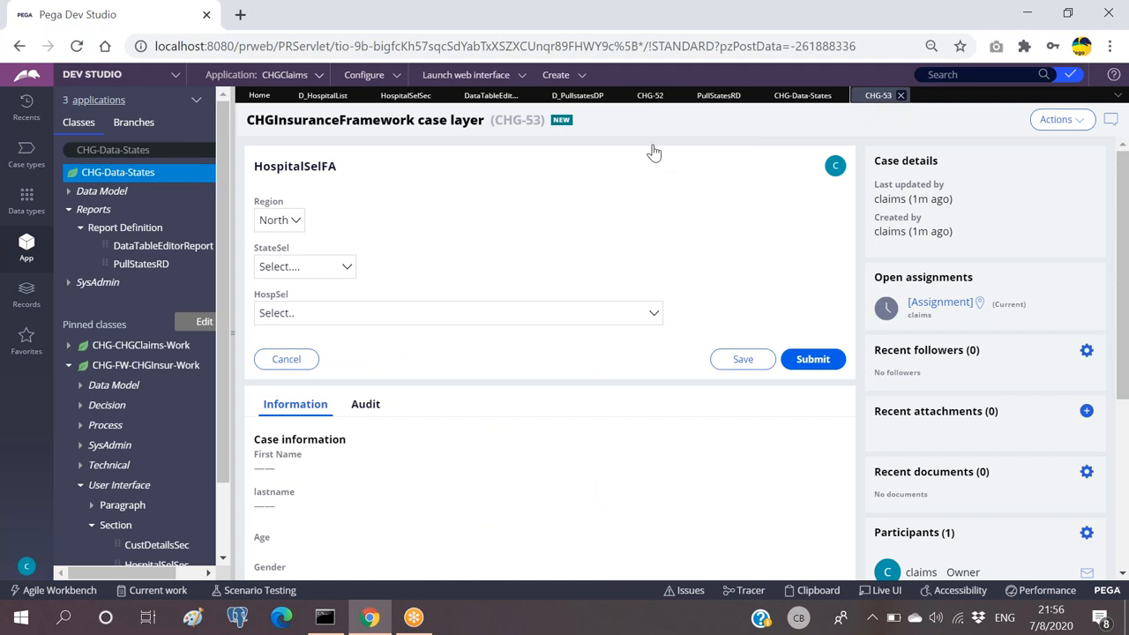
Refresh the new claims case and check the StateSel list offered for the preselected North region.
click(1058, 119)
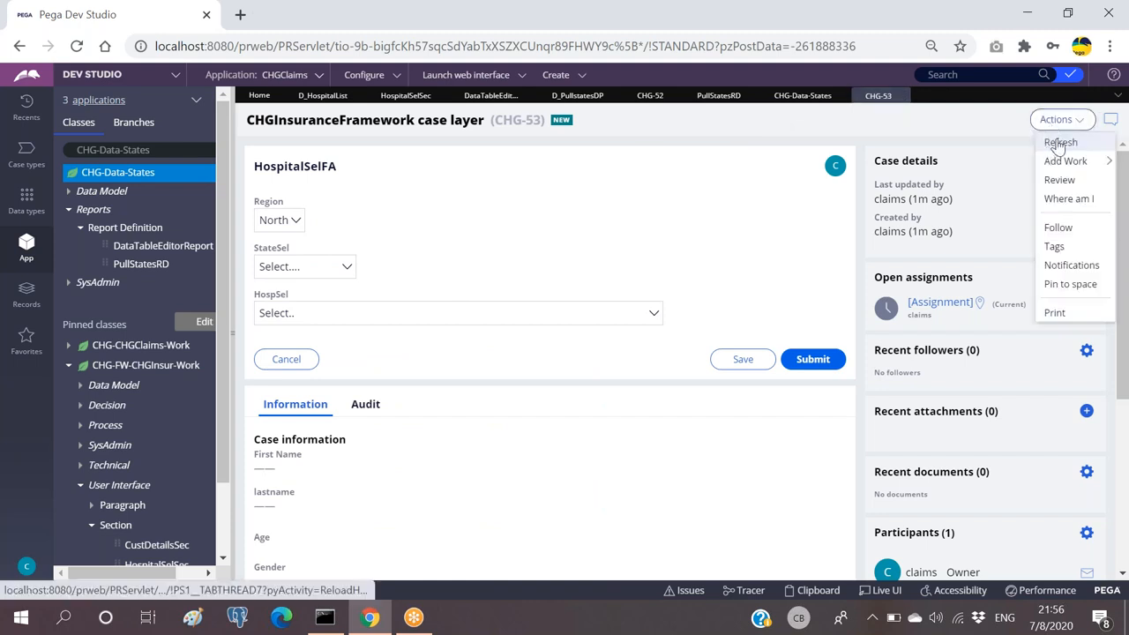
click(1058, 143)
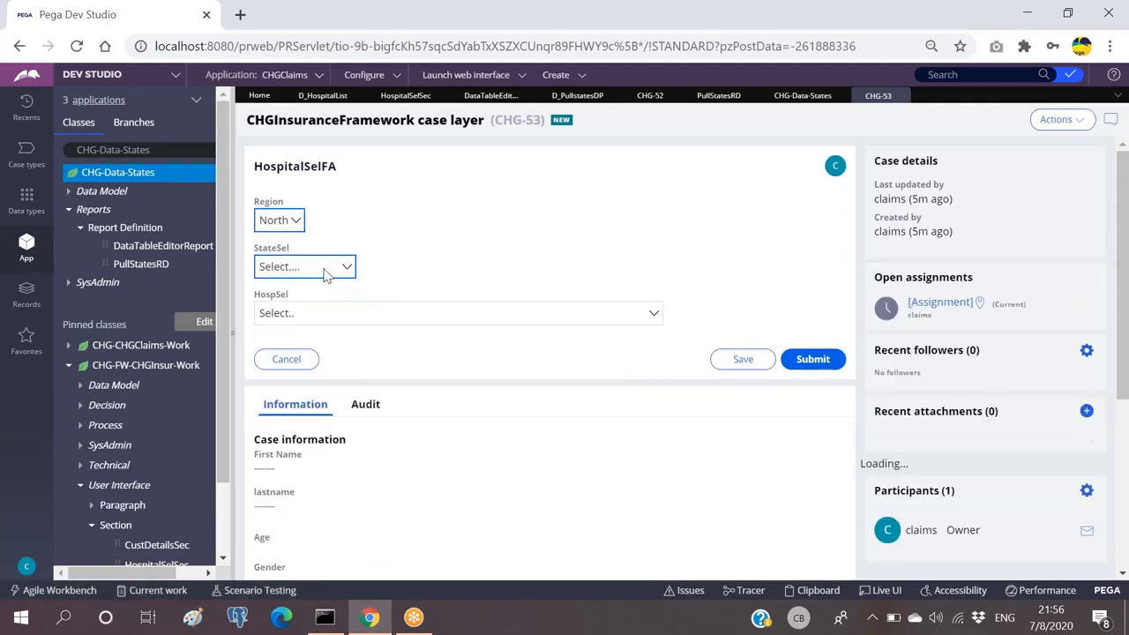
click(339, 266)
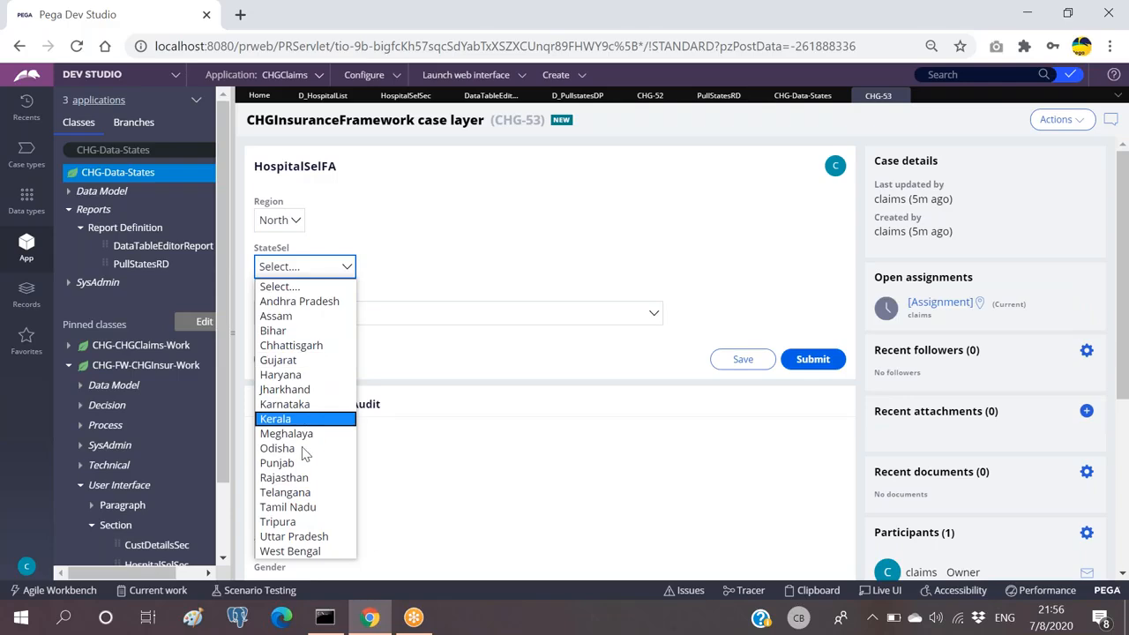
Set Region to South, North and West in turn and check the StateSel list for each region.
click(291, 220)
click(282, 221)
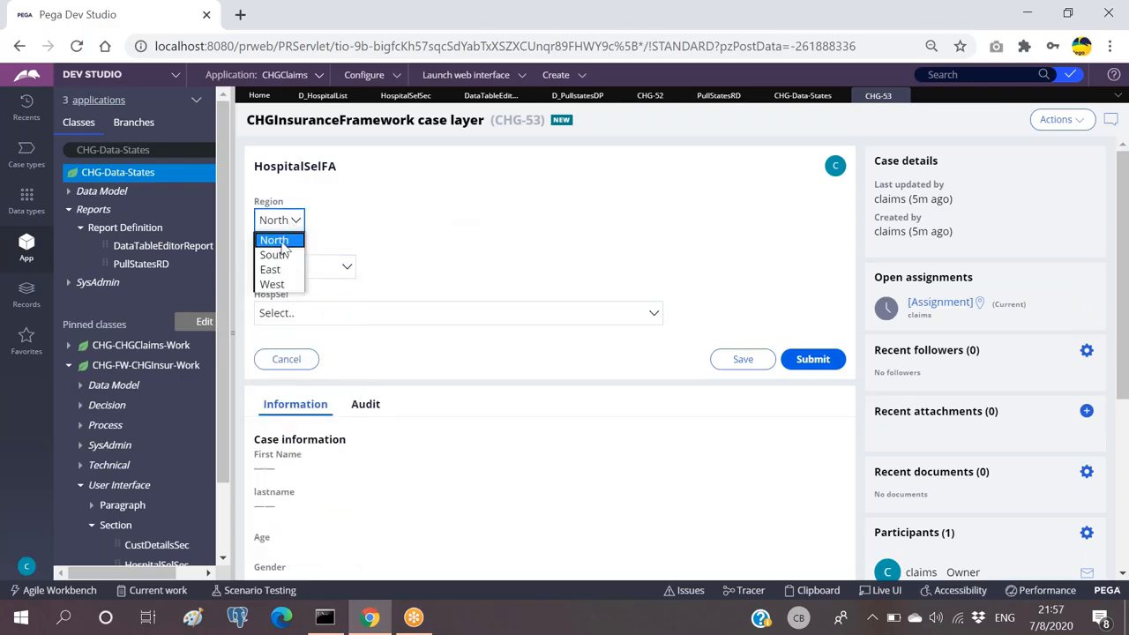
click(274, 254)
click(322, 267)
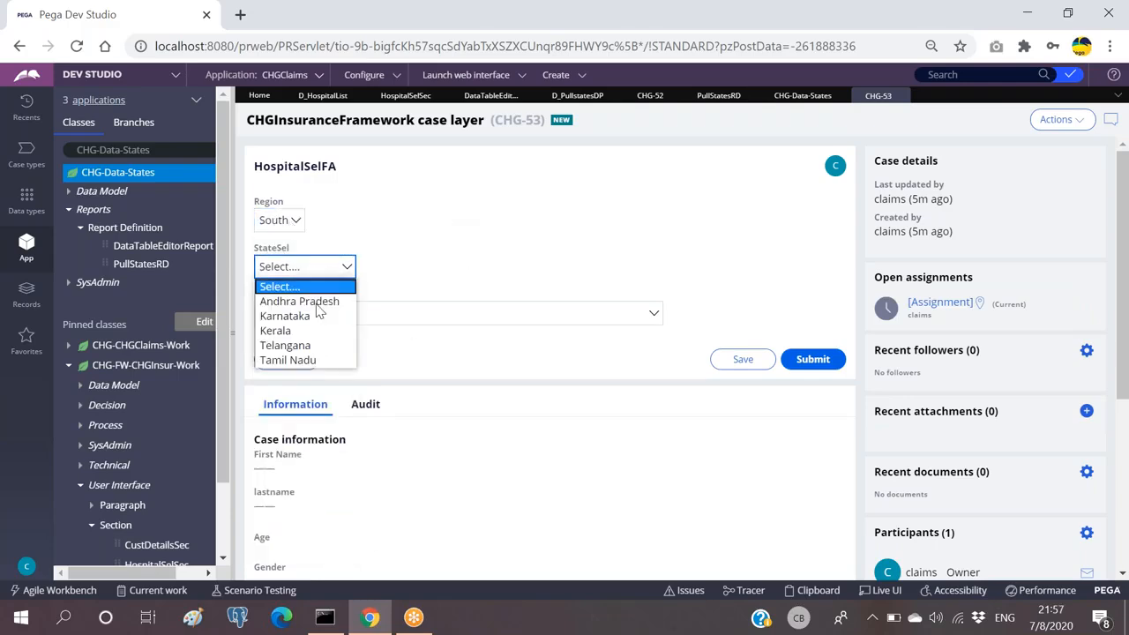
click(296, 223)
click(275, 238)
click(295, 268)
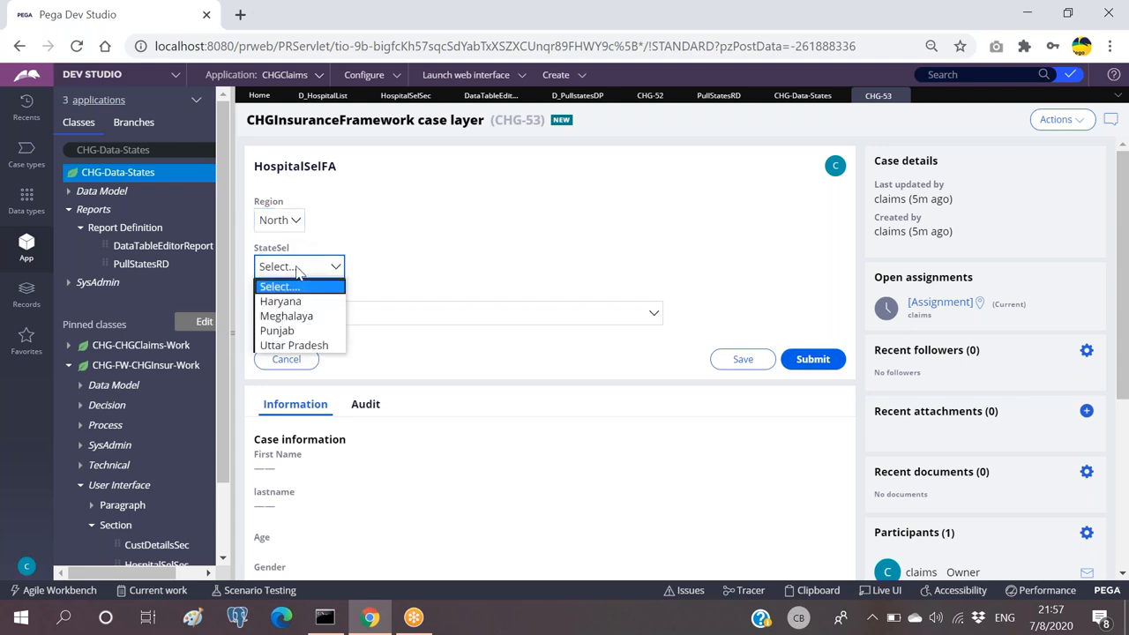
click(284, 221)
click(273, 283)
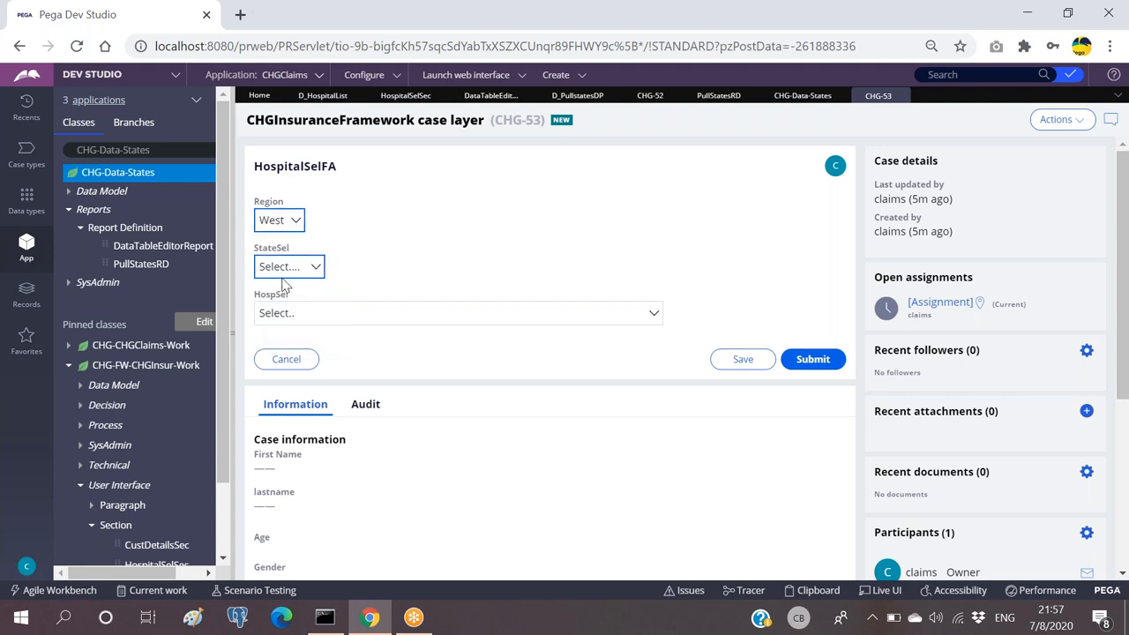
click(304, 269)
click(448, 222)
Refresh the claims case again and recheck the StateSel list without changing the default region.
click(1058, 119)
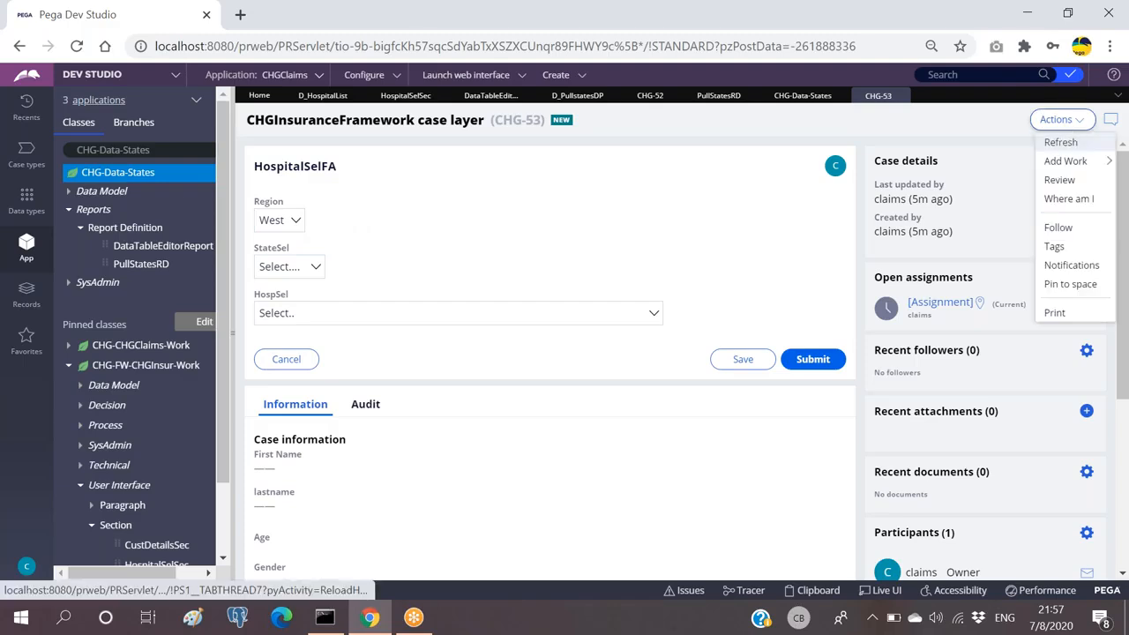
click(1061, 143)
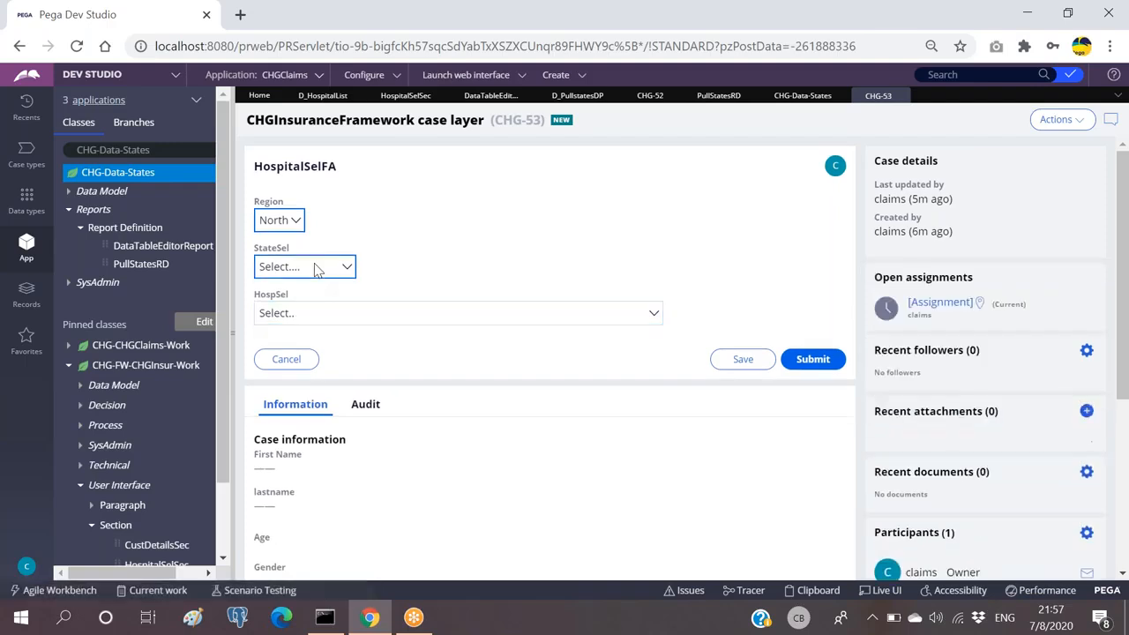
click(311, 273)
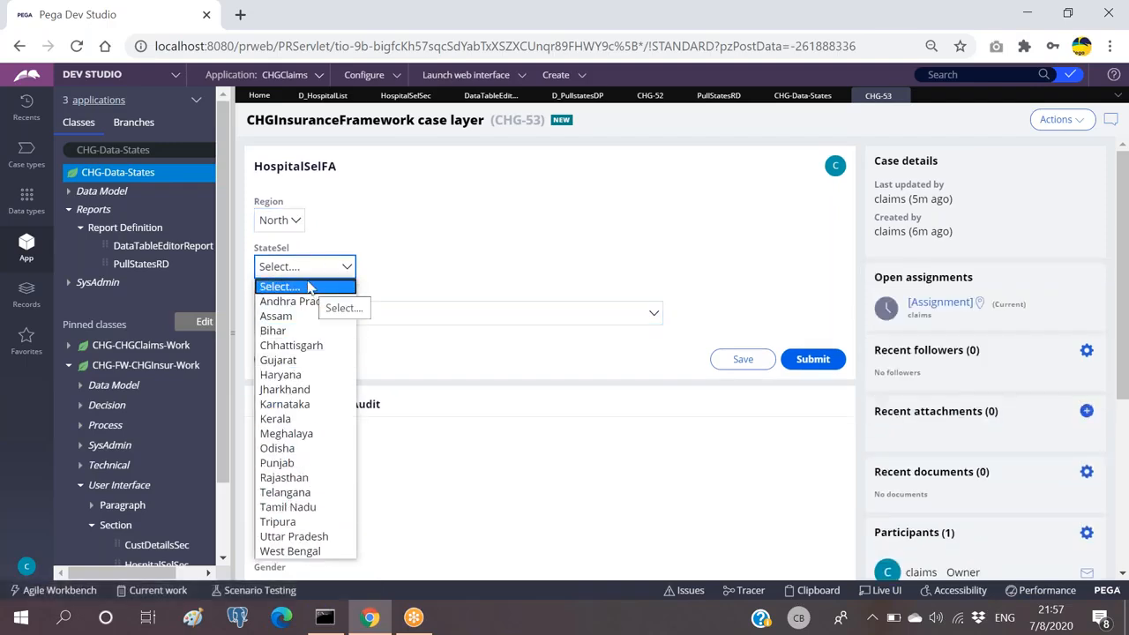
click(461, 240)
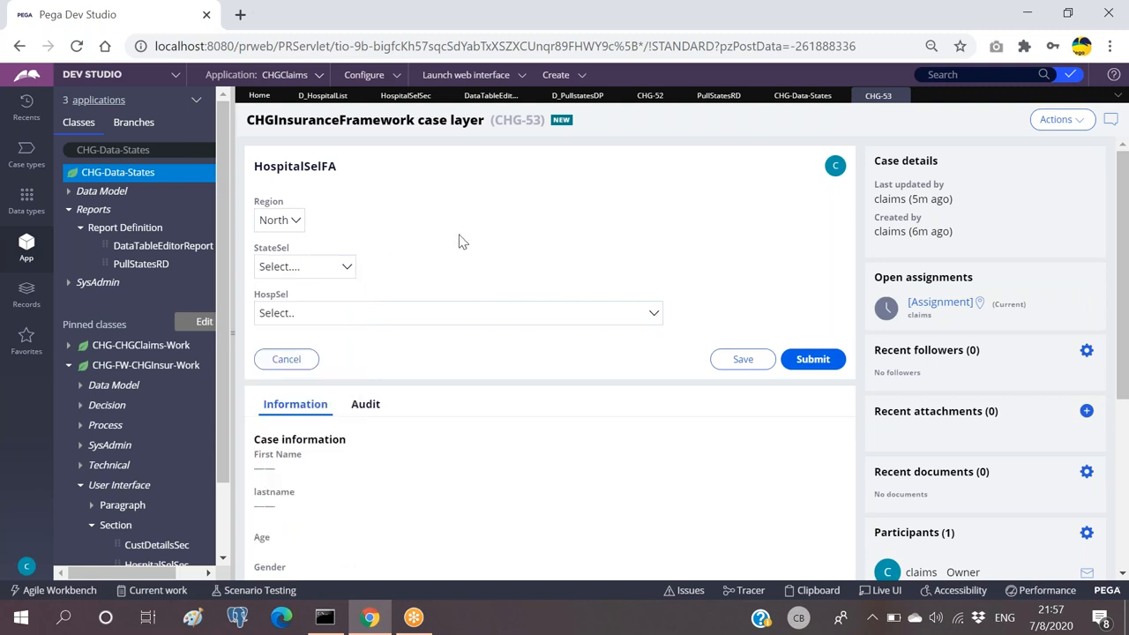
click(337, 269)
click(341, 267)
click(340, 270)
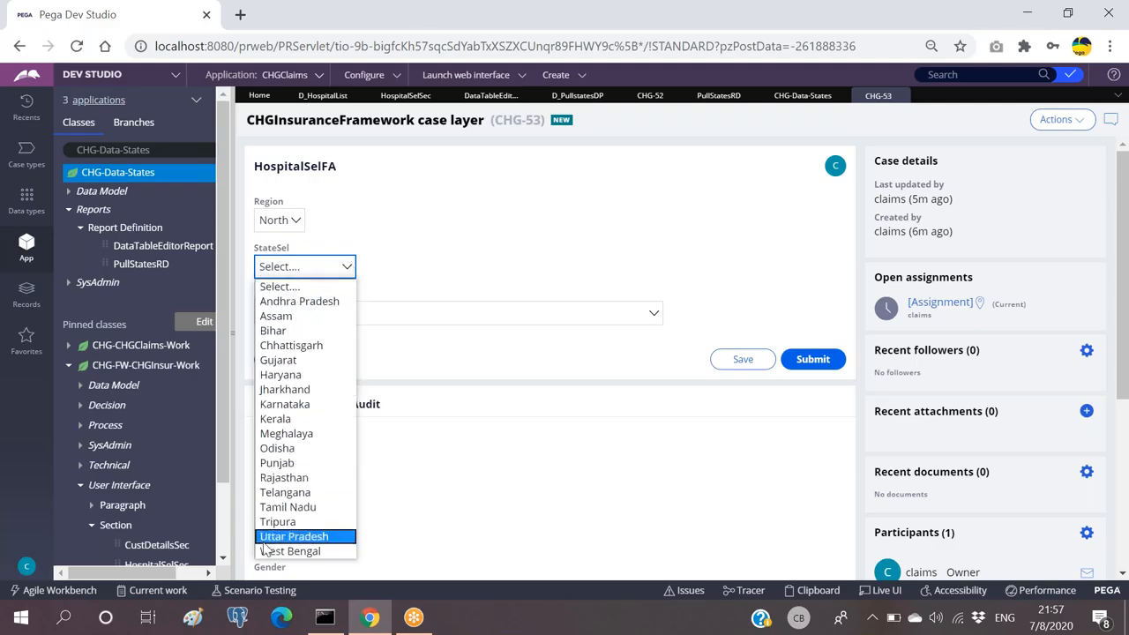
click(277, 221)
click(371, 221)
click(317, 267)
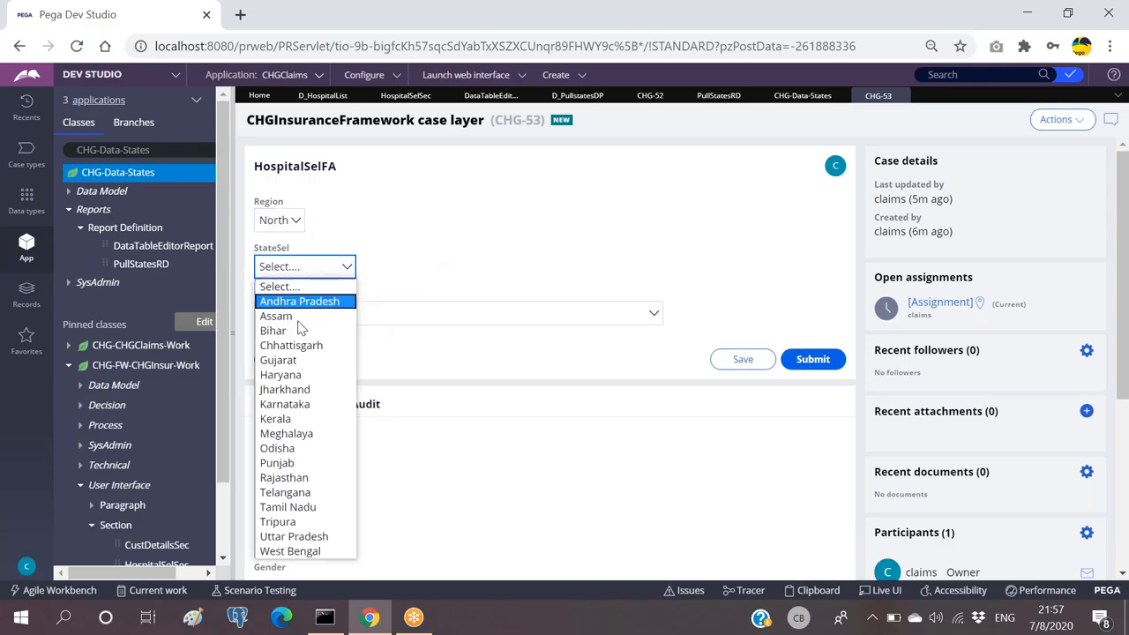
Set Region to South and check the StateSel list for that region.
click(278, 220)
click(279, 221)
click(274, 253)
click(326, 265)
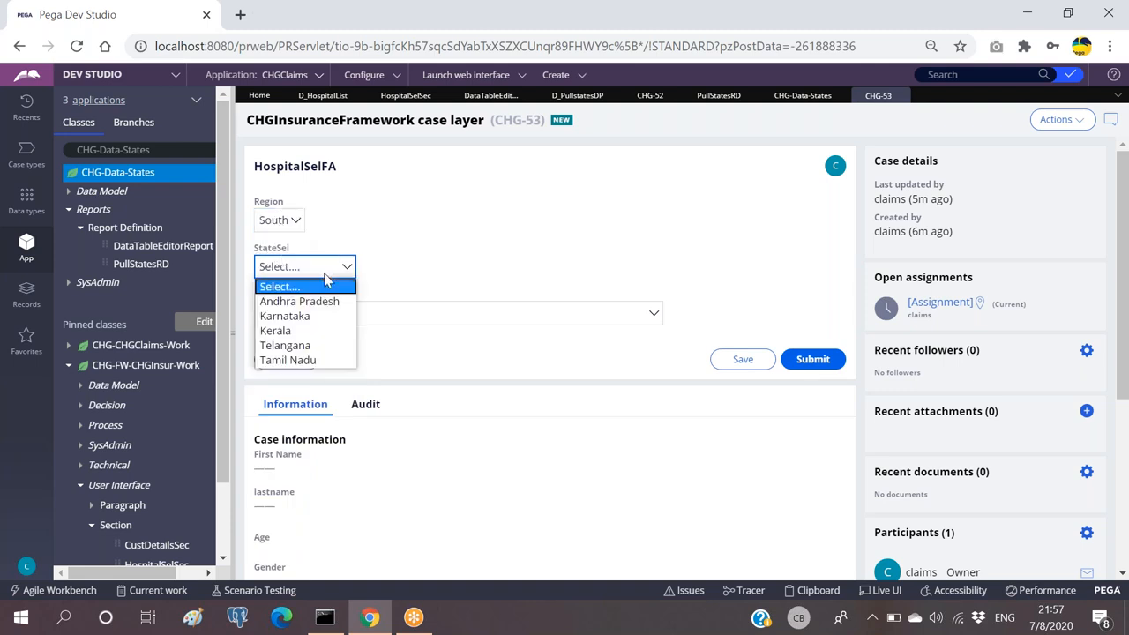
Set Region back to North and check the Region options and the StateSel list.
click(293, 221)
click(291, 220)
click(274, 240)
click(297, 267)
click(434, 236)
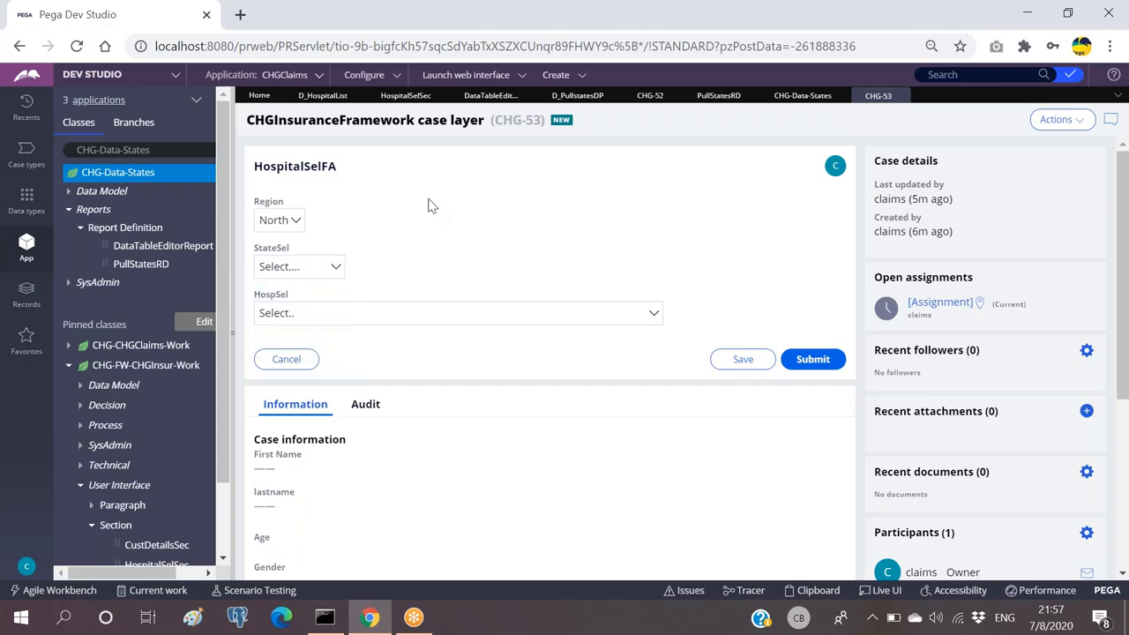
click(275, 222)
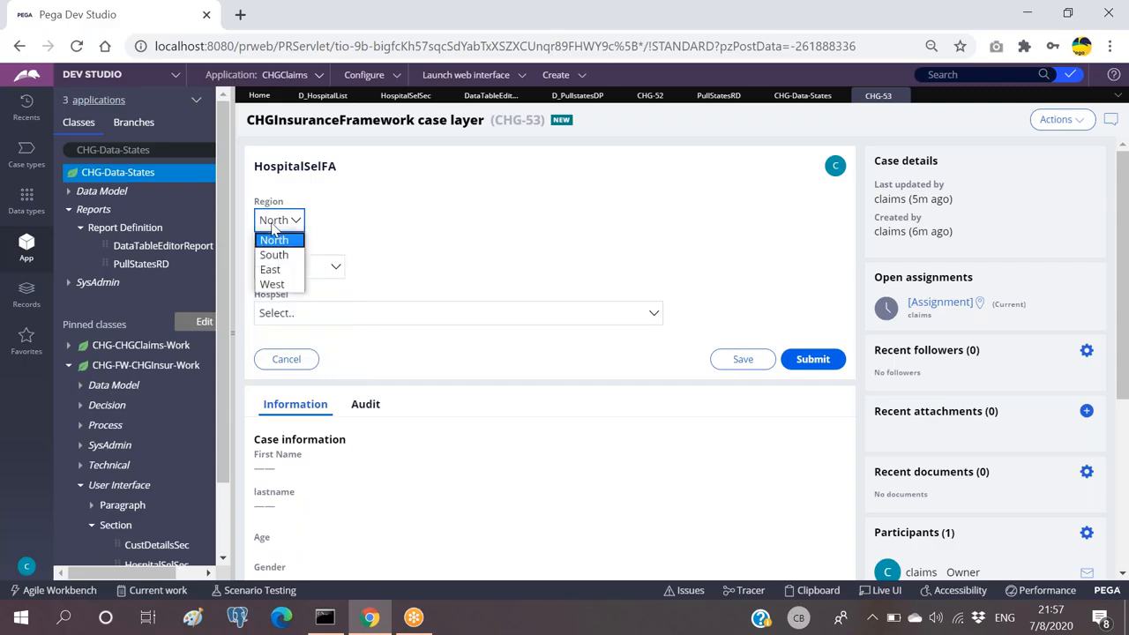
click(349, 216)
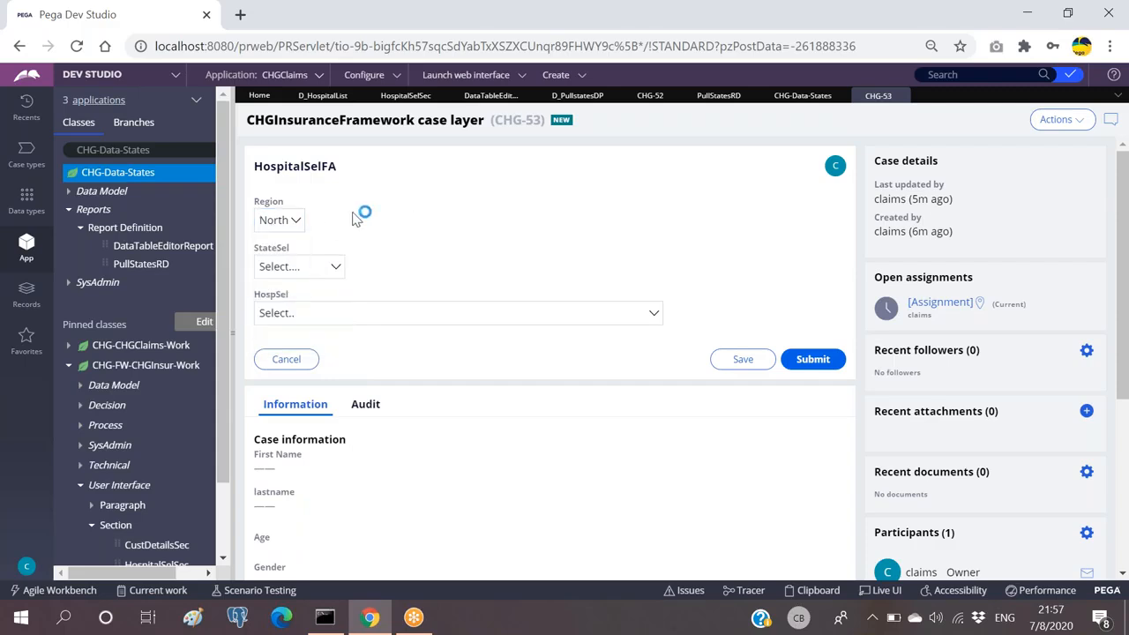
click(298, 267)
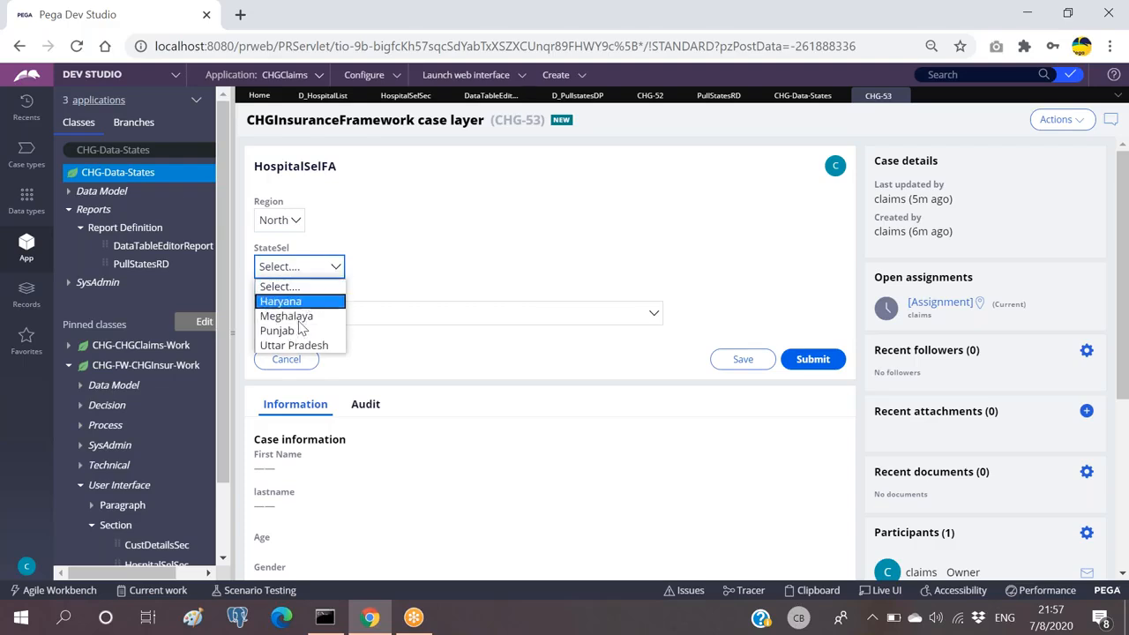
click(435, 208)
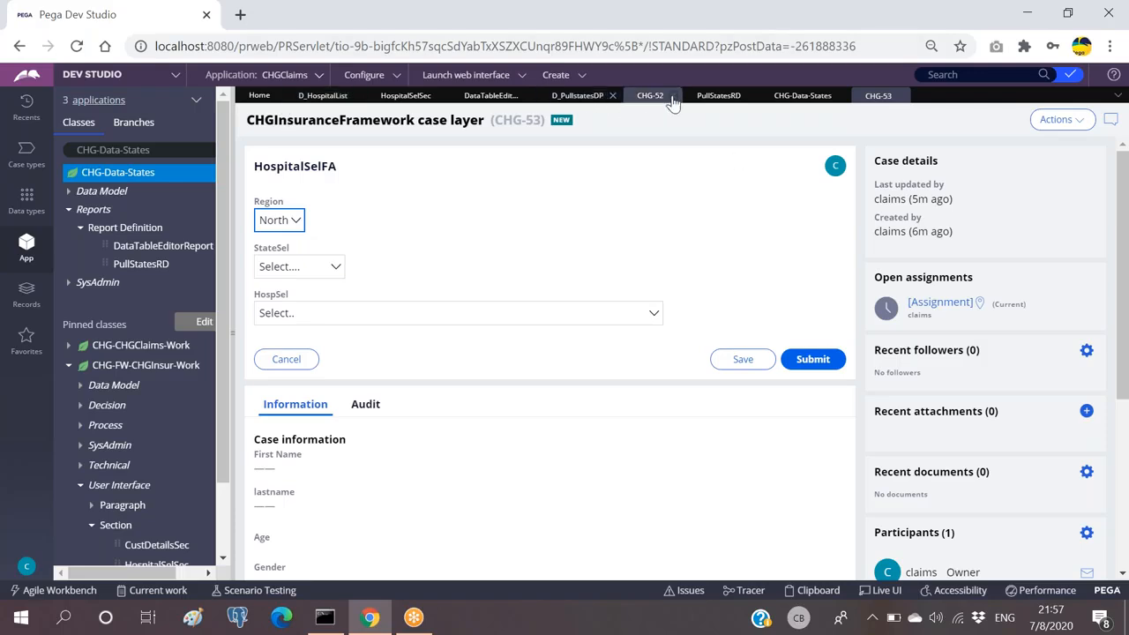
Review the region filter of the PullStatesRD report and close the StateSel dropdown's properties in the HospitalSelSec section without submitting.
click(726, 97)
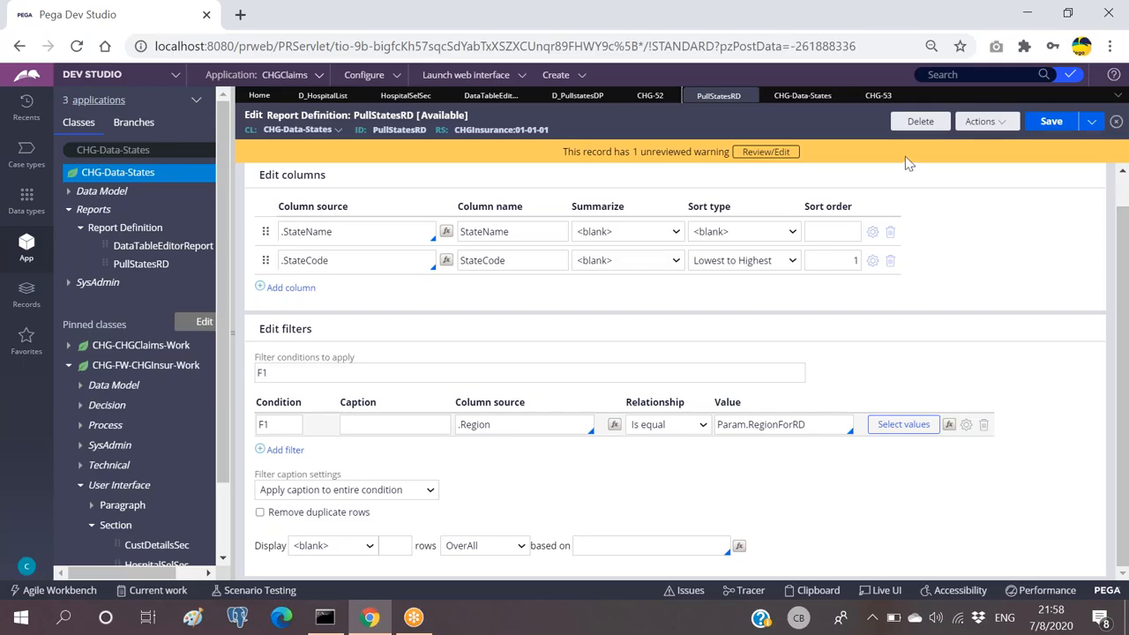
click(871, 95)
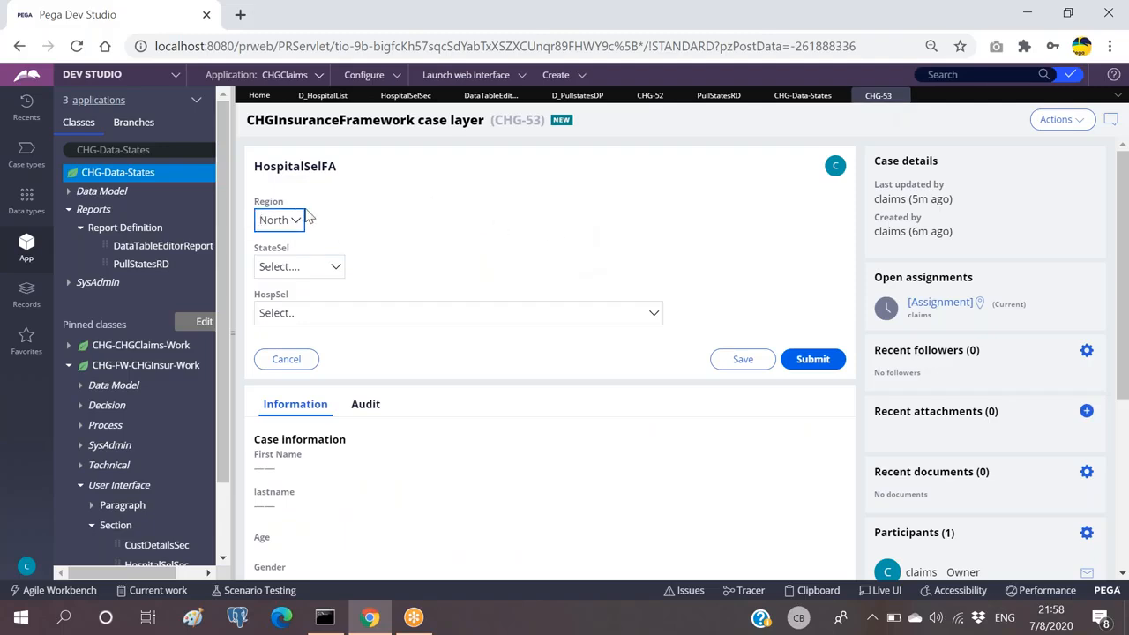
click(409, 97)
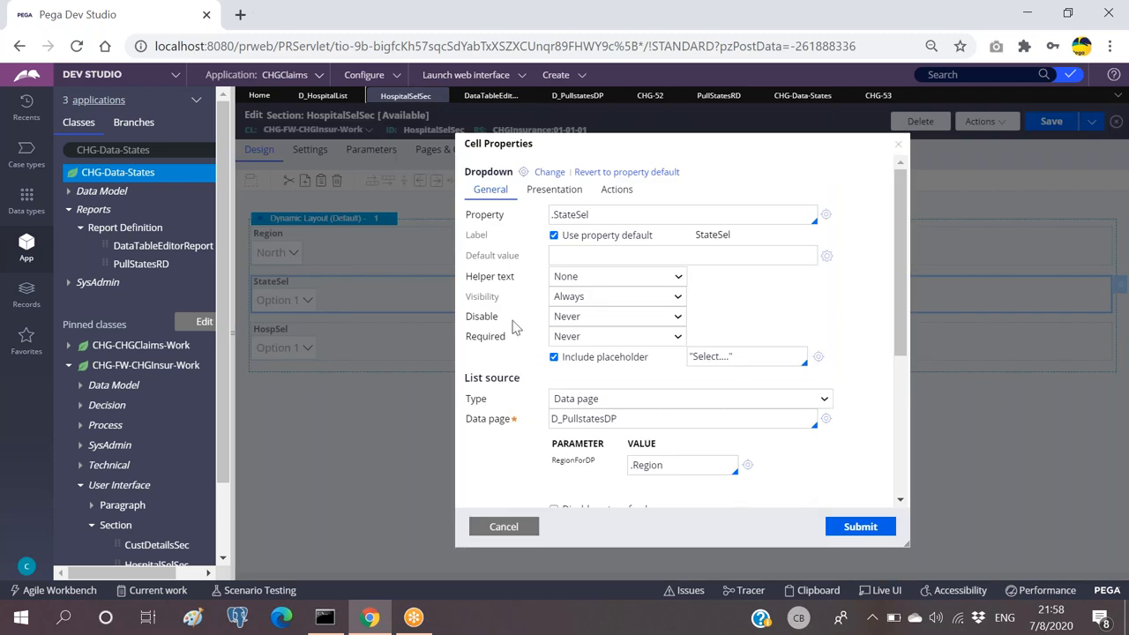
click(495, 526)
Include the placeholder "Select..." on the Region dropdown and save the HospitalSelSec section.
click(351, 240)
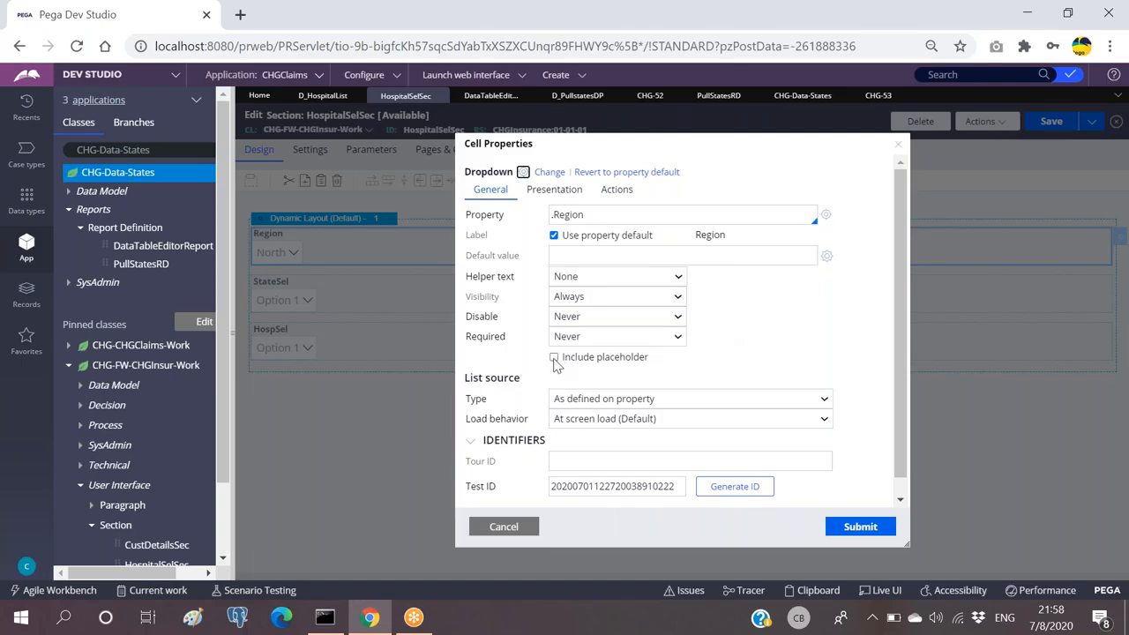
click(554, 358)
click(735, 358)
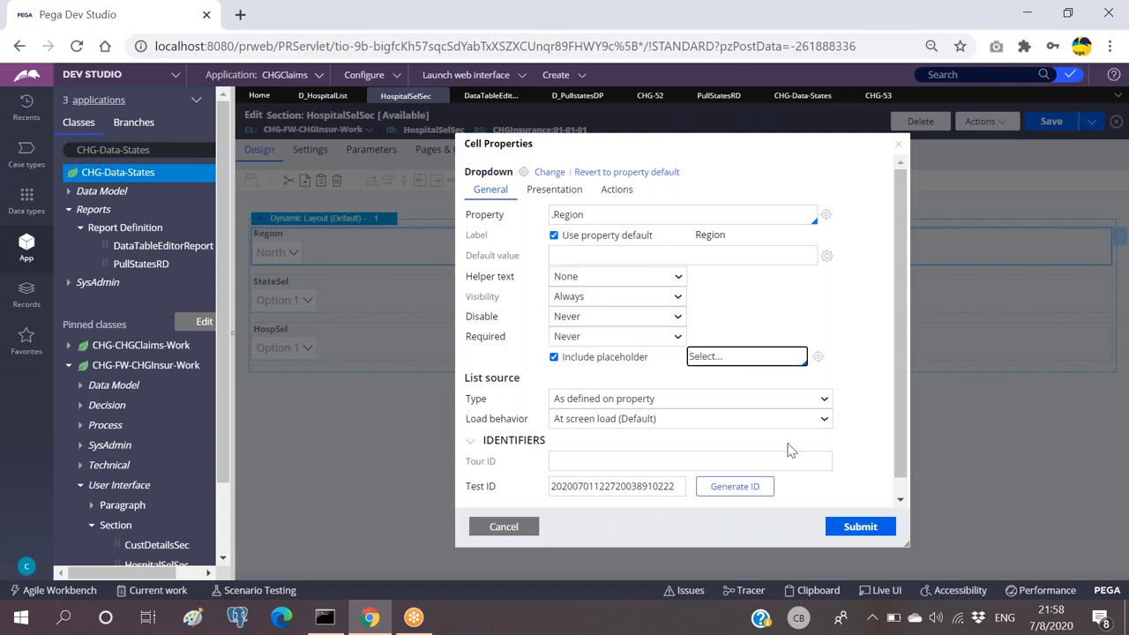
click(858, 526)
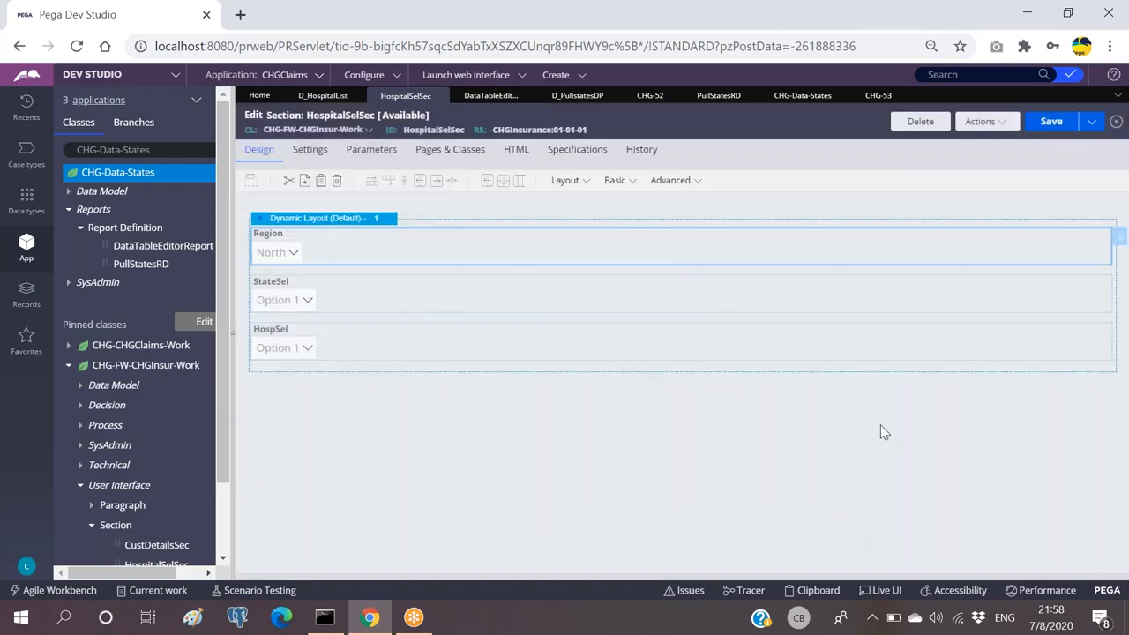
click(1058, 126)
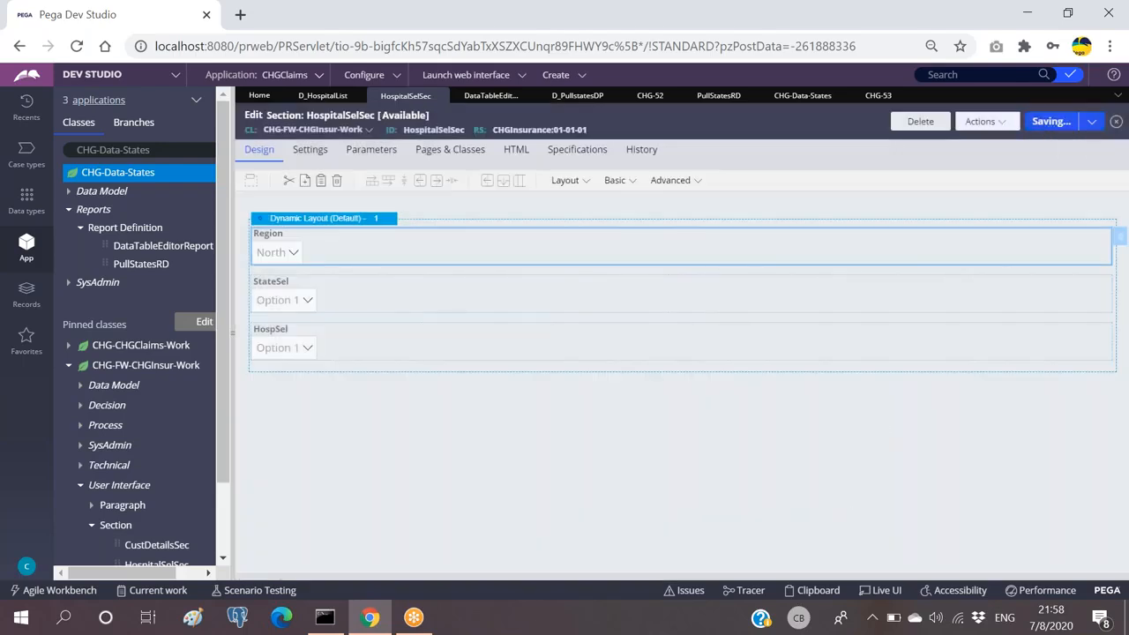
Refresh the claims case to load the updated section and check the StateSel list with no region selected.
click(877, 96)
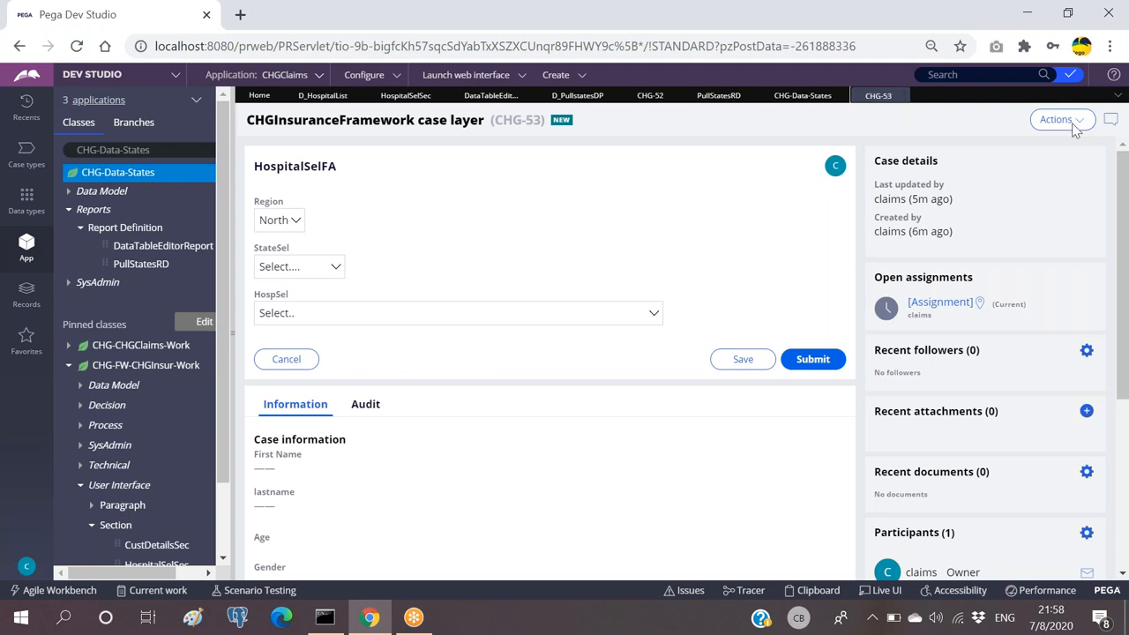
click(1067, 131)
click(1060, 148)
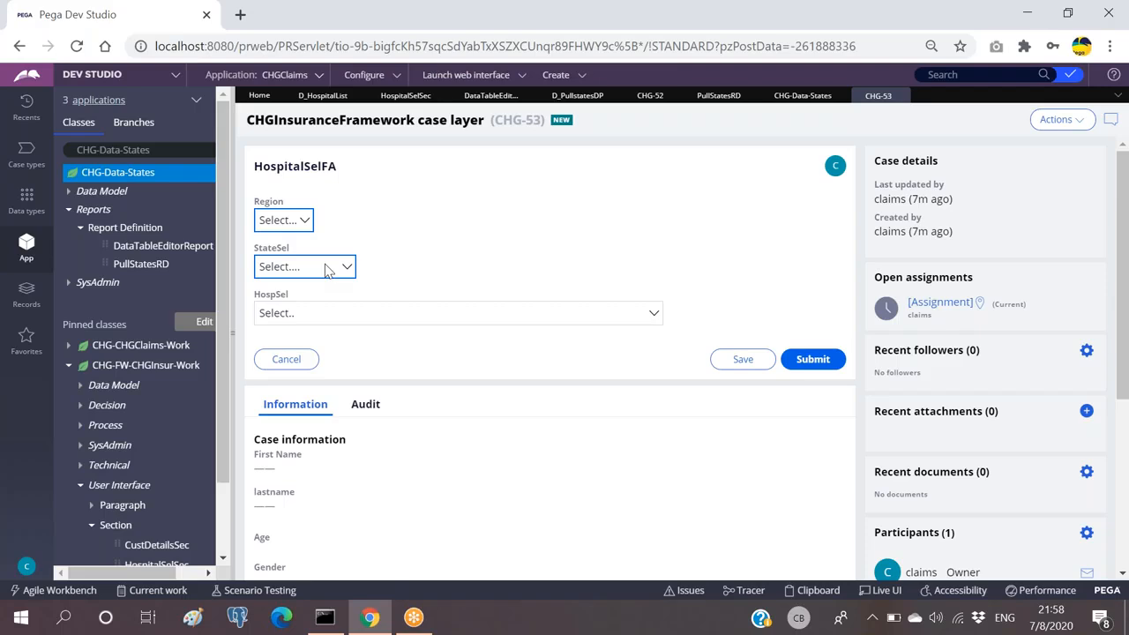
click(327, 270)
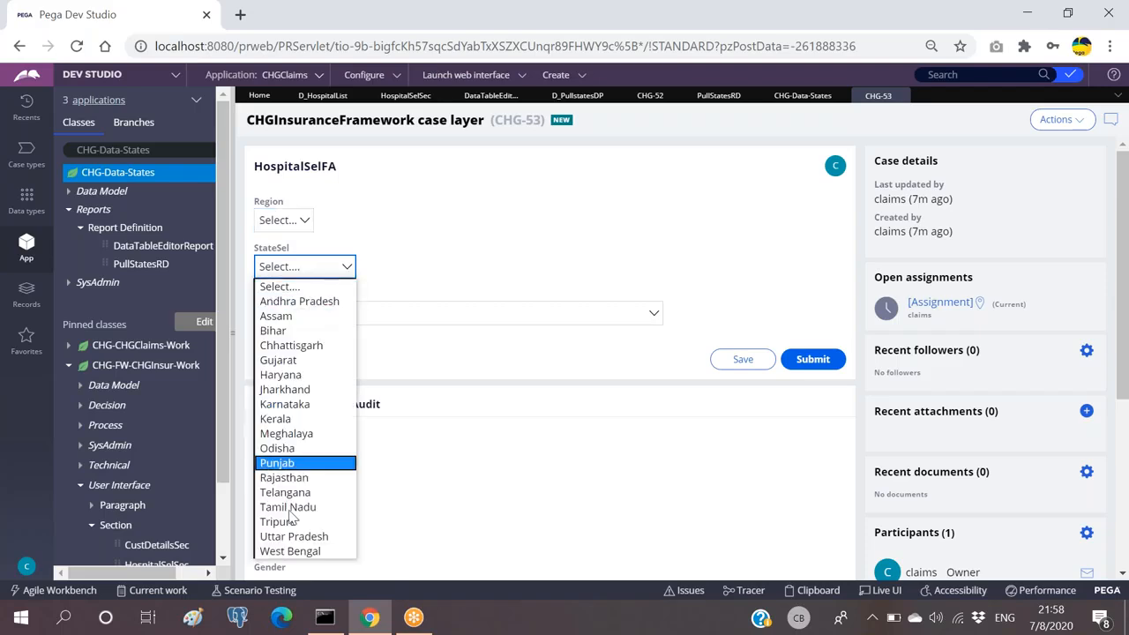
Set Region to North and South in turn on the refreshed form, checking the StateSel list for each.
click(298, 222)
click(275, 255)
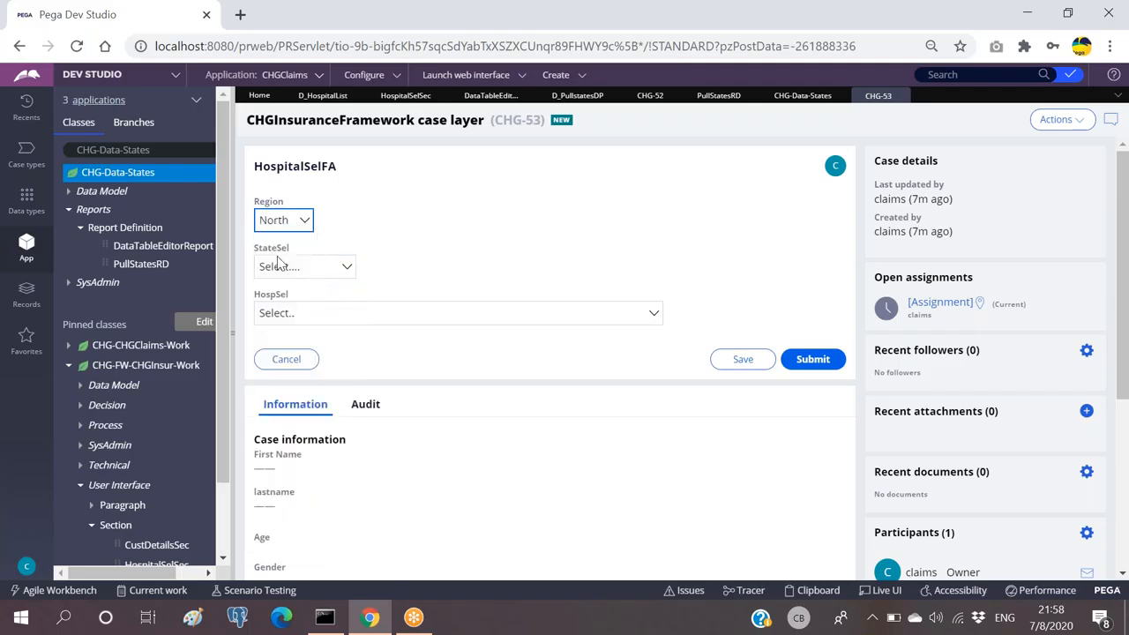
click(329, 266)
click(295, 220)
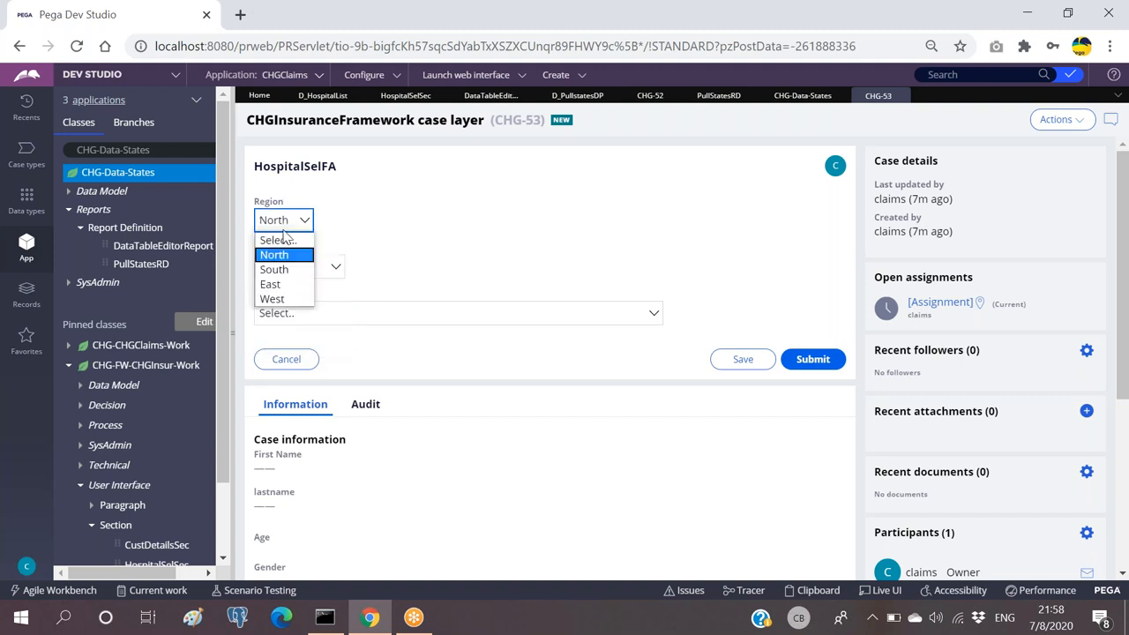
click(275, 267)
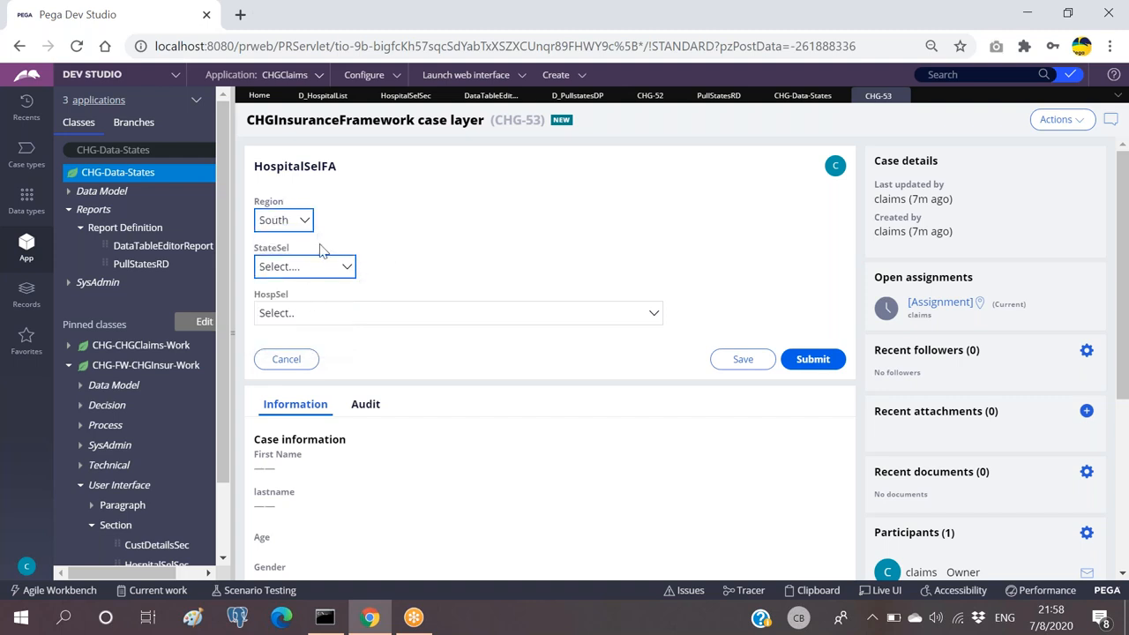
click(297, 266)
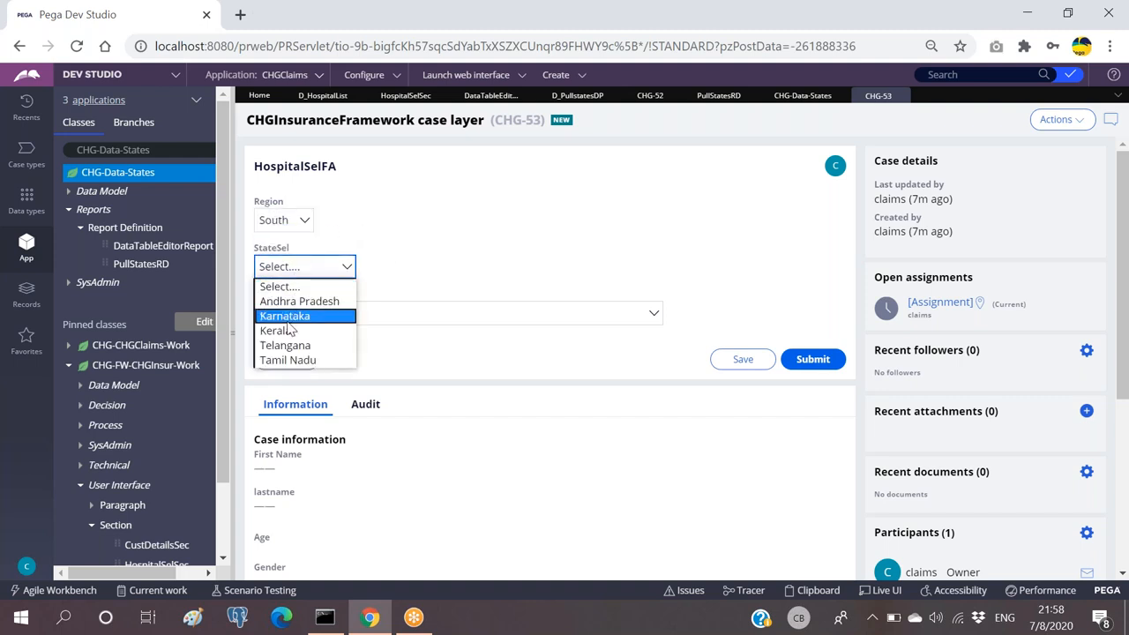
click(305, 257)
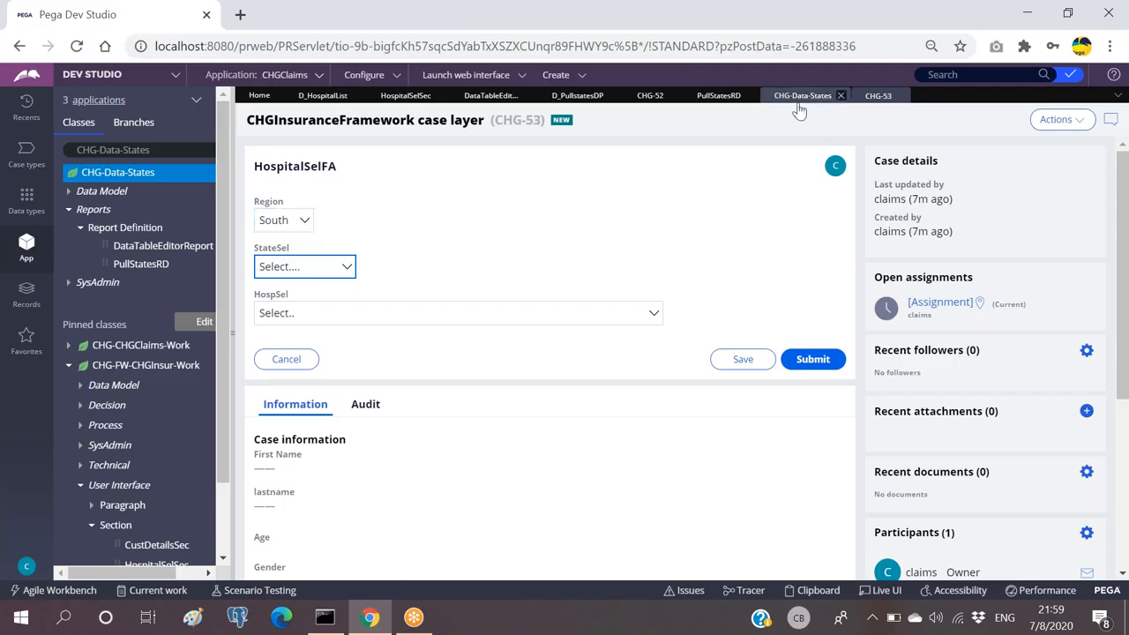
click(384, 227)
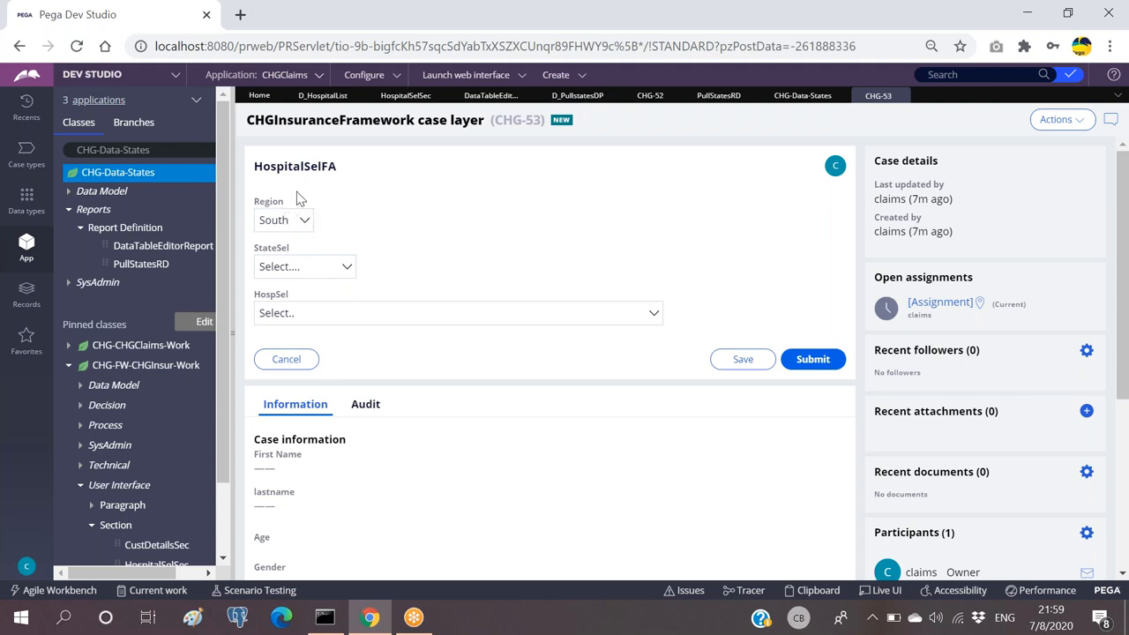
Check the StateSel options for the South region and bring up the D_PullstatesDP data page's parameters for PullStatesRD.
click(308, 268)
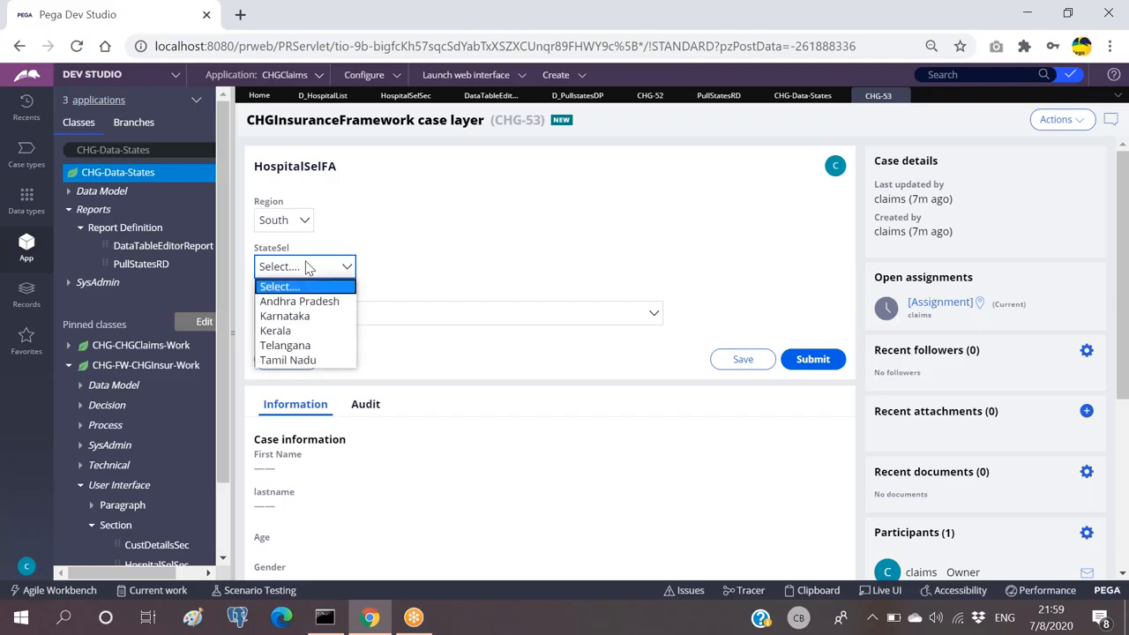
click(369, 235)
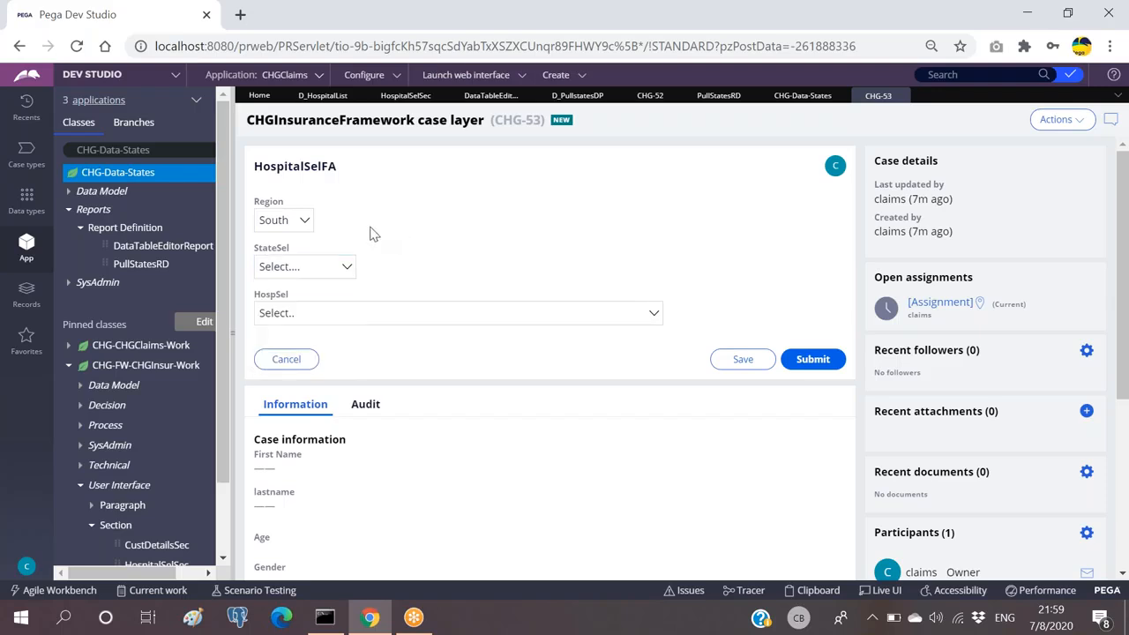
click(578, 95)
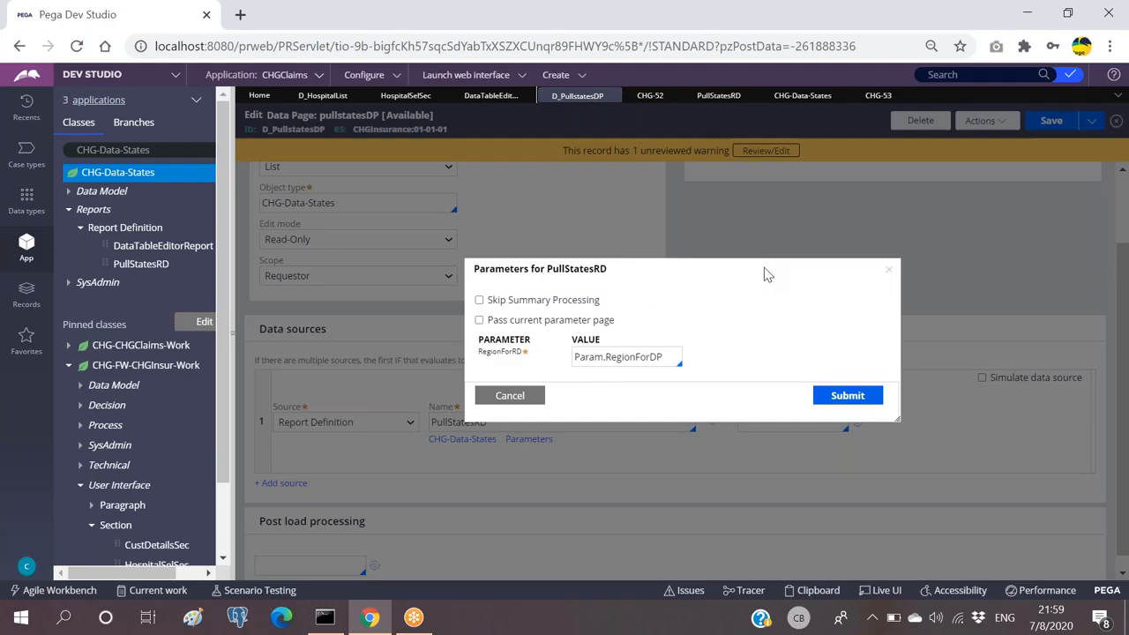
Delete the F1 filter on .Region from the PullStatesRD report definition and save the report.
click(718, 96)
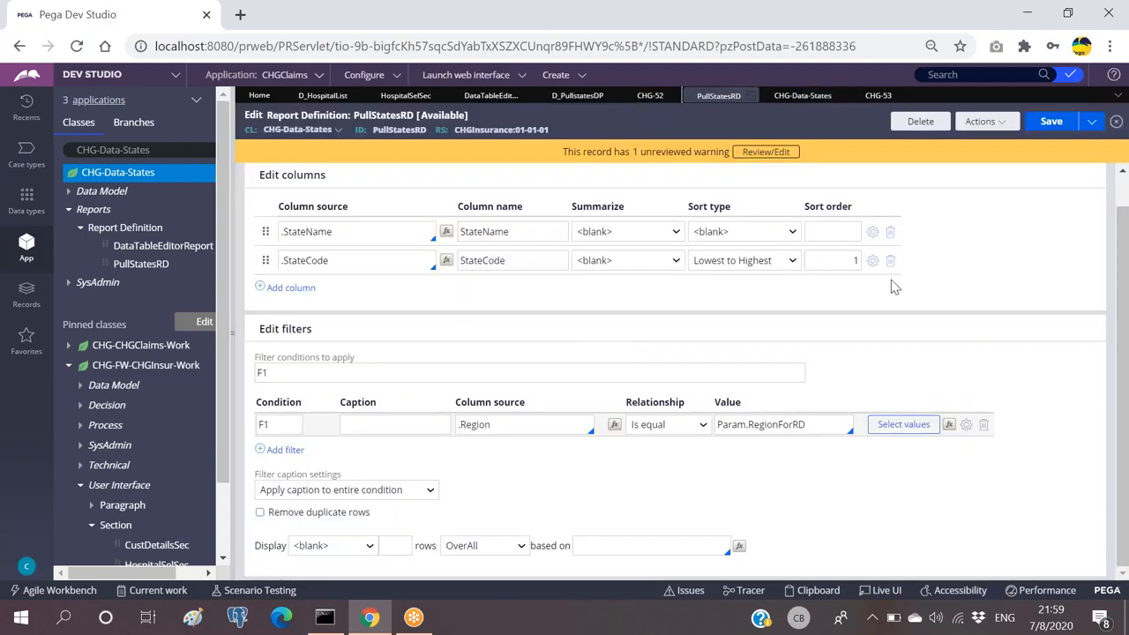
drag(809, 424, 704, 427)
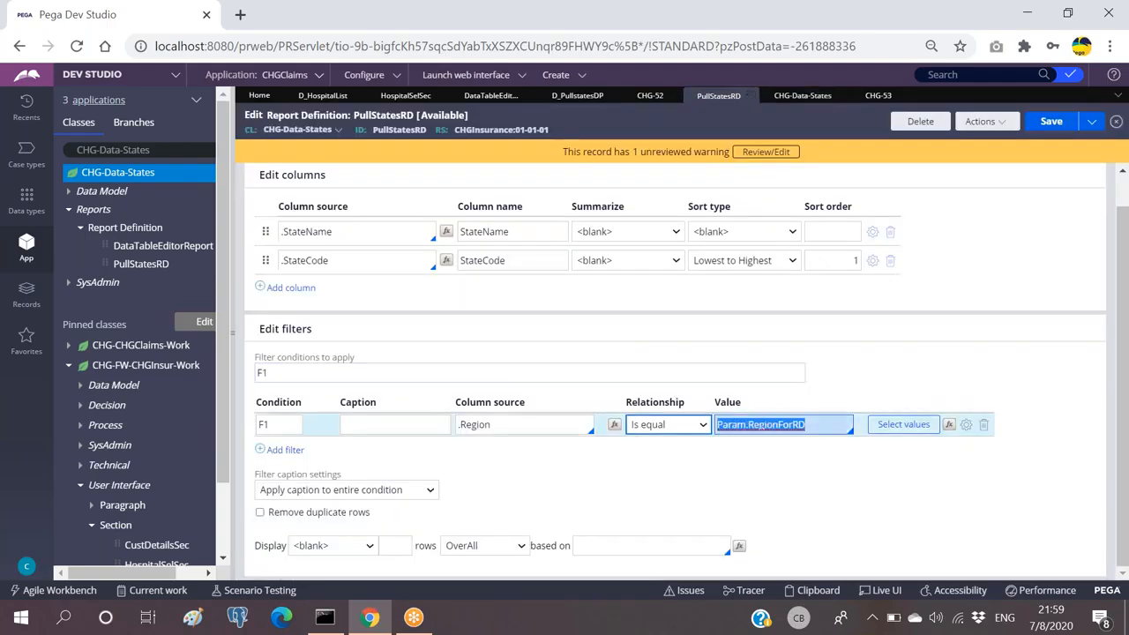
drag(815, 425, 846, 423)
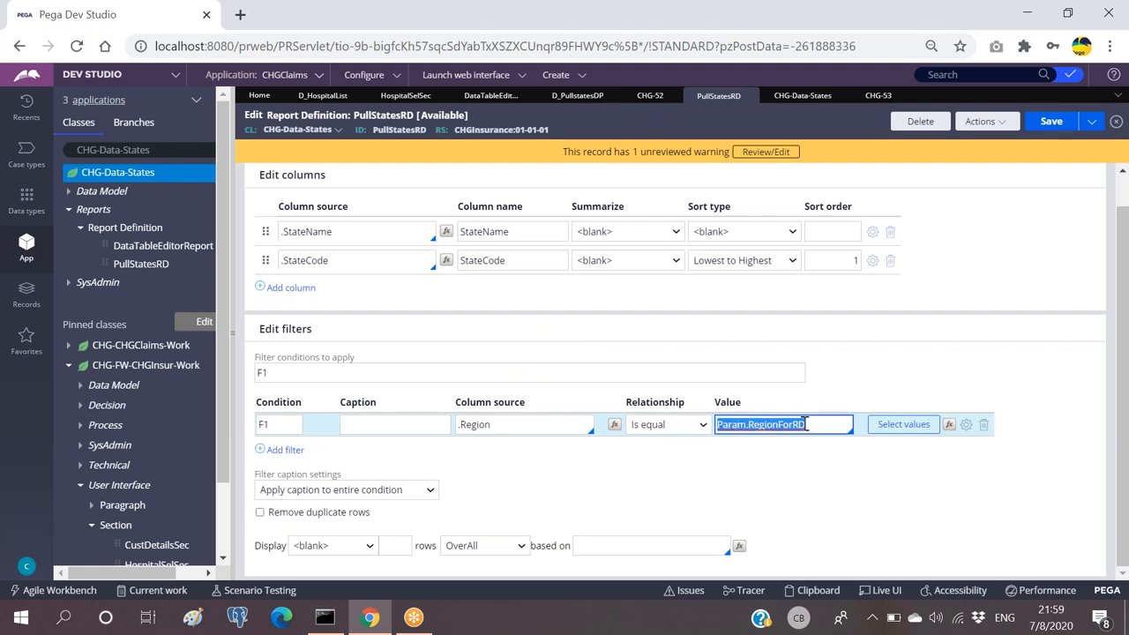
click(983, 426)
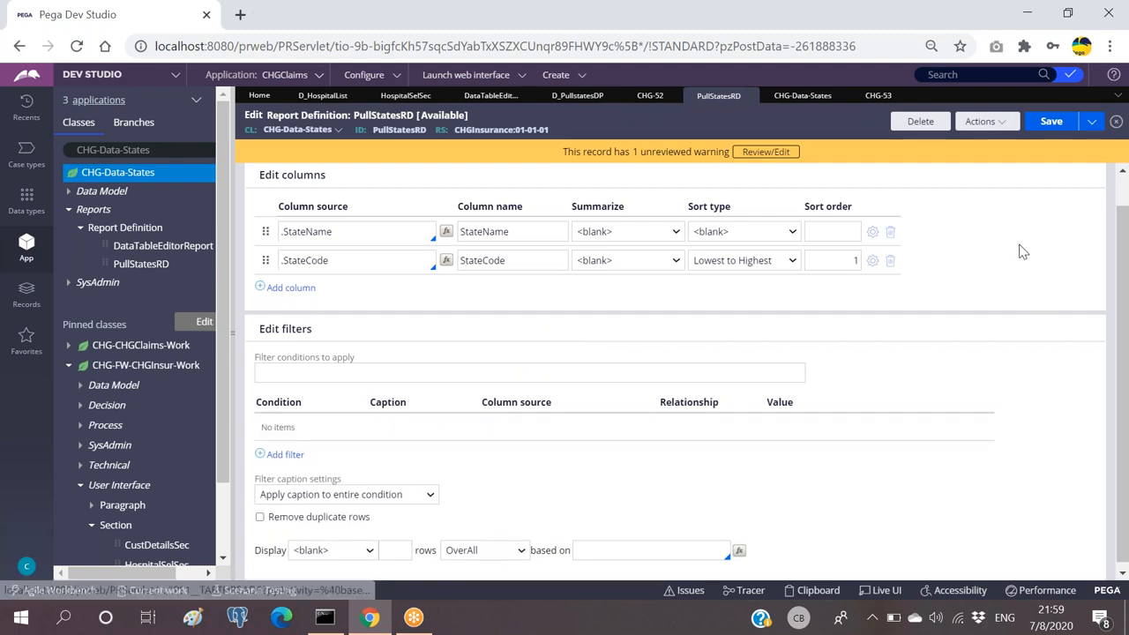
click(1051, 123)
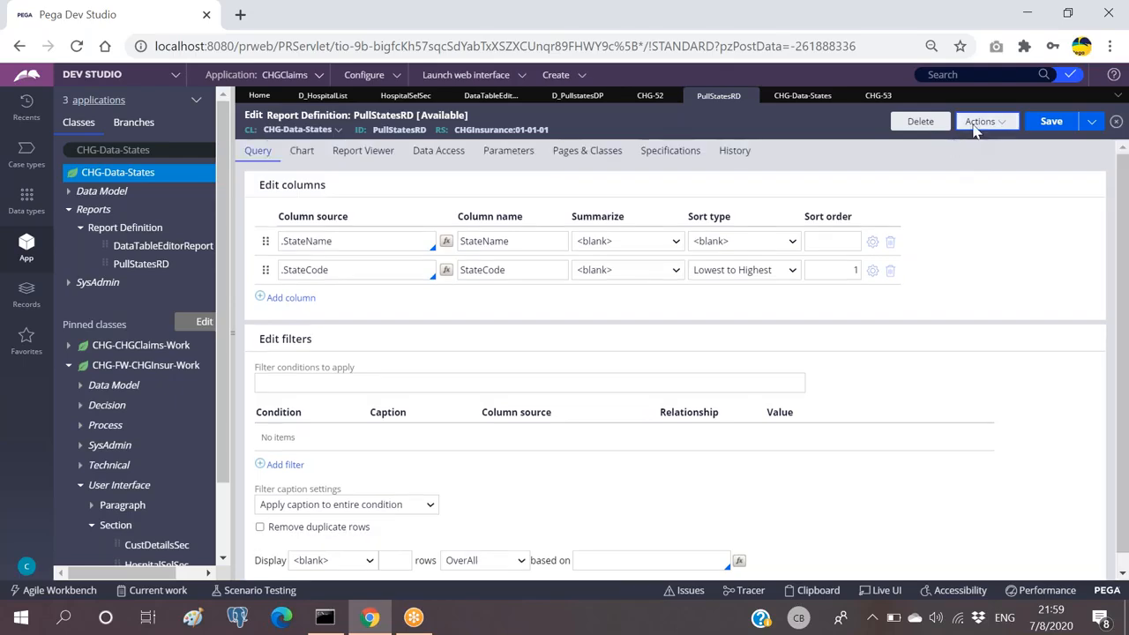
Run the PullStatesRD report without a region filter, review the listed states and close the results window.
click(979, 122)
click(966, 143)
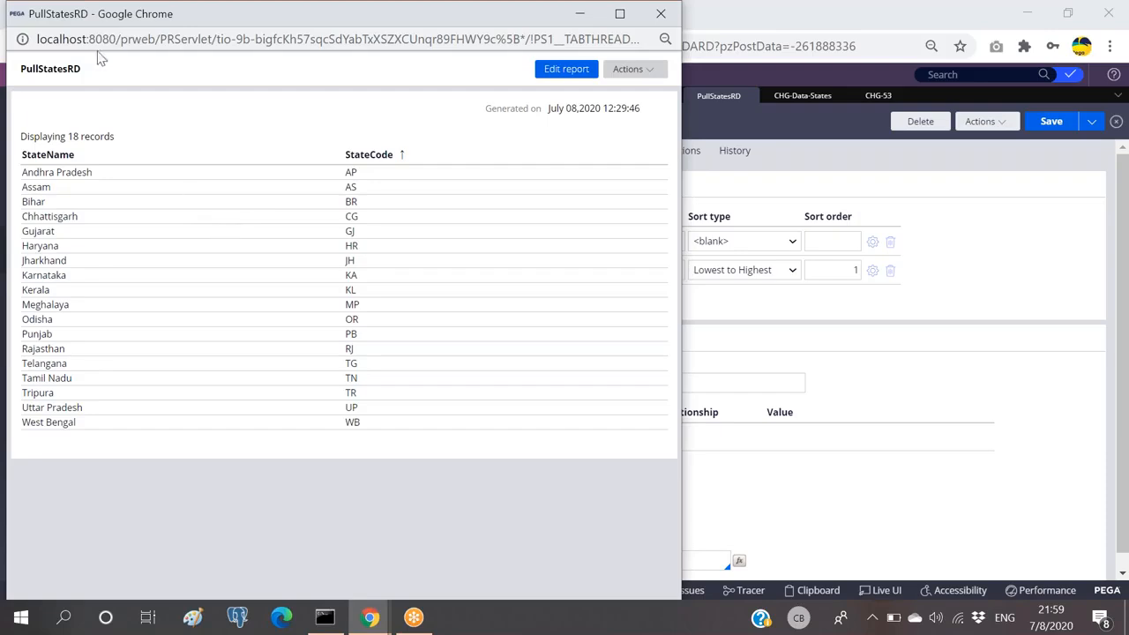
drag(68, 21, 84, 95)
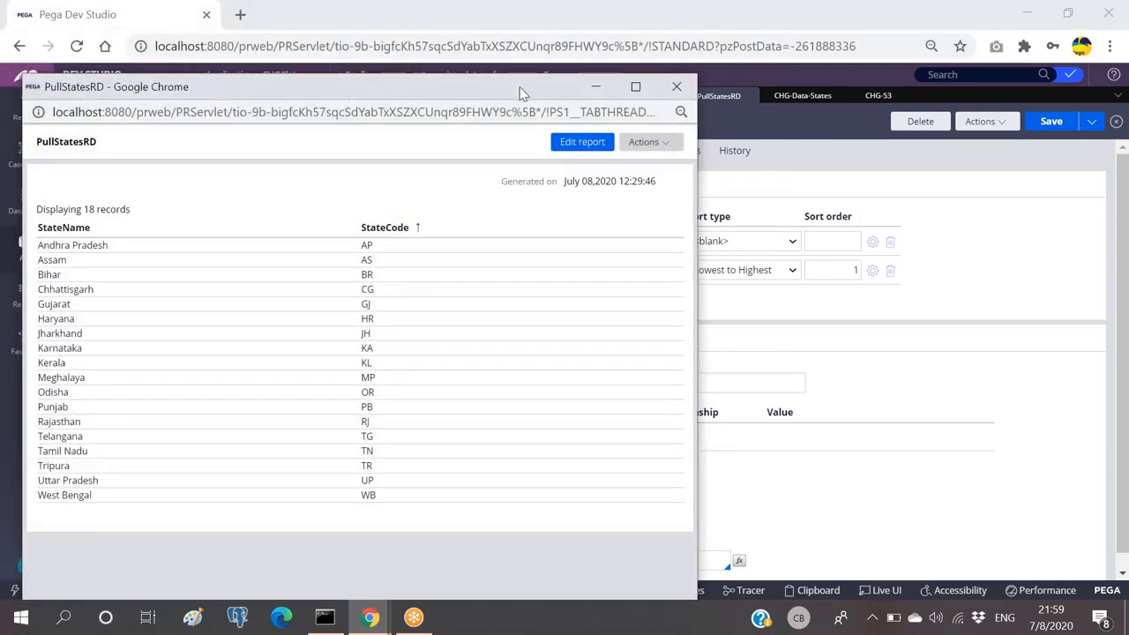
click(676, 88)
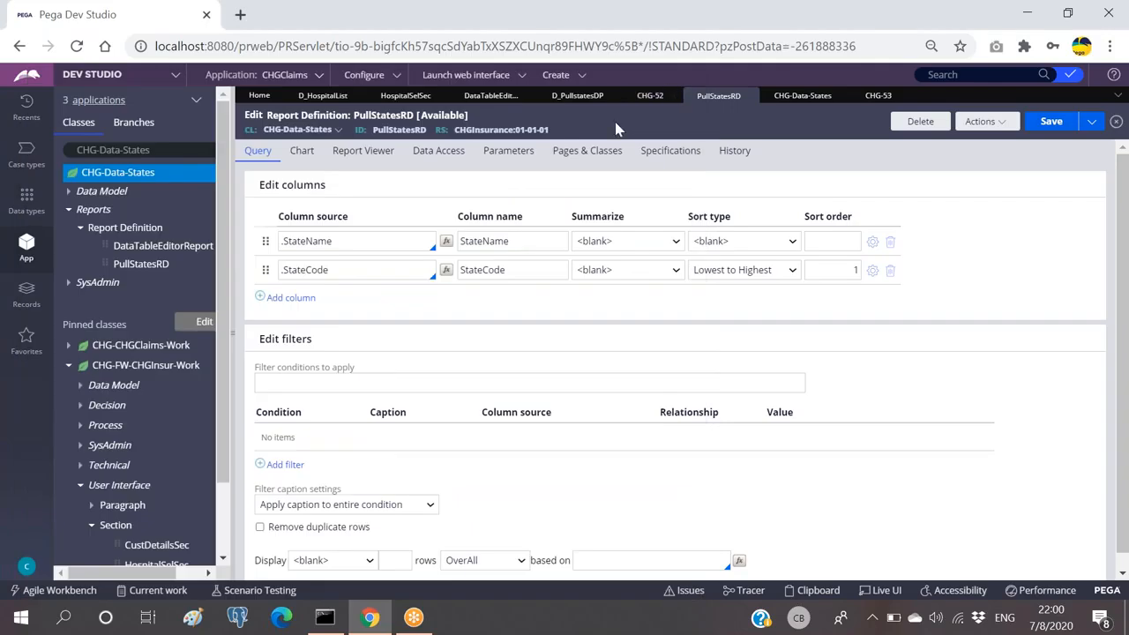
scroll(701, 335, down, 1)
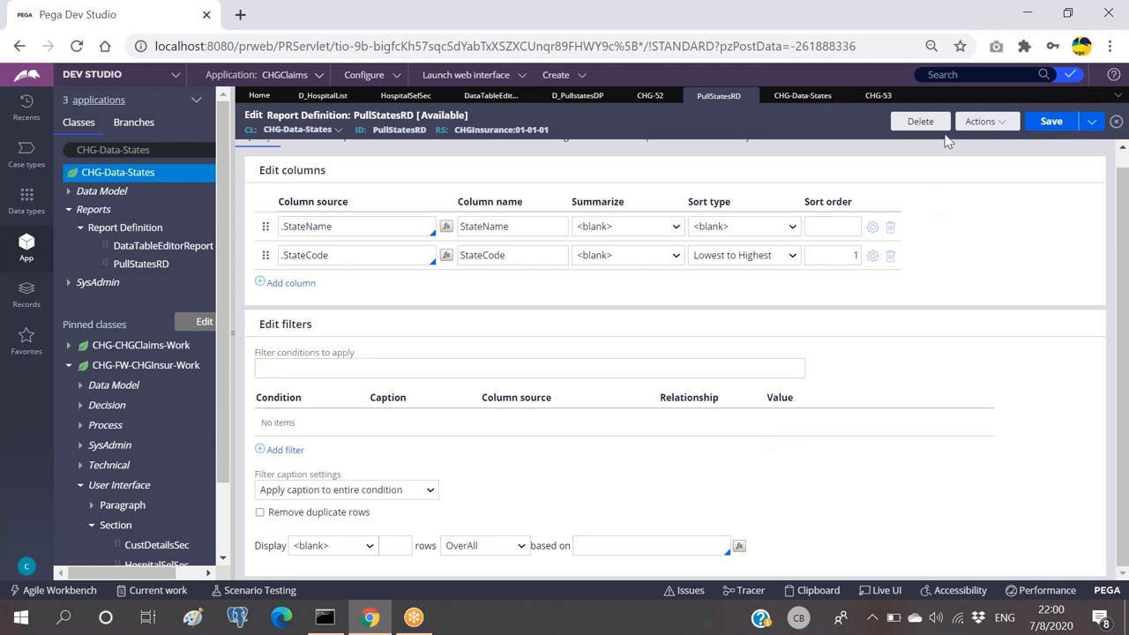
click(650, 97)
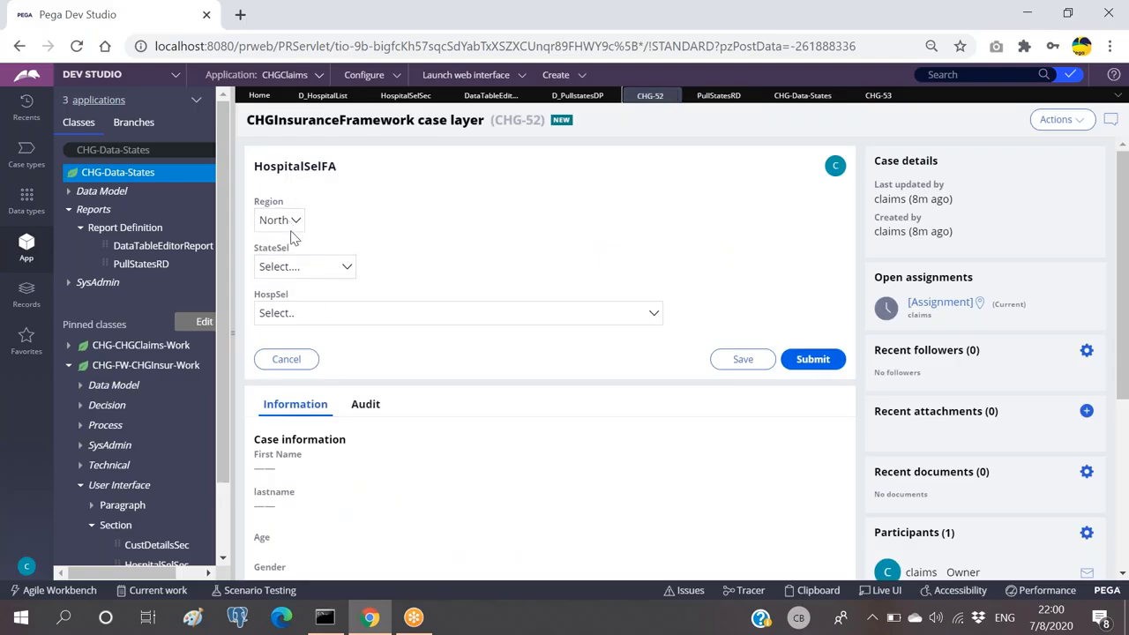
click(718, 95)
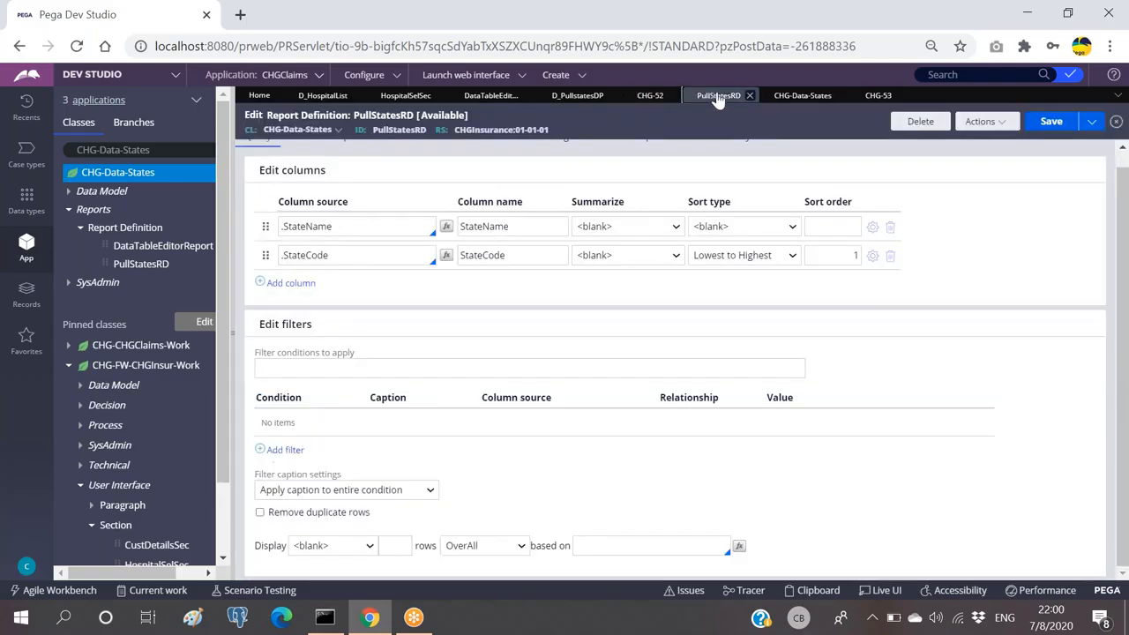
click(745, 144)
scroll(315, 189, up, 1)
click(271, 159)
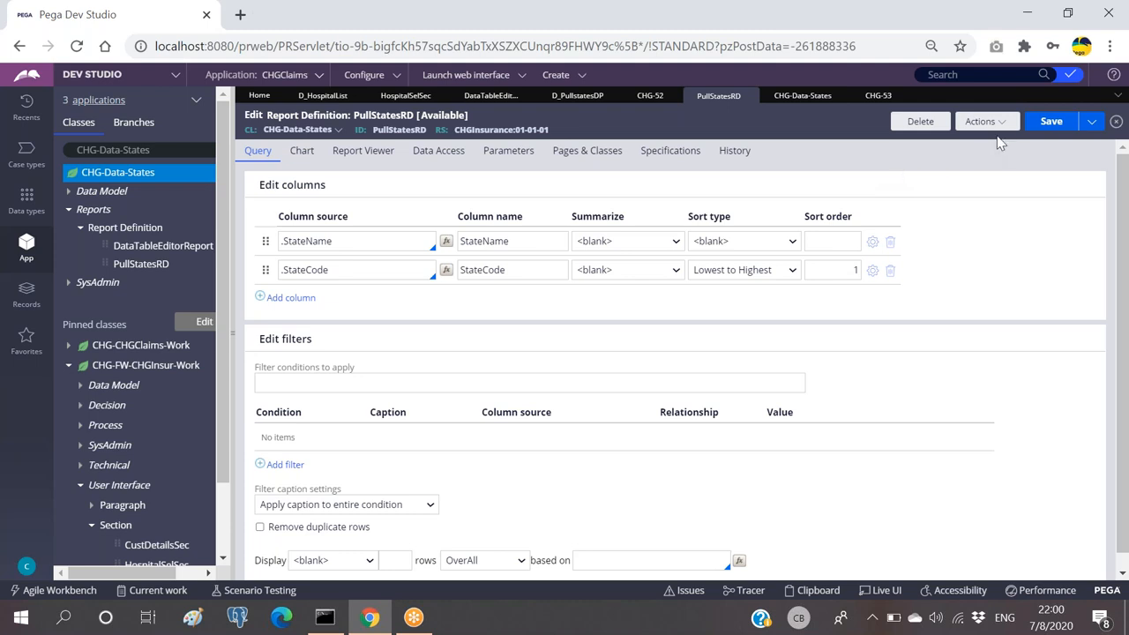
Add a filter to PullStatesRD with column source .Region, relationship Is equal and value Param.RegionForRD, and save the report.
click(275, 465)
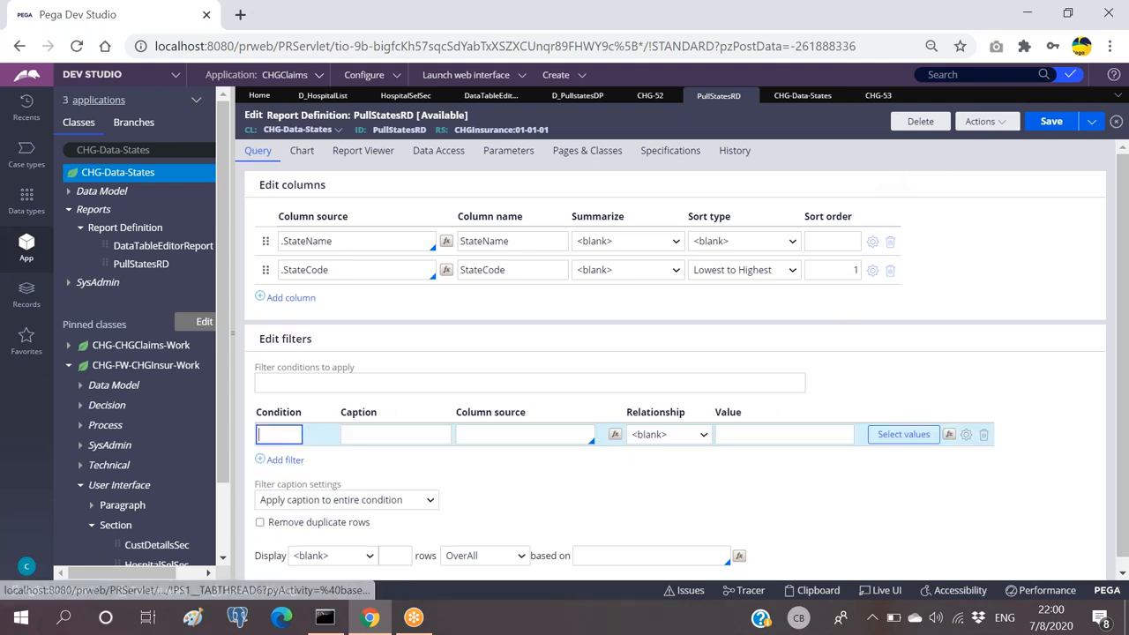
click(514, 421)
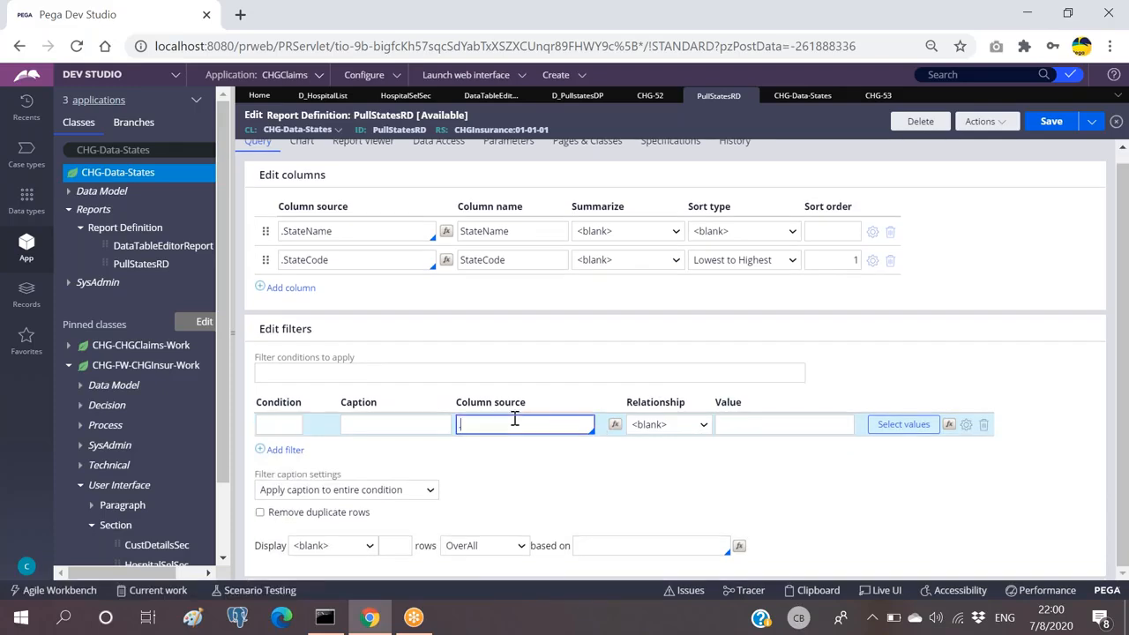
text(.reg)
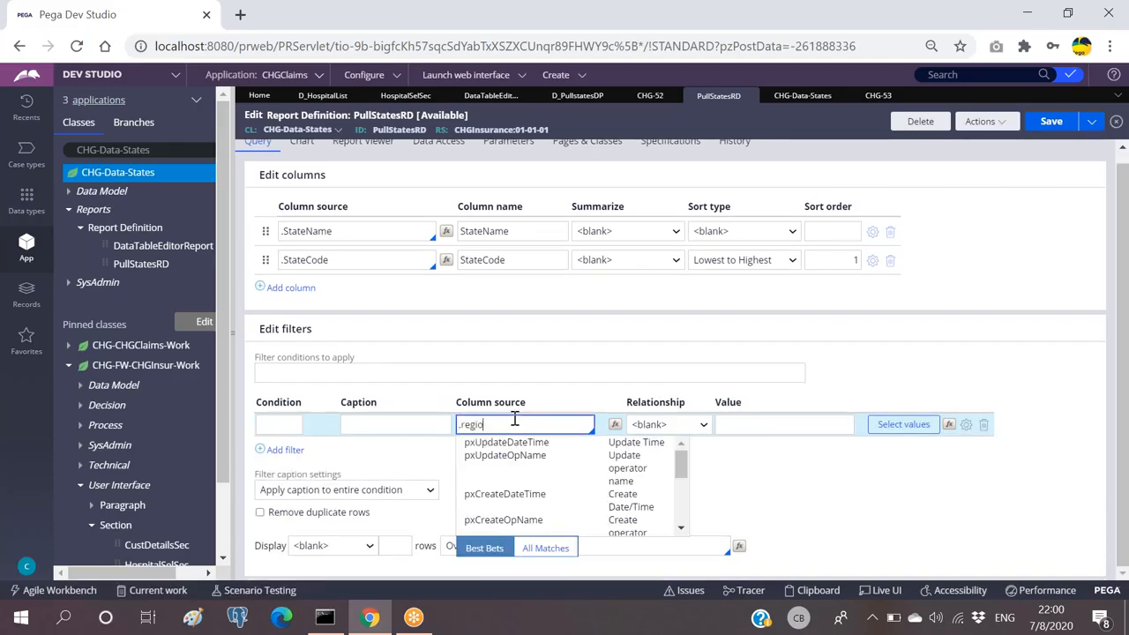
text(io)
key(Return)
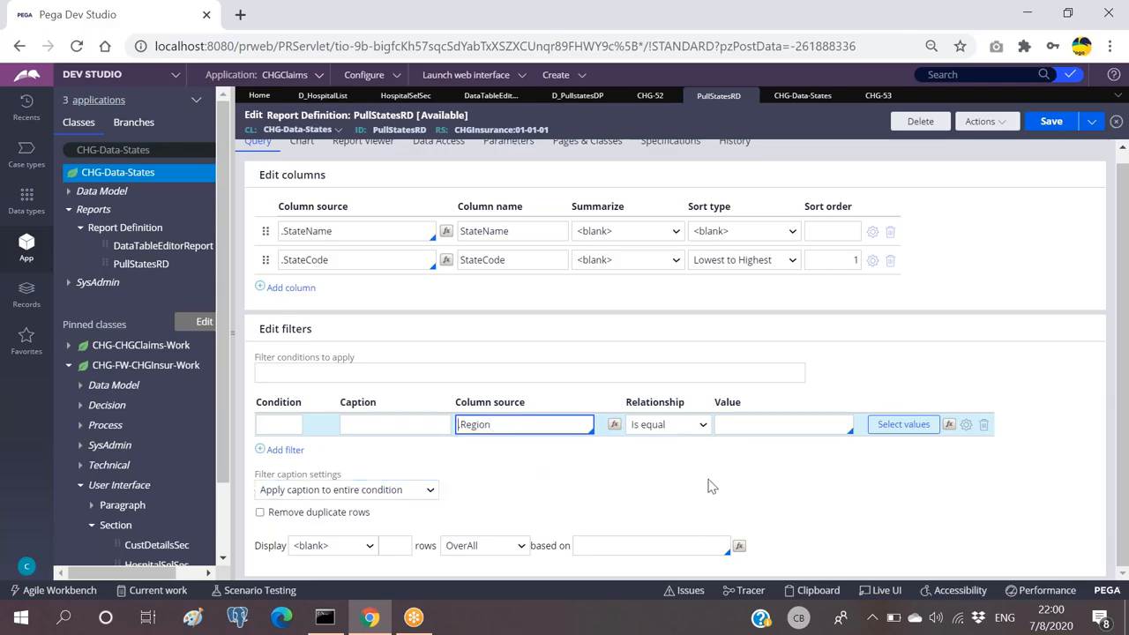
click(737, 424)
text(Param.)
key(Down)
key(Down)
key(Return)
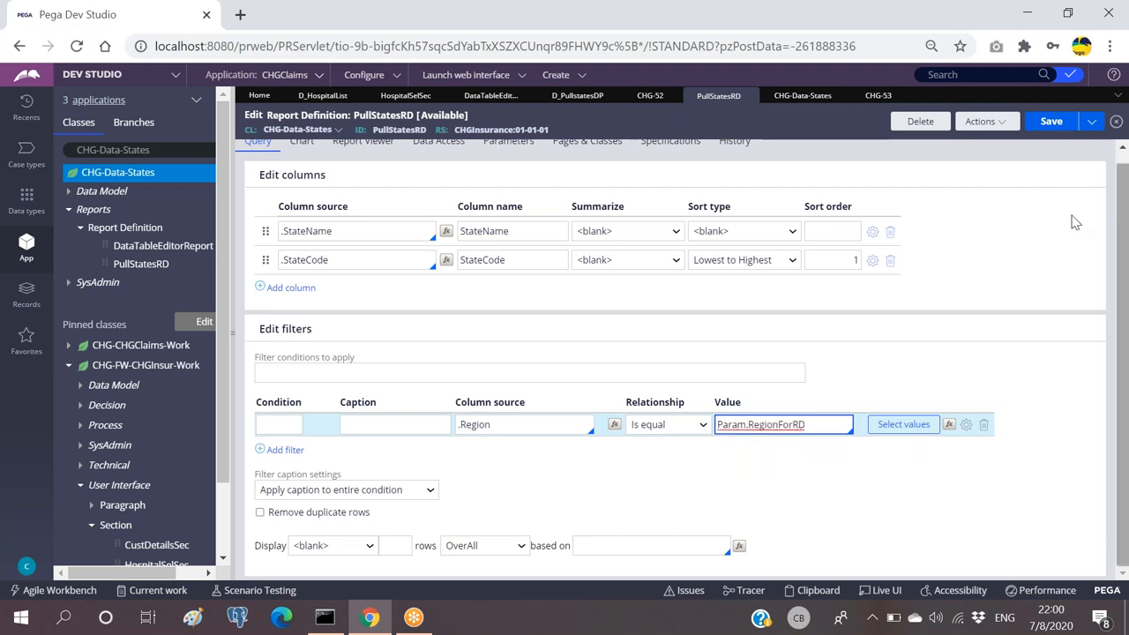
click(1048, 121)
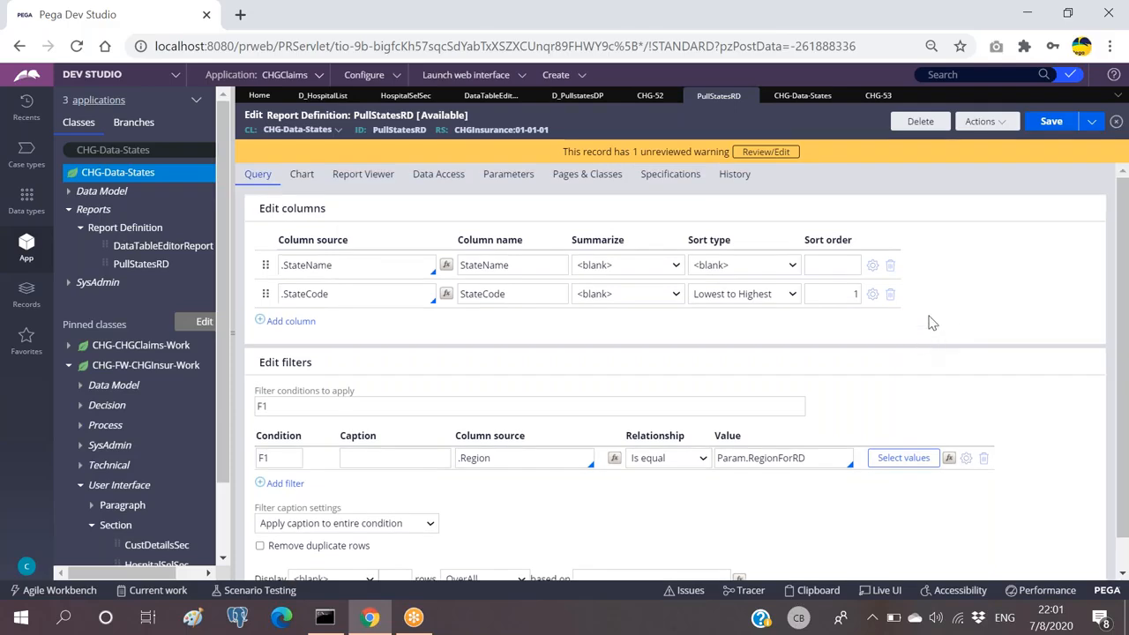
Enable "Use null if empty" in the options of the .Region filter and save PullStatesRD.
click(967, 460)
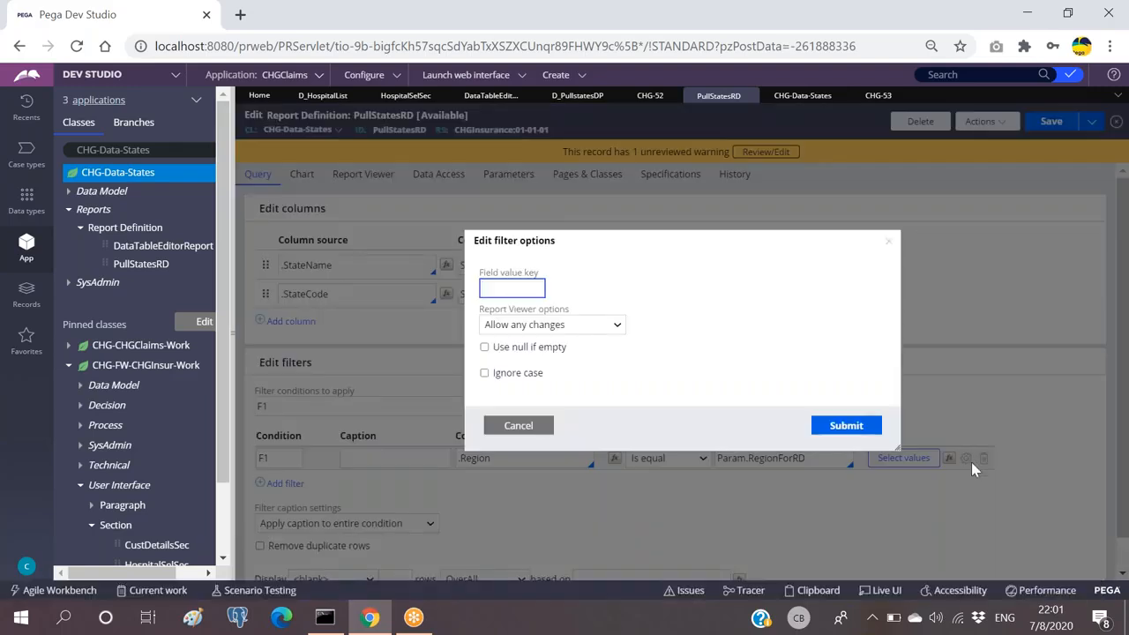
click(485, 348)
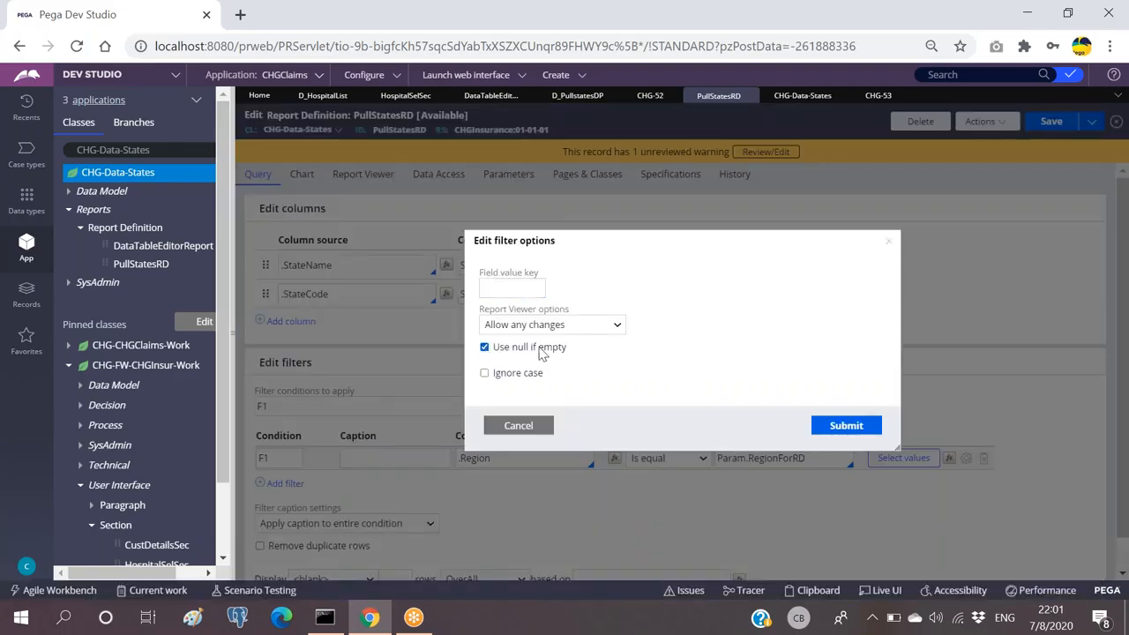
drag(565, 355, 494, 352)
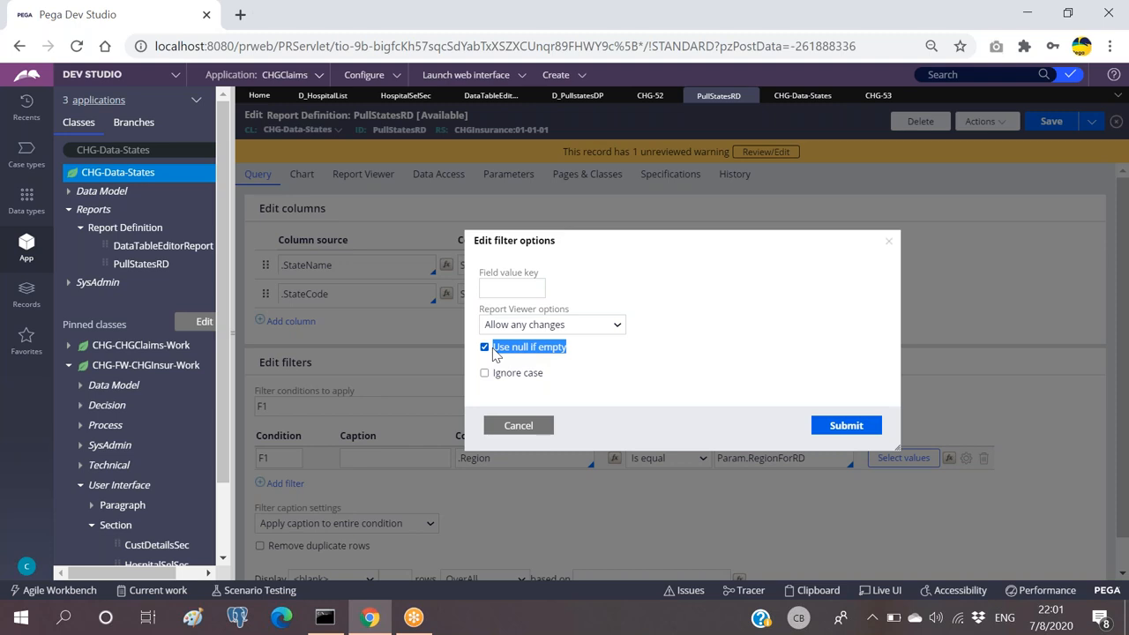
click(582, 359)
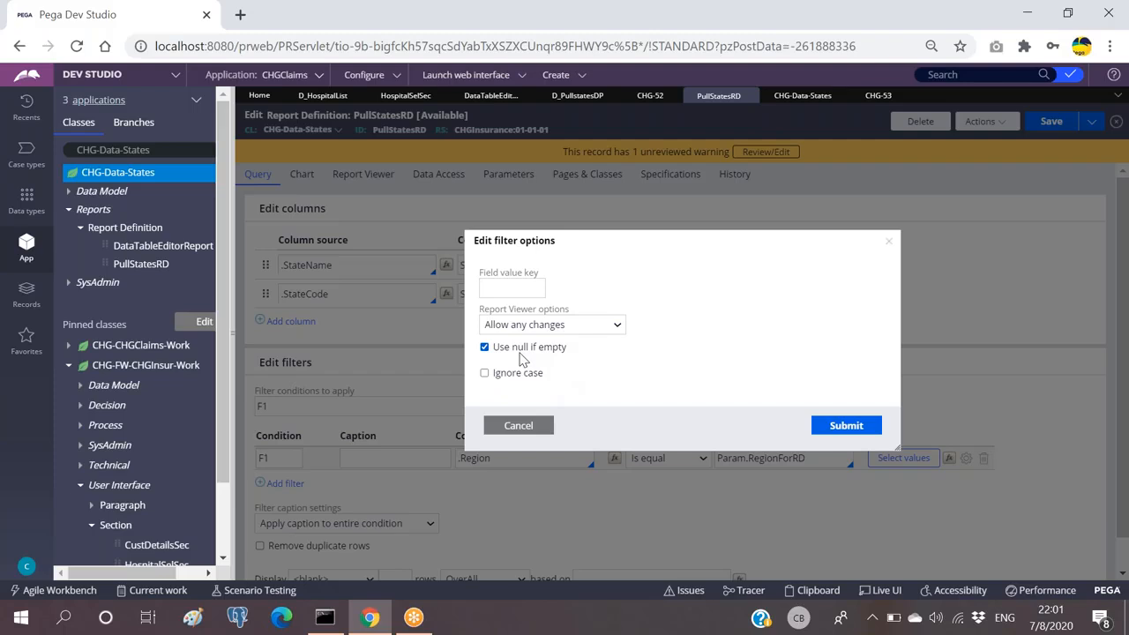
click(844, 425)
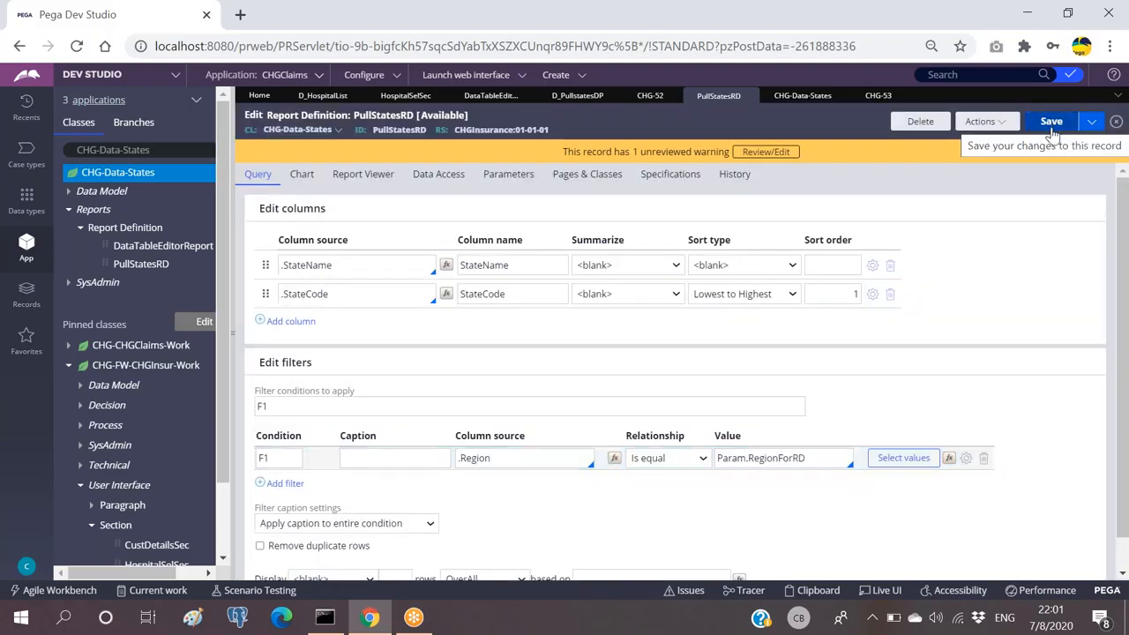
click(1051, 123)
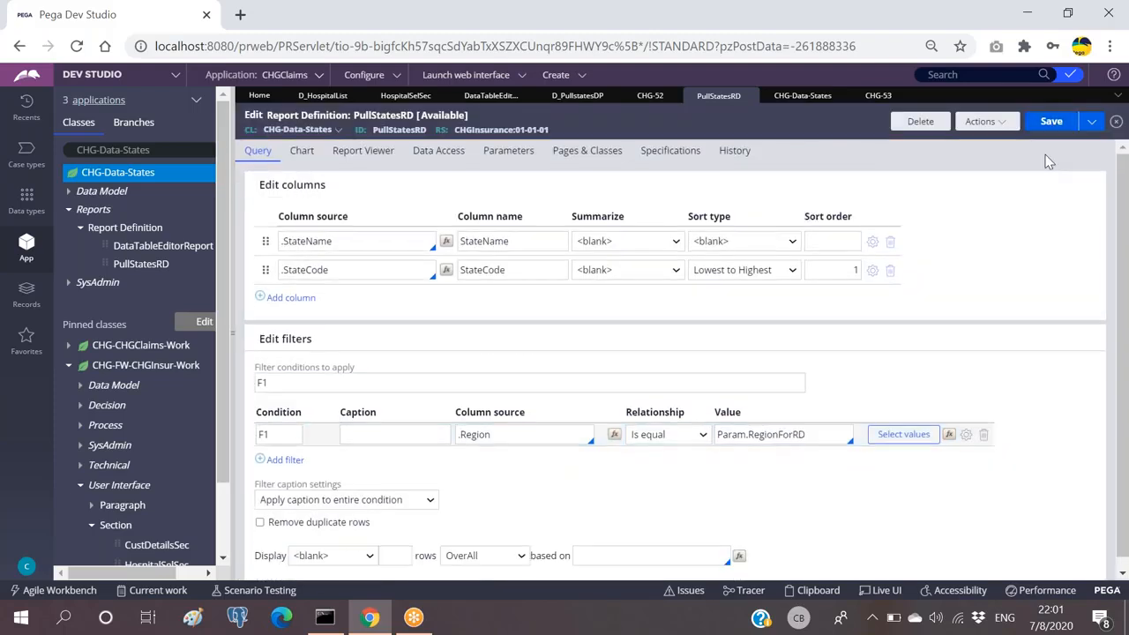
Run PullStatesRD with "Use null if empty" enabled, compare the results with the Param.RegionForRD filter and close the results window.
click(993, 123)
click(963, 144)
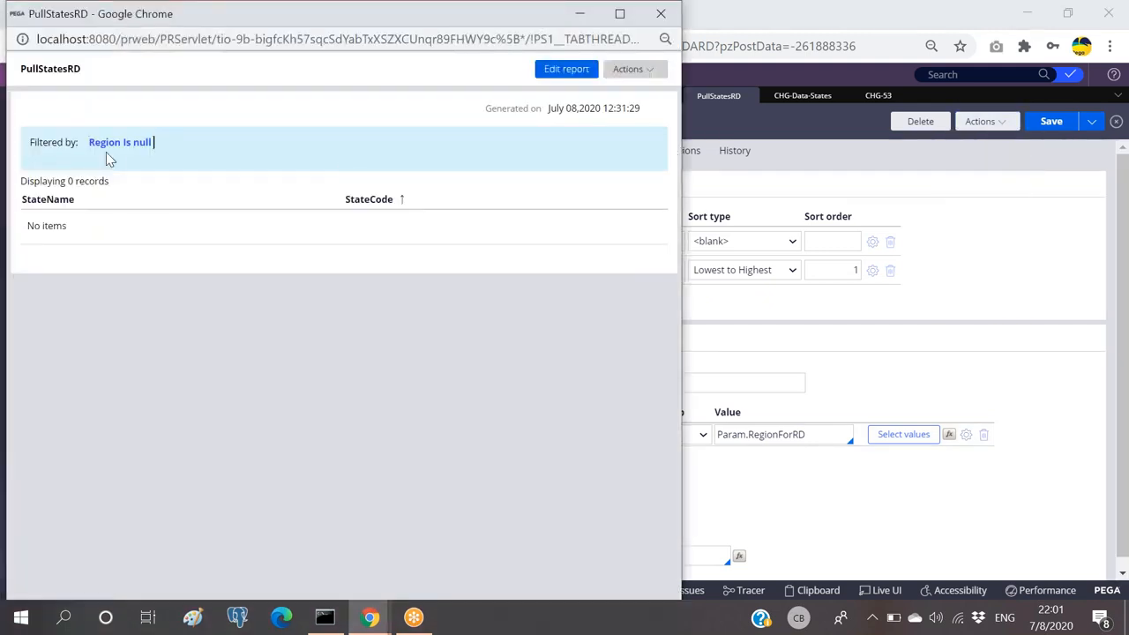
drag(807, 435, 716, 436)
key(alt+Tab)
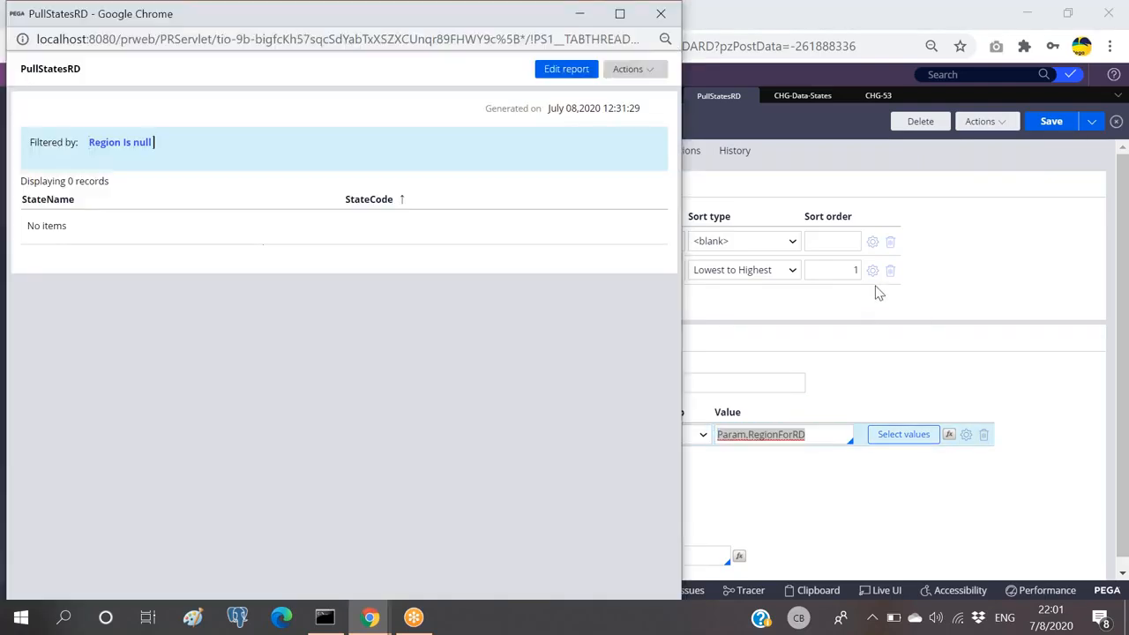
key(alt+Tab)
key(alt+Tab)
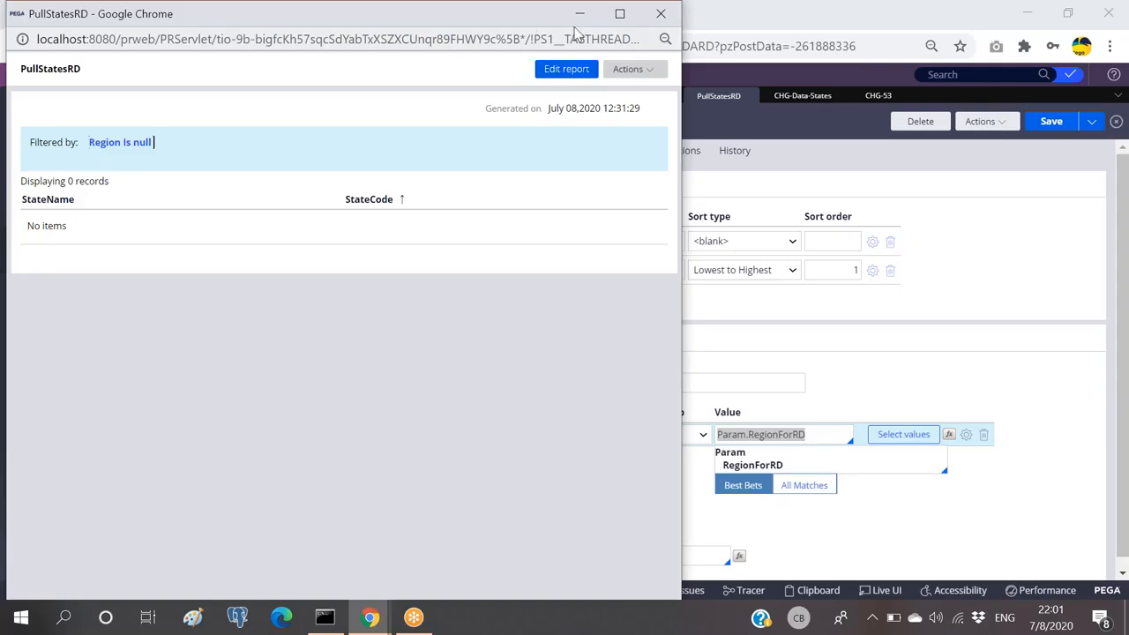
drag(62, 27, 47, 130)
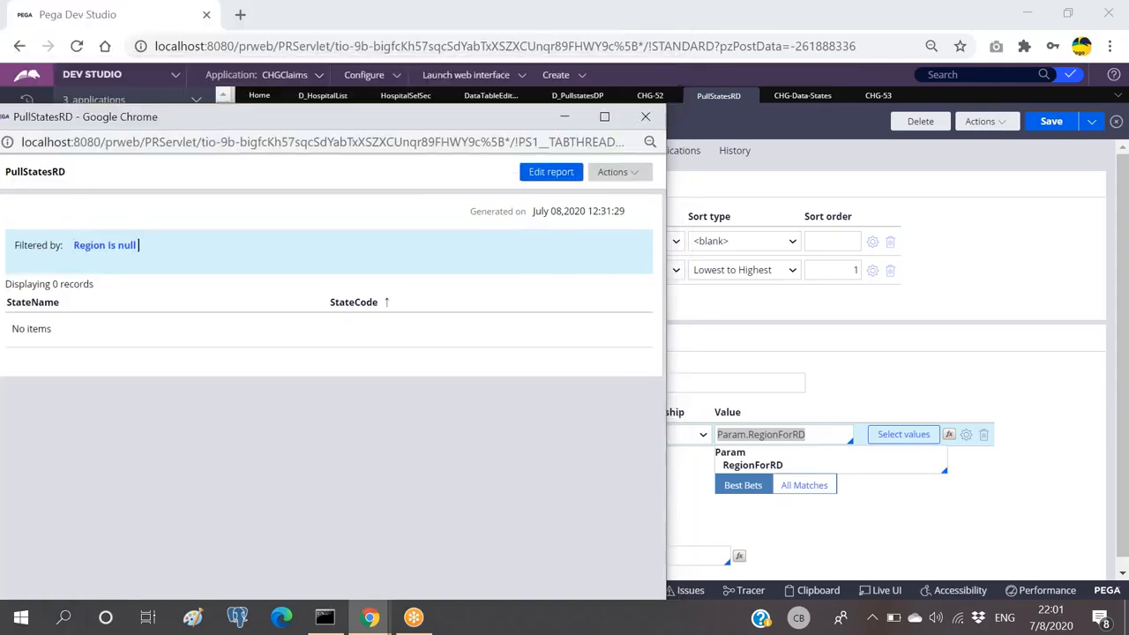
click(646, 116)
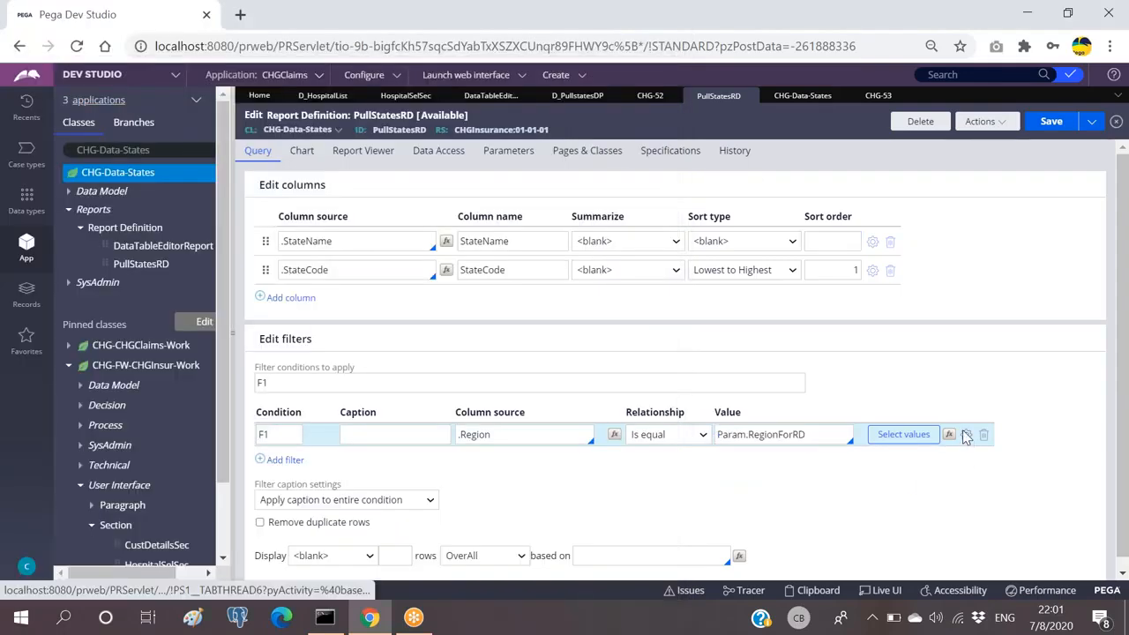
Disable "Use null if empty" in the .Region filter's options and save PullStatesRD.
click(966, 434)
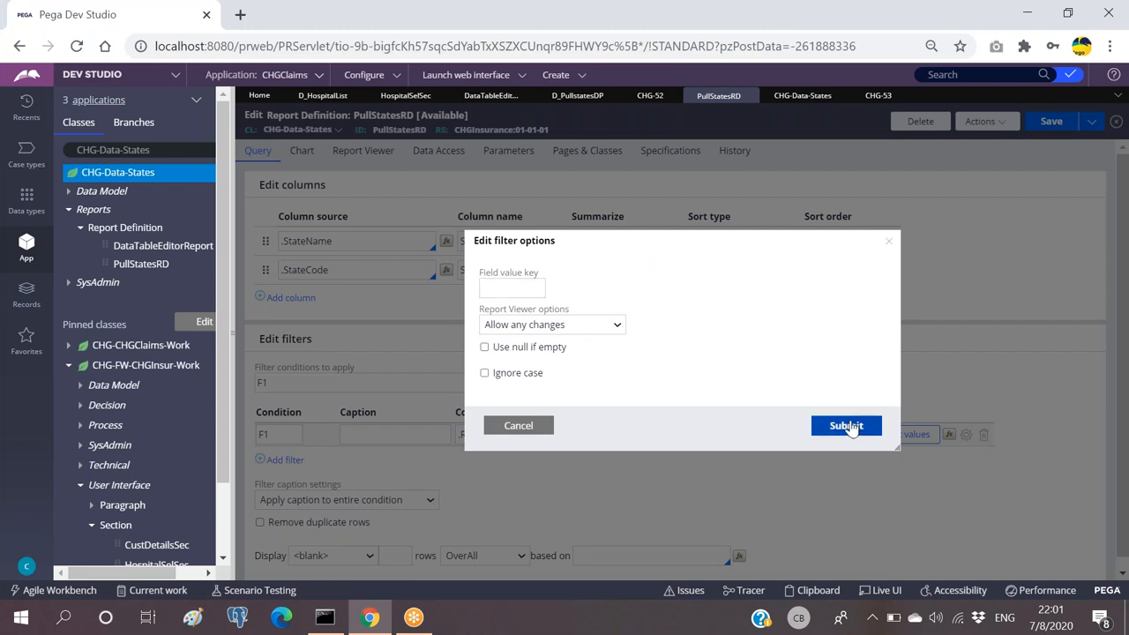
click(848, 426)
click(1049, 122)
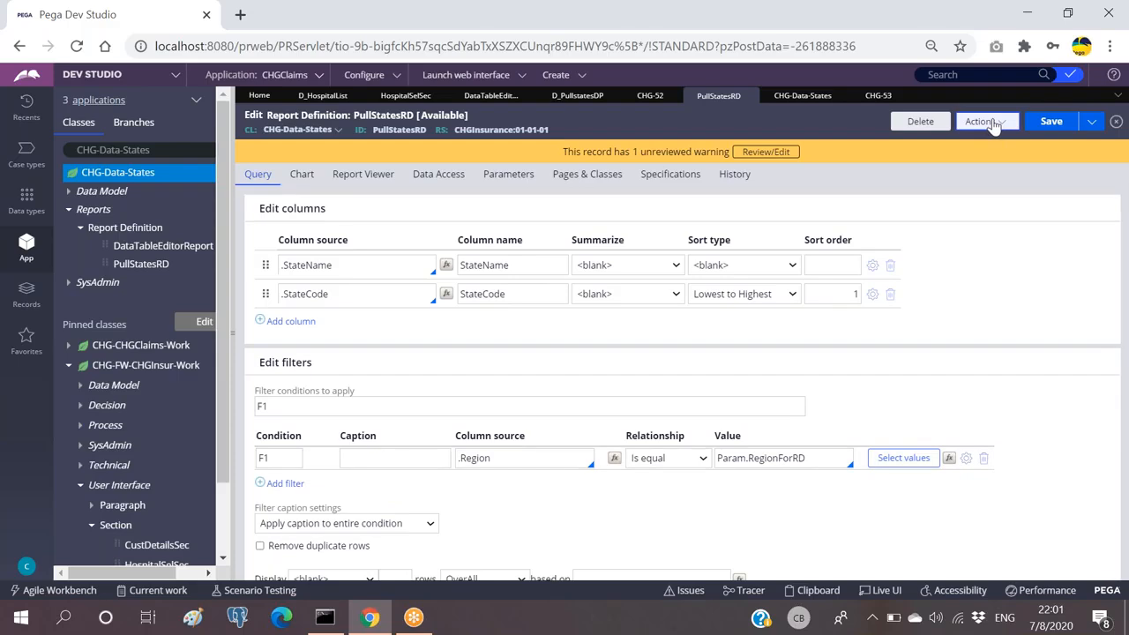
Run the PullStatesRD report again with "Use null if empty" disabled and examine the listed states.
click(991, 124)
click(963, 142)
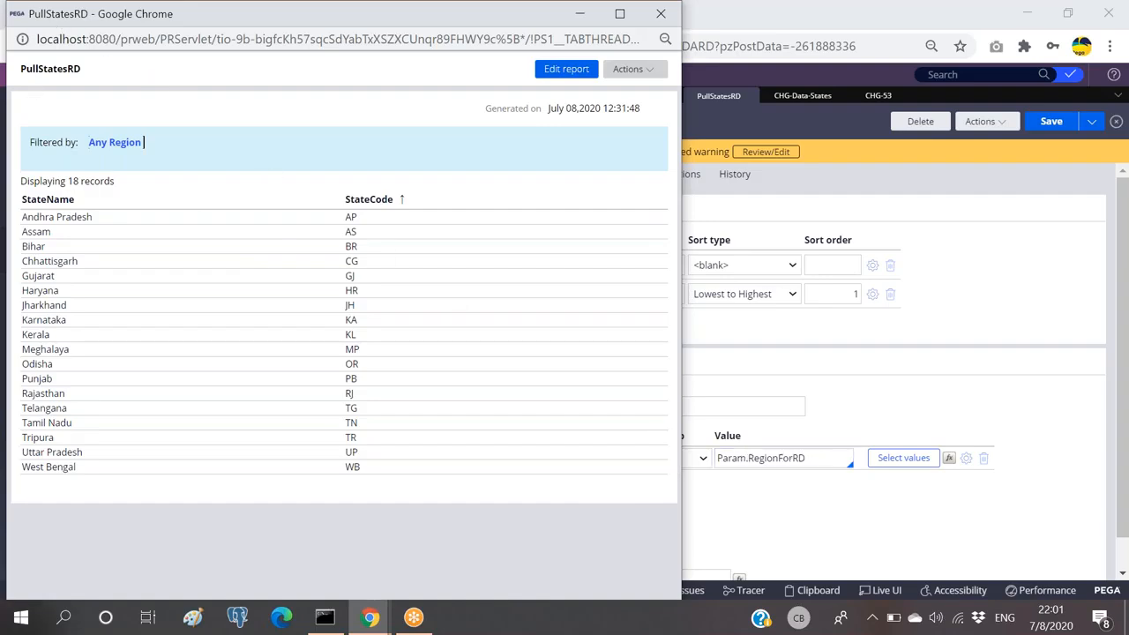
Close the PullStatesRD results, re-enable "Use null if empty" in the .Region filter's options, and save the report definition.
drag(66, 26, 97, 108)
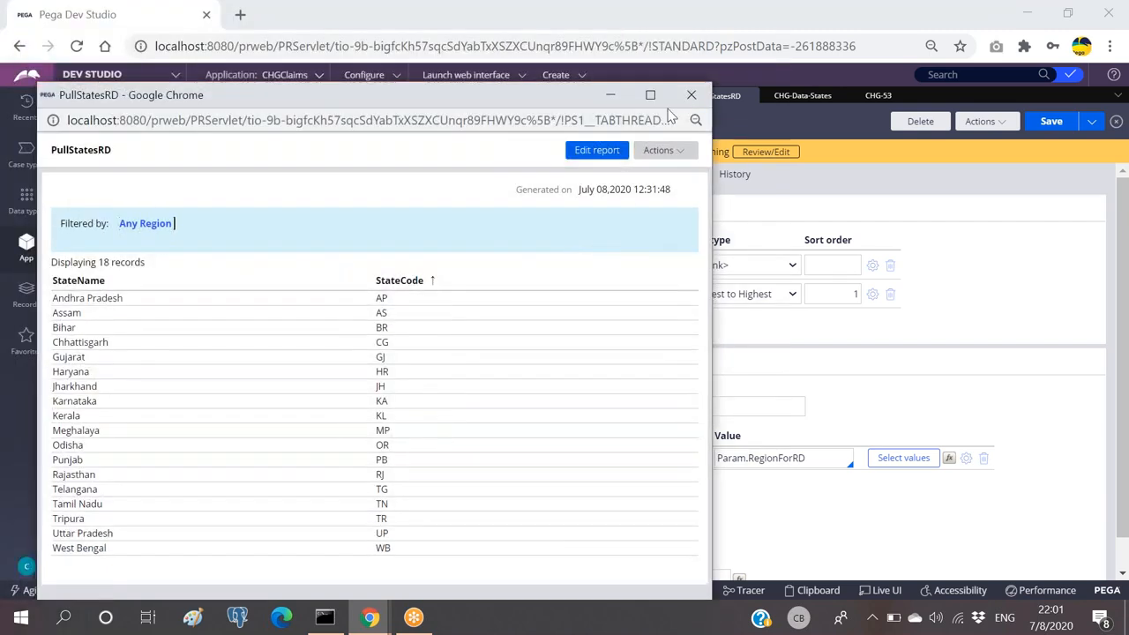
click(691, 95)
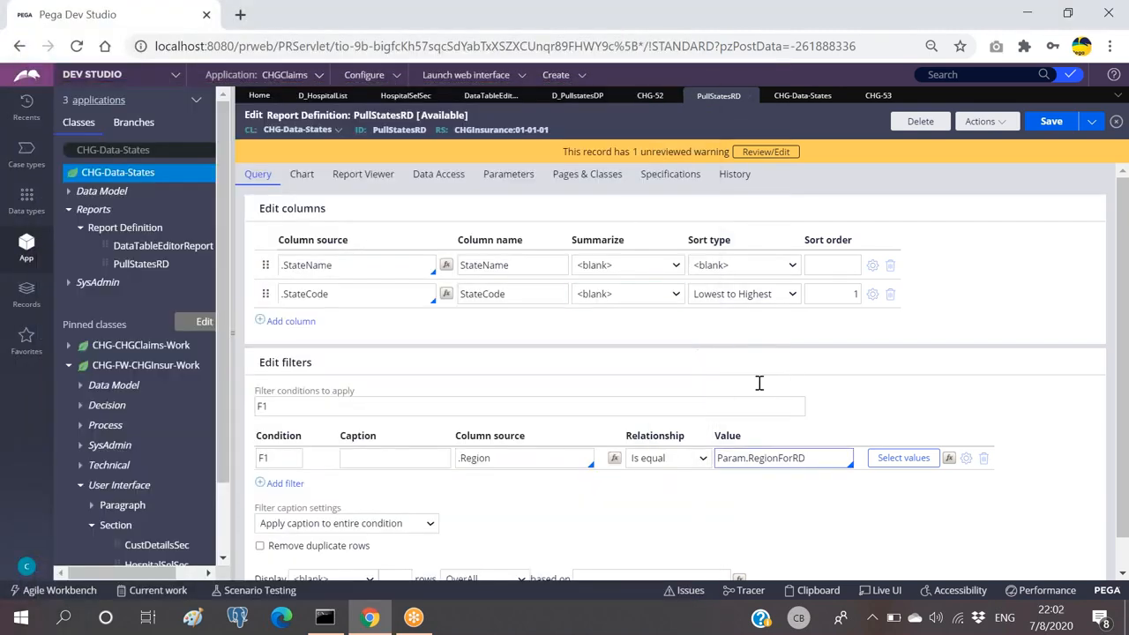
click(966, 460)
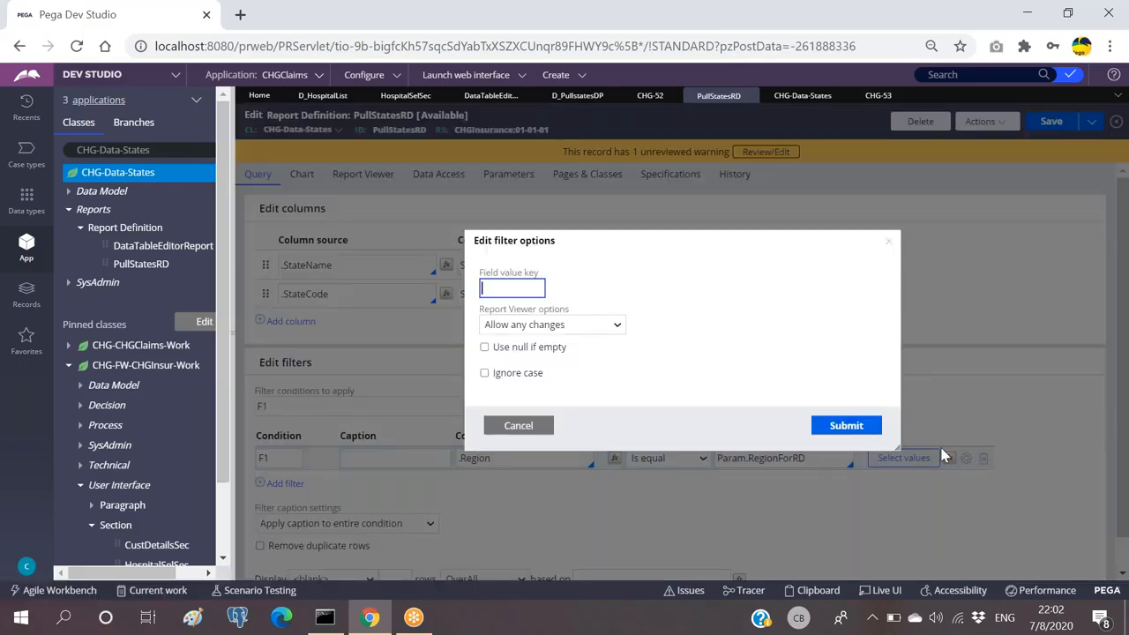
click(484, 349)
drag(584, 357, 496, 354)
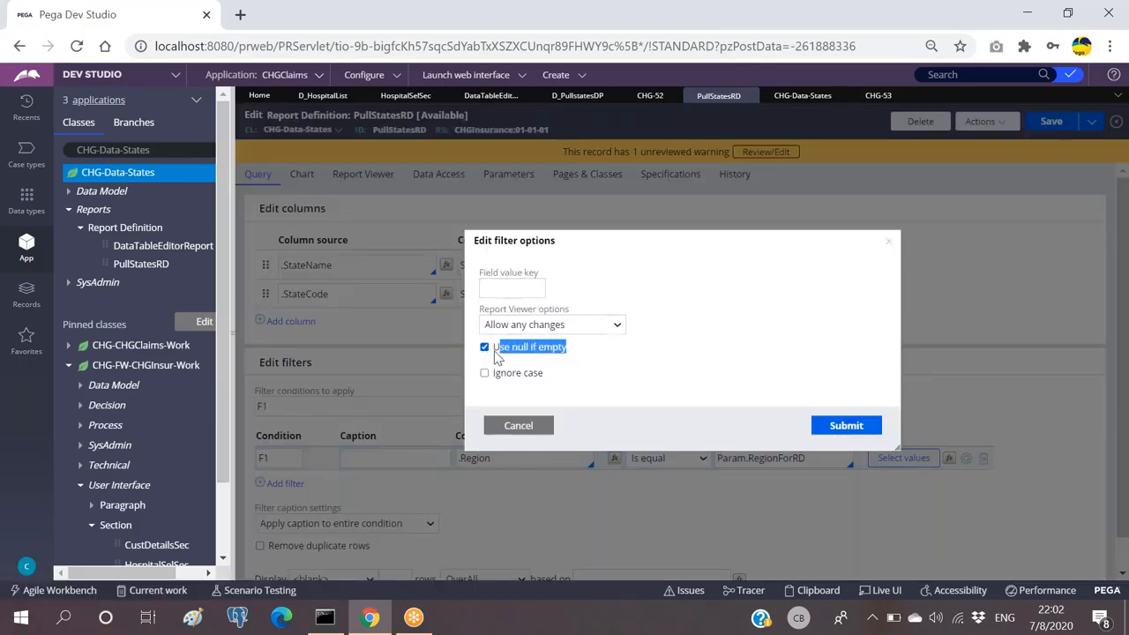
click(845, 425)
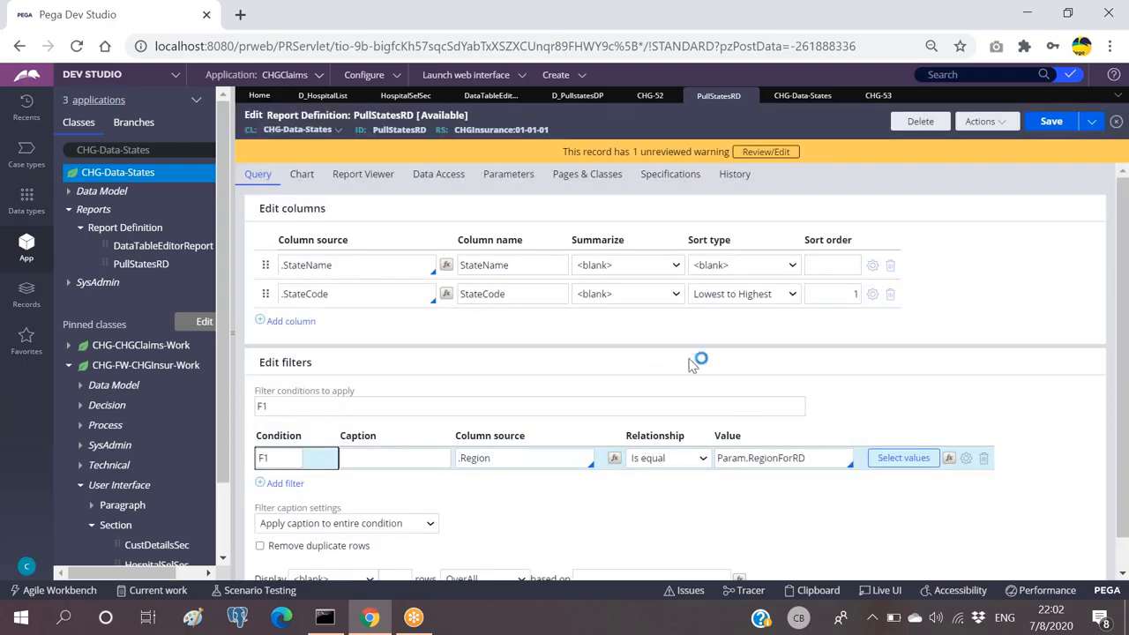
click(1056, 124)
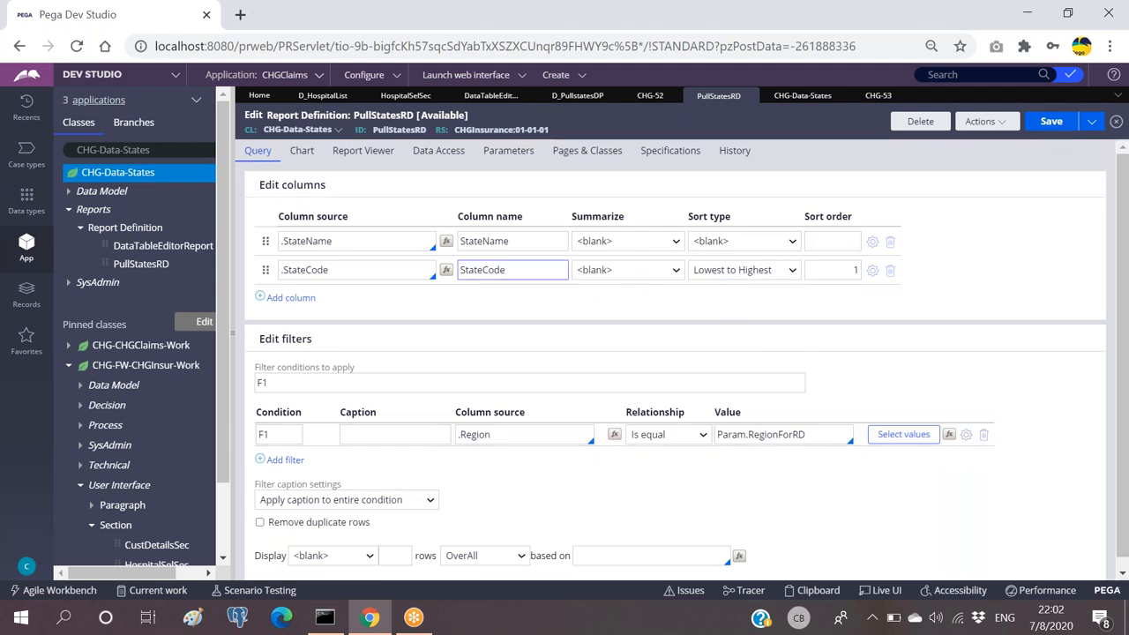
Look through the open hospital rules and review the regions assigned to the state records in CHG-Data-States.
click(319, 96)
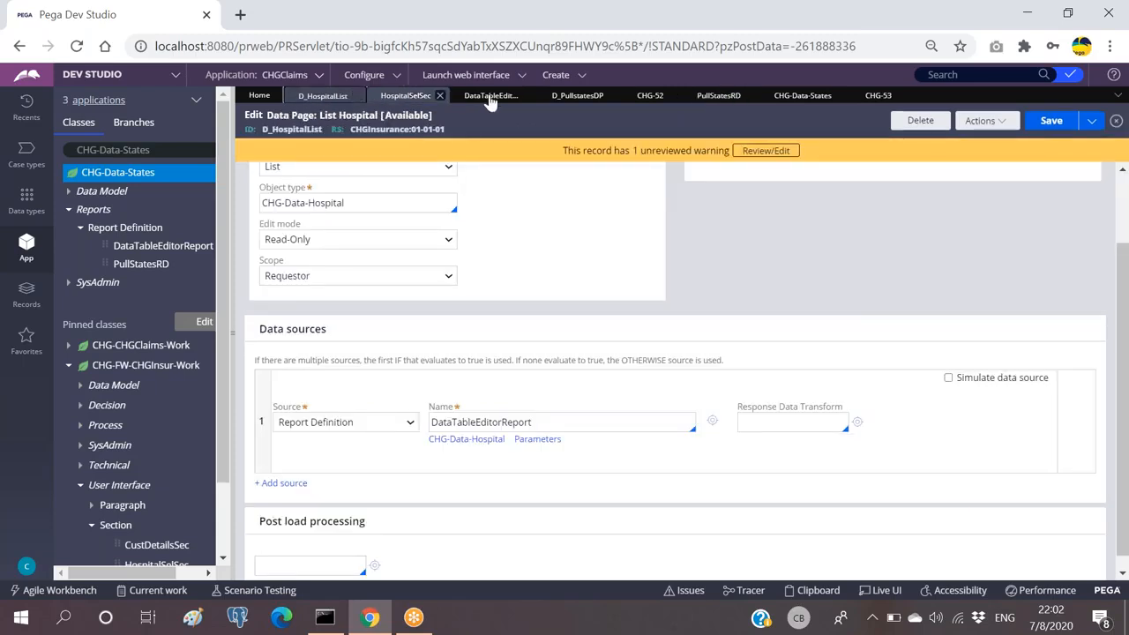
click(498, 95)
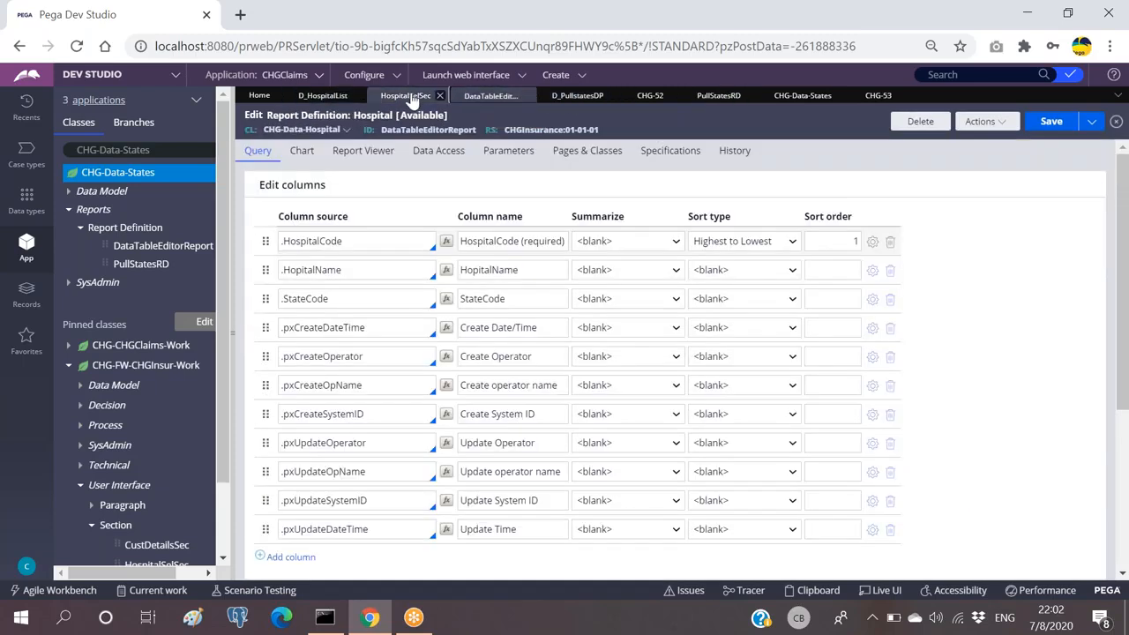
click(408, 97)
click(499, 97)
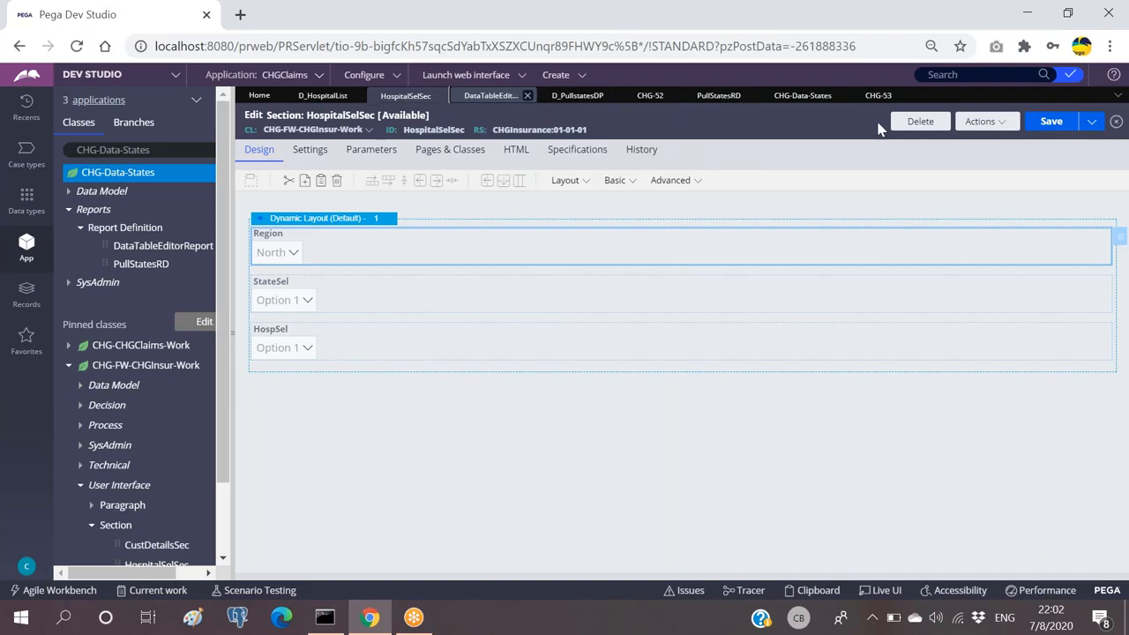
click(802, 95)
scroll(476, 348, down, 5)
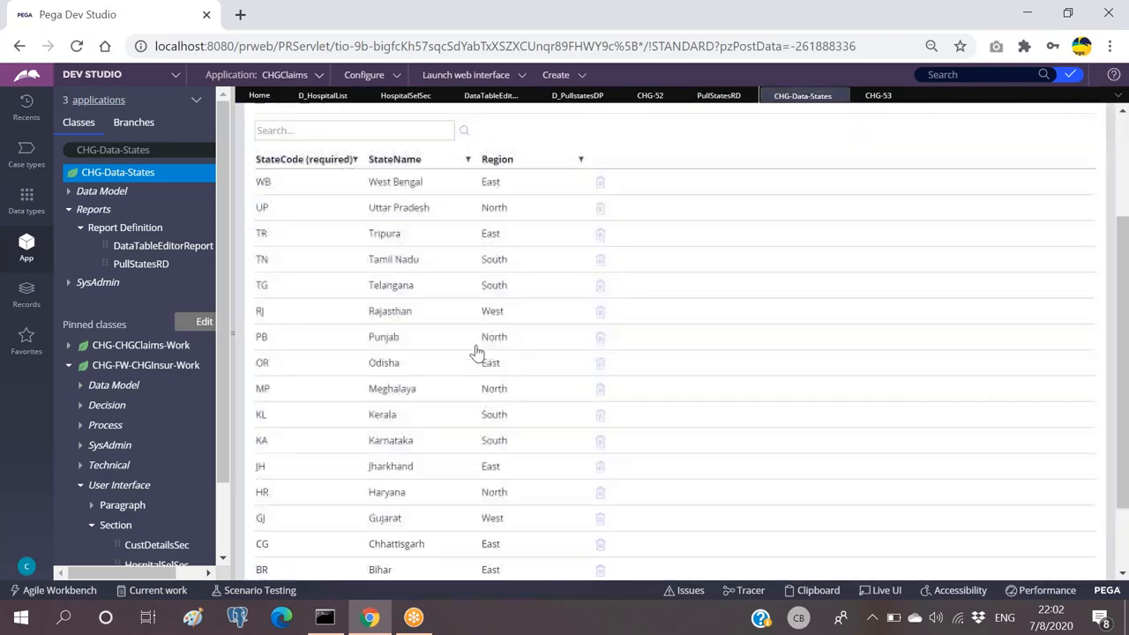
scroll(493, 350, up, 5)
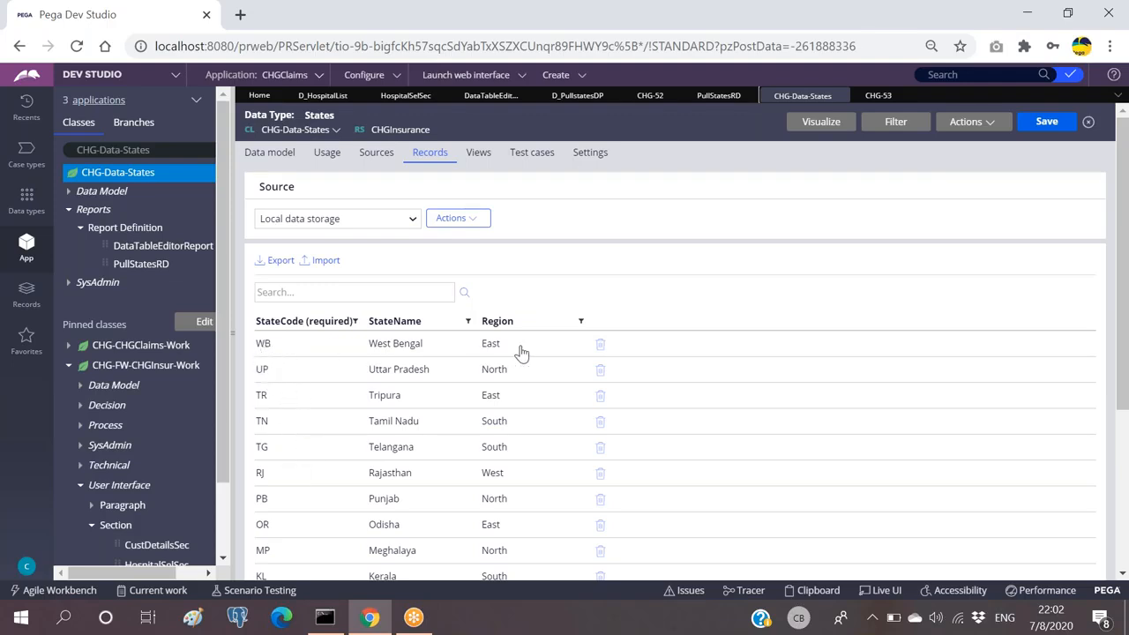
Check which states the StateSel dropdown offers for the South region in case CHG-53.
click(873, 95)
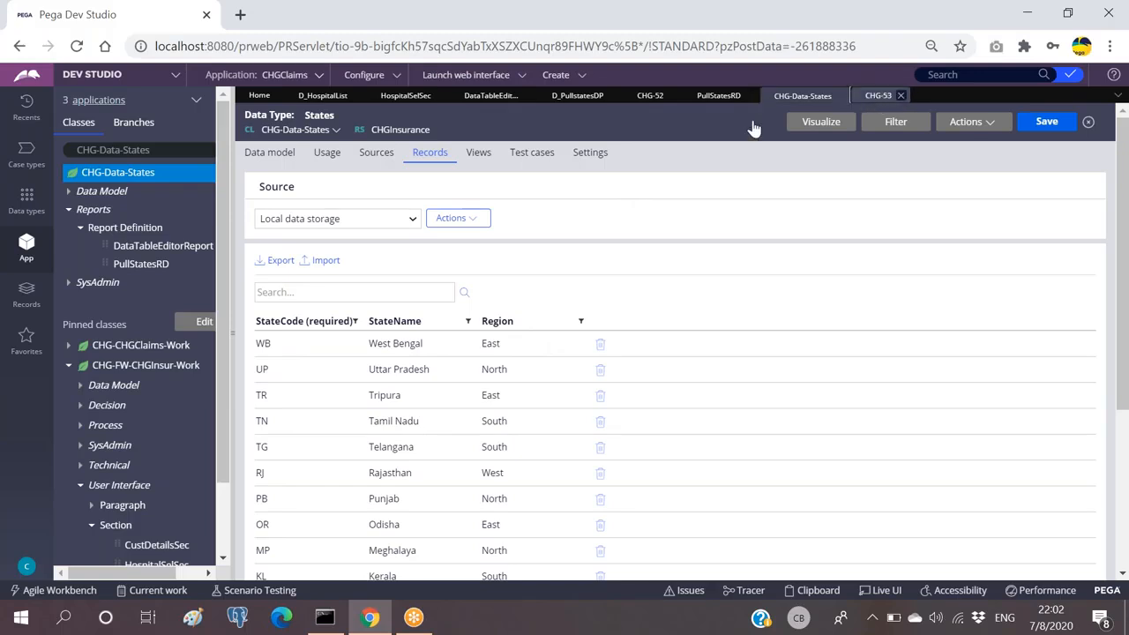
click(326, 269)
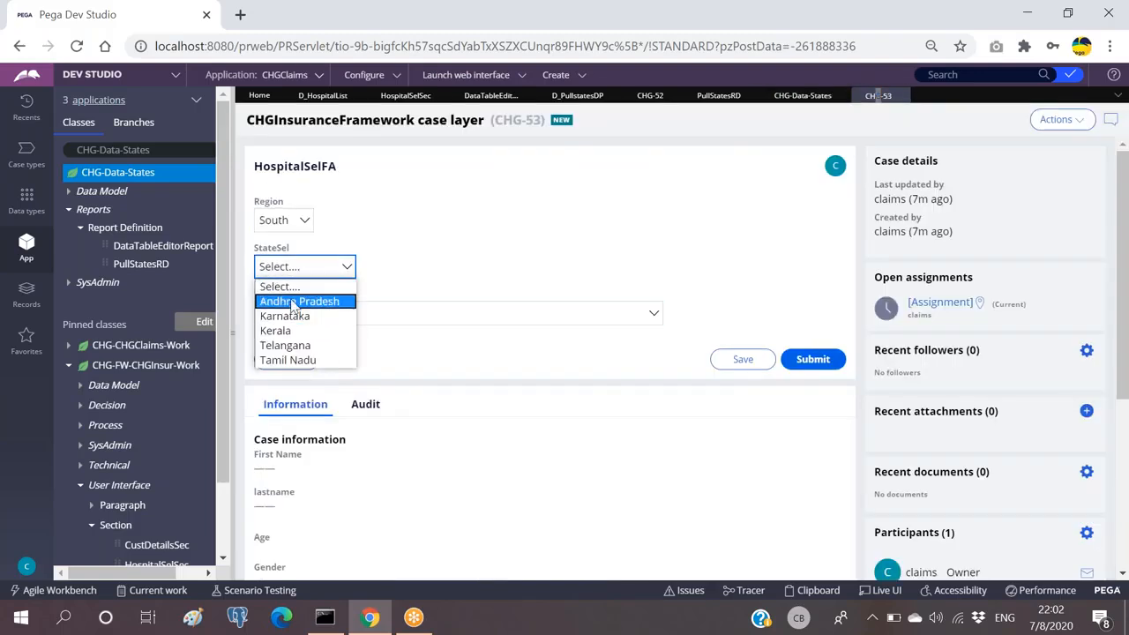
click(418, 261)
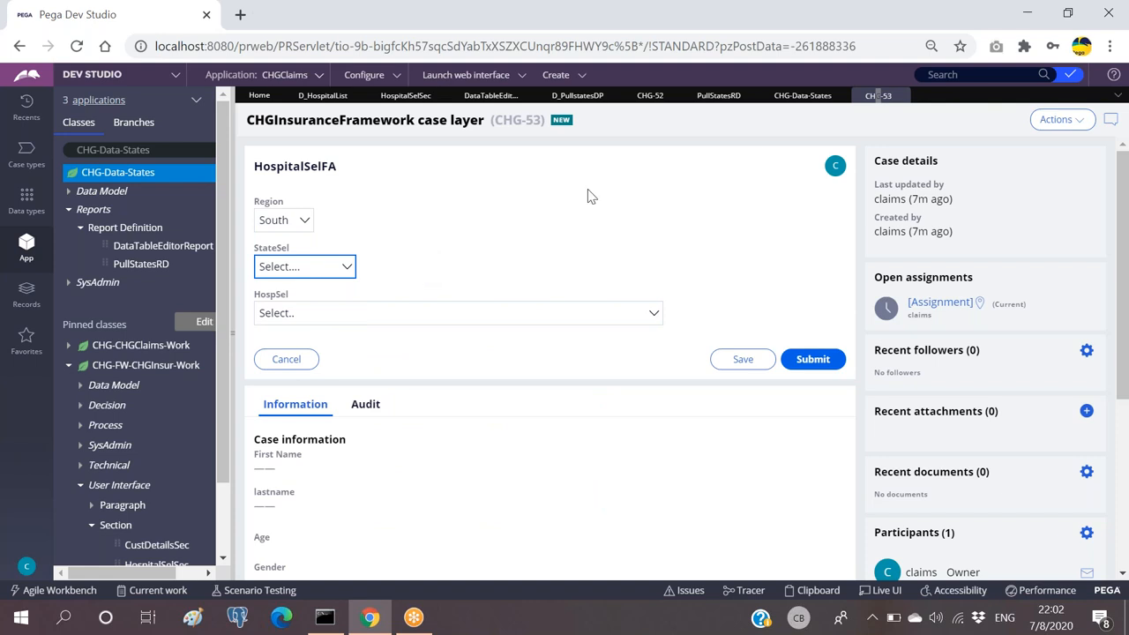
Review the .Region filter in PullStatesRD against the CHG-Data-States records and the dropdowns of case CHG-53.
click(803, 96)
click(719, 96)
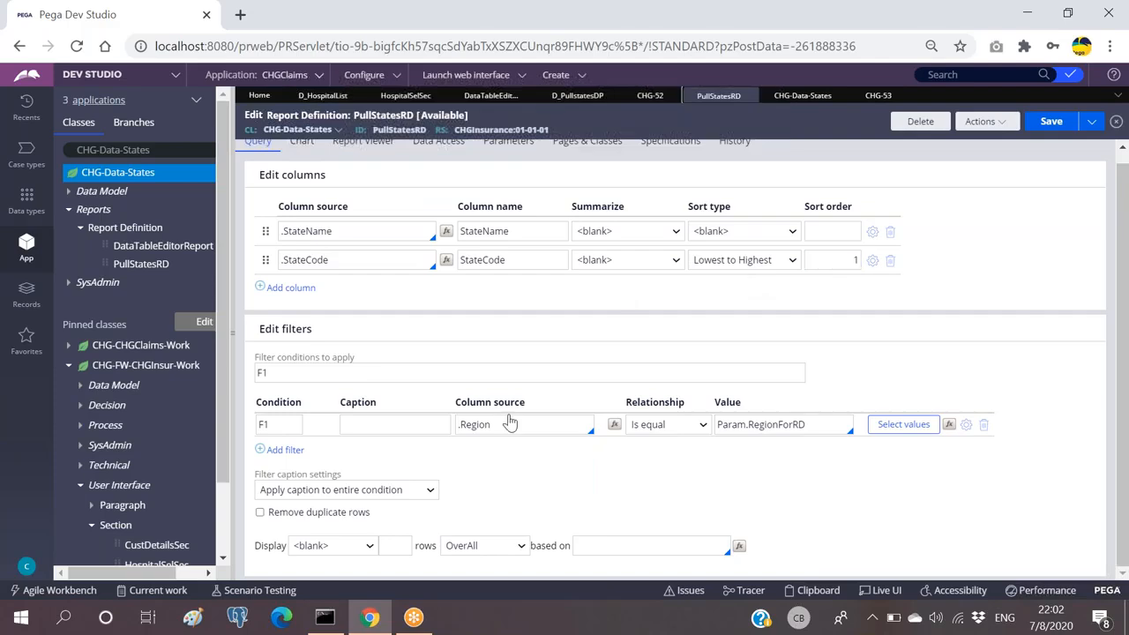
click(259, 512)
click(260, 512)
click(524, 424)
click(605, 505)
click(824, 101)
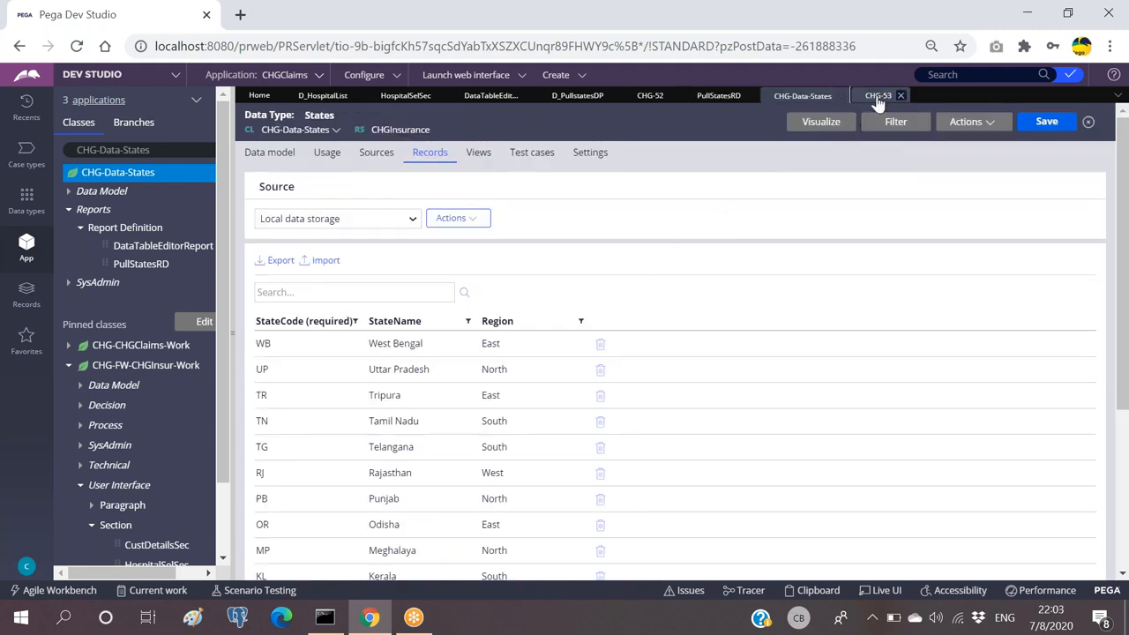
click(877, 97)
click(713, 97)
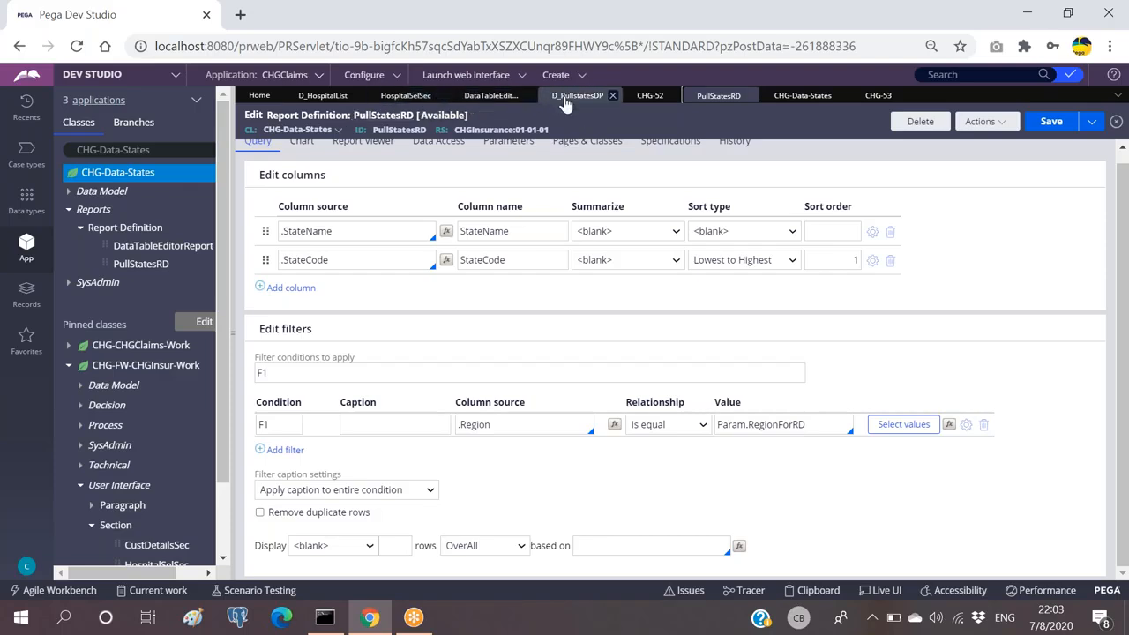
Open the DataTableEditorReport report definition used by the HospSel dropdown in the HospitalSelSec section.
click(405, 95)
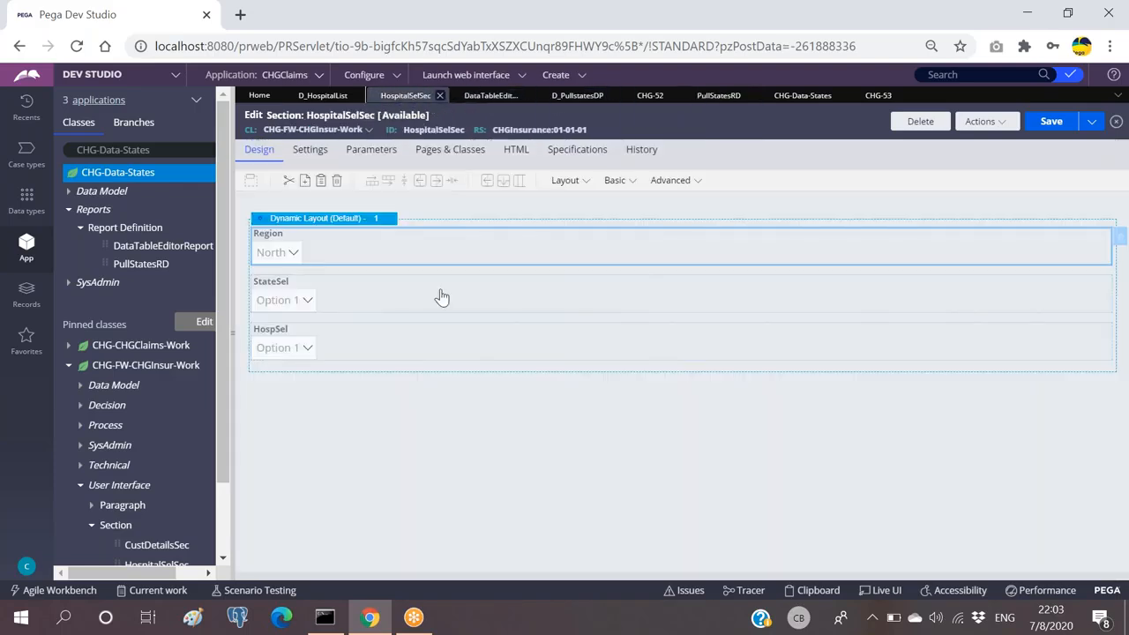
double_click(375, 342)
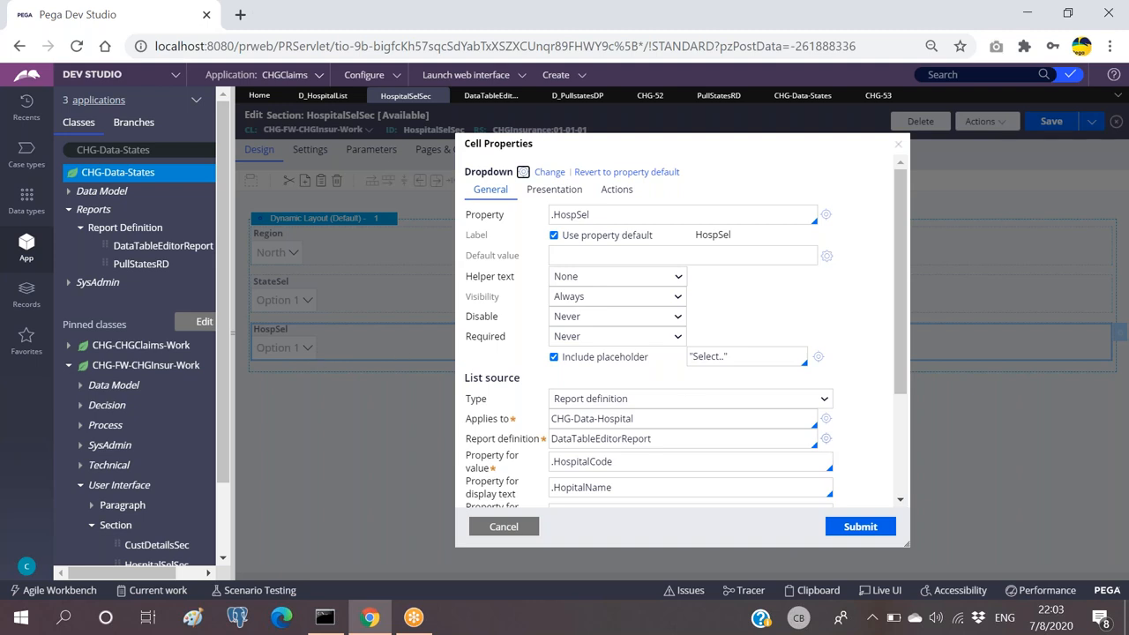
click(825, 440)
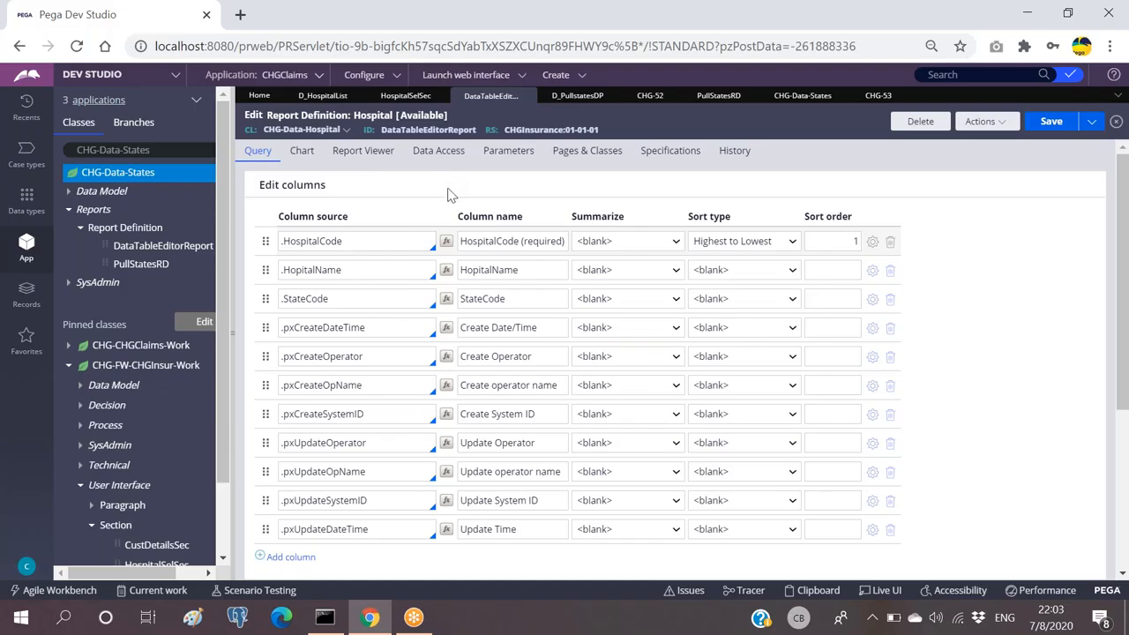
Define a parameter named StateCodeRD with data type Text in the Hospital report definition.
click(507, 151)
click(300, 239)
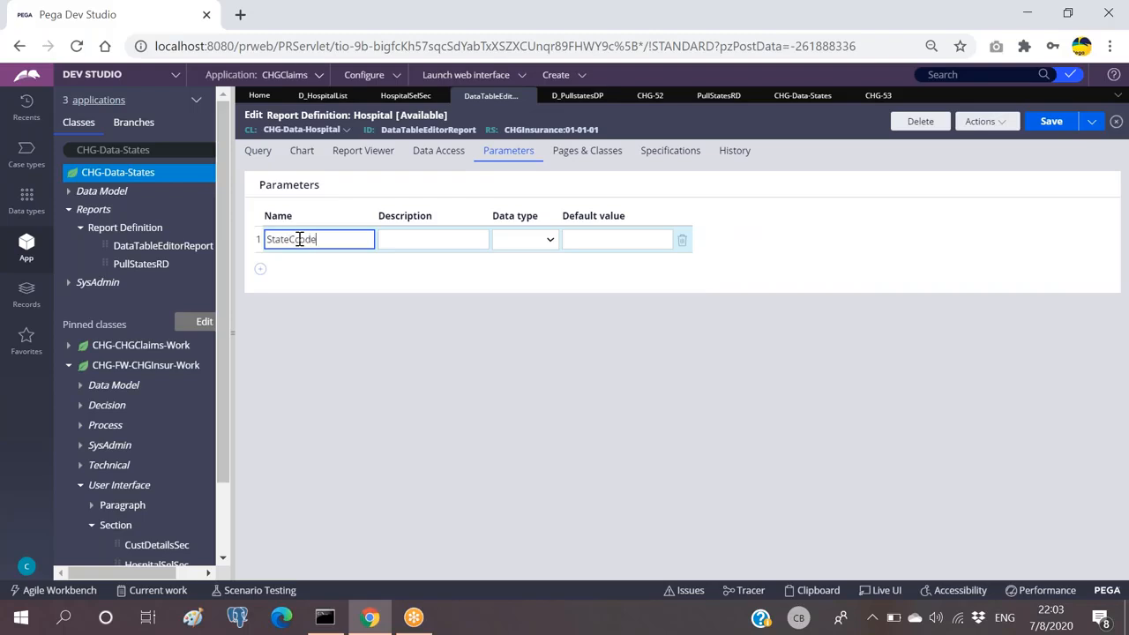
click(297, 242)
key(Delete)
click(531, 240)
click(513, 269)
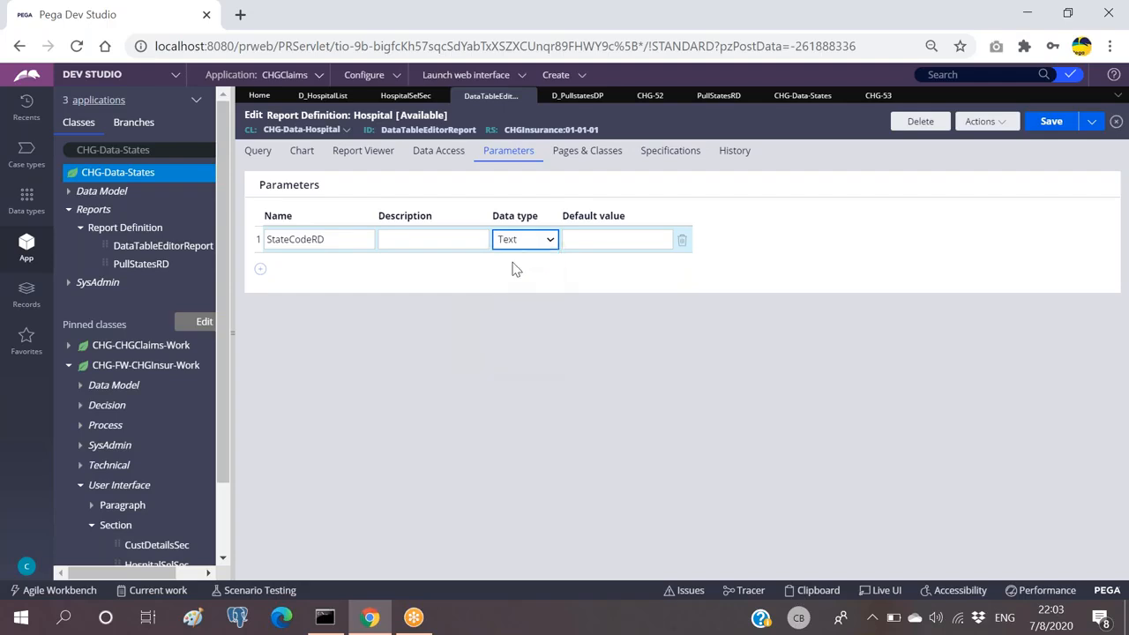
Compare the StateSel and HospSel dropdowns in CHG-53 with the state records, and recheck the Hospital report's parameter.
click(258, 151)
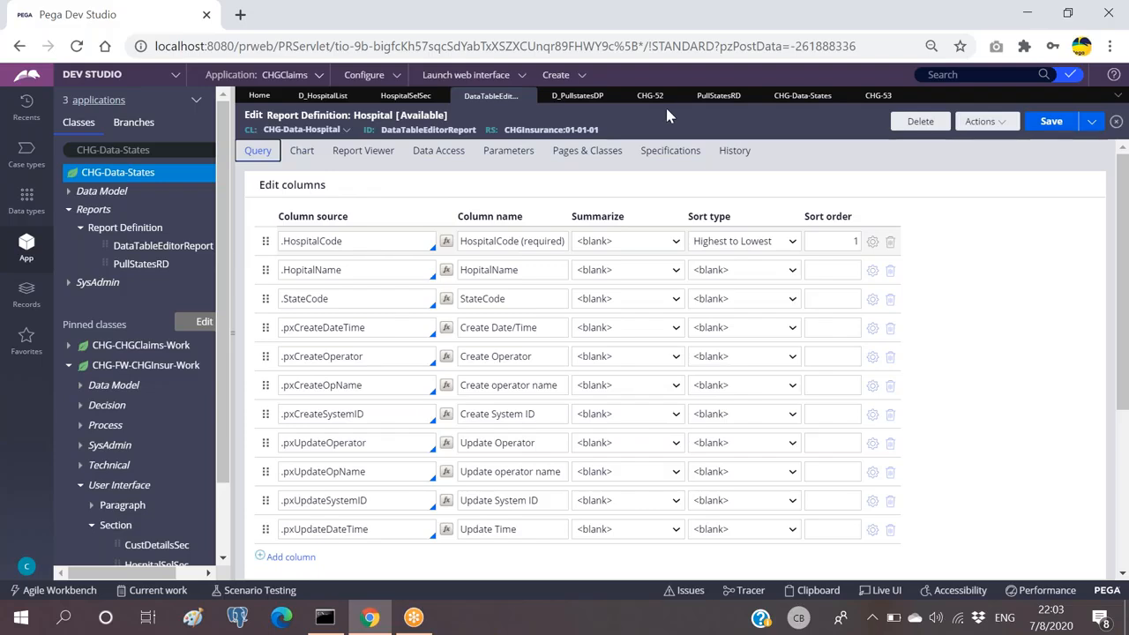
click(875, 97)
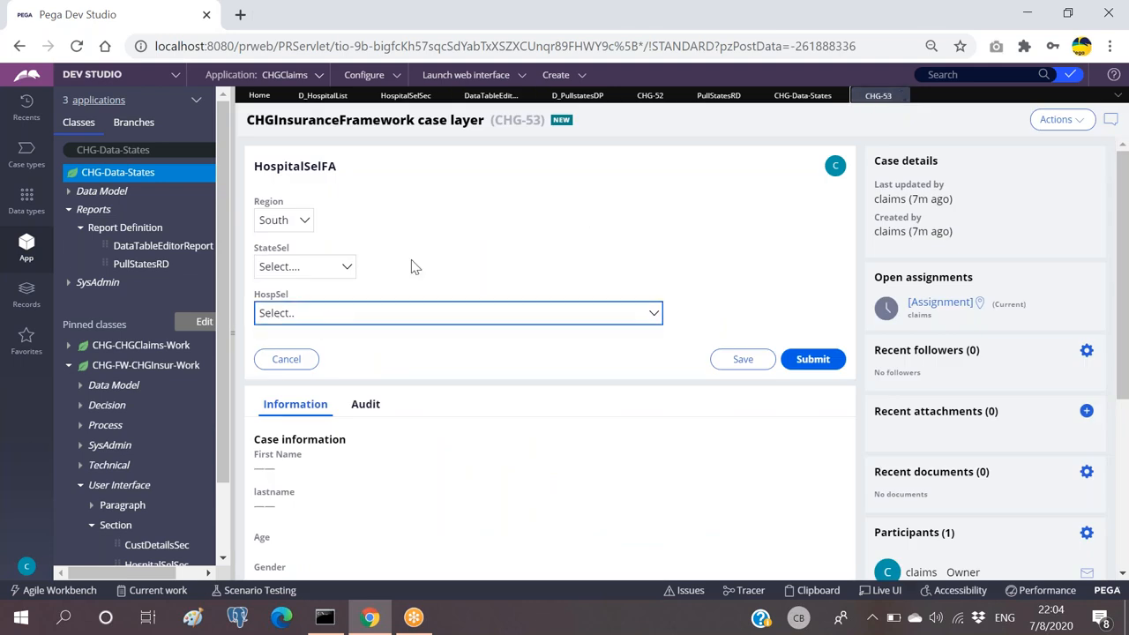
click(797, 97)
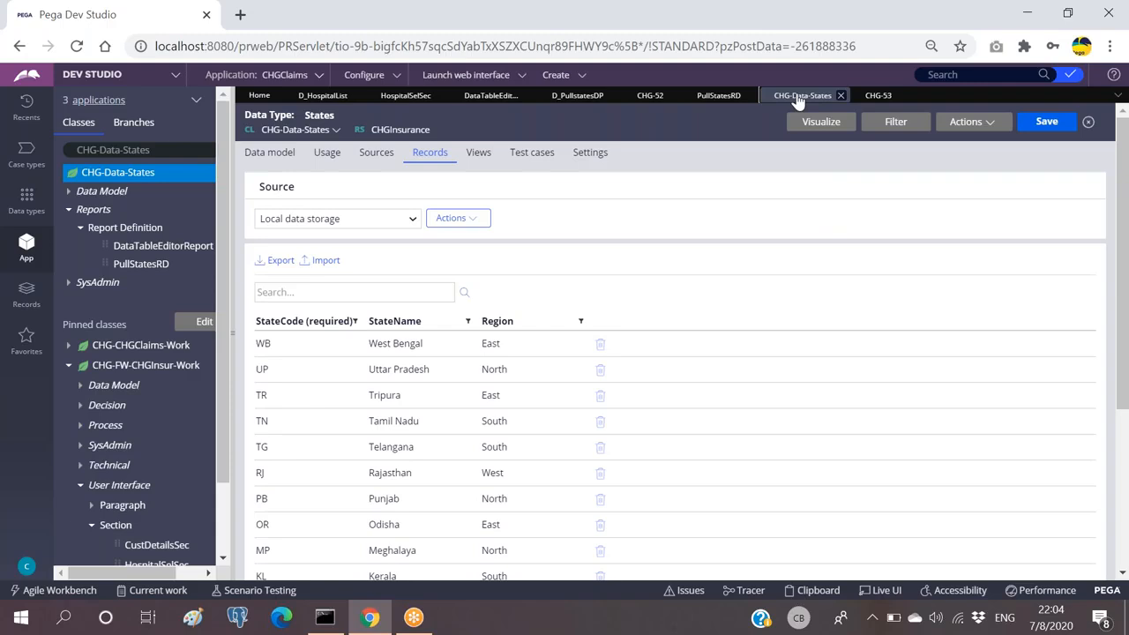
click(492, 97)
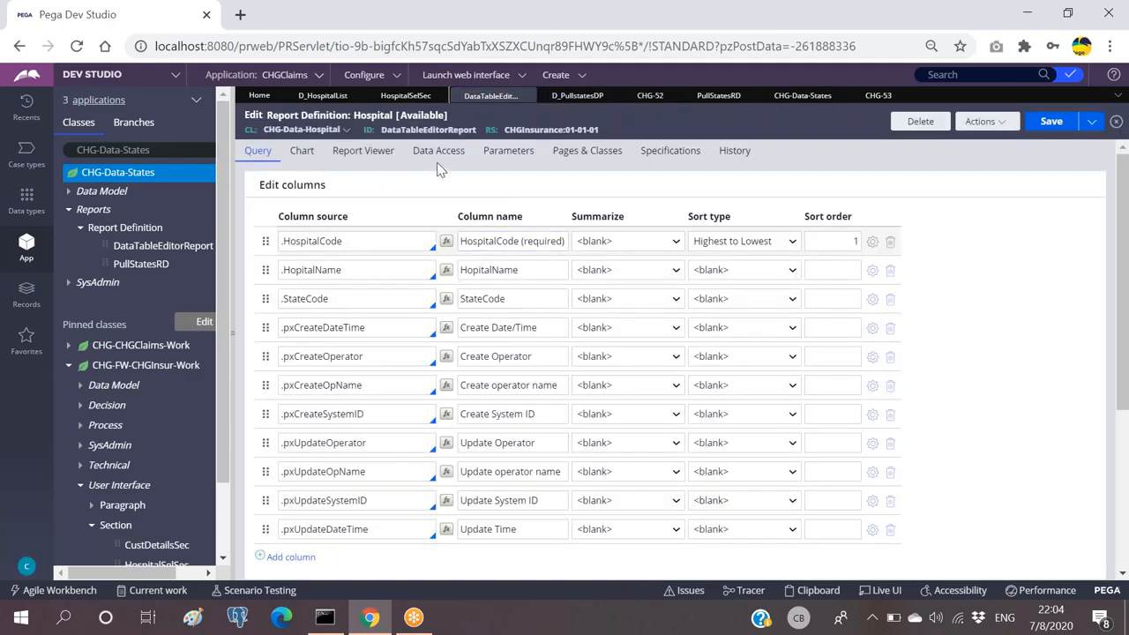
click(508, 150)
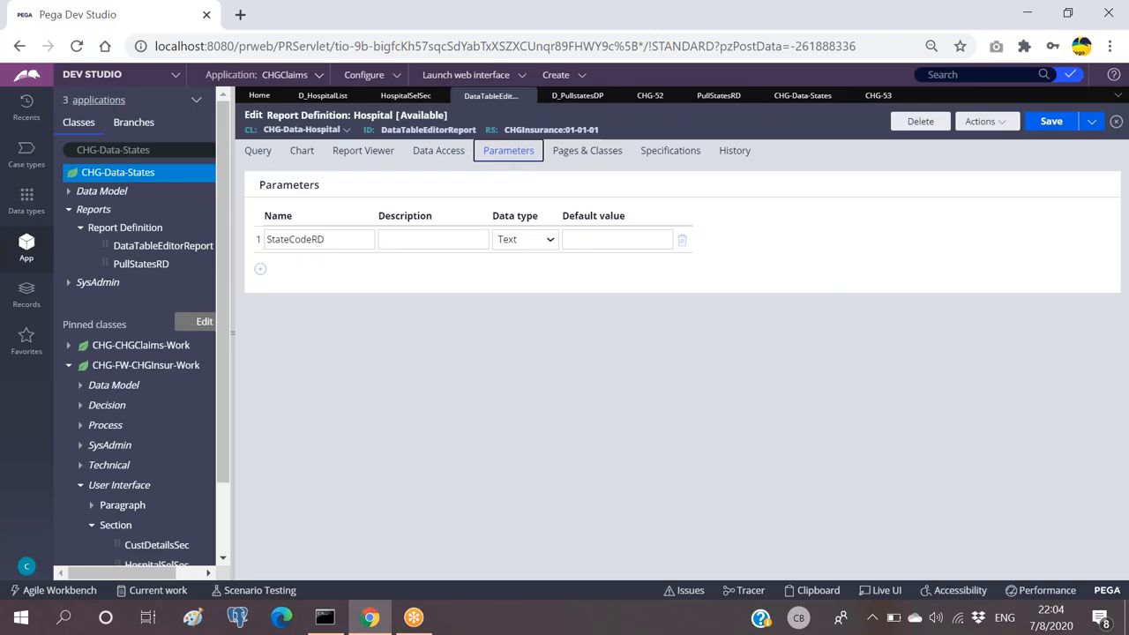
Define a filter in the Hospital report definition where .StateCode is equal to Param.StateCodeRD.
click(258, 151)
click(512, 355)
scroll(542, 355, down, 2)
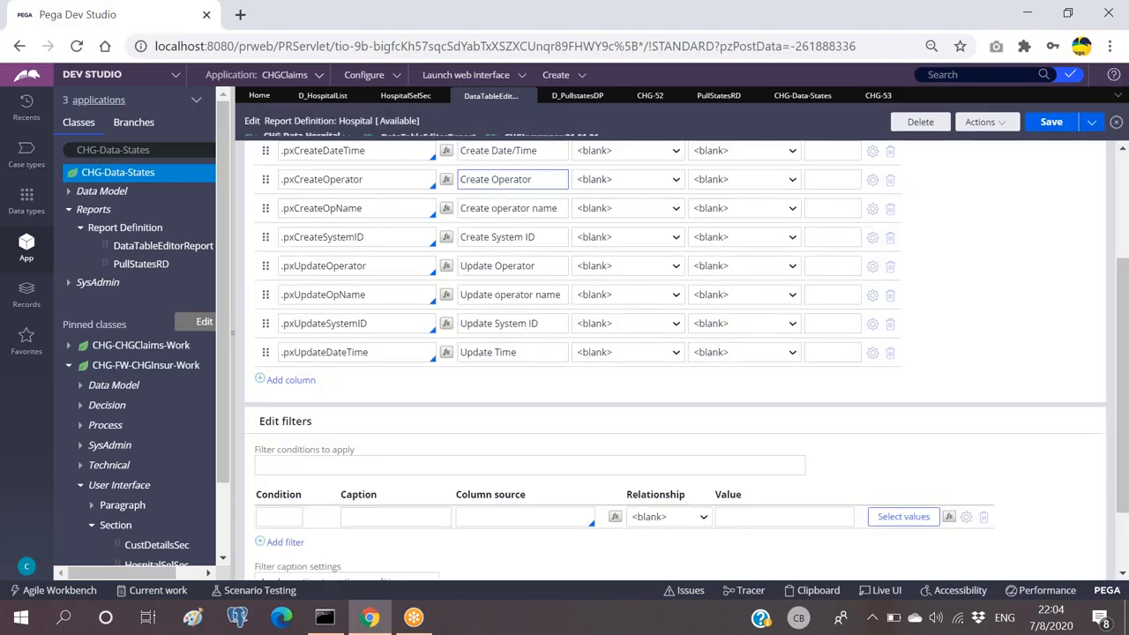
scroll(541, 362, down, 1)
click(498, 424)
click(752, 423)
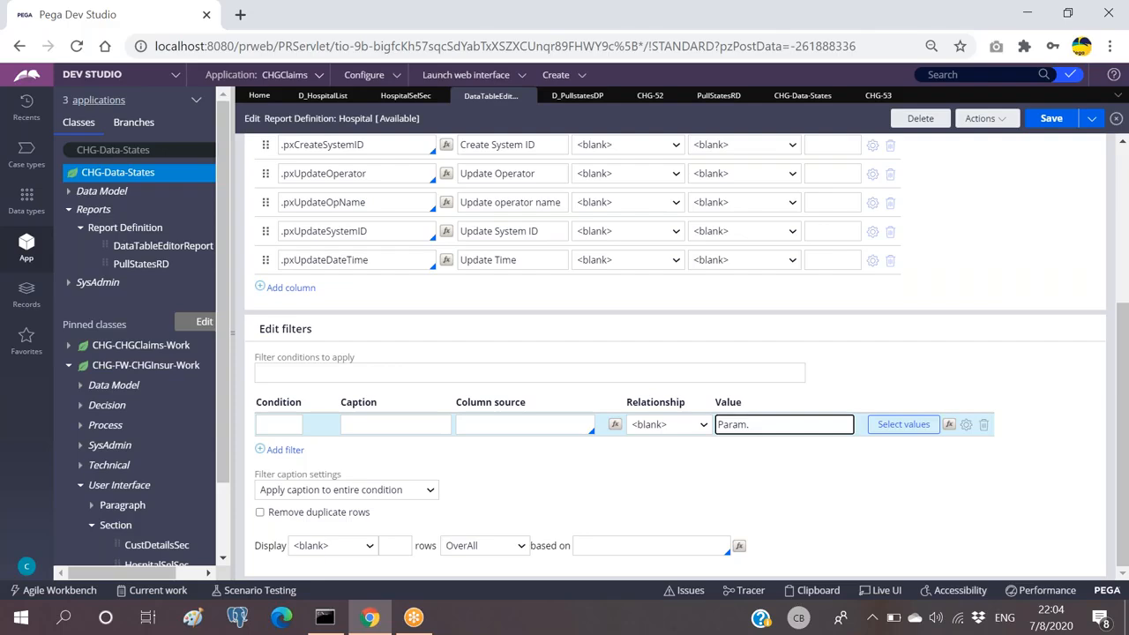
click(495, 423)
scroll(529, 423, up, 5)
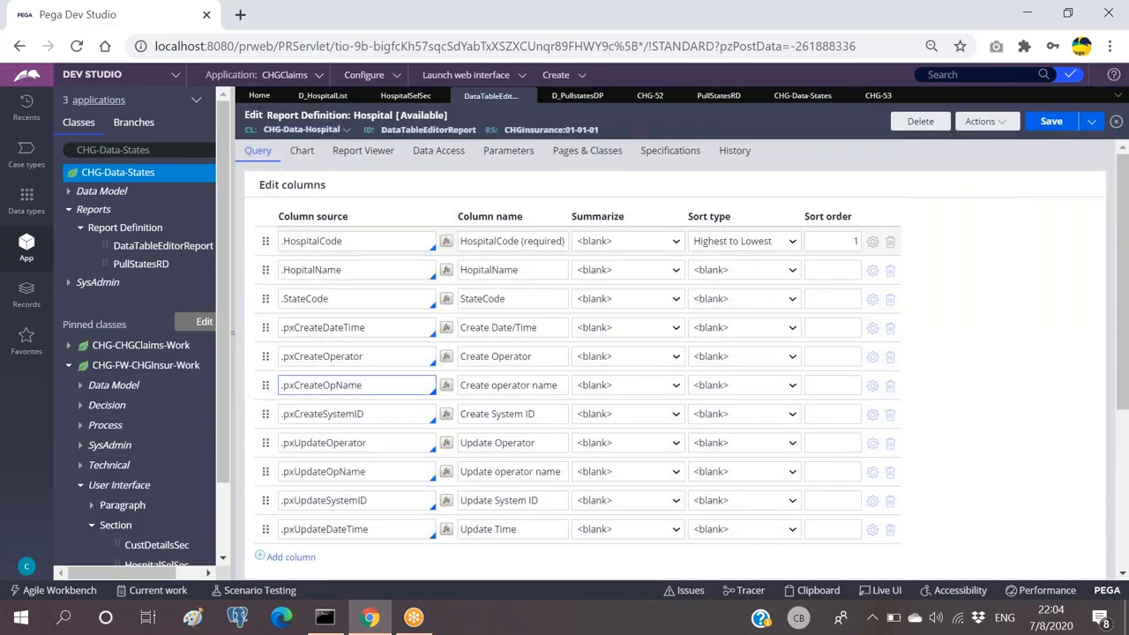
scroll(432, 385, down, 3)
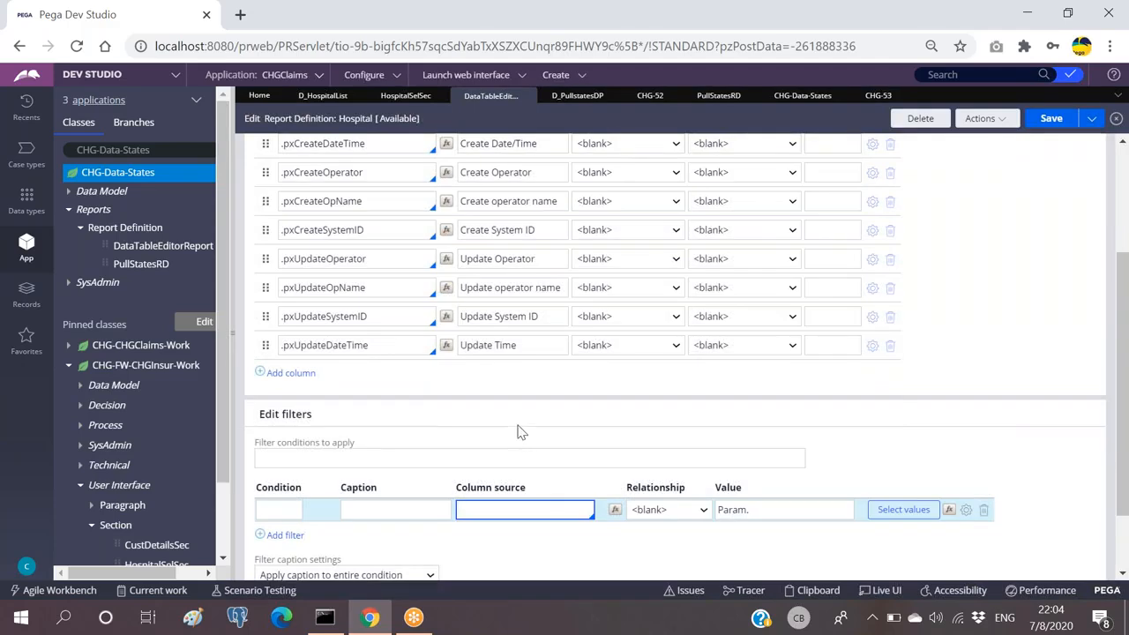
text(state)
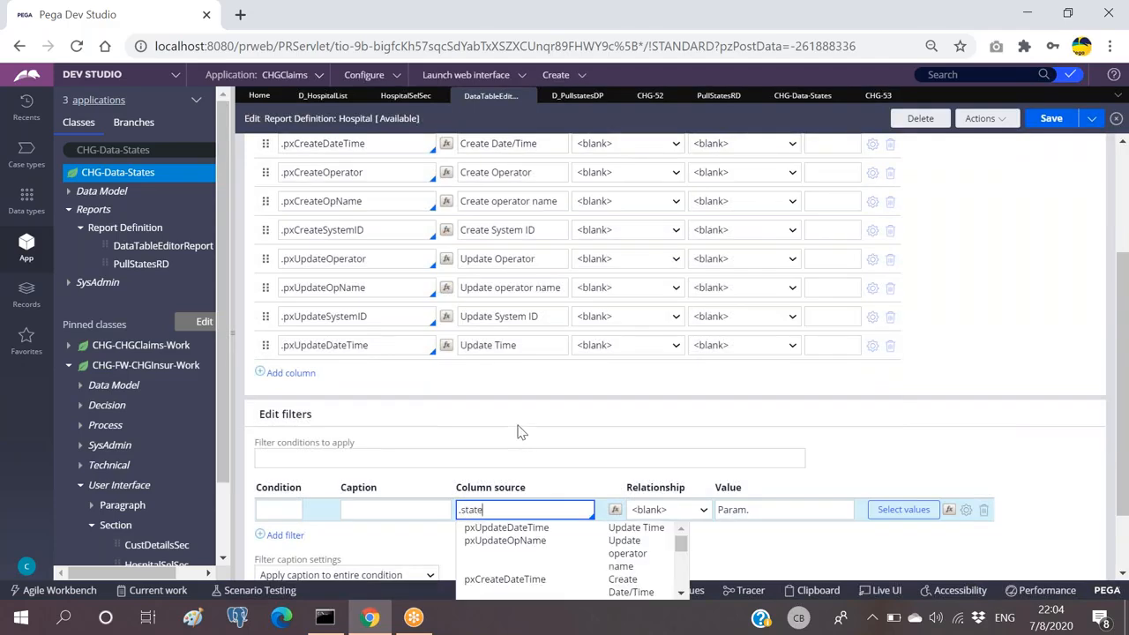
key(Return)
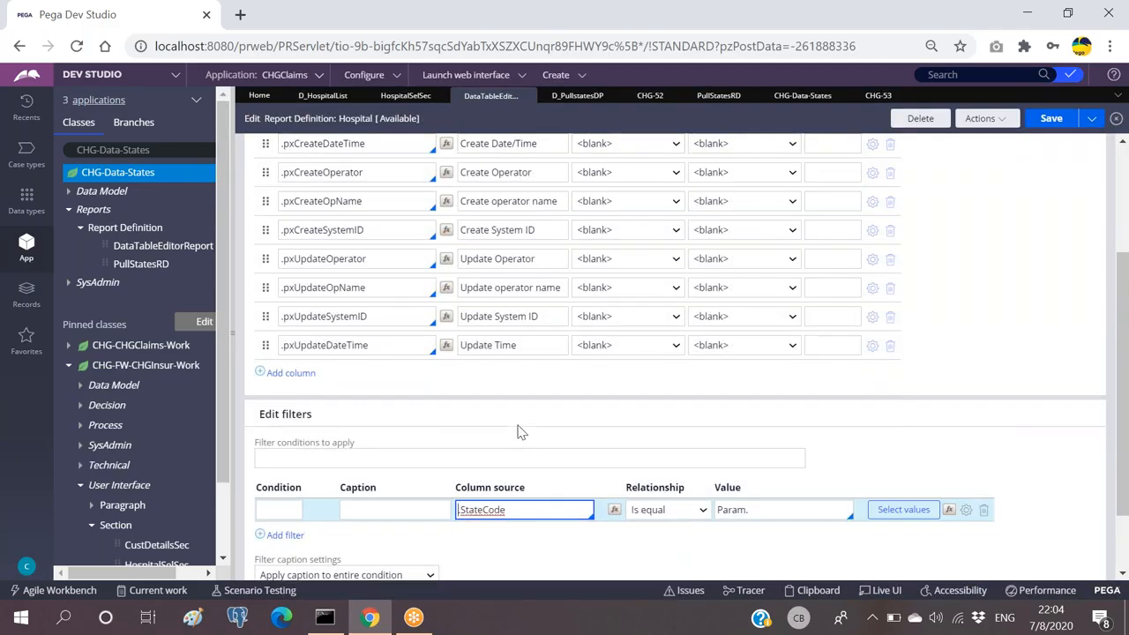
click(790, 513)
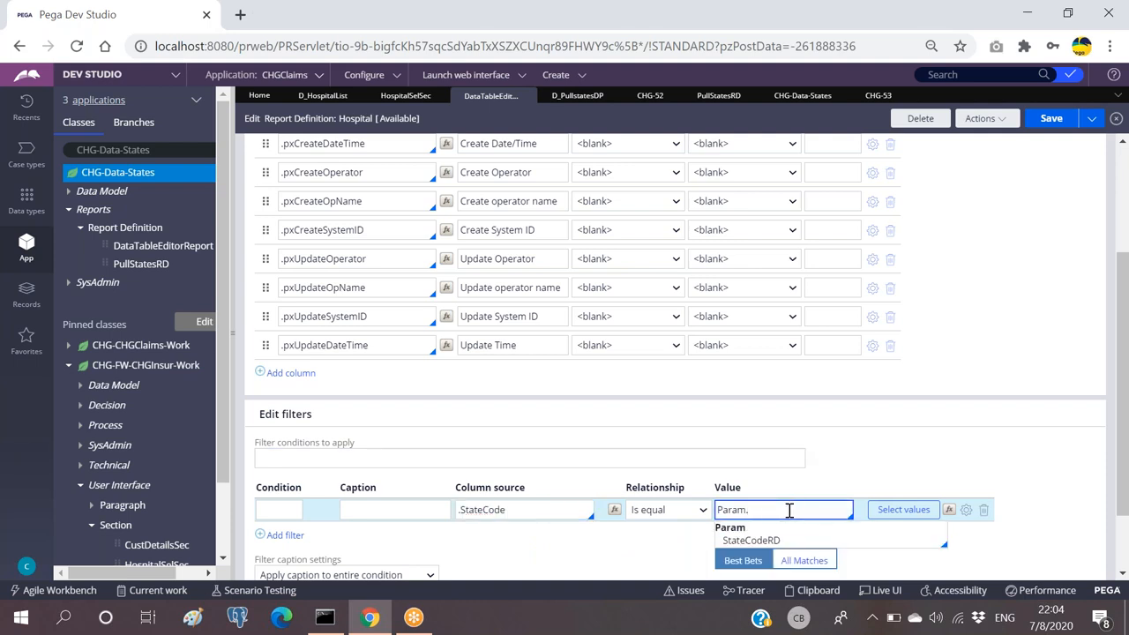
key(Down)
key(Return)
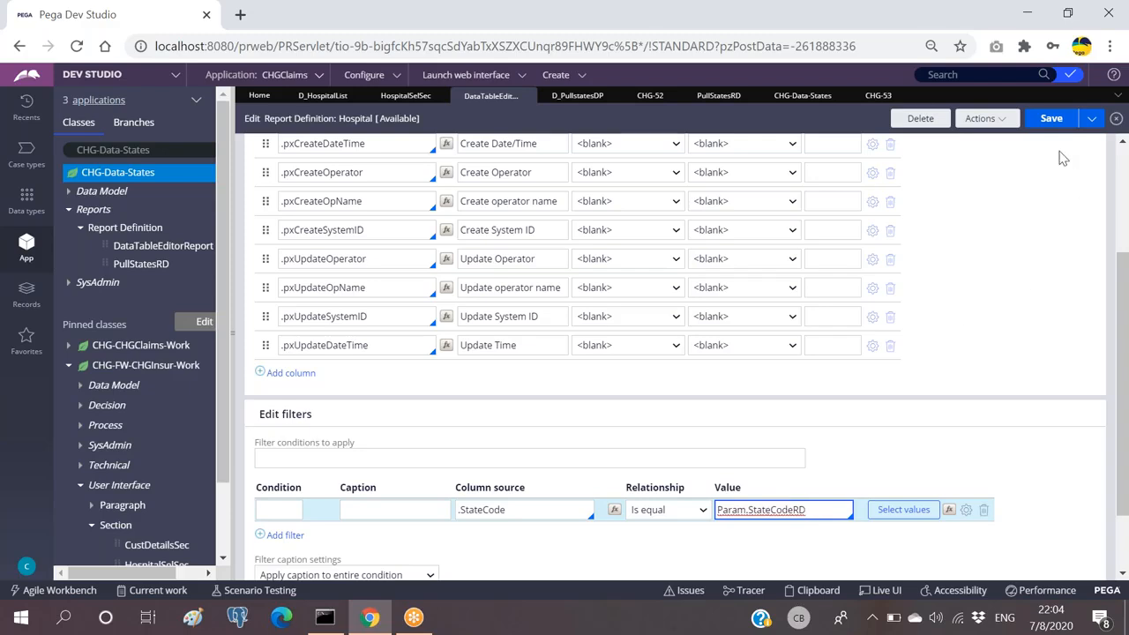
Enable Use null if empty on the .StateCode filter and save the Hospital report definition.
click(1051, 118)
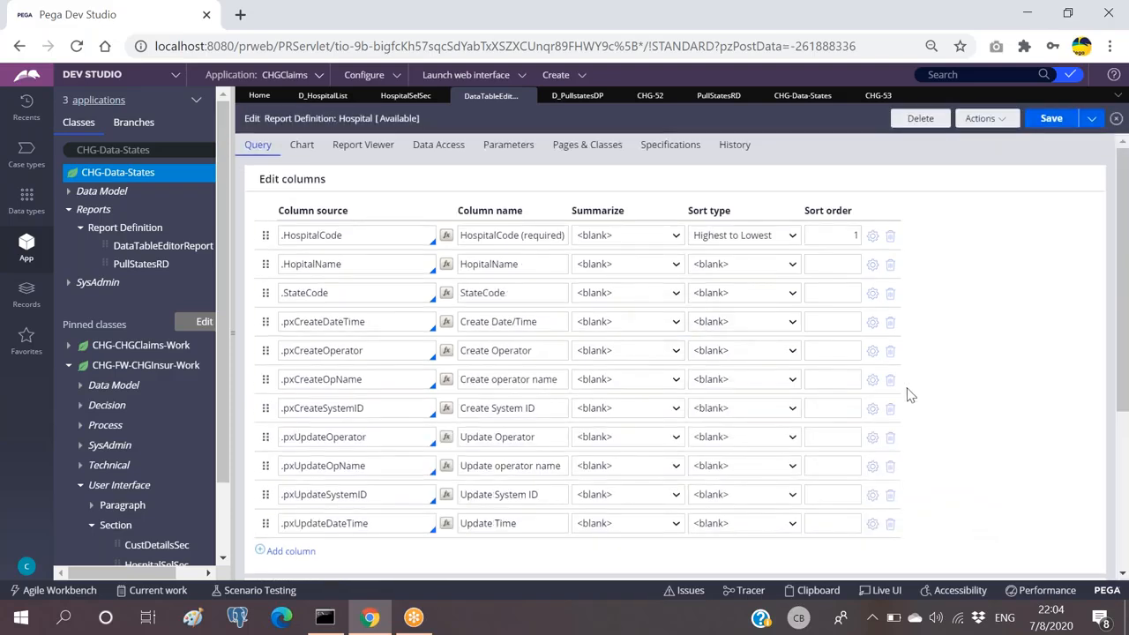
scroll(849, 360, down, 3)
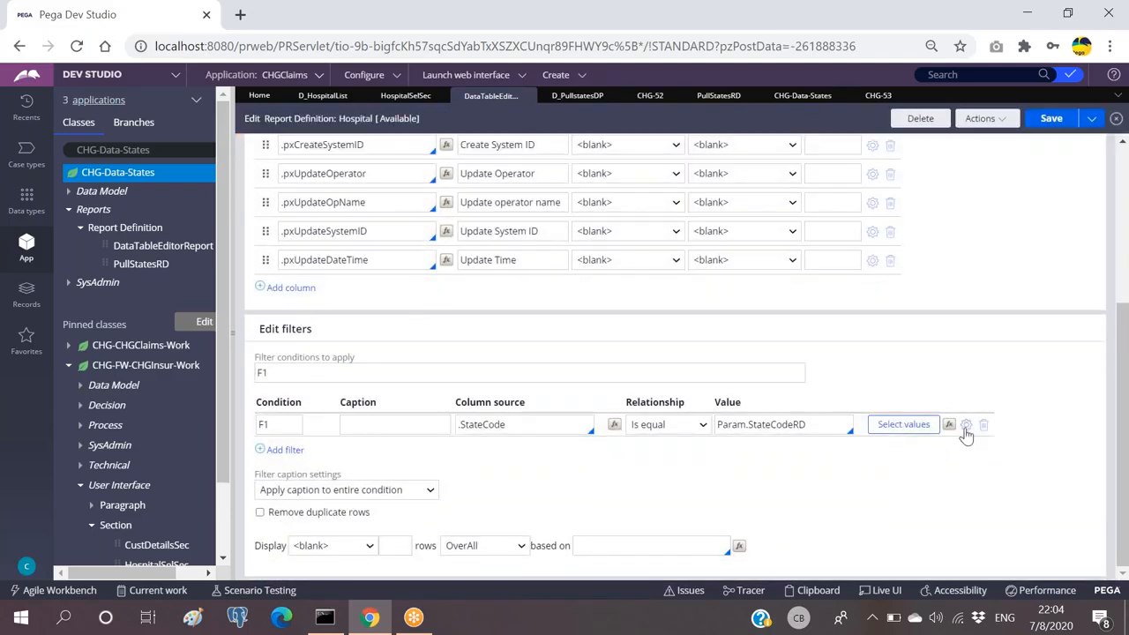
click(966, 426)
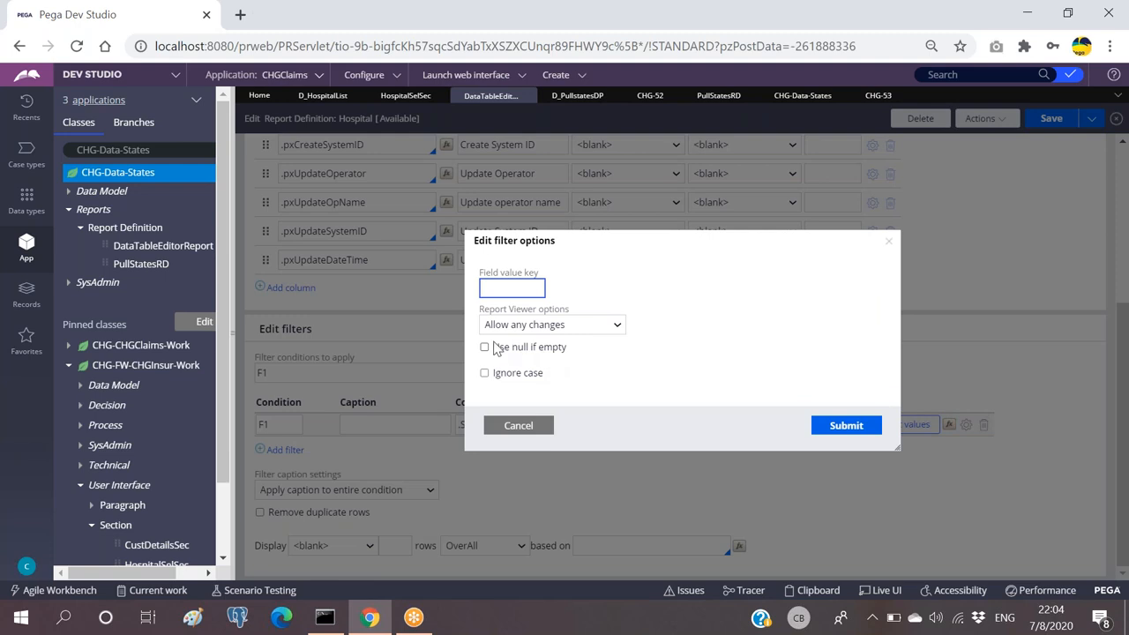
click(485, 349)
click(848, 428)
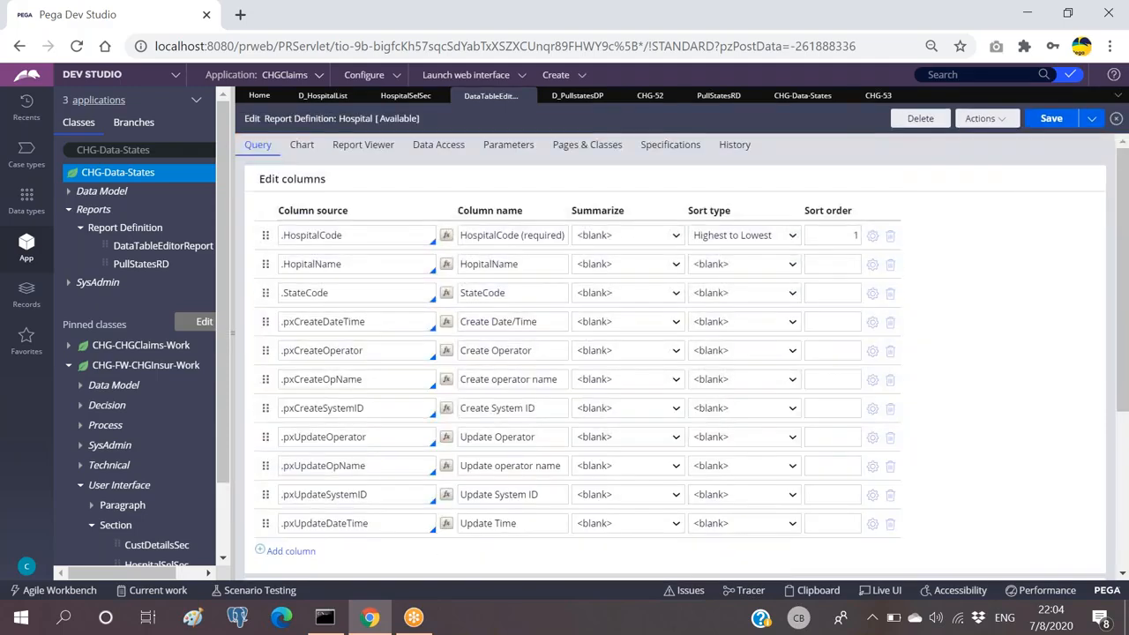
click(1050, 126)
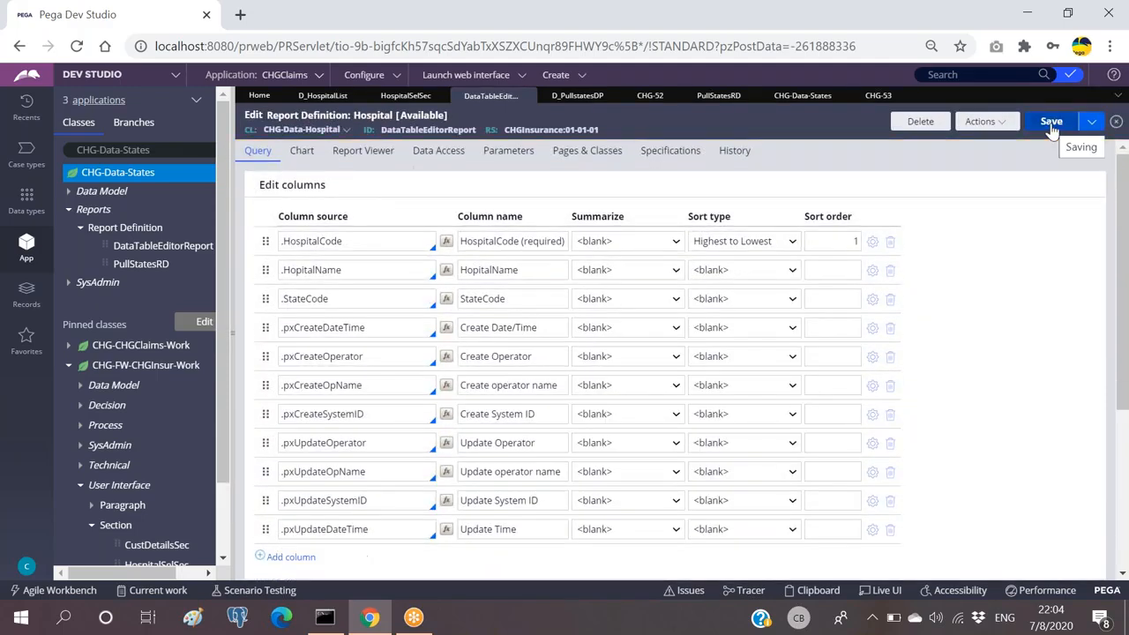
click(1050, 127)
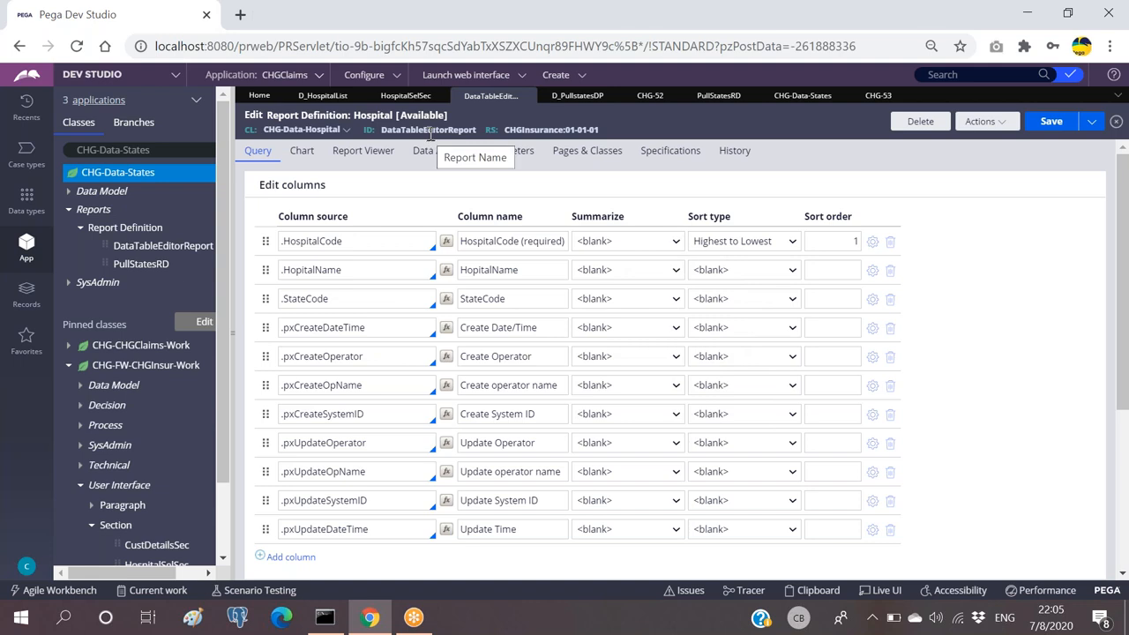
Re-enter DataTableEditorReport as the report definition of the HospSel dropdown in HospitalSelSec to load its parameters.
click(405, 97)
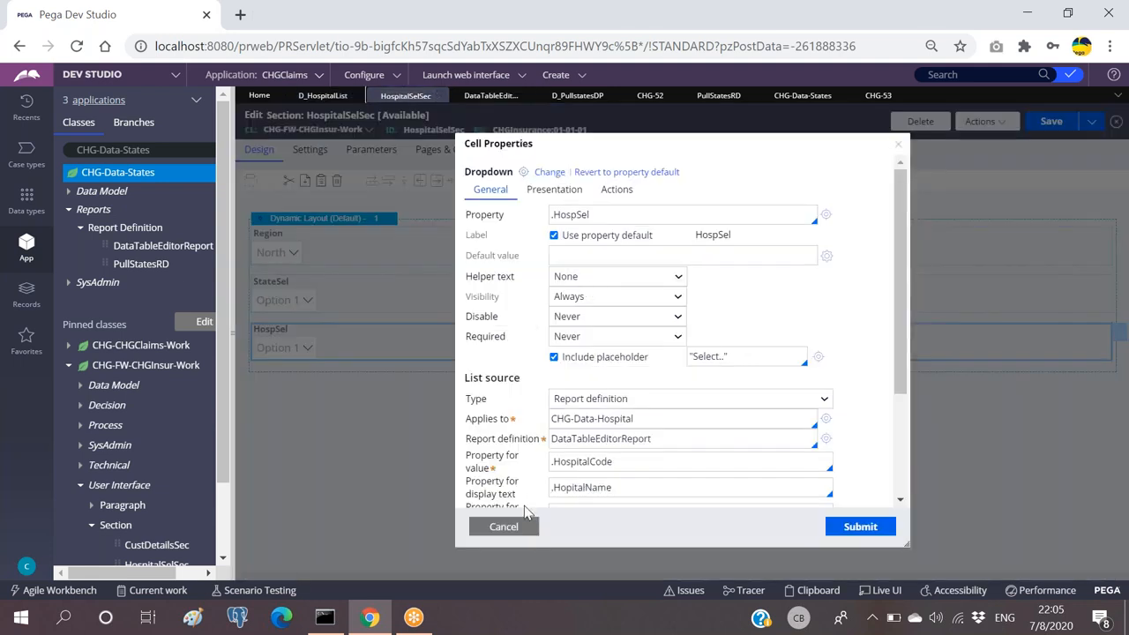
click(642, 398)
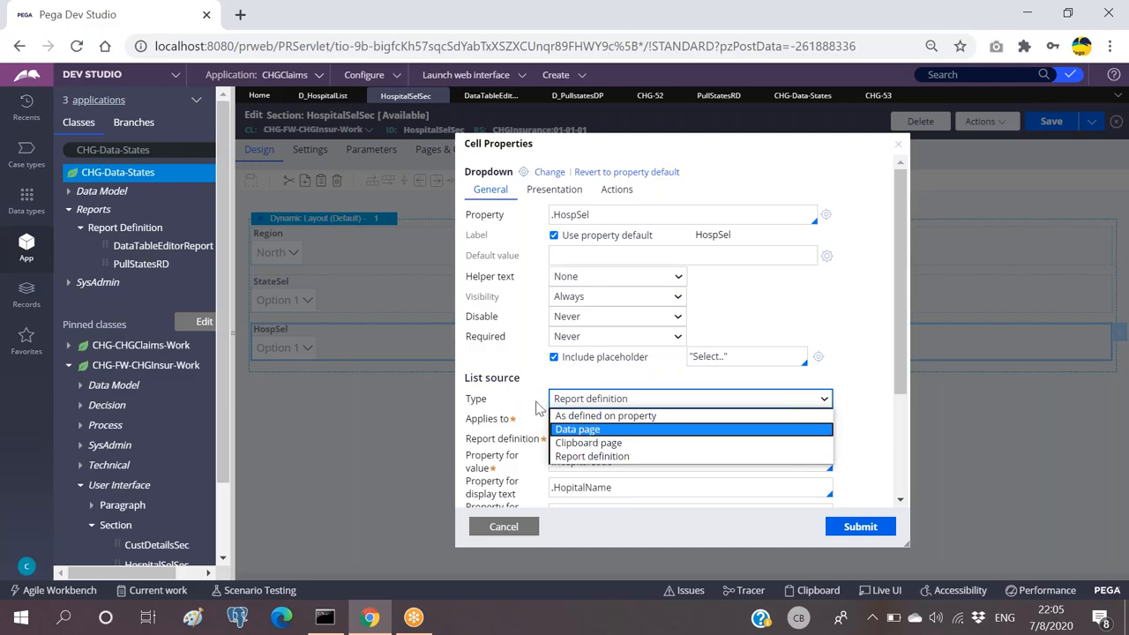
click(359, 409)
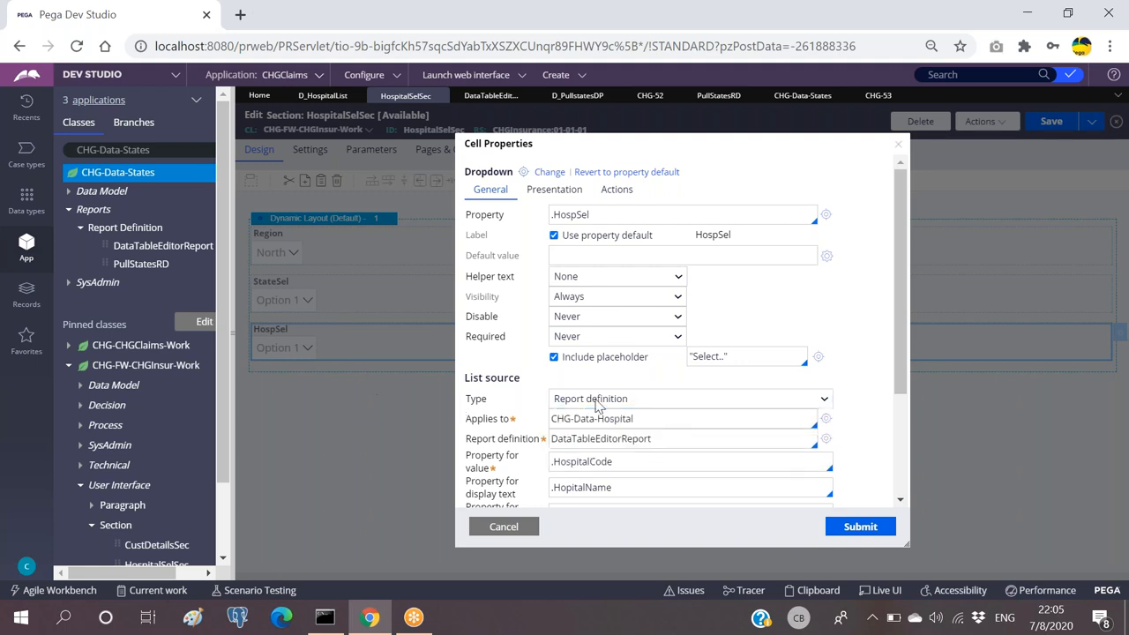
scroll(673, 390, down, 1)
drag(668, 353, 547, 349)
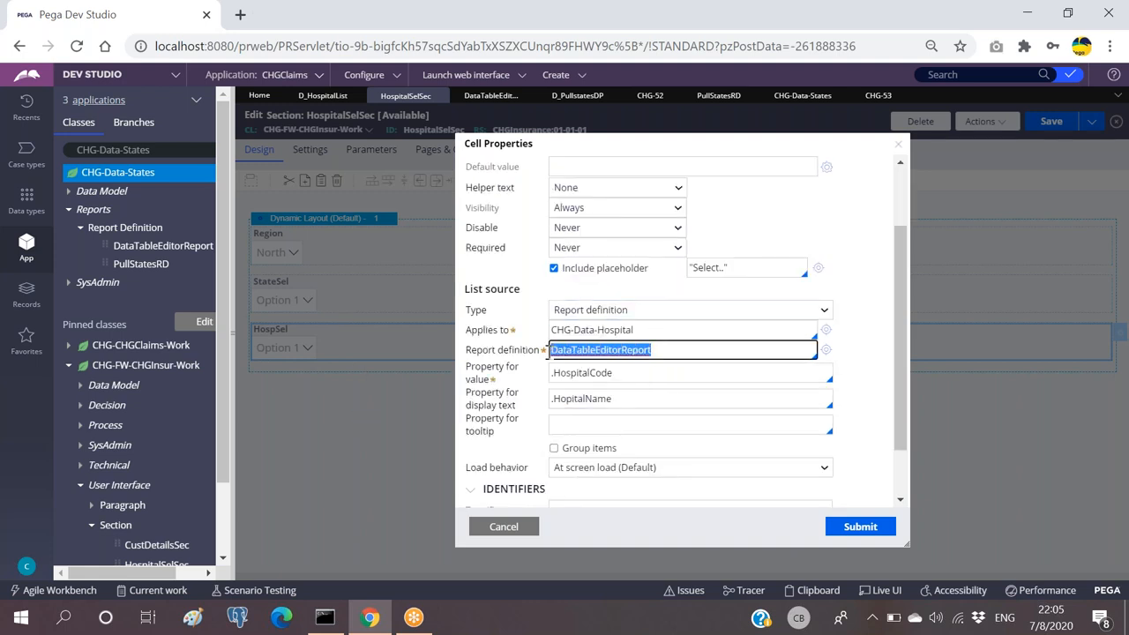
click(870, 292)
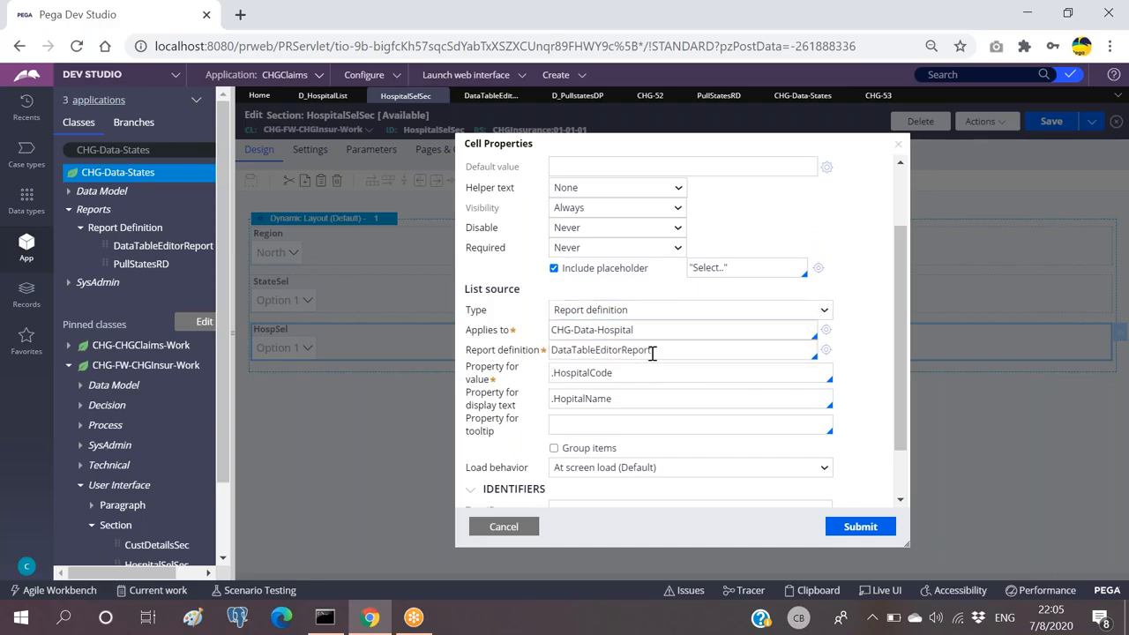
drag(661, 350, 551, 351)
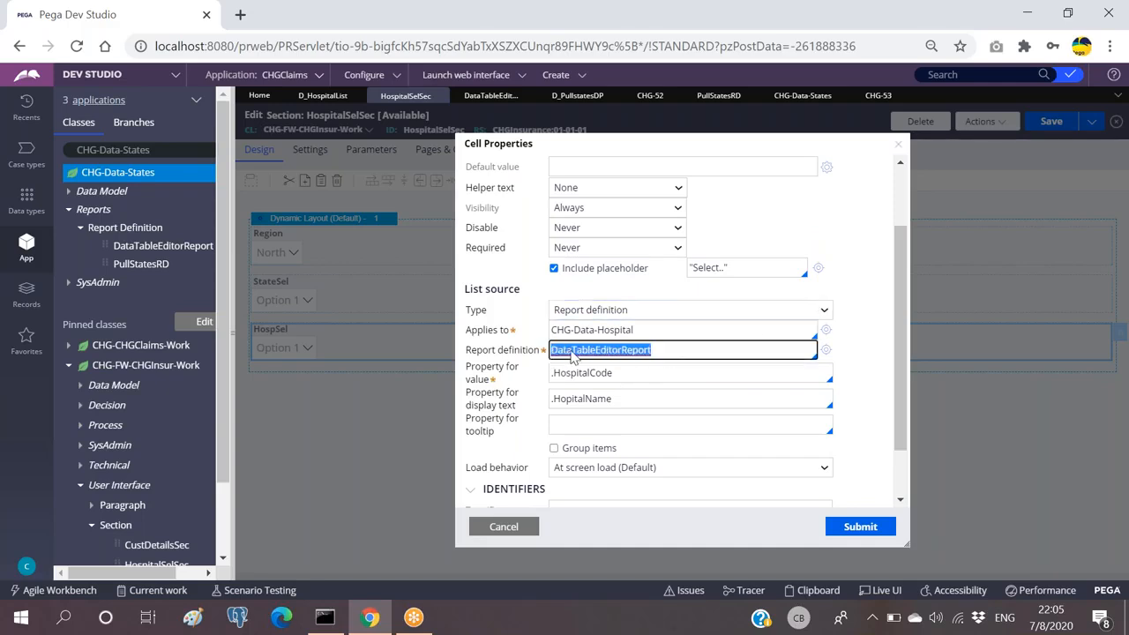
click(679, 351)
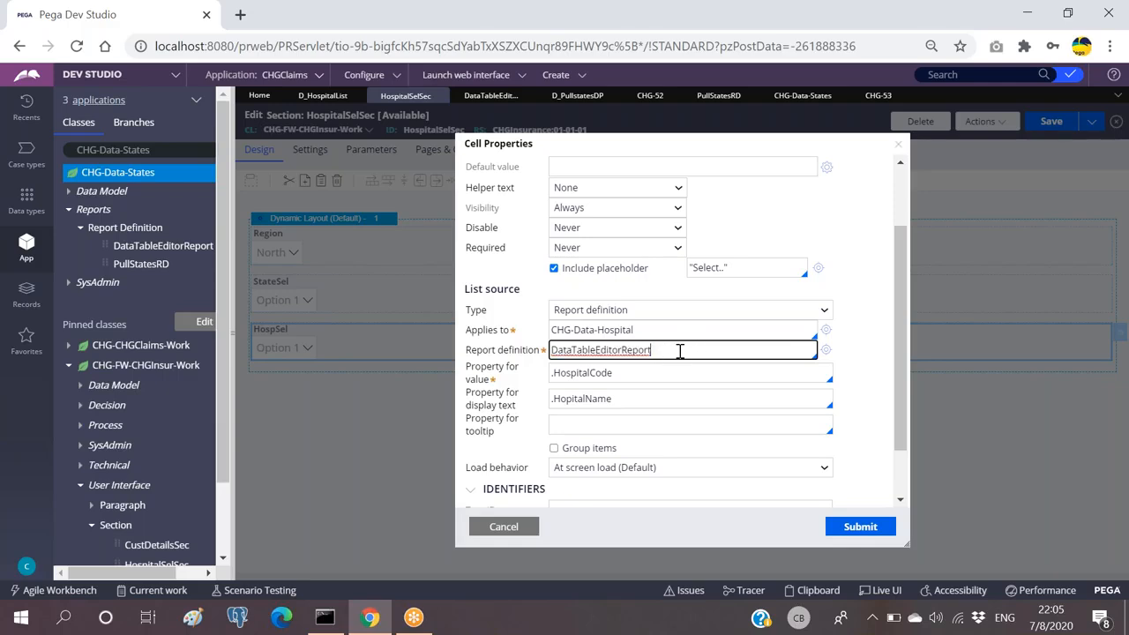
key(BackSpace)
key(Return)
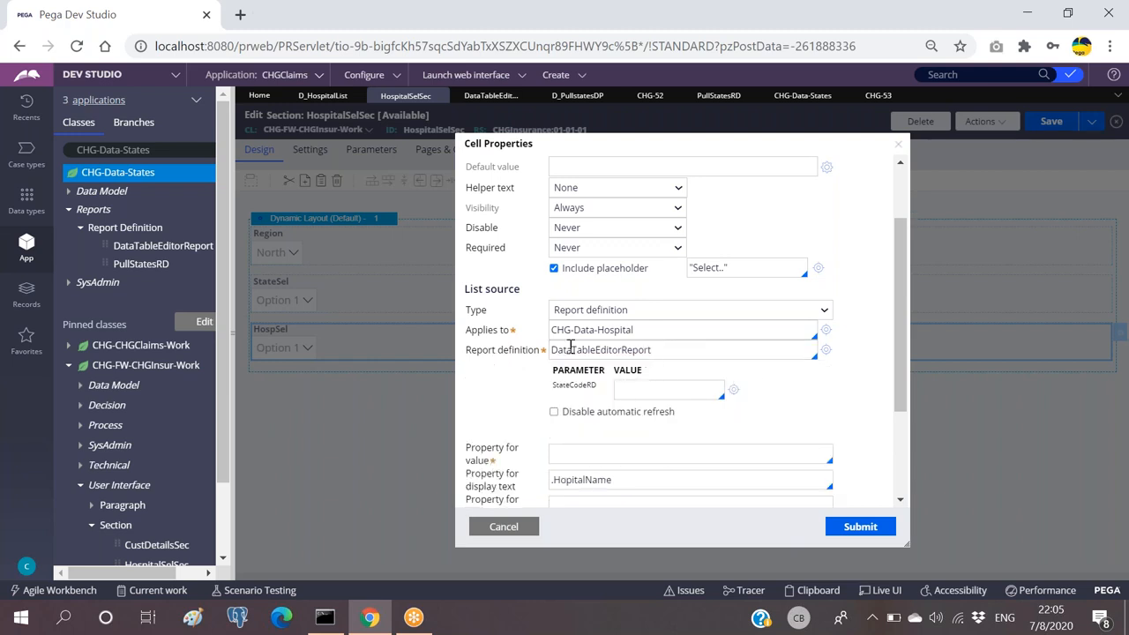
Set the StateCodeRD parameter of the HospSel dropdown's report definition to .StateSel.
scroll(676, 373, down, 1)
scroll(643, 327, down, 1)
scroll(650, 308, up, 1)
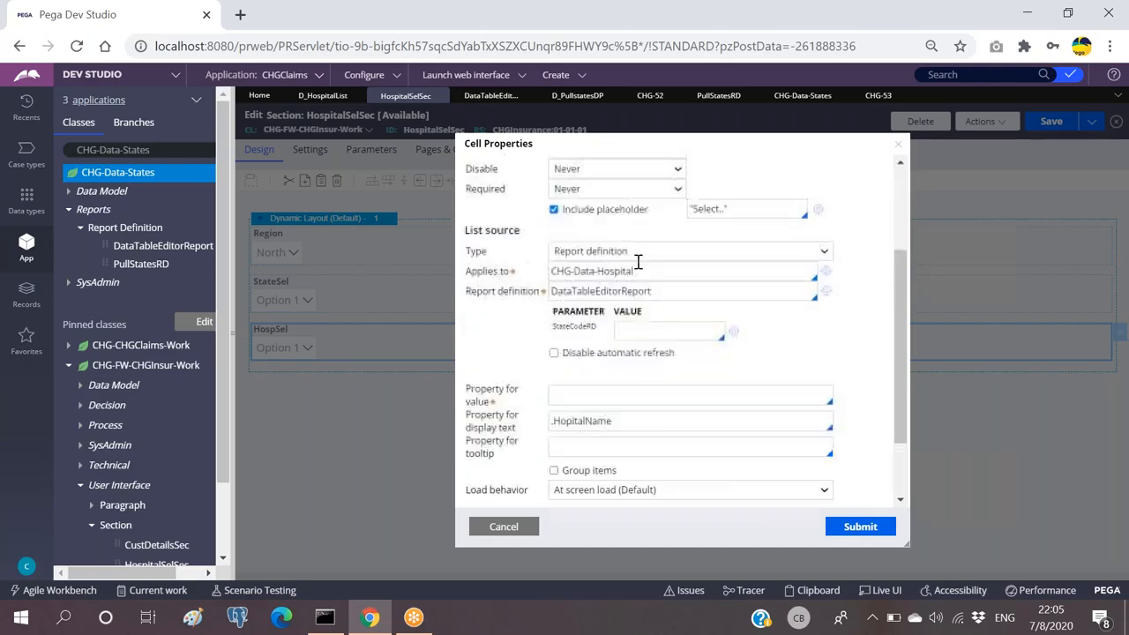
click(648, 332)
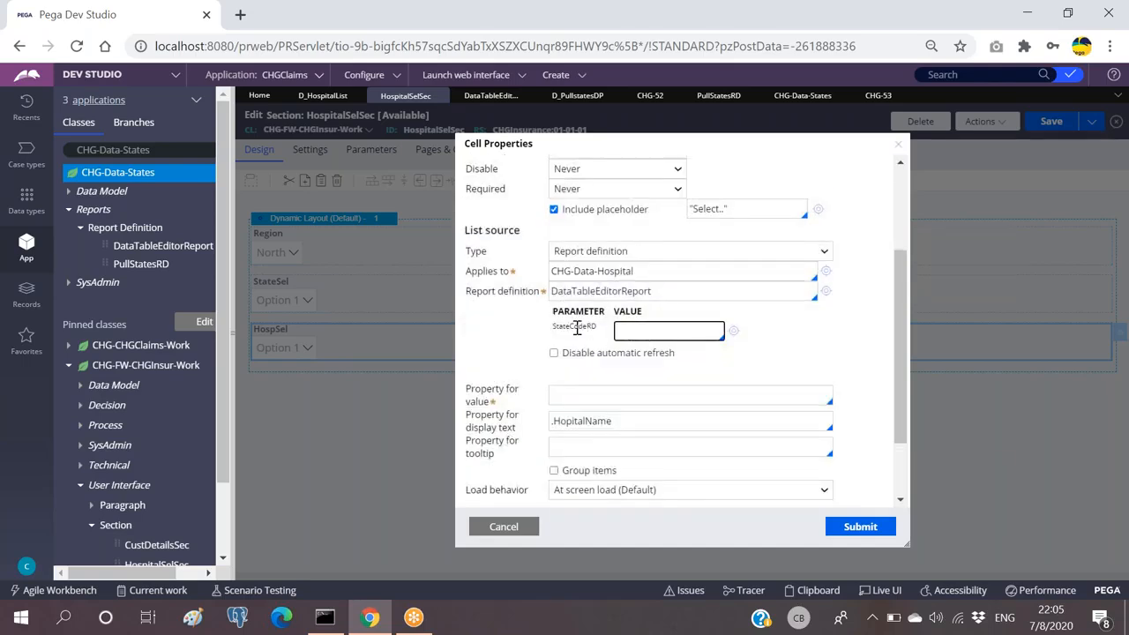
drag(599, 328, 548, 327)
click(627, 331)
text(.)
key(Down)
text(St)
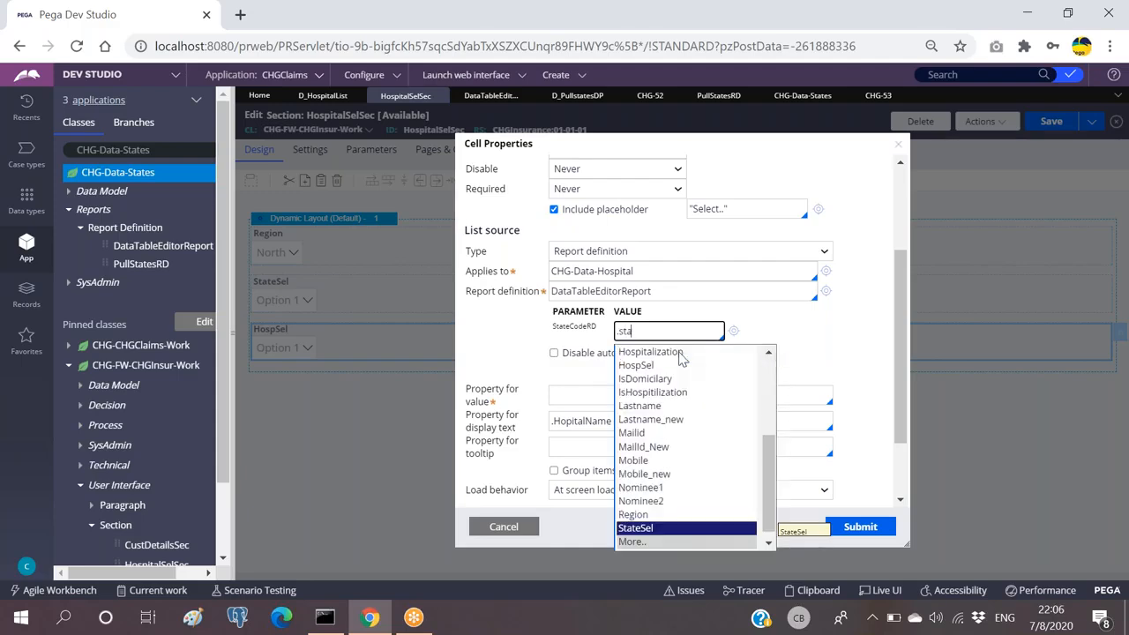
key(Return)
Set the HospSel dropdown's property for value to .HospitalCode, submit the cell properties and save the HospitalSelSec section.
click(575, 398)
text(.)
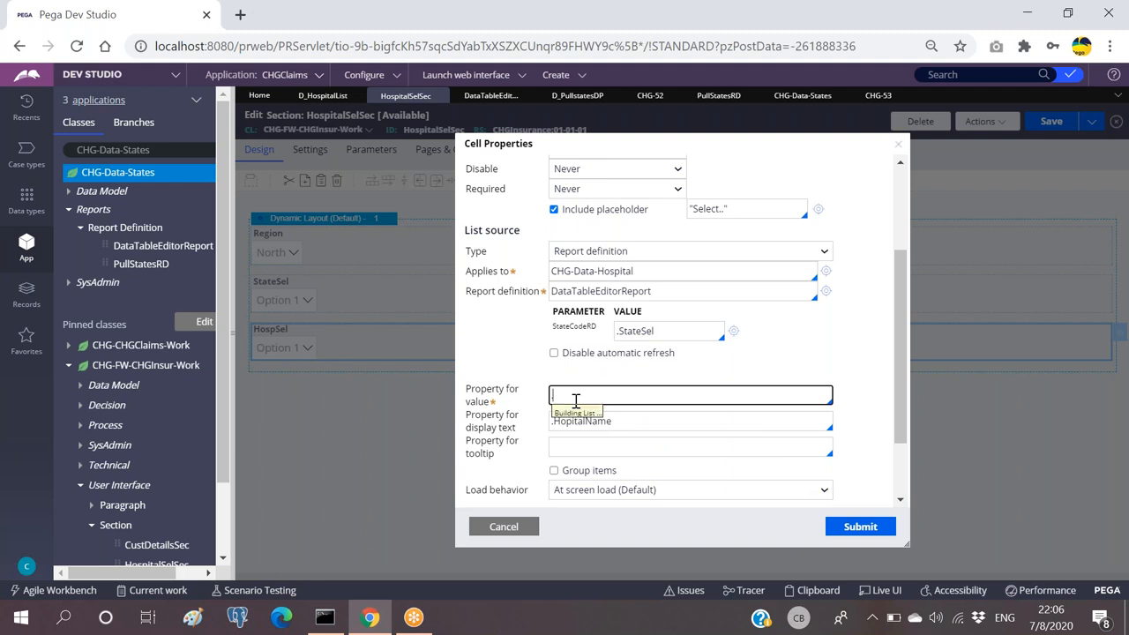
key(Down)
key(Return)
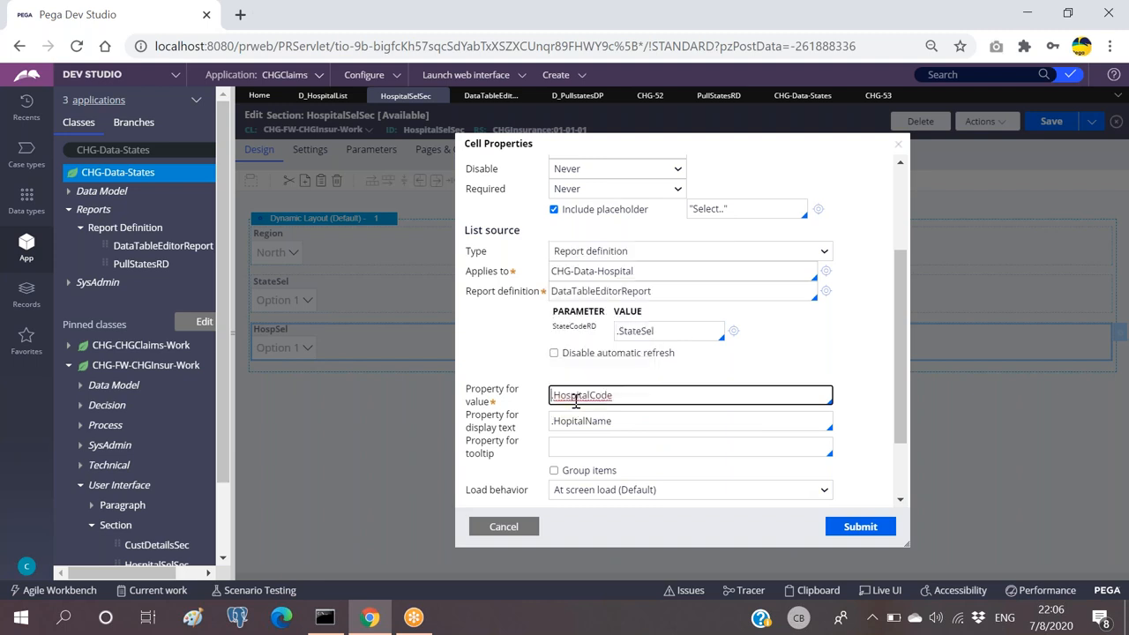
click(847, 525)
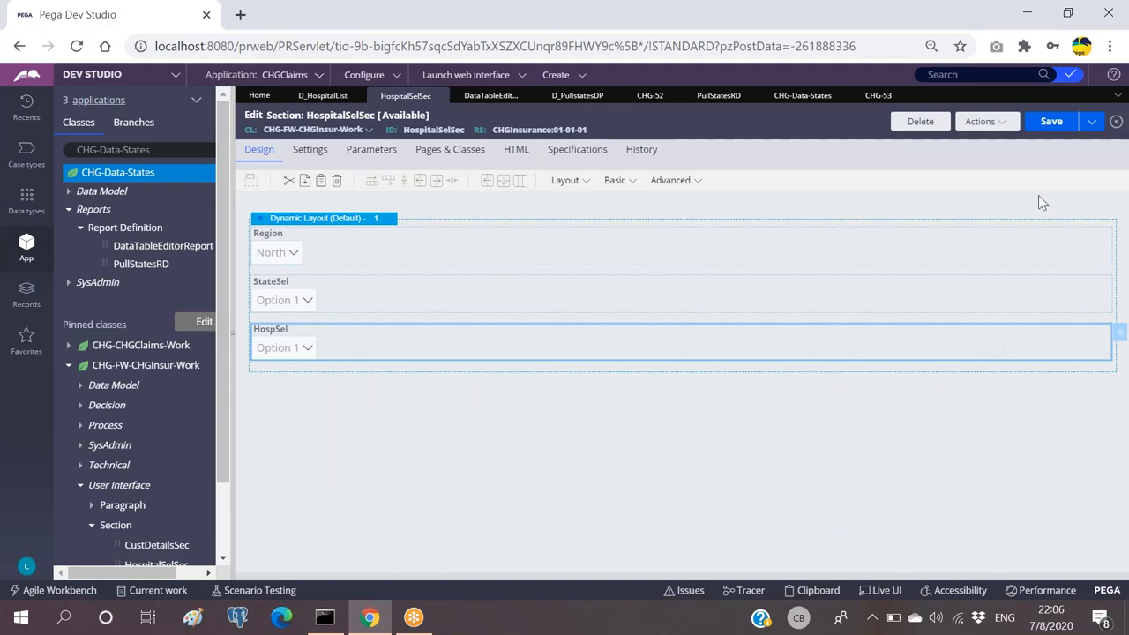
click(1044, 123)
click(555, 75)
mouse_move(582, 89)
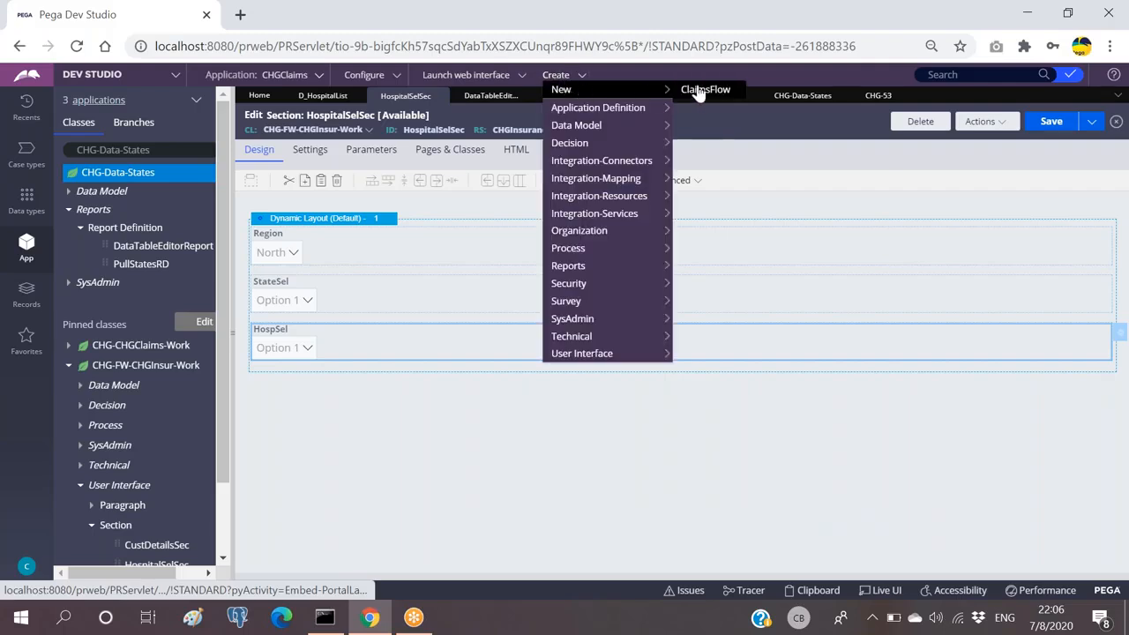
click(701, 89)
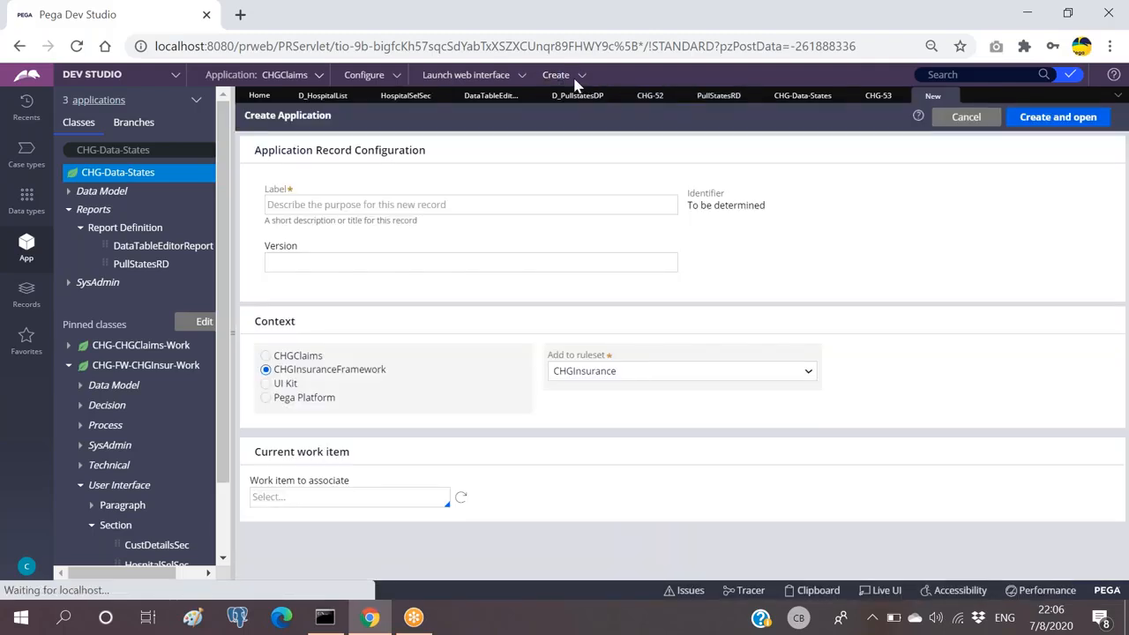
Create a new ClaimsFlow case and submit its customer, nominee and treatment forms to reach HospitalSelFA.
click(563, 77)
mouse_move(582, 89)
click(701, 89)
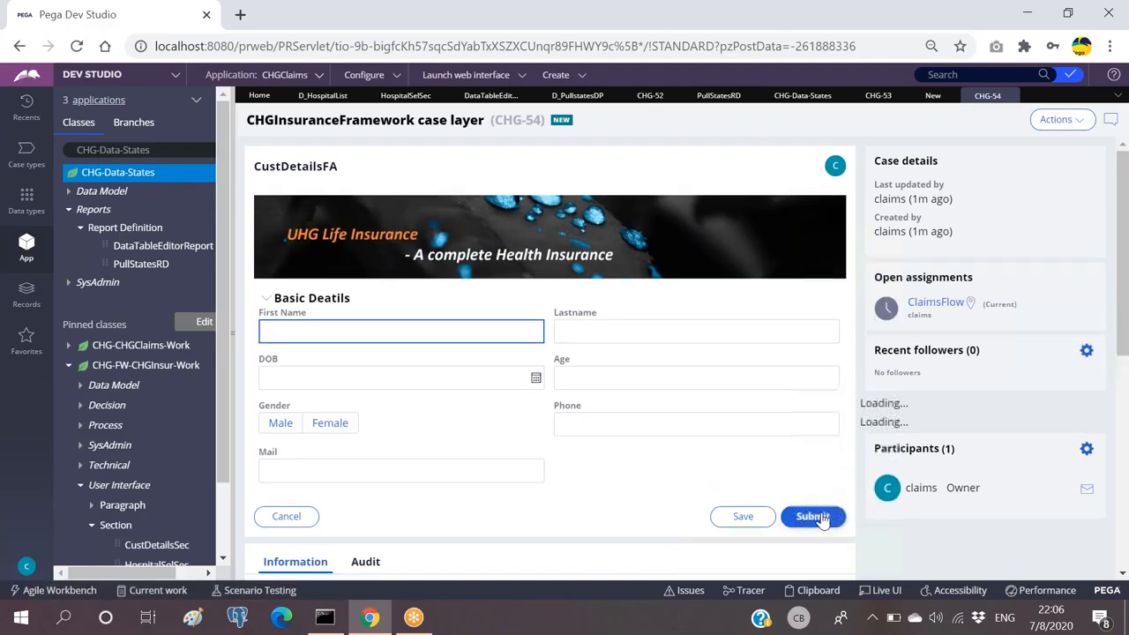
click(816, 513)
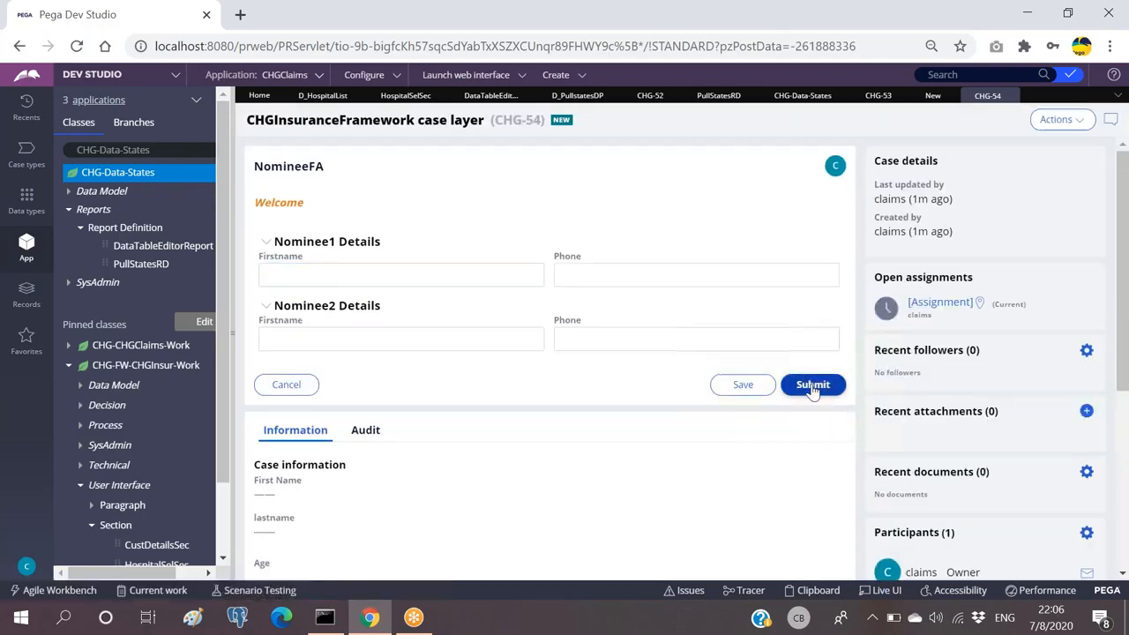
click(813, 388)
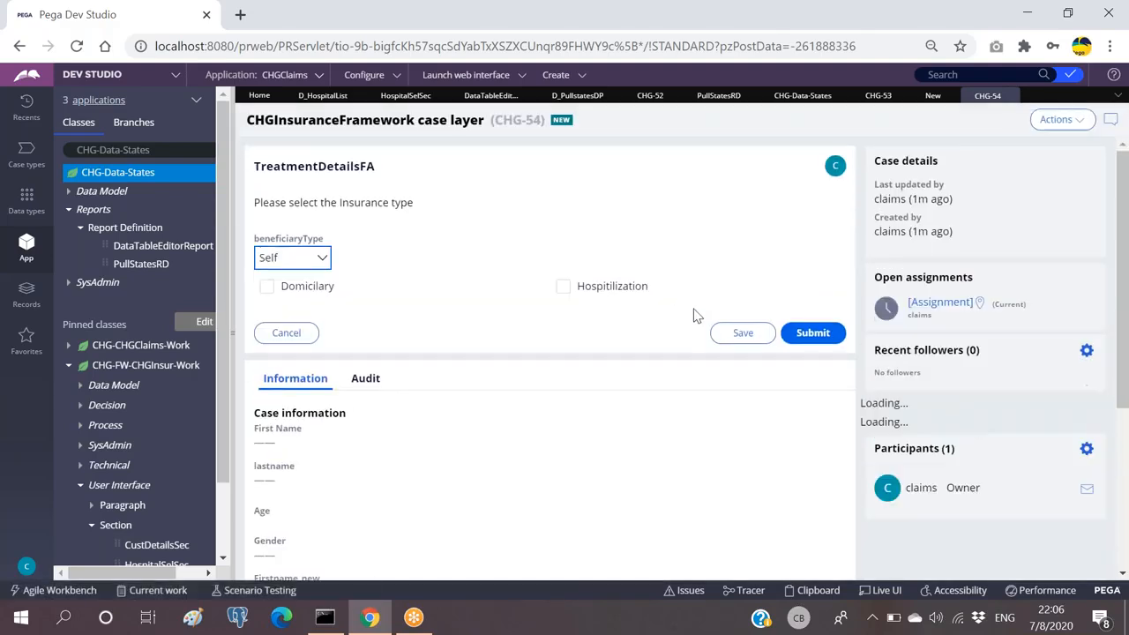
click(803, 335)
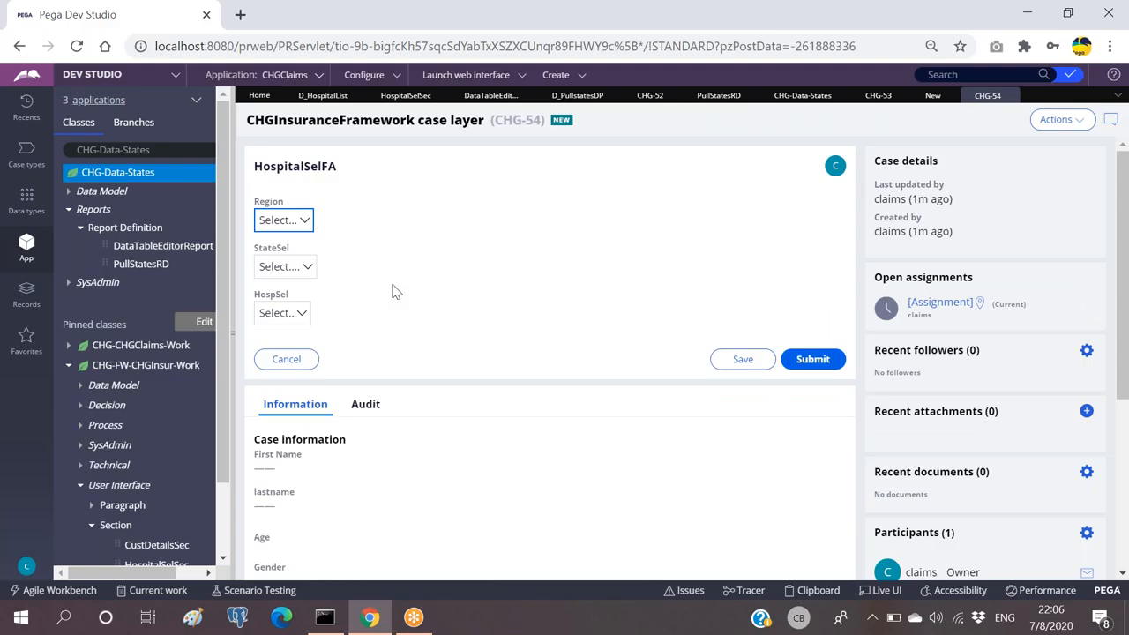
Check the options offered by the HospSel and StateSel dropdowns in CHG-54 before choosing a region.
click(297, 315)
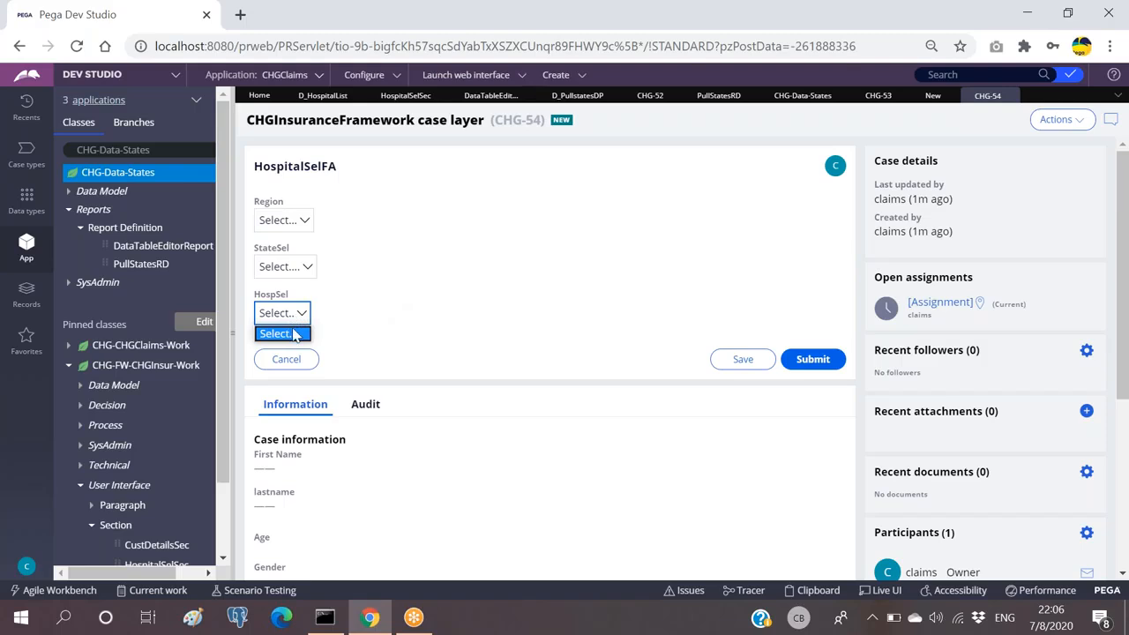
click(354, 316)
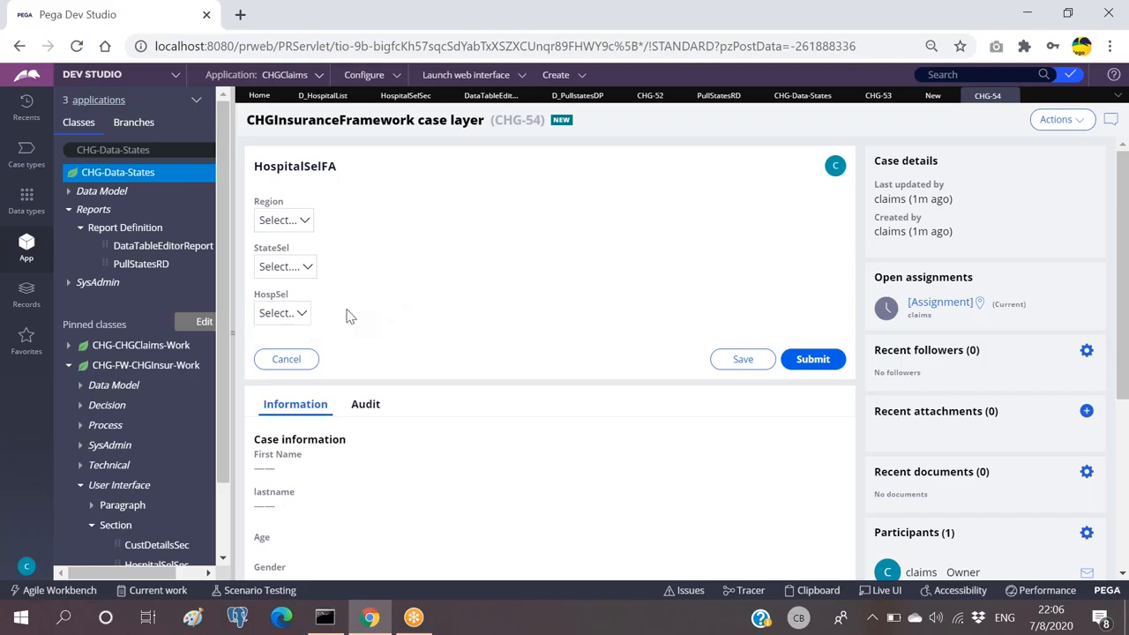
click(291, 315)
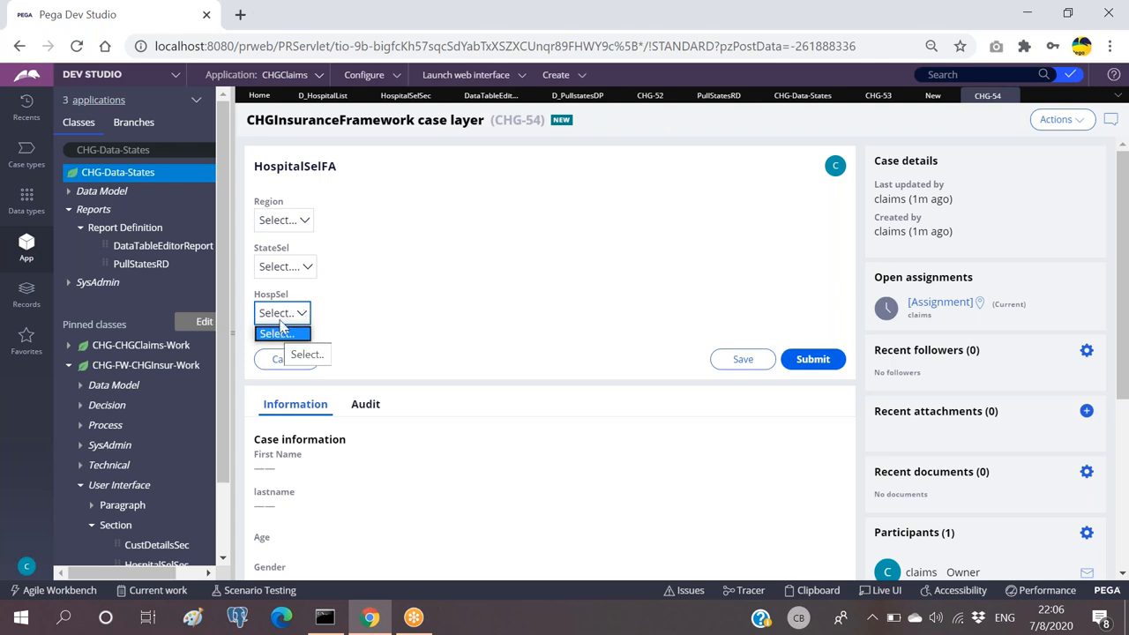
click(288, 320)
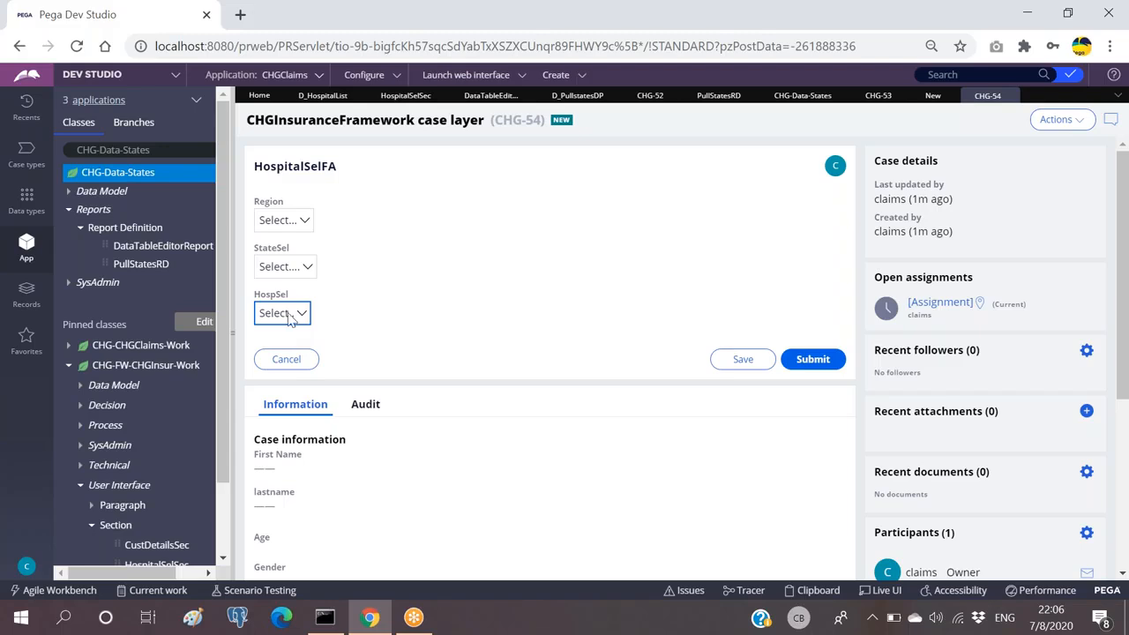
click(299, 316)
click(297, 311)
click(291, 270)
click(291, 270)
click(365, 274)
click(293, 223)
click(291, 268)
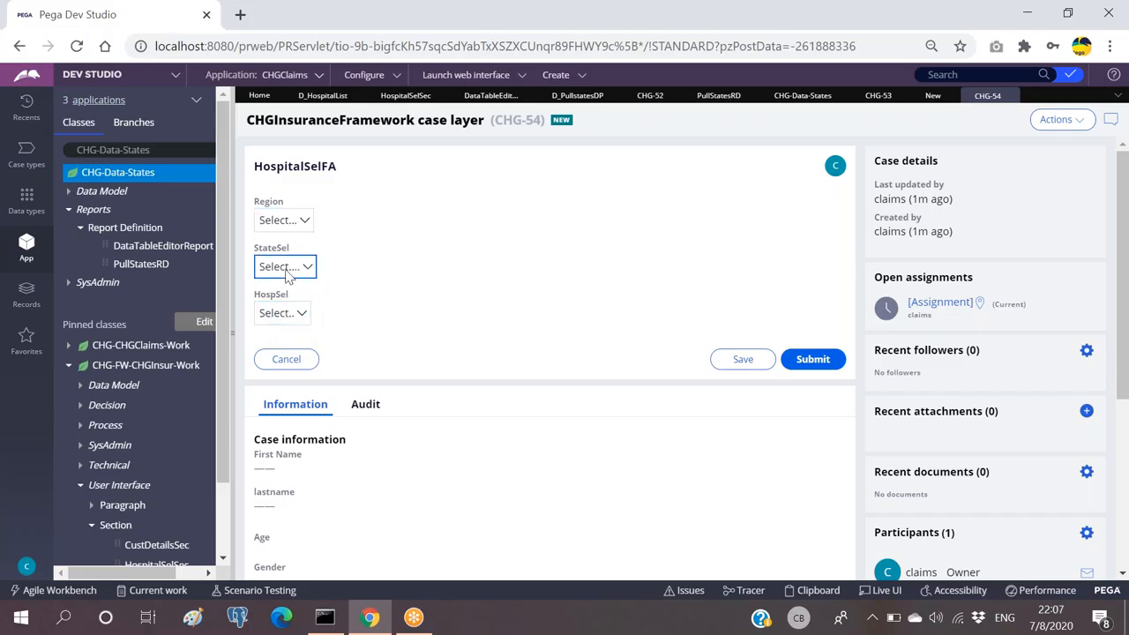
click(280, 316)
click(296, 272)
click(280, 319)
Choose North as the Region and Uttar Pradesh as the StateSel in case CHG-54.
click(300, 222)
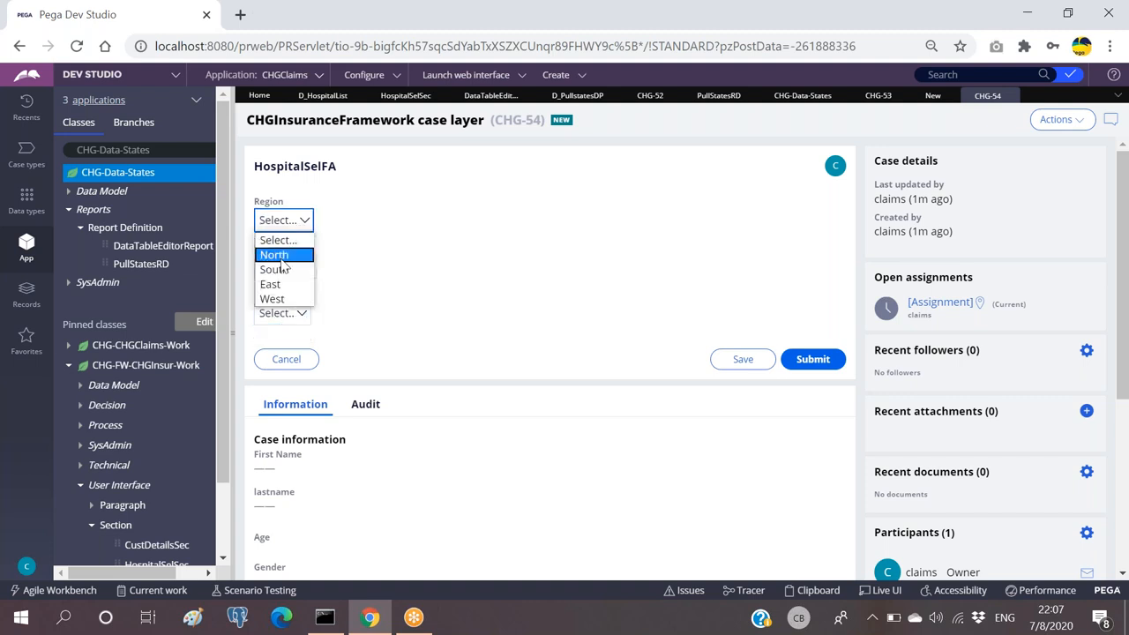
click(291, 254)
click(305, 268)
click(428, 274)
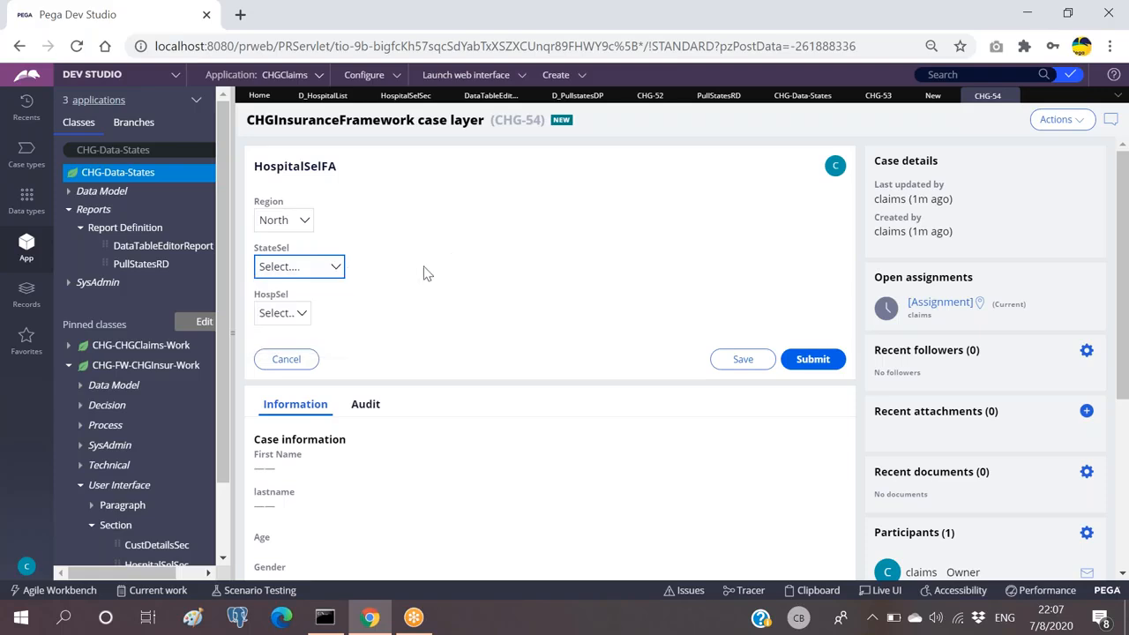
click(290, 319)
click(312, 269)
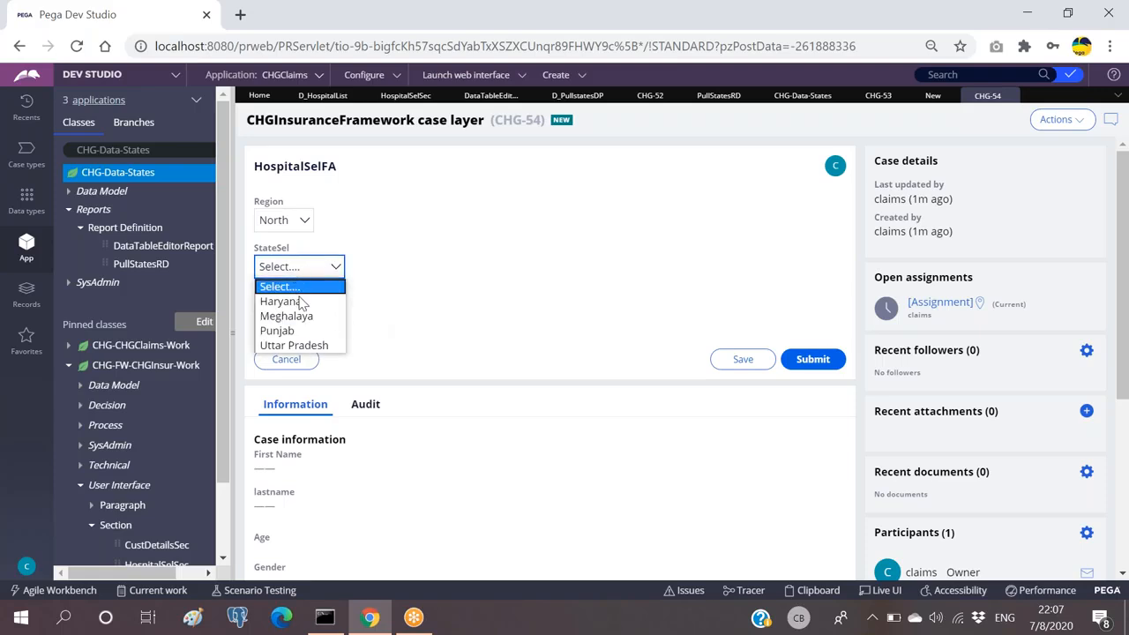
click(291, 344)
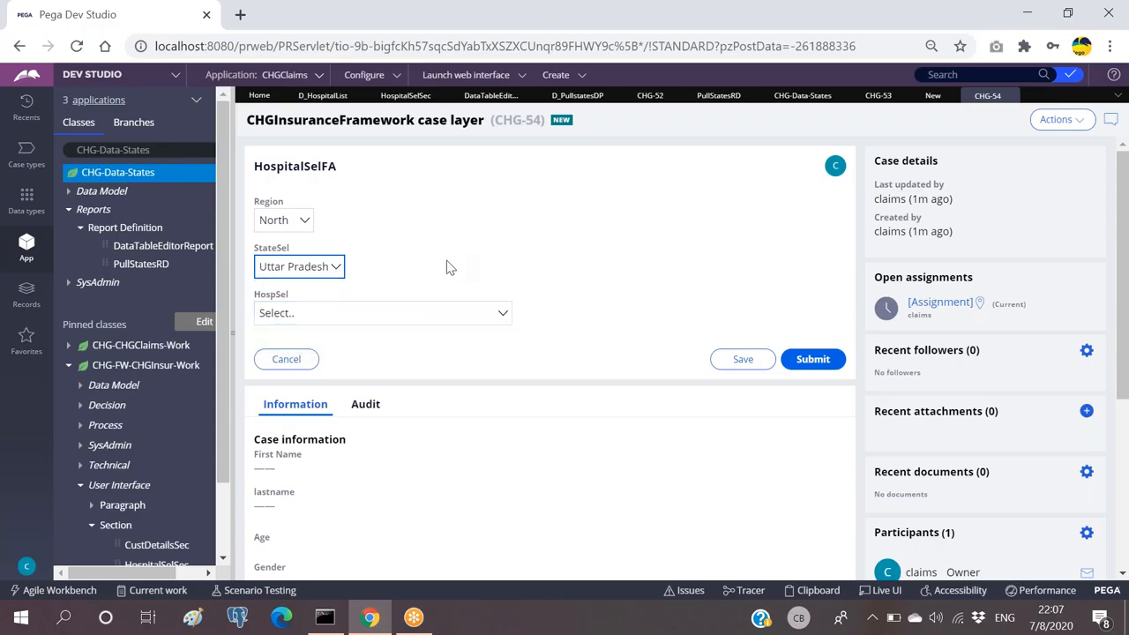
Check the HospSel options for Uttar Pradesh, and switch StateSel to Haryana to check its hospitals.
click(385, 316)
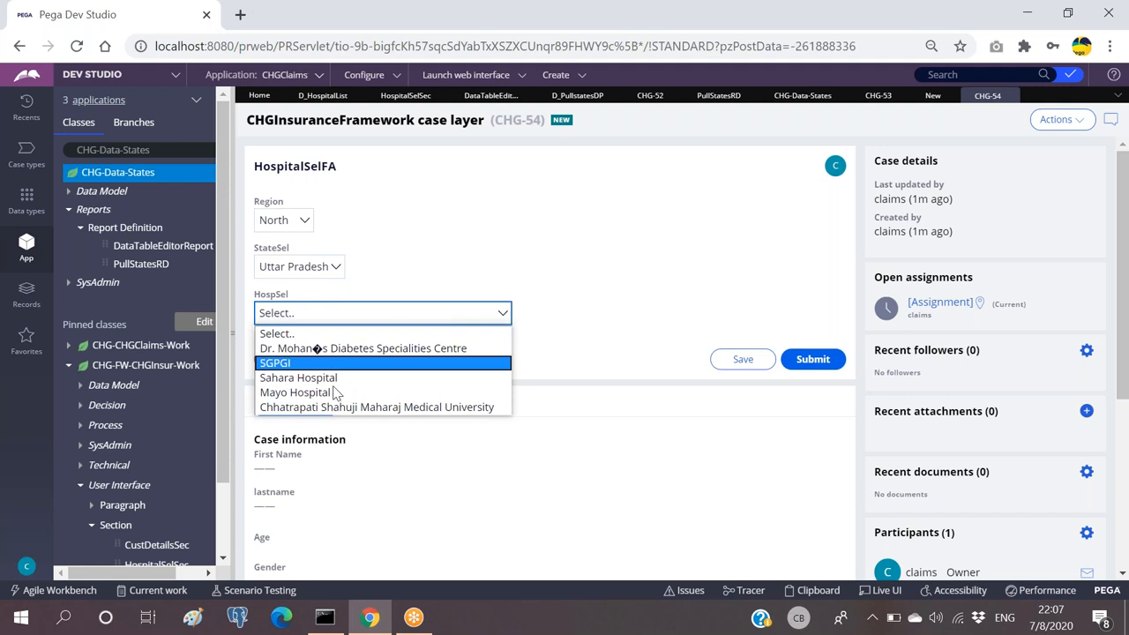
click(297, 266)
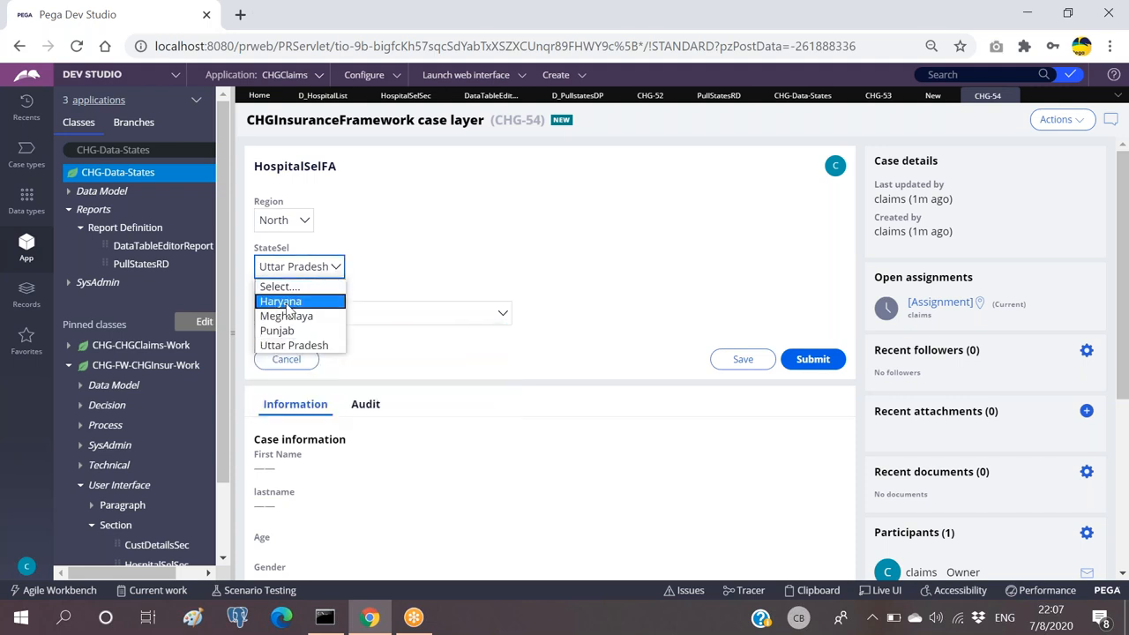
click(286, 302)
click(344, 313)
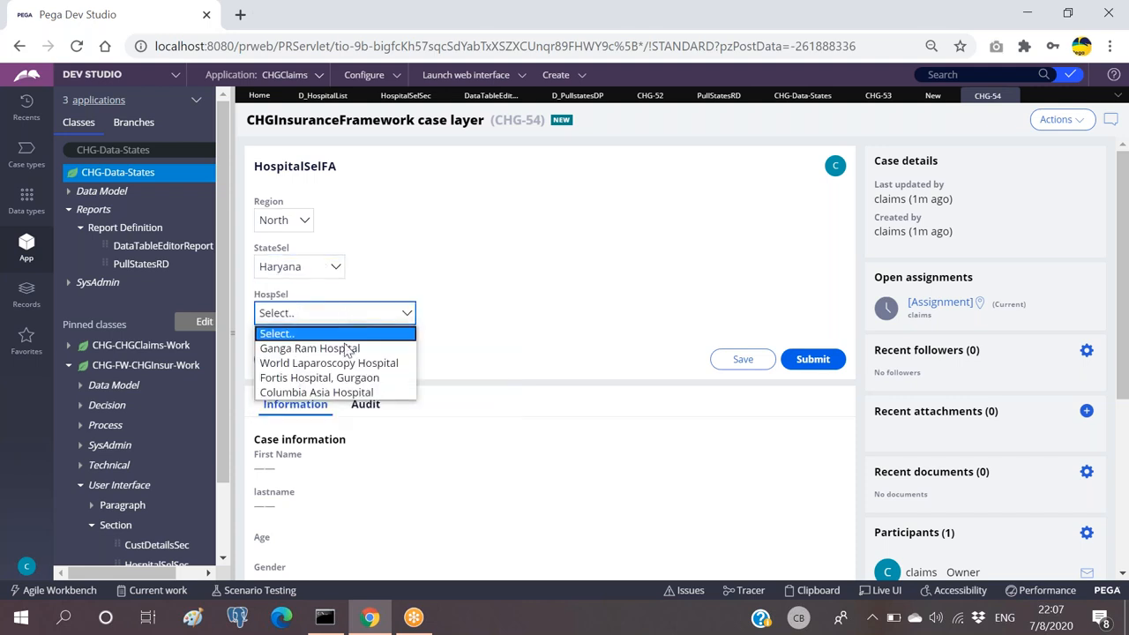
Set the Region to South and StateSel to Telangana, and check the hospitals offered by HospSel.
click(310, 219)
click(302, 219)
click(302, 267)
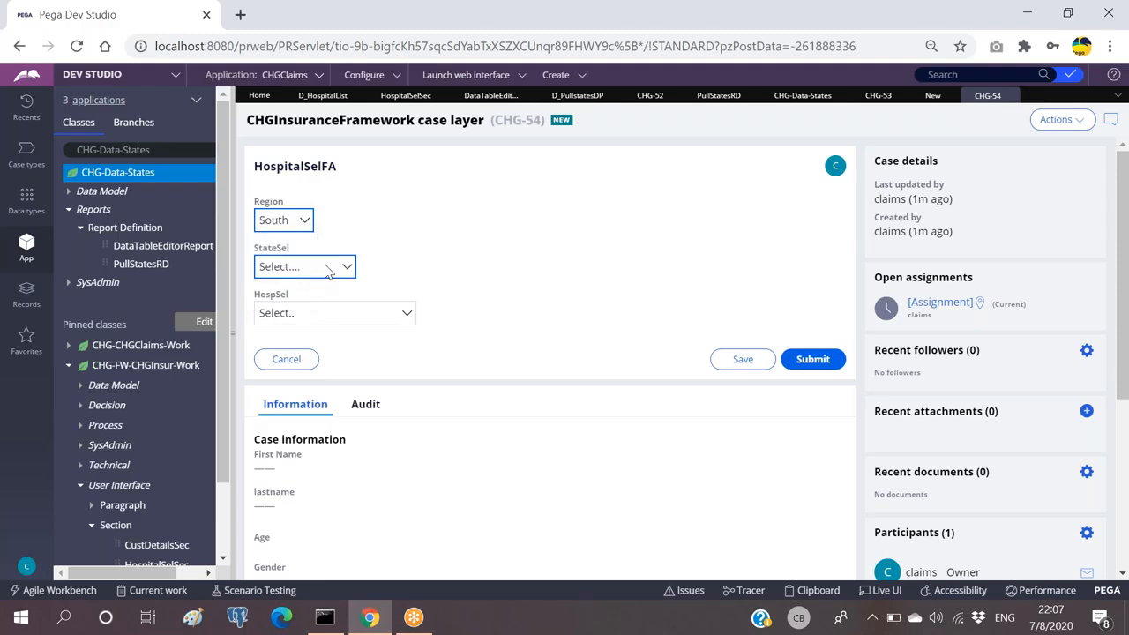
click(327, 268)
click(324, 344)
click(335, 313)
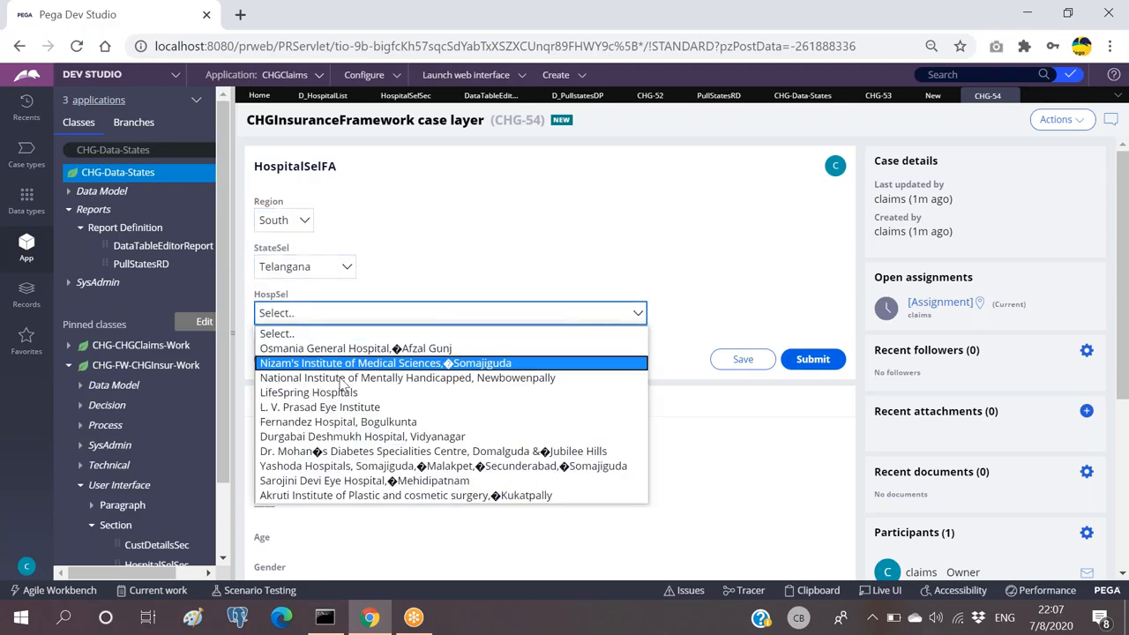
Set the Region to West, StateSel to Rajasthan and HospSel to Mathura Das Mathur Hospital, Jodhpur.
click(303, 221)
click(289, 256)
click(302, 221)
click(280, 299)
click(313, 267)
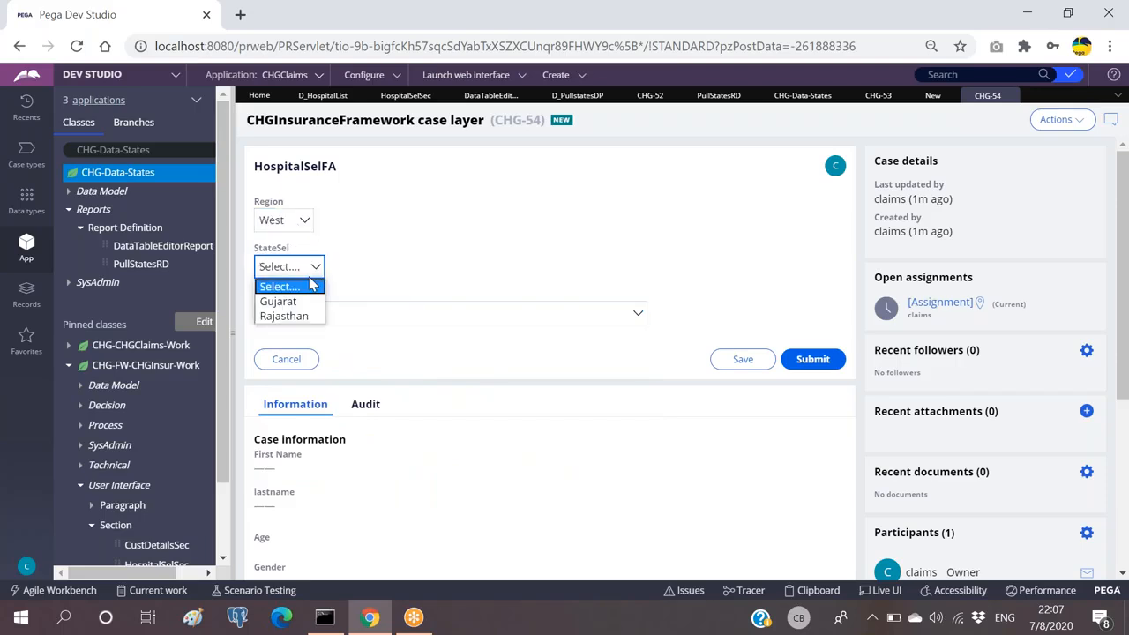
click(297, 315)
click(343, 312)
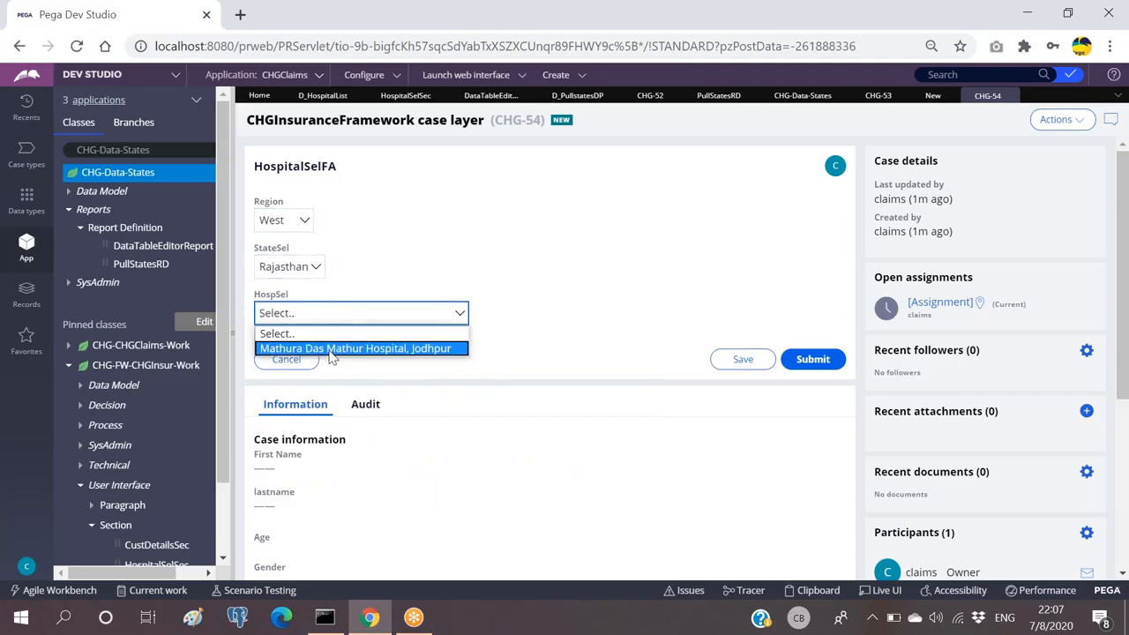
click(332, 351)
Switch the Region back to North, and close case CHG-54 and the unused Create Application form.
click(303, 220)
click(288, 258)
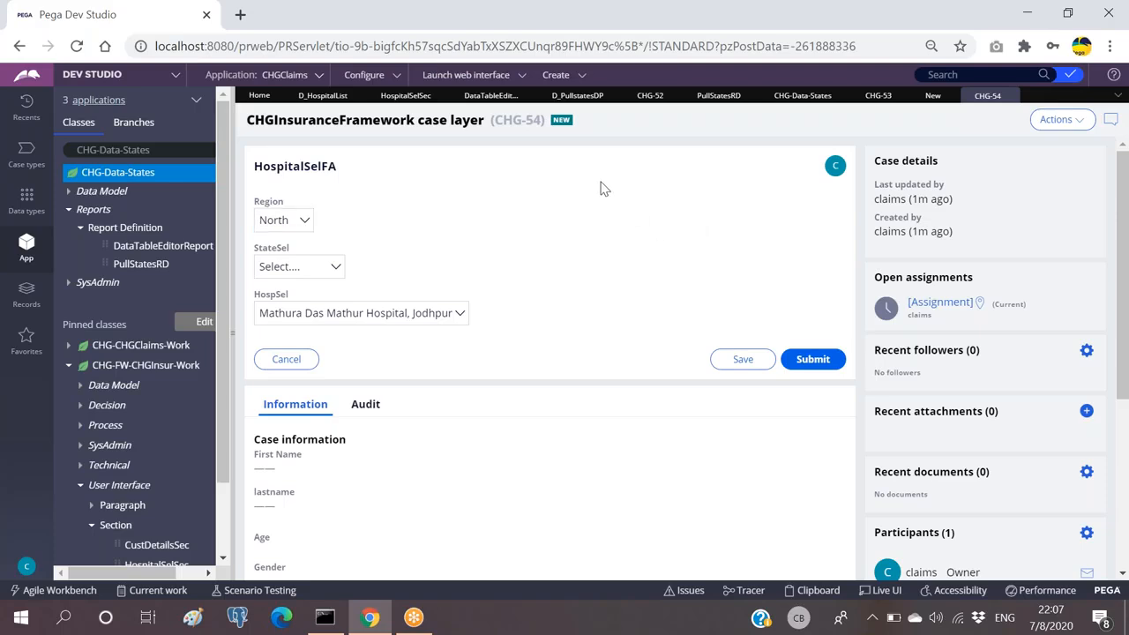
click(1011, 97)
click(776, 374)
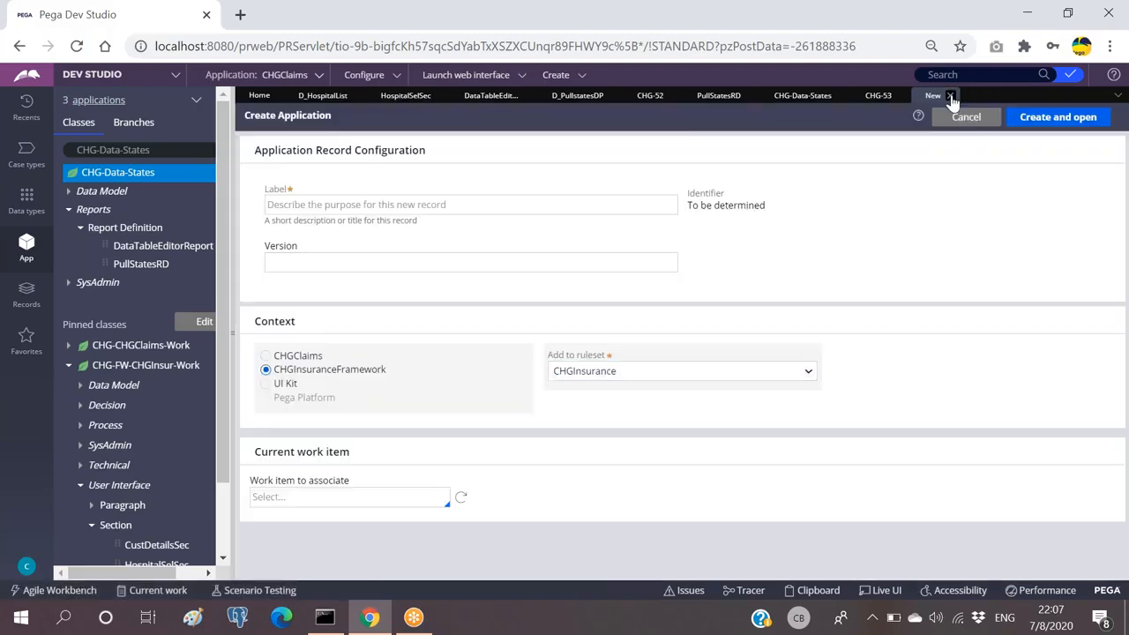
click(950, 96)
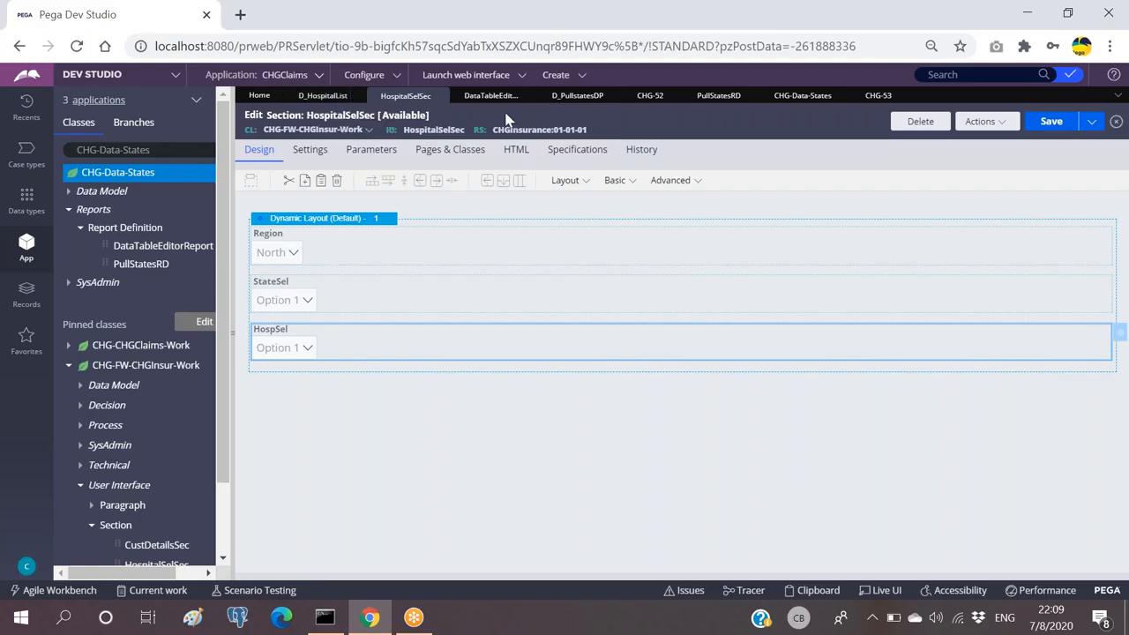
Review the Hospital report definition, the D_HospitalList data page and the HospitalSelSec section.
click(485, 97)
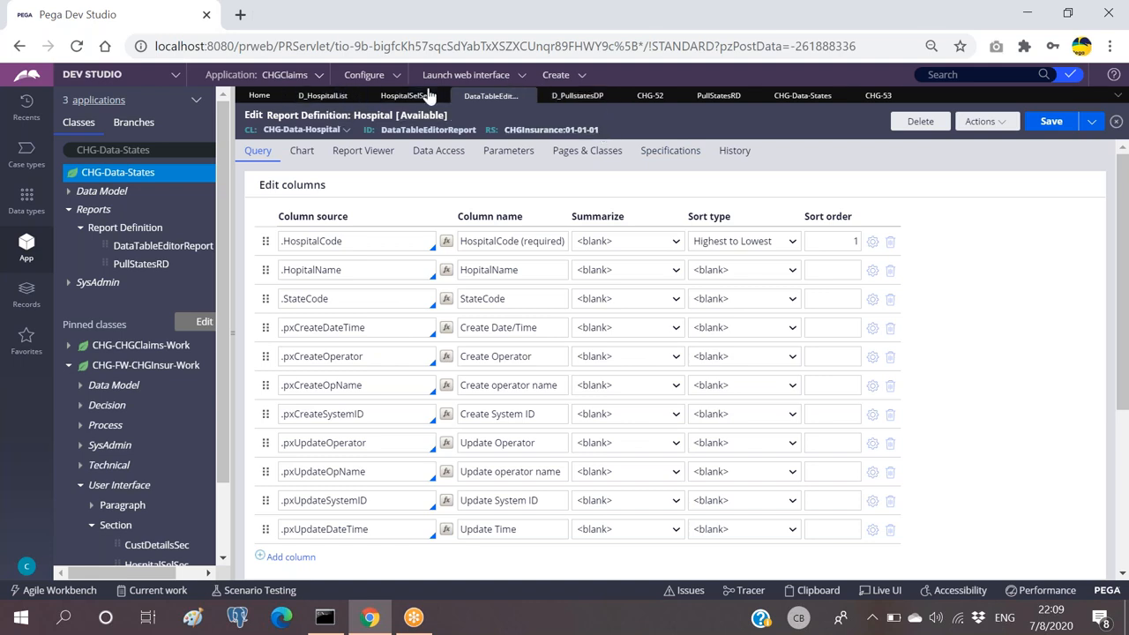
click(322, 95)
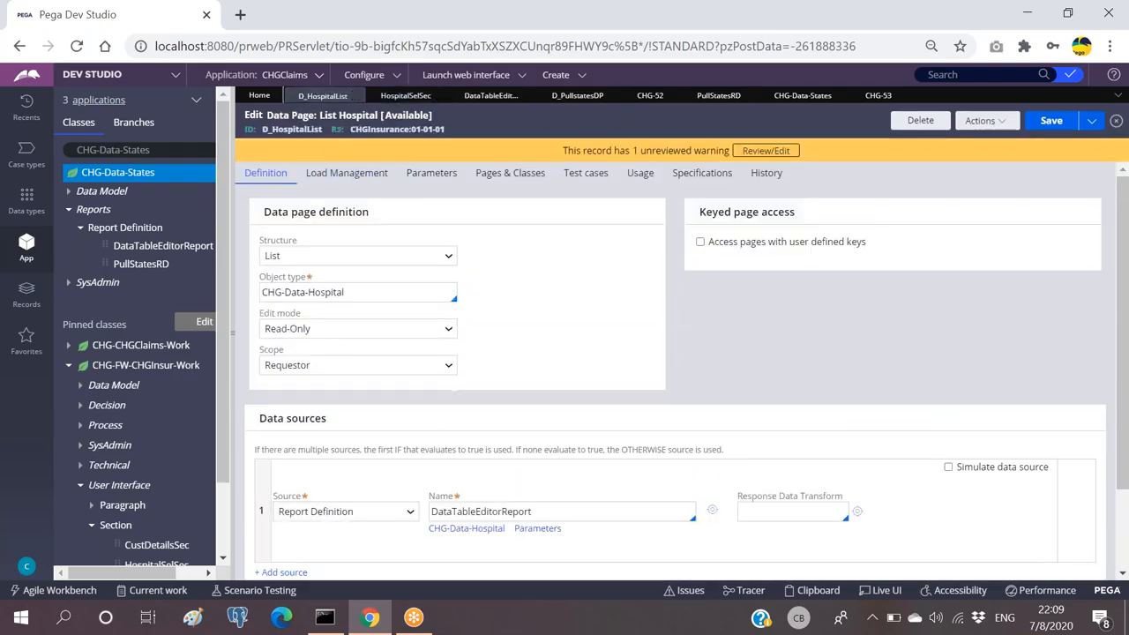
click(392, 98)
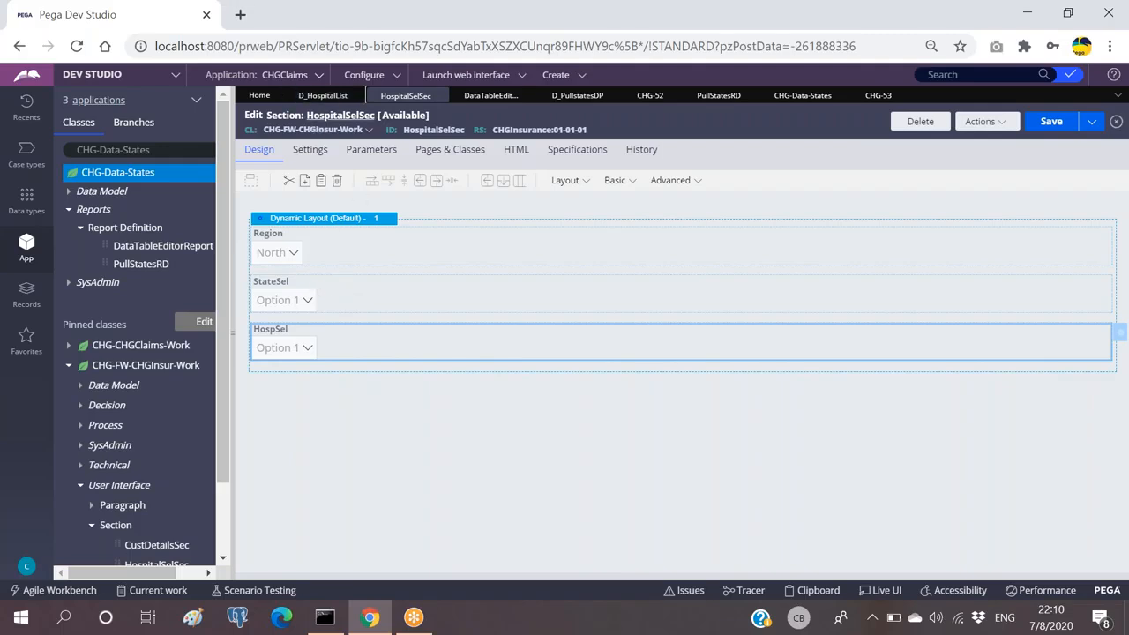
Examine how D_PullstatesDP passes a value to the PullStatesRD report, and which parameter the data page declares.
click(575, 95)
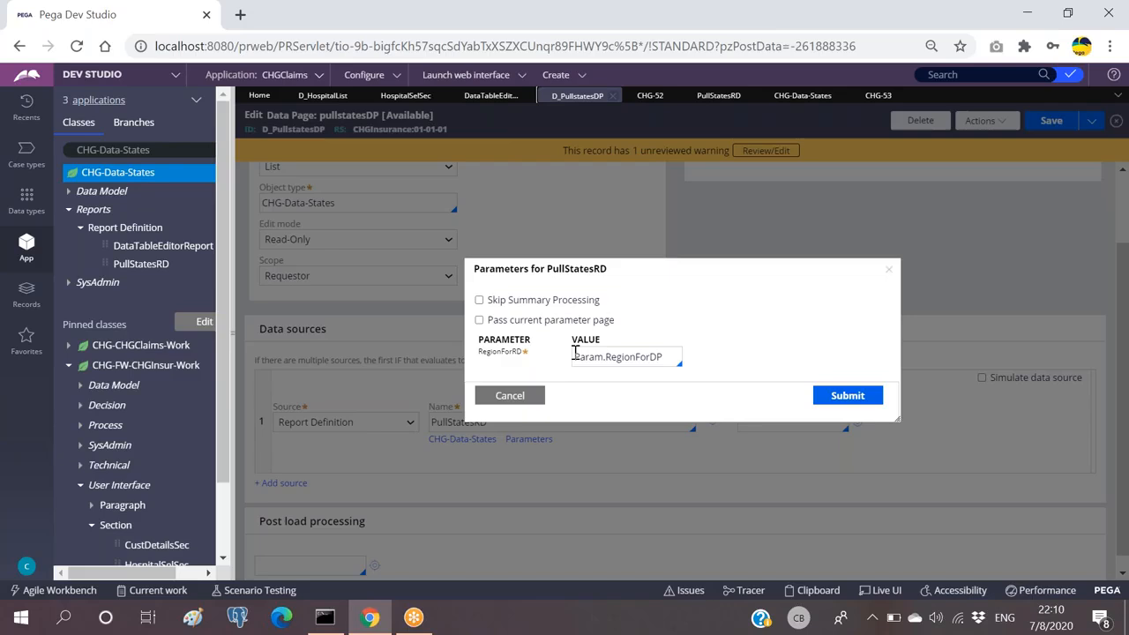
click(529, 396)
scroll(421, 209, up, 2)
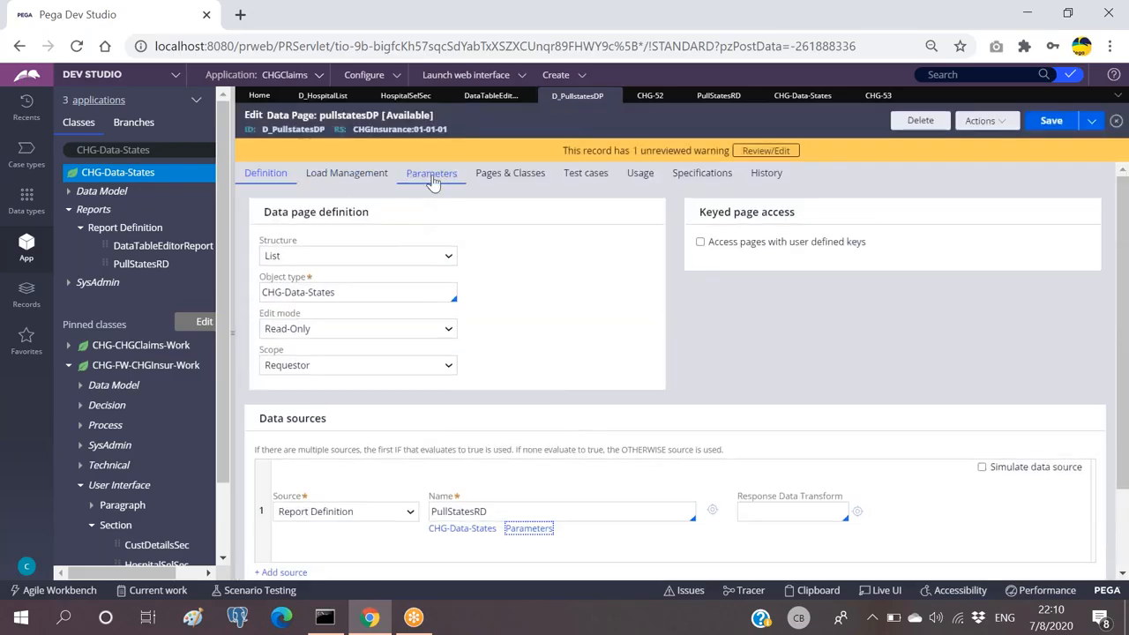
click(432, 174)
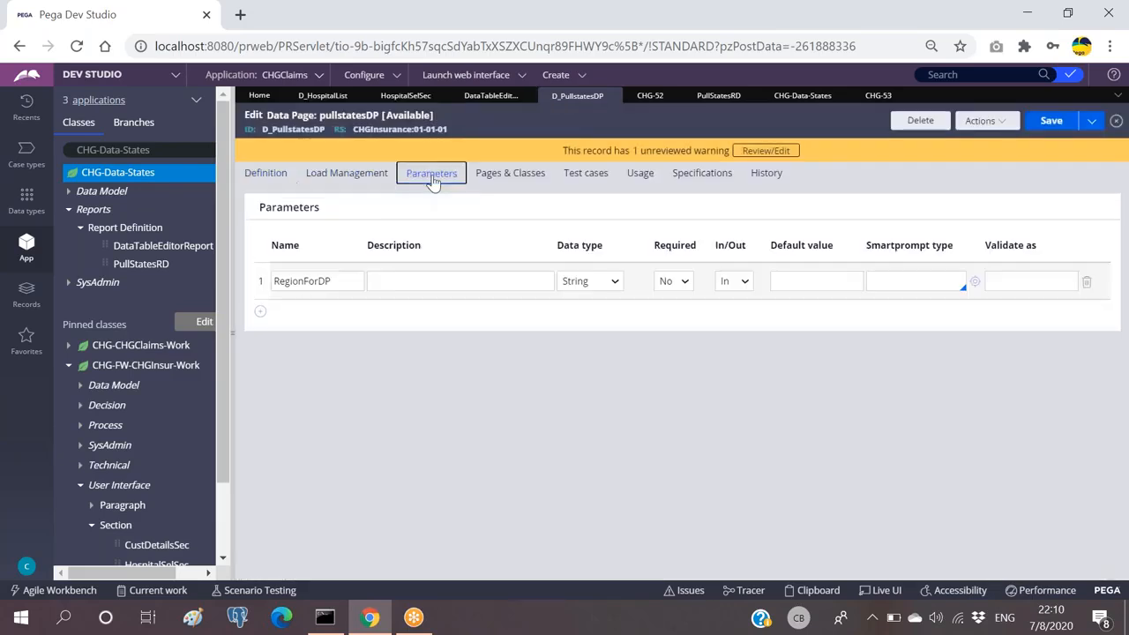
click(266, 175)
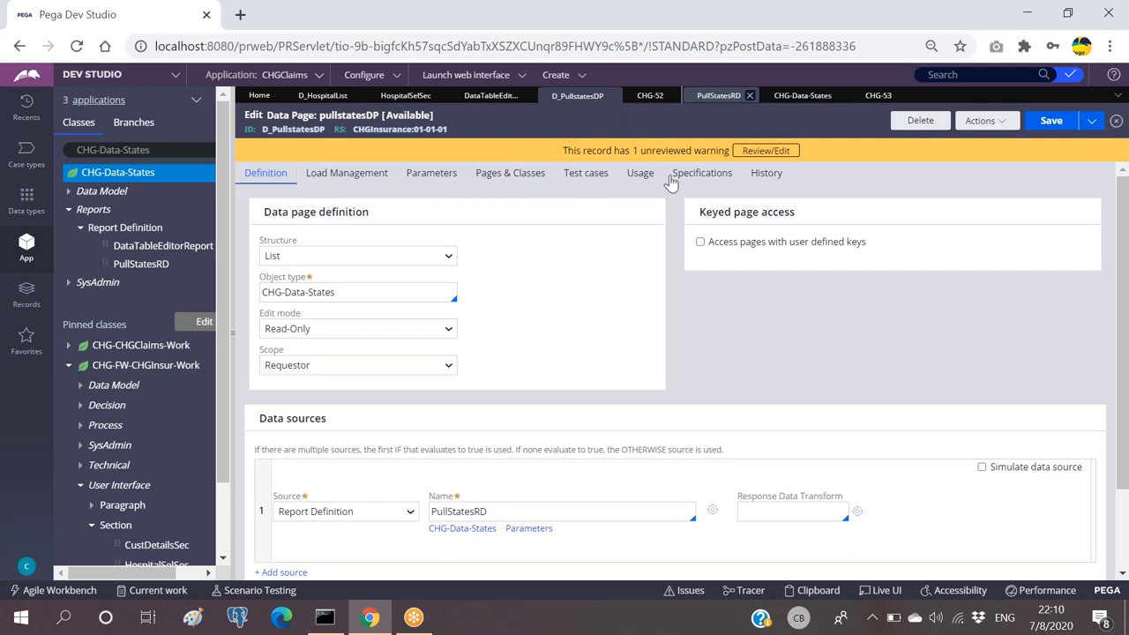
click(575, 95)
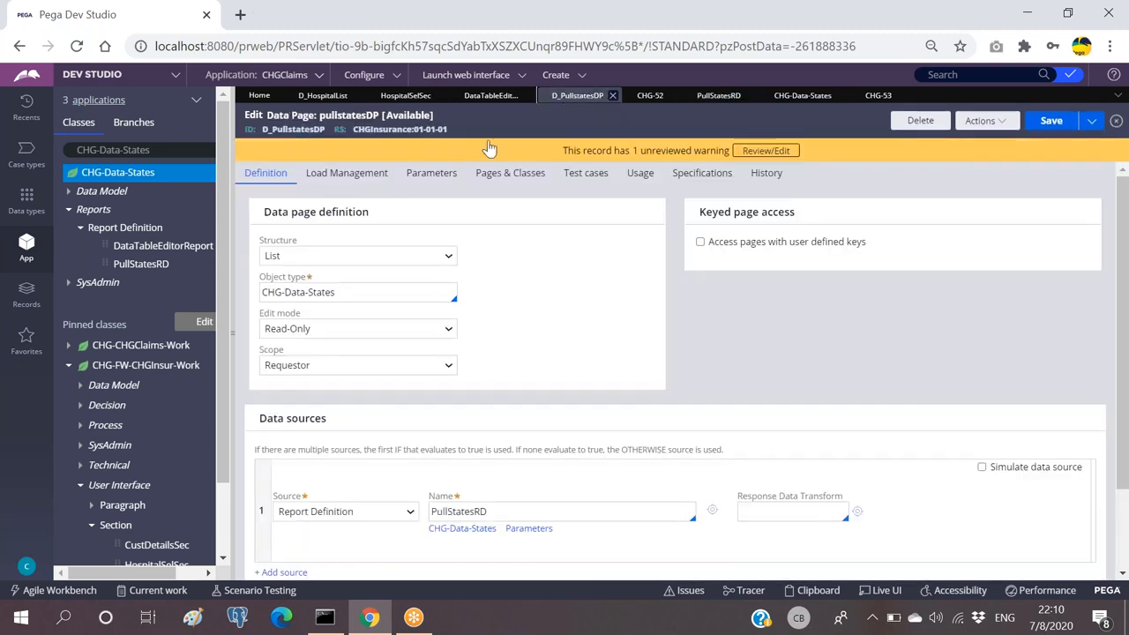
click(431, 174)
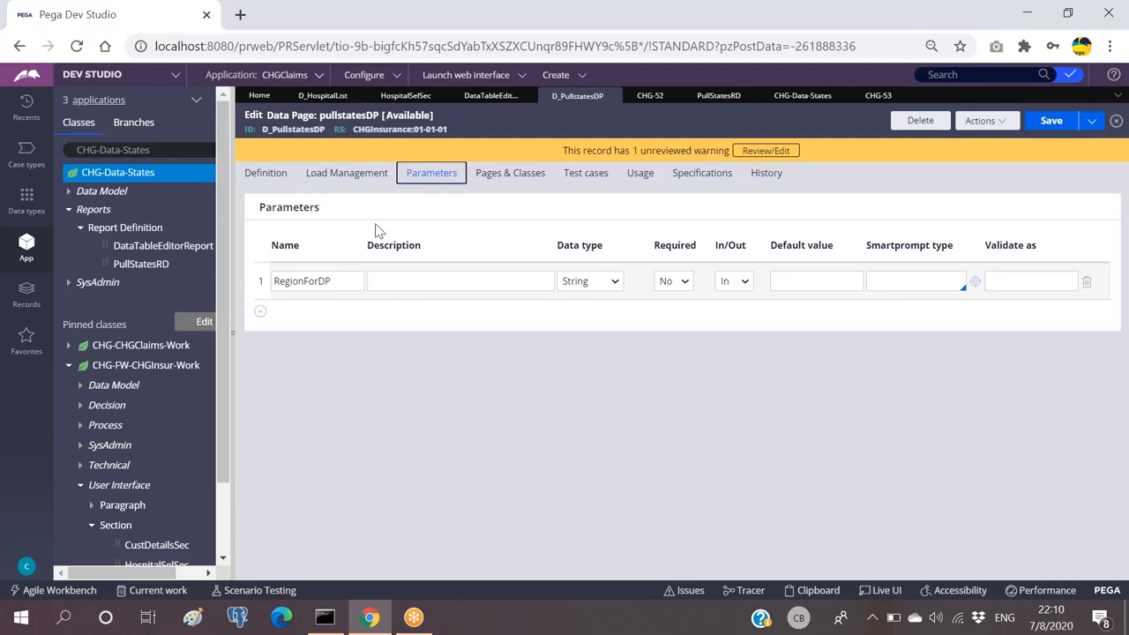
Compare the .Region filter value in the PullStatesRD report definition with the parameter declared in D_PullstatesDP.
click(719, 102)
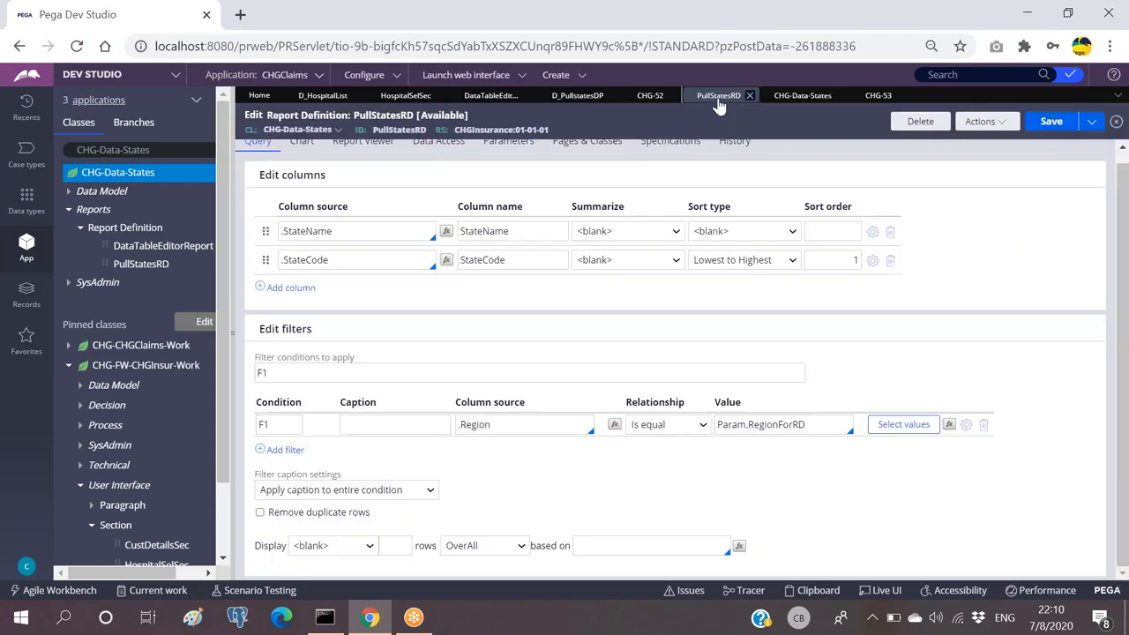
click(570, 97)
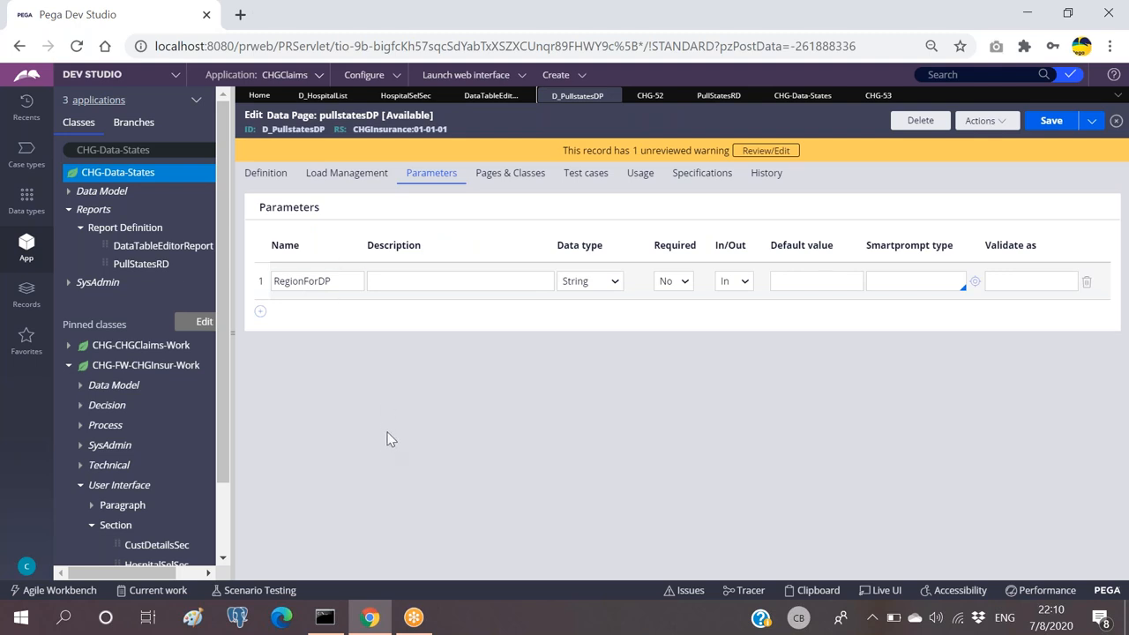
click(717, 95)
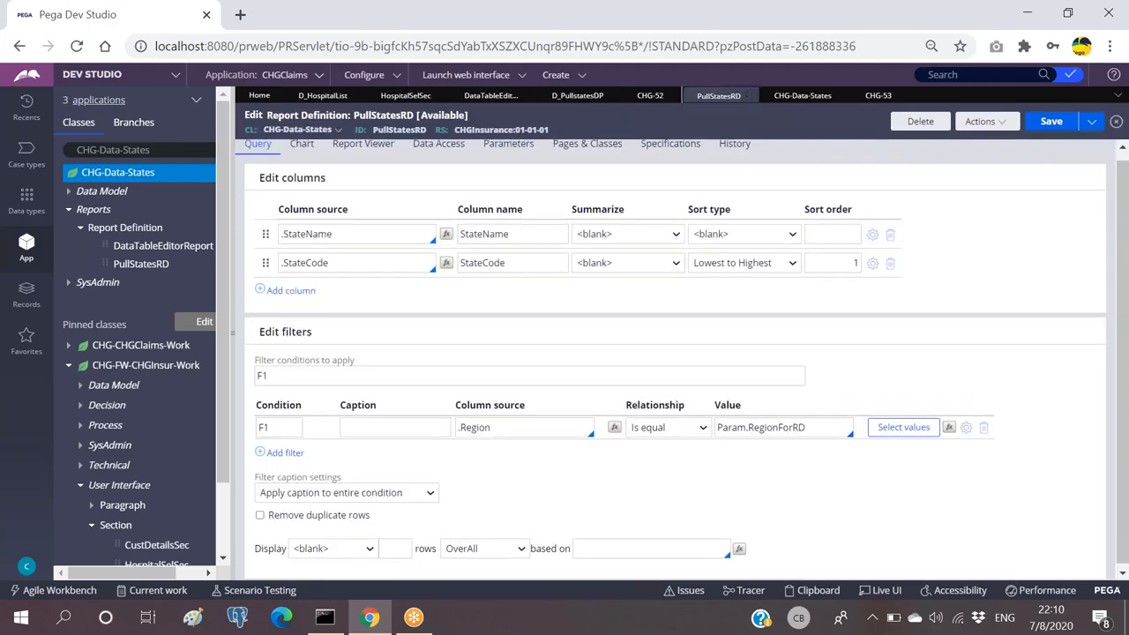
click(575, 95)
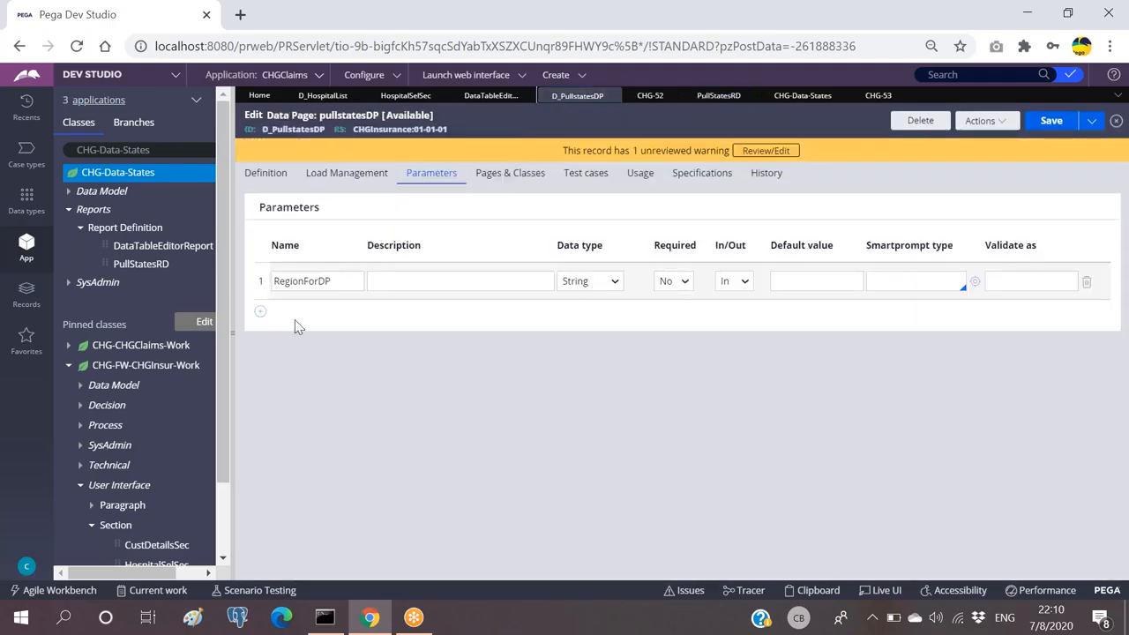
click(291, 281)
click(716, 95)
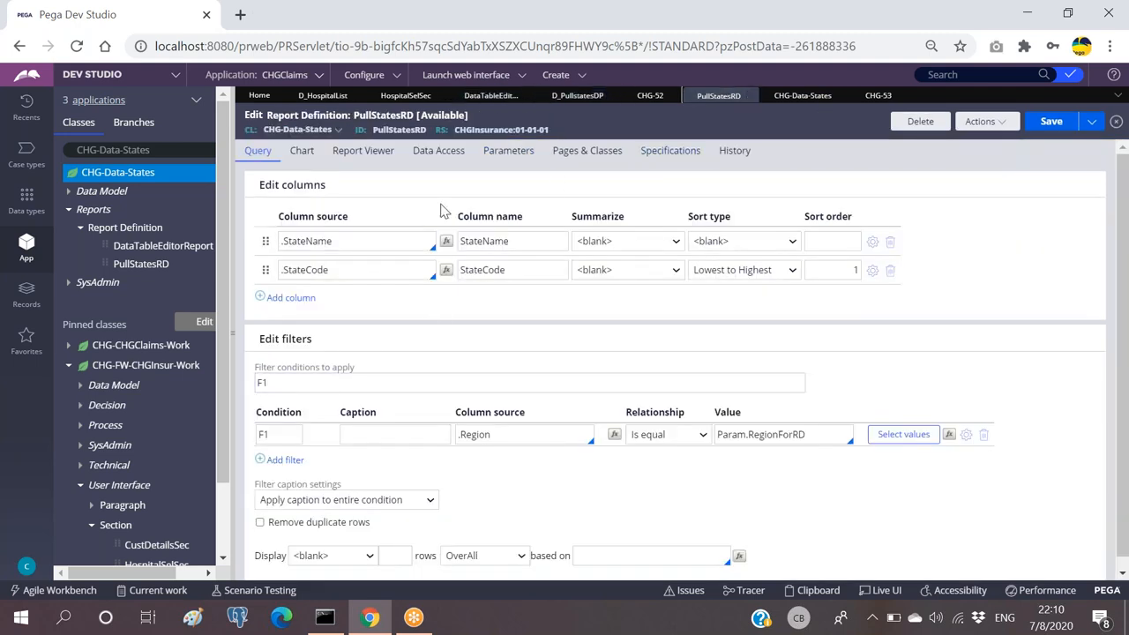
click(575, 97)
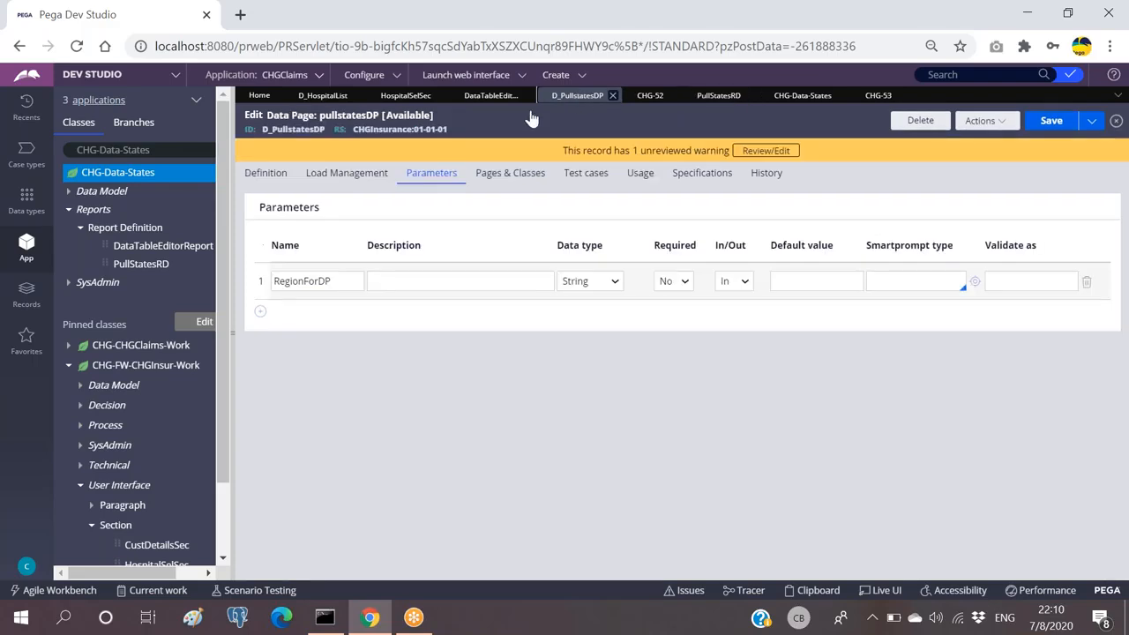
Inspect the value passed to the RegionForRD parameter in the data source of D_PullstatesDP.
click(291, 170)
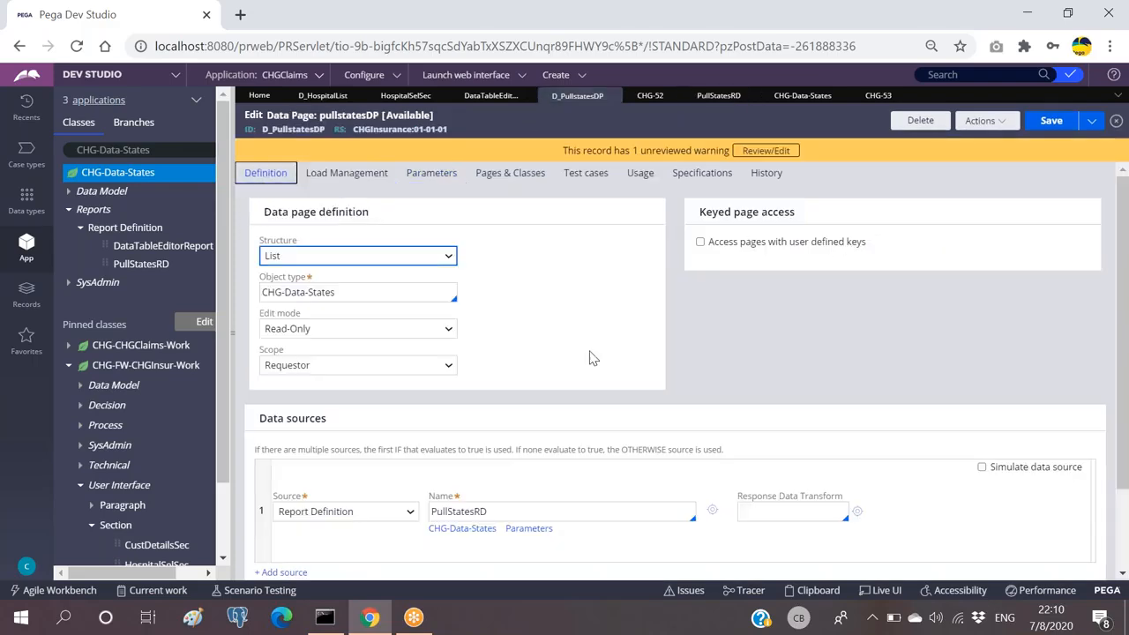
scroll(509, 274, down, 3)
click(529, 427)
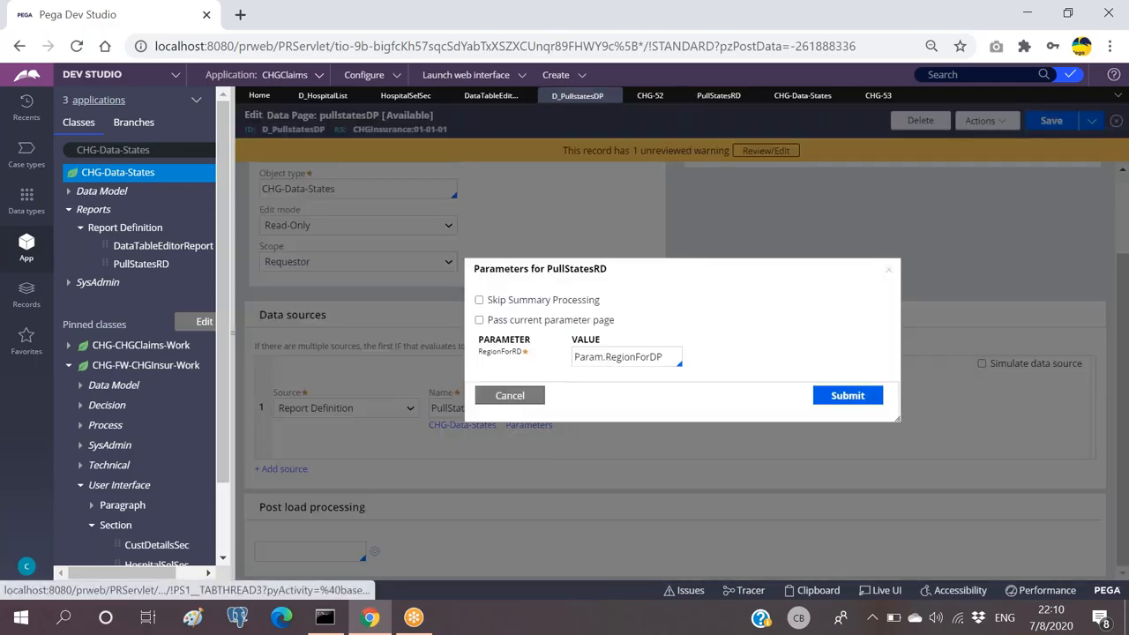
click(518, 398)
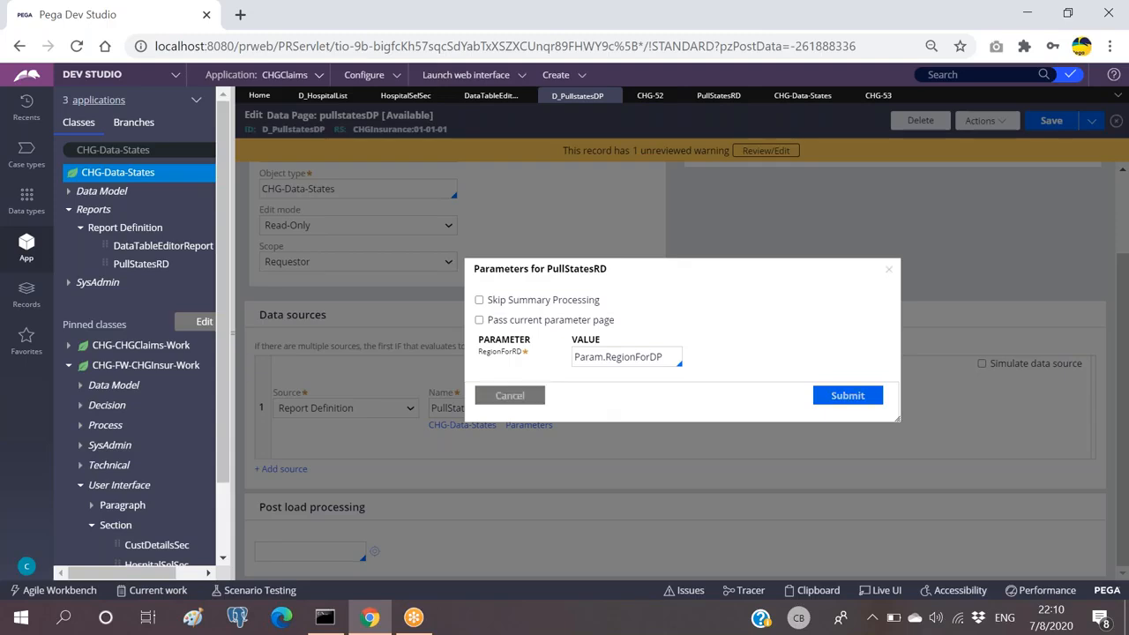
scroll(517, 317, up, 3)
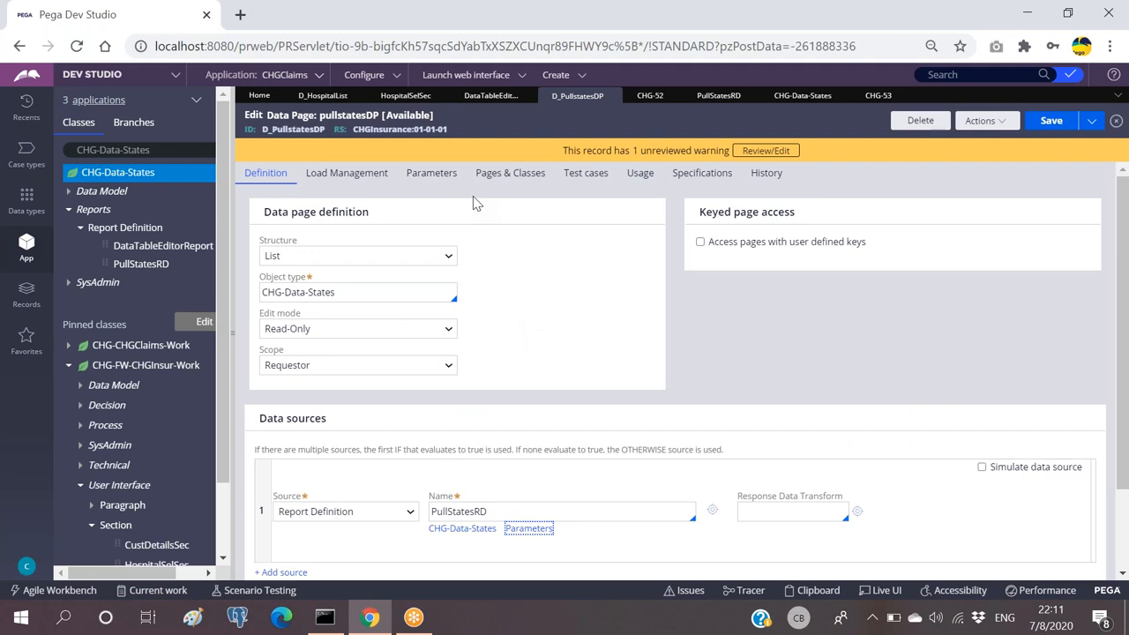
Examine the Pass current parameter page option for PullStatesRD alongside the parameter declared in D_PullstatesDP.
click(431, 173)
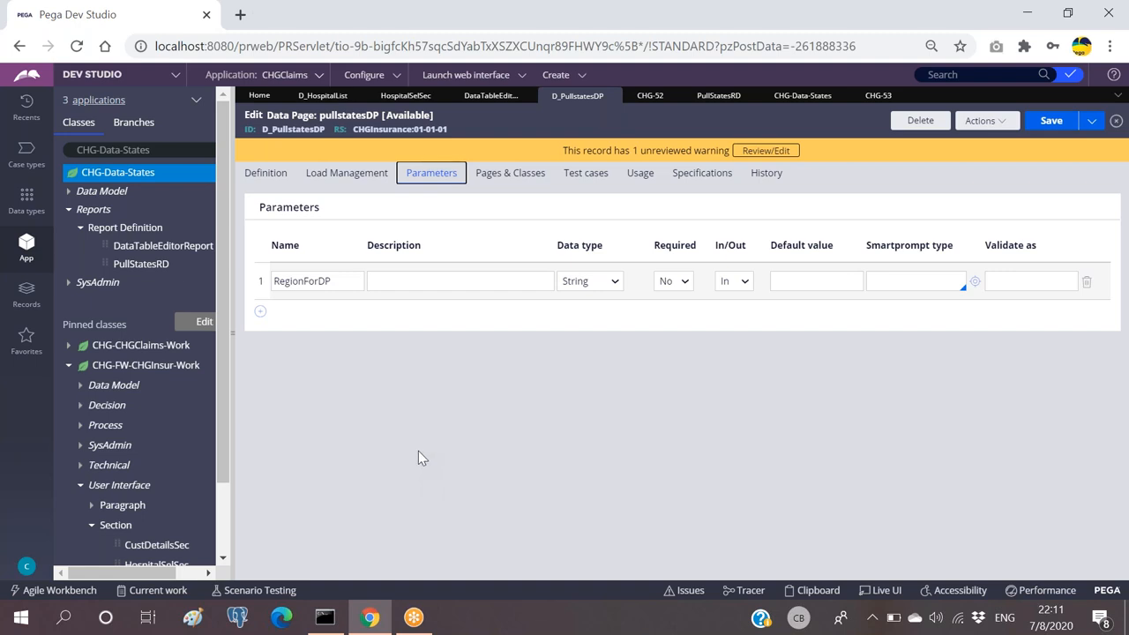
click(265, 173)
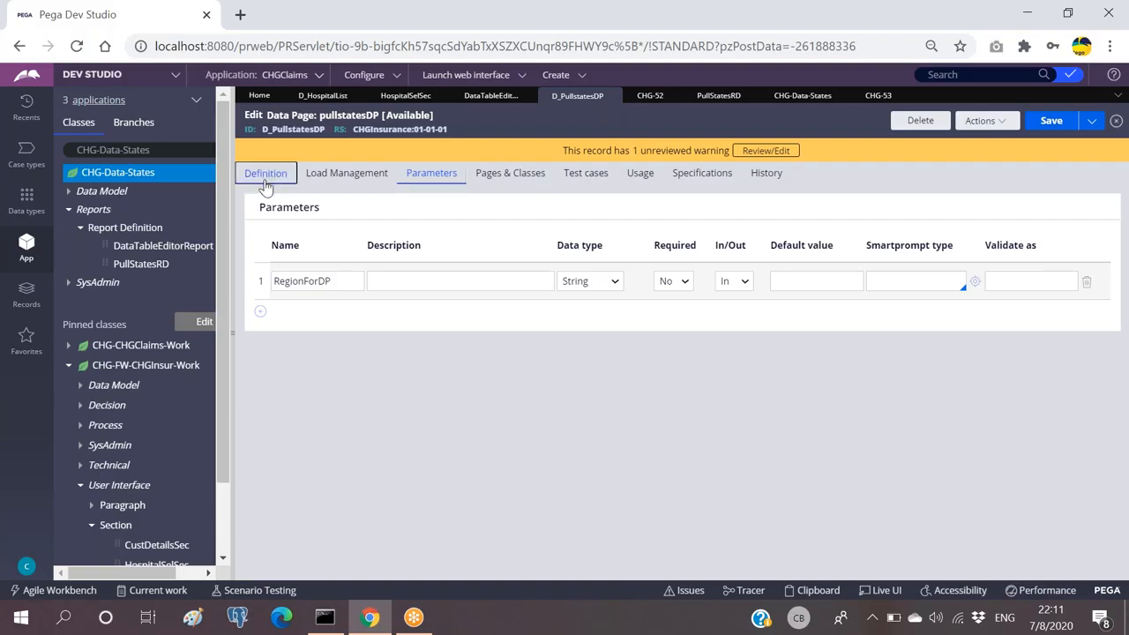
scroll(518, 486, down, 1)
scroll(517, 486, down, 1)
click(528, 424)
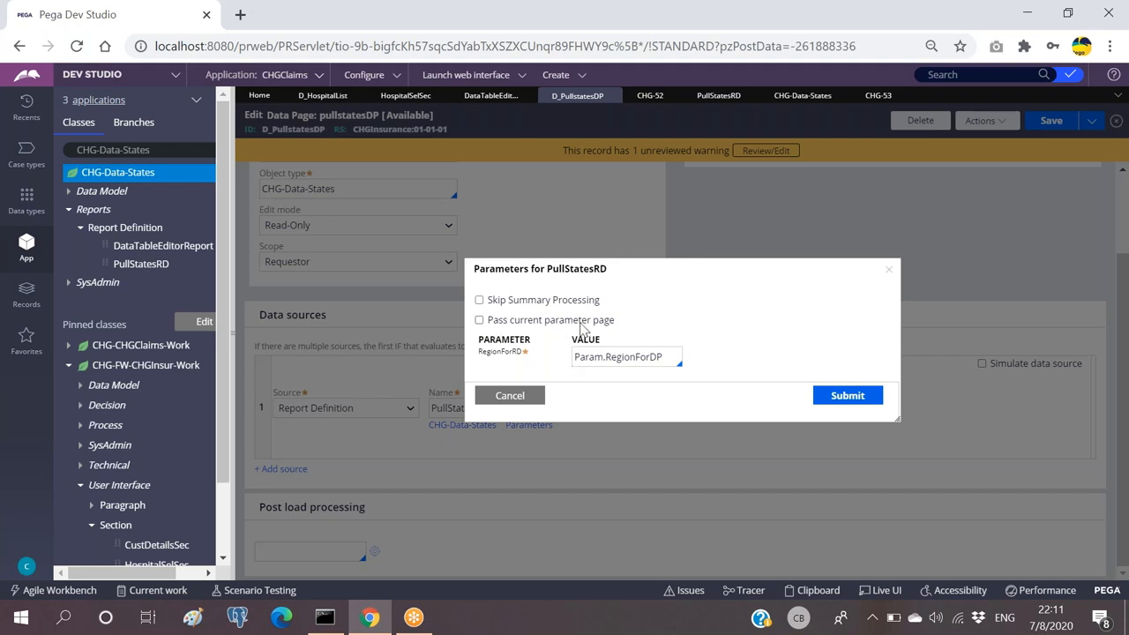
drag(631, 323, 492, 324)
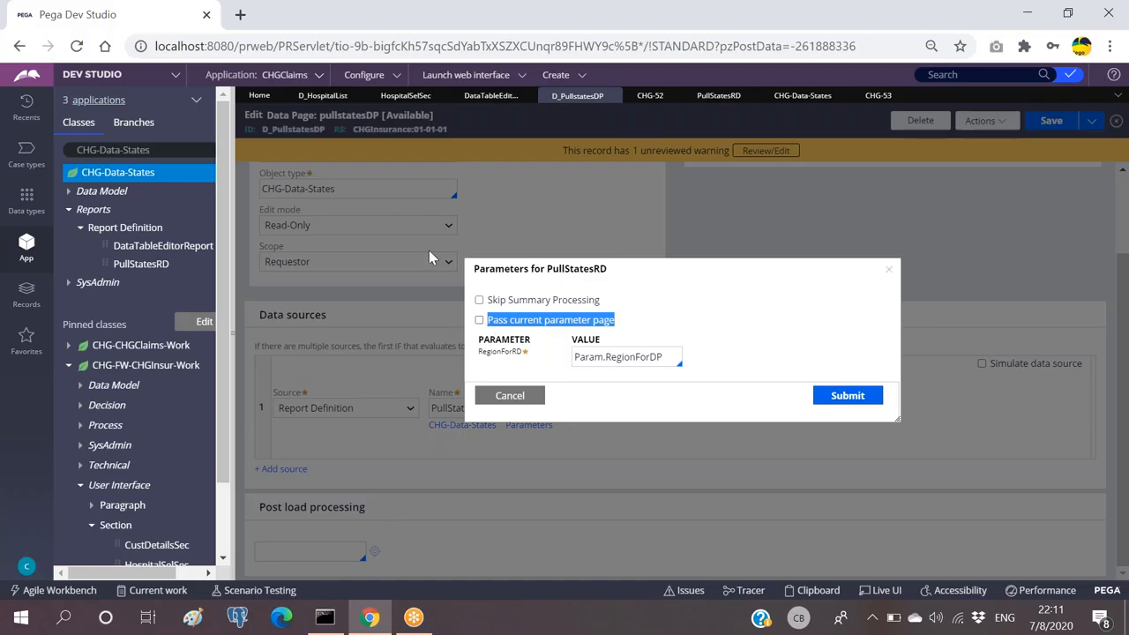
click(502, 389)
scroll(422, 242, up, 2)
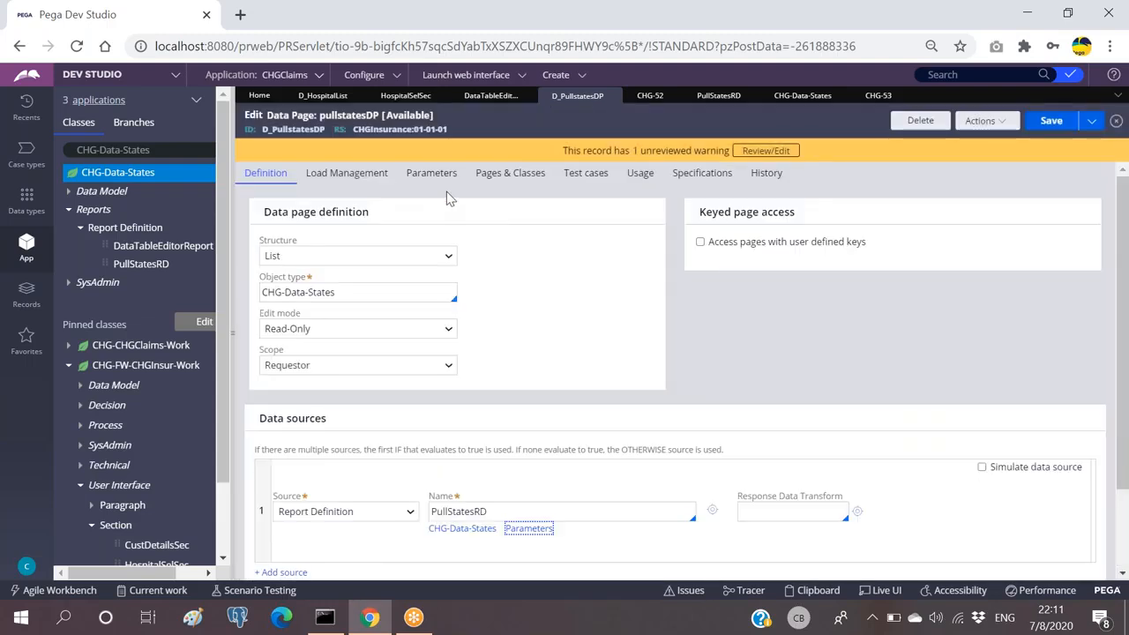
click(431, 176)
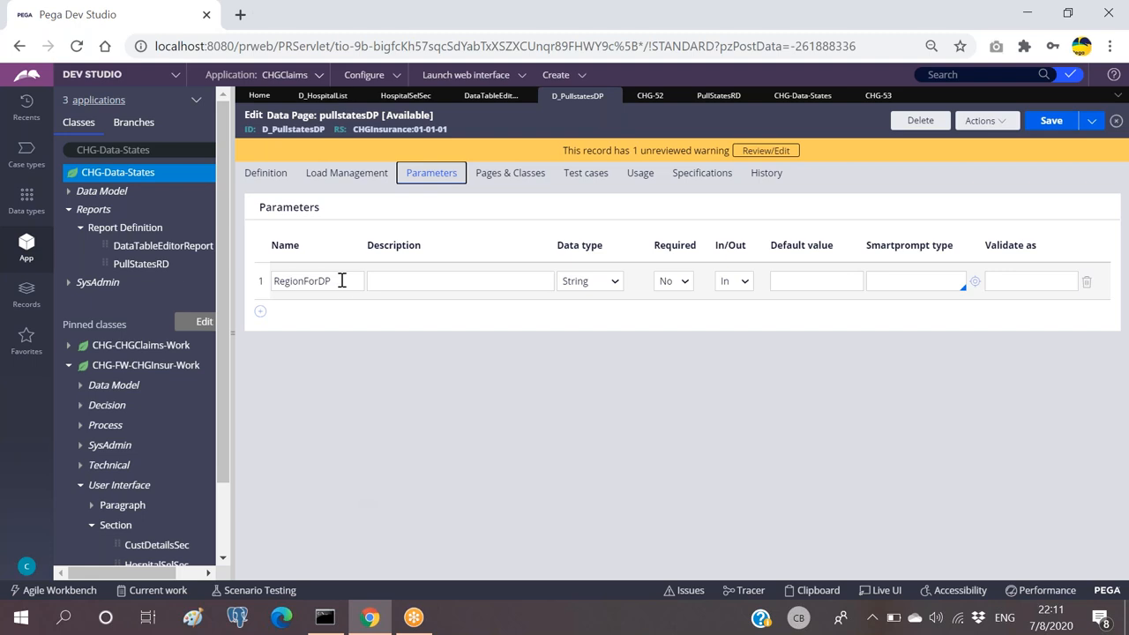
Toggle Pass current parameter page for PullStatesRD in the D_PullstatesDP data source to compare it with explicit parameter passing.
click(287, 176)
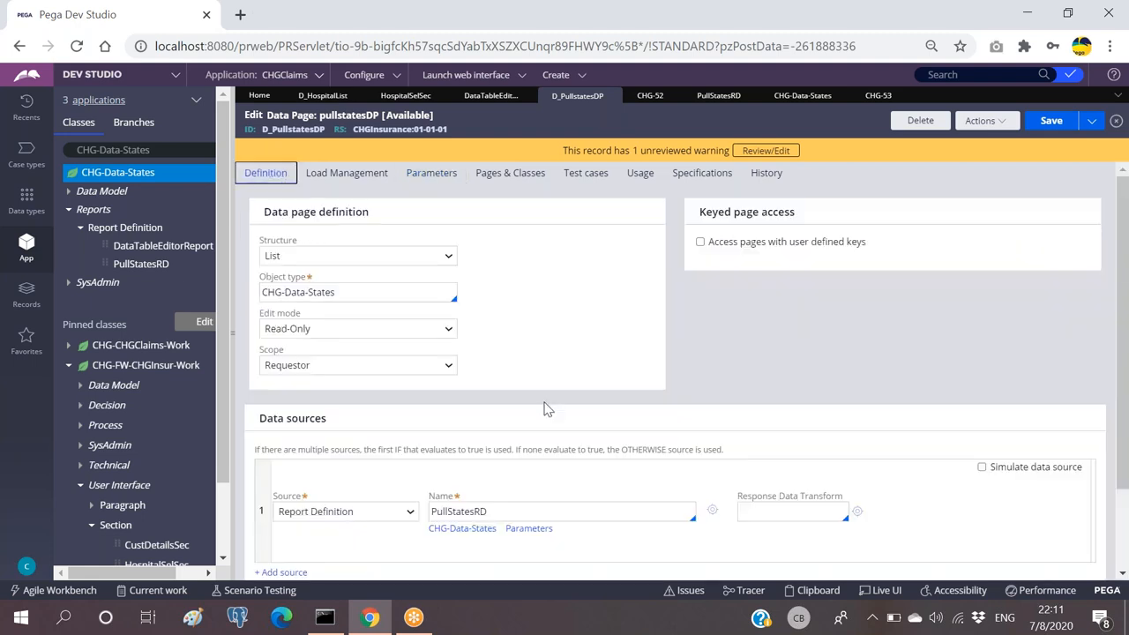
scroll(544, 406, down, 1)
click(527, 425)
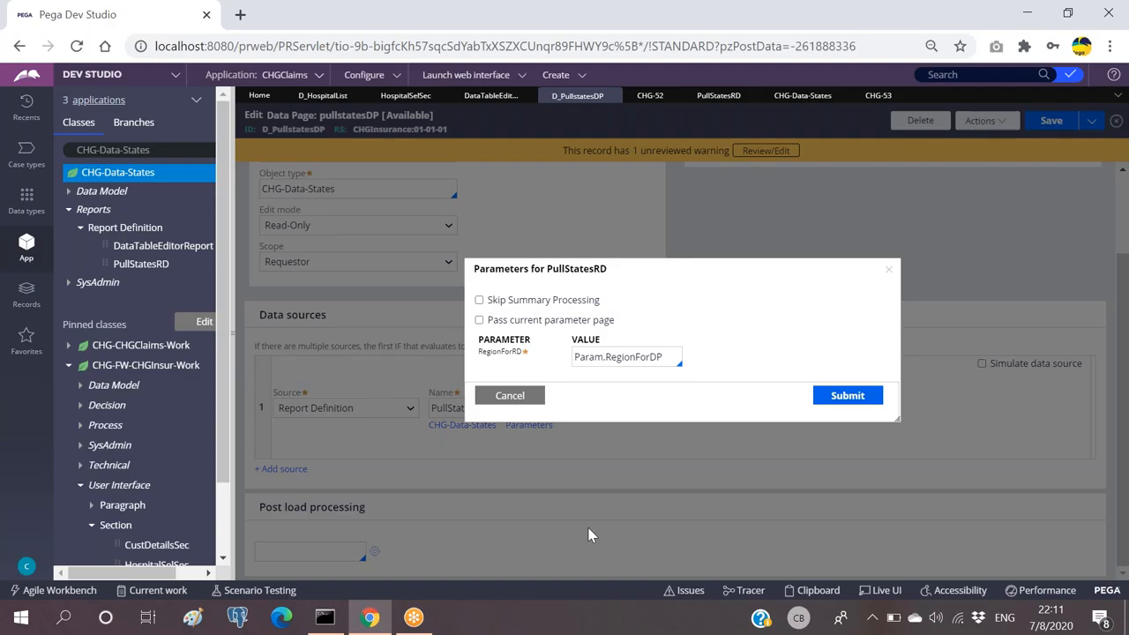
click(626, 357)
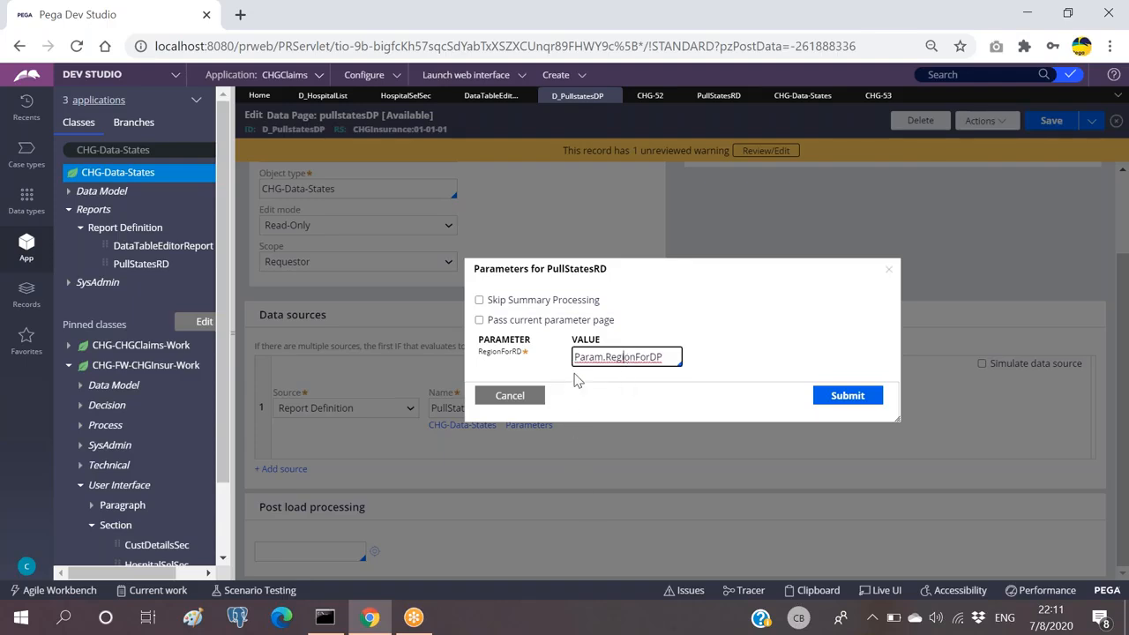
click(479, 320)
drag(612, 337, 469, 265)
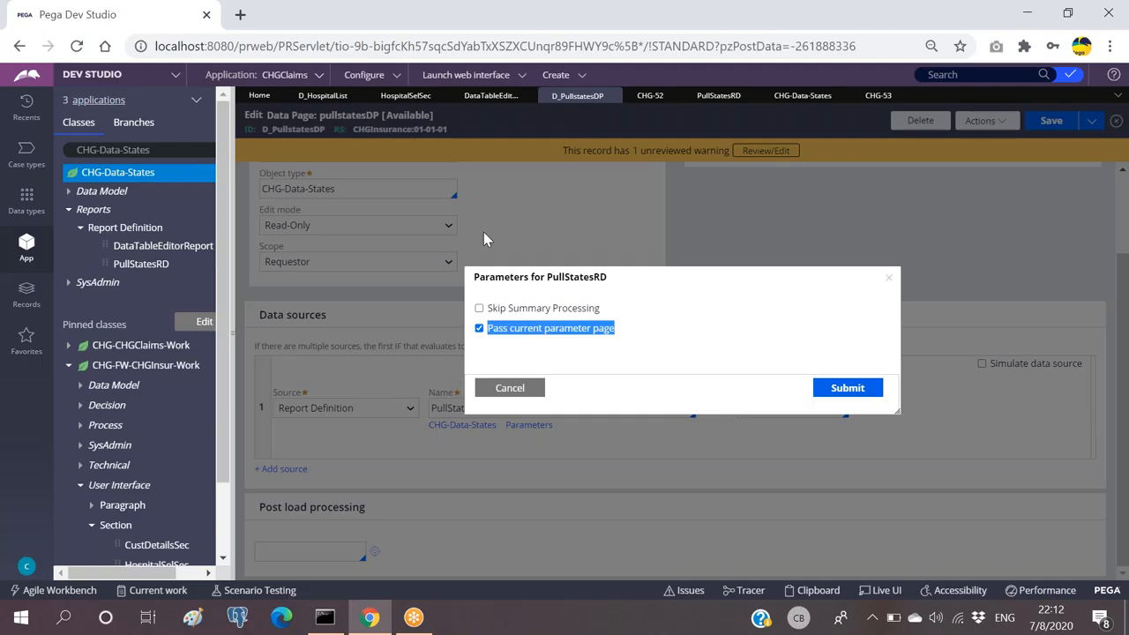
click(686, 310)
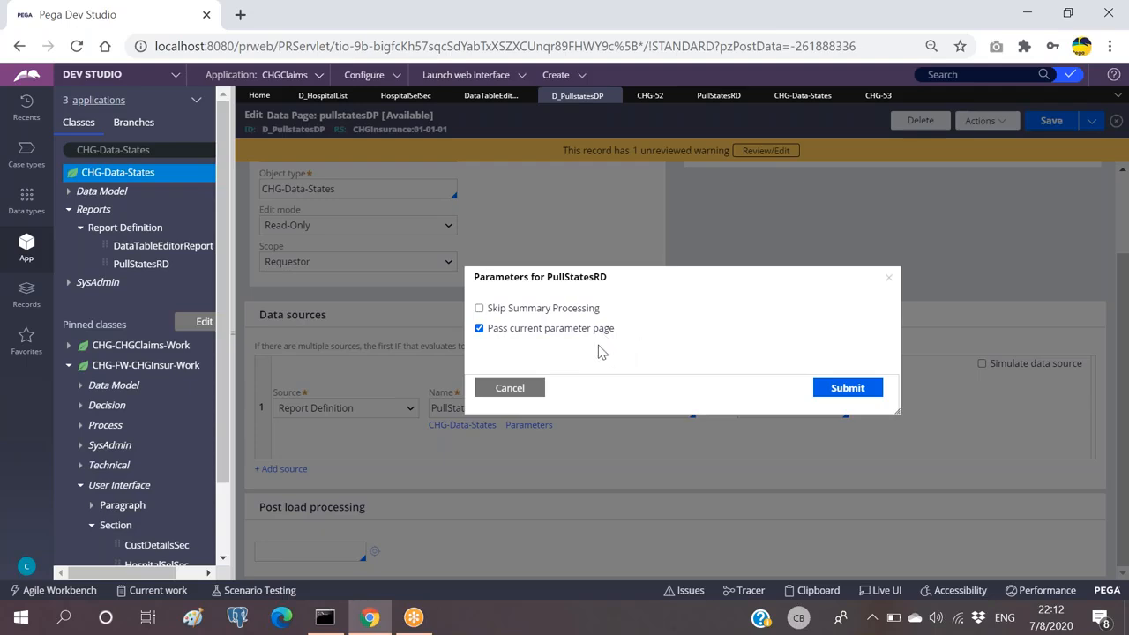
click(479, 329)
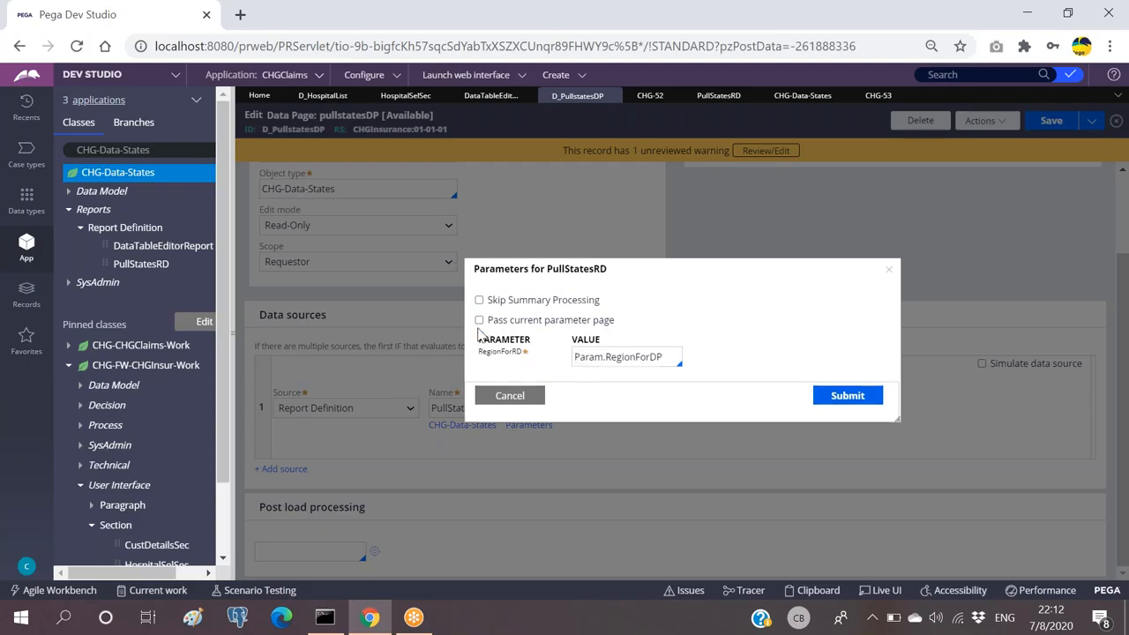
click(478, 329)
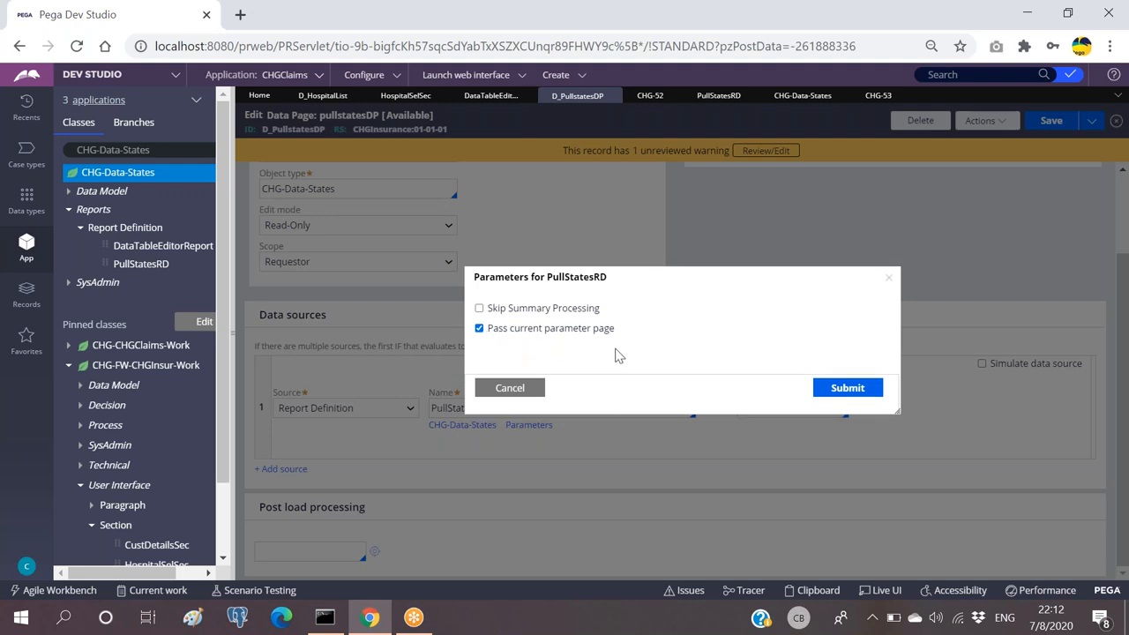
click(479, 328)
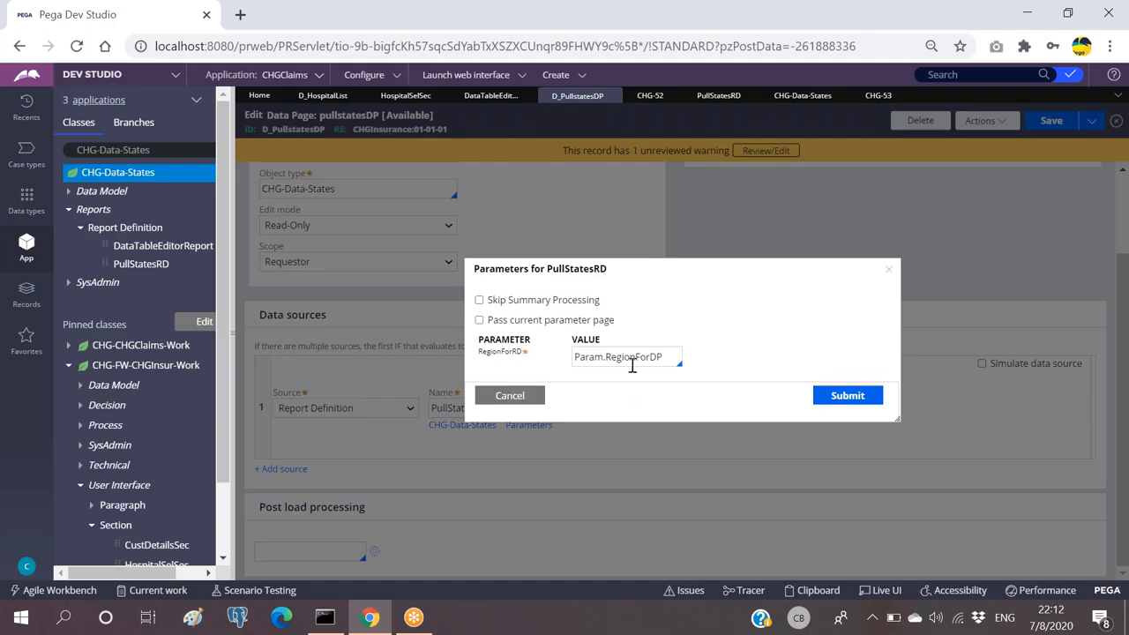
Inspect the mapping of RegionForRD to Param.RegionForDP against the Pass current parameter page option, discarding any changes.
drag(667, 358, 607, 353)
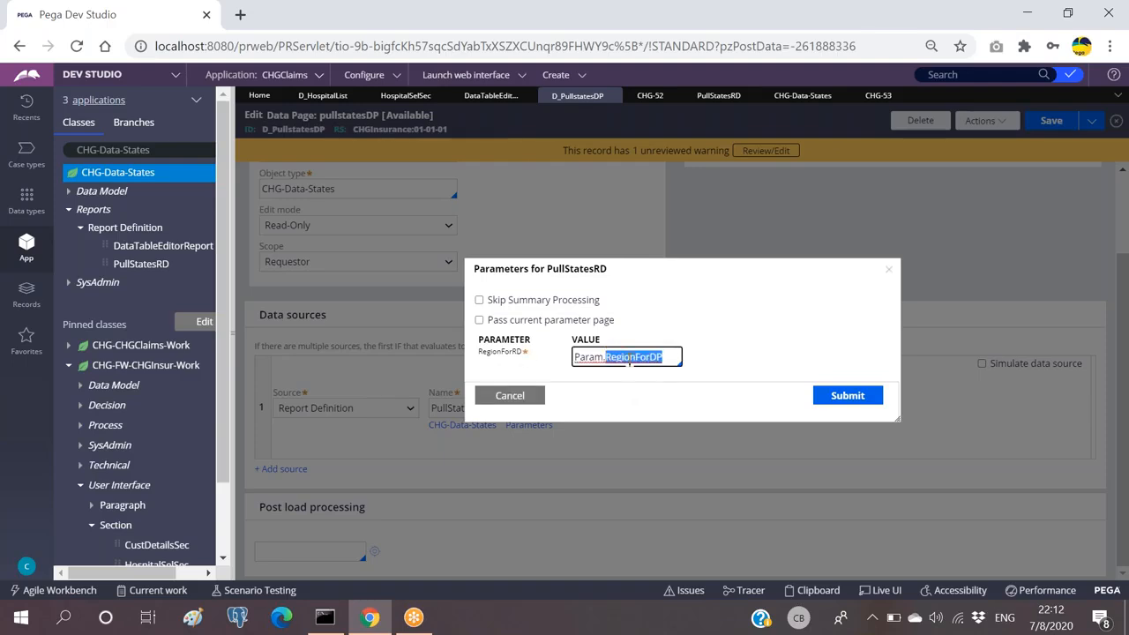
drag(668, 357, 650, 357)
drag(523, 354, 481, 352)
click(507, 365)
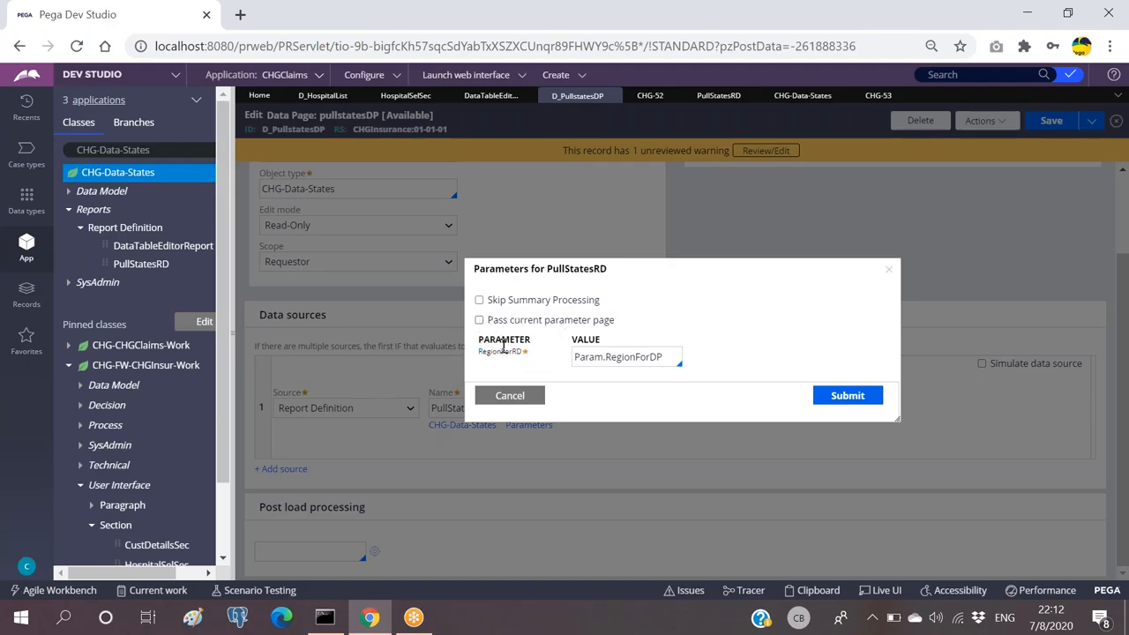
double_click(500, 352)
double_click(637, 358)
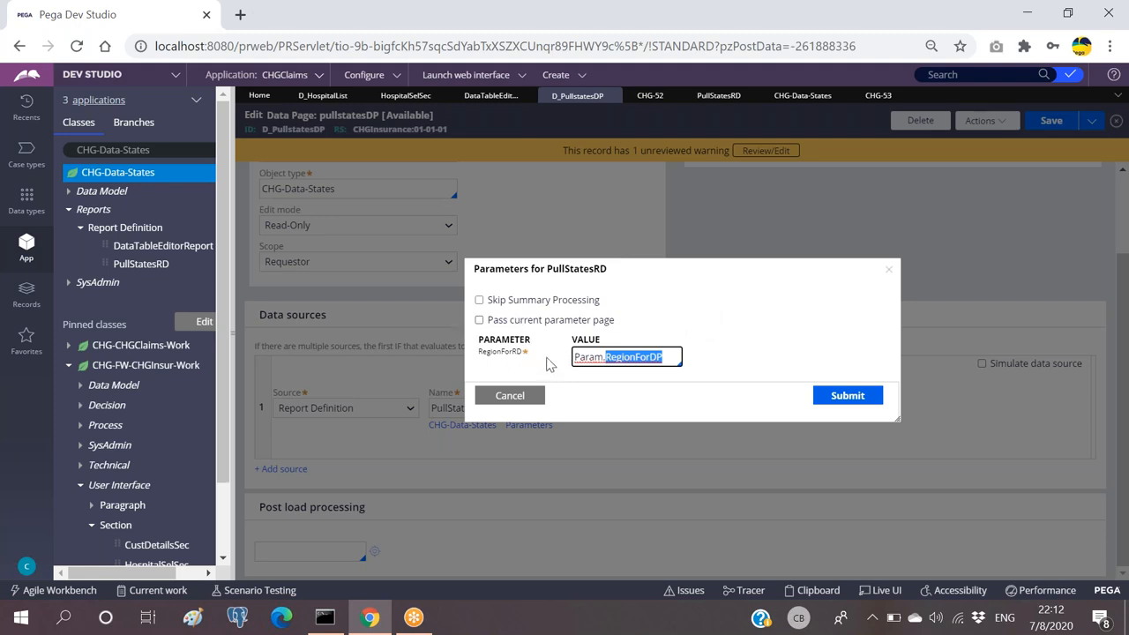
click(480, 321)
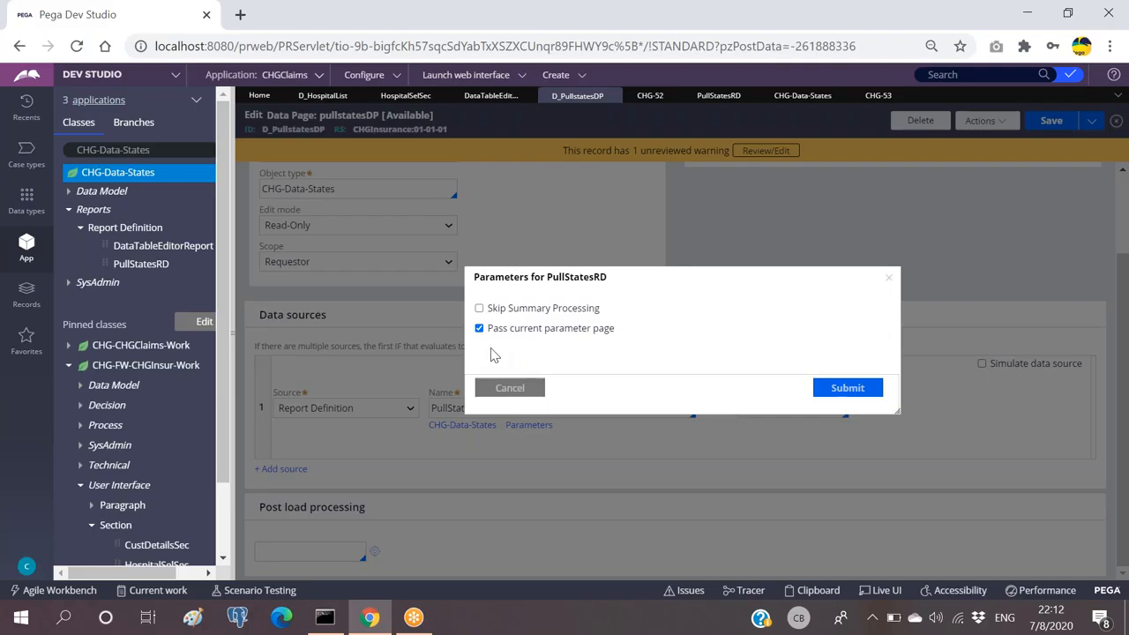
click(506, 386)
Copy the name of the RegionForDP parameter declared in the D_PullstatesDP data page.
scroll(489, 220, up, 3)
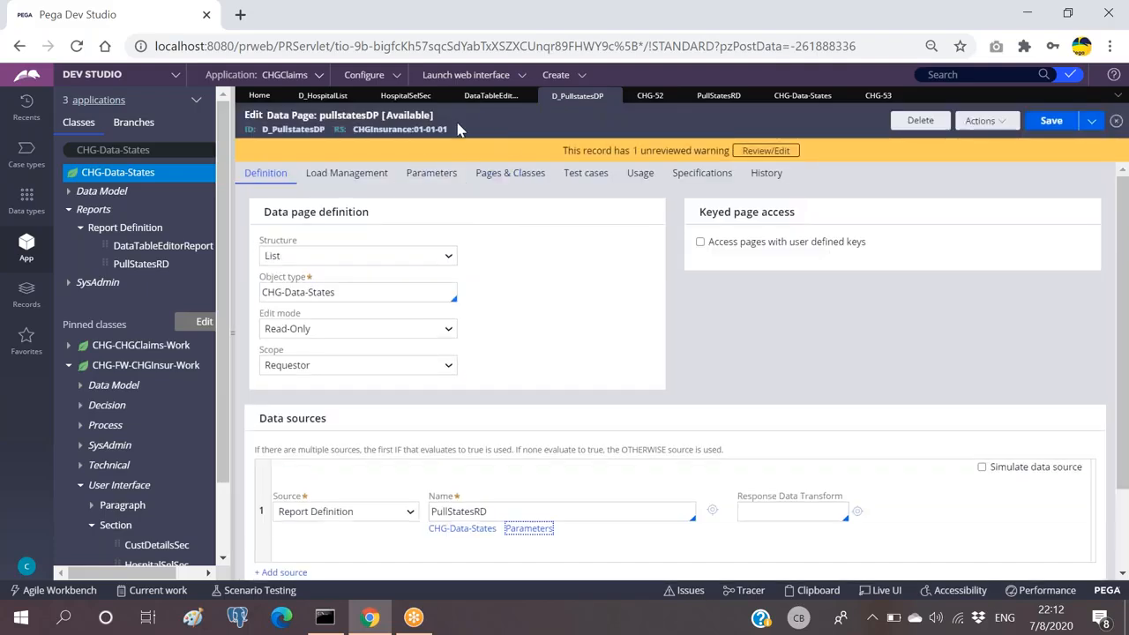
click(417, 177)
drag(338, 283, 266, 280)
click(421, 314)
click(340, 281)
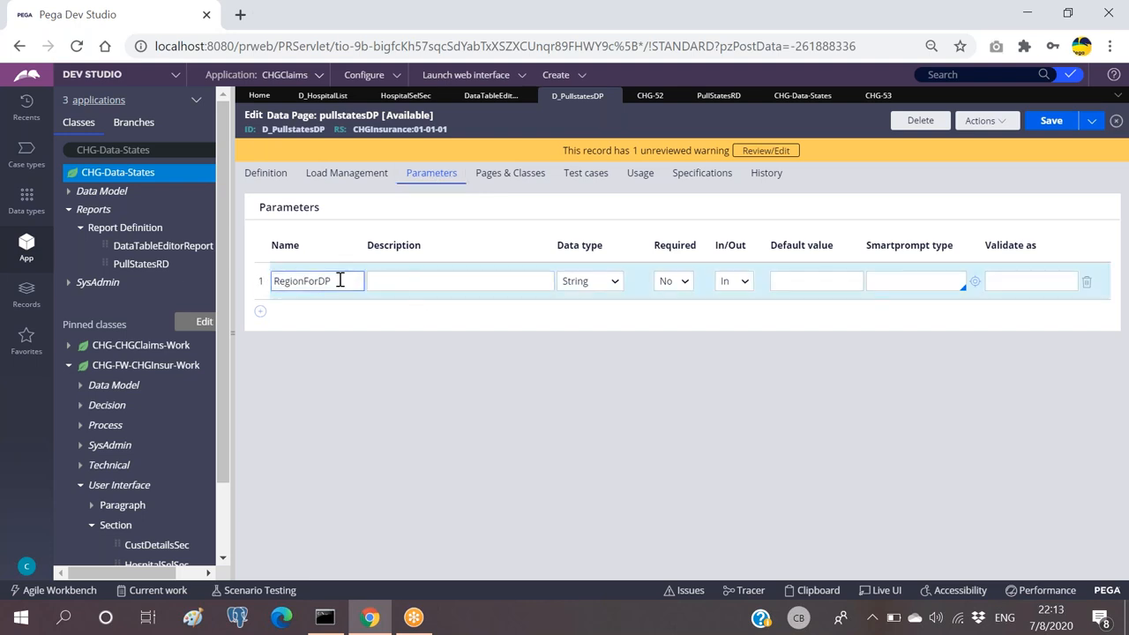
double_click(362, 282)
key(ctrl+c)
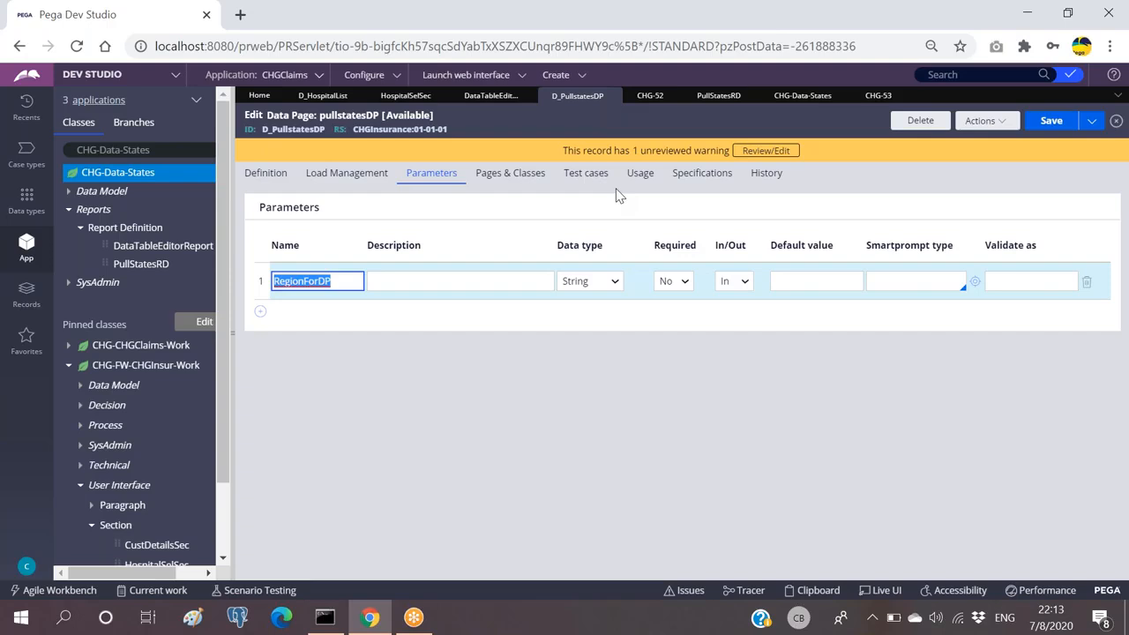
Rename the parameter of the PullStatesRD report definition to RegionForDP using the copied name.
click(718, 95)
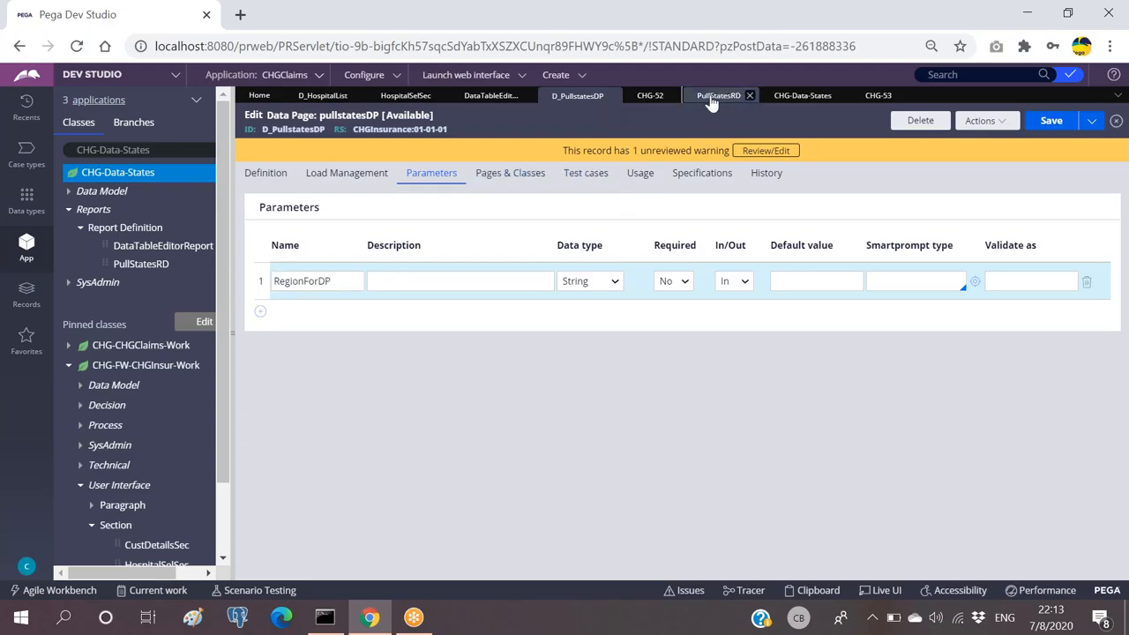
click(425, 157)
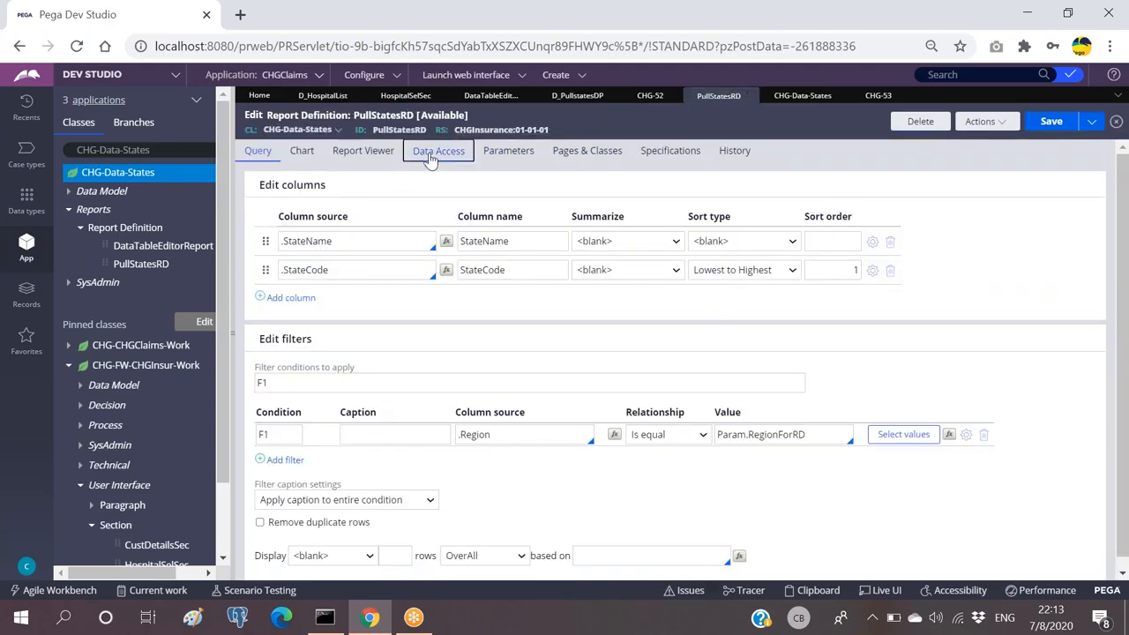
click(502, 151)
click(339, 240)
key(BackSpace)
key(BackSpace)
key(BackSpace)
key(BackSpace)
key(BackSpace)
key(BackSpace)
key(BackSpace)
key(BackSpace)
key(BackSpace)
key(BackSpace)
key(BackSpace)
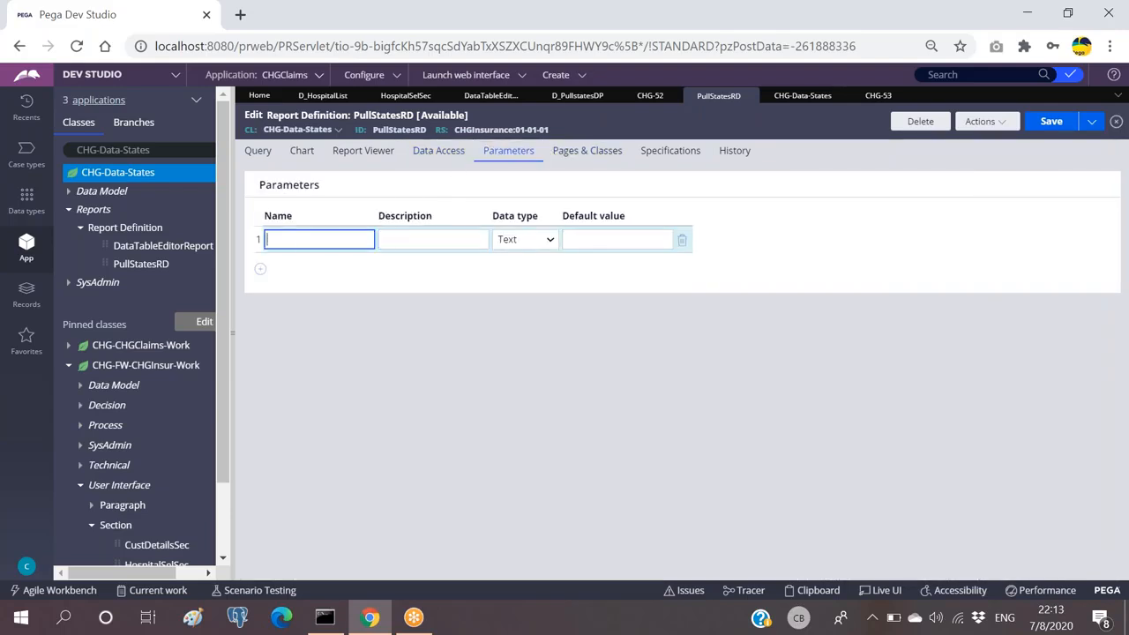
key(ctrl+v)
Set the .Region filter value in PullStatesRD to Param.RegionForDP and save the report definition.
click(258, 151)
scroll(688, 360, down, 1)
click(826, 423)
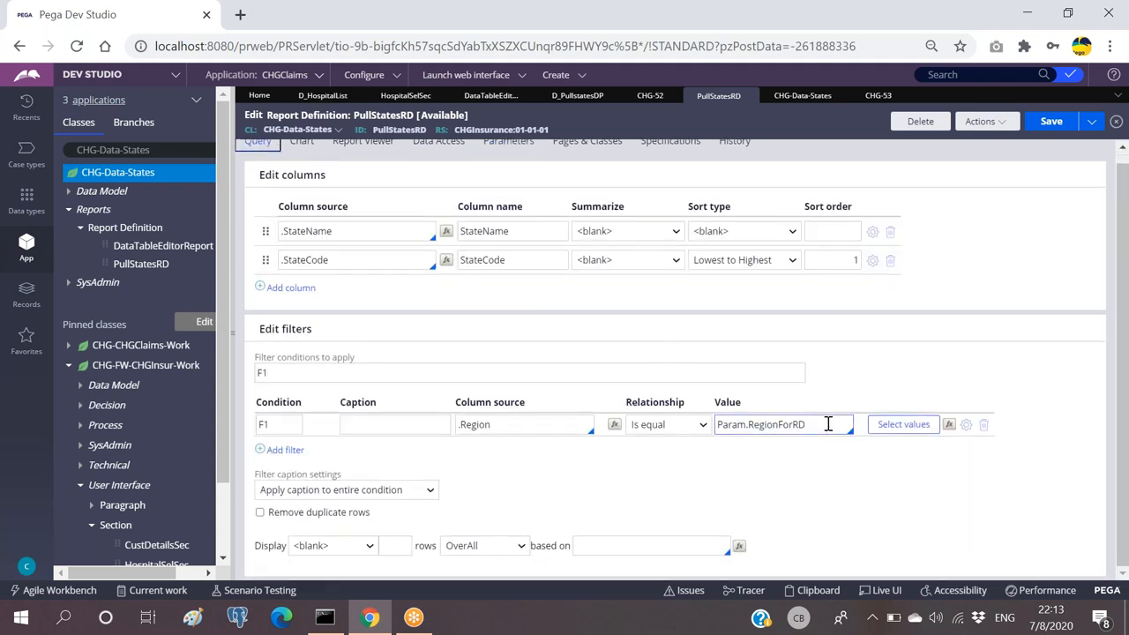
key(BackSpace)
key(BackSpace)
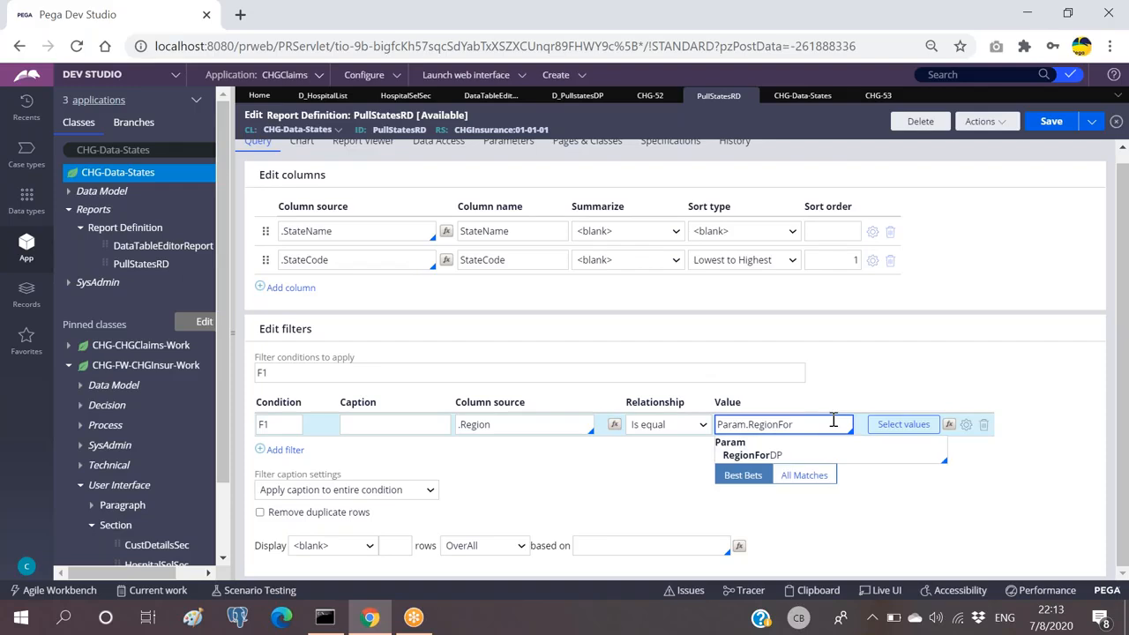
text(DP)
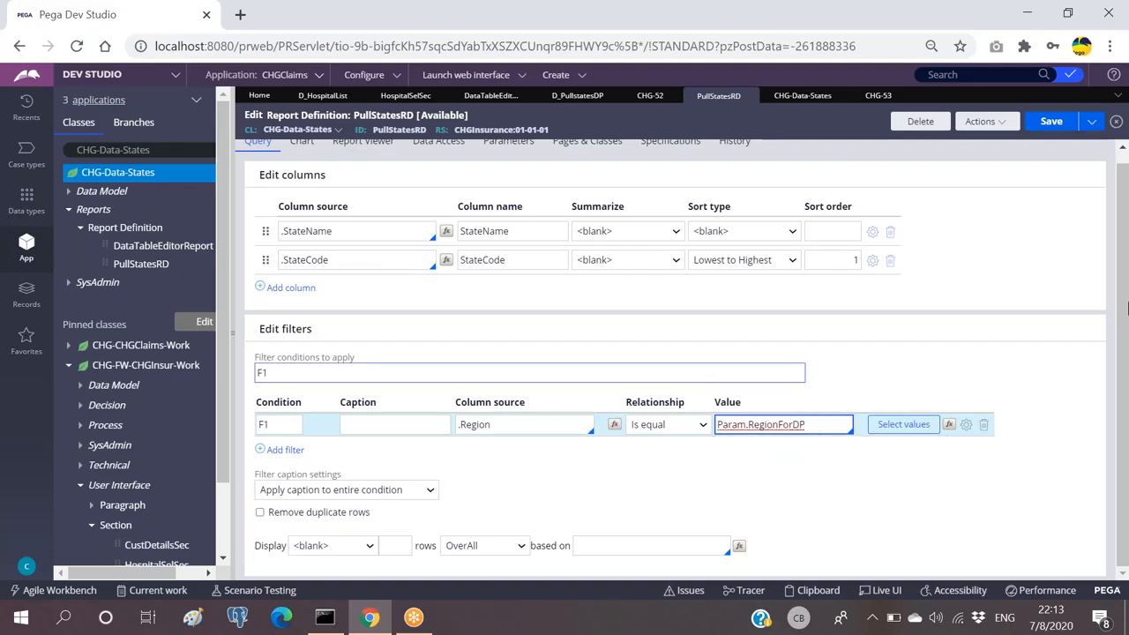
click(1053, 122)
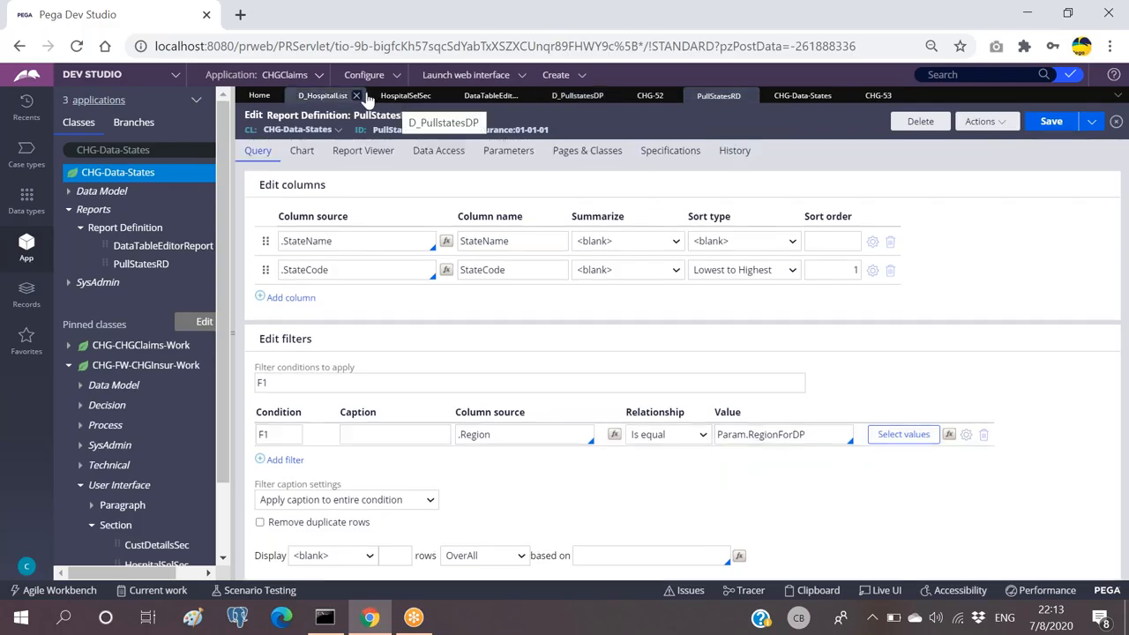
Enable Pass current parameter page for PullStatesRD in the D_PullstatesDP data source and save the data page.
click(323, 95)
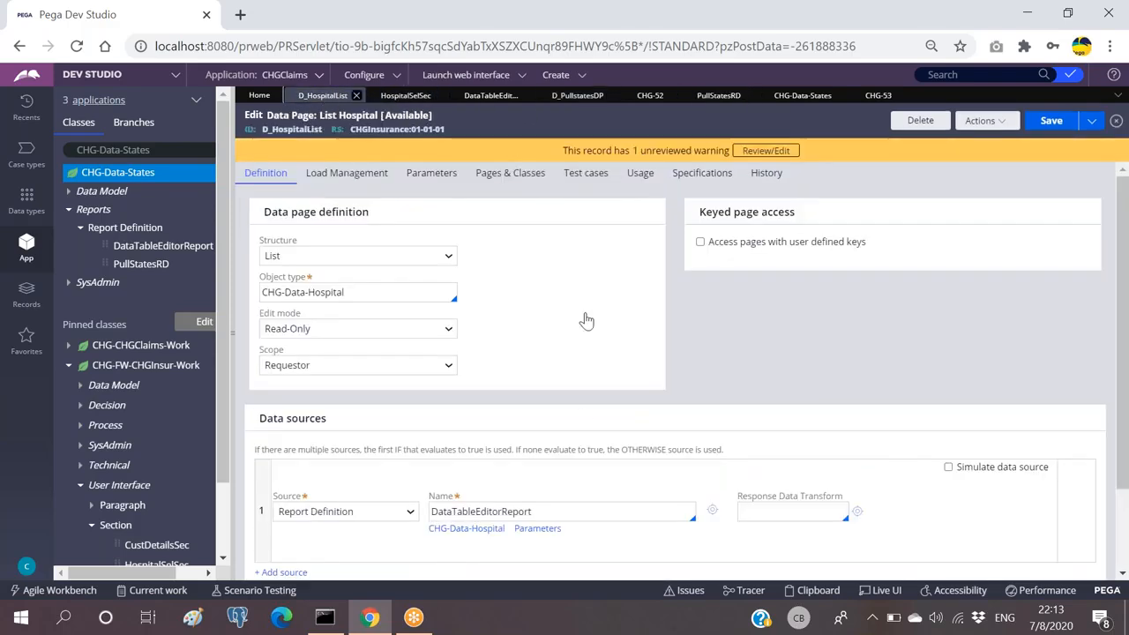
click(431, 174)
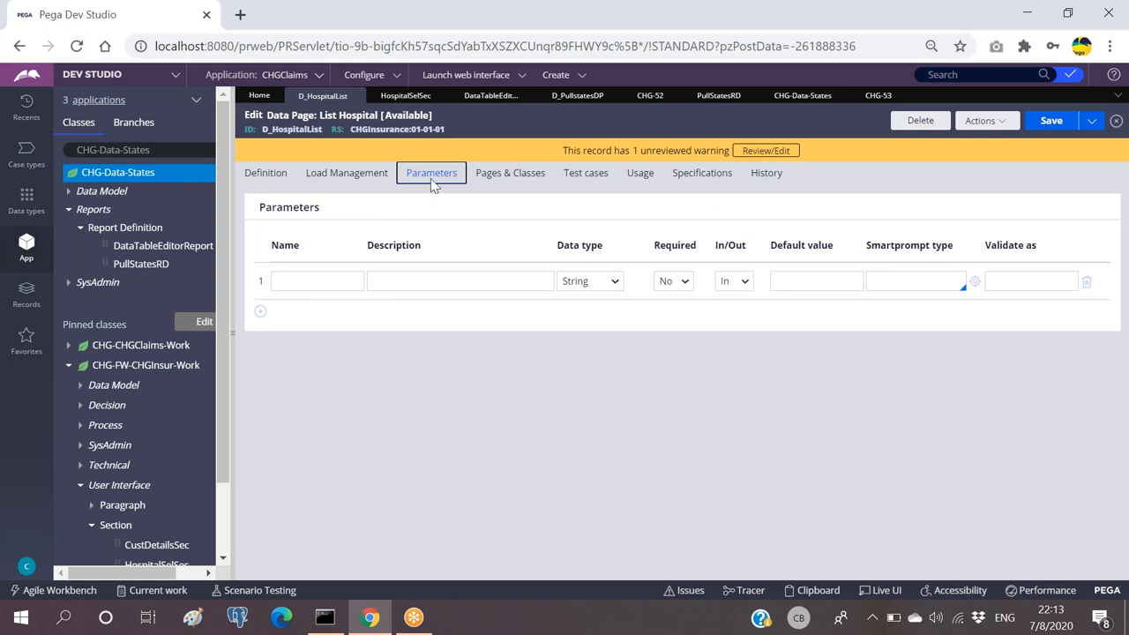
click(578, 95)
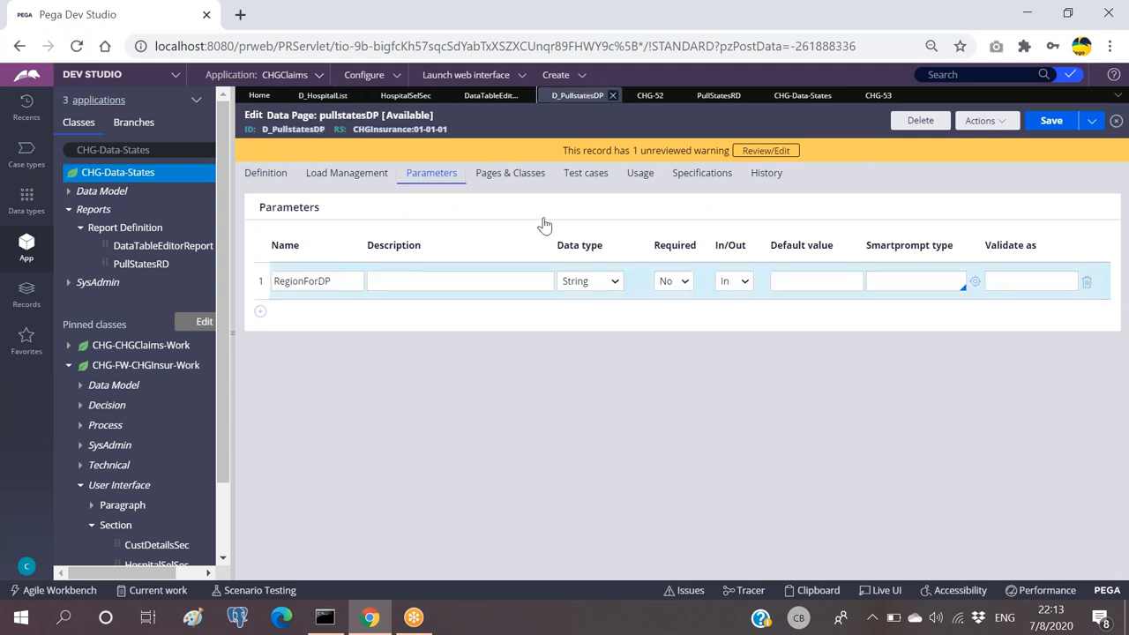
click(267, 173)
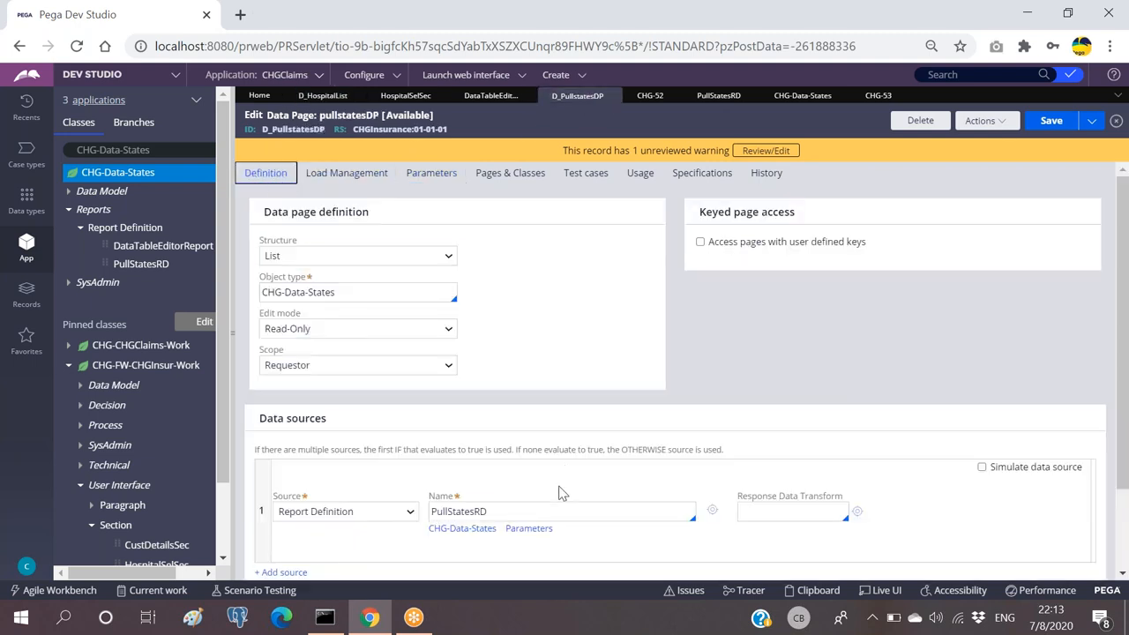
click(529, 529)
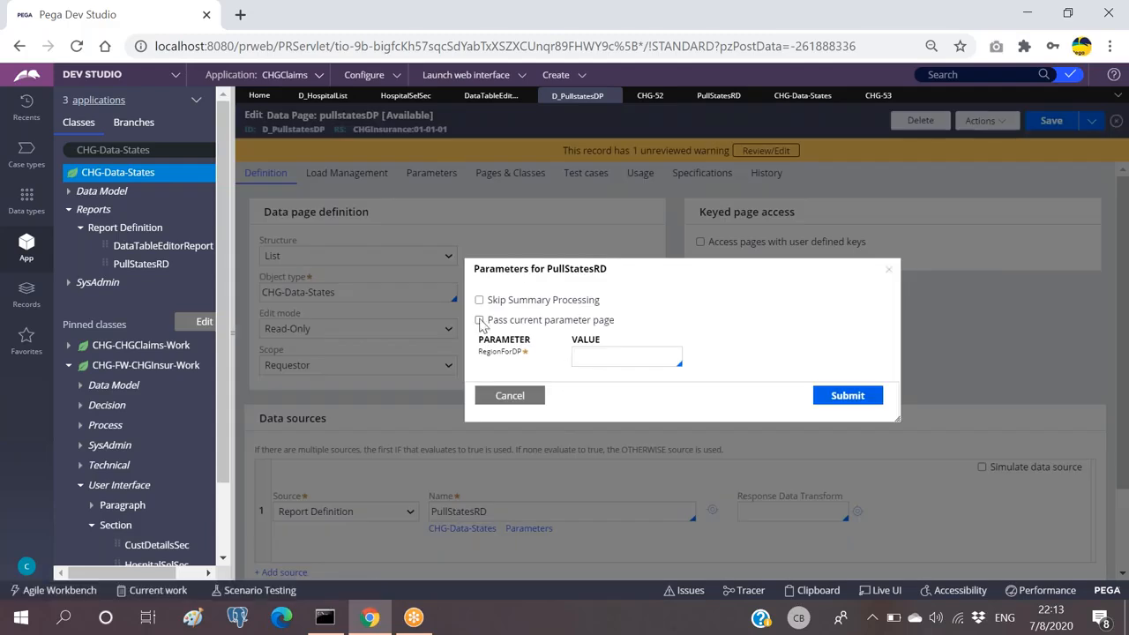
click(479, 328)
click(849, 387)
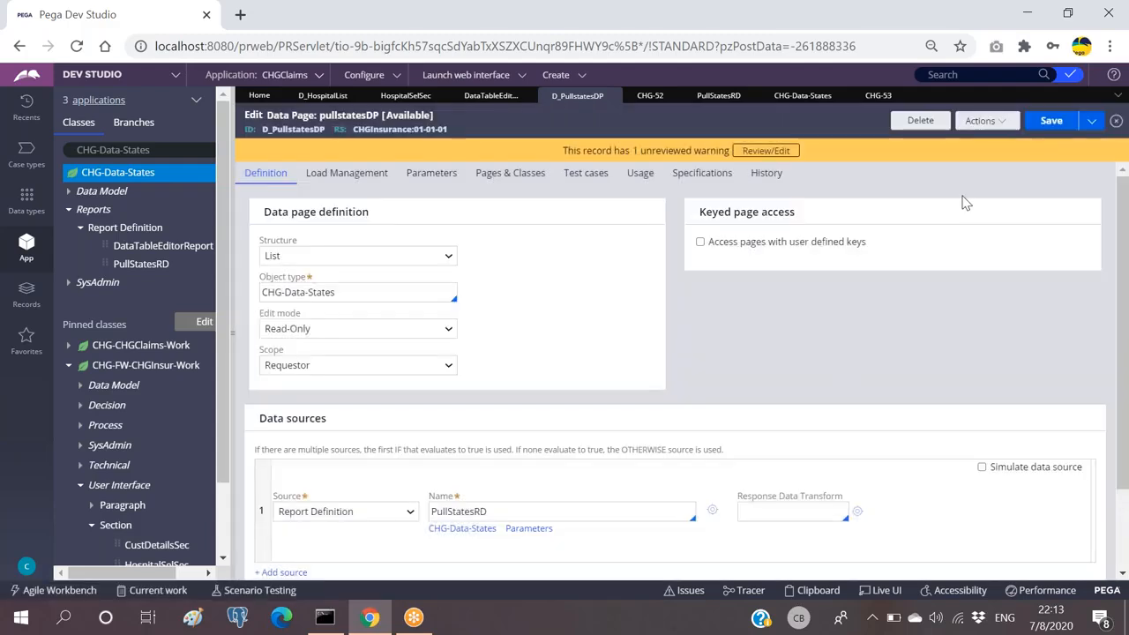
click(1049, 120)
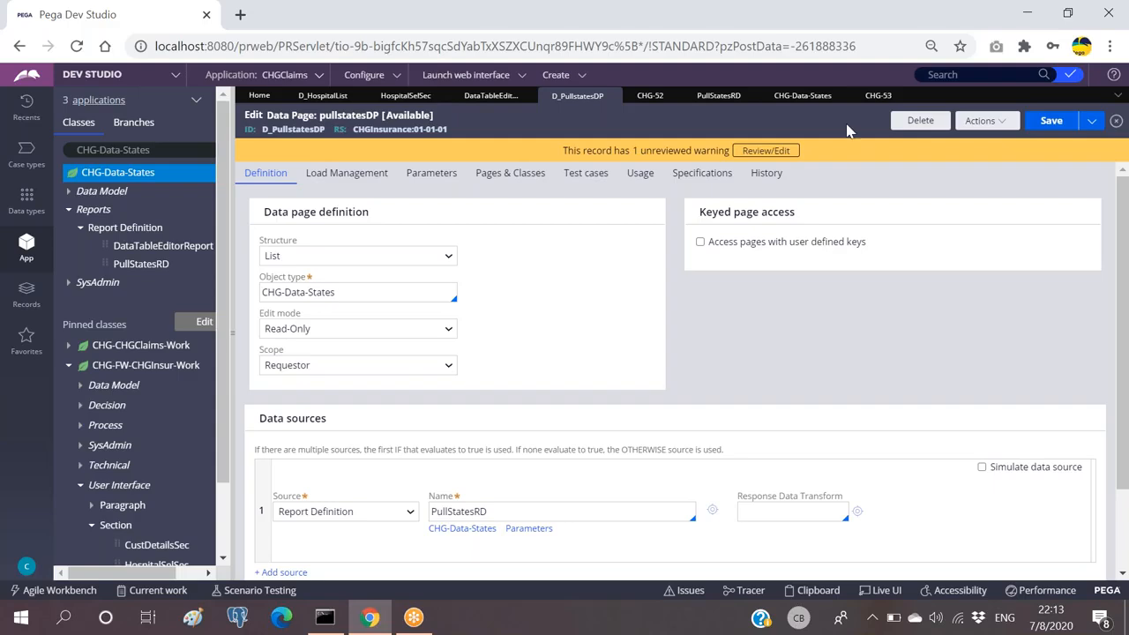
Refresh case CHG-53 and set its Region to North.
click(876, 95)
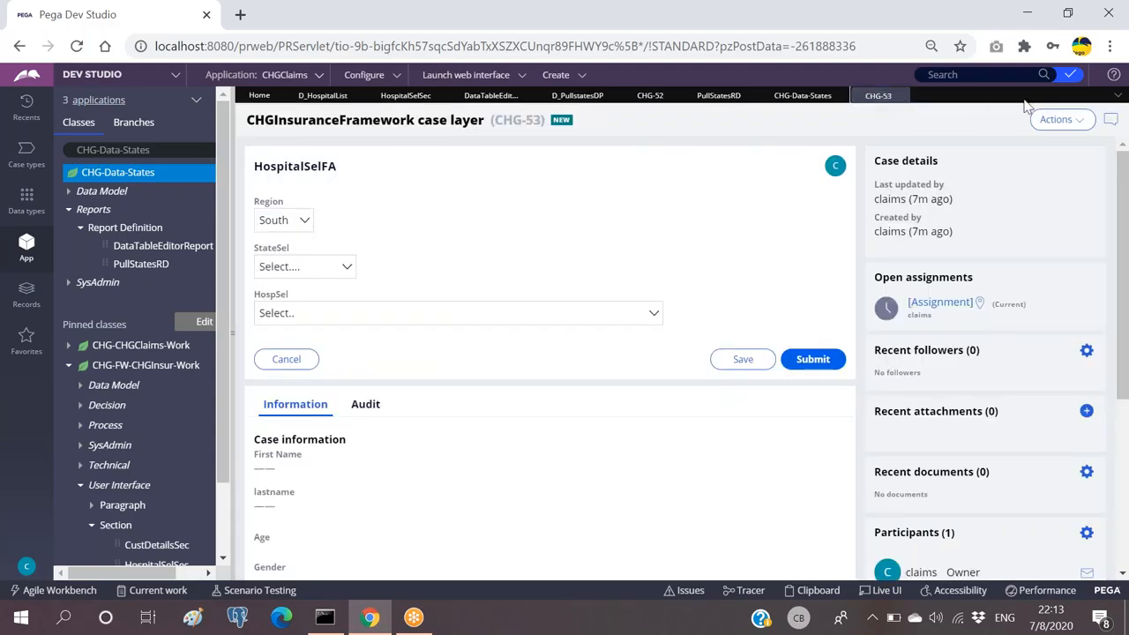
click(1056, 119)
click(1059, 143)
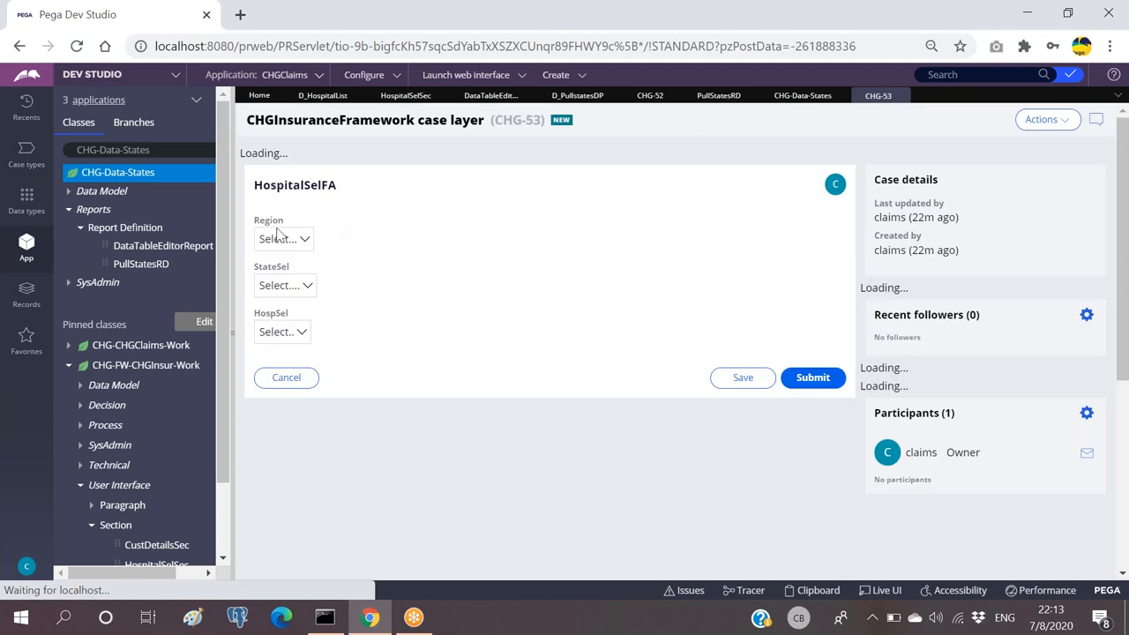
click(284, 220)
click(273, 253)
Choose Meghalaya in StateSel and Tata Memorial Hospital, Parel in HospSel for case CHG-53.
click(297, 266)
click(299, 316)
click(331, 313)
click(331, 344)
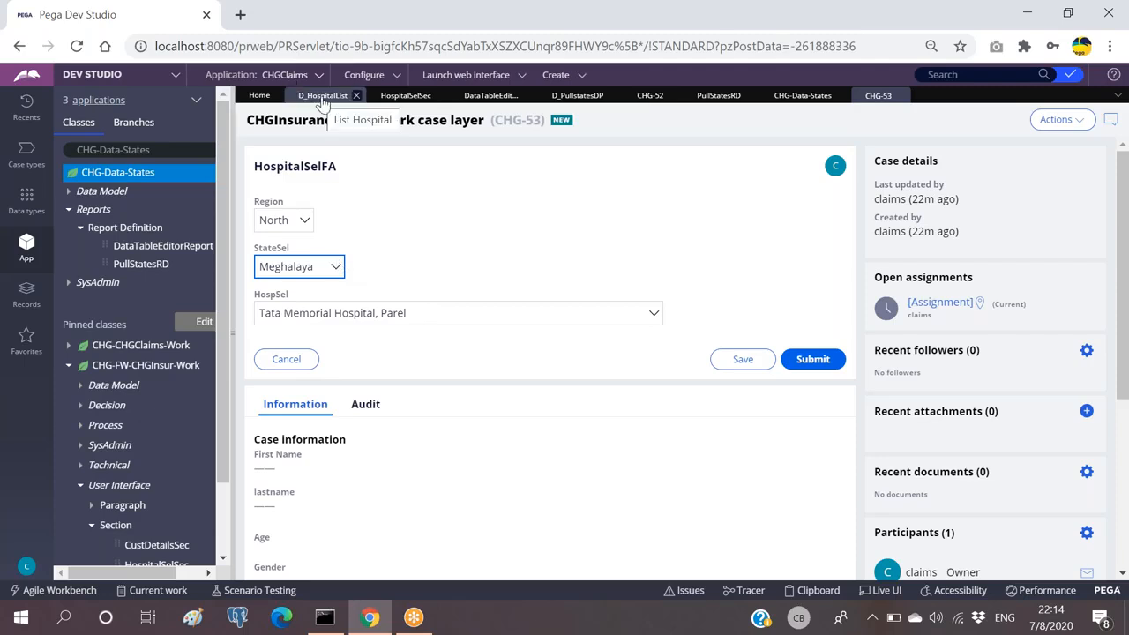
click(641, 127)
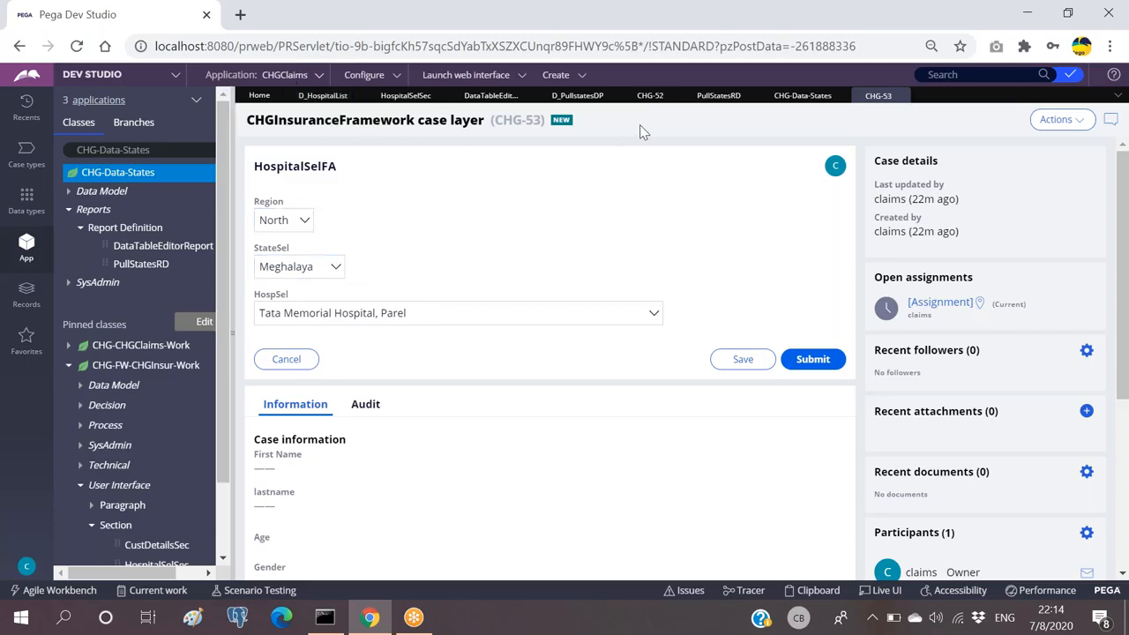